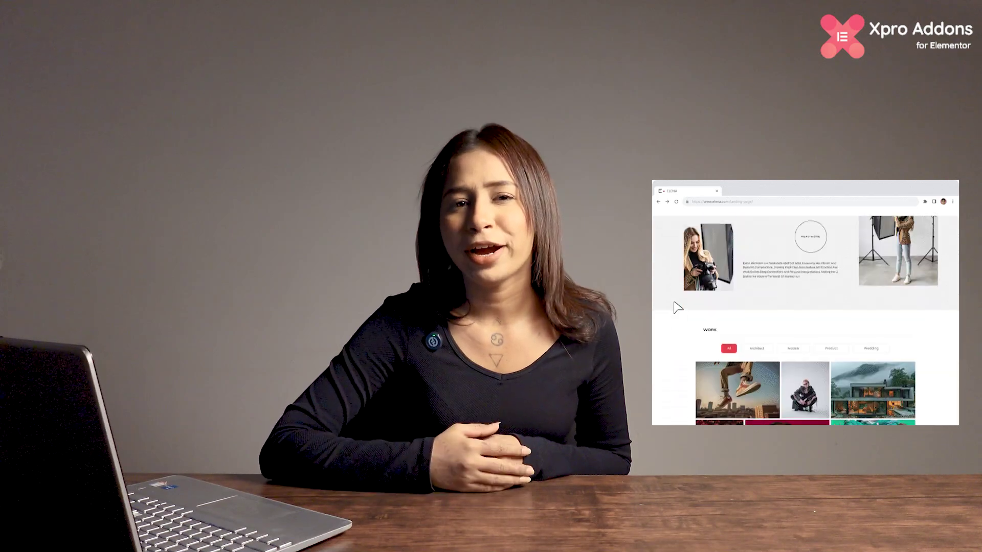
left_click(791, 230)
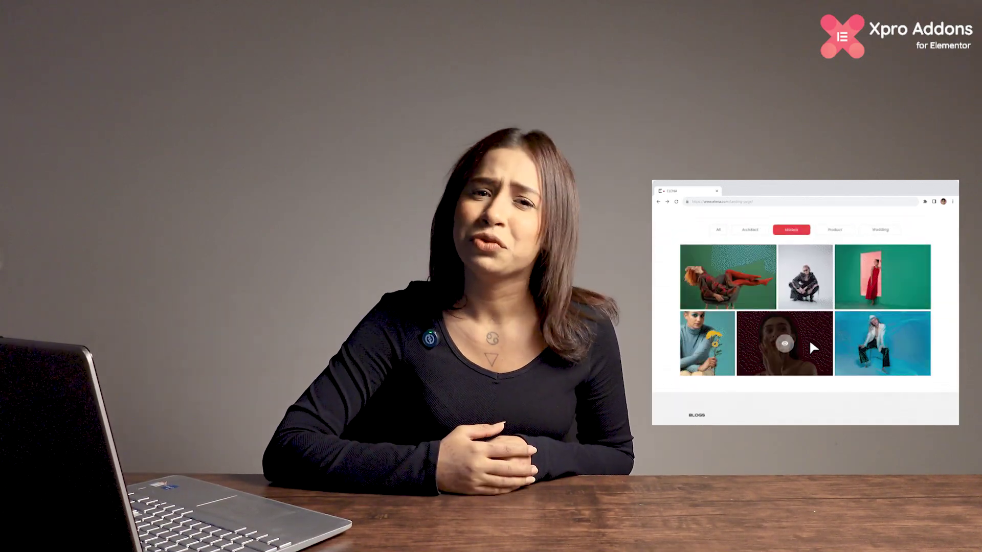
left_click(809, 339)
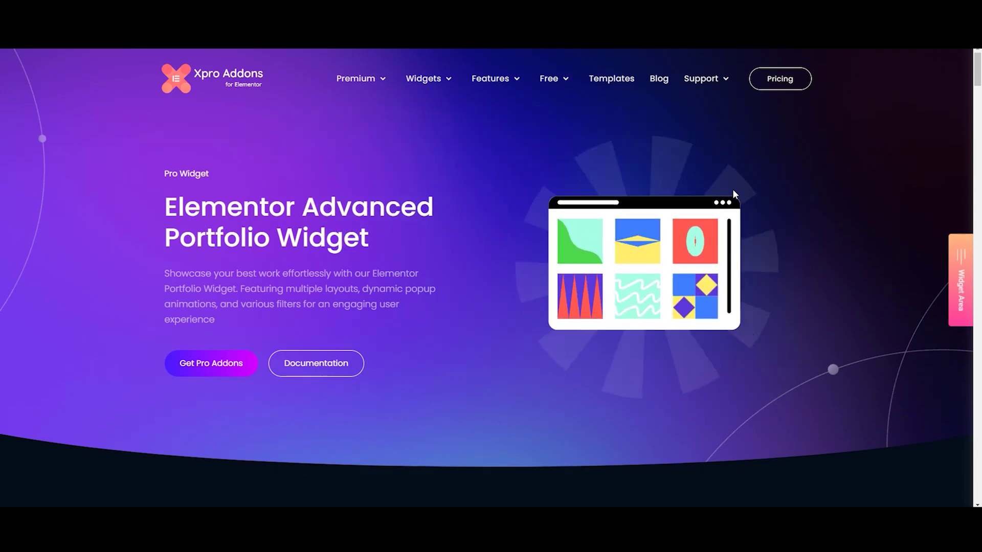
- Filter the Advanced Portfolio Widget demo gallery by Photography, Model and Fashion, and return it to All
scroll(750, 228, "down", 5)
scroll(749, 228, "down", 10)
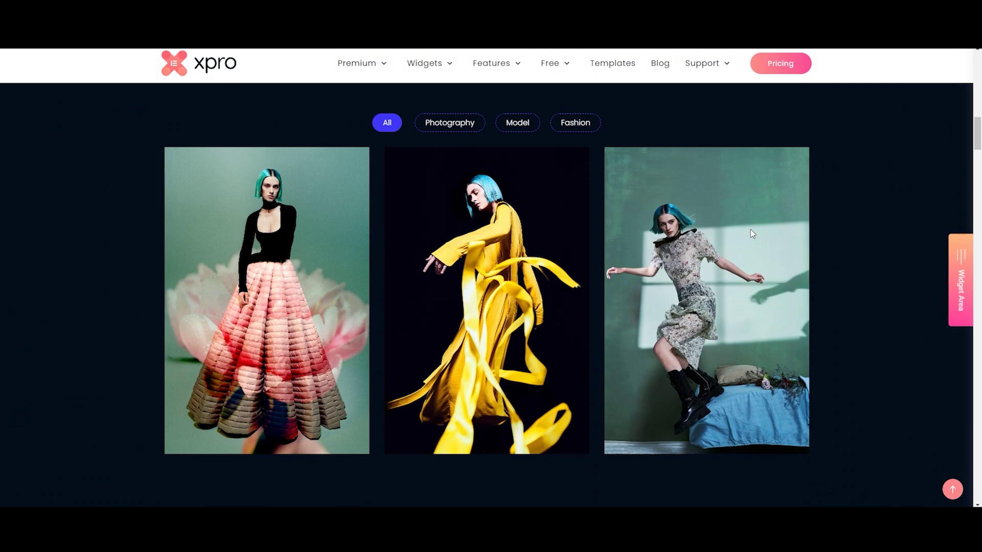
mouse_move(750, 230)
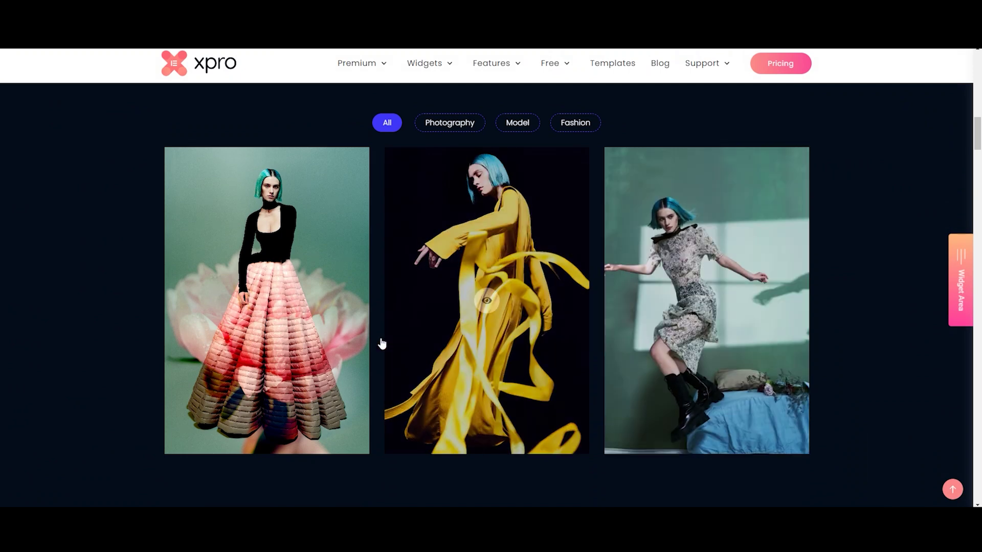
mouse_move(279, 332)
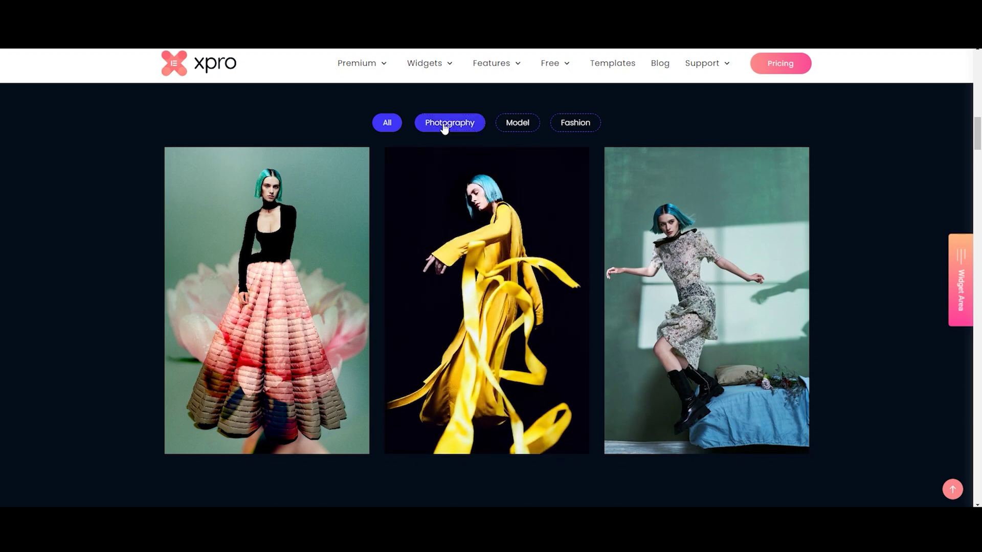
left_click(445, 125)
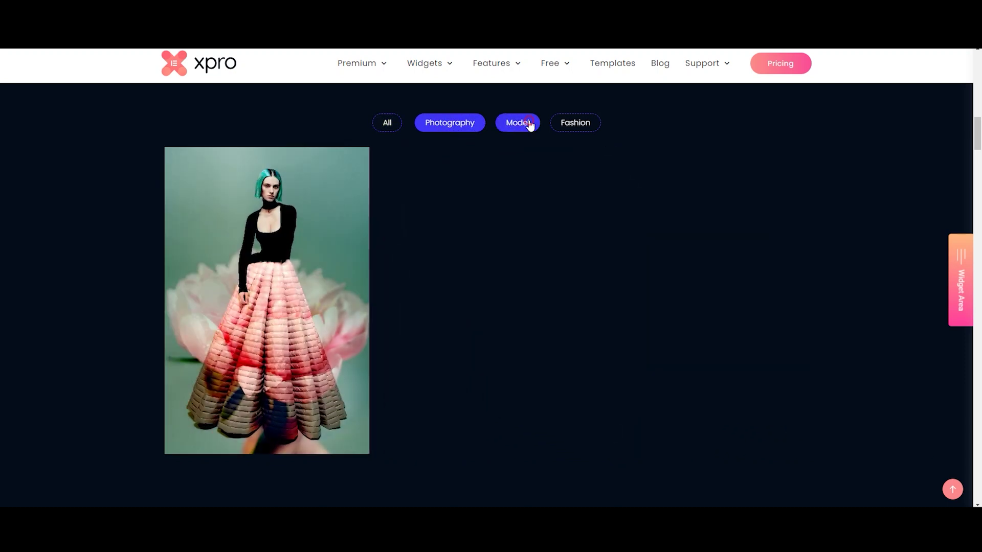
left_click(530, 125)
left_click(569, 127)
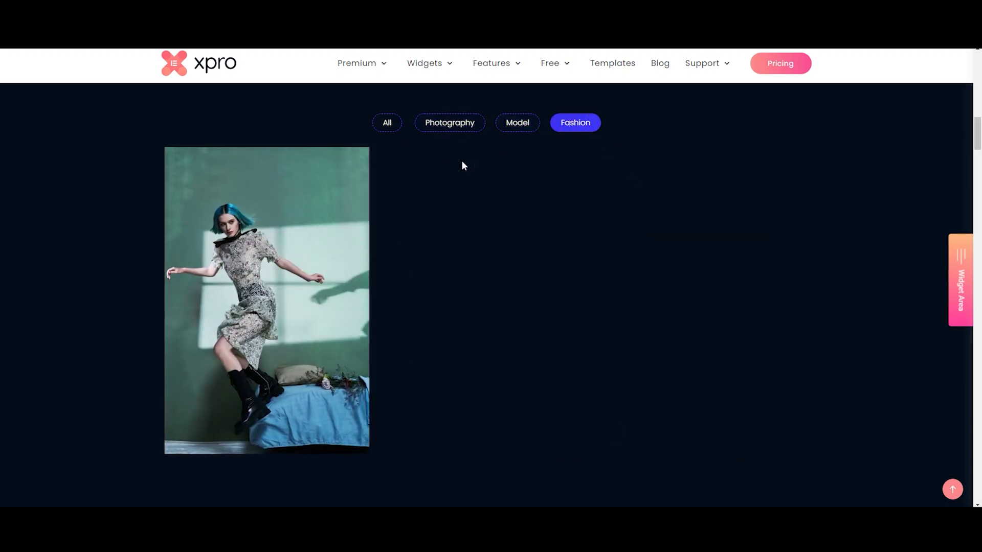
left_click(389, 132)
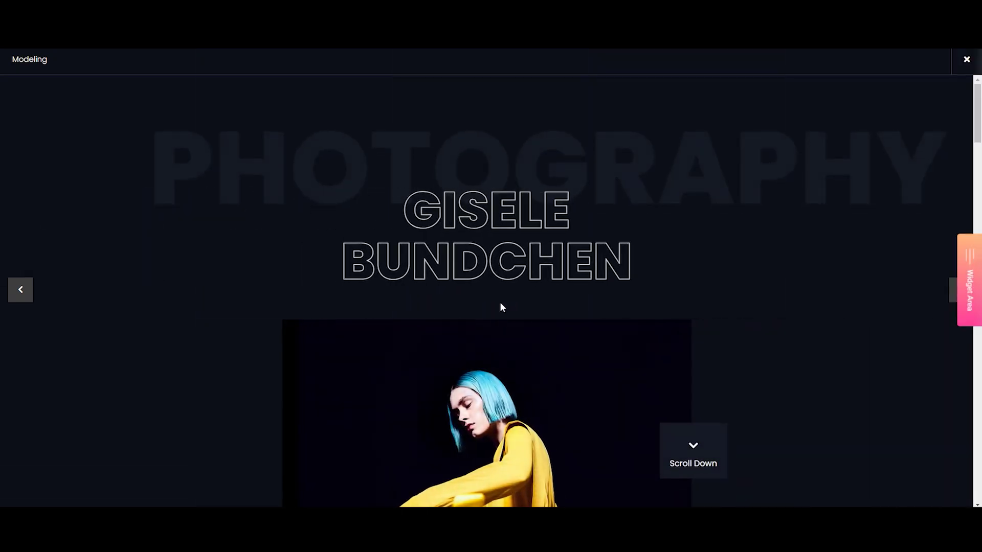
- Look through the Modeling project preview from its summary to the last image, and close the preview
scroll(736, 309, "down", 7)
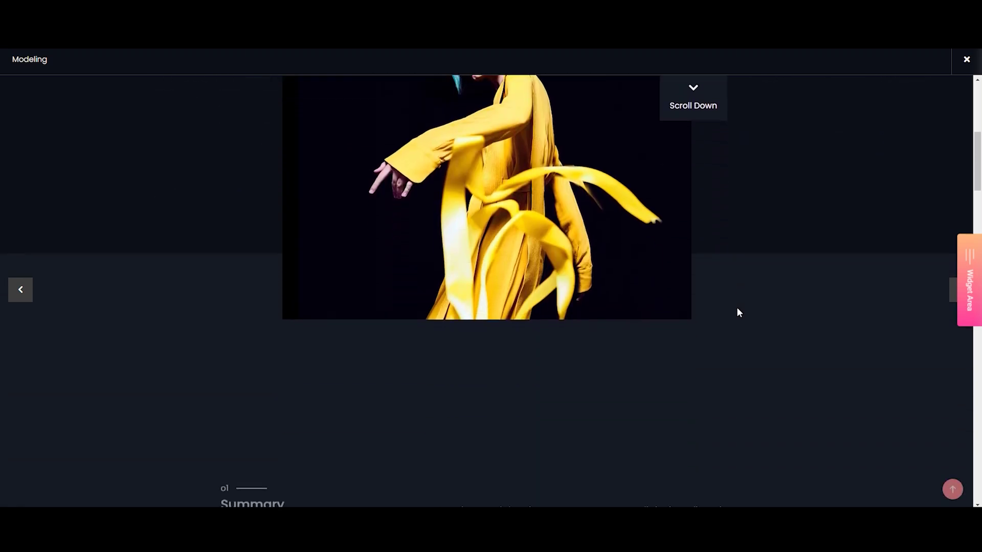
scroll(738, 312, "down", 10)
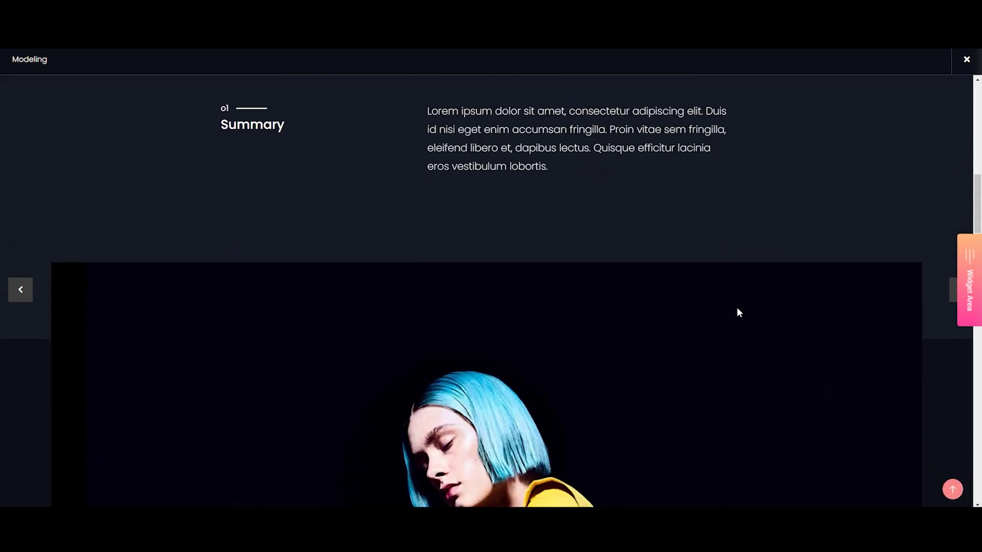
scroll(738, 312, "down", 10)
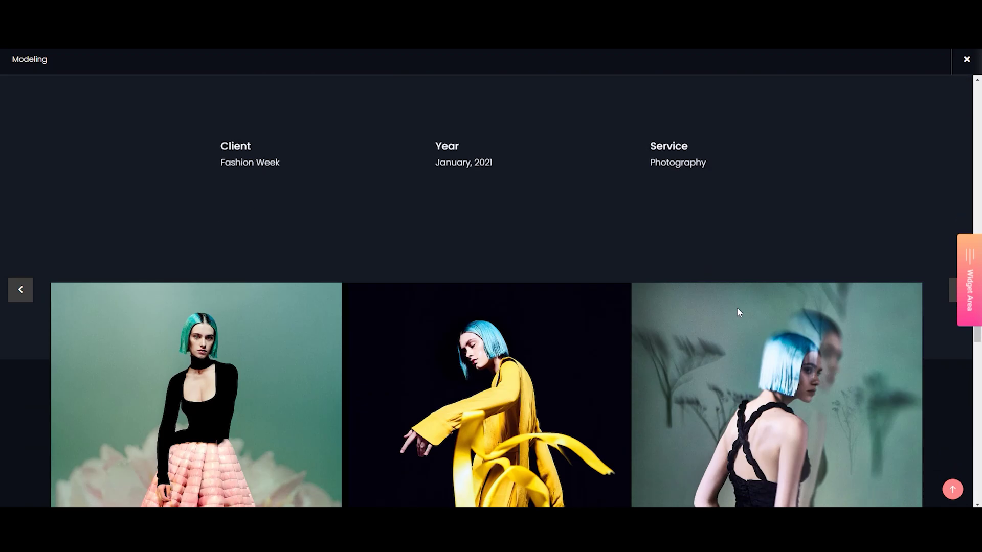
scroll(738, 312, "down", 10)
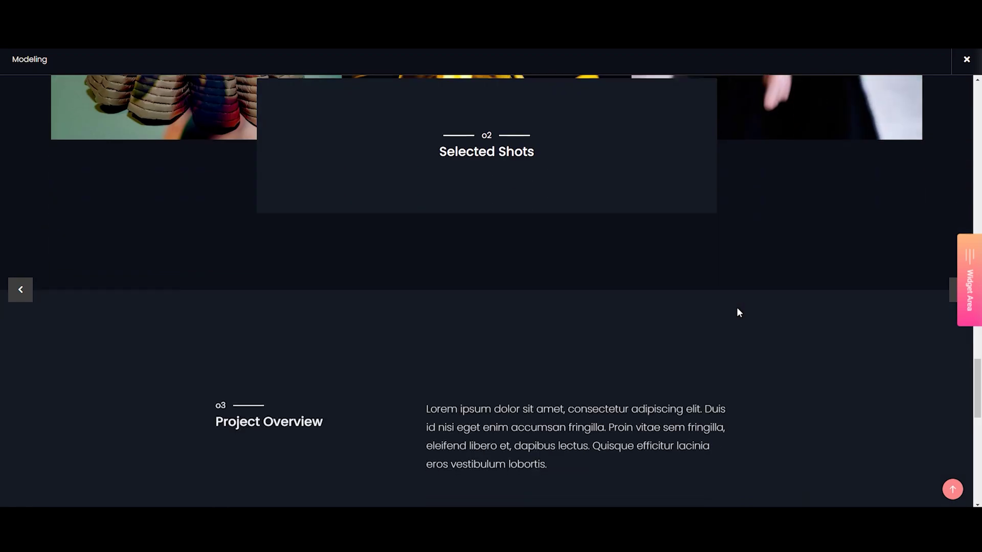
scroll(738, 311, "down", 5)
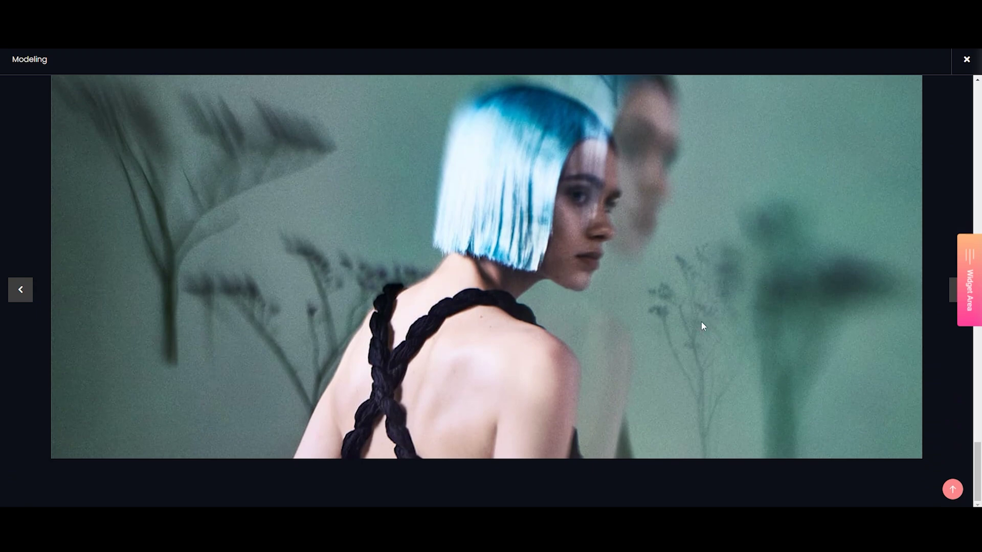
left_click(958, 65)
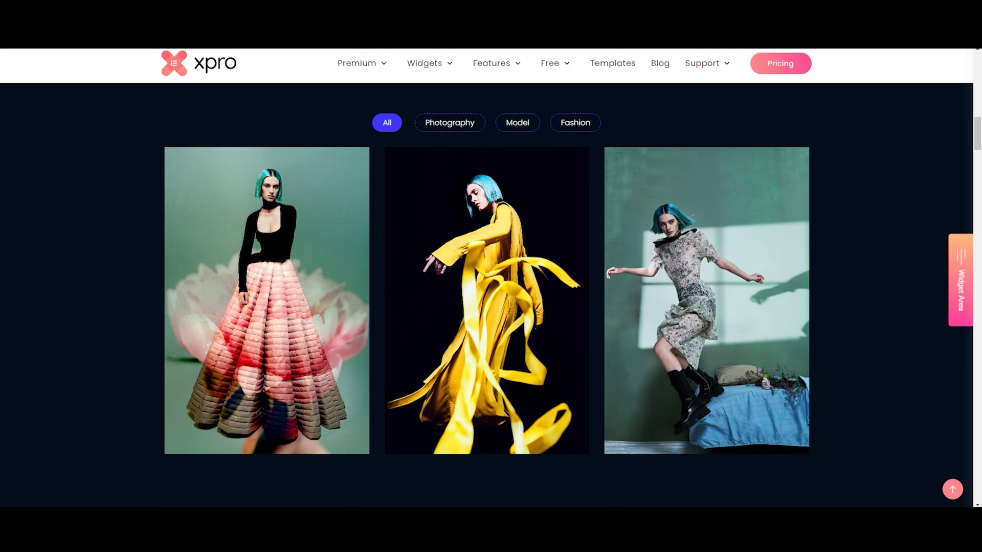
- Find the masonry portfolio demo further down the page and open the full preview of its wide red-lit portrait
scroll(485, 297, "down", 10)
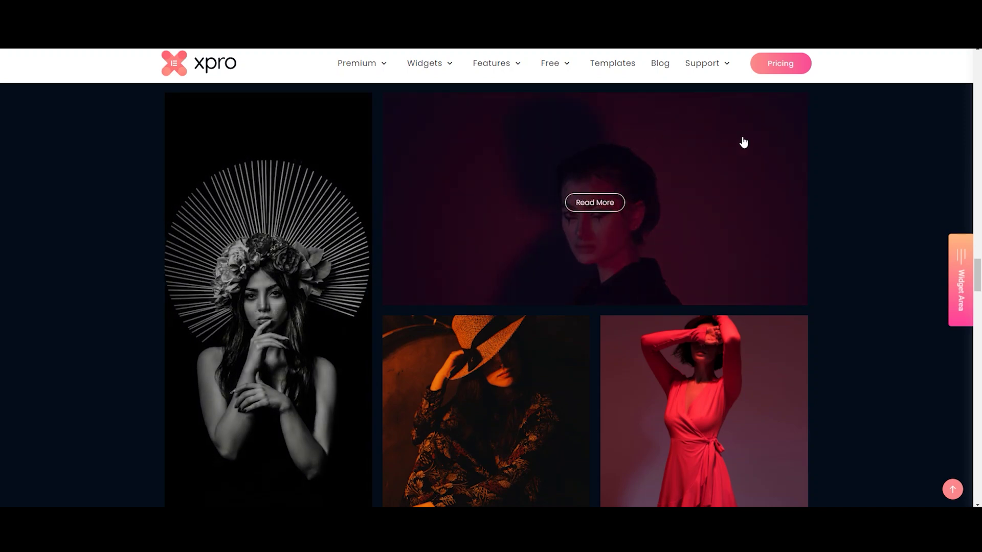
scroll(887, 311, "down", 1)
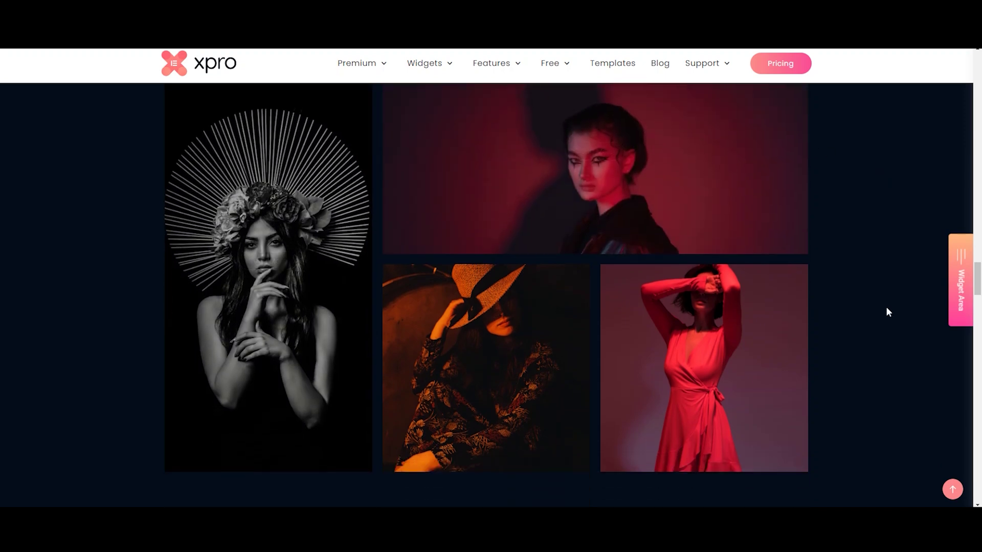
scroll(879, 310, "up", 1)
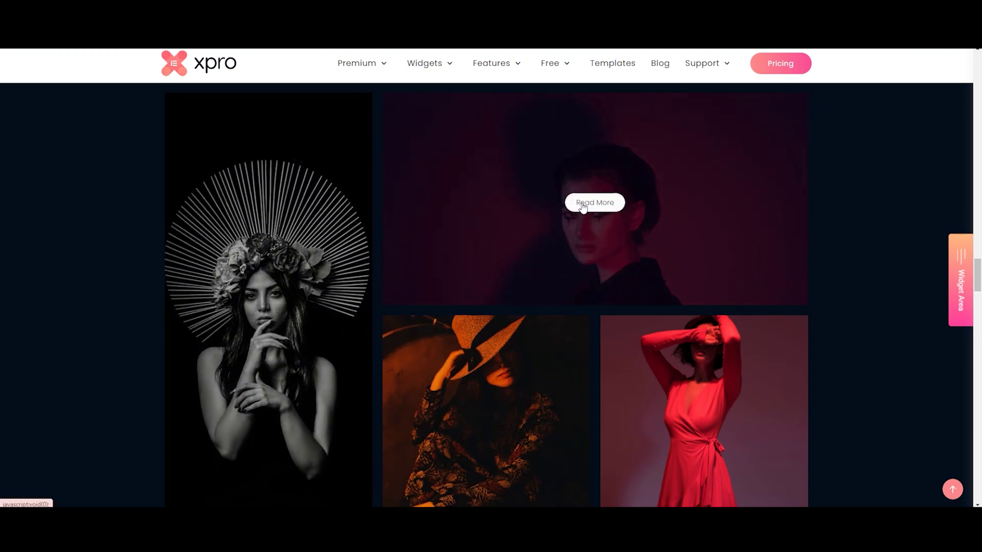
left_click(582, 203)
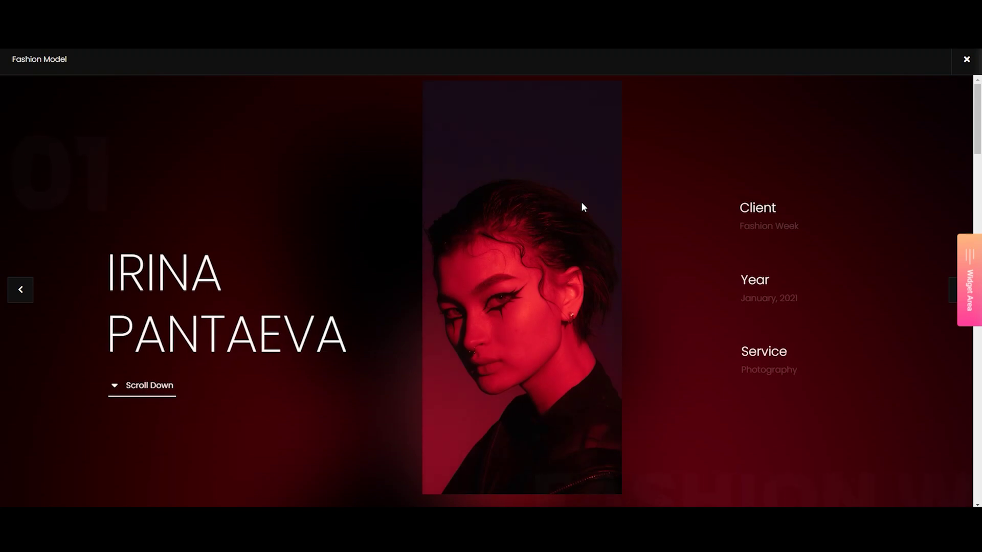
- Read through the Fashion Model project preview as far as the Selected Shots section, and close the preview
scroll(416, 281, "down", 5)
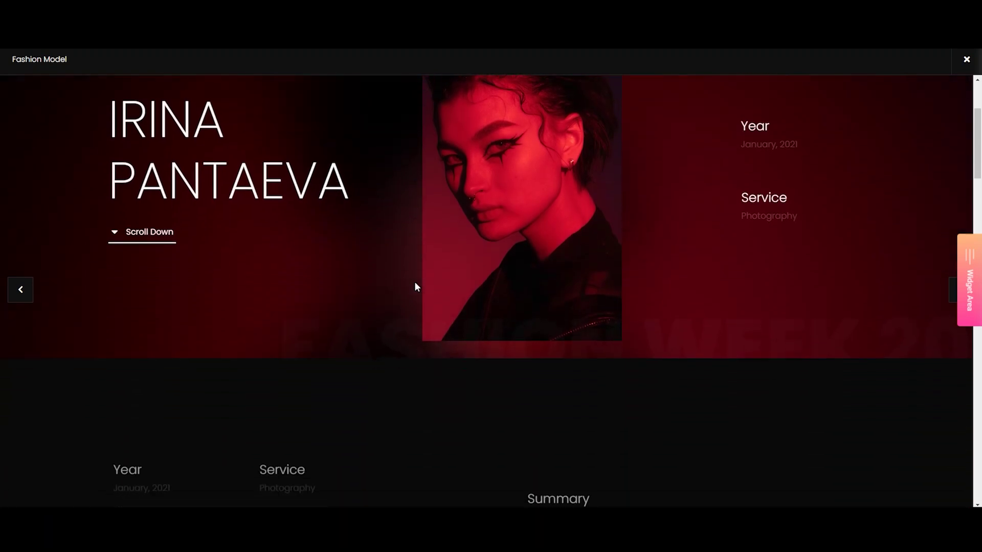
scroll(559, 277, "down", 7)
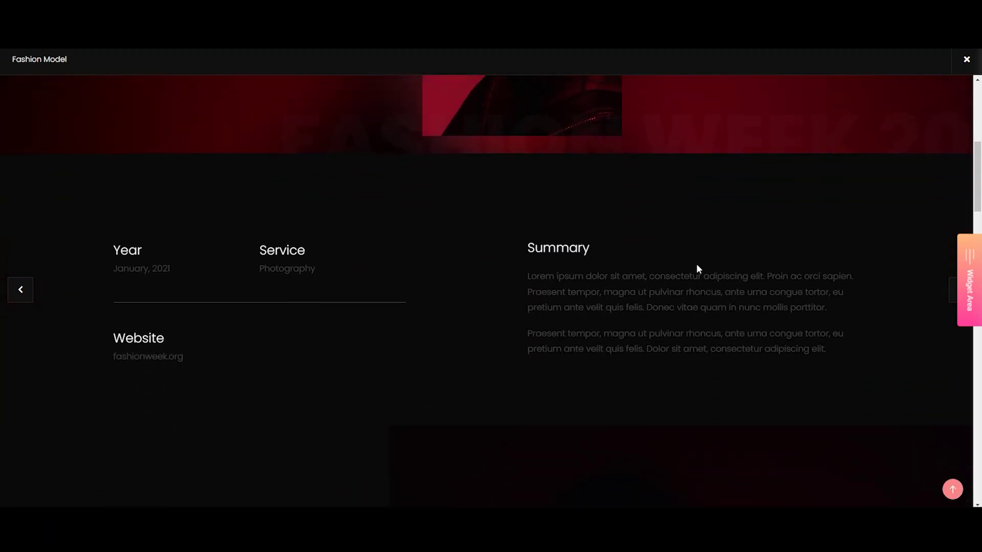
scroll(708, 268, "down", 4)
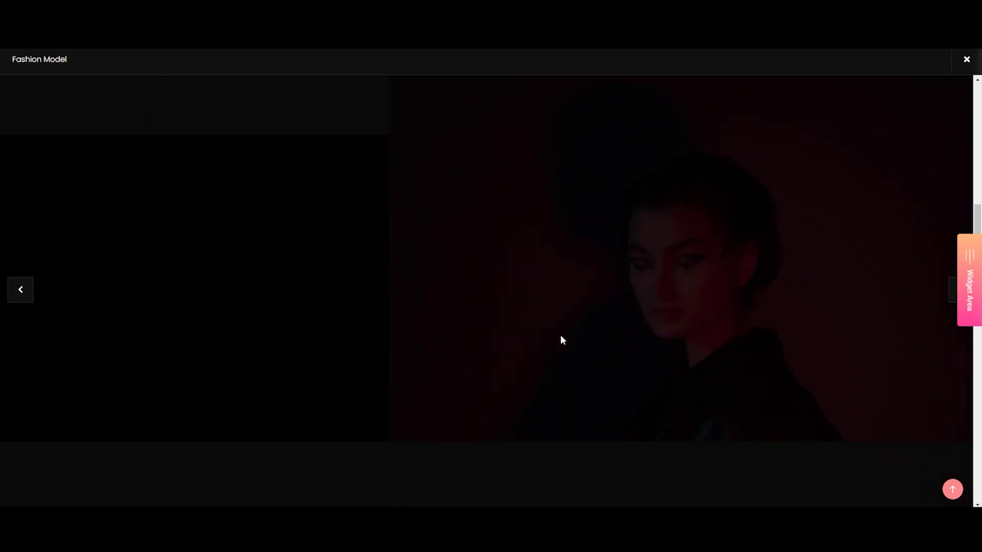
scroll(462, 336, "down", 13)
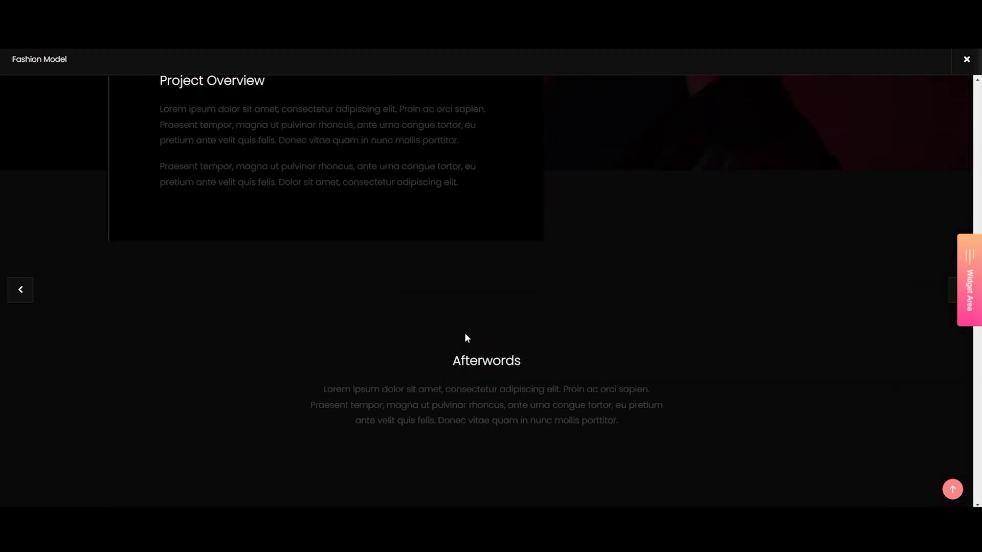
scroll(689, 312, "down", 12)
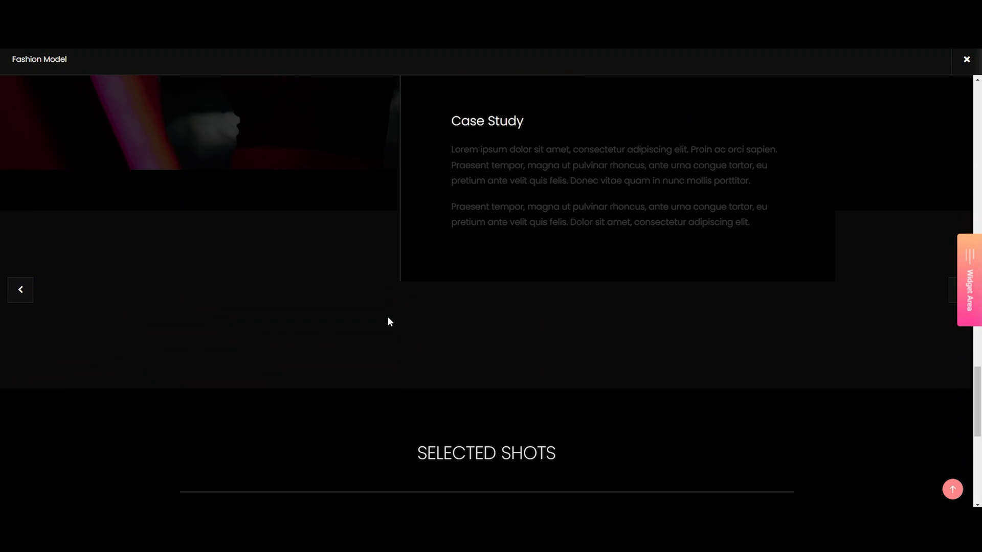
left_click(966, 59)
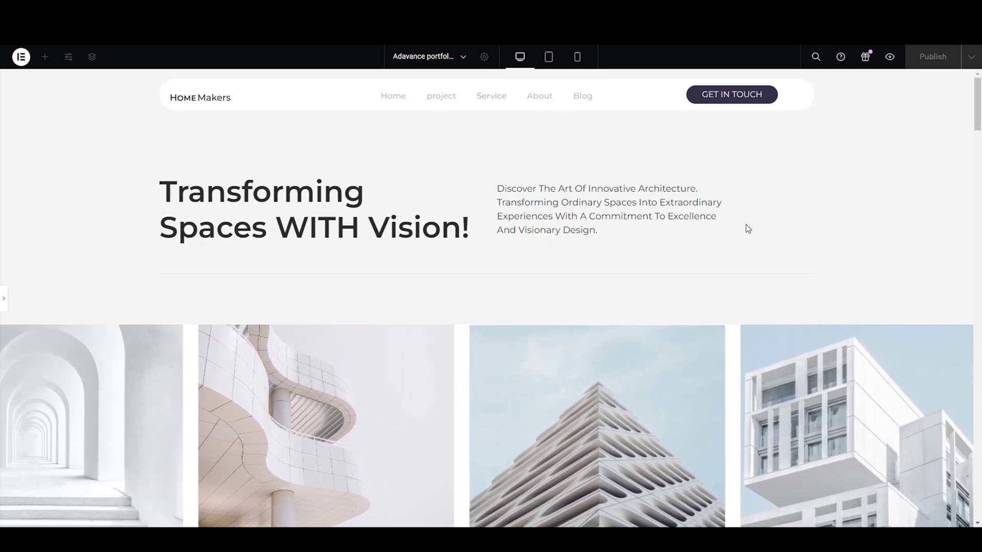
- Switch to the Elementor editor and review the architecture page from its header to the Our Work section
scroll(526, 255, "down", 3)
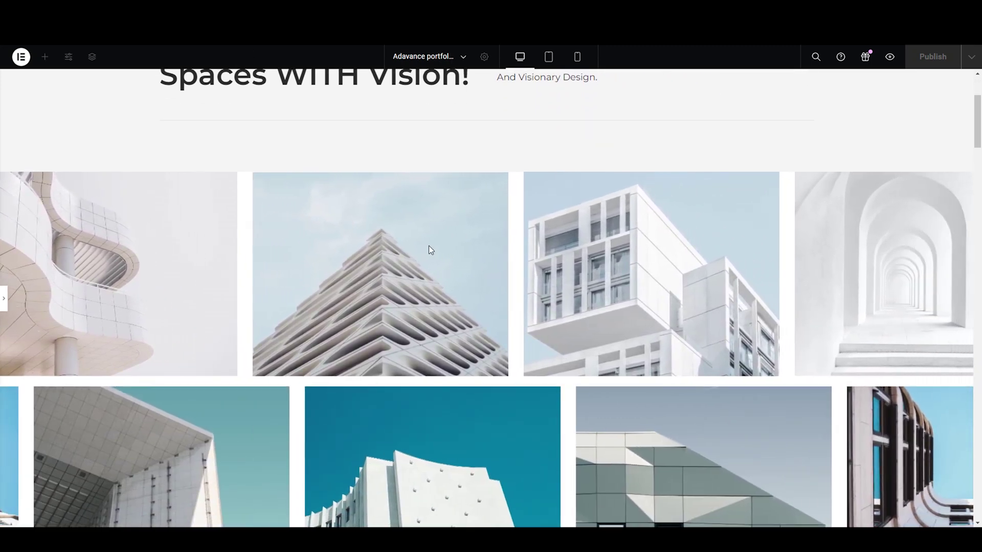
scroll(429, 250, "up", 1)
scroll(759, 310, "down", 15)
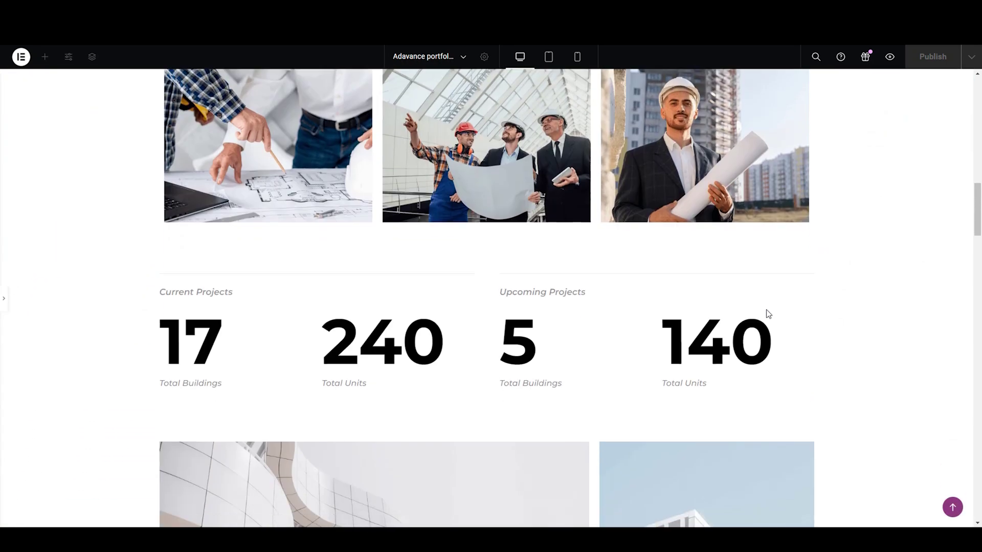
scroll(357, 414, "down", 10)
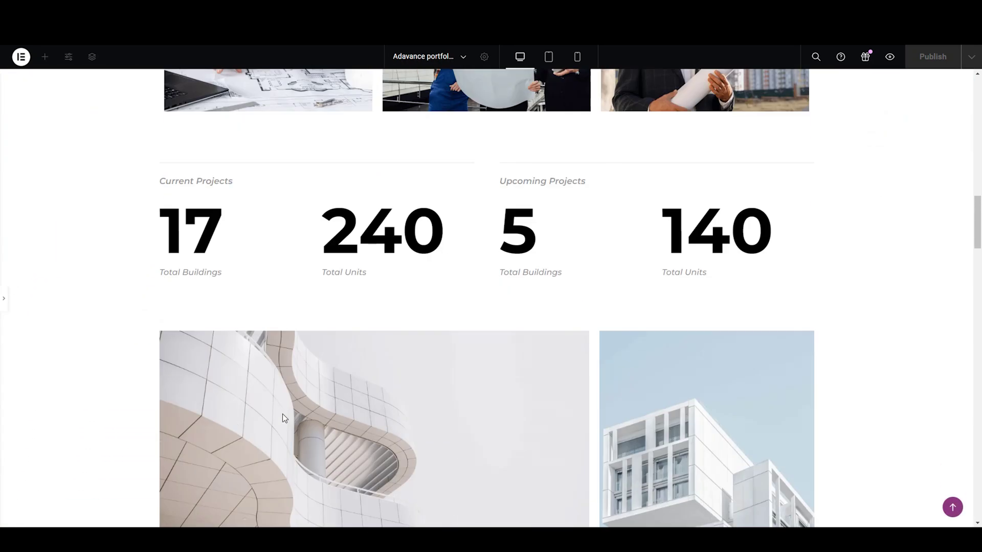
scroll(830, 364, "down", 3)
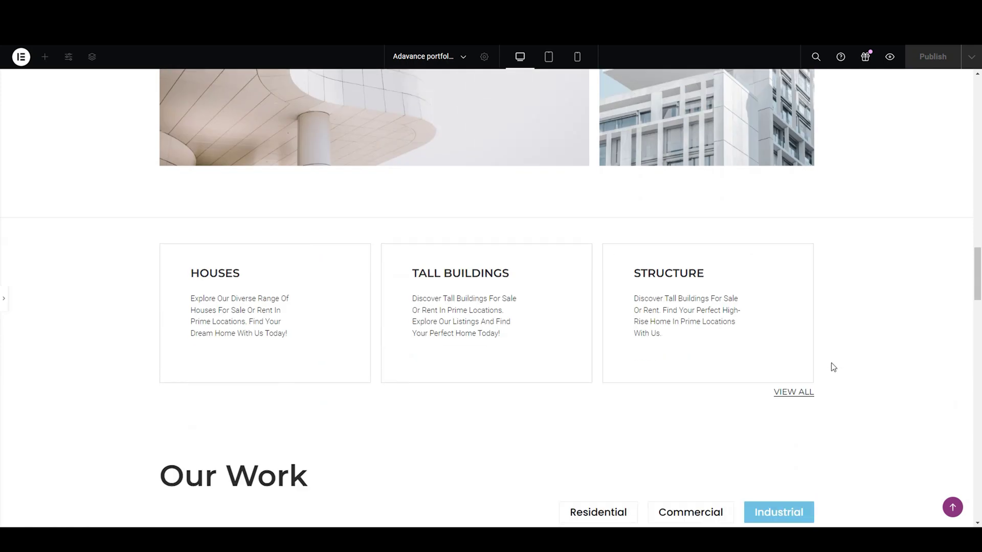
scroll(829, 364, "down", 4)
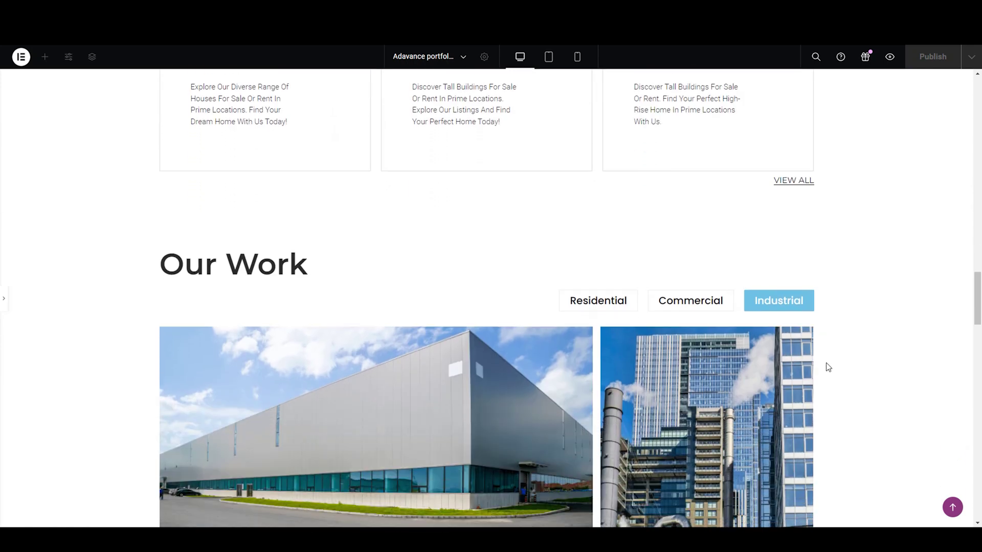
- Examine the Industrial projects in the Our Work portfolio and switch its filter to Residential
scroll(789, 364, "down", 3)
scroll(788, 365, "down", 1)
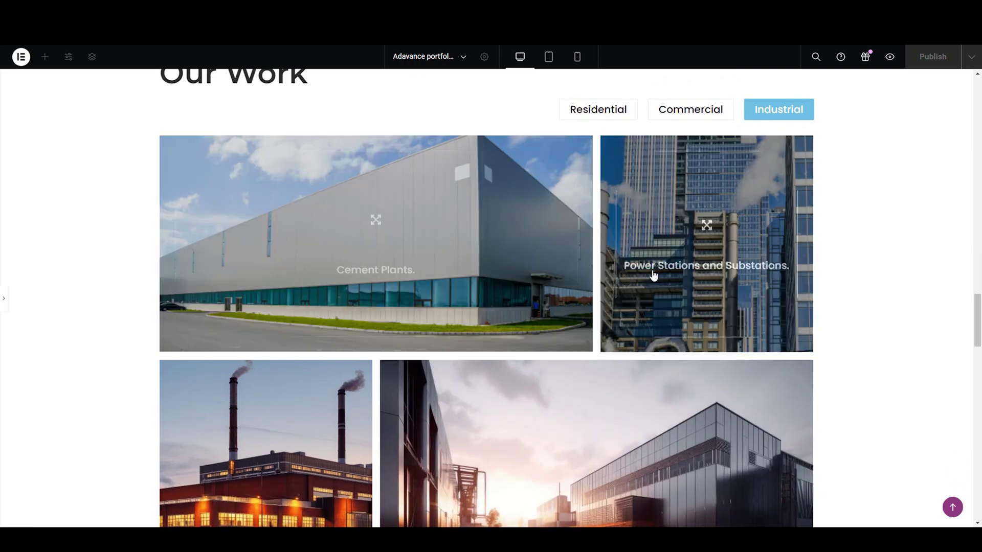
scroll(450, 412, "down", 1)
scroll(340, 422, "down", 1)
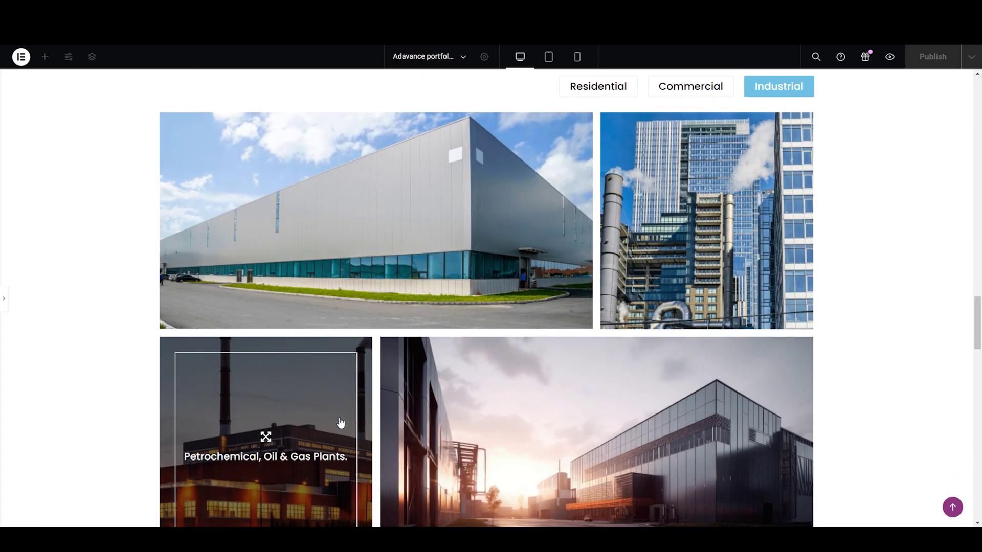
scroll(340, 422, "down", 1)
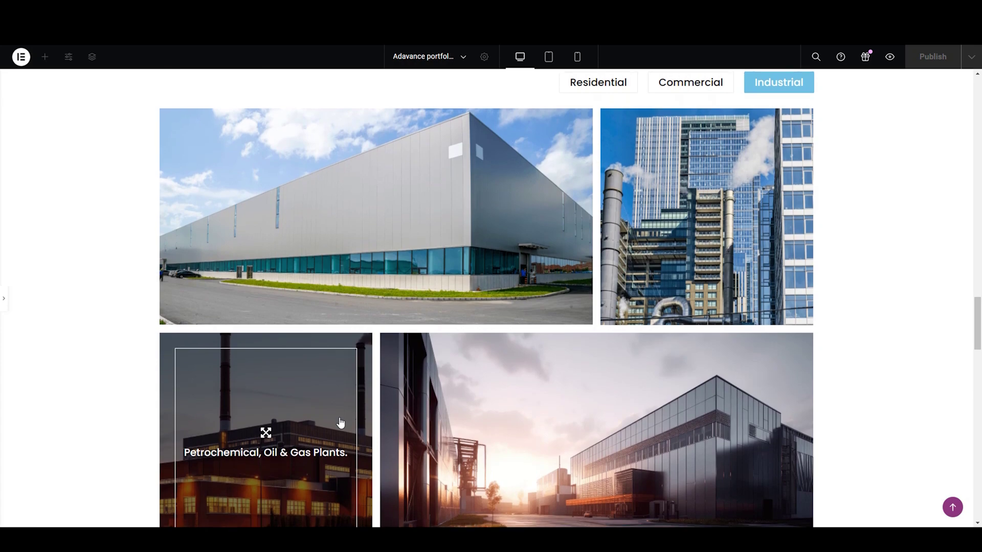
scroll(629, 401, "down", 1)
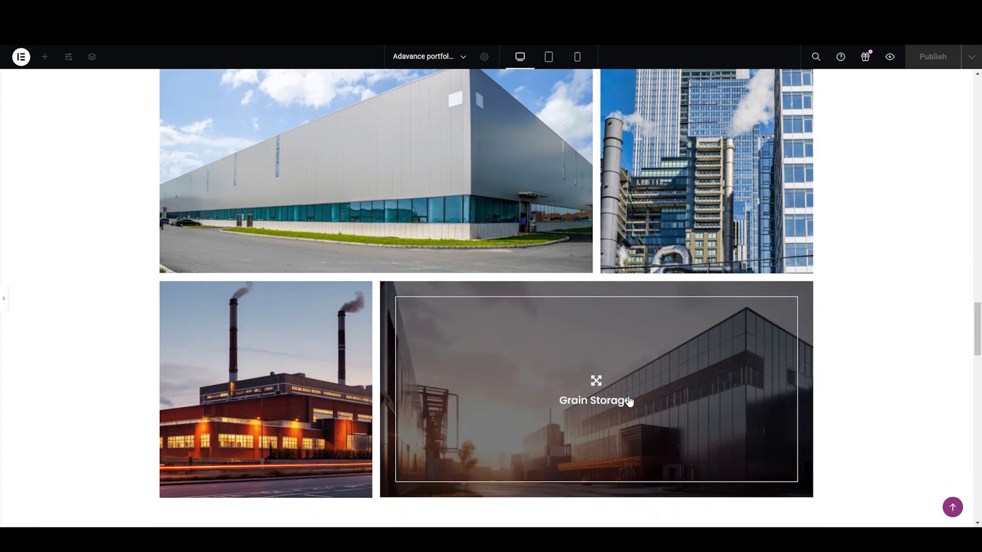
scroll(628, 401, "up", 1)
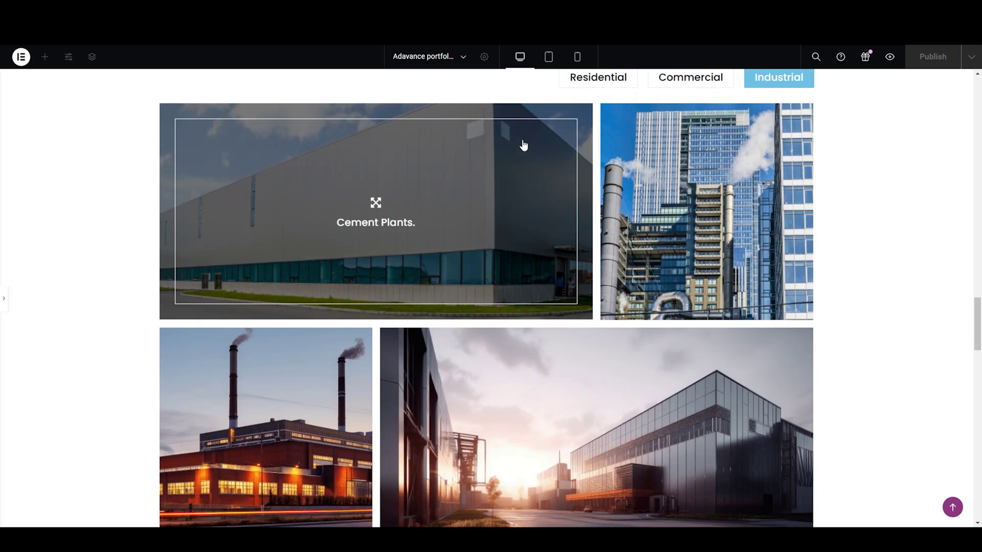
left_click(607, 88)
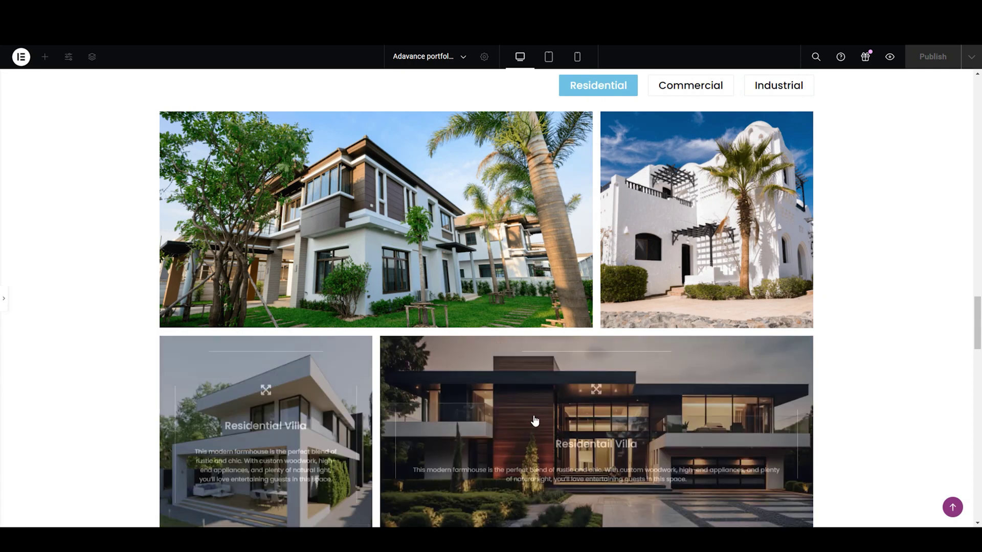
- Filter the Our Work portfolio to Commercial, look over its projects and open the Seagram Building preview
left_click(673, 95)
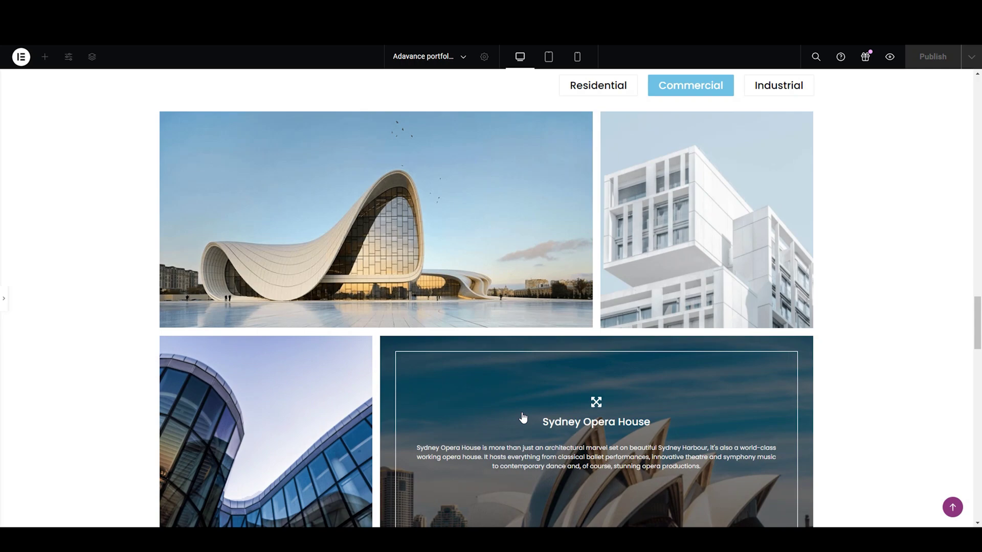
scroll(522, 417, "down", 1)
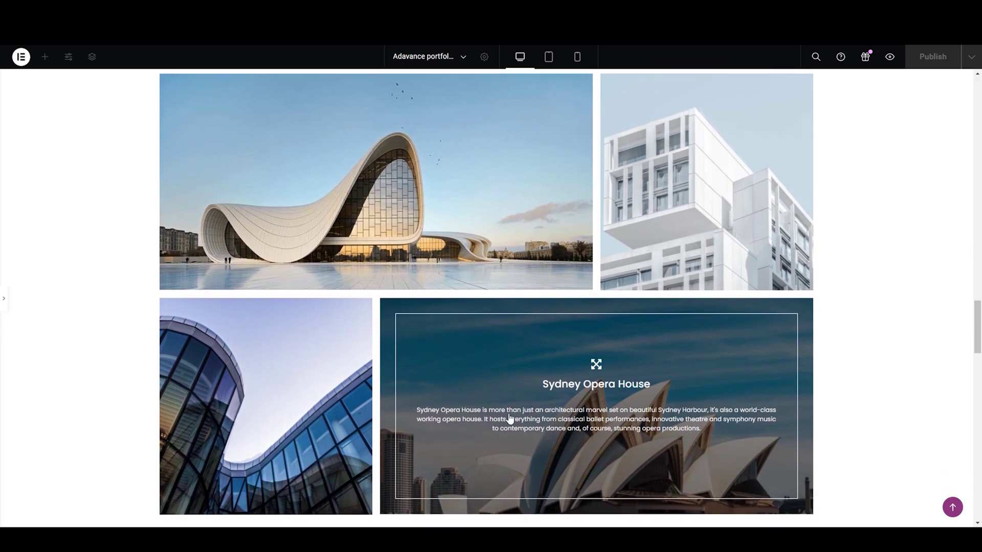
scroll(508, 417, "up", 2)
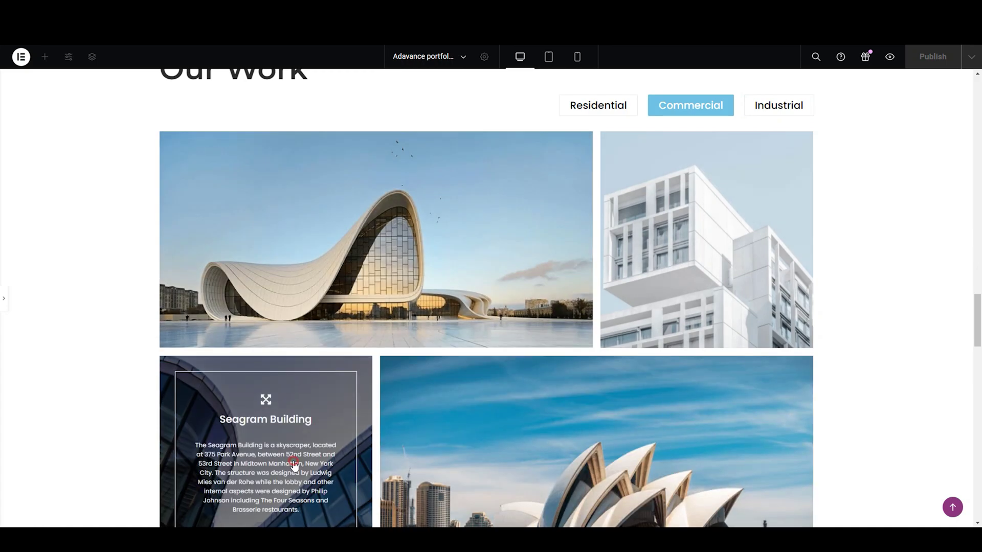
left_click(352, 379)
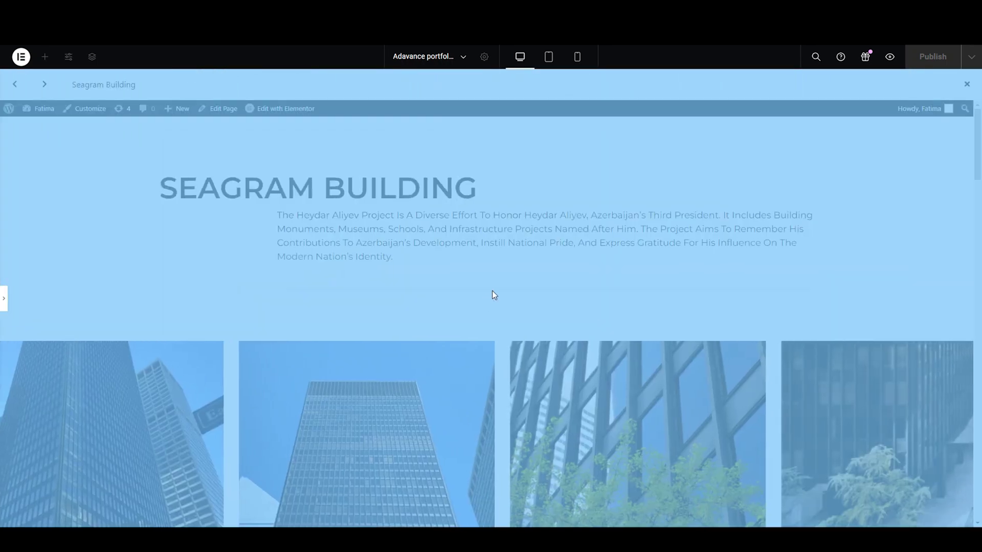
- Read through the Seagram Building project preview as far as its Interior Gallery, and close the preview
scroll(495, 295, "down", 3)
scroll(493, 291, "down", 2)
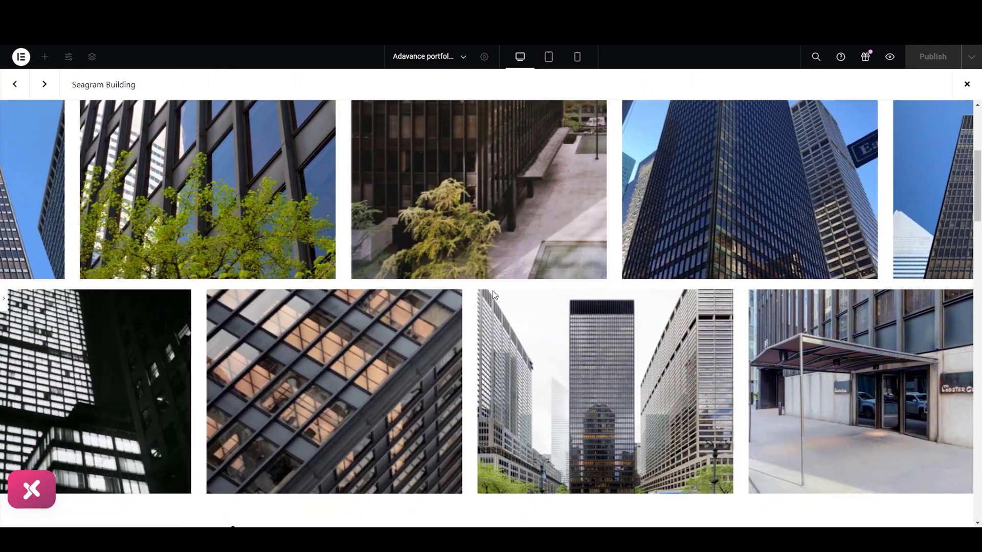
scroll(493, 291, "down", 8)
scroll(494, 296, "down", 10)
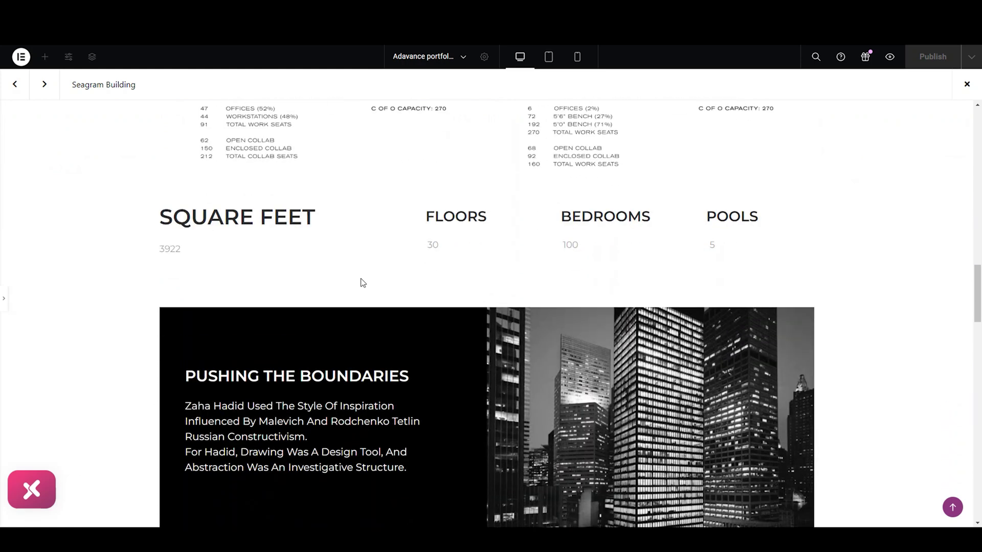
scroll(441, 356, "down", 7)
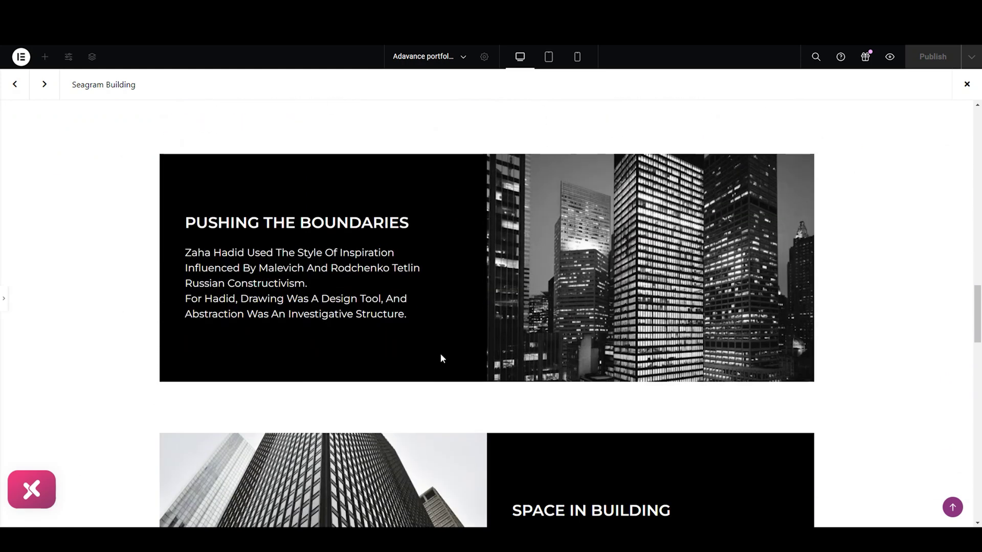
scroll(443, 358, "down", 6)
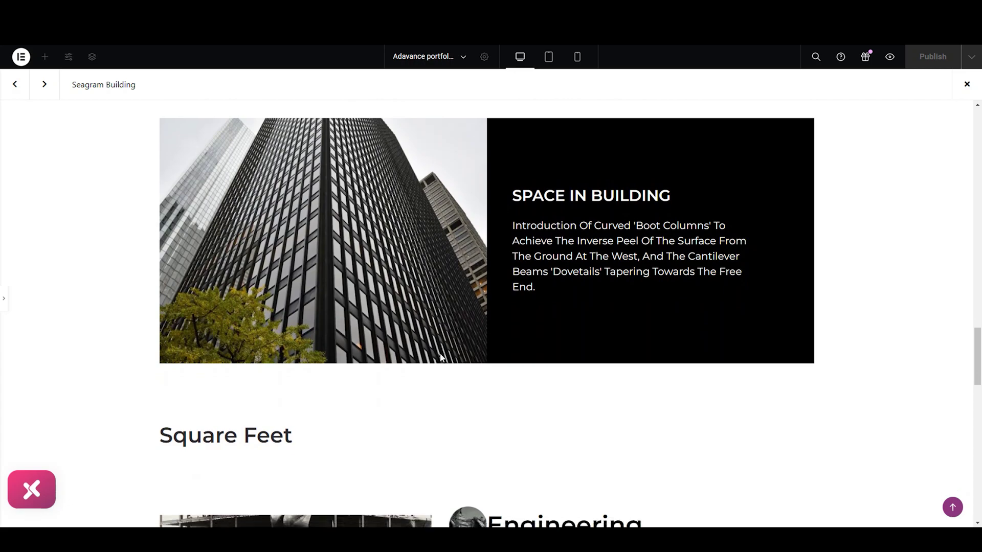
scroll(442, 357, "down", 5)
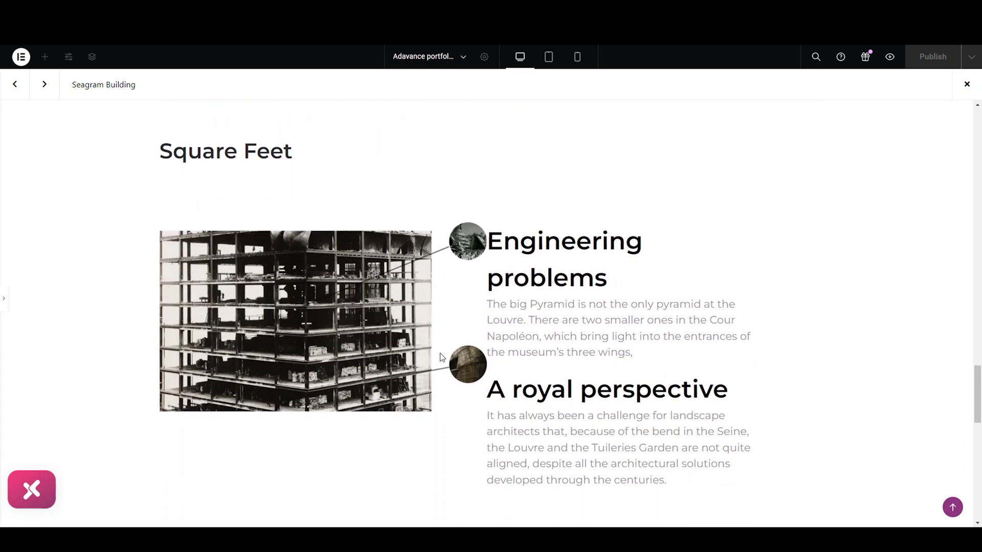
scroll(442, 357, "down", 3)
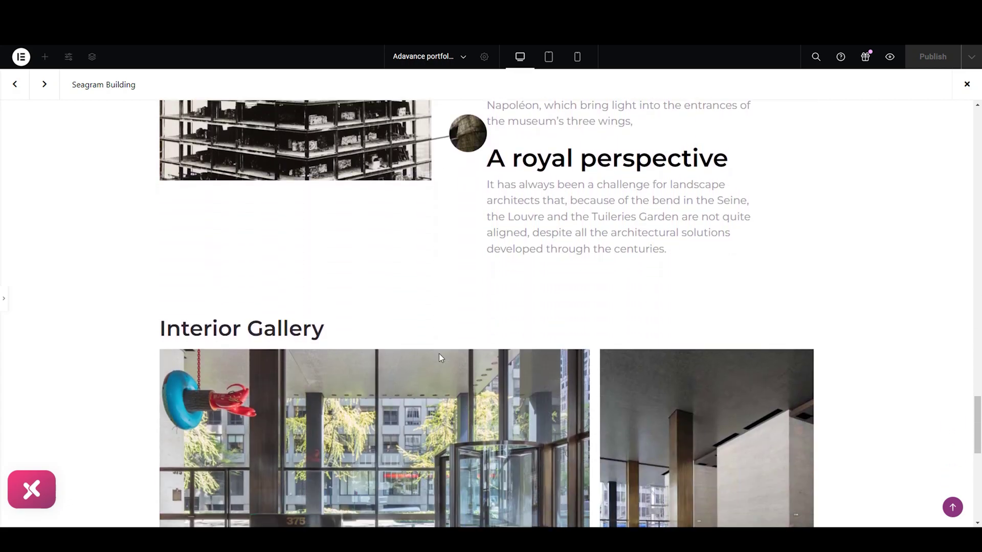
scroll(751, 354, "down", 4)
scroll(840, 350, "down", 4)
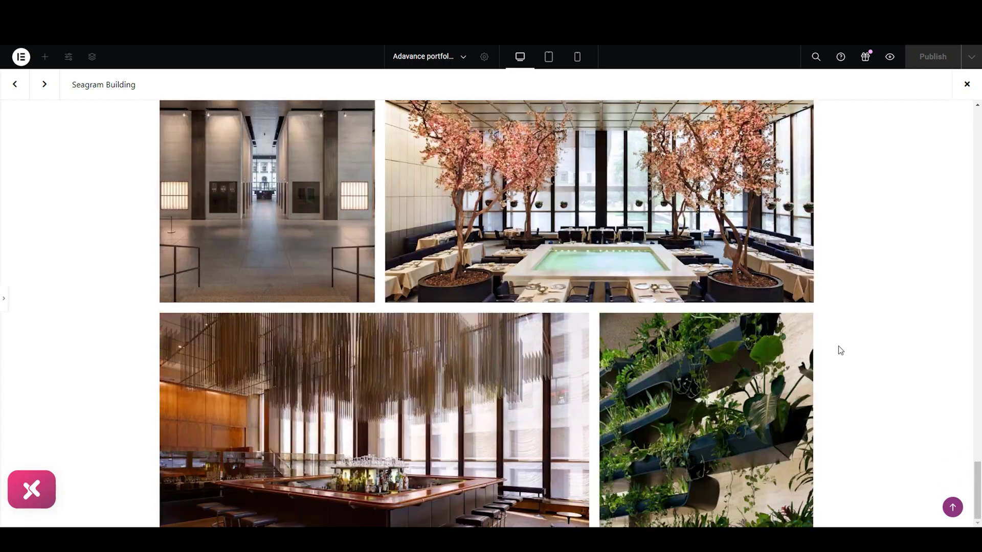
scroll(840, 351, "up", 15)
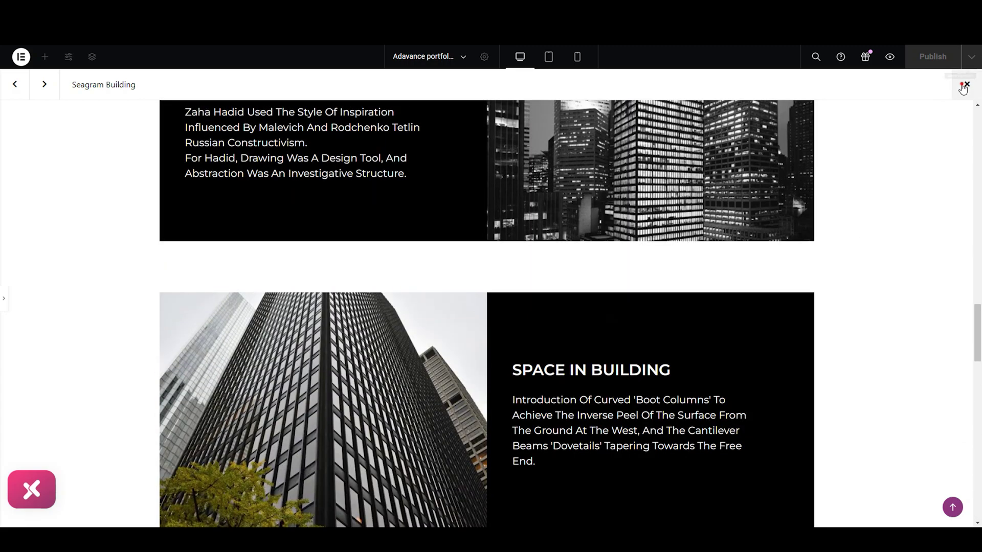
left_click(965, 86)
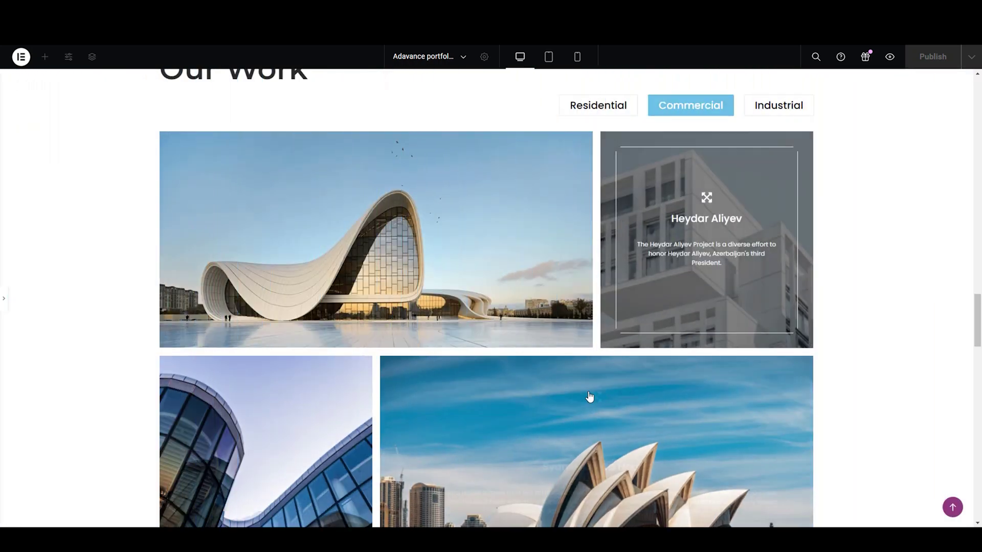
- Open the Sydney Opera House project preview and examine its image rows, location details and Architect's Description
scroll(568, 445, "down", 2)
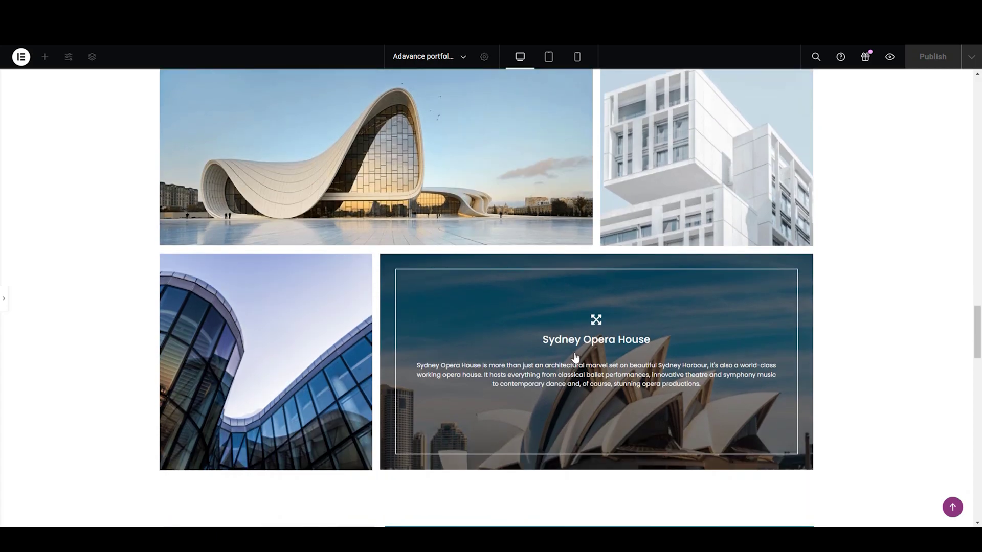
left_click(591, 322)
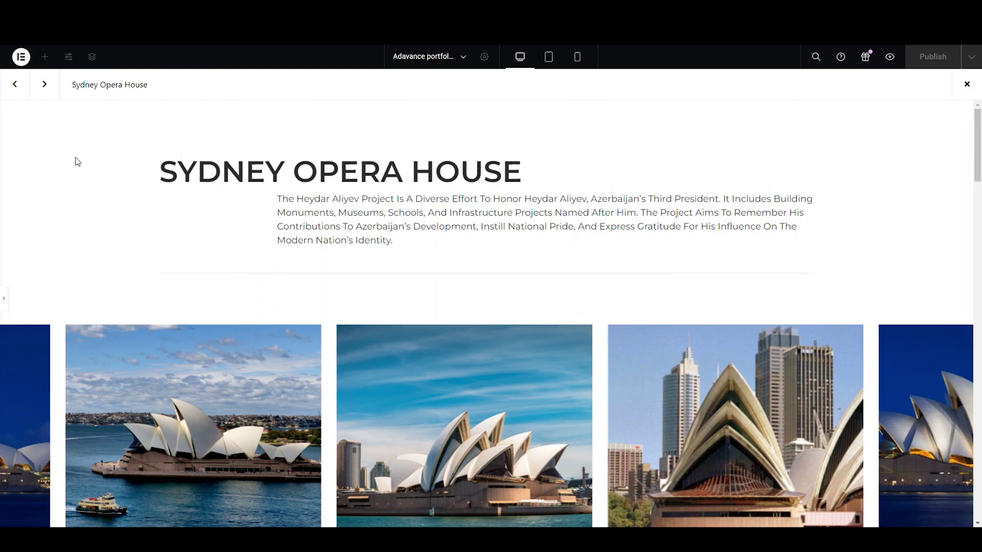
scroll(719, 219, "down", 8)
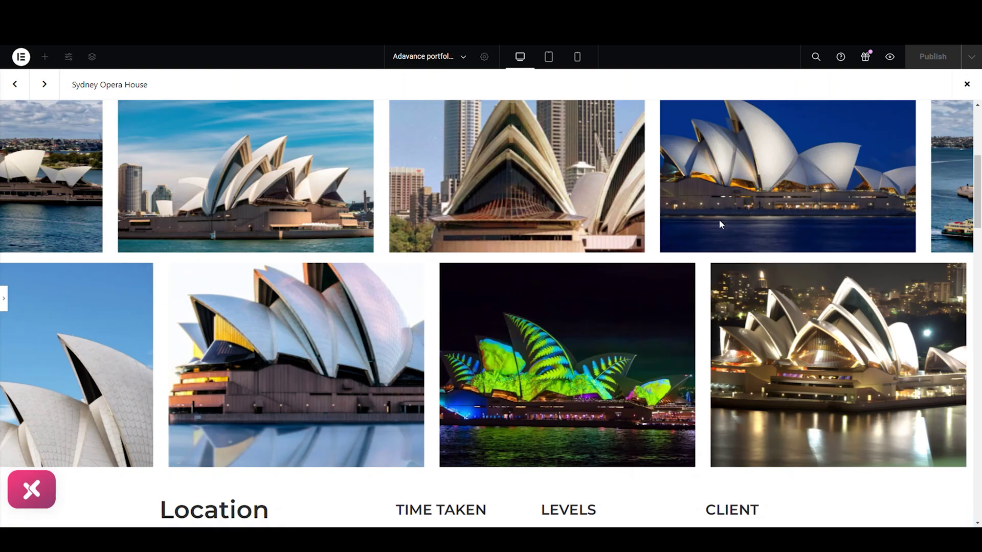
scroll(719, 219, "down", 1)
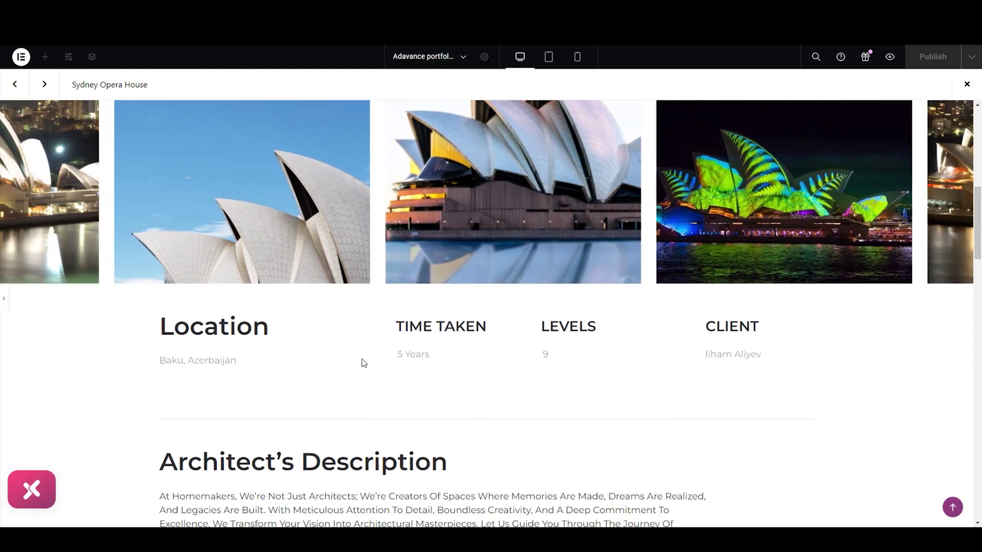
scroll(786, 362, "down", 4)
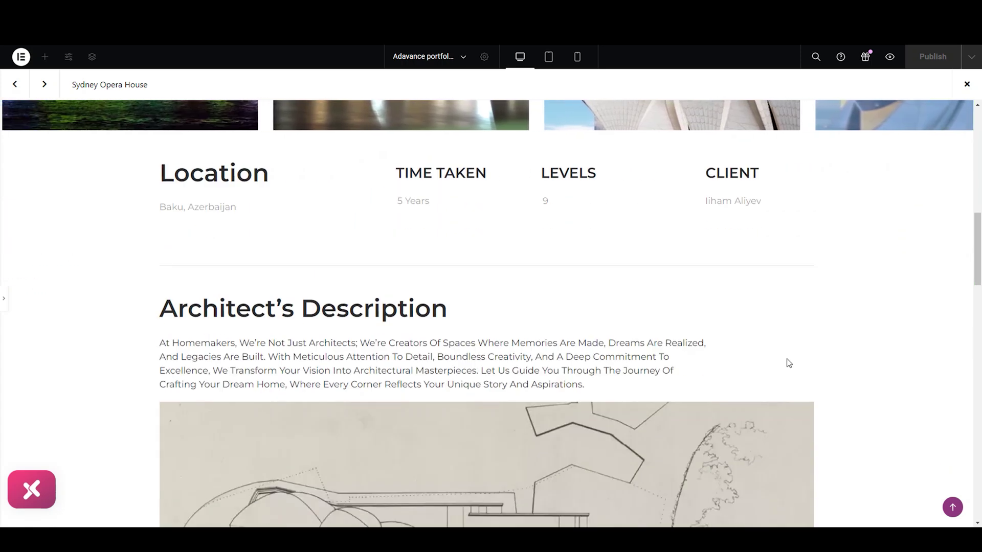
scroll(788, 363, "down", 4)
scroll(788, 363, "down", 1)
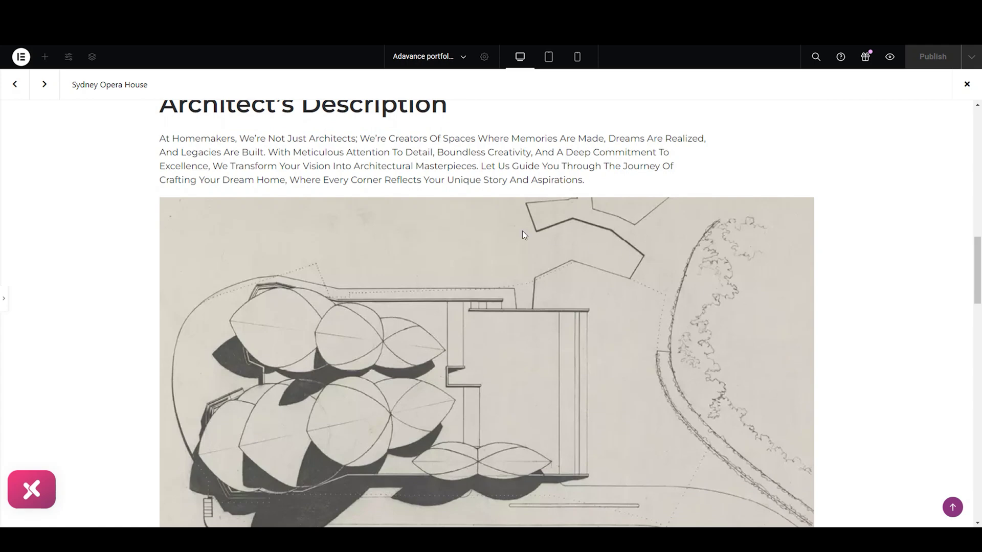
- Read the rest of the Sydney Opera House preview, from the site plan through the Interior Gallery, and close it
scroll(507, 211, "down", 10)
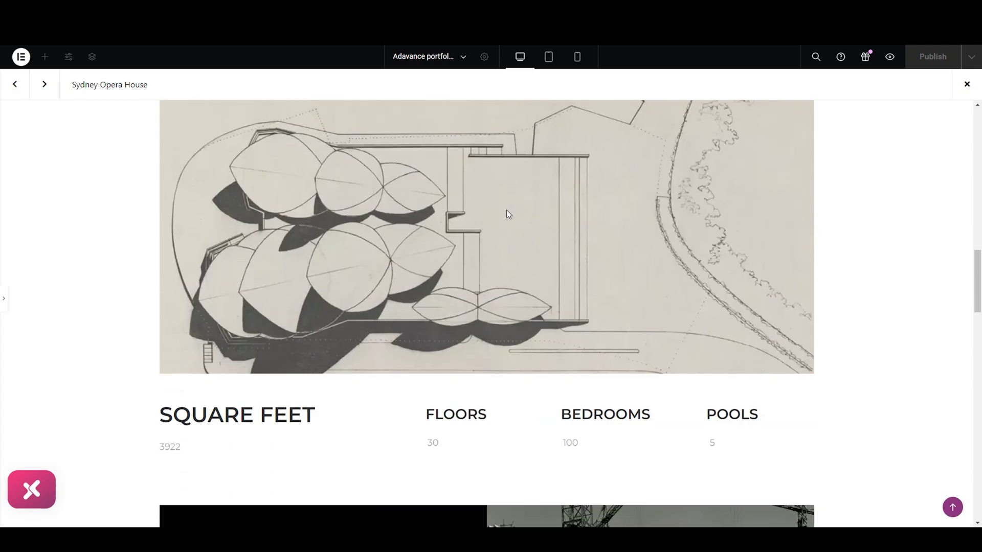
scroll(509, 214, "down", 3)
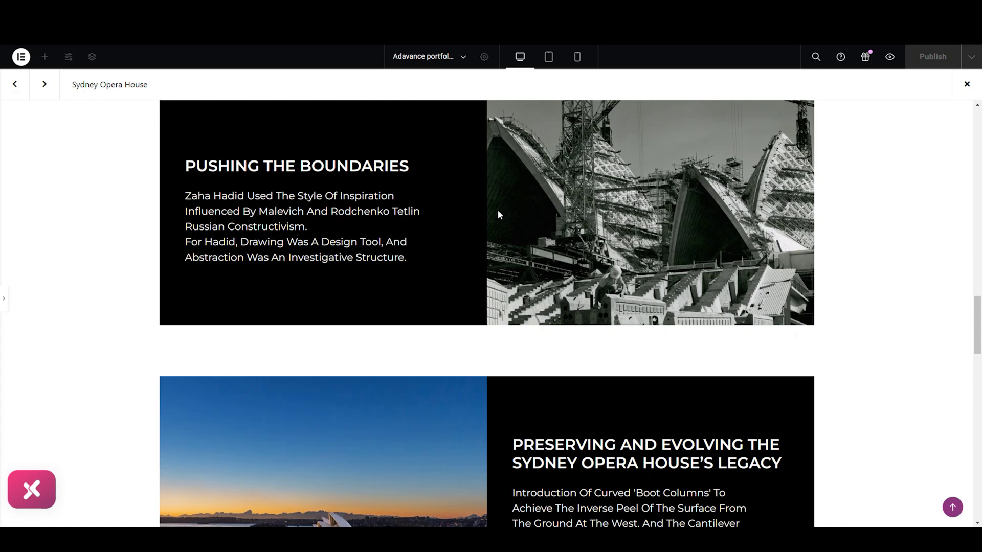
scroll(499, 214, "down", 1)
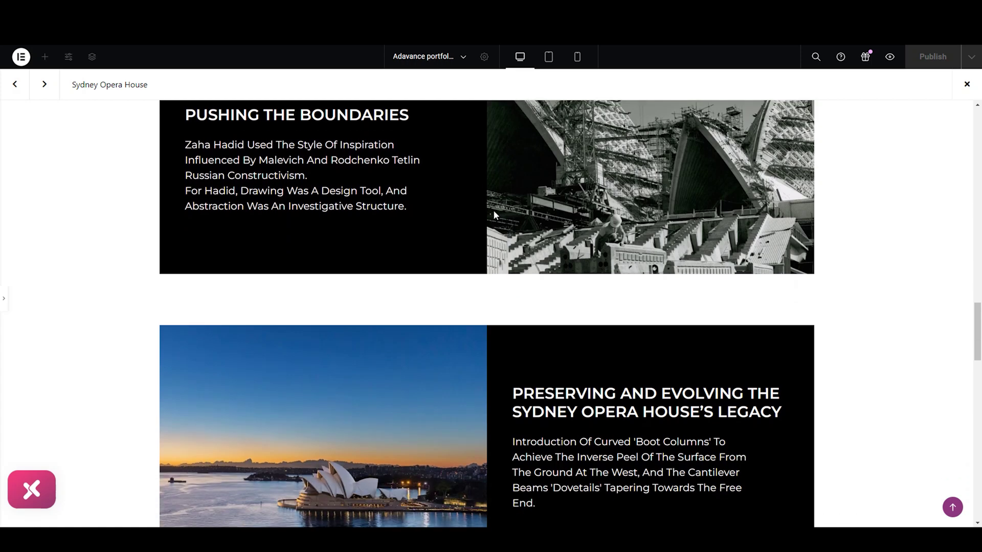
scroll(494, 214, "down", 4)
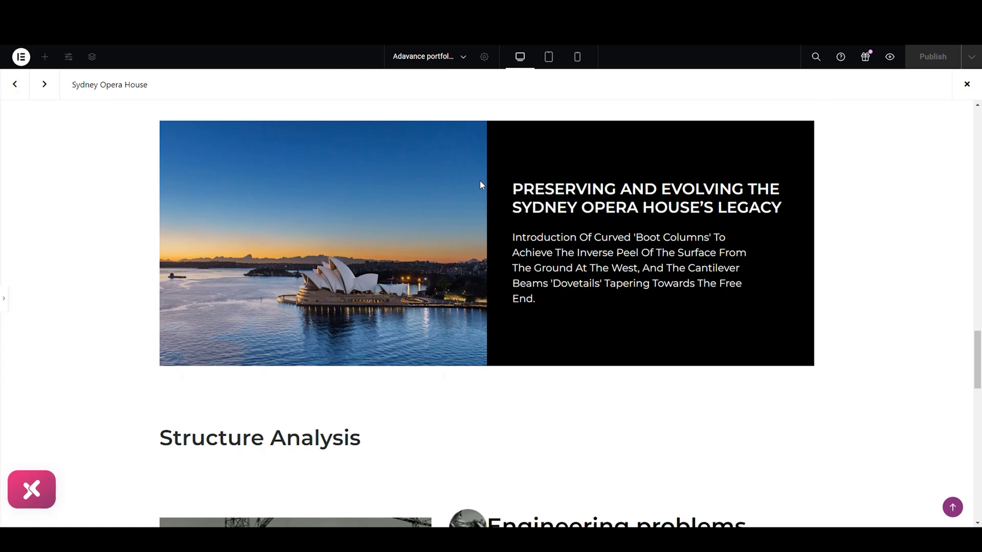
scroll(481, 185, "down", 5)
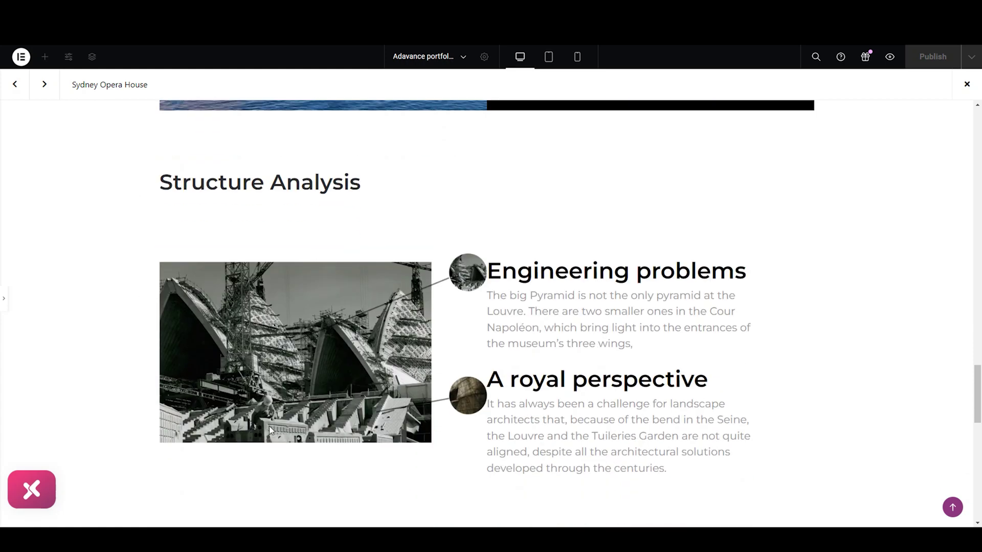
scroll(718, 256, "down", 5)
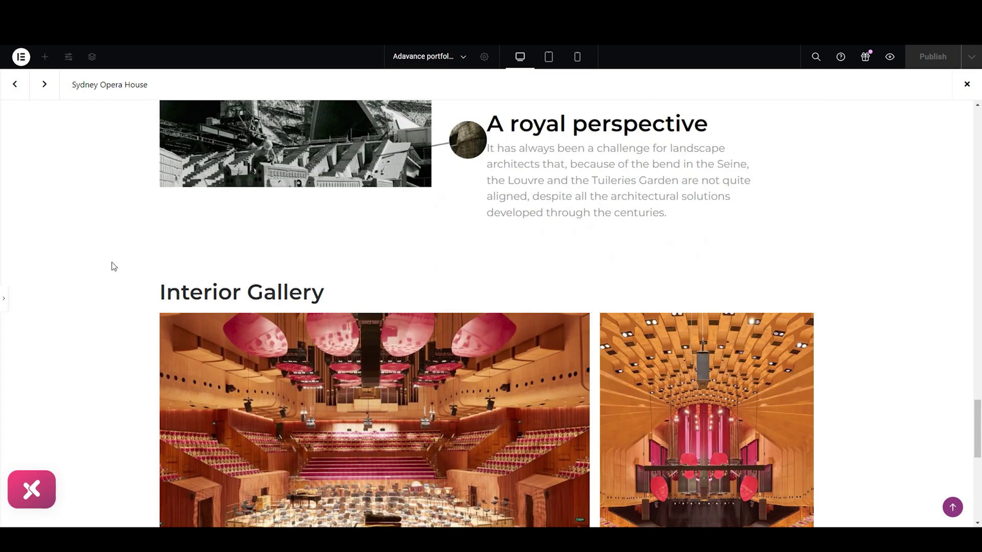
scroll(872, 253, "down", 5)
scroll(874, 254, "down", 4)
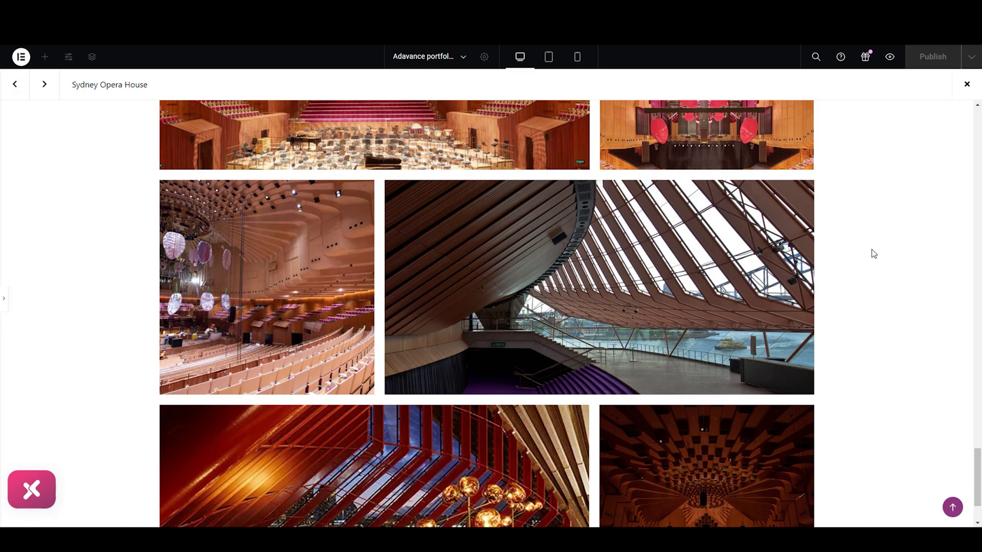
scroll(871, 253, "up", 3)
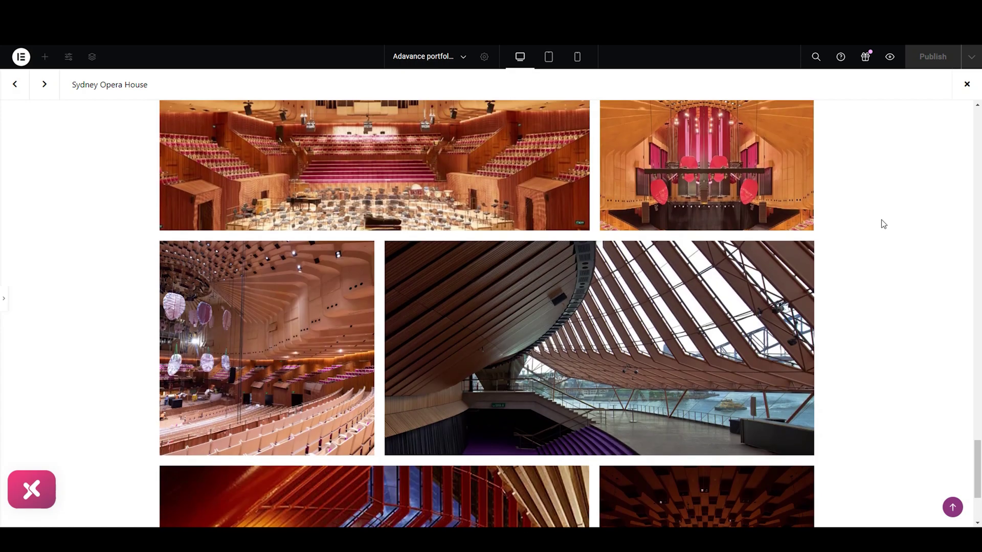
left_click(960, 90)
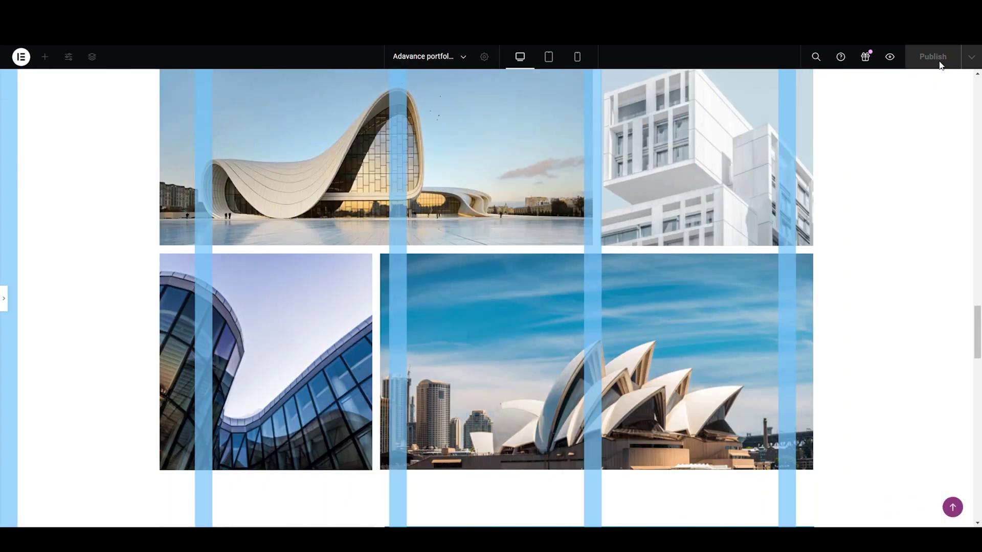
- Reveal the Elements panel and delete the existing Advanced Portfolio widget from the Our Work section
scroll(621, 269, "up", 4)
scroll(608, 204, "down", 3)
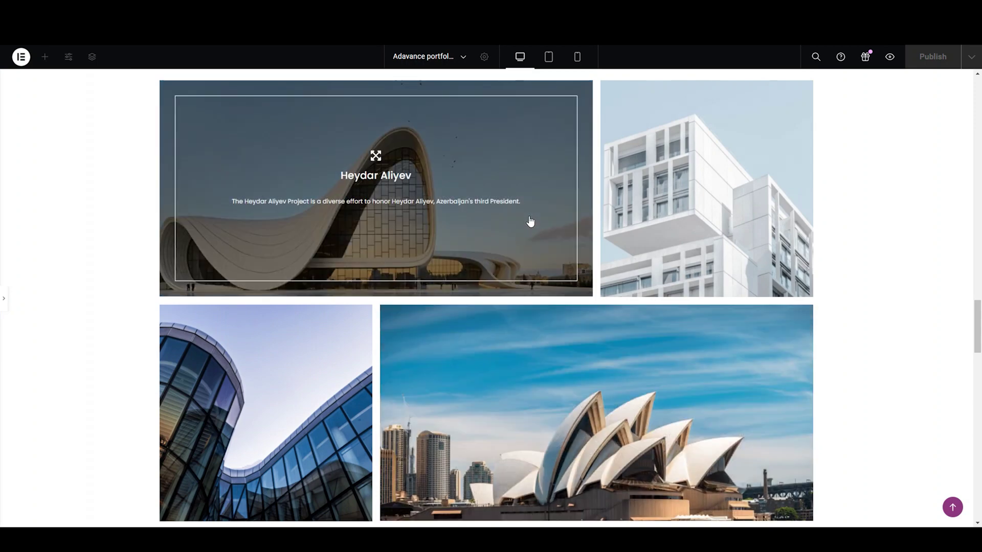
left_click(5, 307)
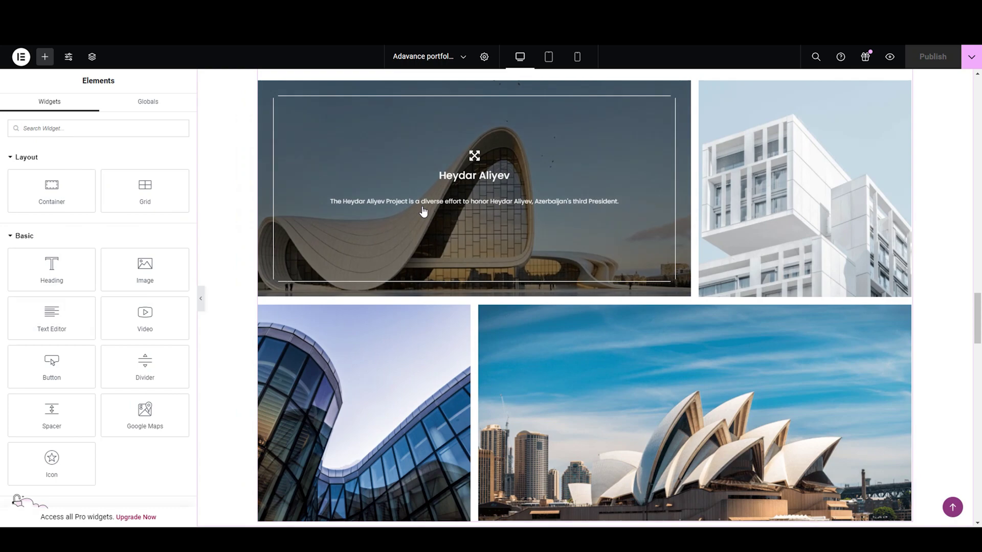
right_click(384, 305)
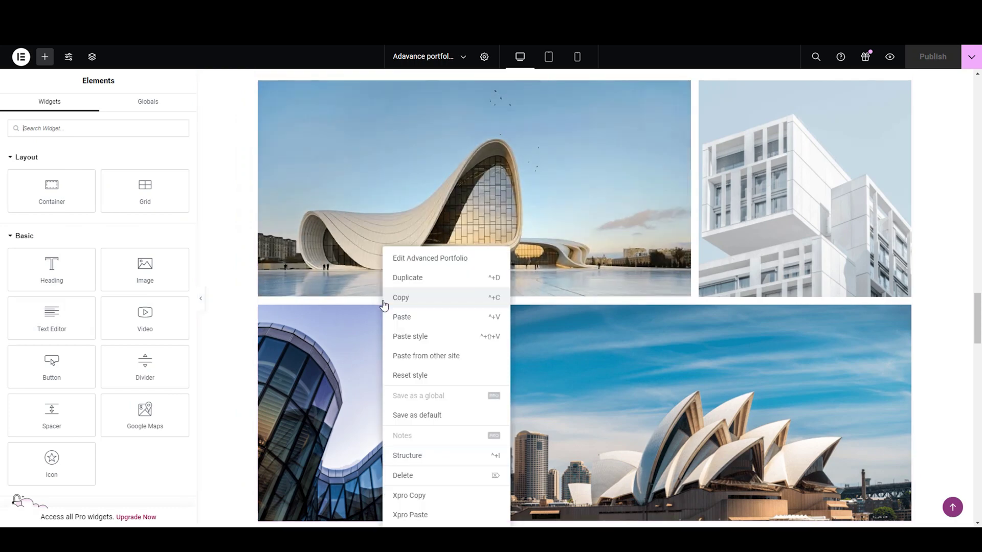
left_click(410, 475)
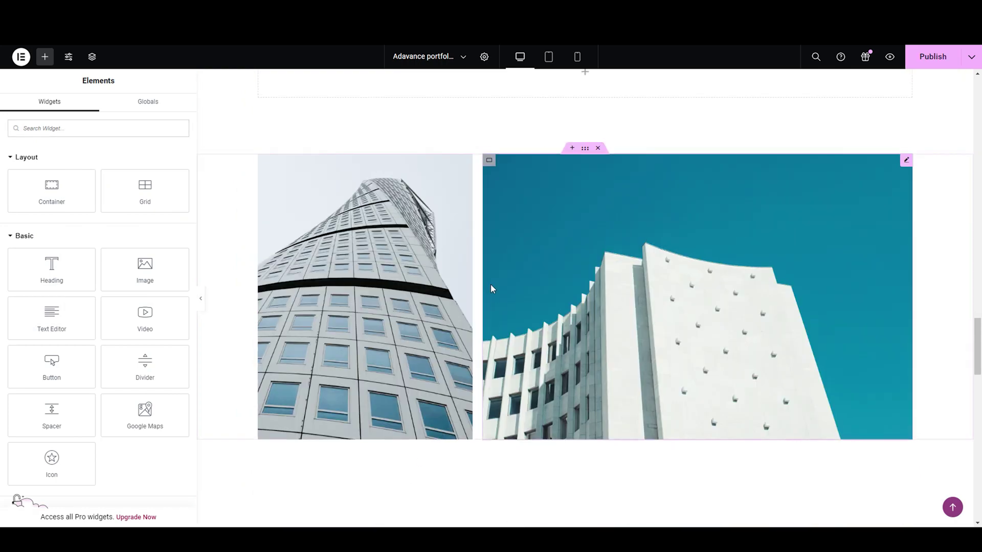
- Find the Xpro Advanced Portfolio widget and add it to the empty container under the Our Work heading
scroll(491, 289, "up", 3)
left_click(134, 129)
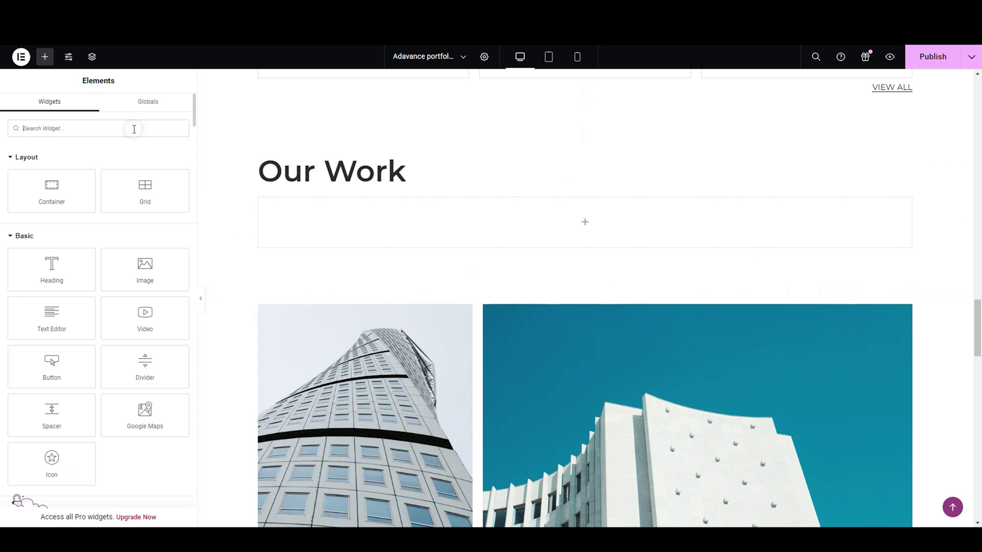
type("Advan")
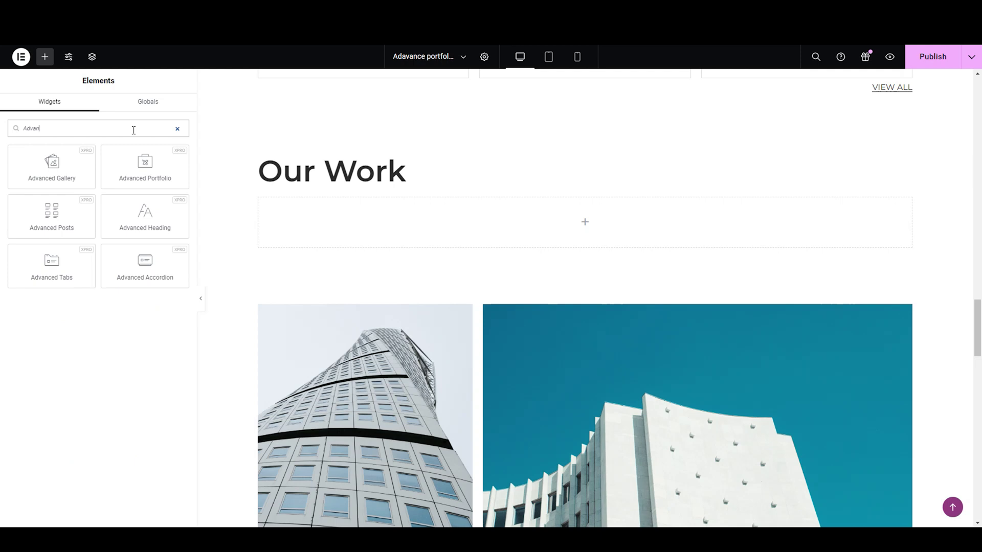
left_click_drag(145, 162, 318, 208)
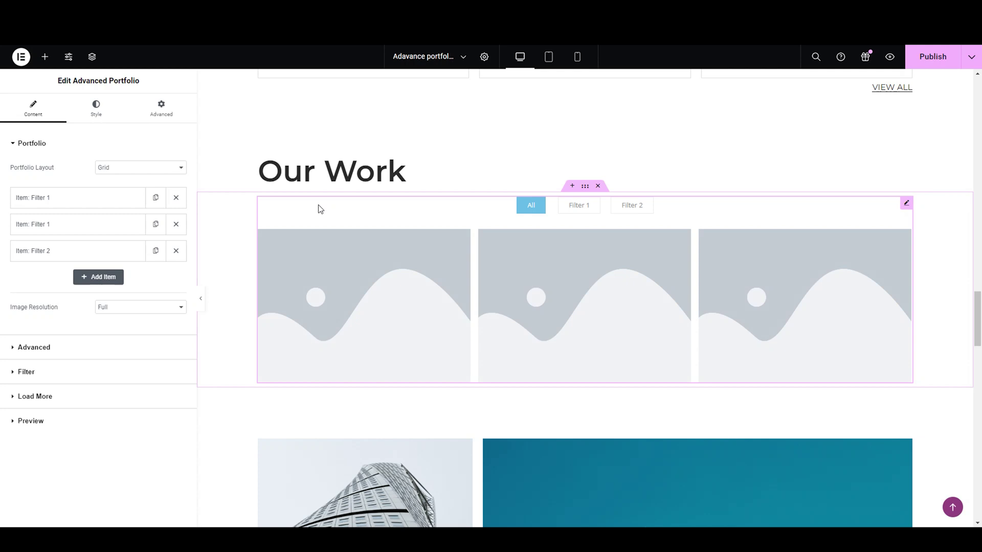
- Set the new Advanced Portfolio widget's portfolio layout to Mosaic
left_click(32, 143)
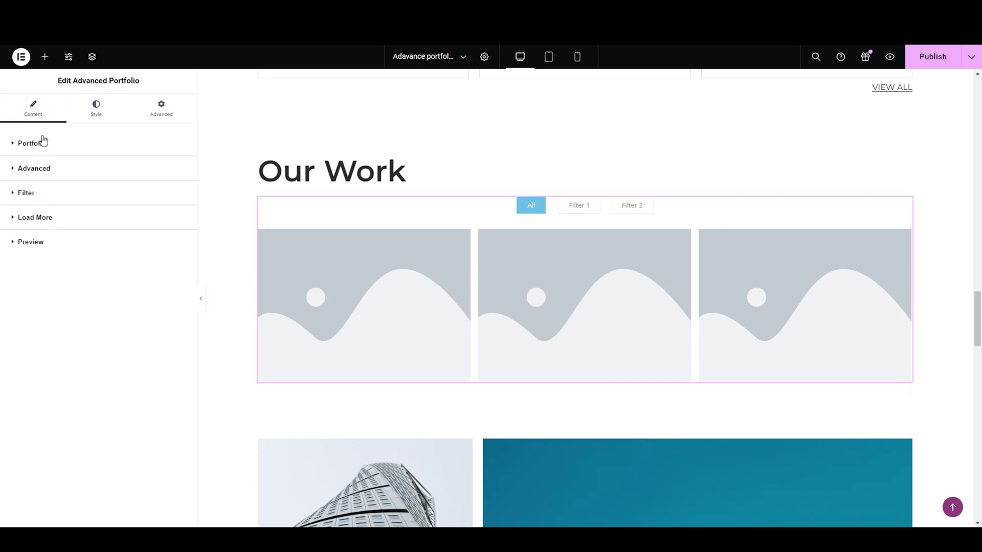
left_click(59, 143)
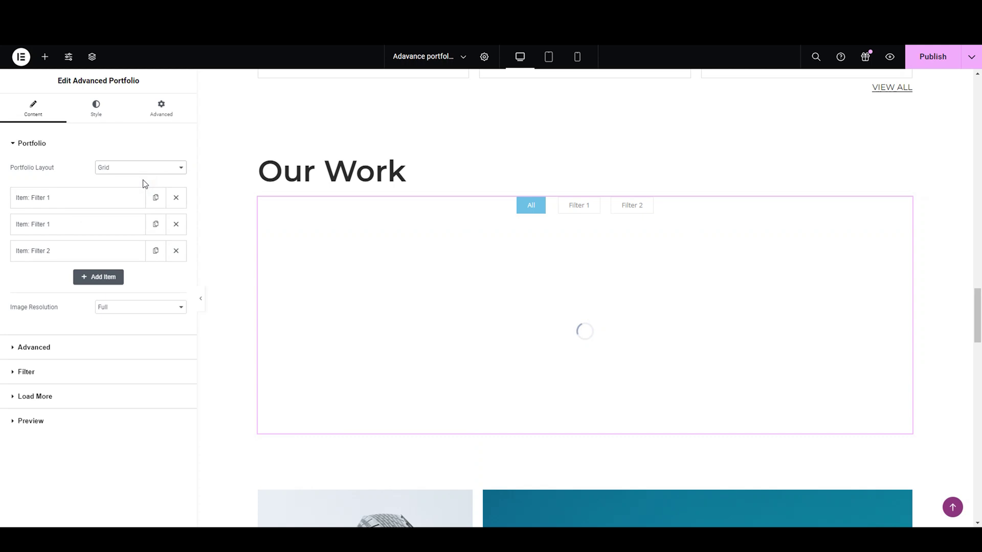
left_click(141, 168)
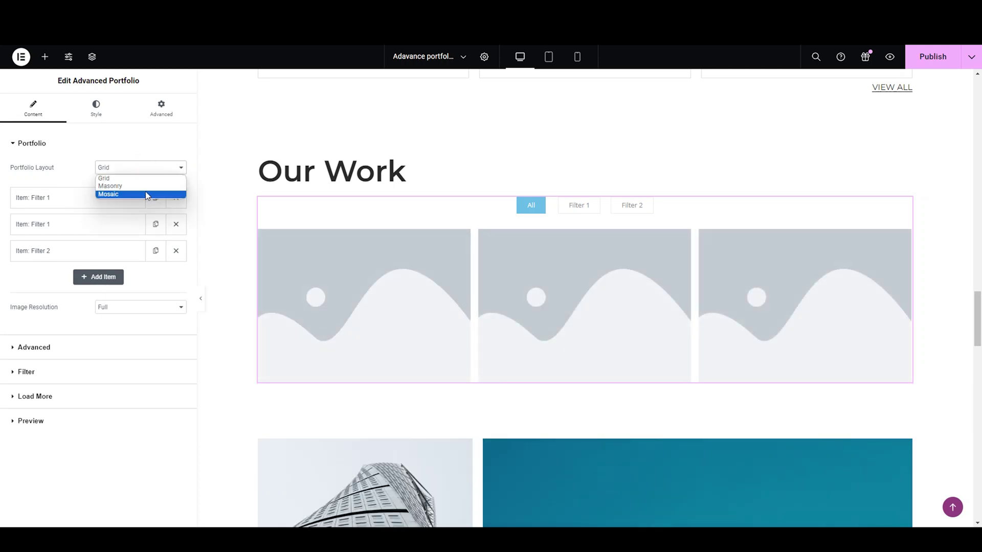
left_click(146, 197)
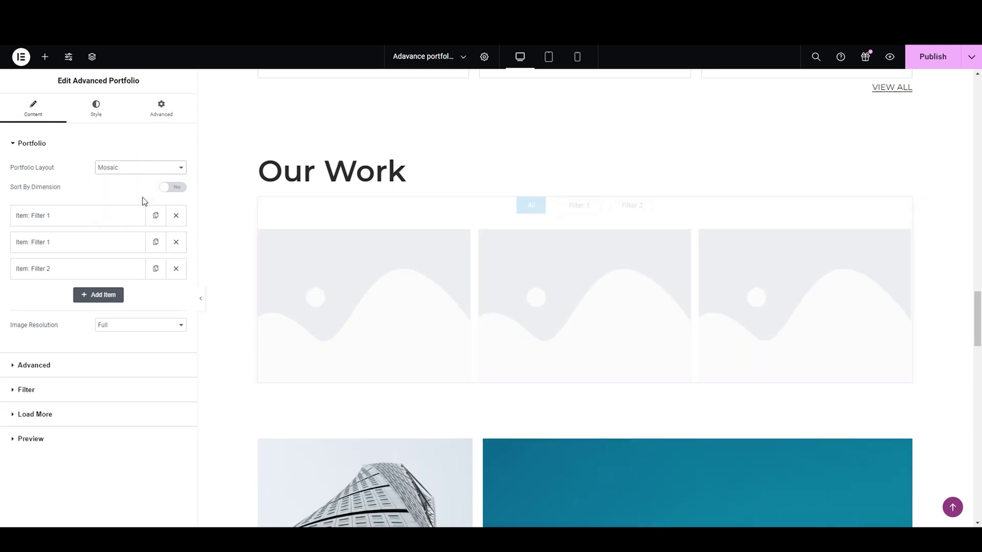
- Name the first portfolio item's filter "Residential" and make it the default active filter
left_click(139, 220)
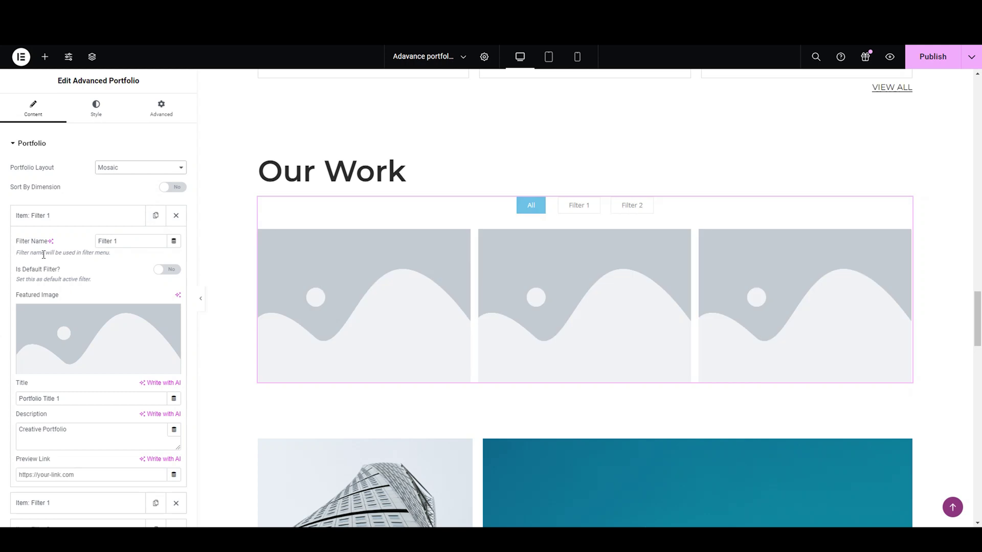
left_click(126, 243)
triple_click(125, 240)
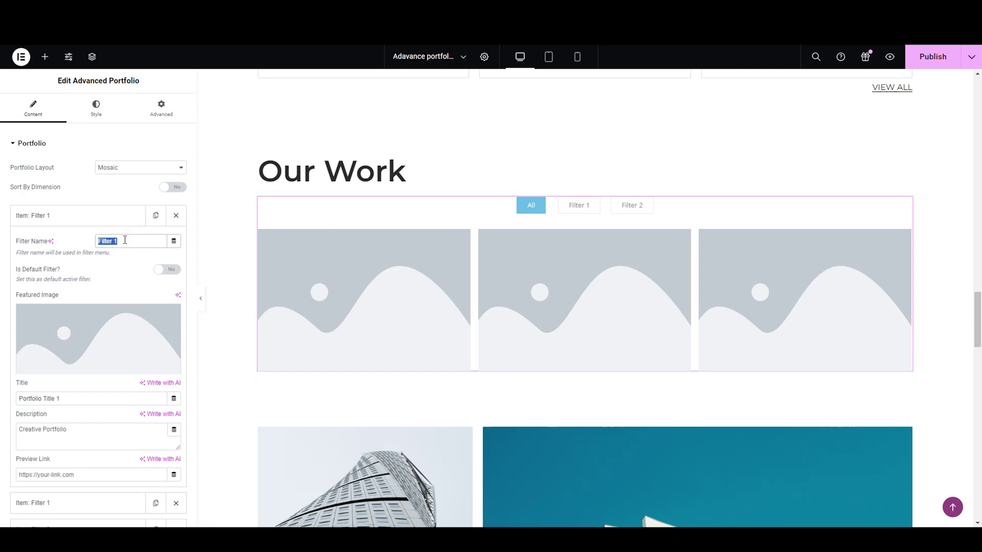
type("Re")
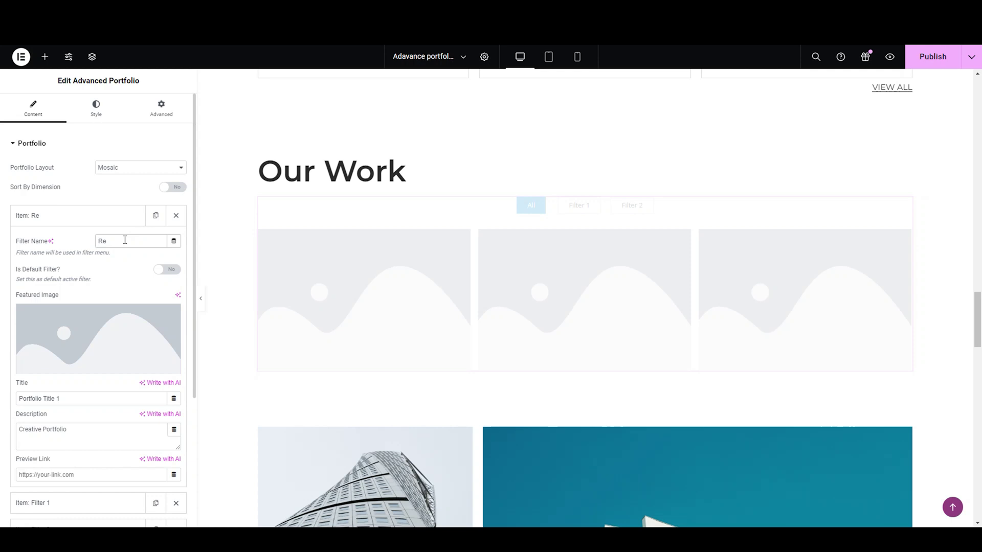
type("sidential")
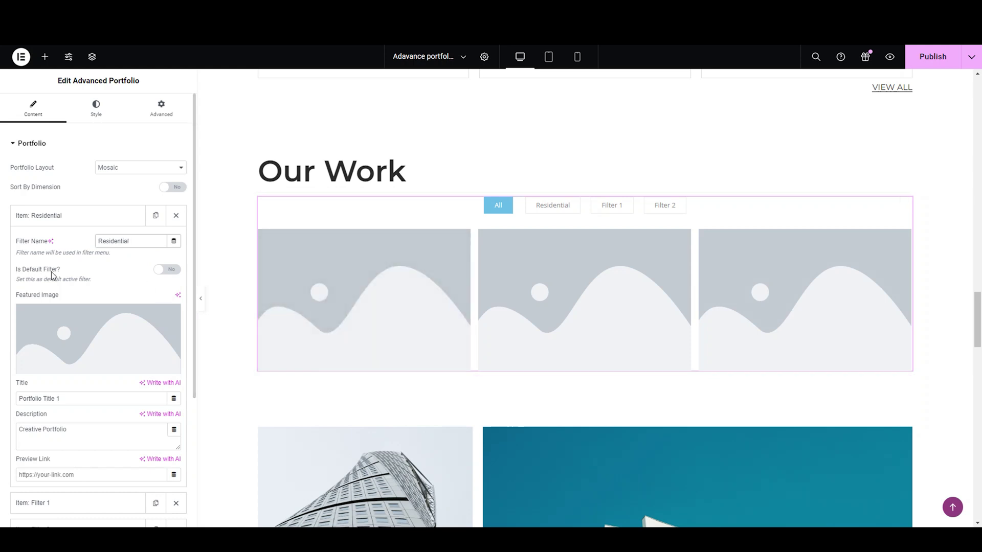
left_click(167, 271)
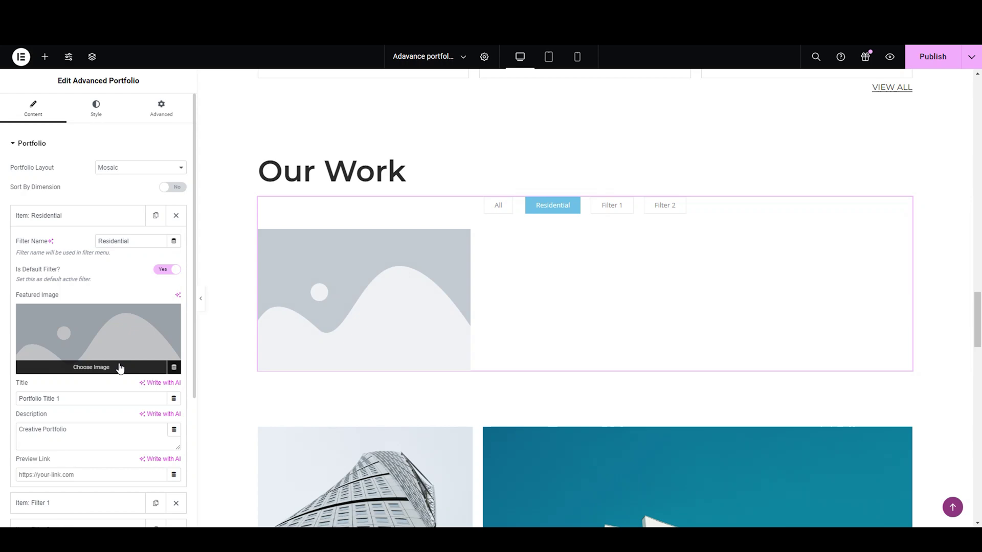
- Use vertical-shot-modern-apartments-daytime5-3.png from the media library as the first portfolio item's featured image
left_click(120, 368)
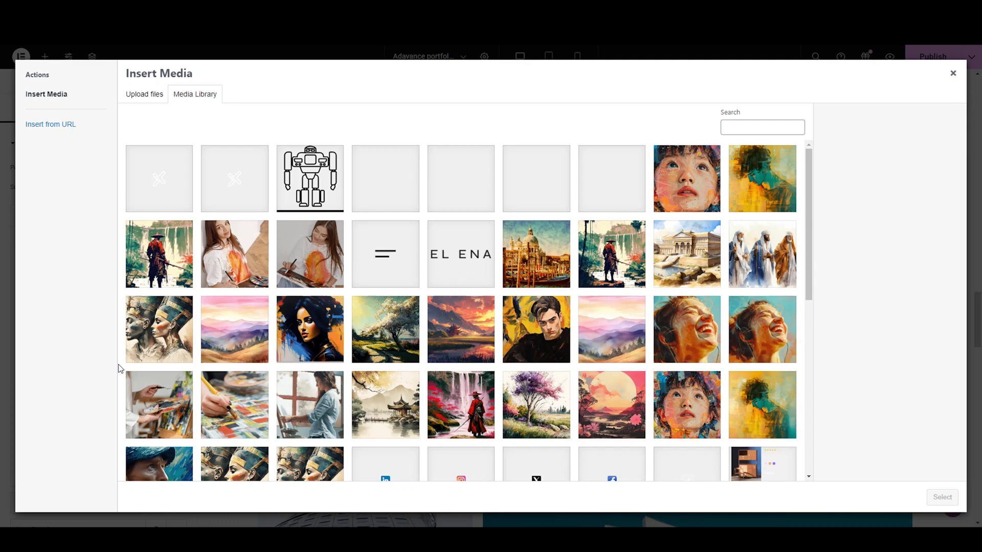
scroll(379, 357, "down", 5)
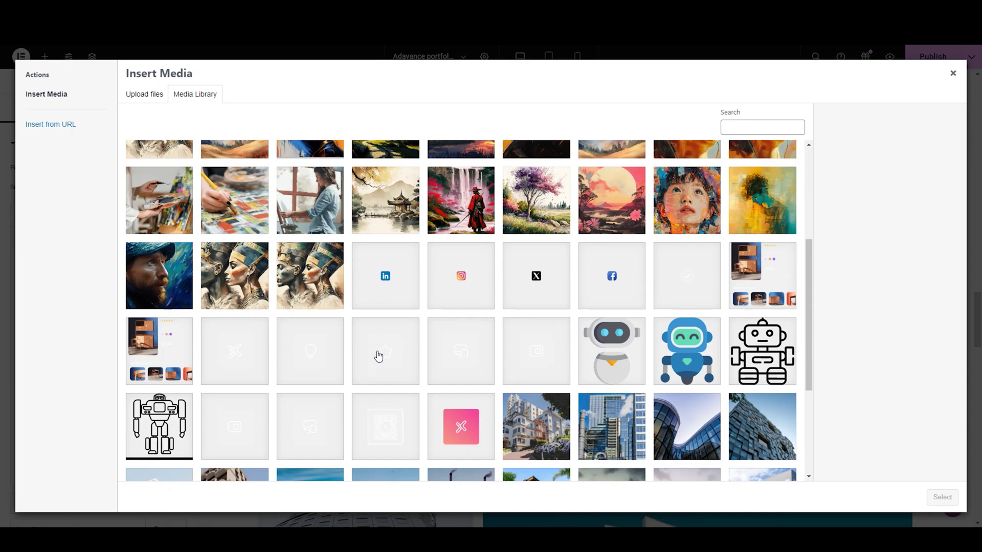
scroll(378, 357, "down", 1)
left_click(533, 321)
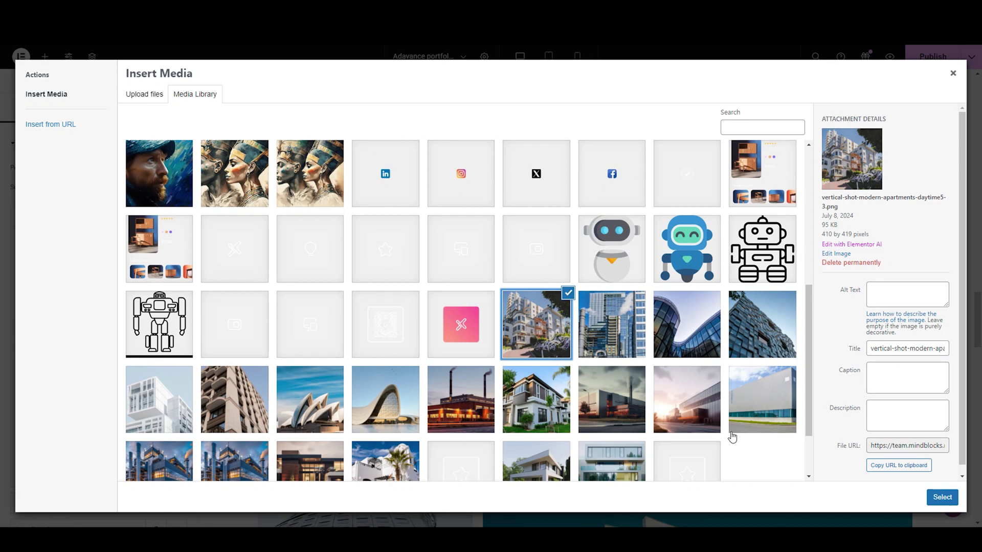
left_click(942, 497)
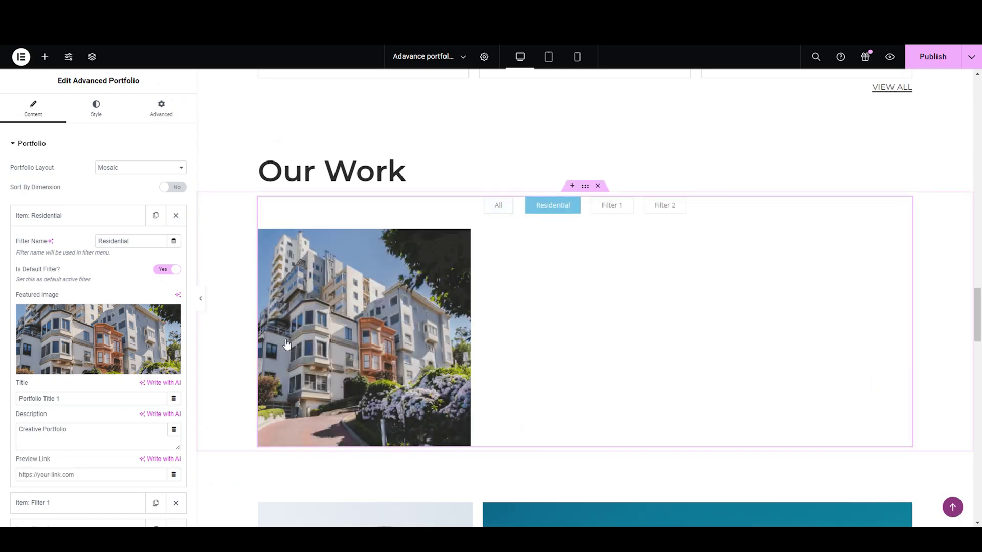
- Title the first item "Residential Villa" and replace its description with the modern farmhouse text about custom woodwork, high-end appliances and natural light
triple_click(151, 399)
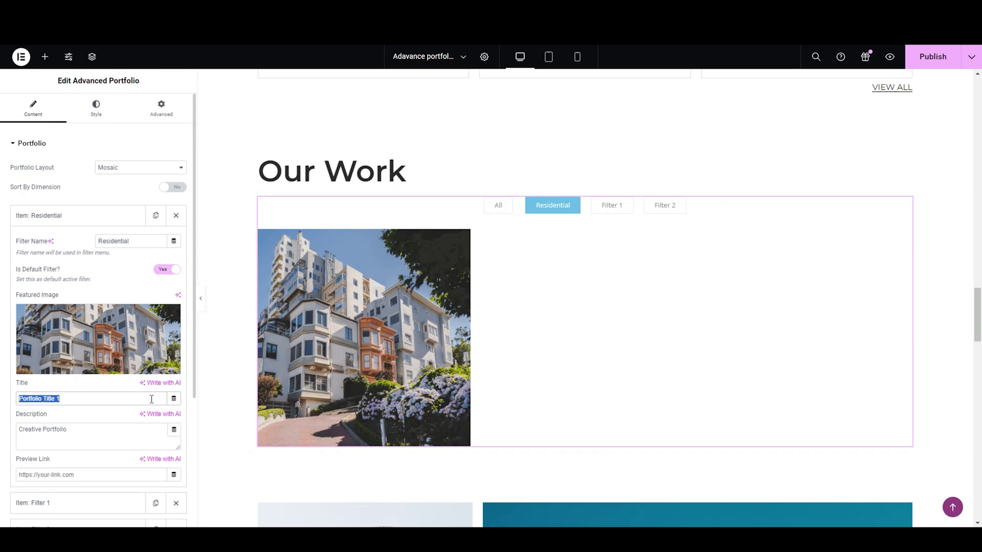
key("BackSpace")
type("Residential Villa")
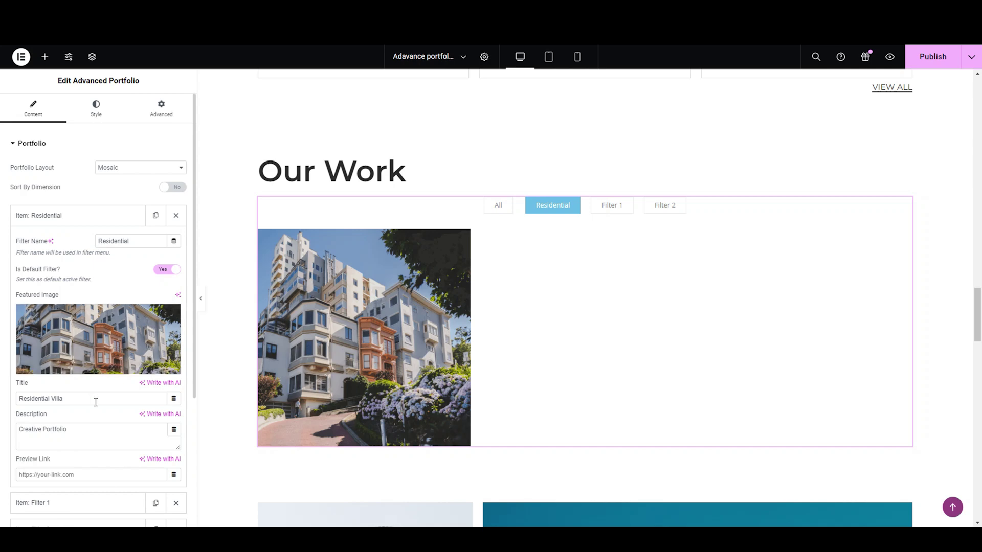
triple_click(96, 432)
type("This modern farmhouse is the perfect blend of rustic and chic. With custom woodwork, high-end appliances, and plenty of natural light, you'll love entertaining guests in this space.")
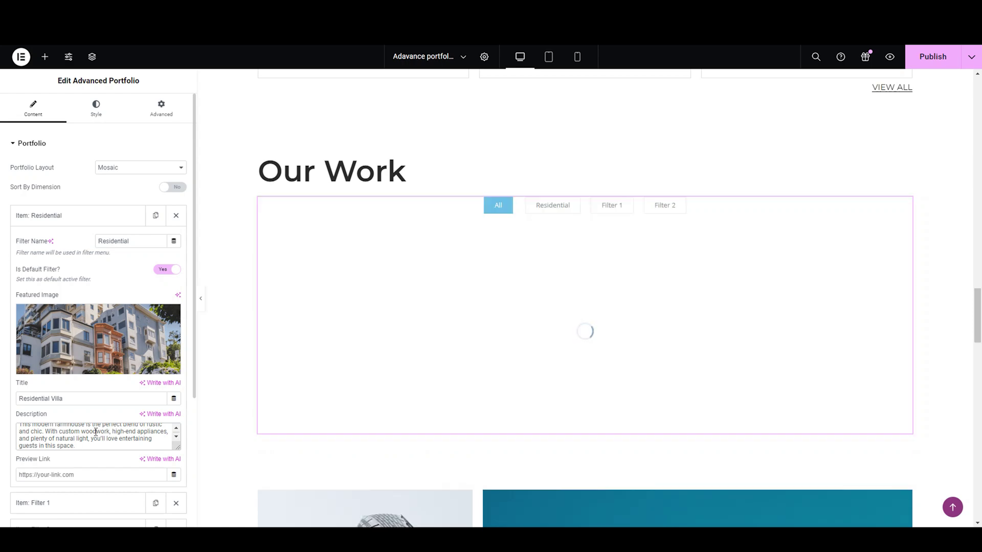
mouse_move(317, 424)
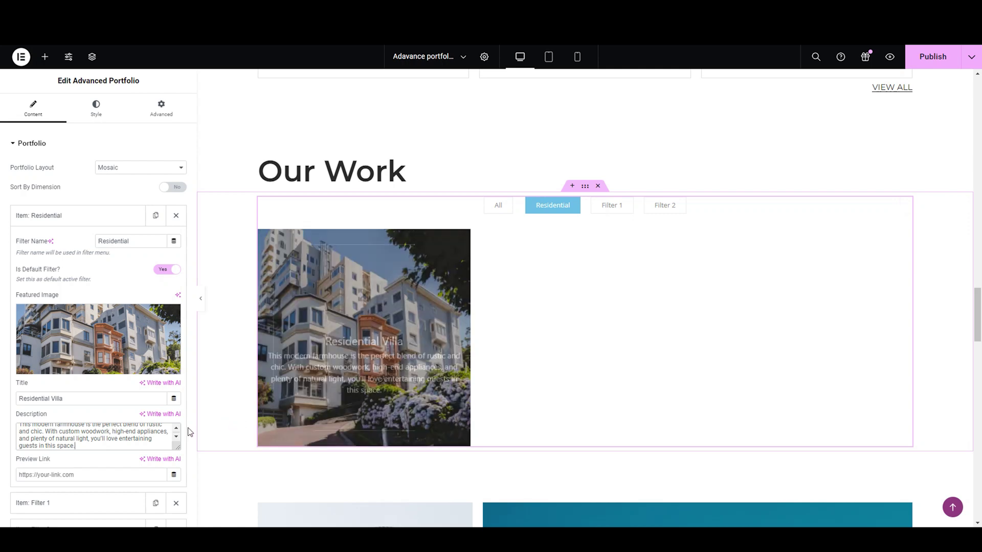
left_click(131, 474)
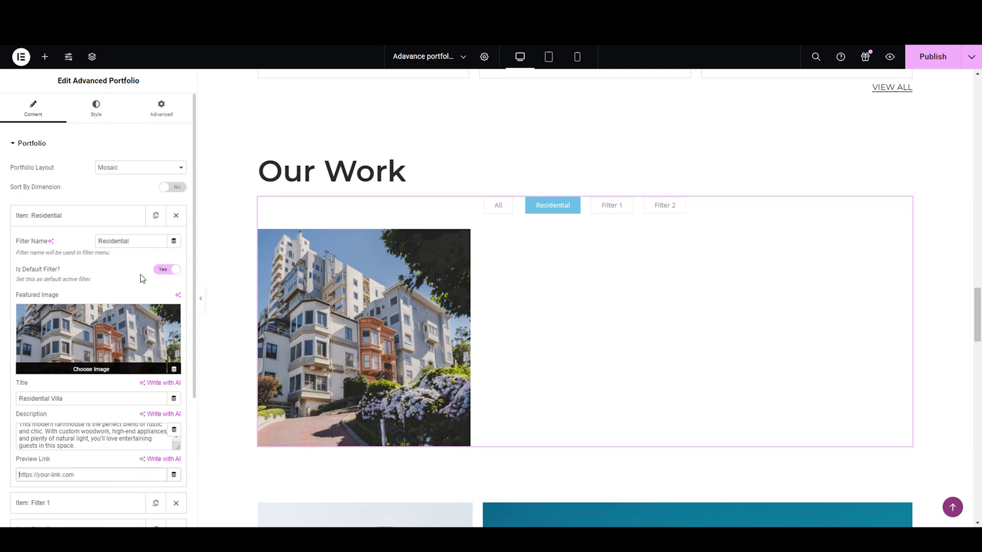
left_click(109, 219)
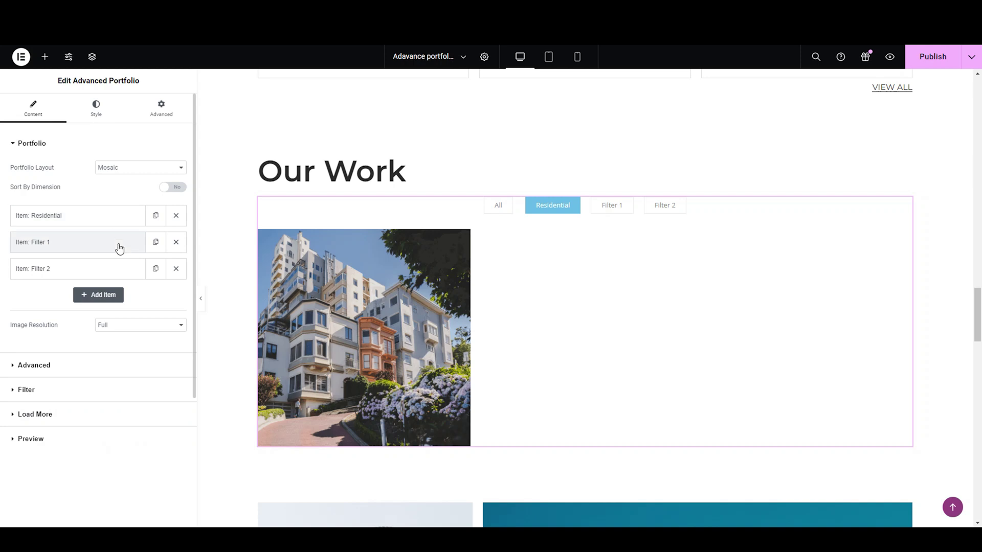
- Name the second portfolio item's filter "Residential" and enable it as the default filter
left_click(119, 247)
left_click(131, 268)
triple_click(130, 267)
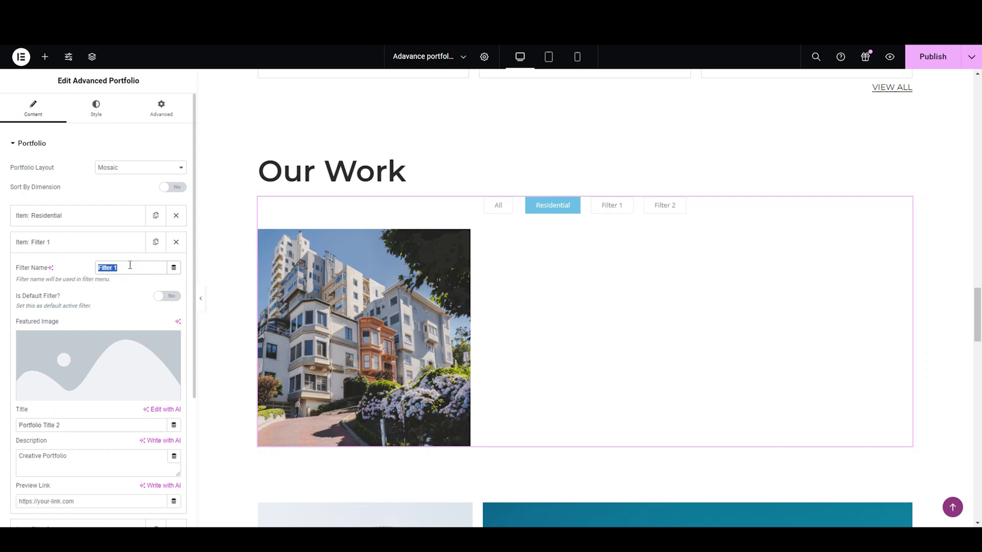
type("Residentail")
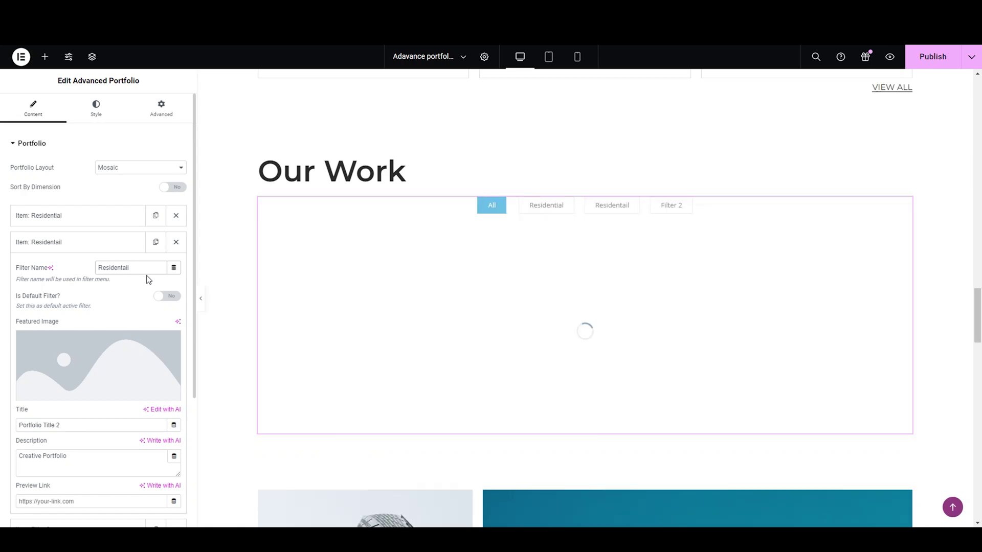
double_click(127, 263)
left_click(140, 268)
key("BackSpace")
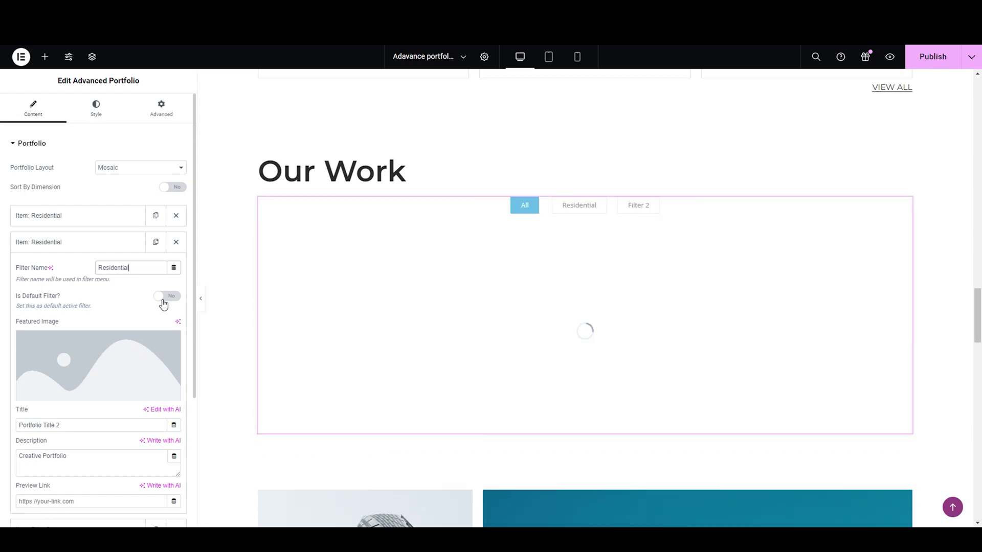
left_click(163, 302)
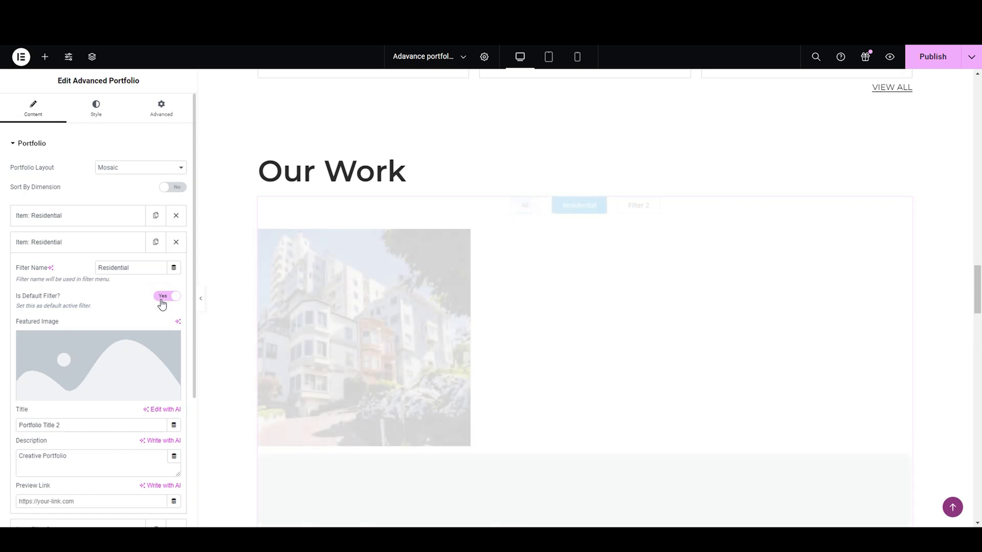
- Use modern-houses-garden.png from the media library as the second portfolio item's featured image
mouse_move(128, 377)
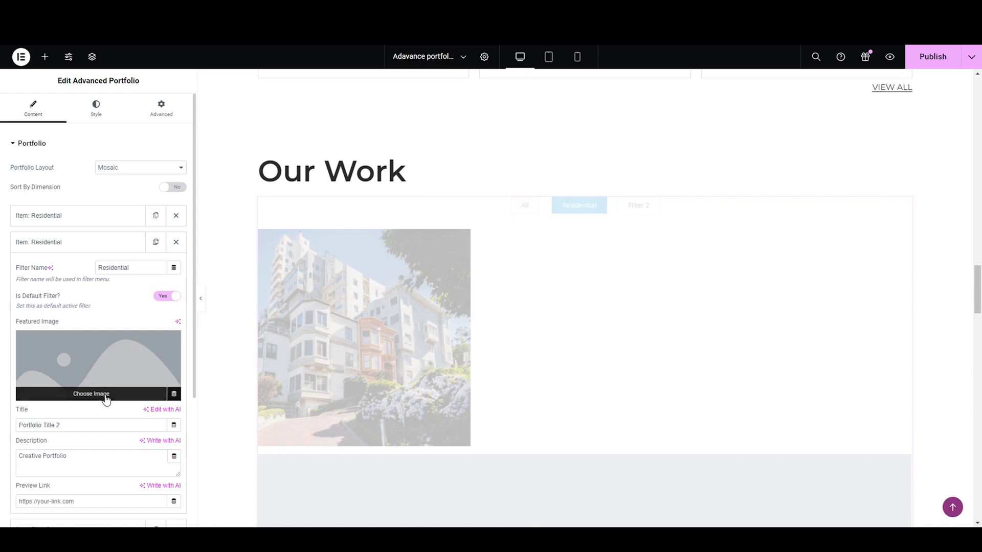
left_click(105, 396)
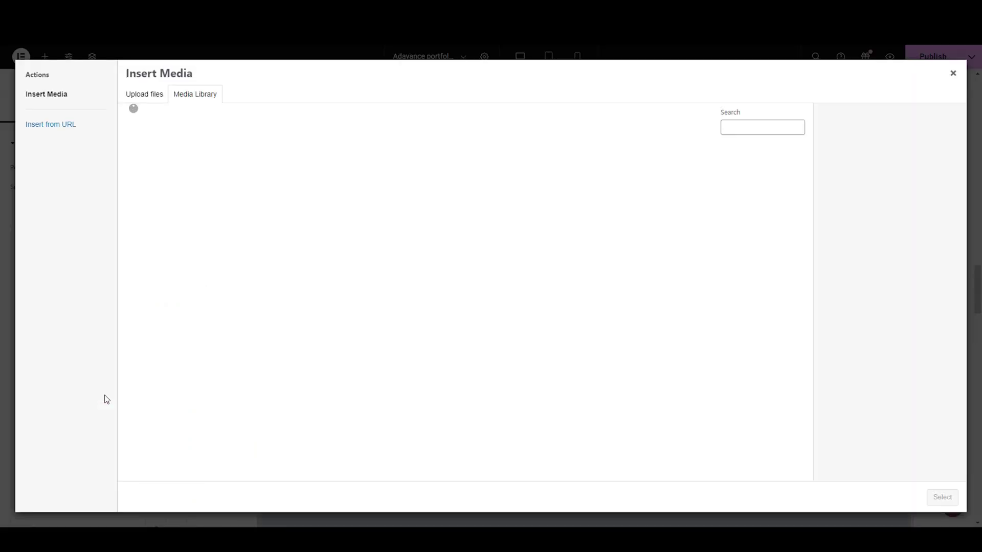
scroll(555, 340, "down", 4)
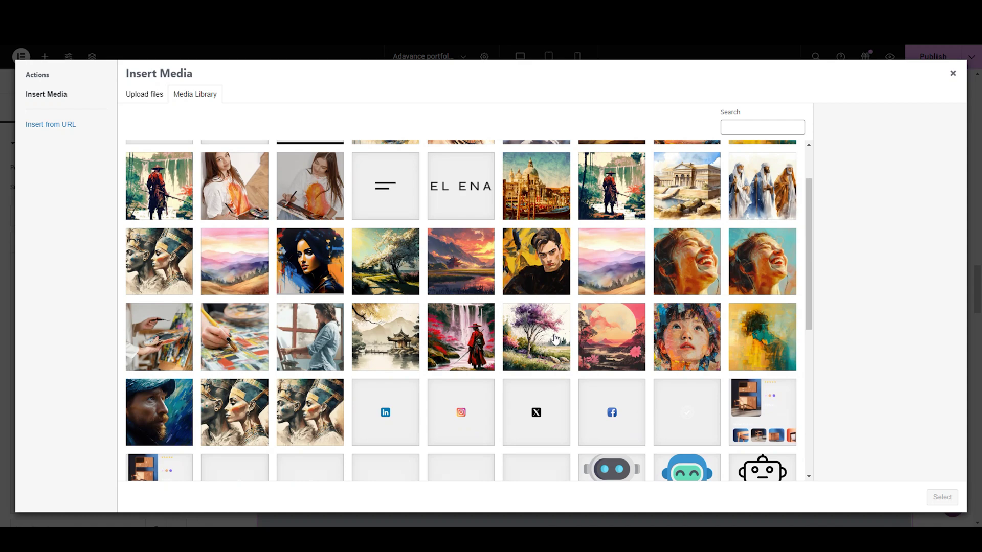
scroll(555, 336, "down", 2)
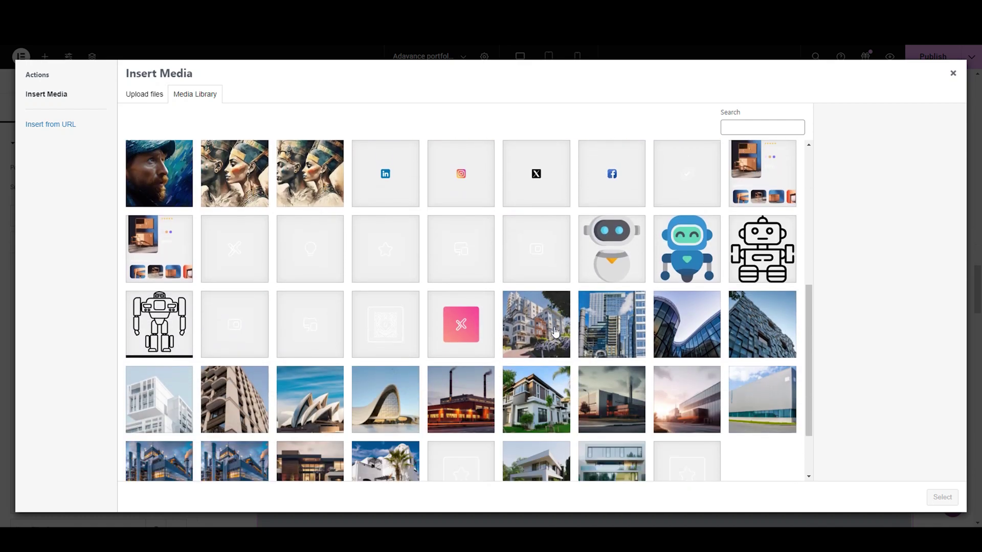
left_click(538, 388)
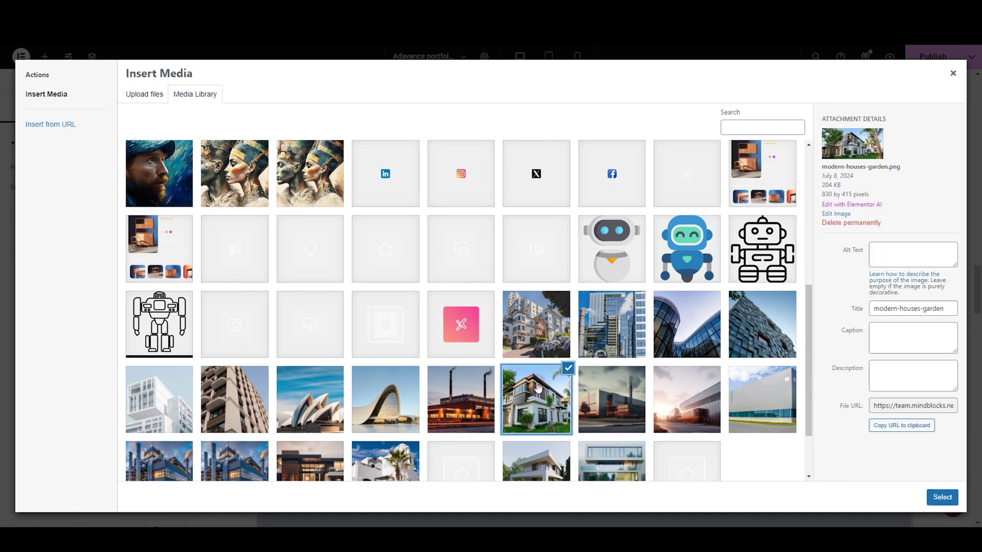
left_click(943, 498)
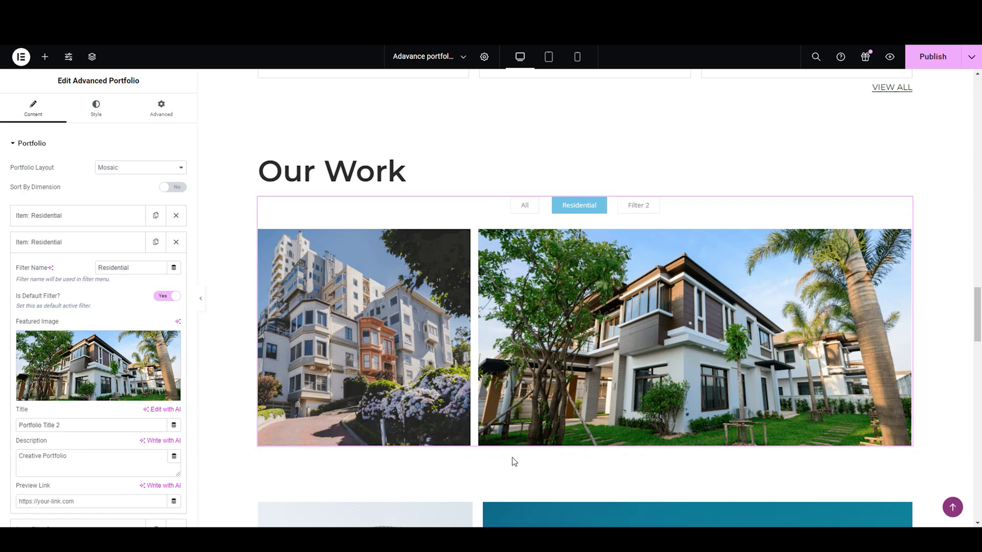
- Title the second item "Residential Villa", give it the same modern farmhouse description as the first item, and collapse its settings
triple_click(96, 426)
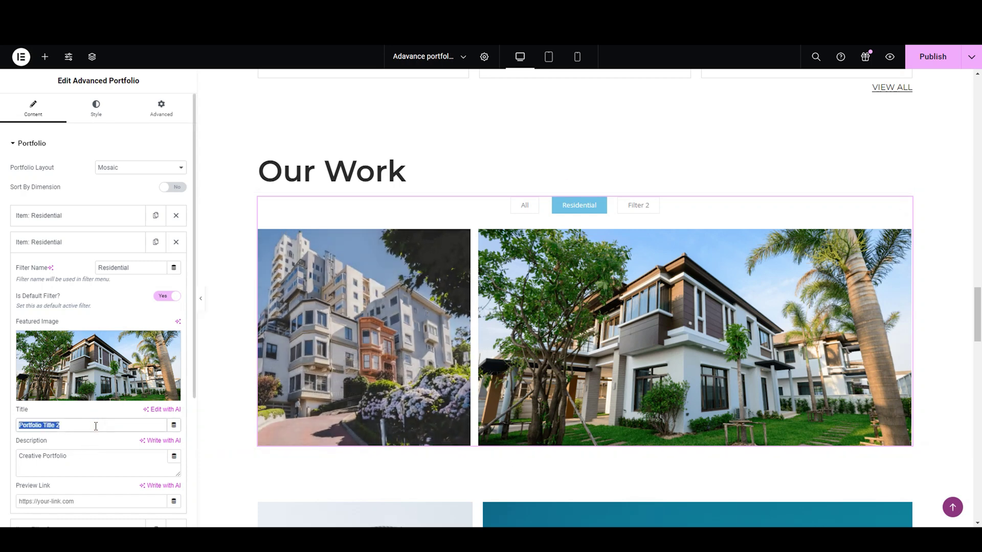
type("Residential Villa")
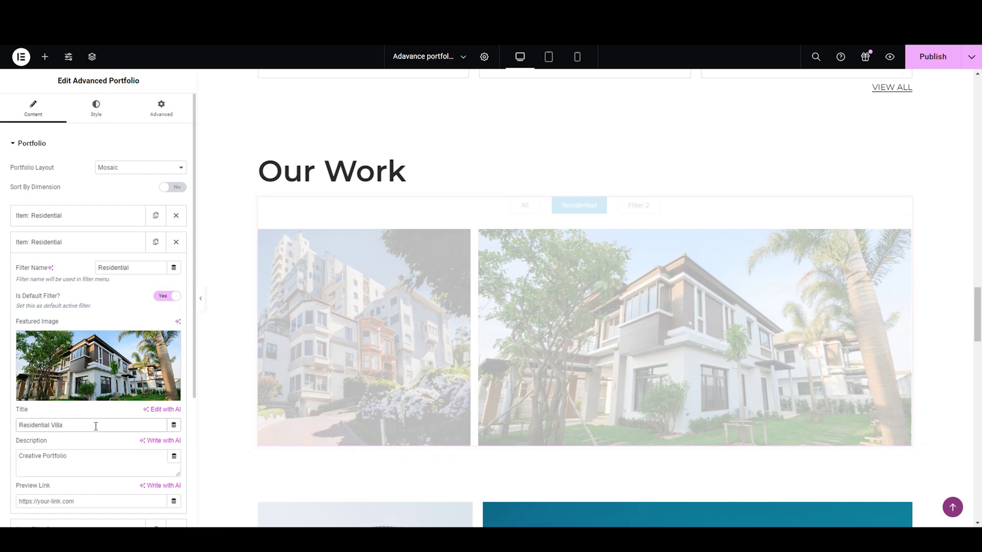
triple_click(108, 459)
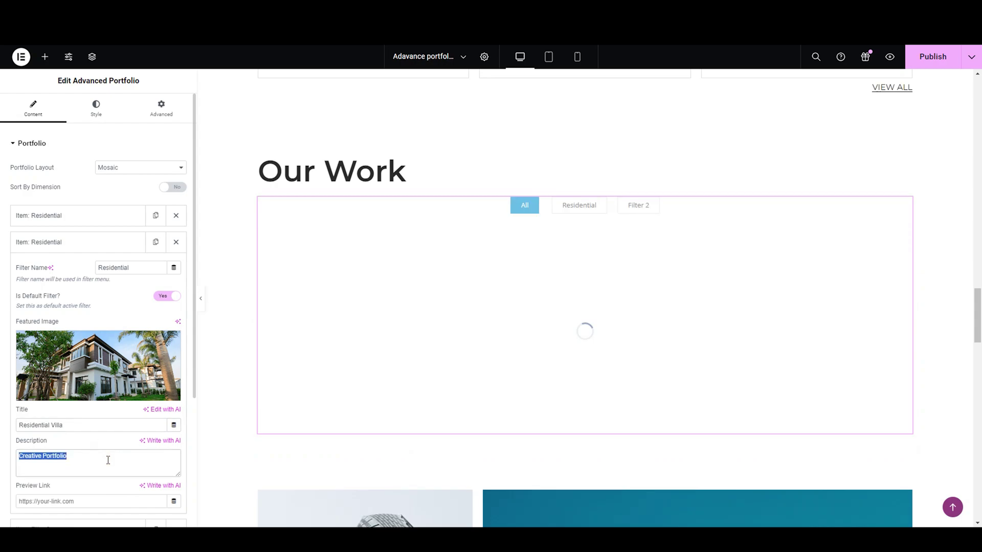
type("This modern farmhouse is the perfect blend of rustic and chic. With custom woodwork, high-end appliances, and plenty of natural light, you'll love entertaining guests in this space.")
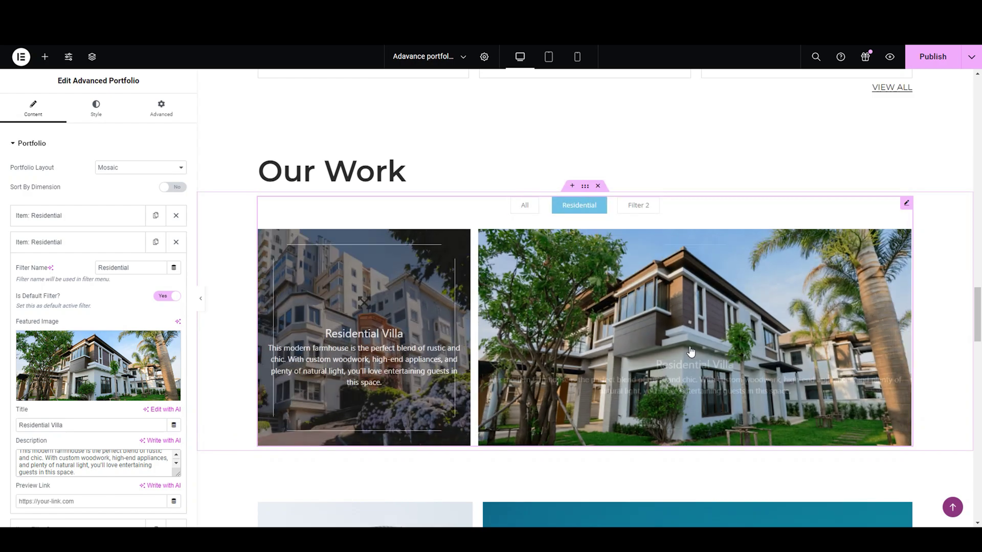
left_click(107, 497)
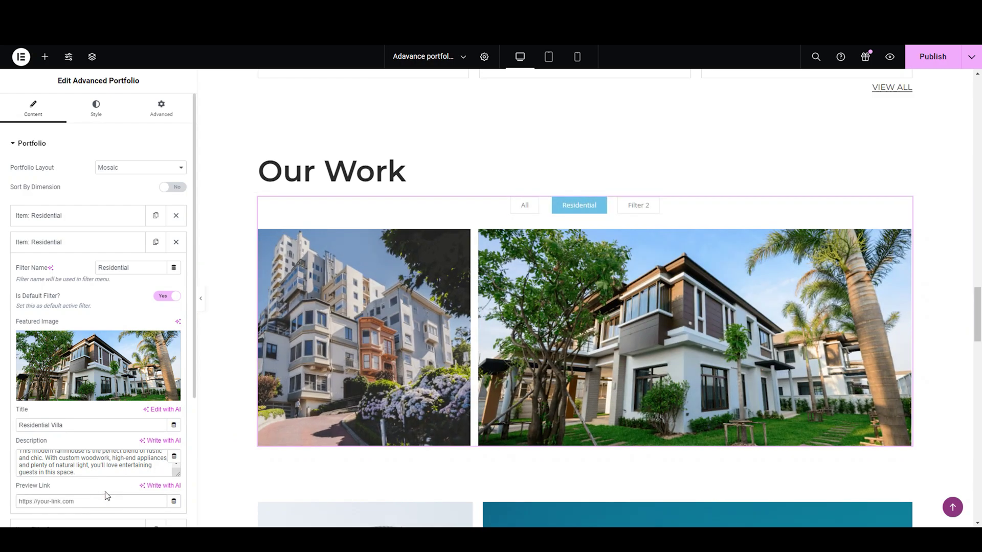
left_click(65, 252)
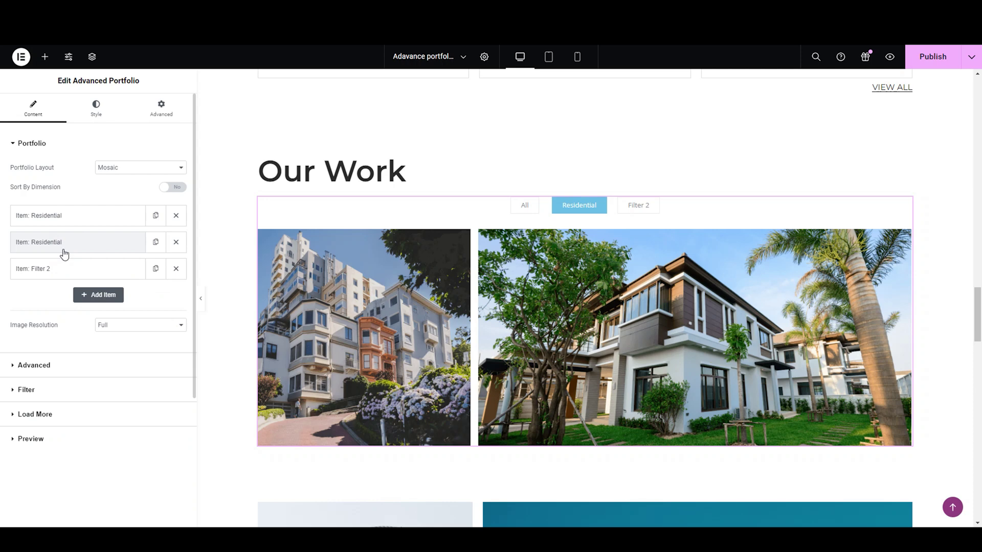
- Name the third portfolio item's filter "Residential" and enable it as the default filter
left_click(73, 268)
left_click(134, 296)
key("ctrl+a")
type("Residential")
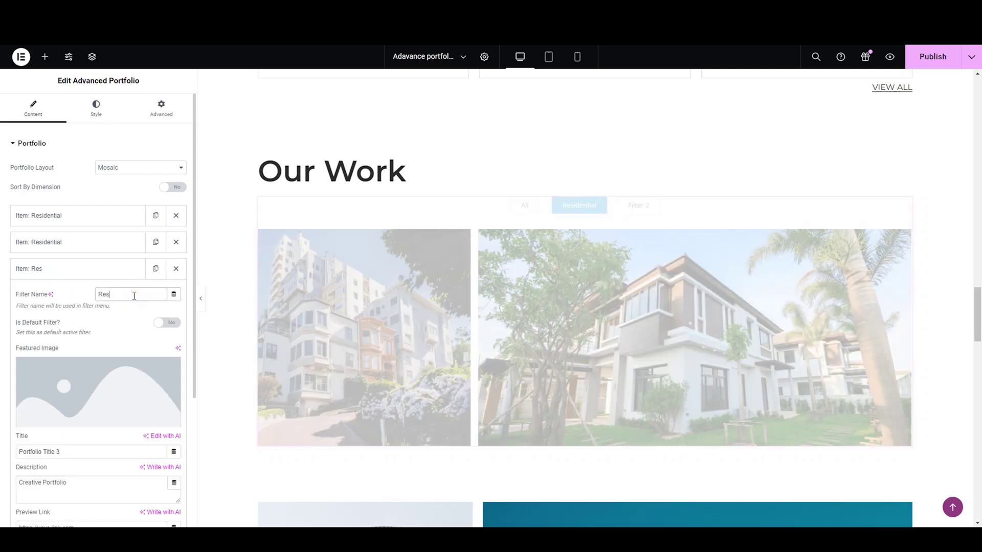
left_click(161, 326)
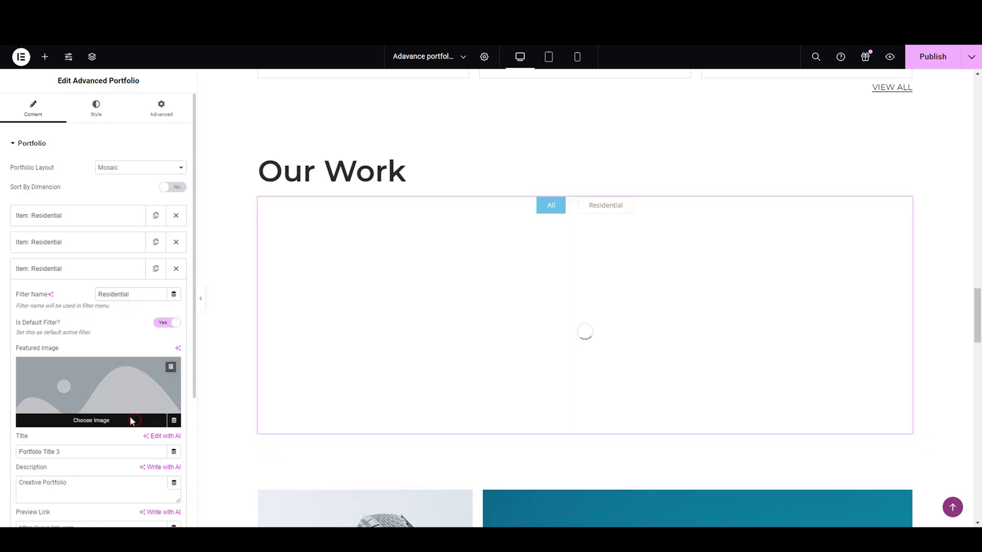
- Use the dusk photo of the modern wood-and-glass house from the media library as the third item's featured image
left_click(132, 420)
scroll(388, 368, "down", 5)
left_click(593, 391)
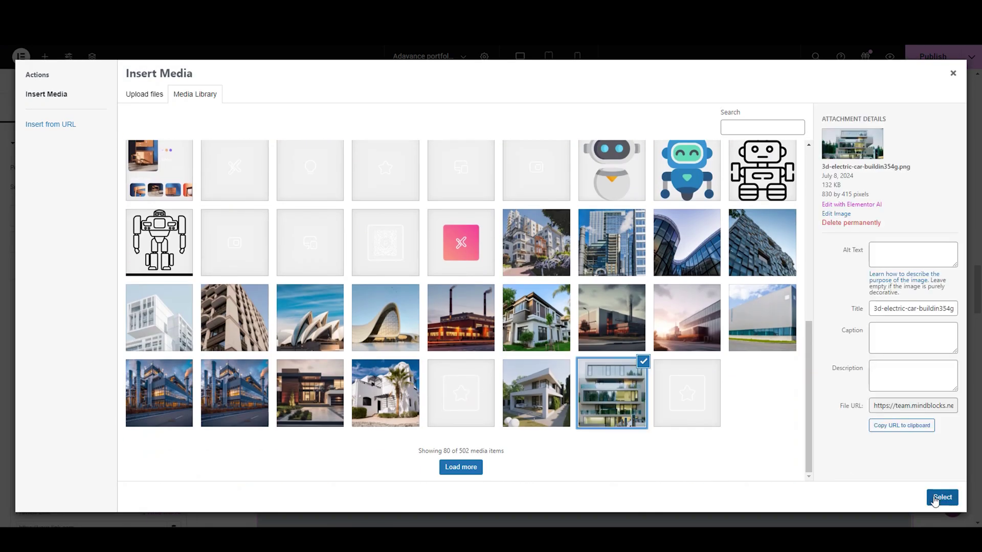
left_click(303, 411)
left_click(941, 499)
- Title the third item "Residential Villa", give it the same modern farmhouse description, and preview the All and Residential filters
left_click(126, 452)
key("ctrl+a")
type("Residenti")
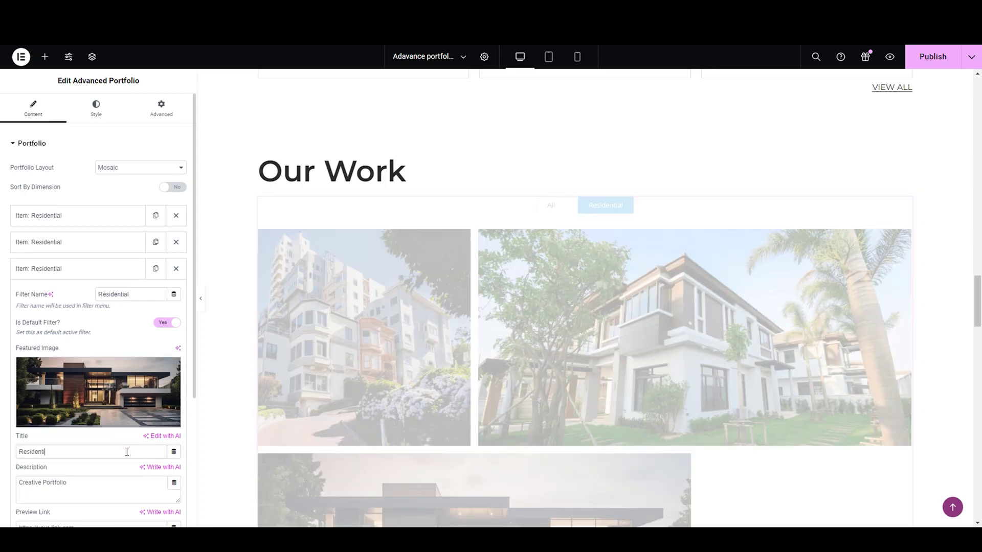
type("al vILLlla")
left_click(128, 482)
key("ctrl+a")
key("ctrl+v")
left_click(79, 269)
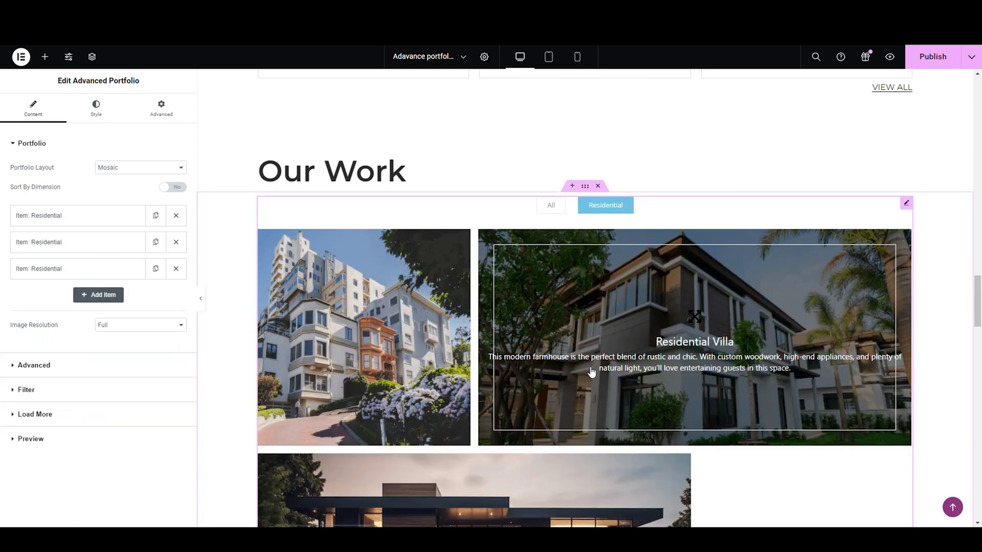
left_click(553, 207)
left_click(588, 214)
- Add a fourth portfolio item with the filter name "Residential" and the white modern villa photo as its featured image
left_click(100, 297)
double_click(135, 321)
type("Residential")
left_click(112, 450)
scroll(461, 307, "down", 10)
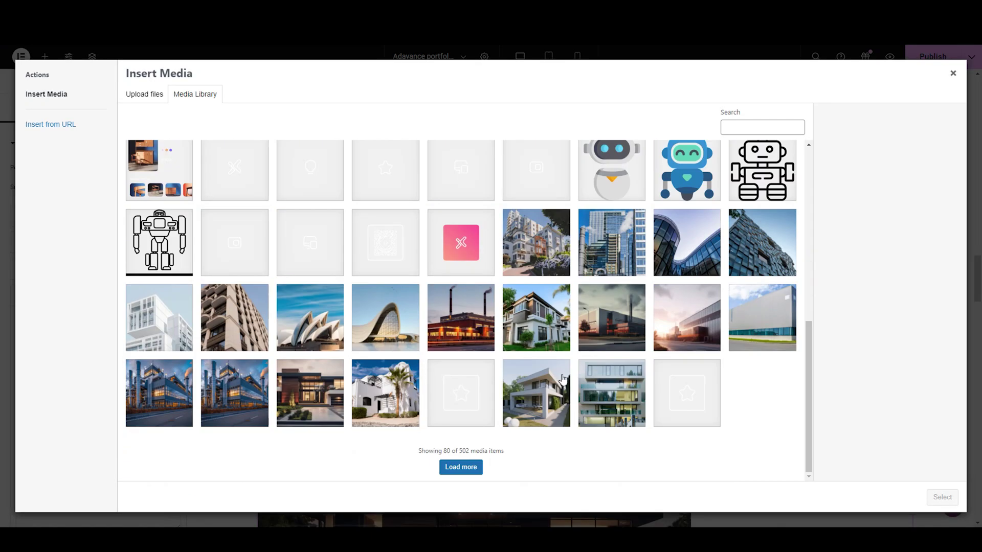
left_click(544, 316)
left_click(938, 496)
- Title the fourth item "Residential Villa" and collapse its settings
scroll(741, 404, "down", 2)
triple_click(151, 481)
type("Residential Villa")
left_click(102, 295)
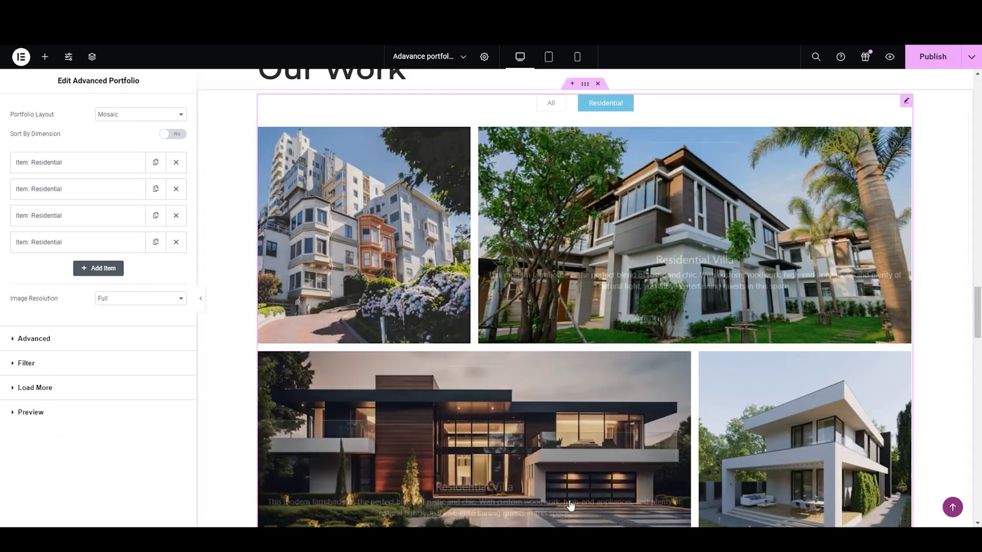
left_click(137, 115)
left_click(135, 134)
left_click(125, 172)
left_click(127, 178)
left_click(138, 167)
left_click(149, 197)
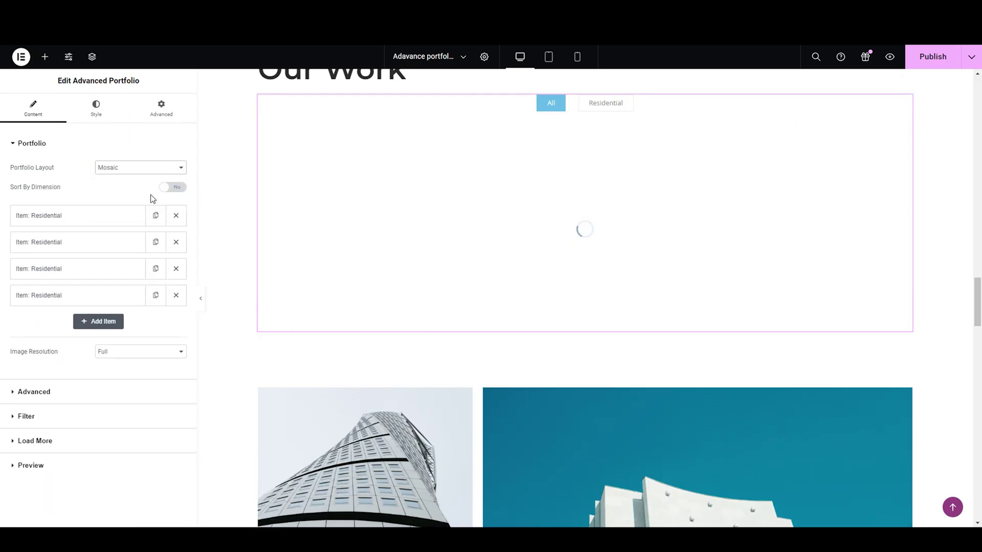
- Add a fifth portfolio item with the filter name "Commercial" and the curved white building photo as its featured image
left_click(99, 321)
double_click(135, 349)
type("Commercial")
left_click(138, 433)
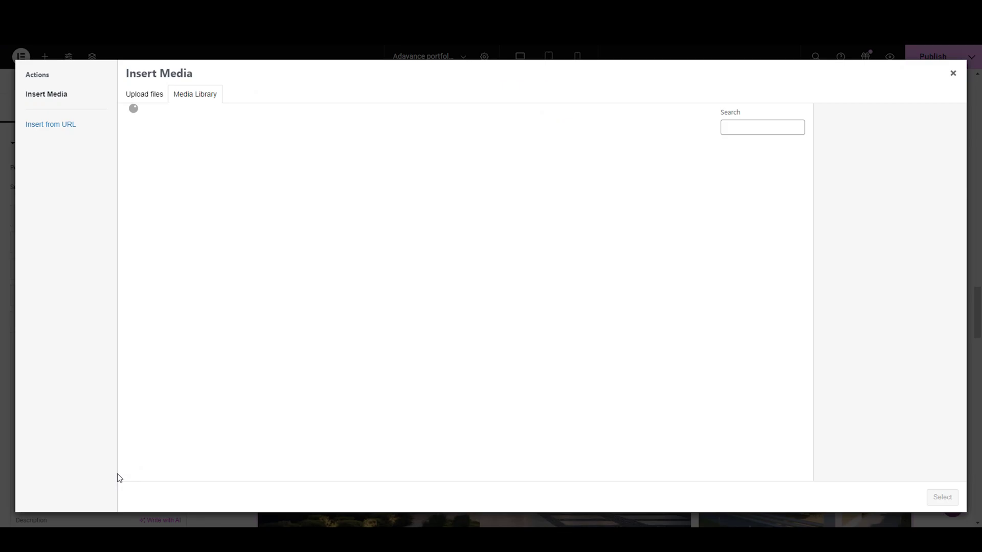
left_click(386, 317)
left_click(942, 497)
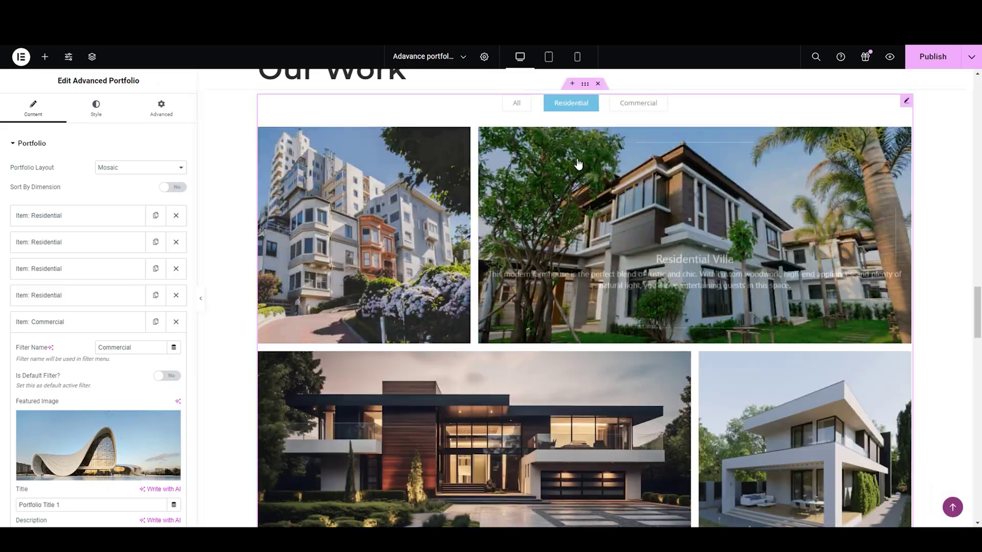
- Enable the fifth item's Commercial filter as the default, check the Residential items' default setting, and collapse the open item
left_click(166, 376)
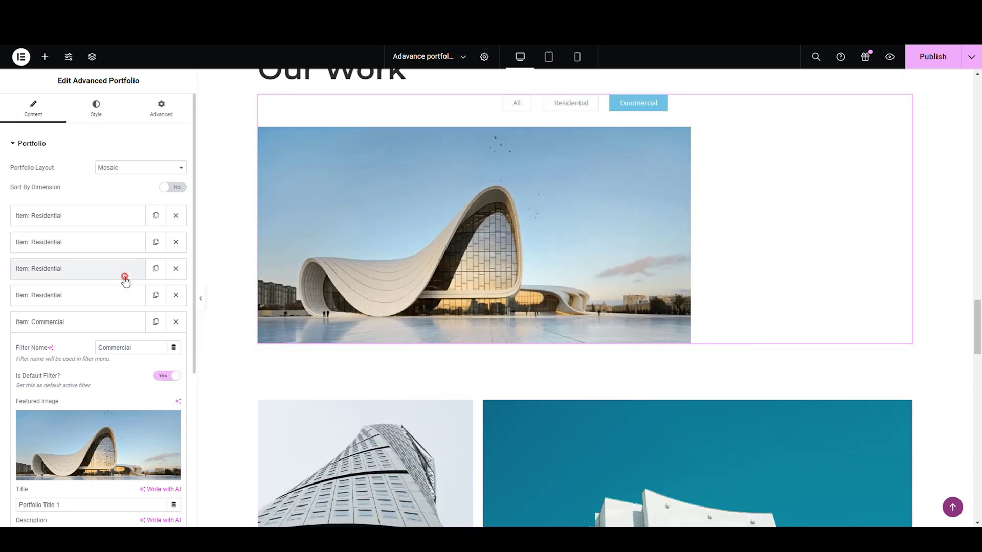
left_click(125, 270)
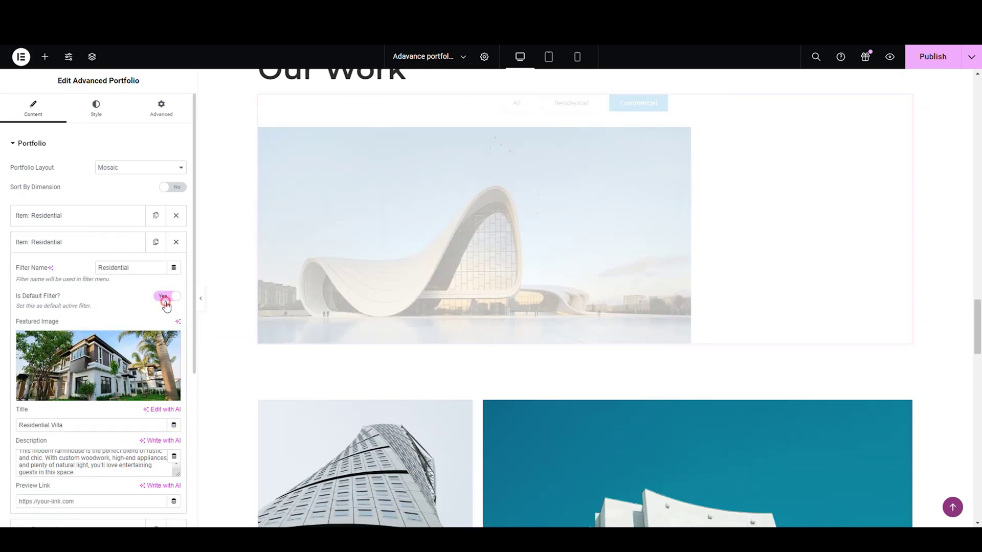
left_click(118, 240)
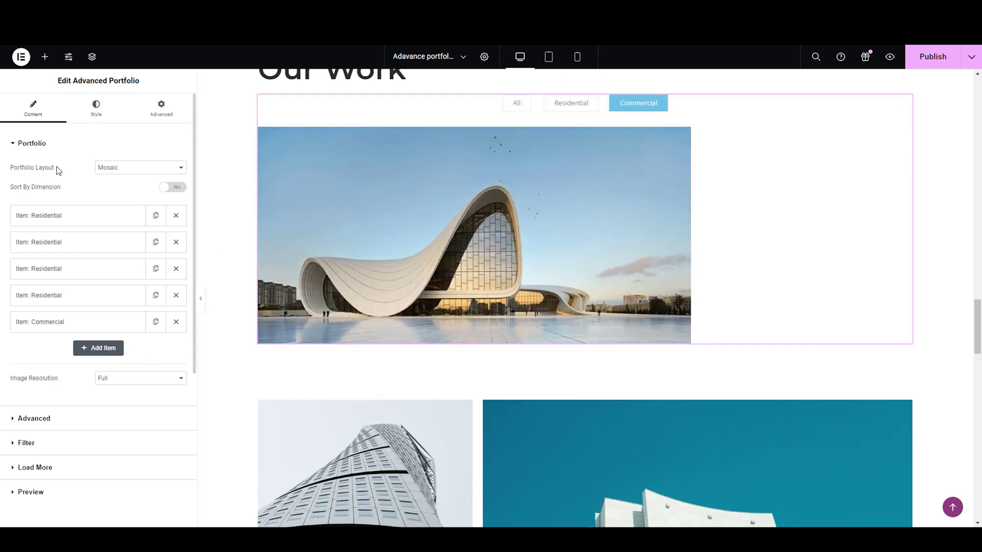
- Add a sixth item with the filter name "Commercial", set as default filter, and Rectangle-82.png as its featured image
left_click(105, 351)
double_click(118, 378)
type("Commercial")
left_click(143, 456)
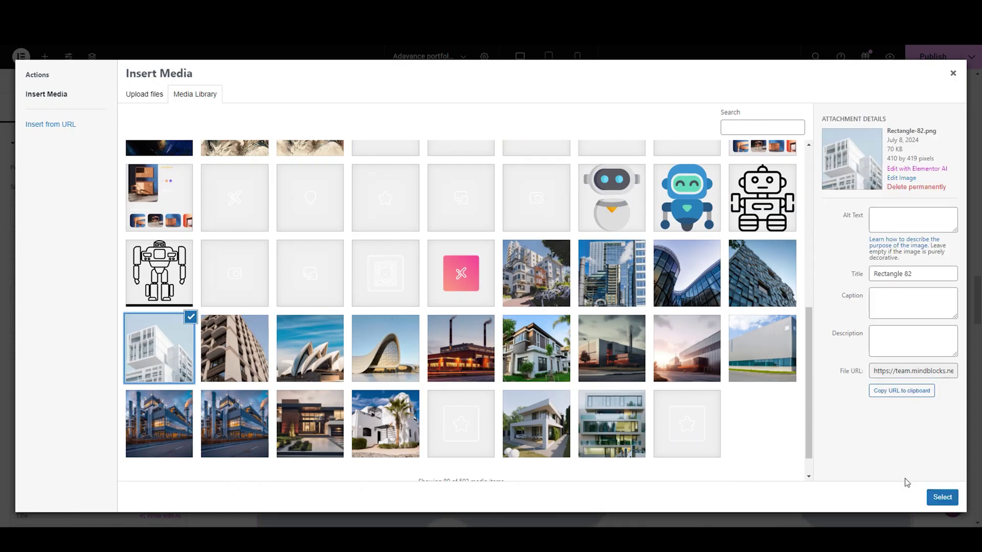
left_click(942, 497)
- Title the fifth item "Heydar Aliyev" and describe it as a diverse effort to honor Azerbaijan's third President
triple_click(81, 377)
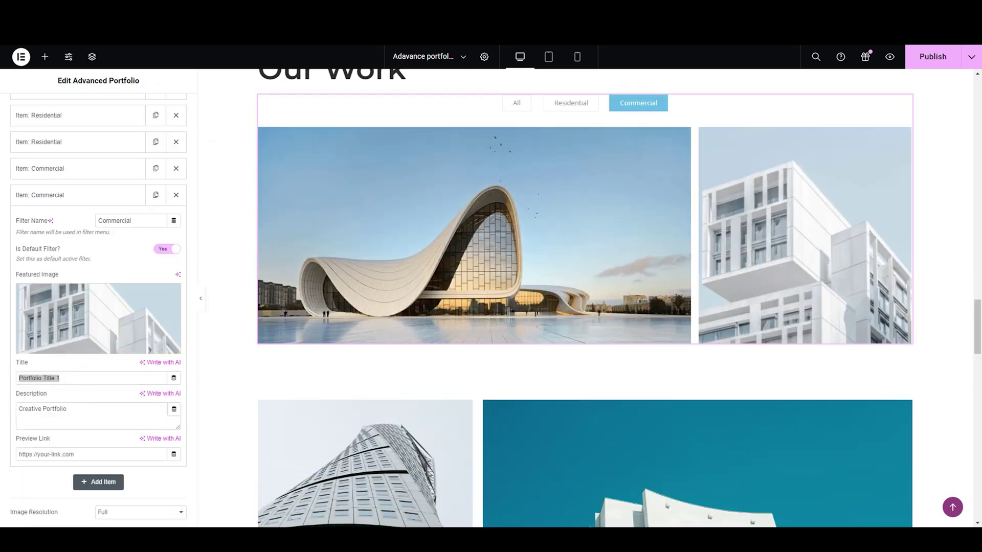
left_click(77, 193)
triple_click(79, 382)
key("BackSpace")
type("Heydar Aliyev")
triple_click(99, 385)
key("BackSpace")
type("The Heydar Aliyev Project is a diverse effort to honor Heydar Aliyev, Azerbaijan's third President.")
left_click(74, 170)
- Give the sixth item the title "Heydar Aliyev" and the same project description, and collapse its settings
left_click(72, 196)
triple_click(79, 409)
type("The Heydar Aliyev Project is a diverse effort to honor Heydar Aliyev, Azerbaijan's third President.")
triple_click(91, 378)
type("Heydar Aliyev")
left_click(92, 195)
- Paste the fifth item's portfolio detail page URL into the sixth item's preview link
left_click(74, 168)
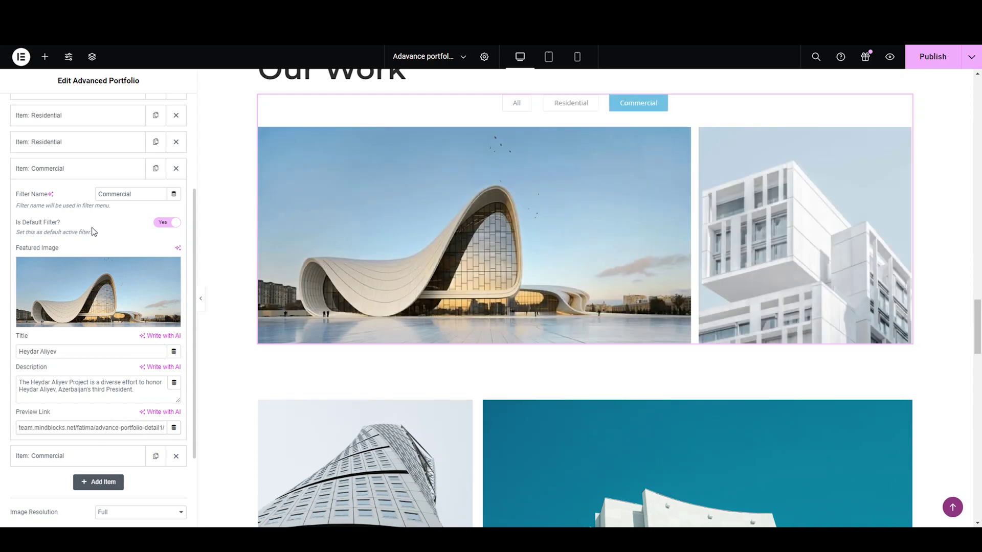
left_click(104, 204)
left_click(97, 455)
key("ctrl+v")
- Add a seventh portfolio item, name its filter "Commercial" and enable it as the default filter
left_click(98, 482)
scroll(103, 221, "up", 3)
left_click(90, 327)
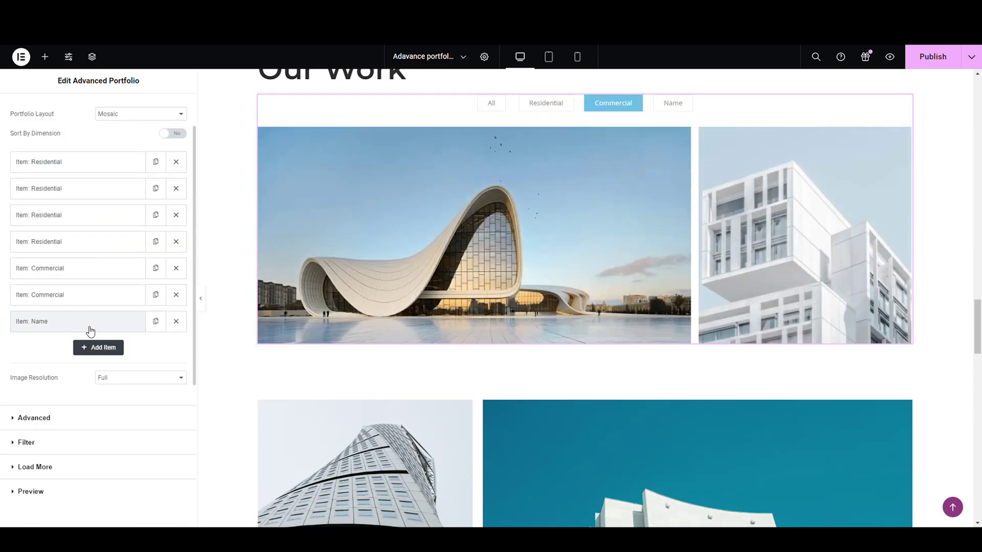
left_click(90, 327)
scroll(112, 317, "down", 1)
double_click(129, 293)
type("Commercial")
left_click(168, 324)
- Use Rectangle-84.png from the media library as the seventh item's featured image
left_click(114, 424)
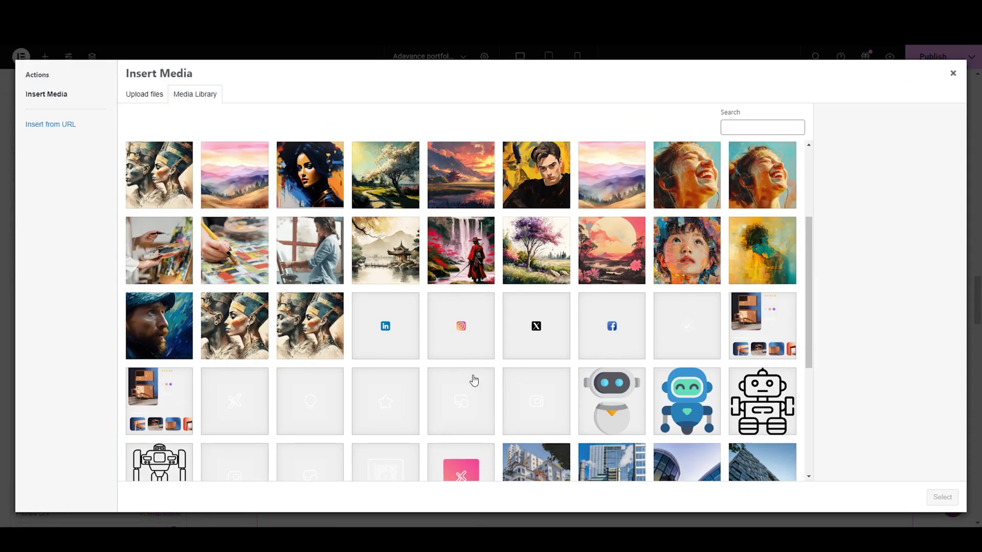
scroll(329, 345, "down", 5)
left_click(329, 344)
left_click(687, 242)
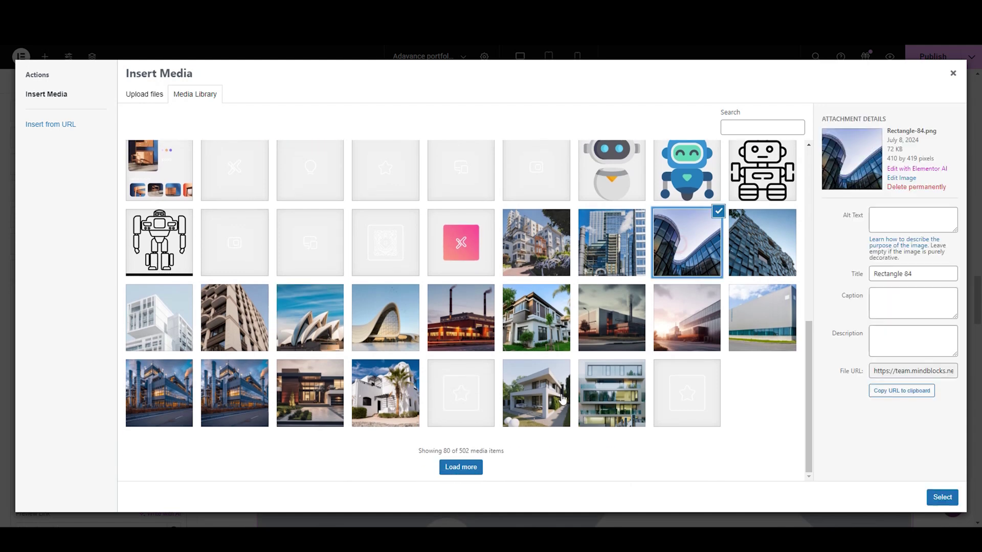
left_click(942, 497)
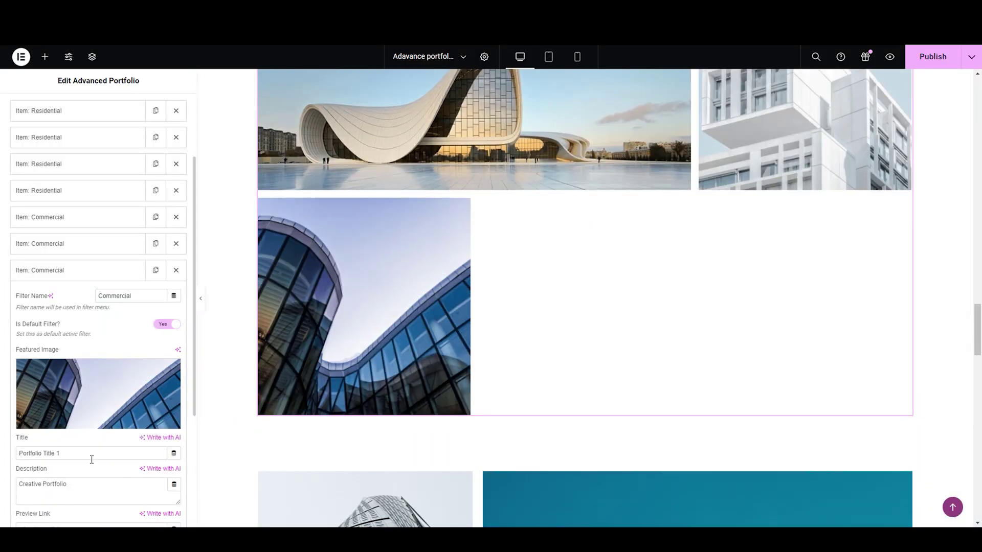
- Title the seventh item "Seagram Building", replace its description with the text about the Park Avenue skyscraper, and collapse its settings
triple_click(92, 456)
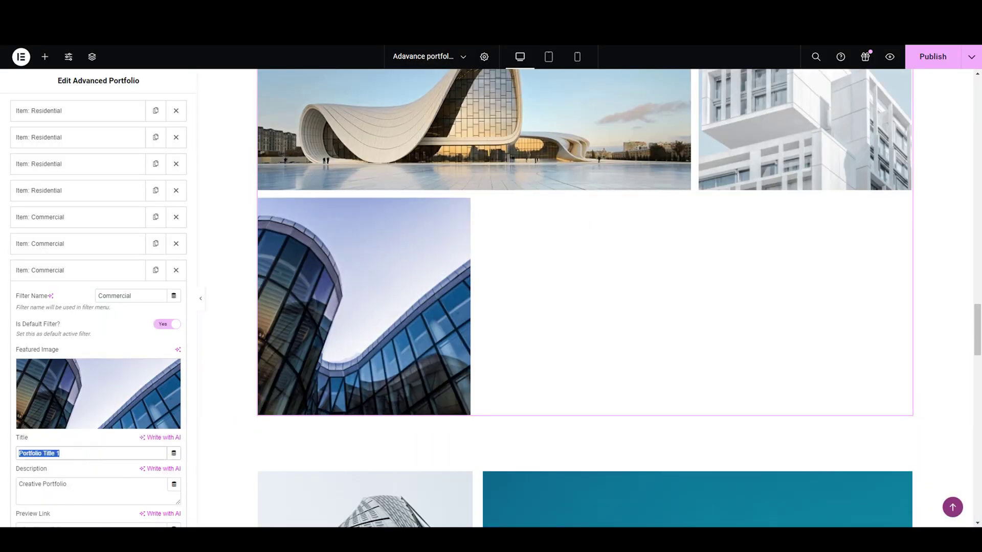
triple_click(99, 454)
type("Seagram Building")
triple_click(92, 485)
key("BackSpace")
key("ctrl+v")
left_click(113, 270)
left_click(112, 270)
- Add an eighth item with the filter name "Commercial" and the Sydney Opera House photo as its featured image
scroll(113, 270, "down", 2)
left_click(97, 454)
double_click(121, 293)
left_click(117, 396)
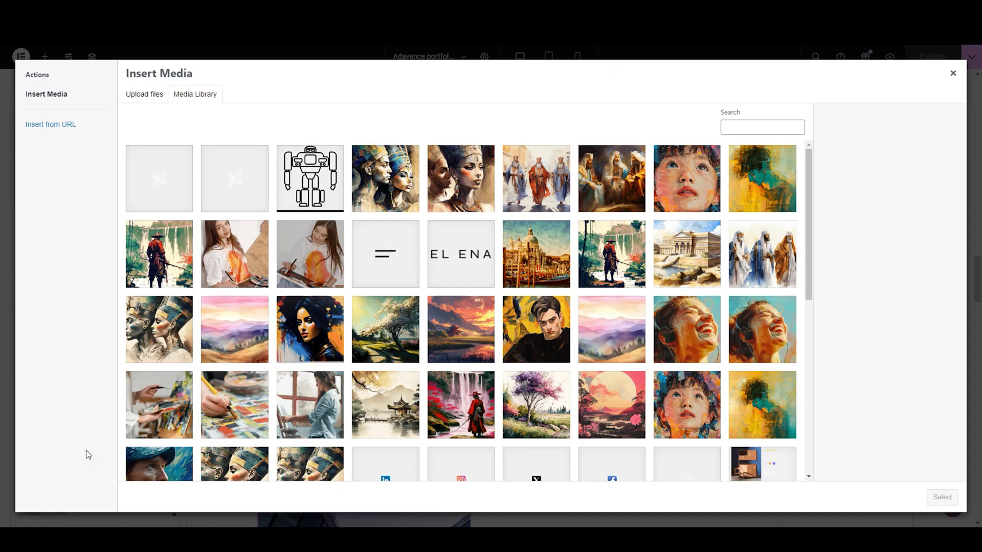
scroll(435, 267, "down", 10)
left_click(293, 364)
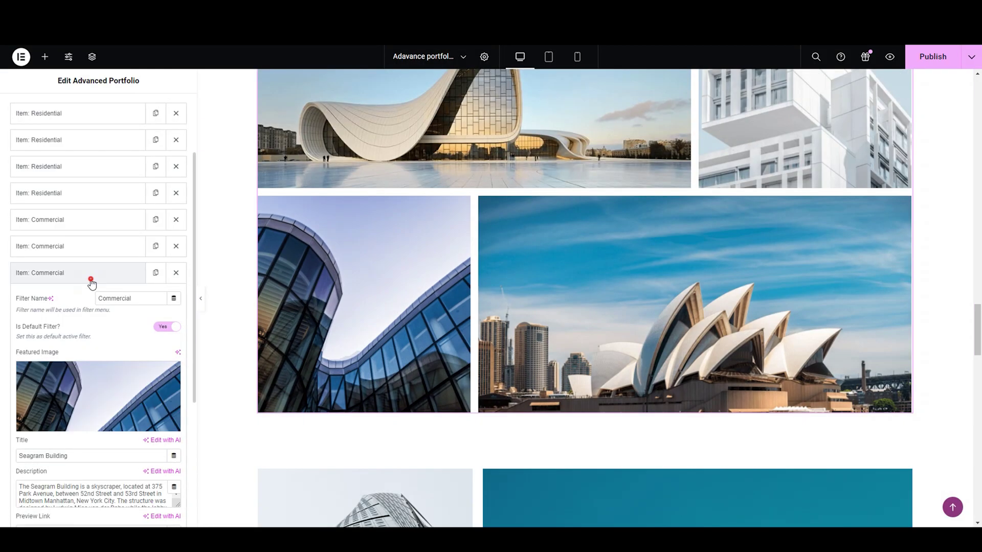
- Title the eighth item "Sydney Opera House", paste its performances description and preview link, and preview the Residential and Commercial filters
triple_click(100, 483)
key("BackSpace")
type("Sydney Opera House")
triple_click(94, 513)
key("ctrl+v")
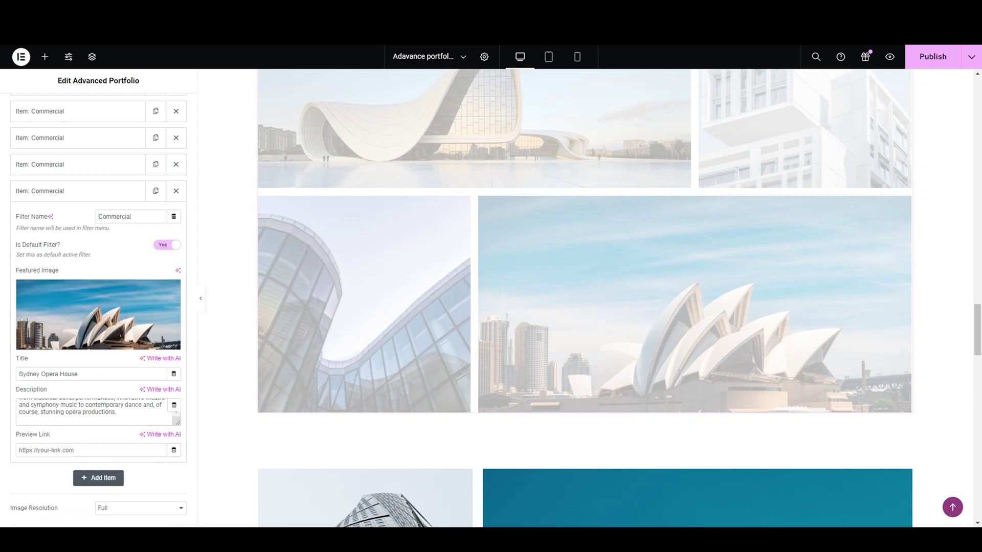
left_click(51, 451)
key("ctrl+v")
left_click(88, 191)
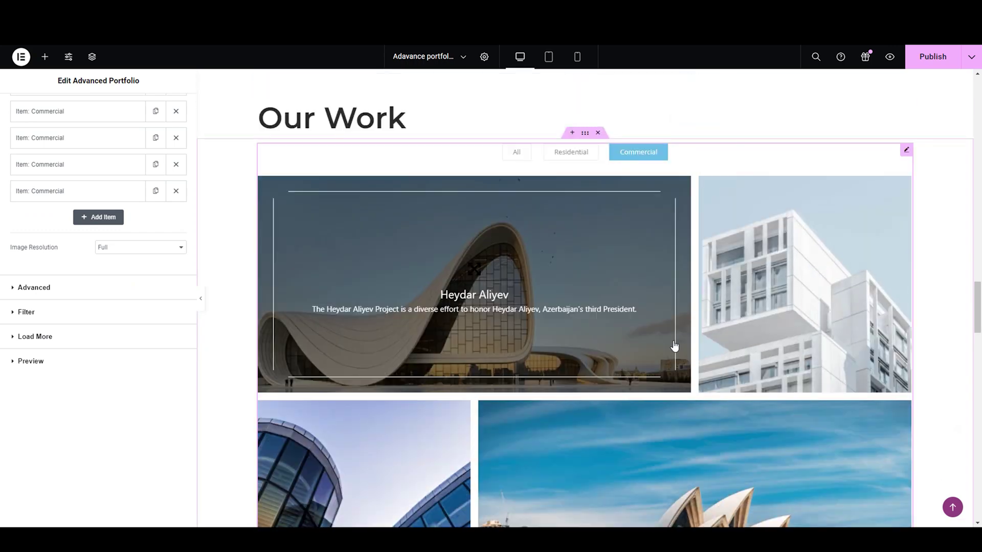
left_click(588, 105)
left_click(635, 103)
- Add a ninth item with the filter name "Industrial" and the red factory photo with two chimneys as its featured image
left_click(105, 218)
triple_click(136, 348)
type("Industrial")
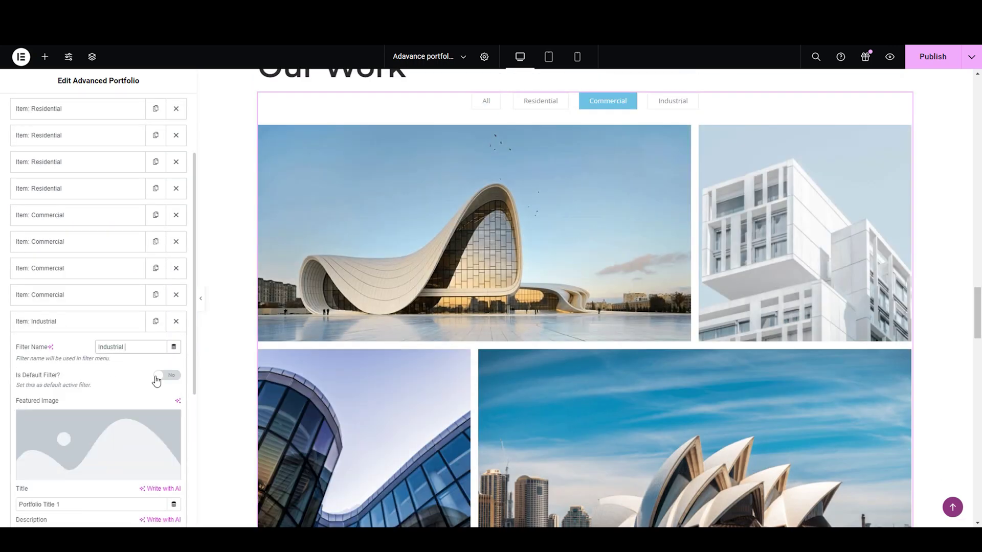
left_click(98, 445)
scroll(410, 307, "down", 5)
left_click(461, 401)
left_click(943, 496)
- Title the ninth item "Petrochemical, Oil & Gas Plants", leave its description empty, and collapse its settings
triple_click(101, 505)
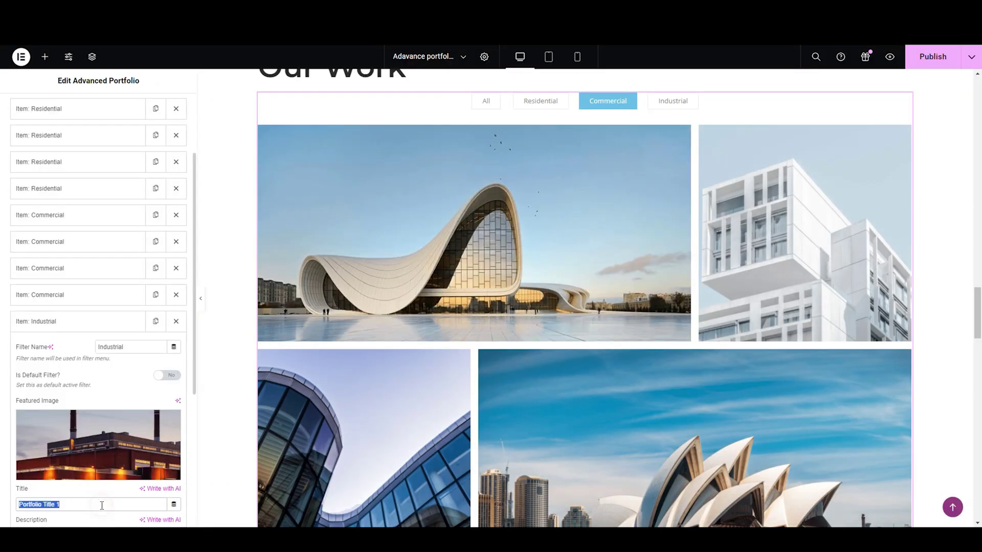
key("BackSpace")
scroll(102, 460, "down", 1)
left_click(107, 452)
type("Petrochemical, Oil & Gas Plants")
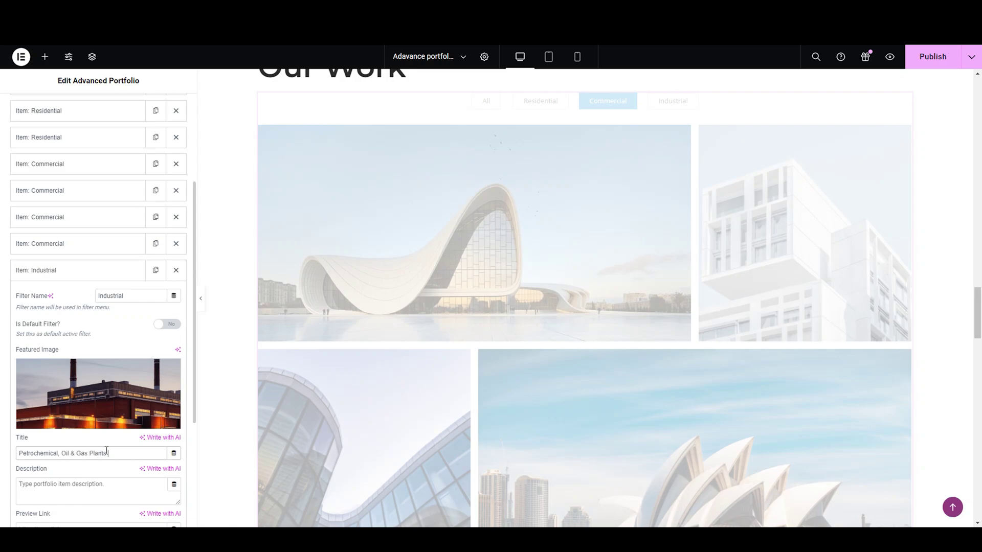
left_click(92, 271)
- Add a tenth item with the filter name "Industrial" and modern-factory-building-view-from-outside-2.png as its featured image
left_click(100, 297)
double_click(109, 399)
type("Industrial")
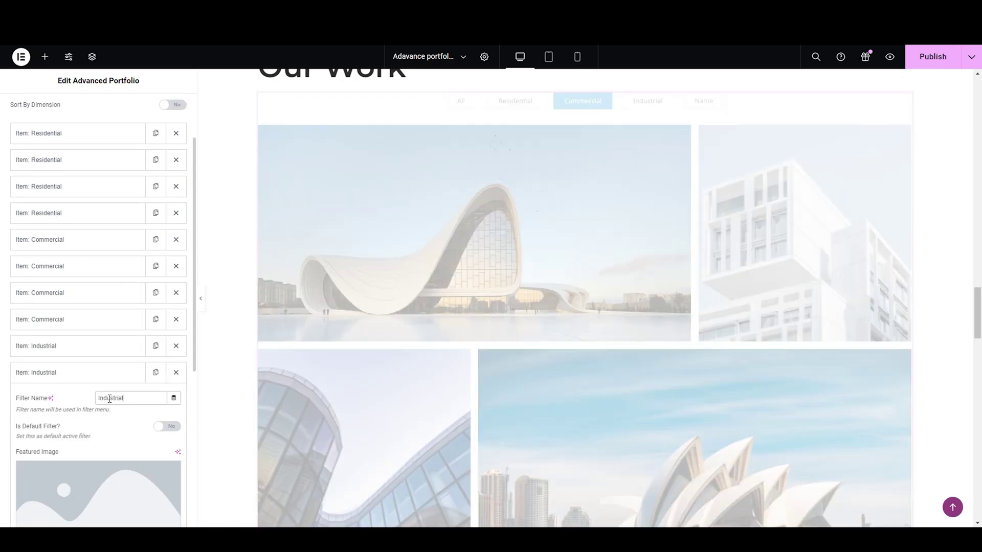
left_click(122, 486)
scroll(517, 379, "down", 5)
left_click(593, 358)
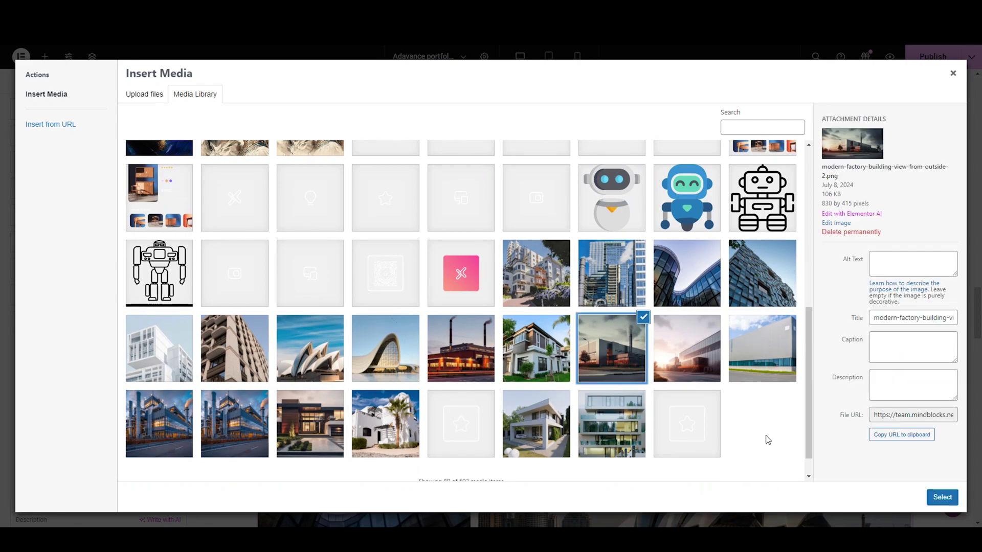
left_click(943, 497)
- Title the tenth item "Power Station and Substation" and leave its description empty
left_click(673, 152)
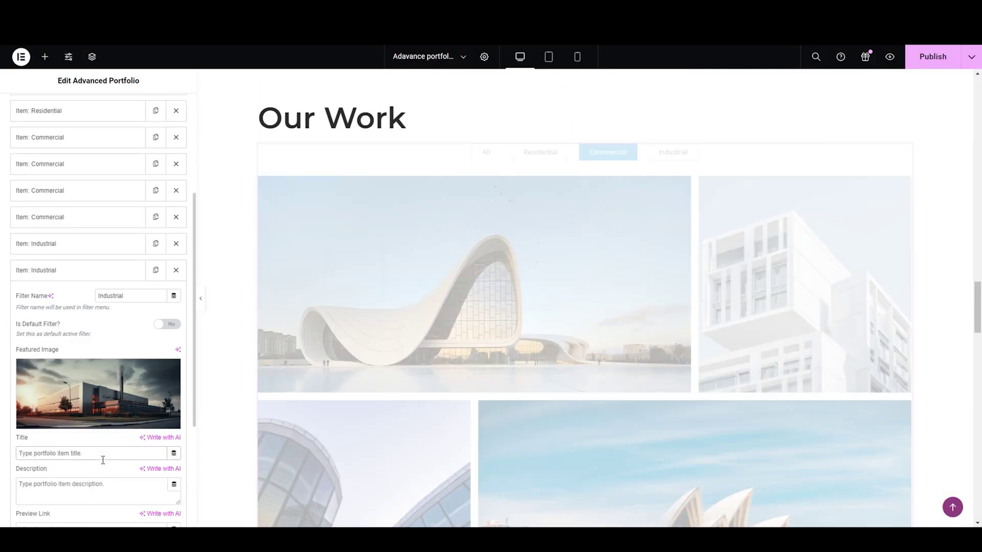
left_click(103, 459)
type("Power Station and Substation")
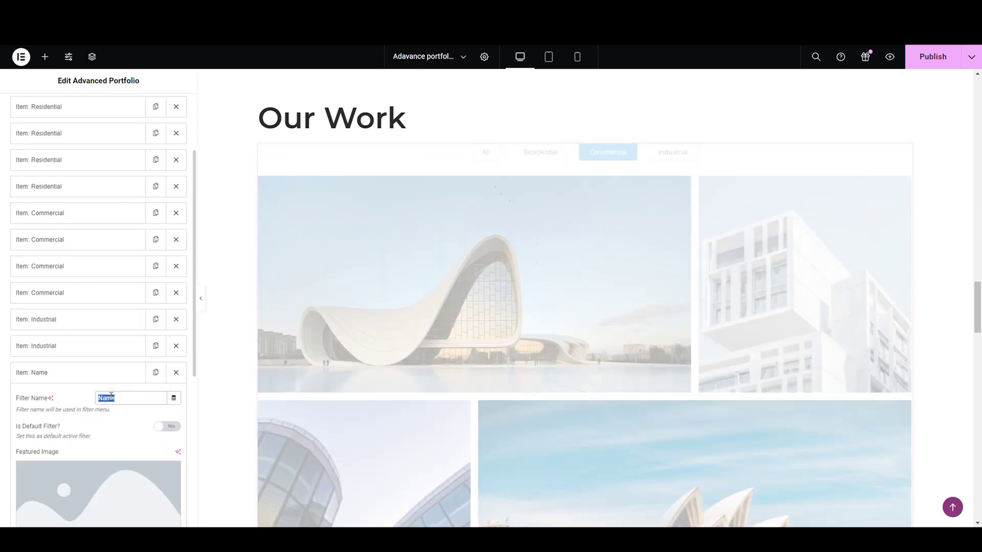
- Name the eleventh item's filter "Industrial" and use the warehouse-at-sunset photo as its featured image
type("Industrial")
left_click(132, 480)
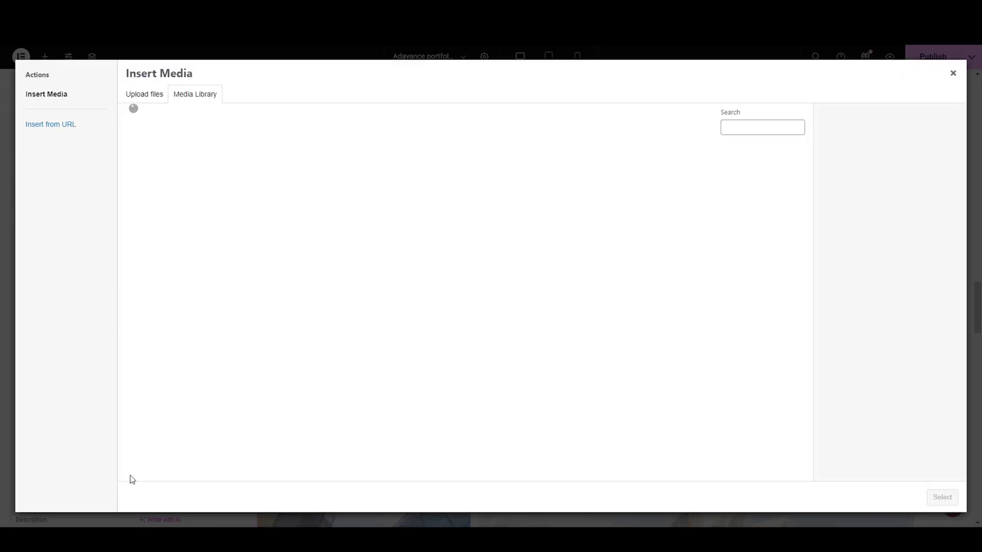
left_click(703, 302)
left_click(943, 498)
- Title the eleventh item "Grain Storage" and collapse its settings
left_click(117, 457)
type("Grain Storage")
left_click(101, 276)
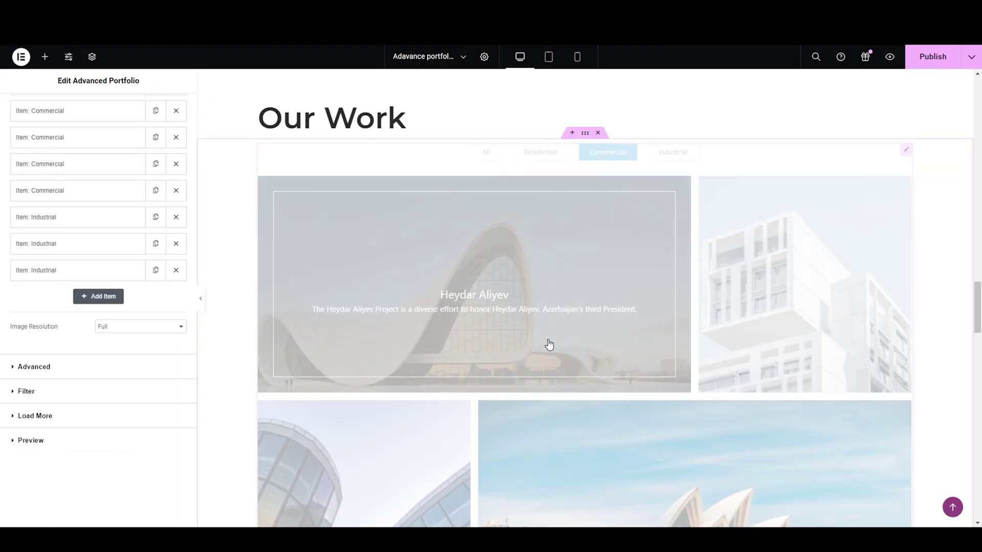
- Add a twelfth item with the filter name "Industrial" and the silver factory building photo as its featured image
left_click(112, 296)
left_click(124, 398)
type("Industrial")
scroll(117, 419, "down", 2)
left_click(103, 399)
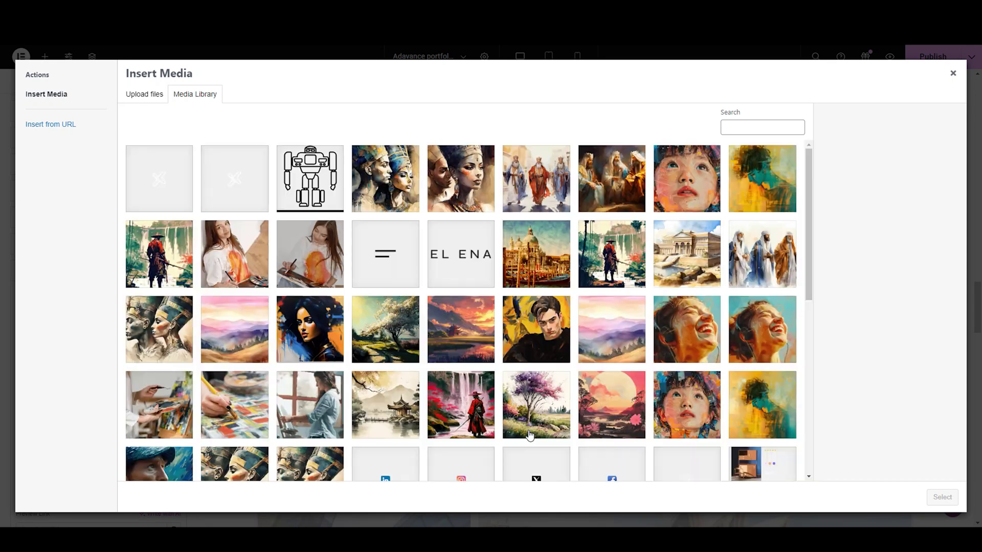
scroll(614, 368, "down", 8)
left_click(763, 318)
left_click(943, 497)
- Clear the twelfth item's default title and description, and title it "Cement Plants."
triple_click(117, 454)
key("BackSpace")
triple_click(117, 484)
key("BackSpace")
left_click(126, 452)
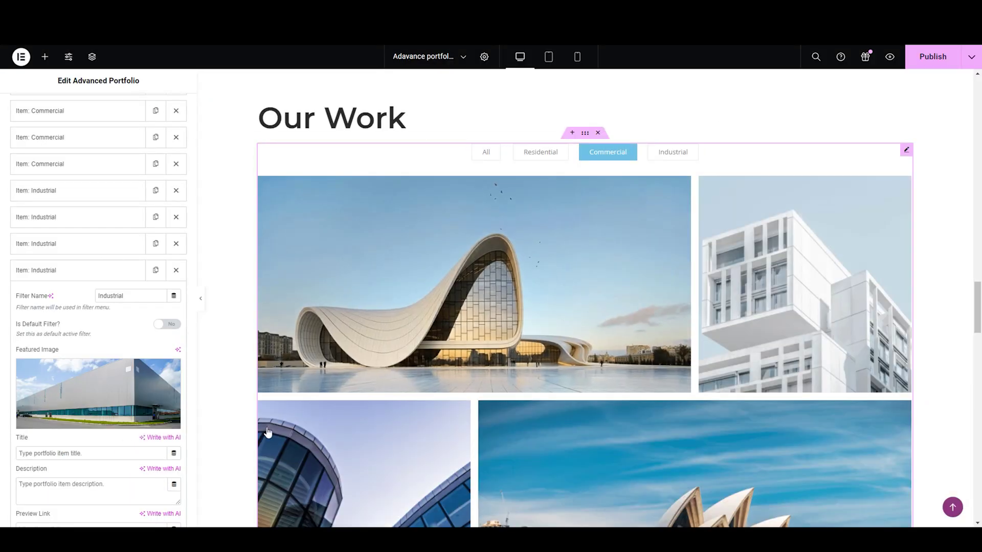
- Show the Industrial projects and replace the twelfth item's featured image with the lit blue industrial plant photo from the media library
left_click(76, 270)
left_click(672, 154)
scroll(362, 186, "down", 5)
left_click(94, 271)
left_click(170, 372)
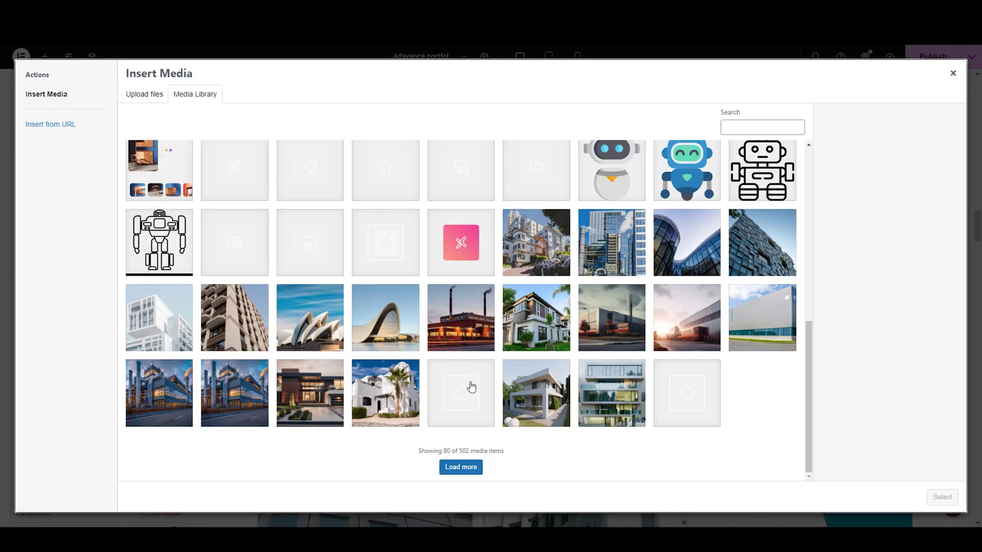
left_click(460, 465)
scroll(492, 386, "down", 3)
scroll(492, 386, "down", 10)
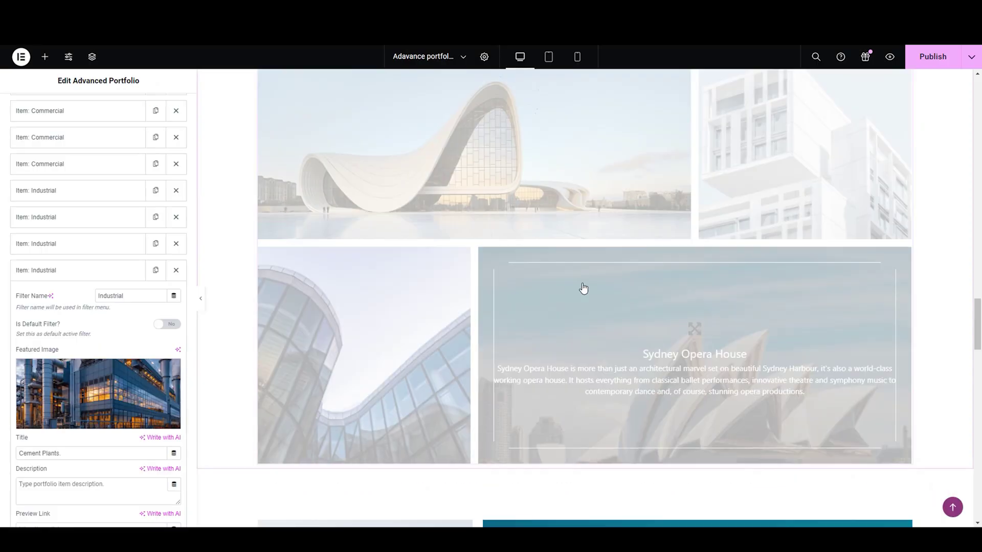
- Check the Industrial projects in the page preview and collapse the twelfth item's settings
scroll(582, 287, "up", 5)
left_click(680, 154)
scroll(715, 307, "down", 5)
scroll(445, 281, "up", 2)
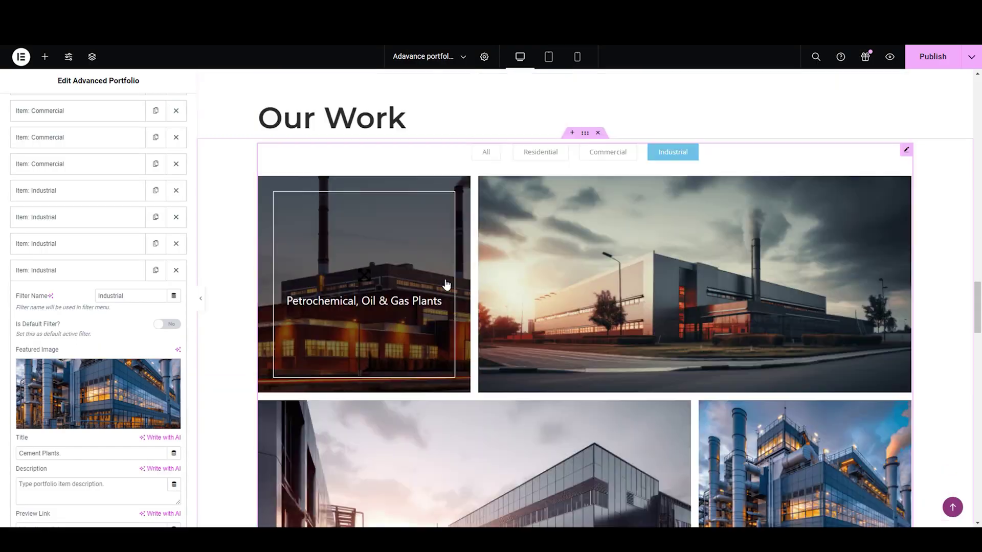
scroll(445, 281, "down", 2)
left_click(44, 270)
scroll(673, 231, "up", 1)
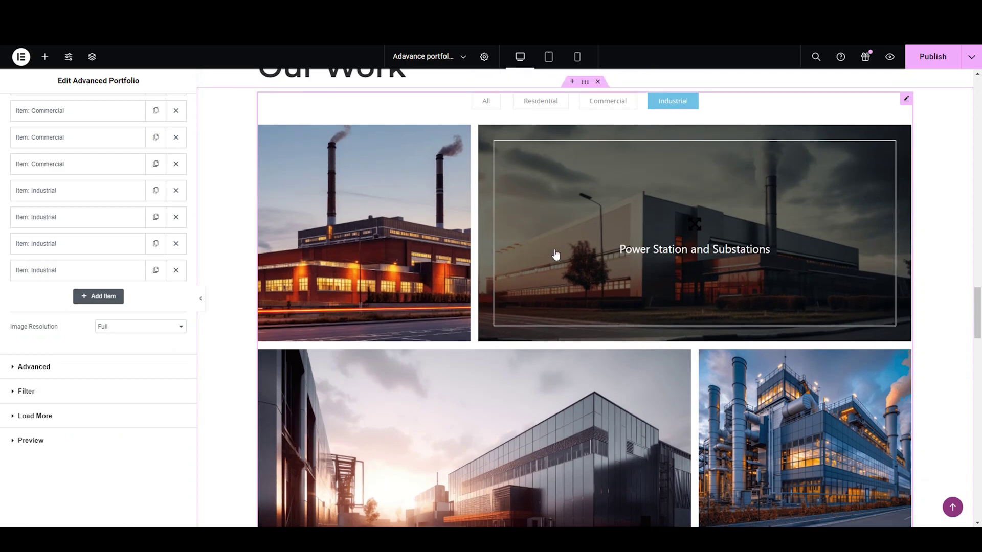
- Review the finished portfolio on the page under the All and Residential filters
left_click(486, 102)
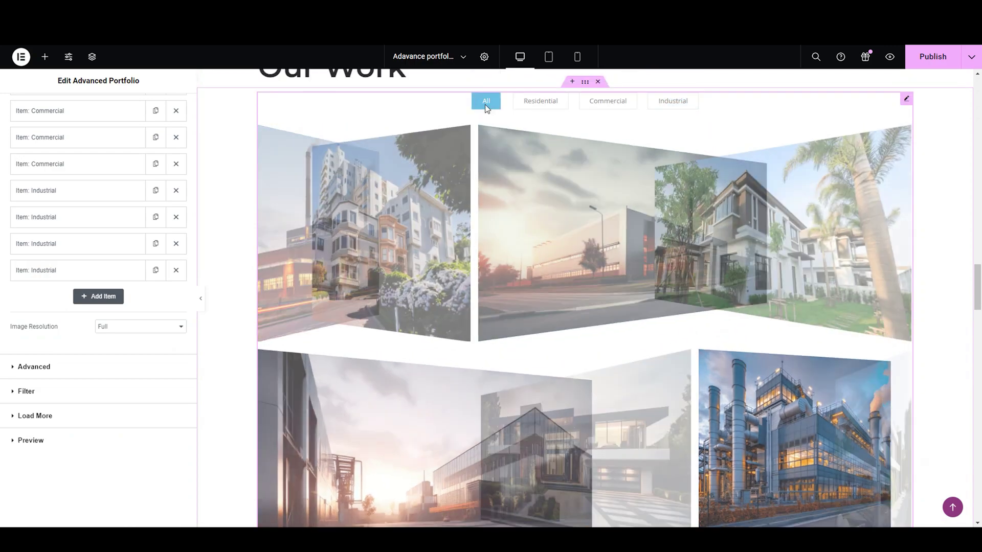
scroll(404, 433, "down", 2)
scroll(403, 433, "down", 9)
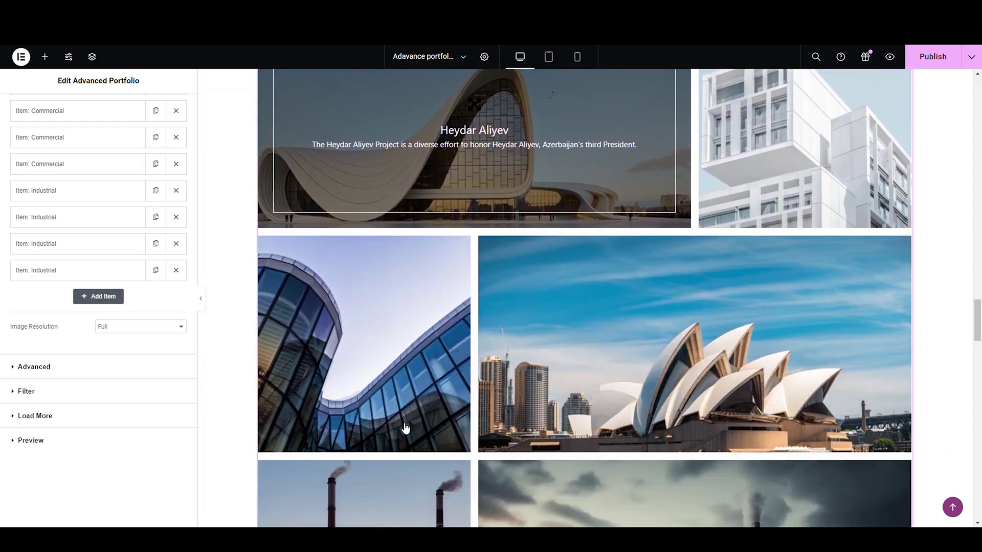
scroll(405, 429, "down", 2)
scroll(476, 380, "down", 2)
scroll(477, 381, "up", 5)
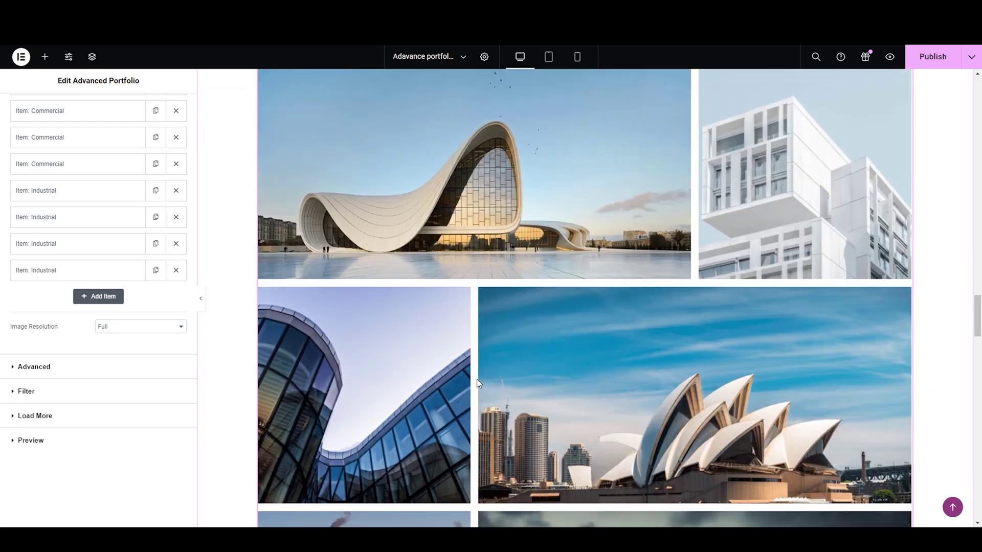
scroll(476, 383, "up", 13)
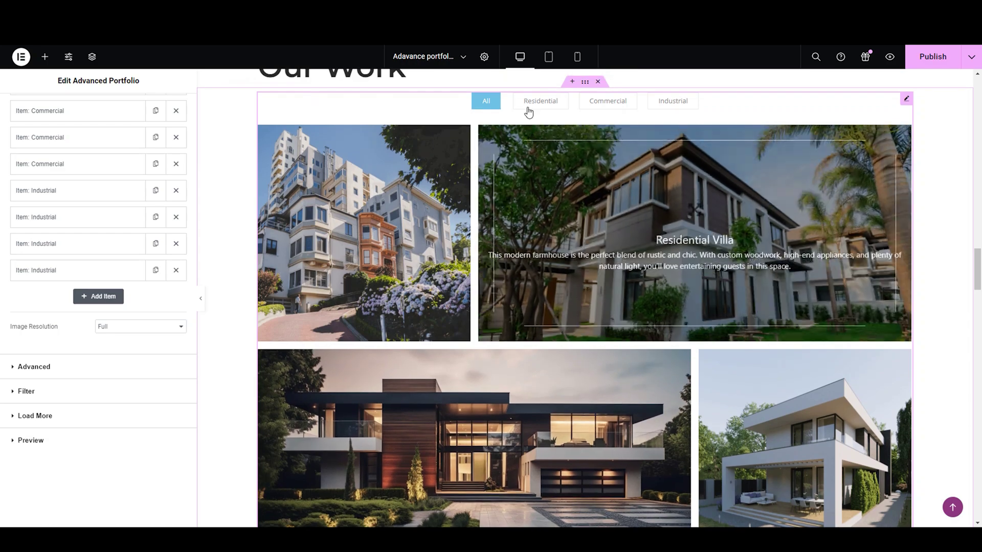
left_click(528, 105)
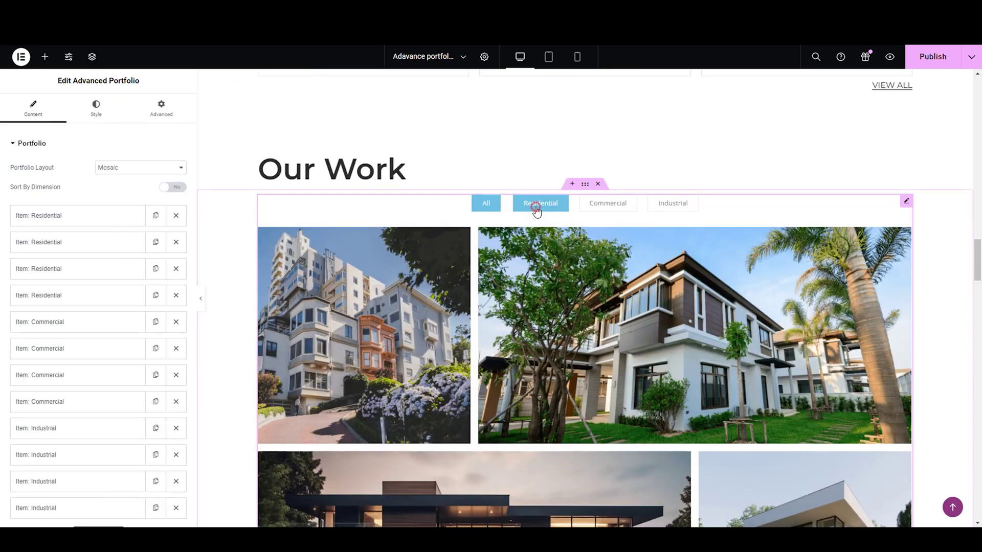
scroll(422, 317, "down", 2)
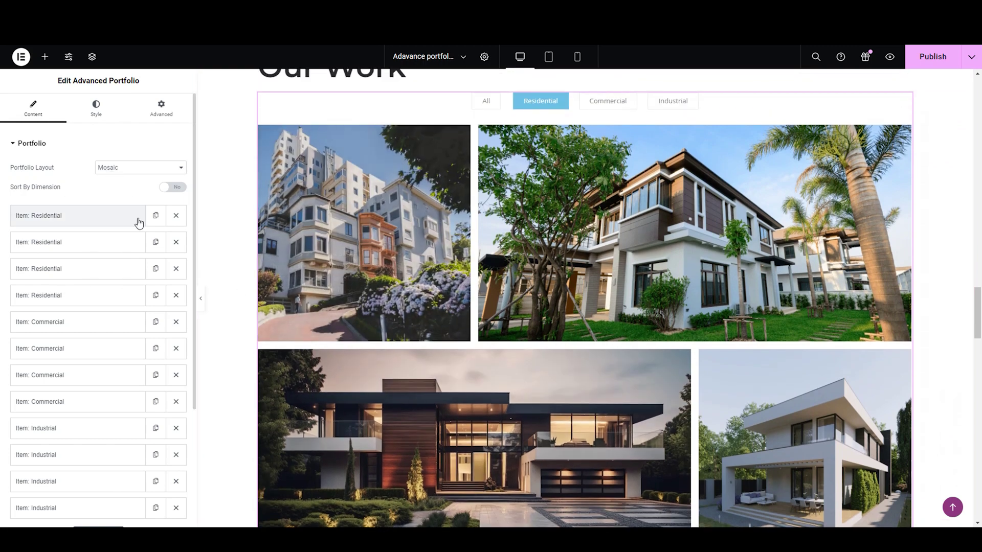
- Try the Thumbnail - 150 x 150 and Medium Large - 768 x 0 image resolutions, and return the setting to Full
scroll(140, 273, "down", 3)
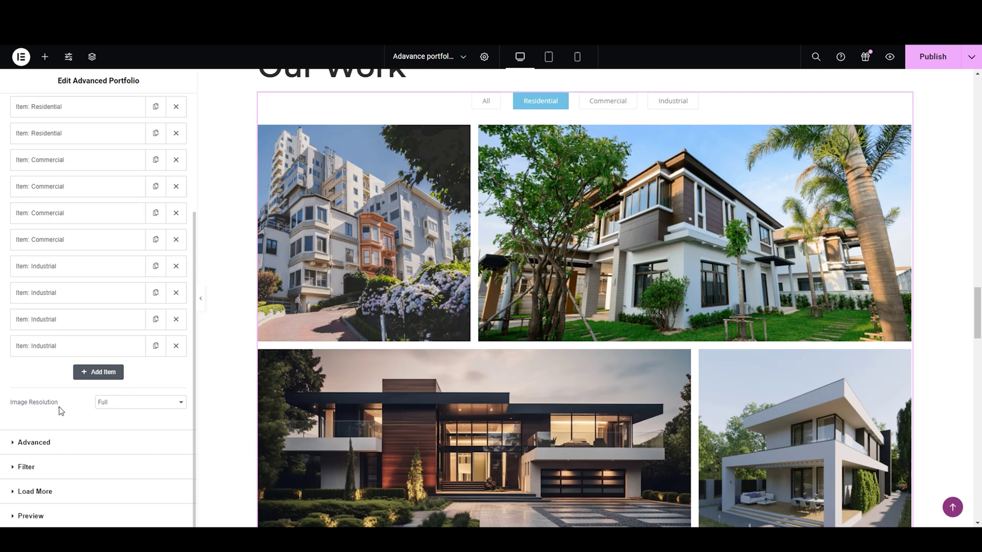
left_click(115, 407)
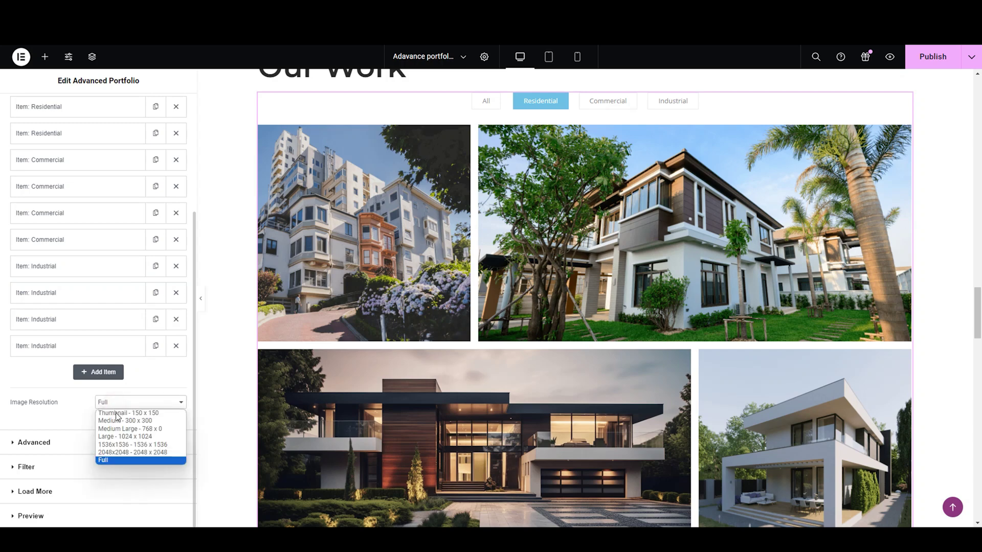
left_click(117, 412)
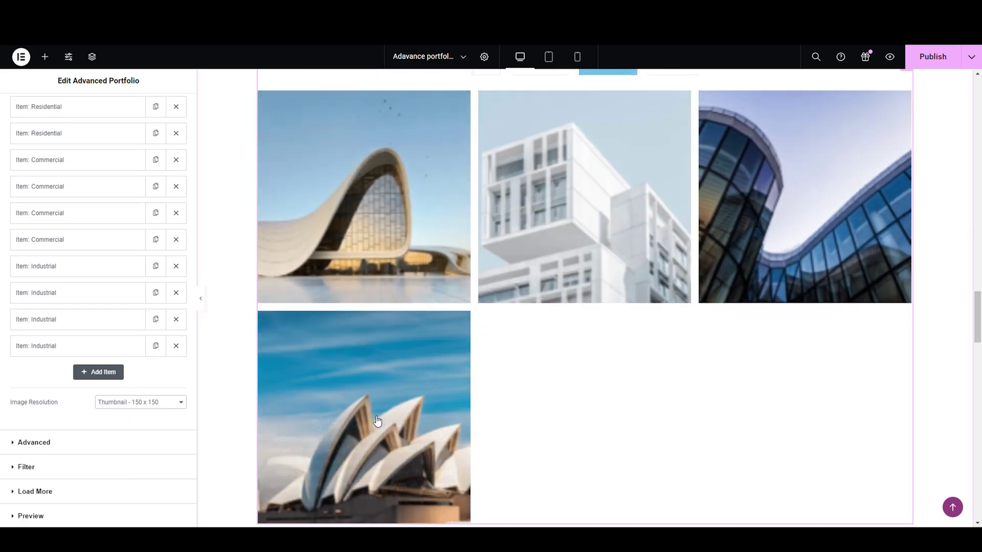
left_click(175, 402)
left_click(153, 429)
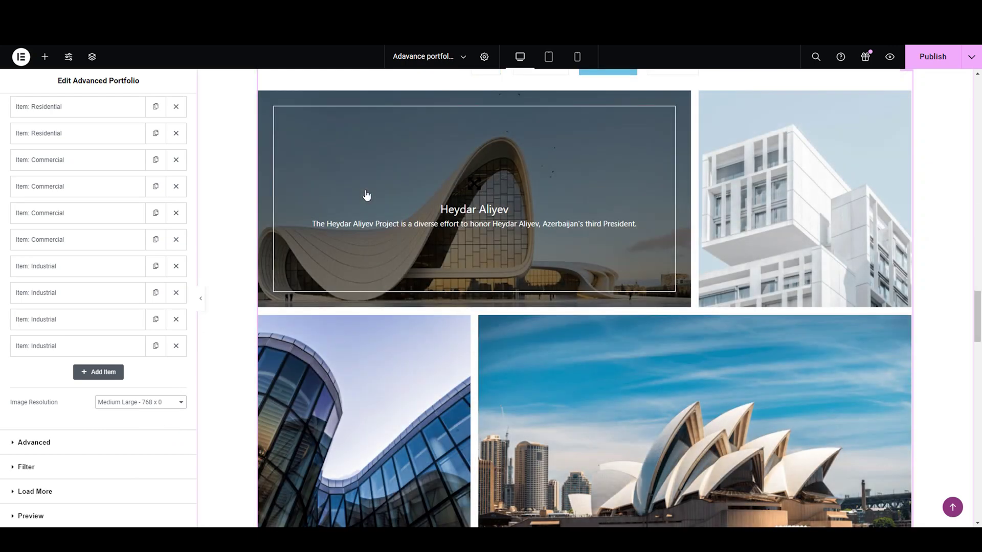
left_click(153, 402)
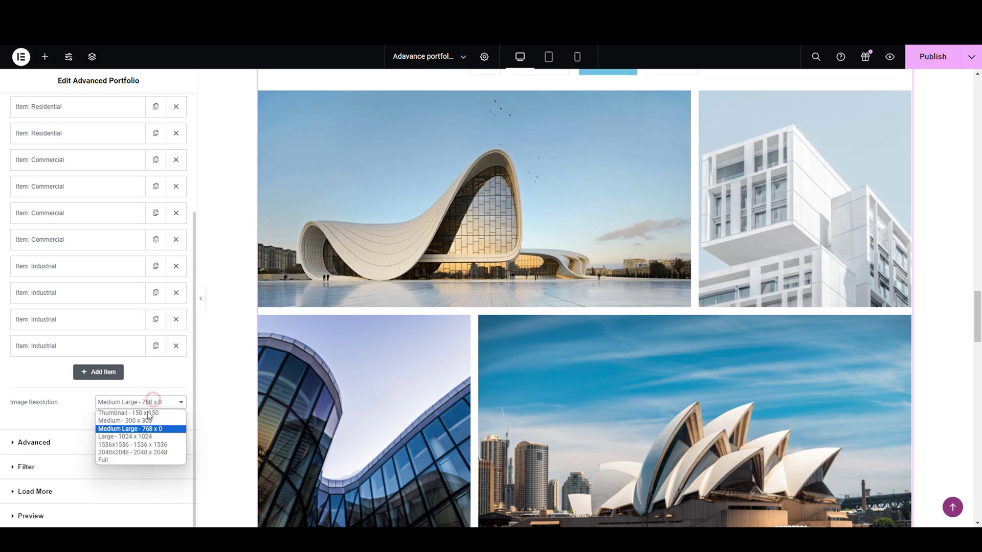
left_click(124, 461)
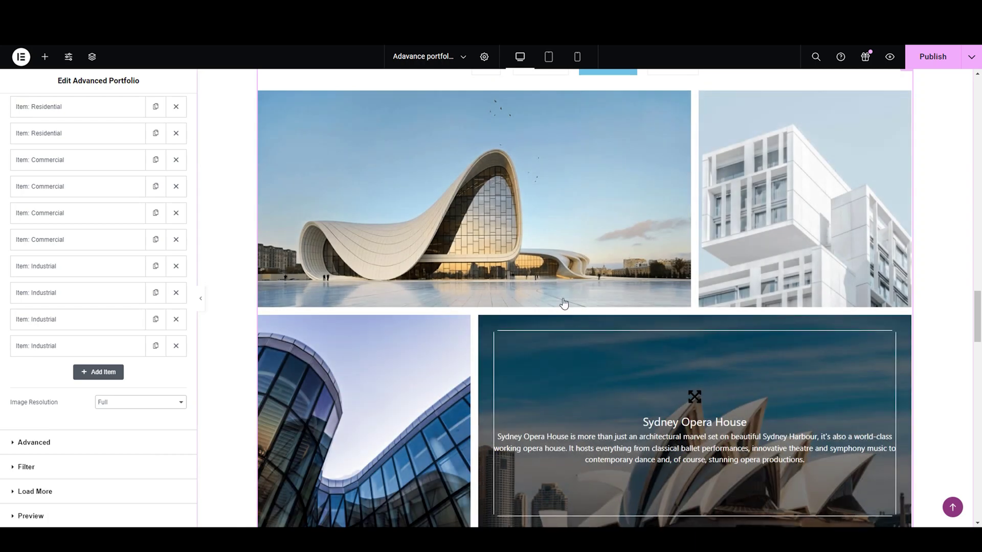
- Collapse the Portfolio settings and open the widget's Advanced content settings
scroll(63, 192, "up", 3)
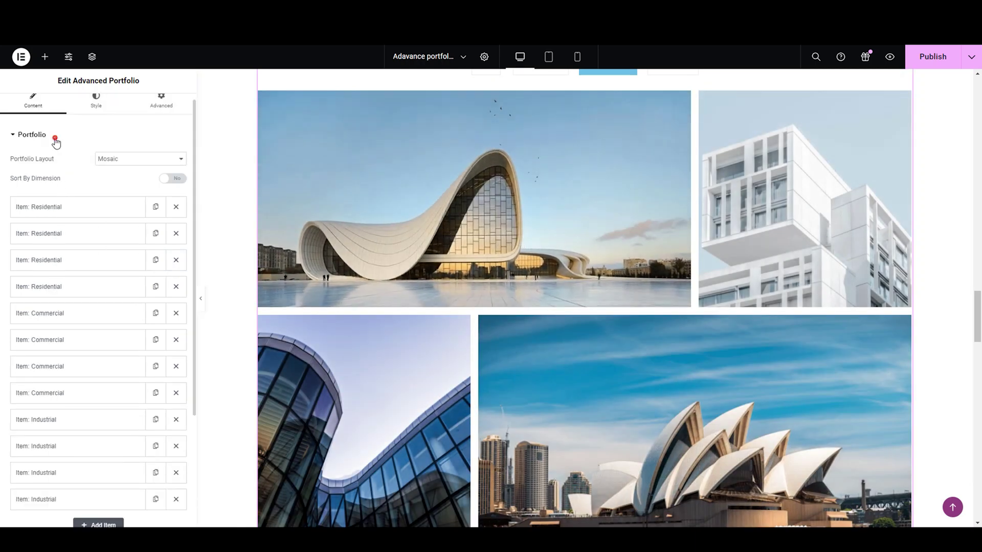
left_click(55, 141)
left_click(64, 169)
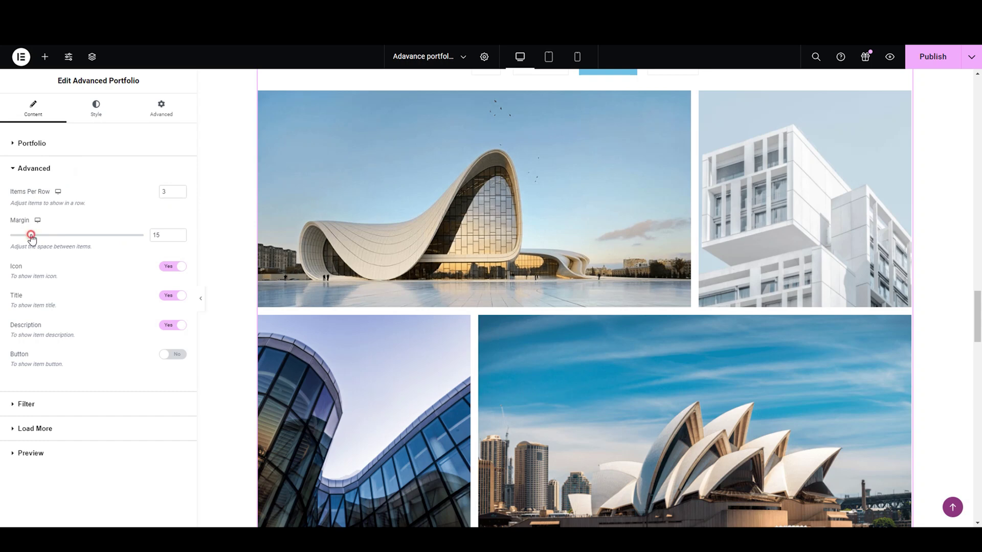
- Try a margin of 46 between the portfolio items and check the spacing under the Residential and Commercial filters
left_click_drag(31, 238, 41, 238)
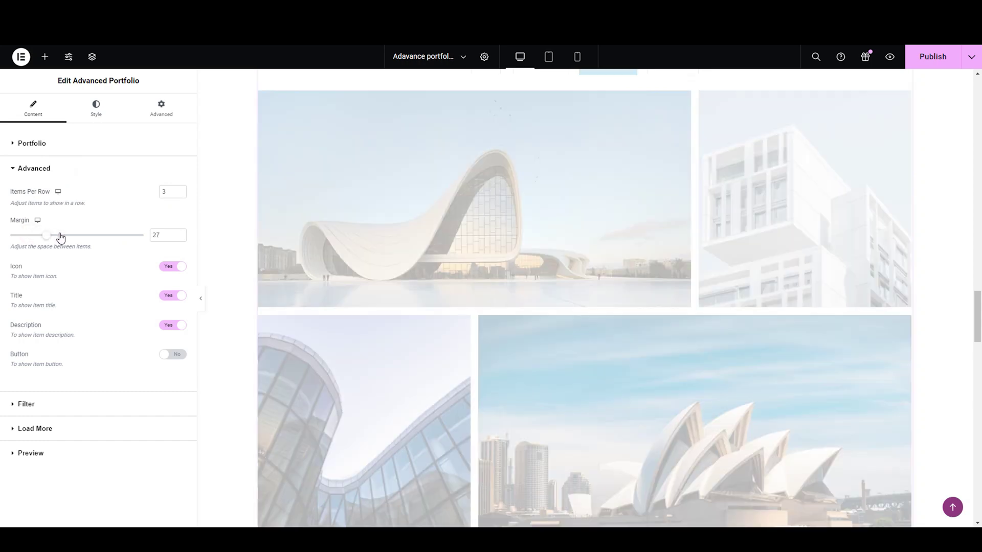
mouse_move(283, 241)
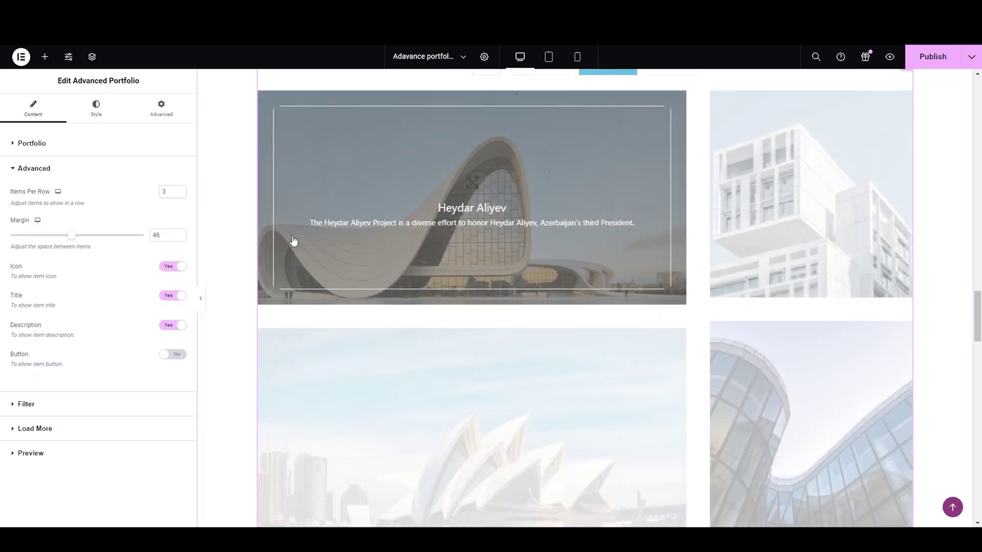
scroll(520, 340, "up", 2)
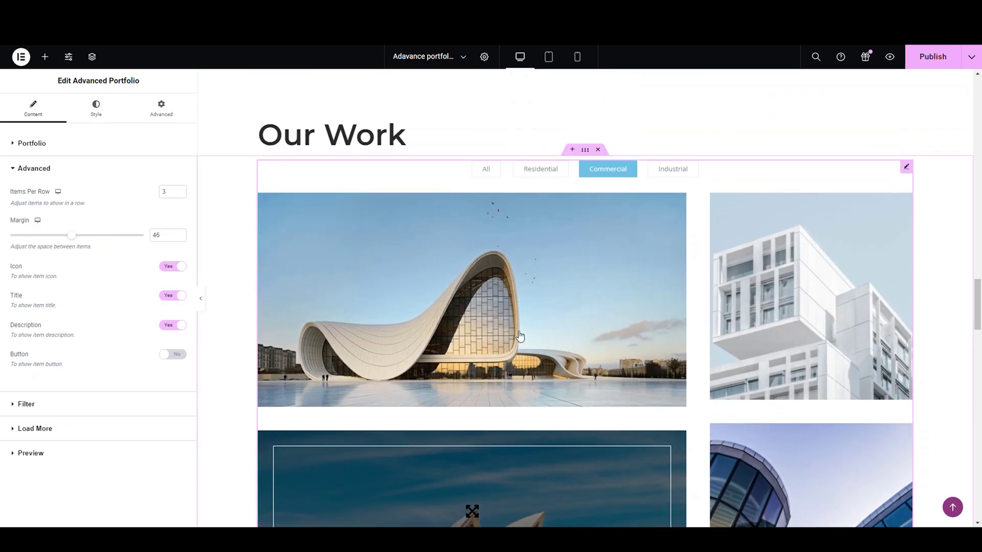
scroll(519, 340, "down", 7)
scroll(519, 334, "up", 4)
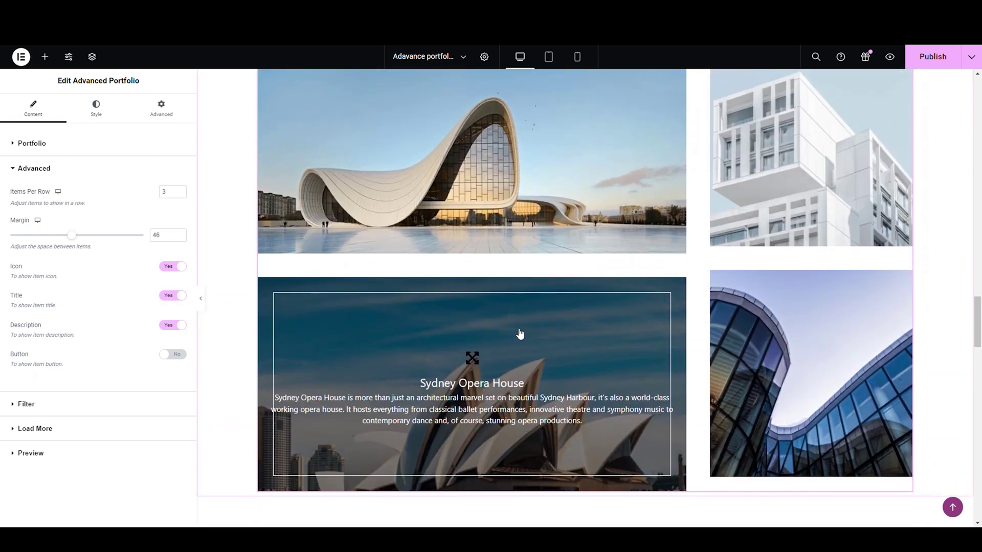
scroll(519, 334, "up", 1)
scroll(528, 278, "up", 2)
left_click(542, 175)
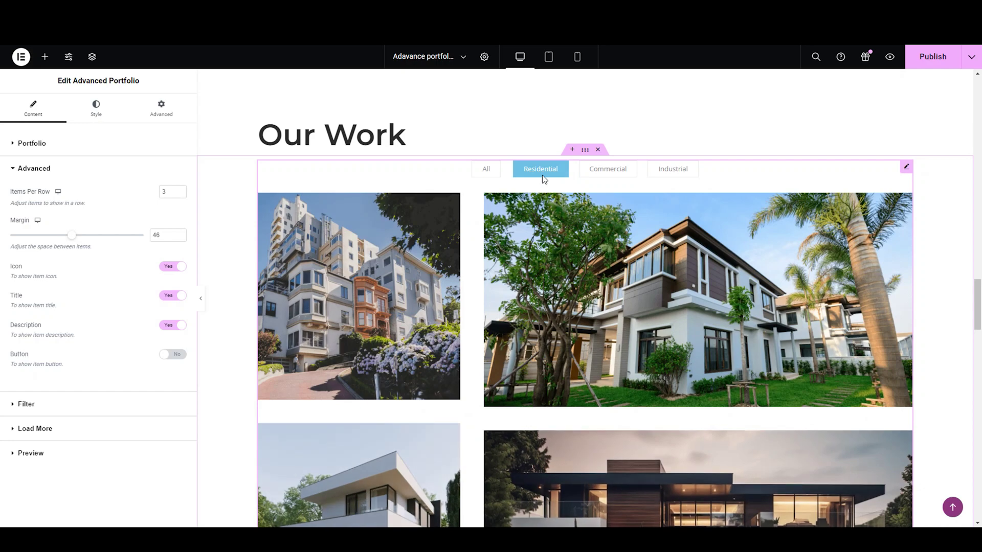
left_click(589, 176)
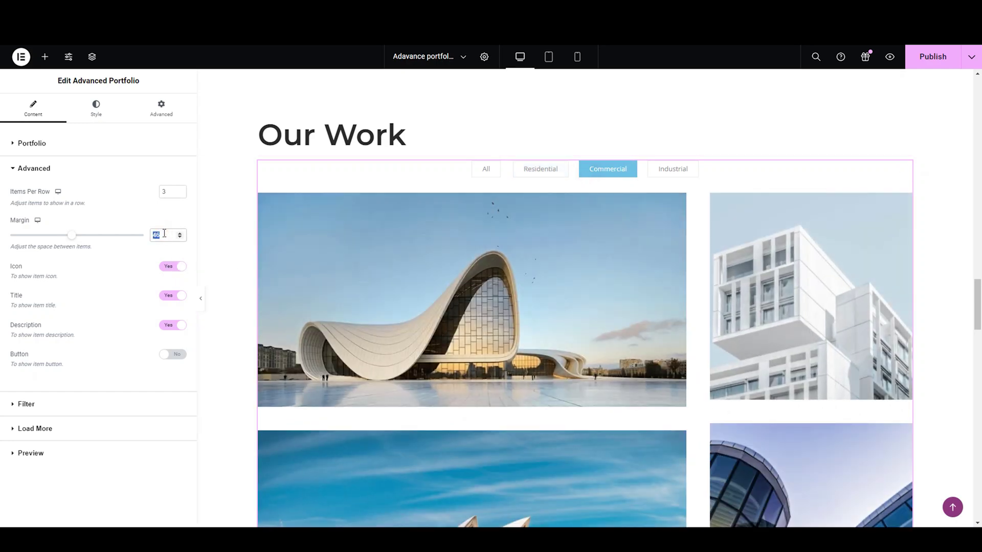
- Set the margin between the portfolio items to 15 and check the spacing on the page
type("15")
scroll(496, 296, "down", 4)
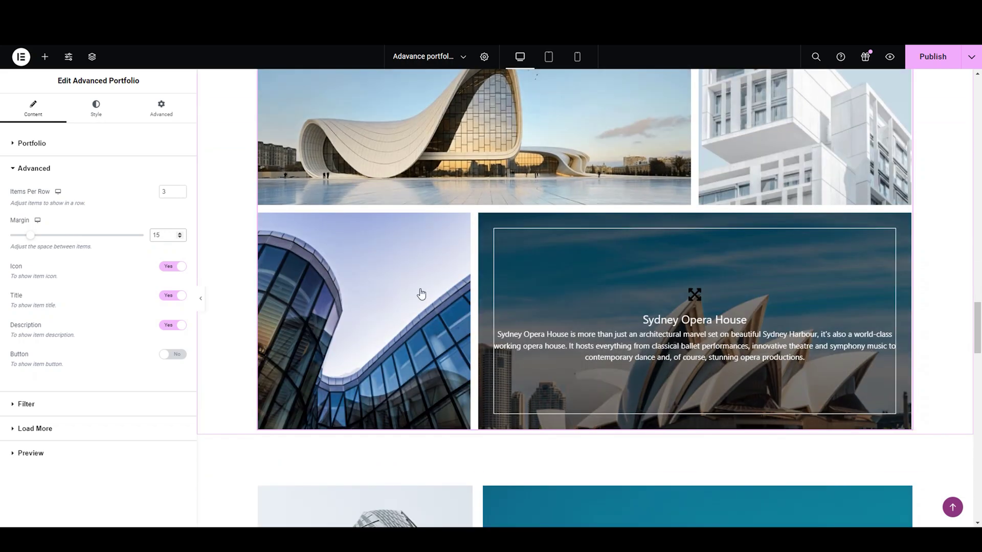
scroll(453, 197, "up", 2)
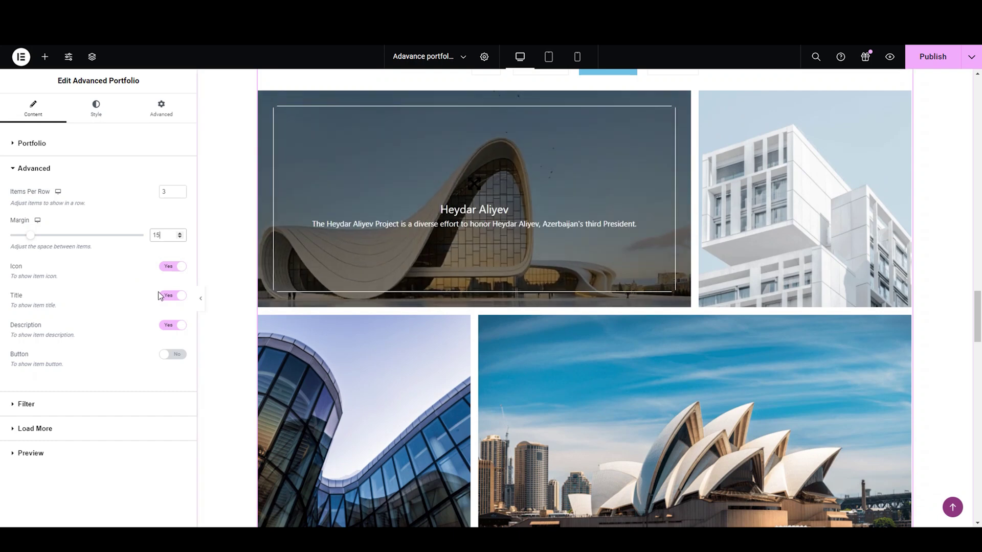
- Try hiding the icon, title and description of the portfolio items, and turn all three on again
left_click(167, 270)
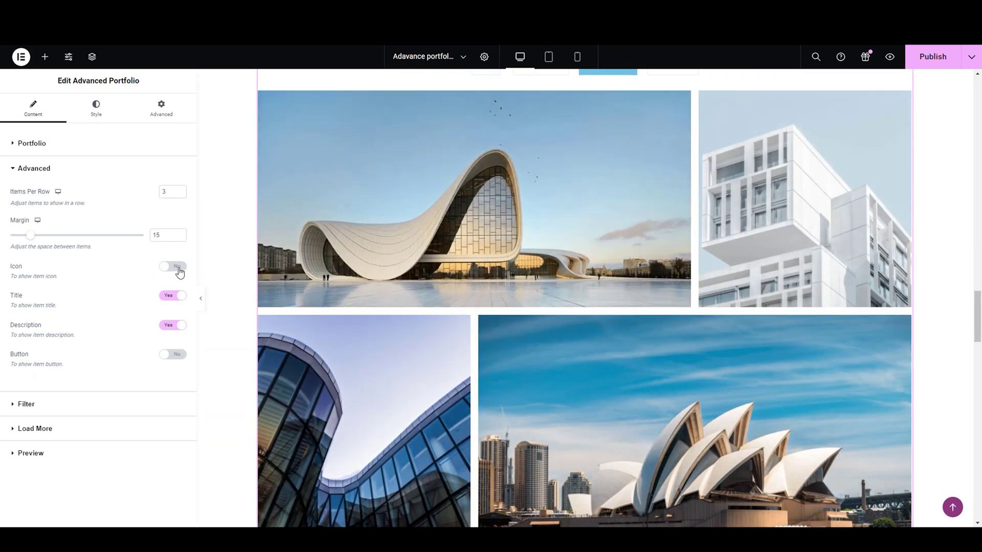
left_click(179, 269)
left_click(173, 329)
left_click(174, 298)
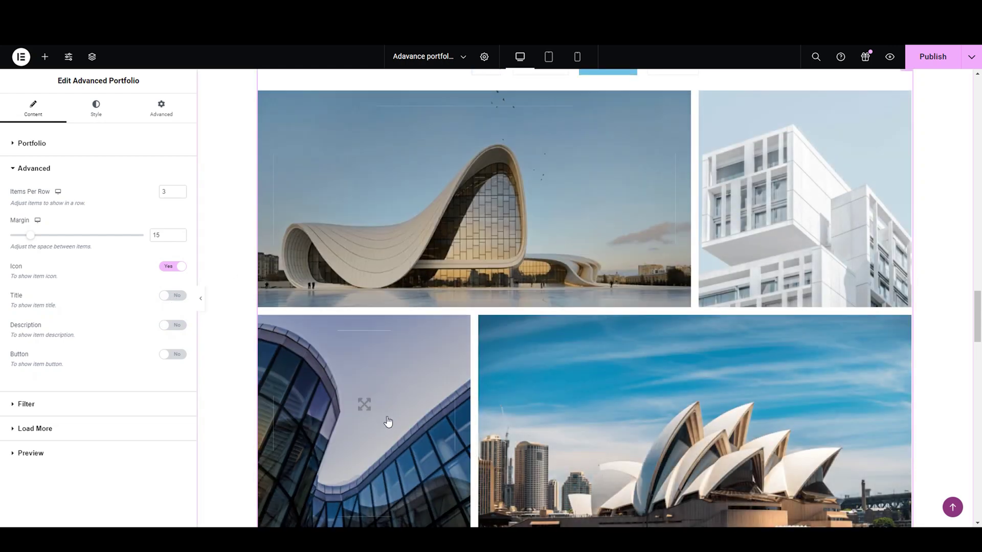
left_click(176, 328)
left_click(174, 300)
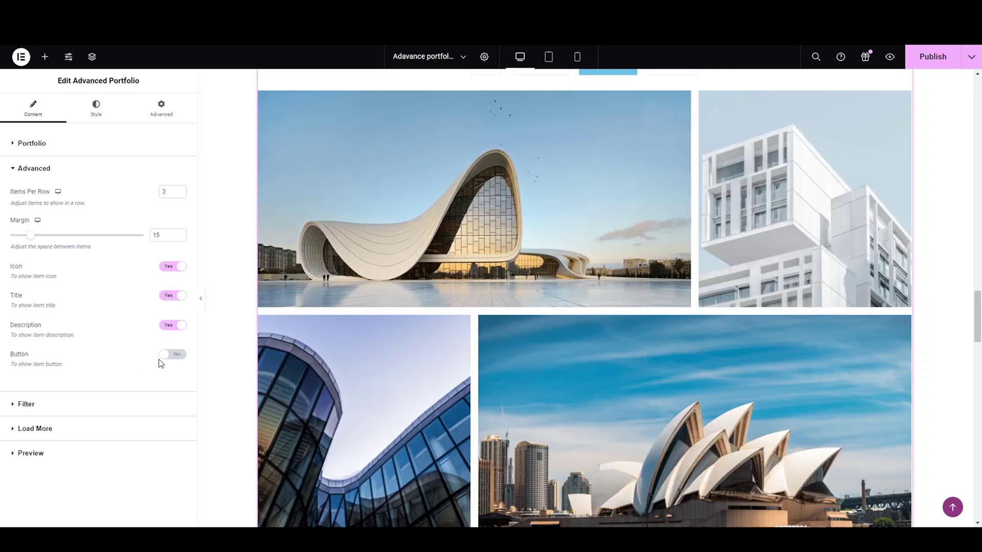
- Try showing the button on the portfolio items, turn it off again and collapse the Advanced settings
left_click(172, 354)
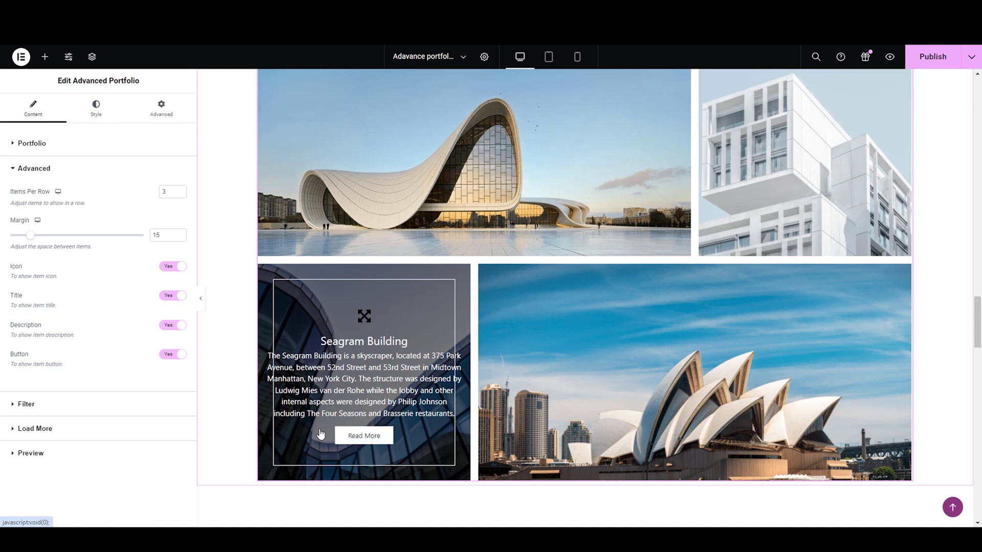
left_click(171, 355)
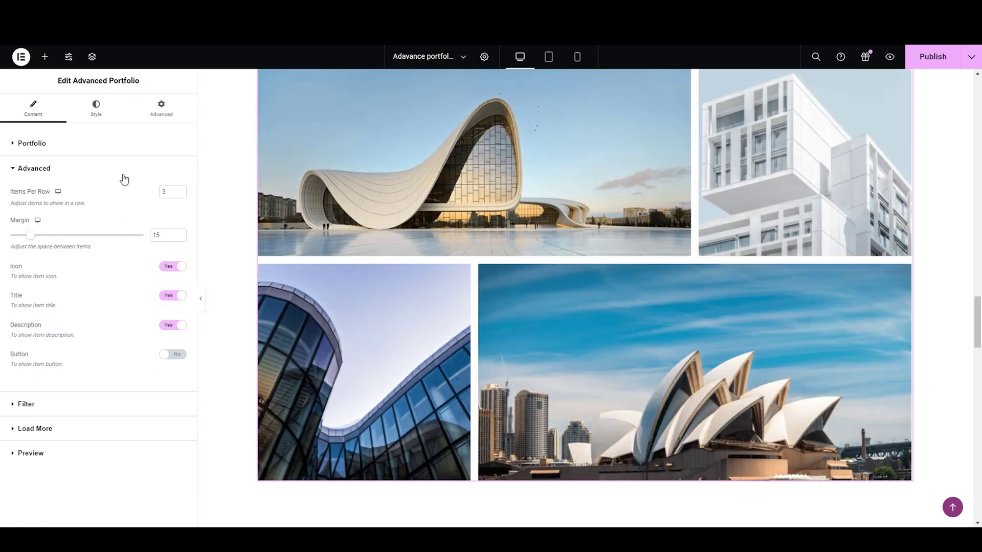
scroll(280, 223, "up", 1)
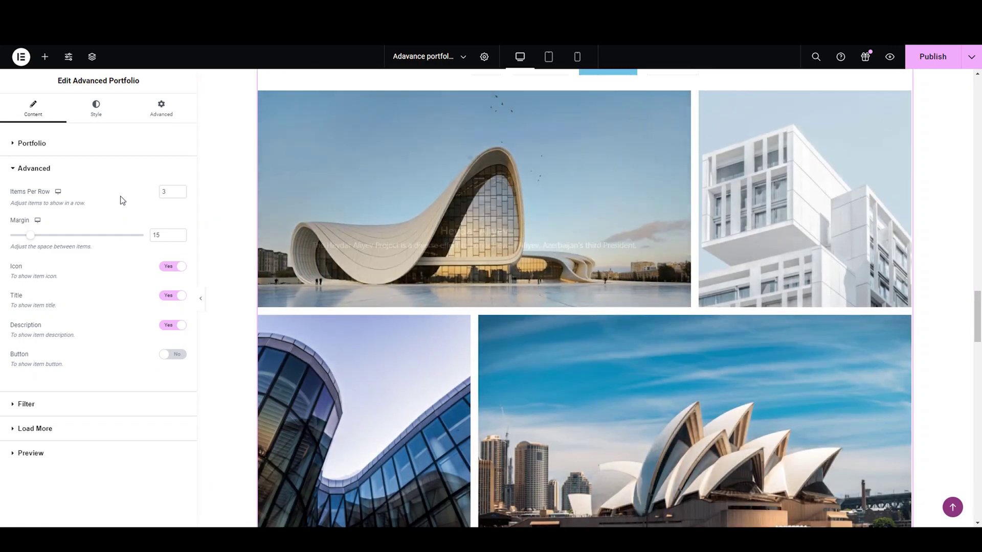
left_click(104, 169)
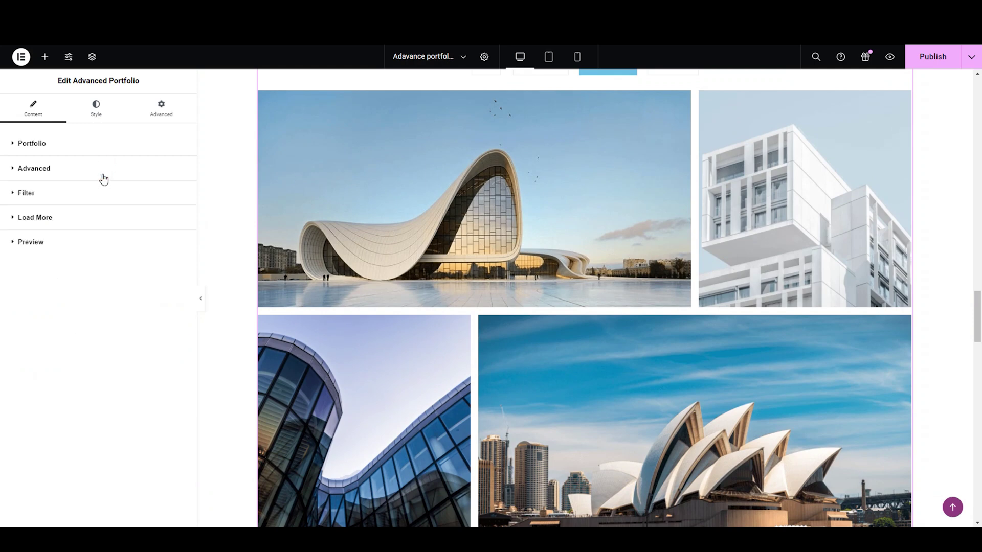
- Try hiding the portfolio's filter menu in the Filter settings, check the unfiltered items on the page, and show the menu again
left_click(106, 194)
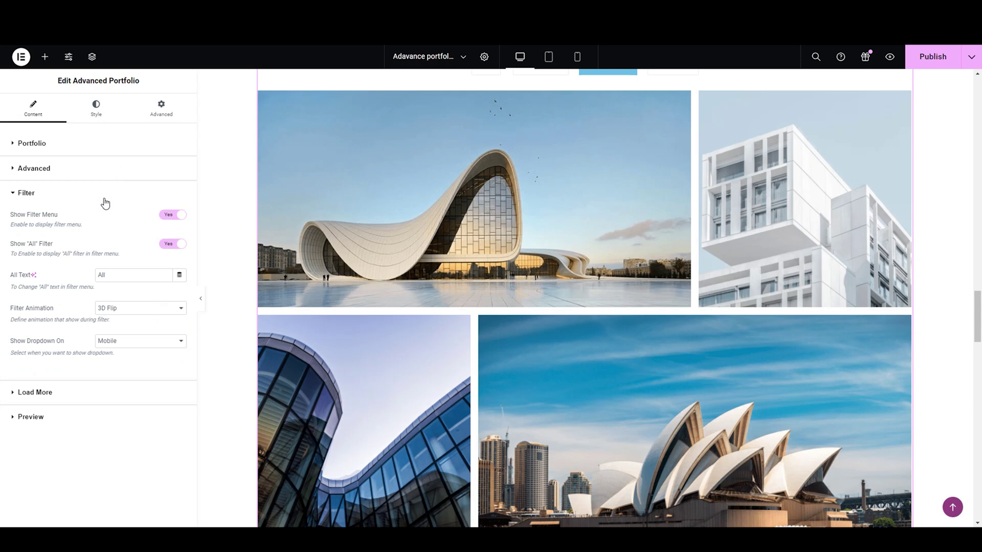
scroll(256, 242, "up", 1)
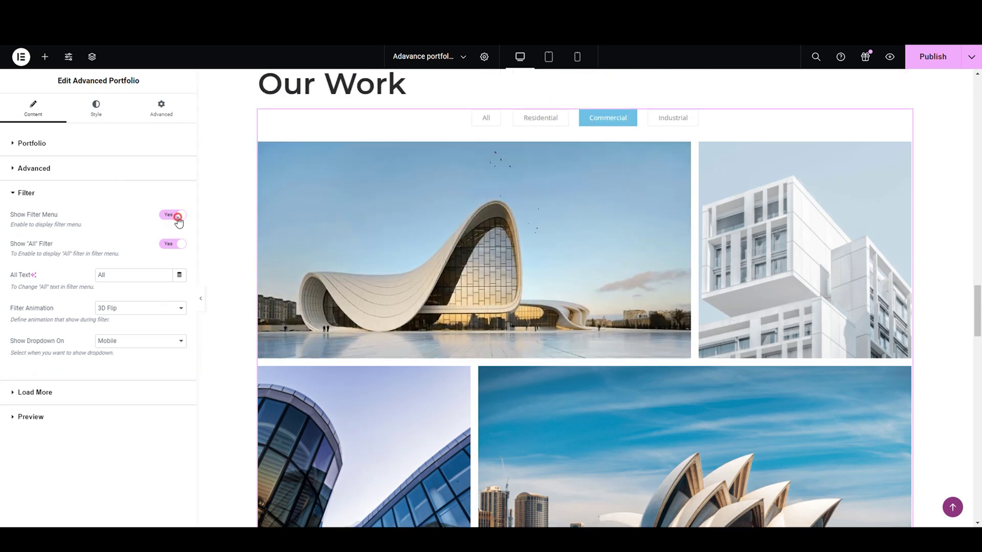
left_click(177, 216)
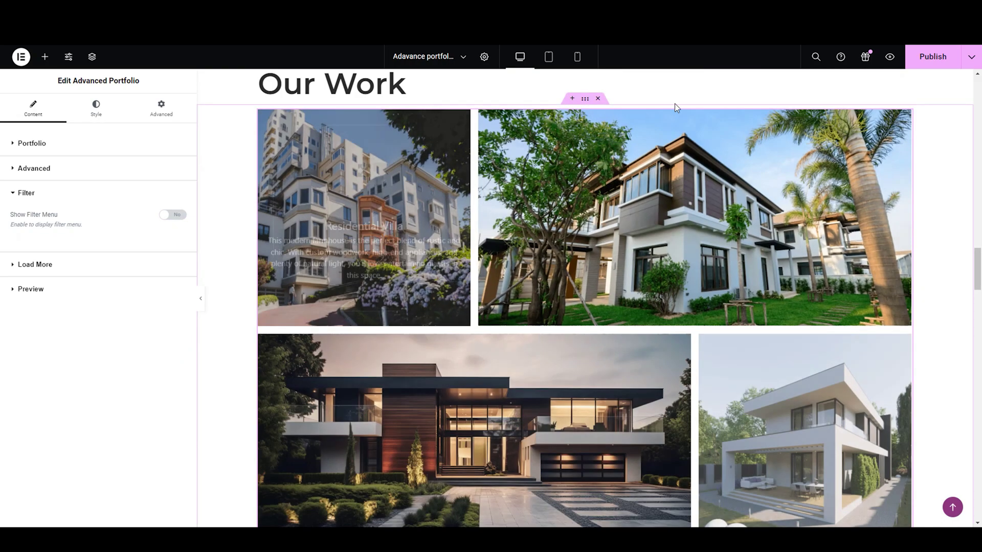
scroll(704, 391, "down", 12)
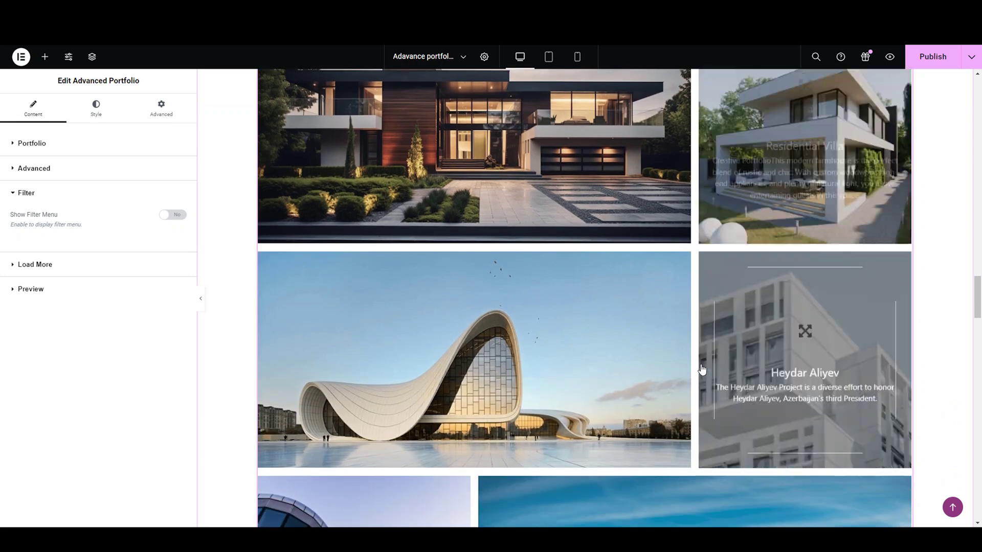
scroll(575, 432, "down", 8)
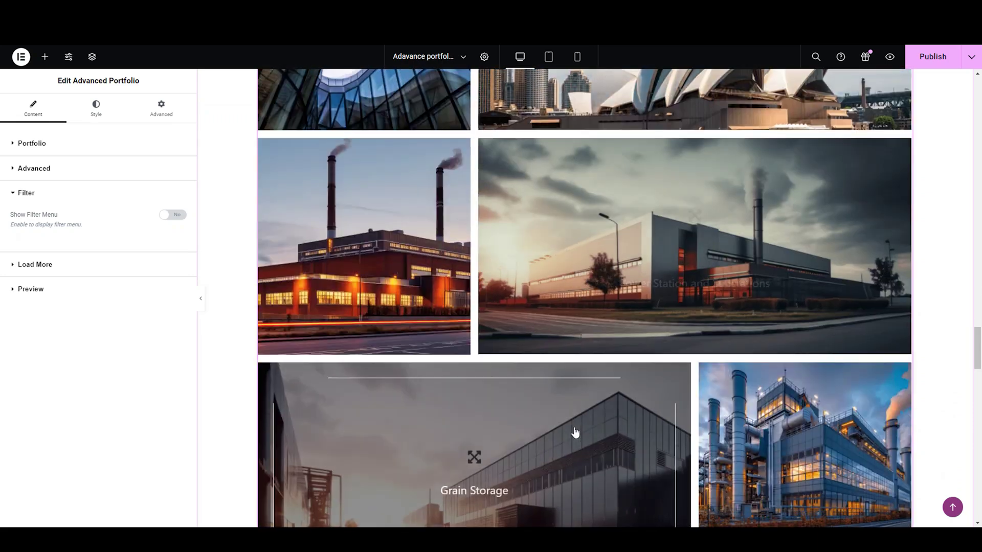
scroll(613, 412, "up", 15)
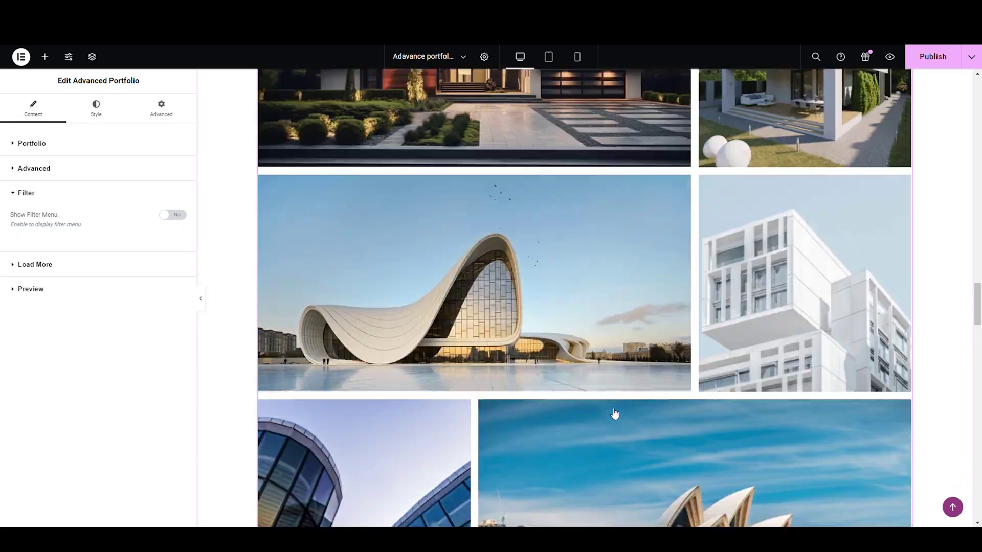
scroll(614, 412, "up", 4)
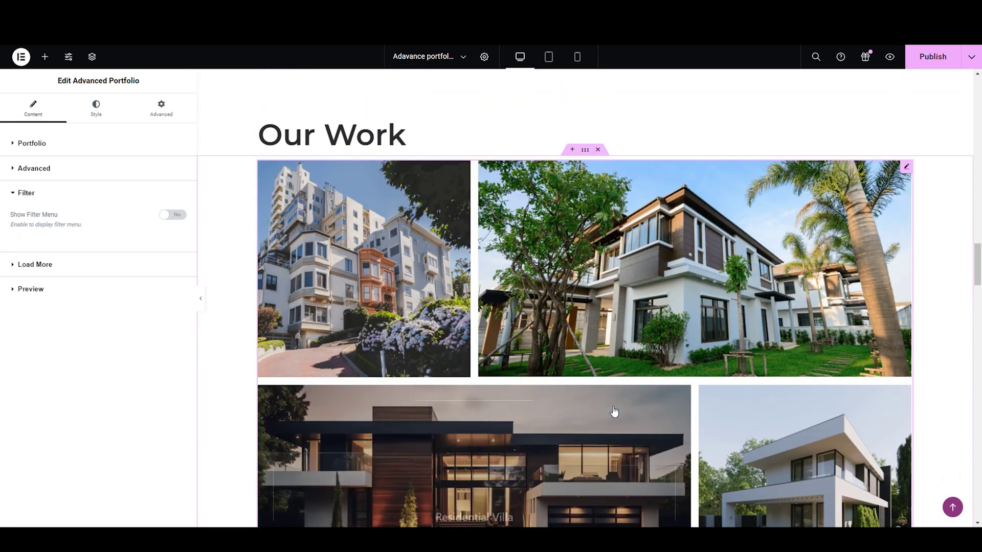
scroll(613, 412, "down", 5)
scroll(613, 411, "down", 2)
scroll(614, 412, "up", 3)
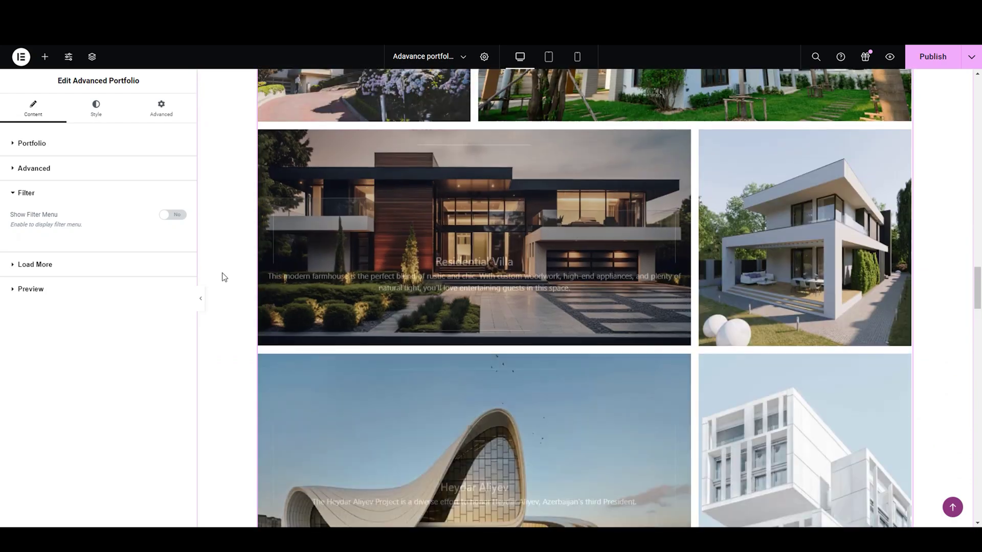
left_click(174, 215)
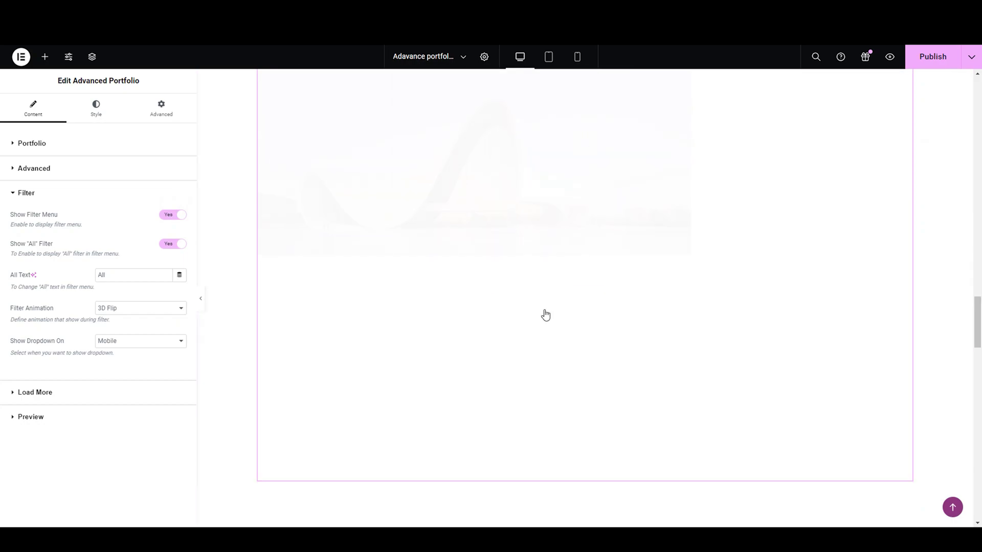
scroll(546, 314, "up", 4)
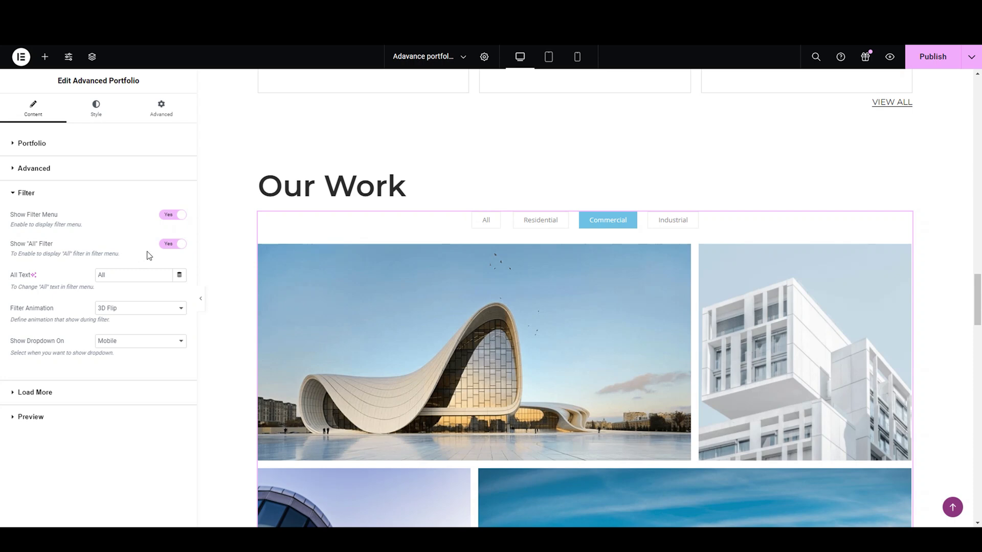
- Turn off the "All" filter and try the Flip Out filter animation by switching to the Industrial projects
left_click(172, 245)
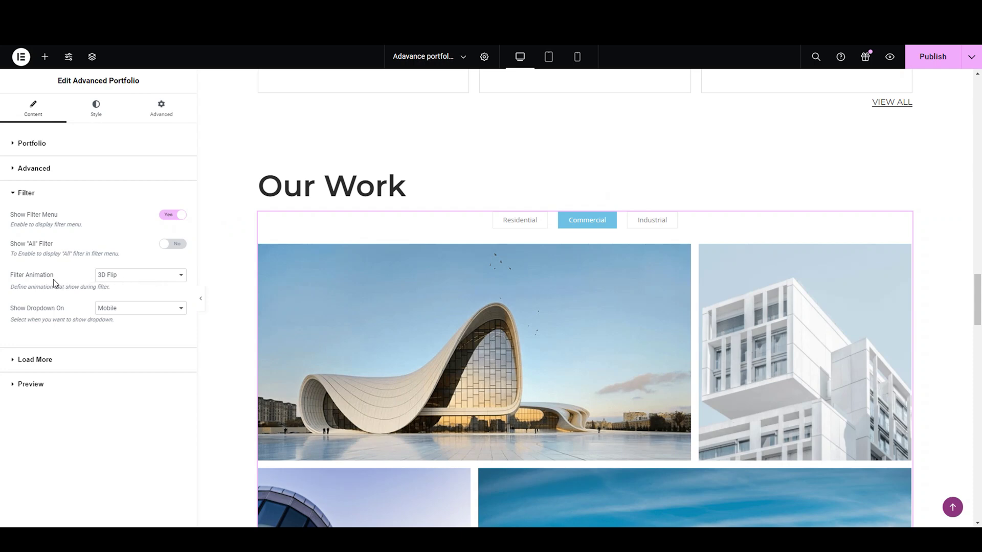
left_click(121, 280)
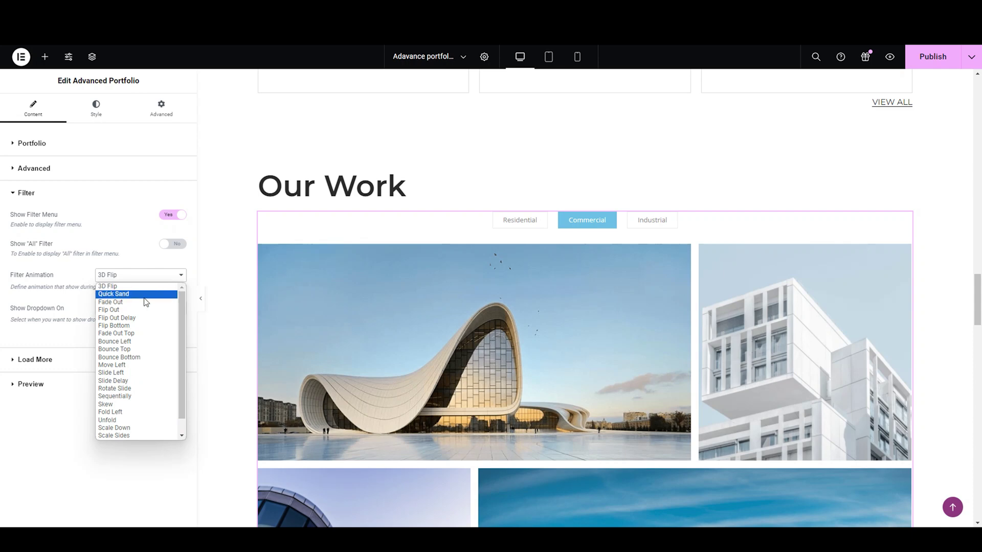
left_click(137, 310)
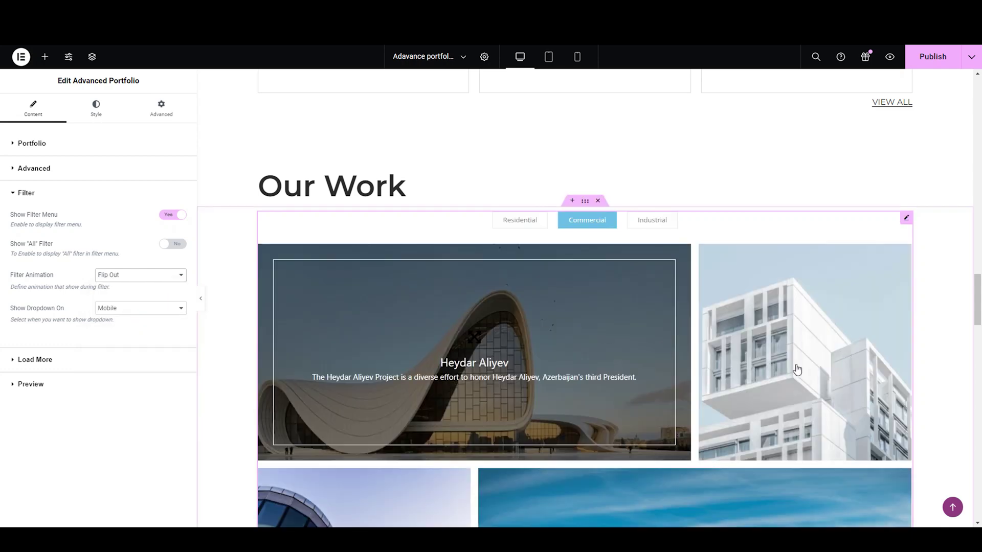
left_click(634, 226)
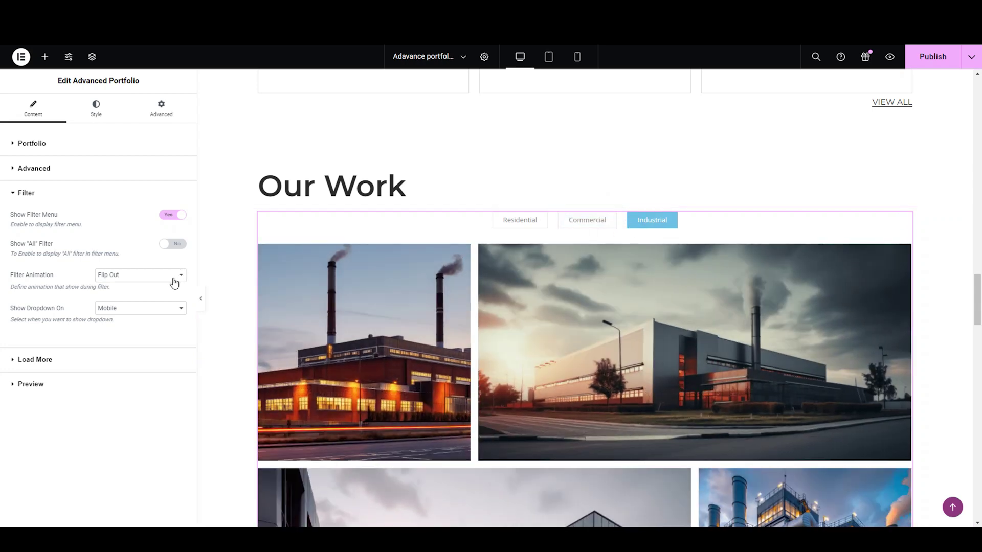
- Try the Bounce Bottom filter animation and preview it on the Residential, Commercial and Industrial filters
left_click(173, 280)
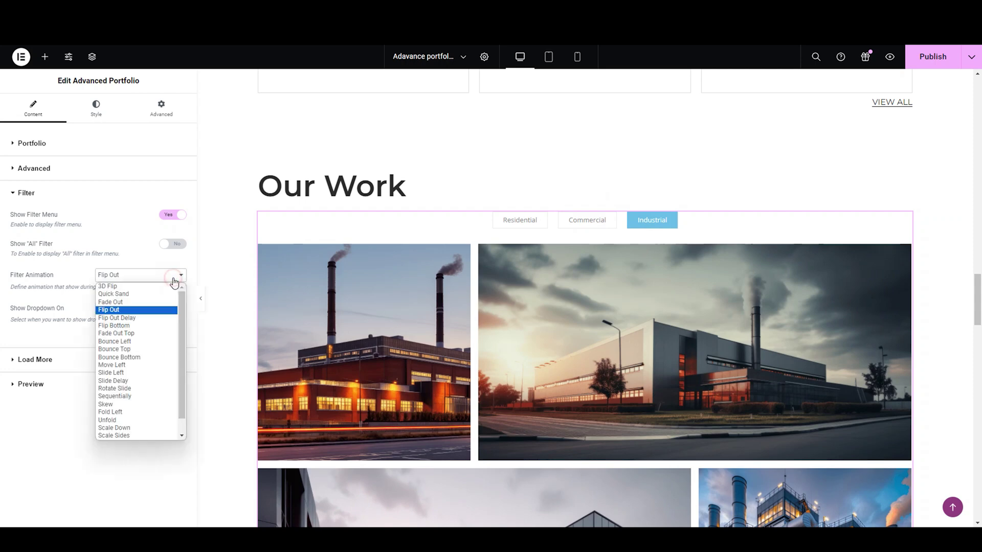
left_click(146, 359)
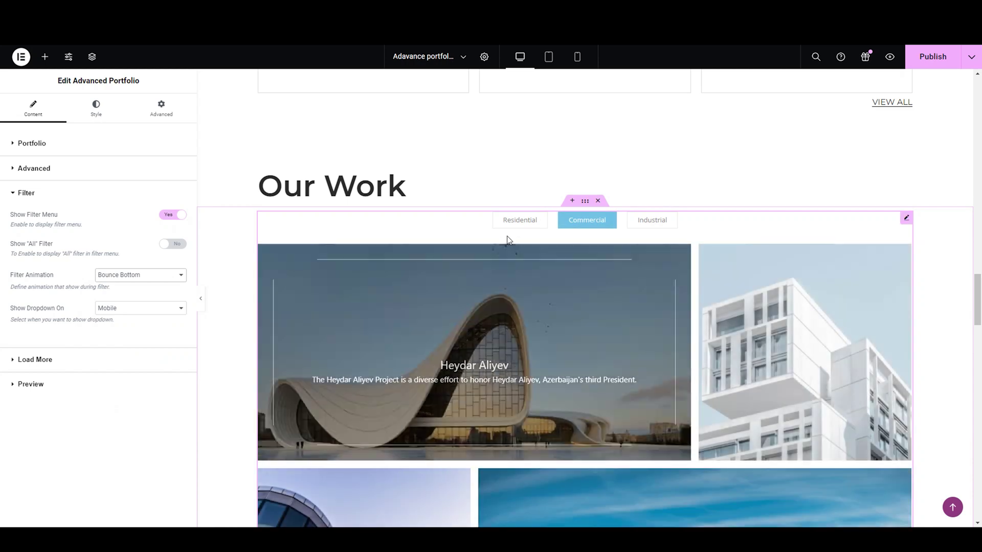
left_click(520, 221)
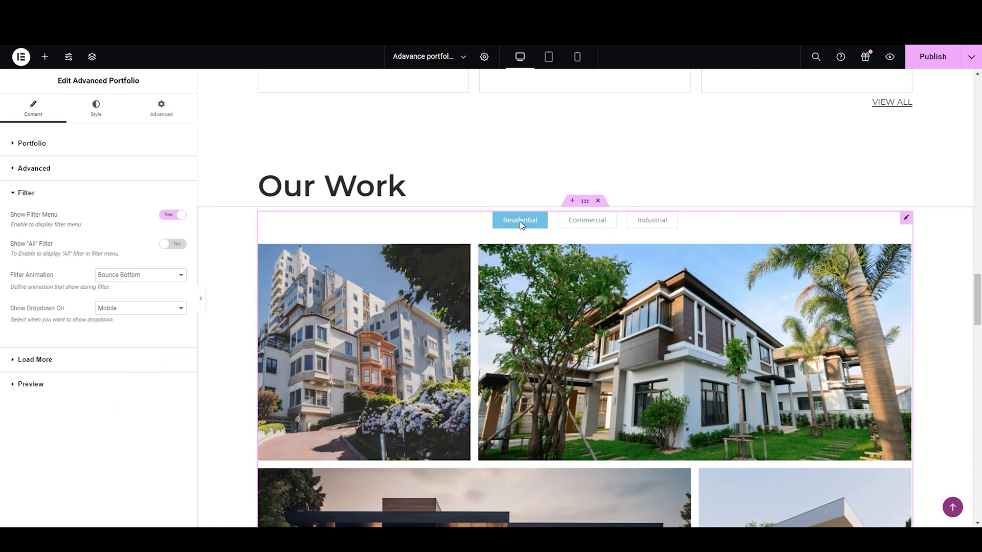
left_click(566, 219)
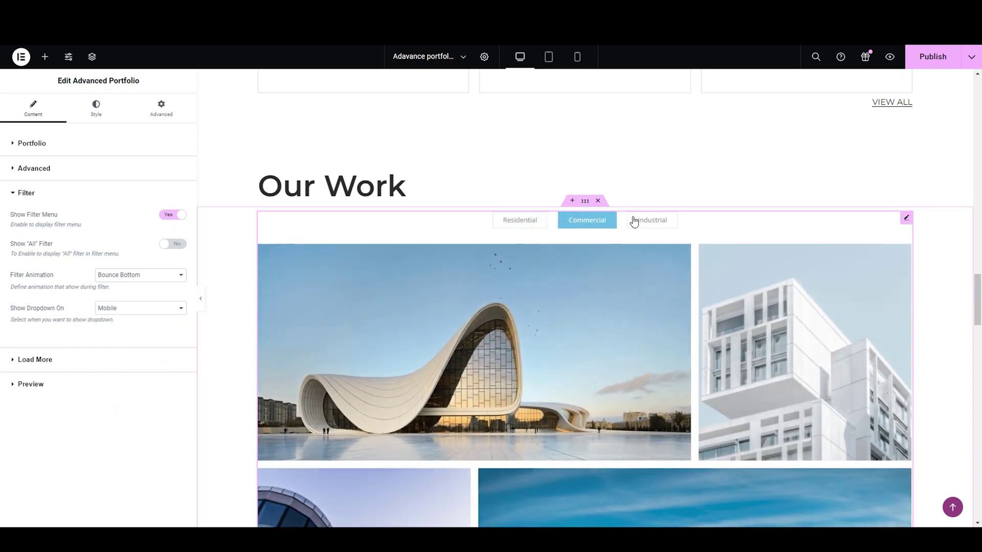
left_click(635, 219)
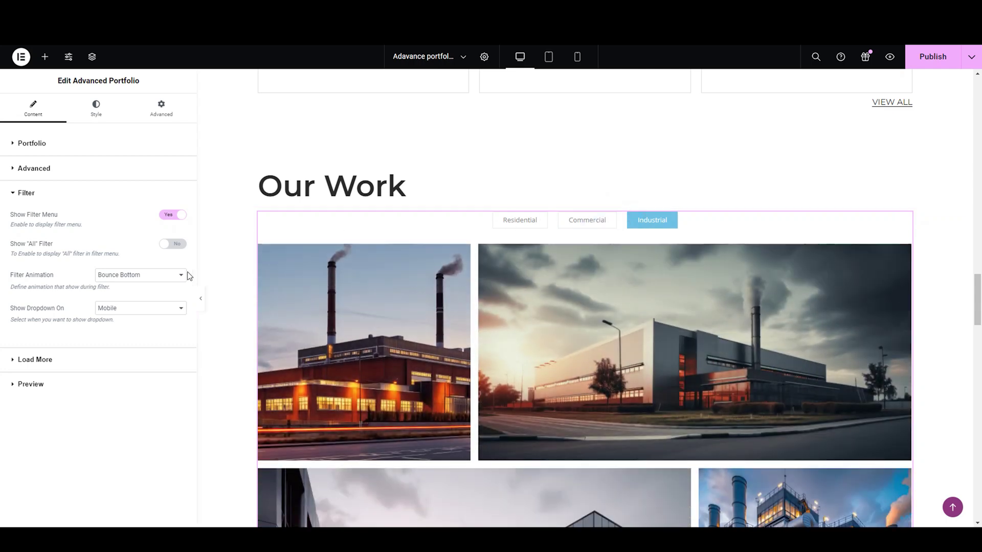
- Try the Slide Delay filter animation and preview it on the Industrial and Commercial filters
left_click(187, 274)
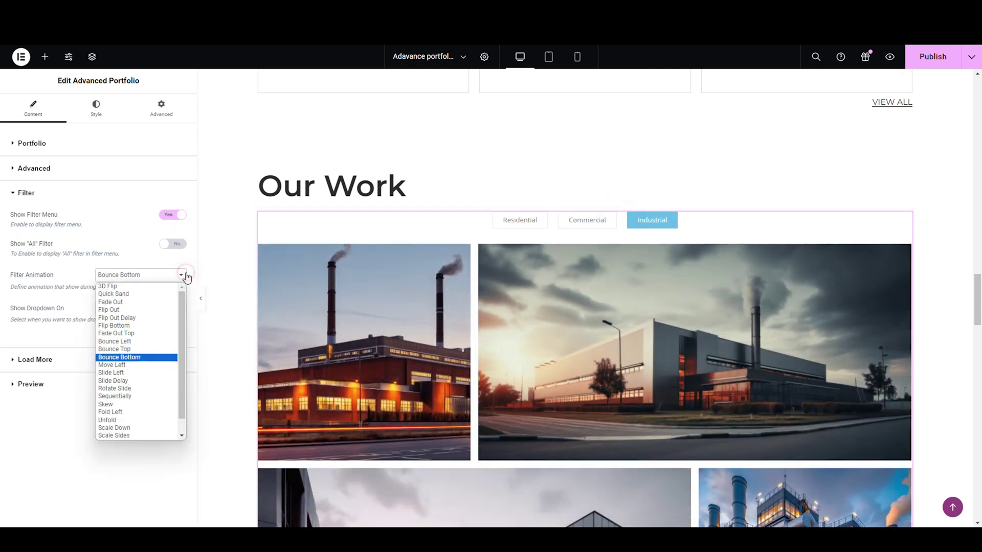
left_click(160, 381)
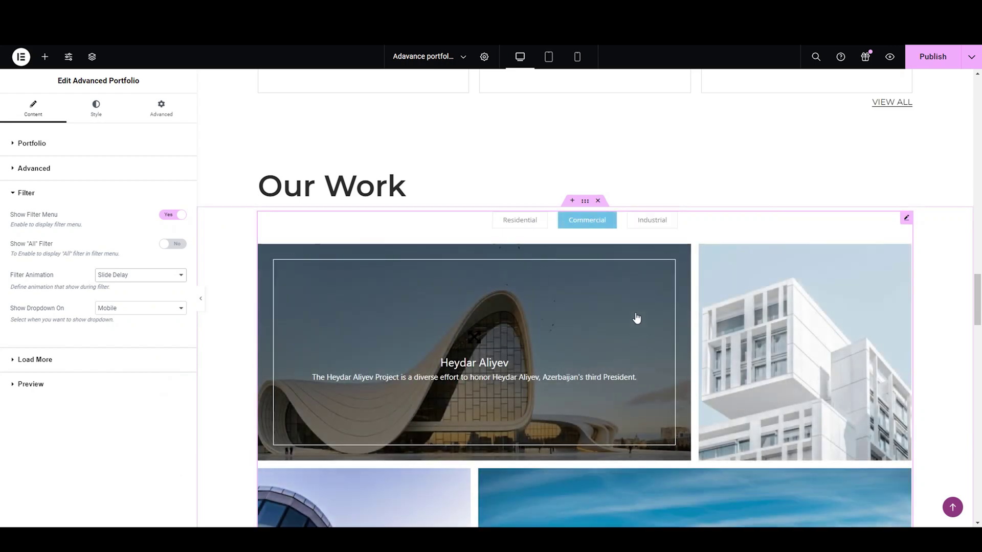
left_click(640, 223)
left_click(600, 225)
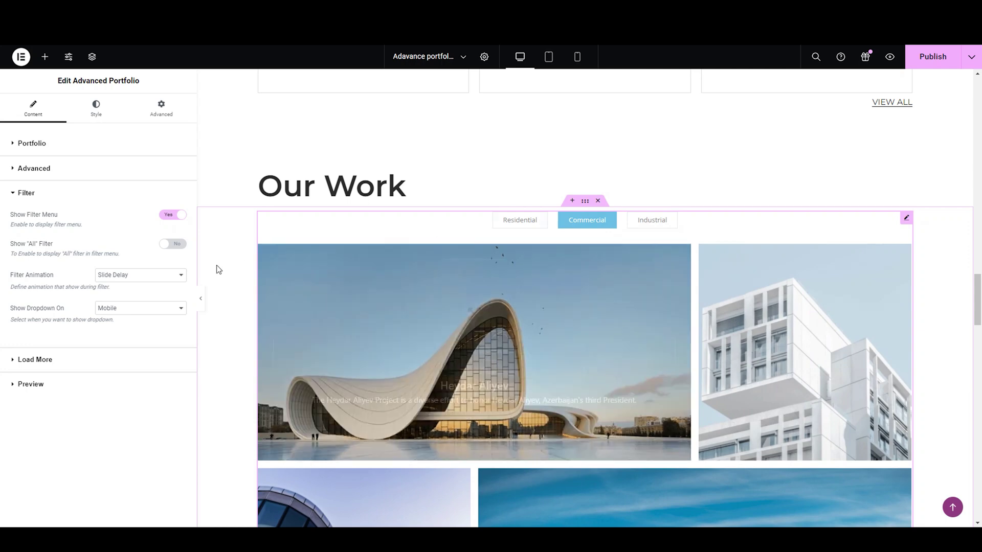
- Try the Rotate Slide filter animation and preview it on the Residential, Commercial and Industrial filters
left_click(168, 275)
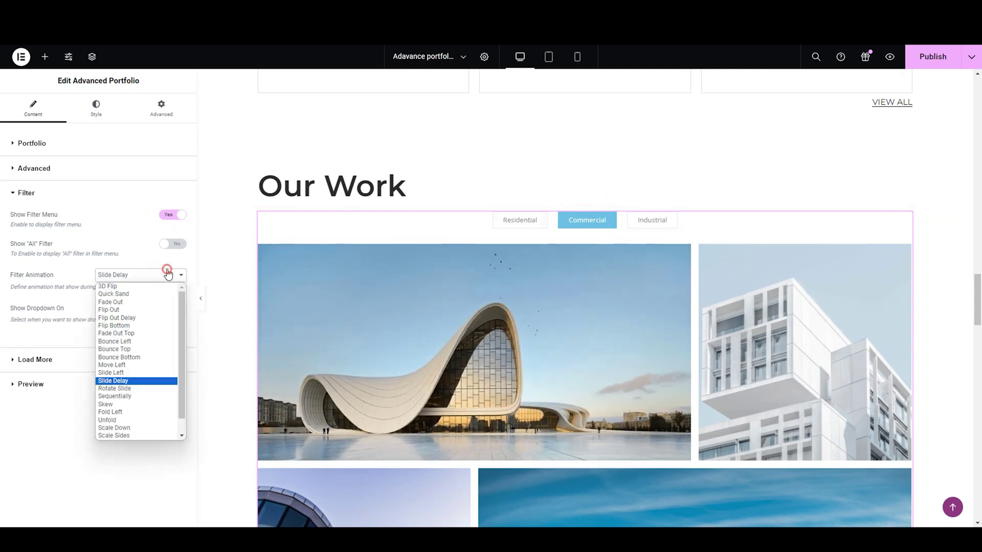
left_click(125, 388)
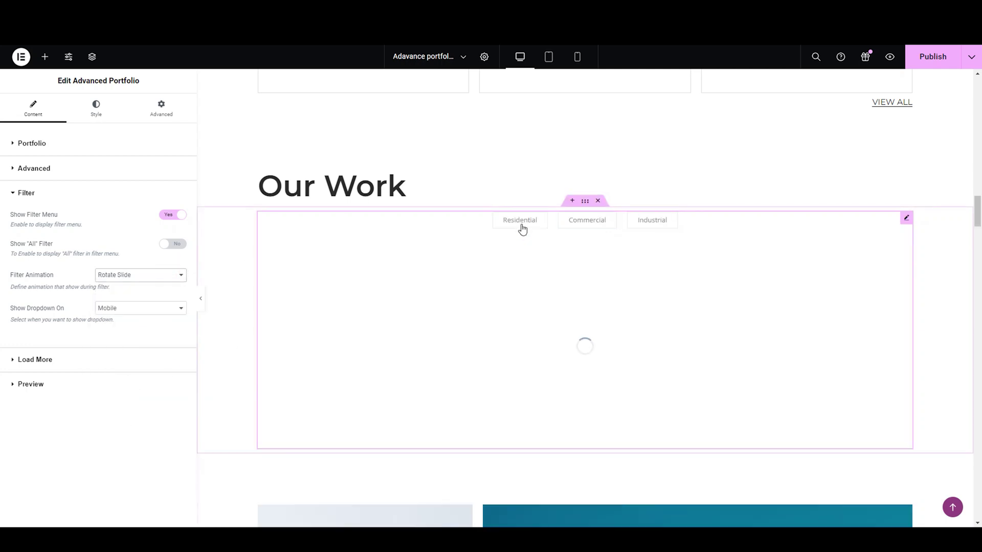
left_click(520, 222)
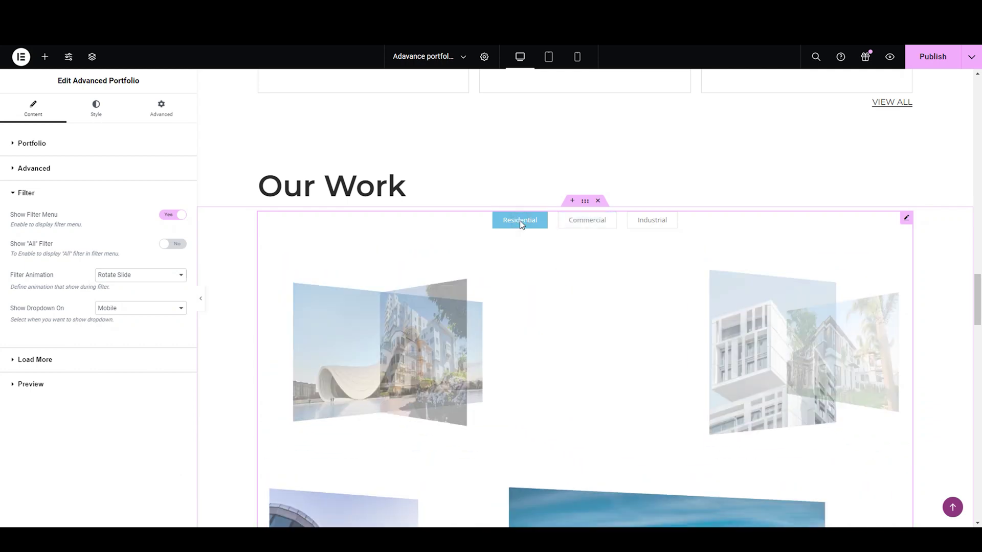
left_click(592, 219)
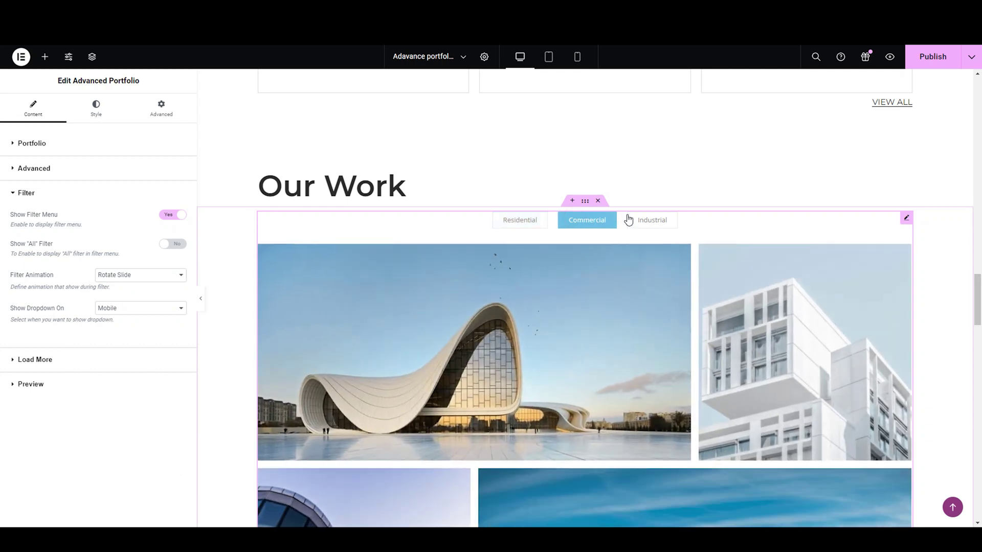
left_click(628, 218)
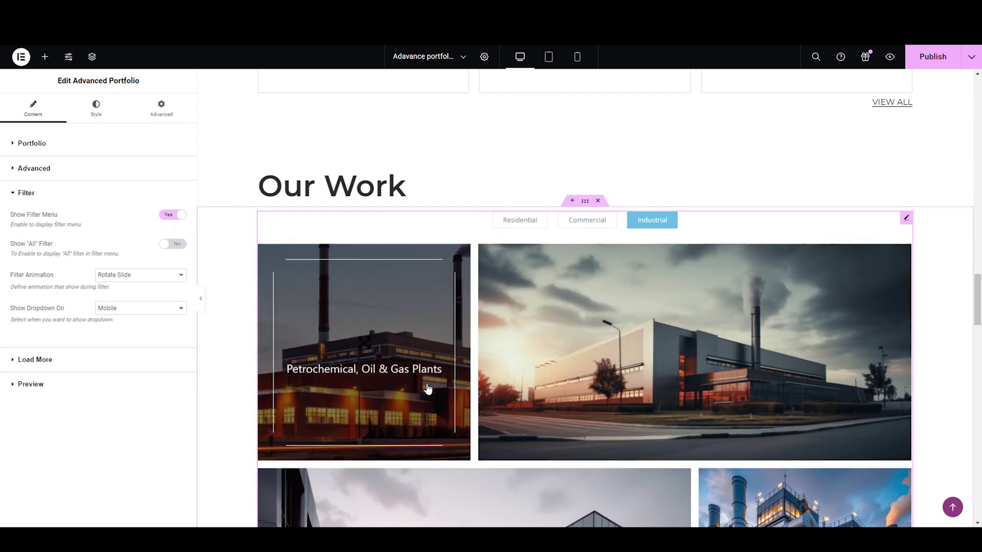
- Try the Skew filter animation and preview it by switching between the Commercial, Industrial and Residential filters
left_click(157, 277)
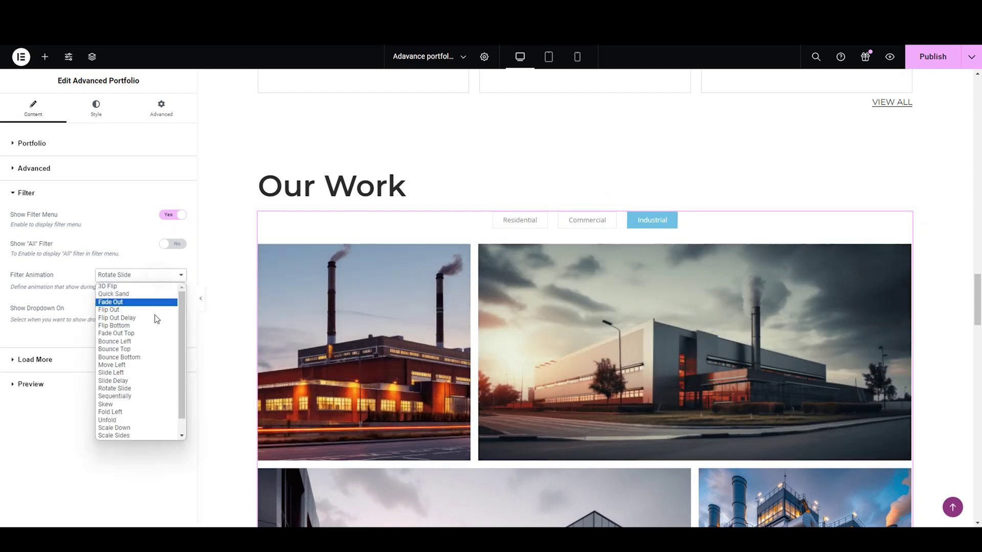
left_click(154, 405)
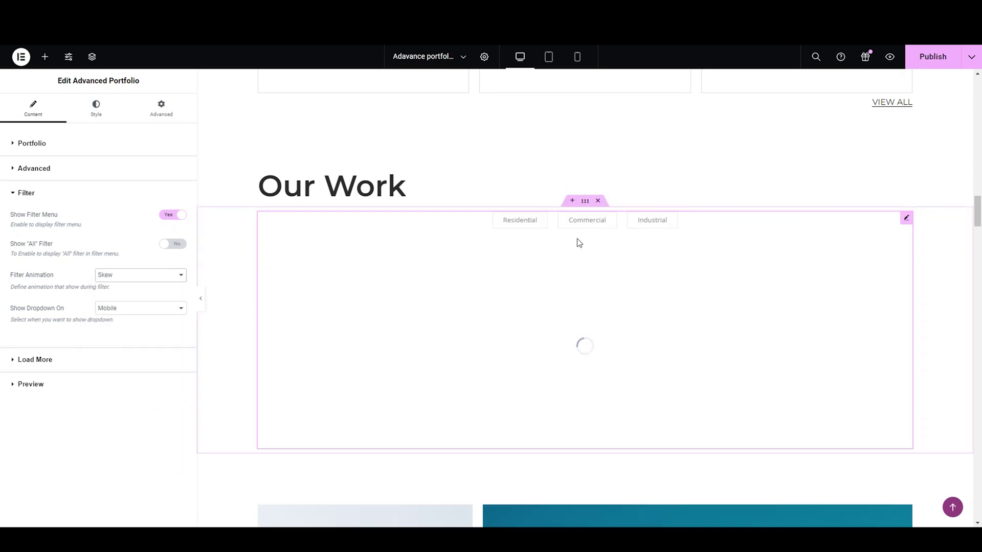
left_click(569, 223)
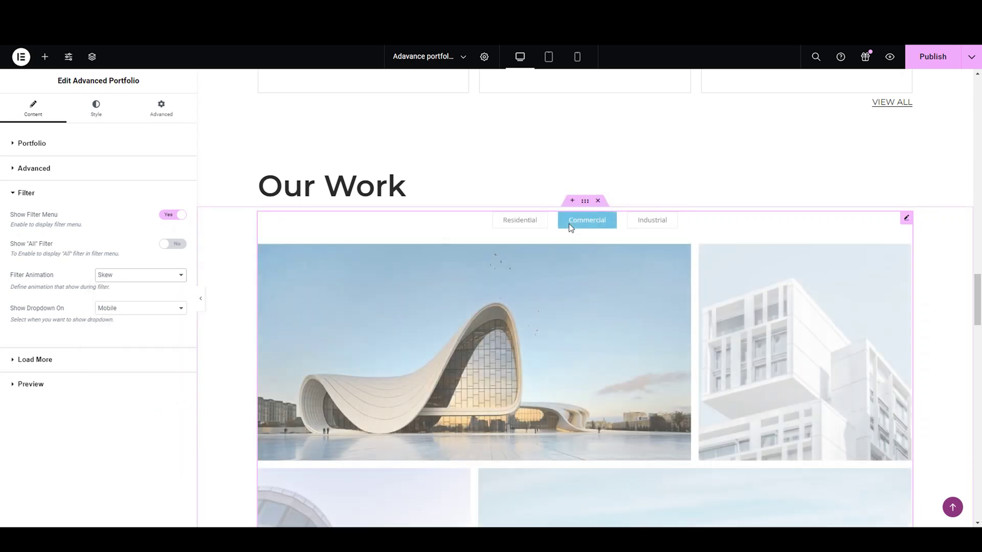
left_click(640, 219)
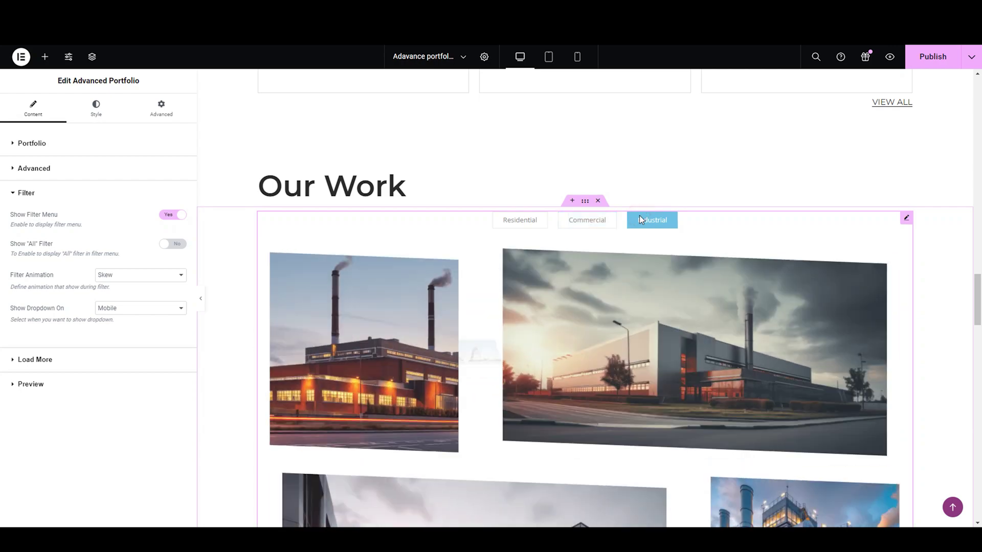
left_click(596, 220)
left_click(535, 223)
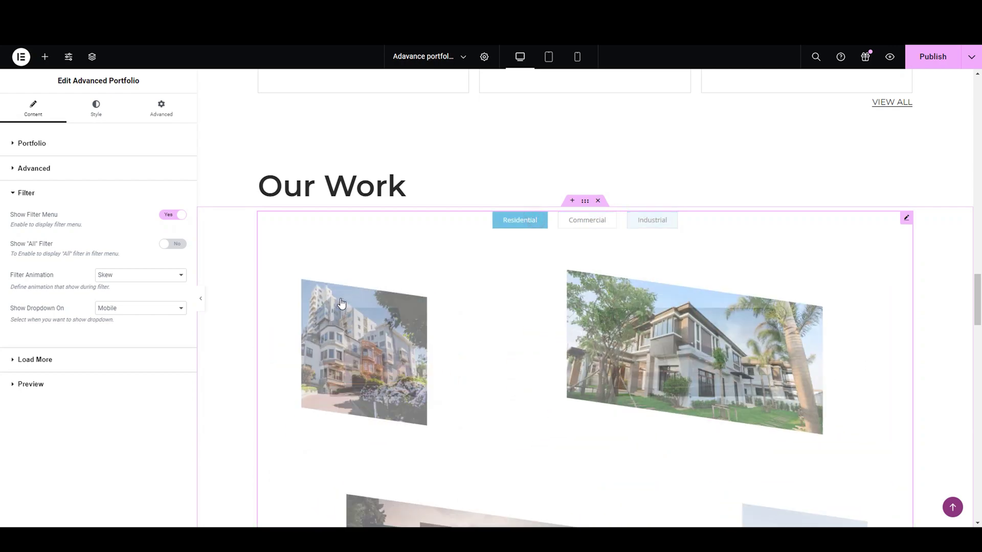
- Try the Unfold filter animation and preview it on the Commercial, Industrial and Residential filters
left_click(144, 274)
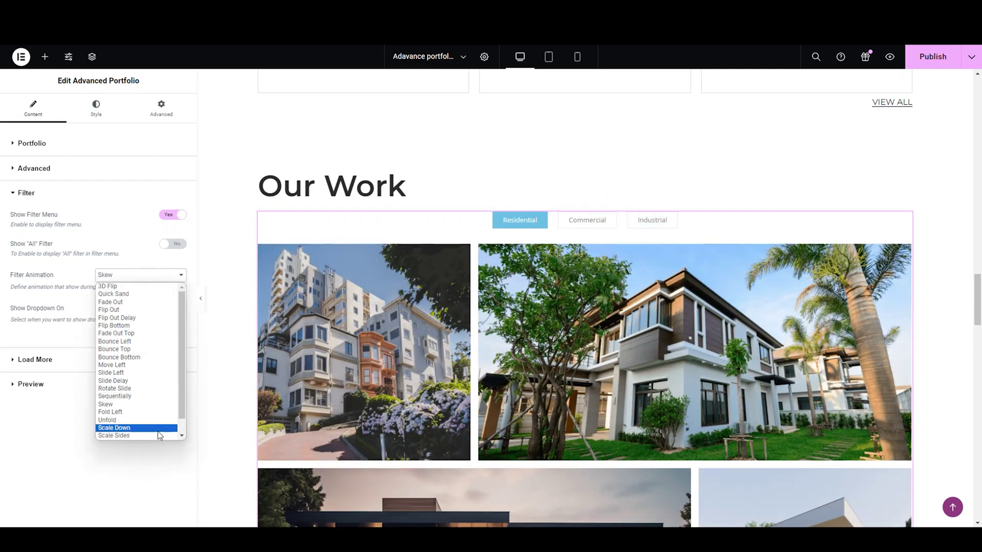
left_click(157, 421)
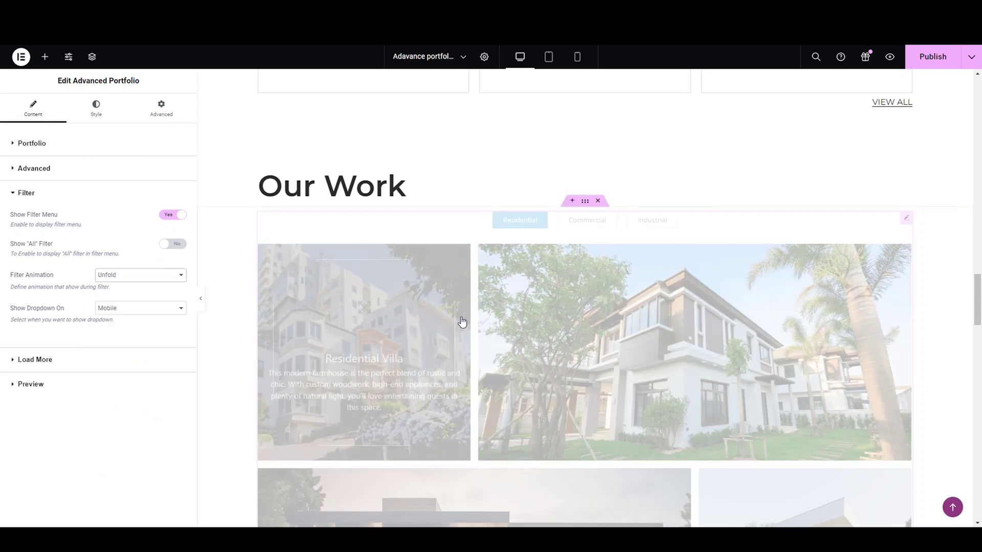
left_click(588, 220)
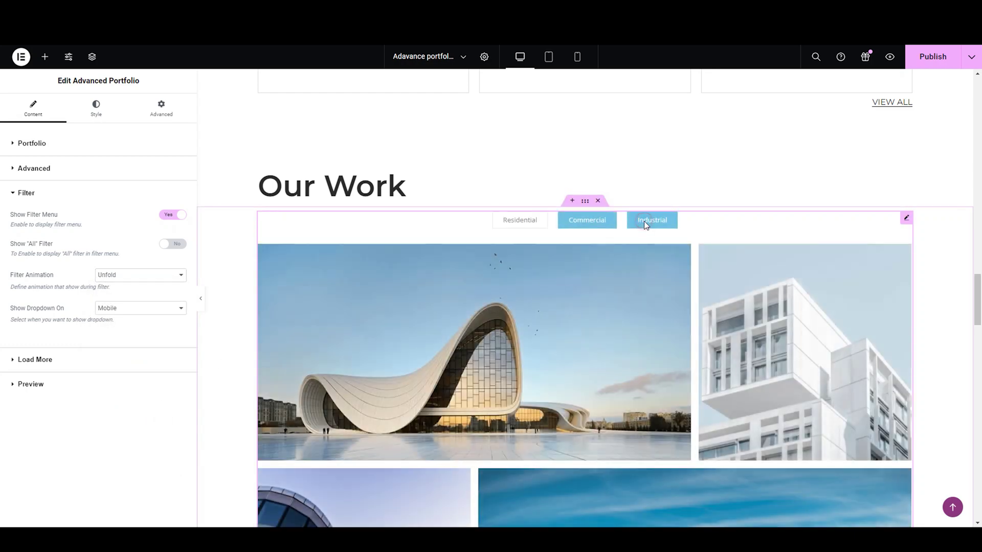
left_click(644, 221)
left_click(588, 221)
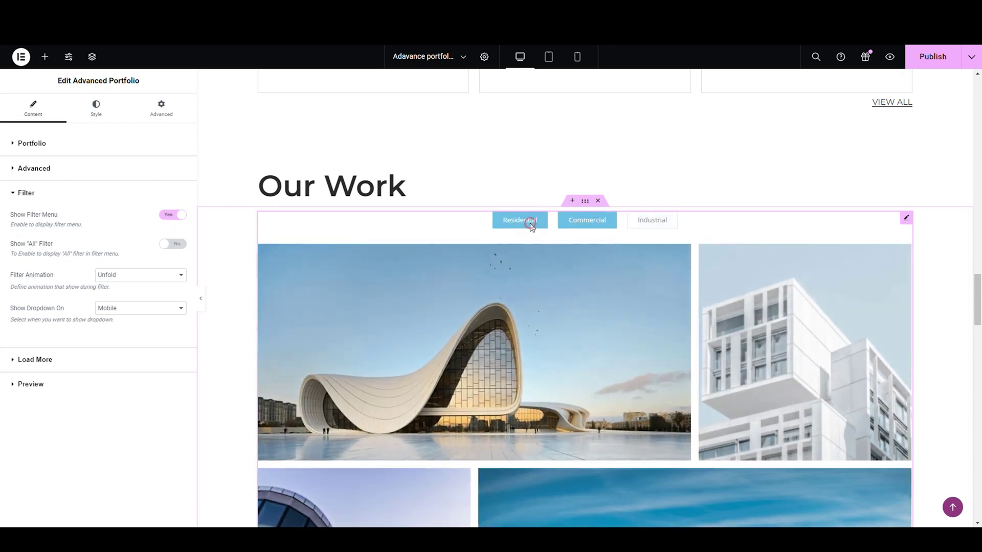
left_click(530, 223)
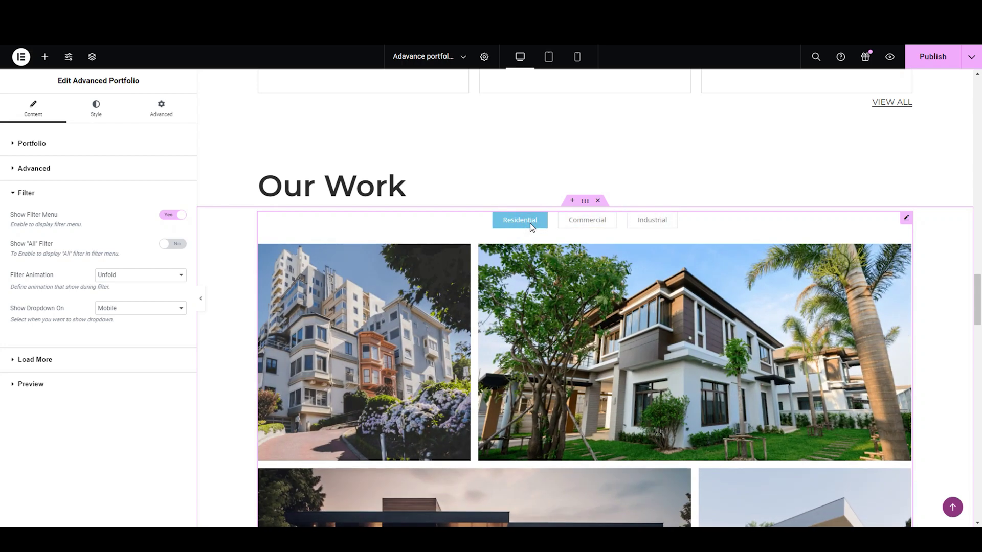
- Try the Rotate Room filter animation and preview it on the Commercial and Industrial filters
left_click(175, 276)
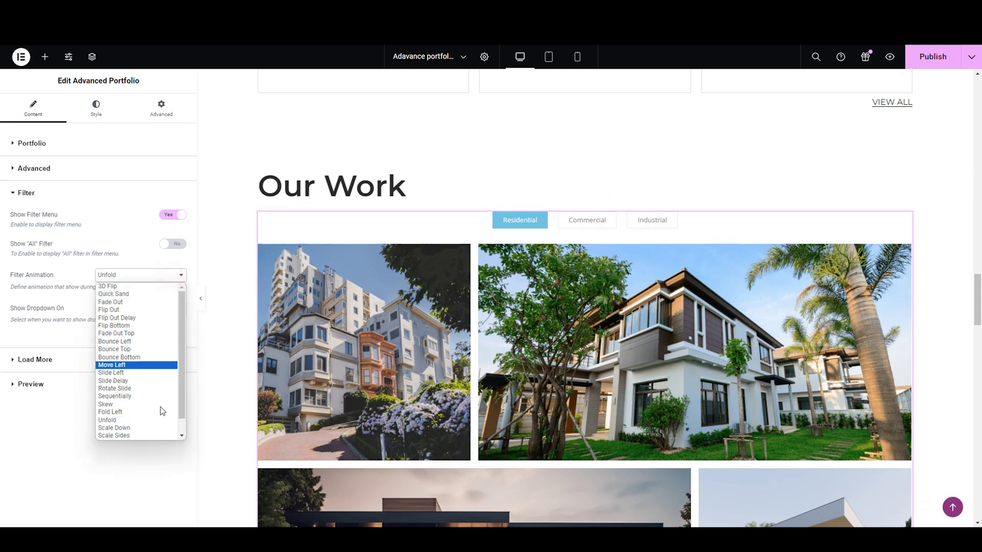
scroll(146, 437, "down", 1)
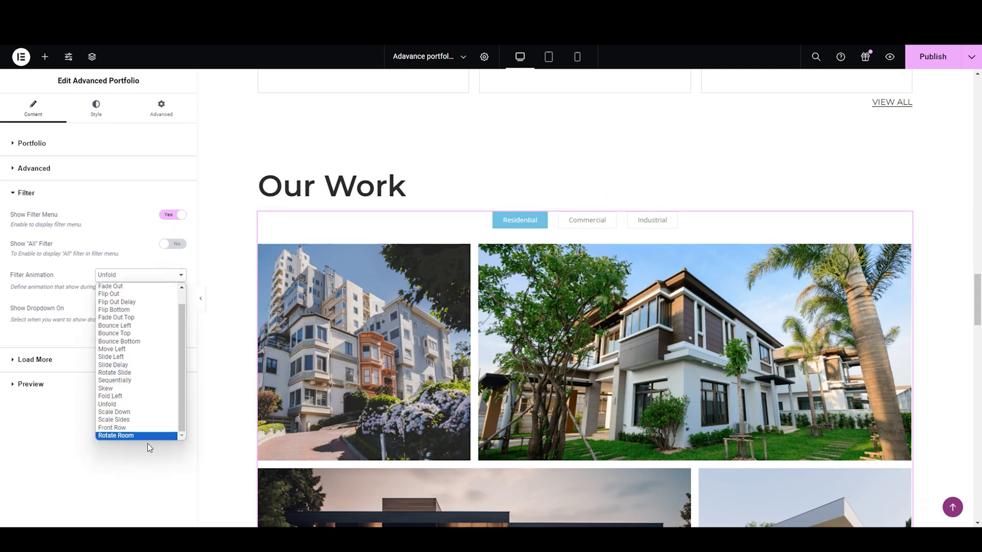
left_click(147, 436)
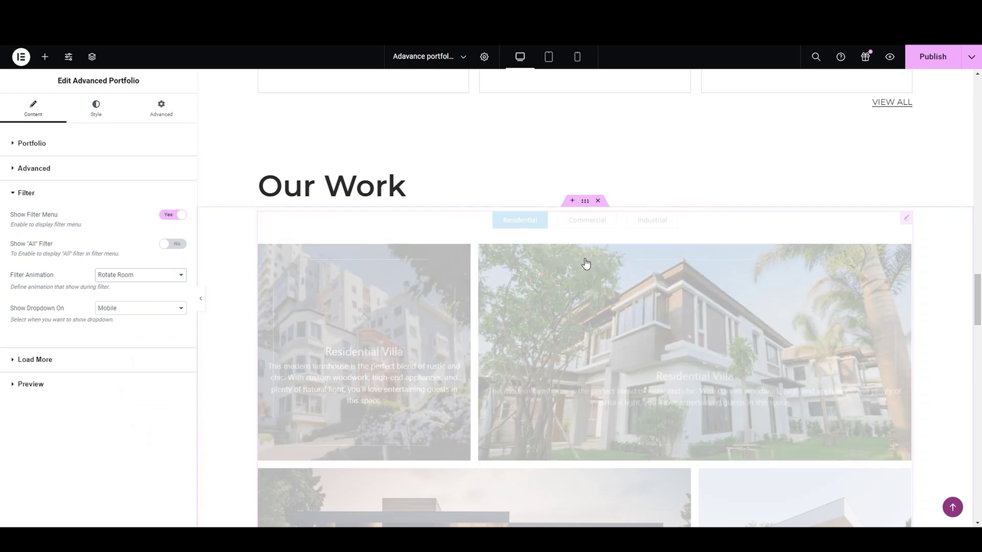
left_click(599, 220)
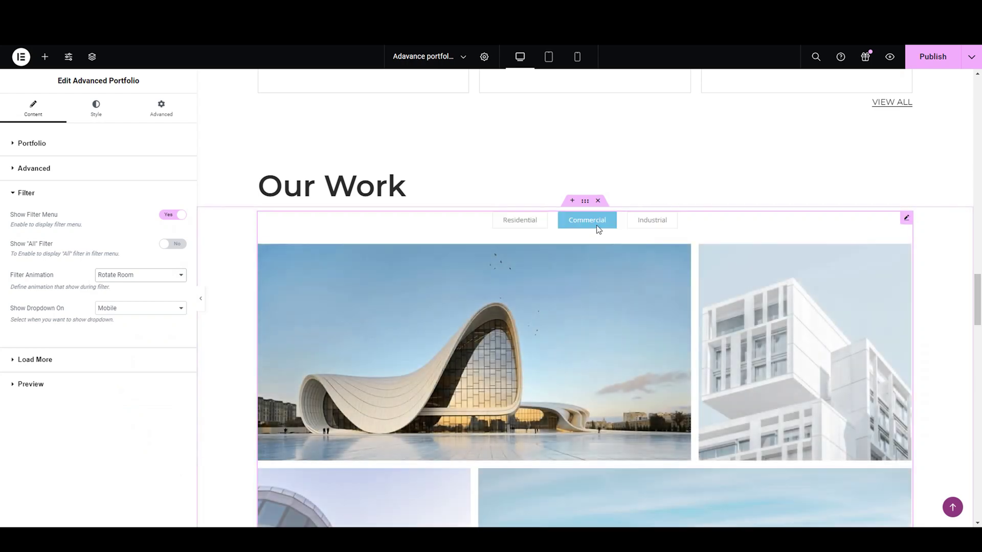
left_click(597, 227)
left_click(629, 220)
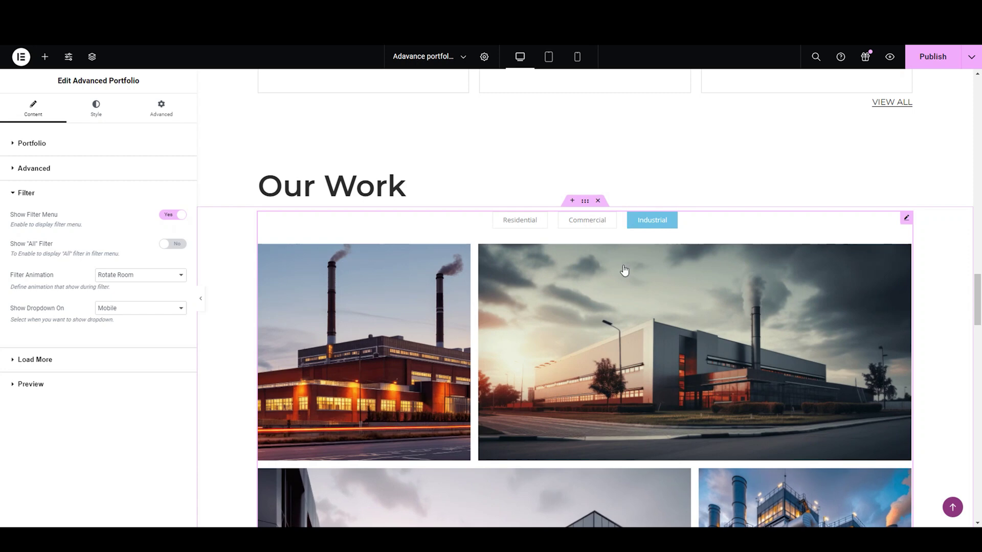
- Try the Sequentially filter animation and preview it on the Commercial, Residential and Industrial filters
left_click(124, 275)
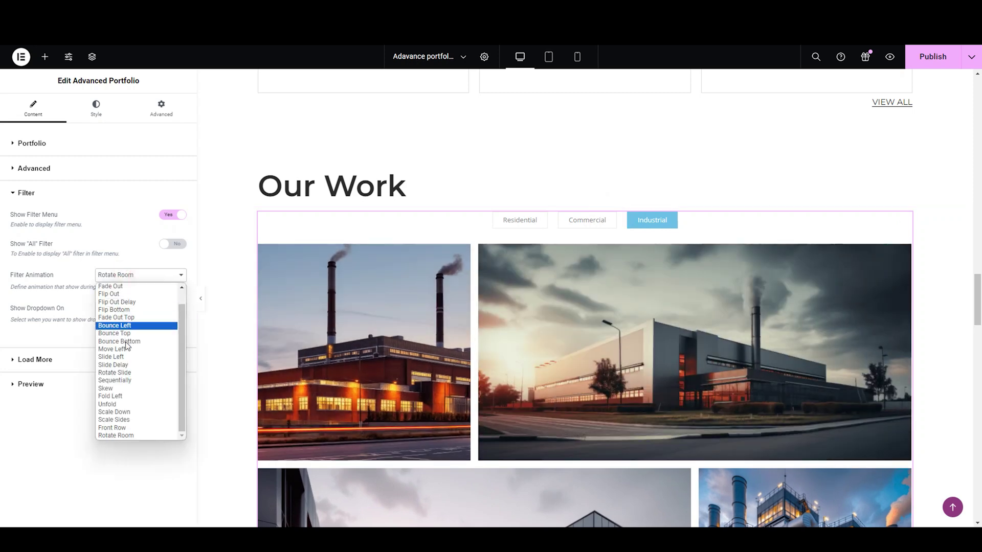
left_click(128, 381)
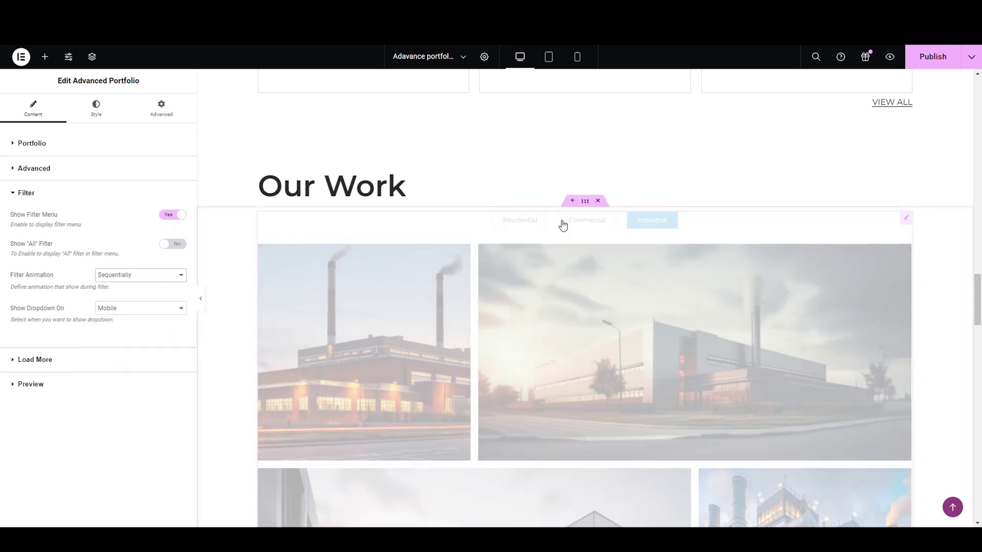
left_click(561, 221)
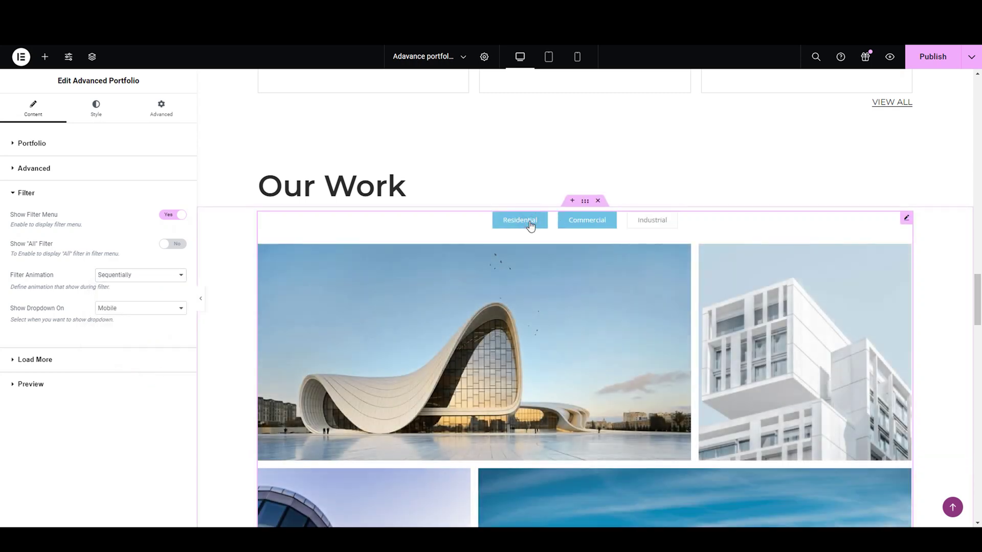
left_click(520, 224)
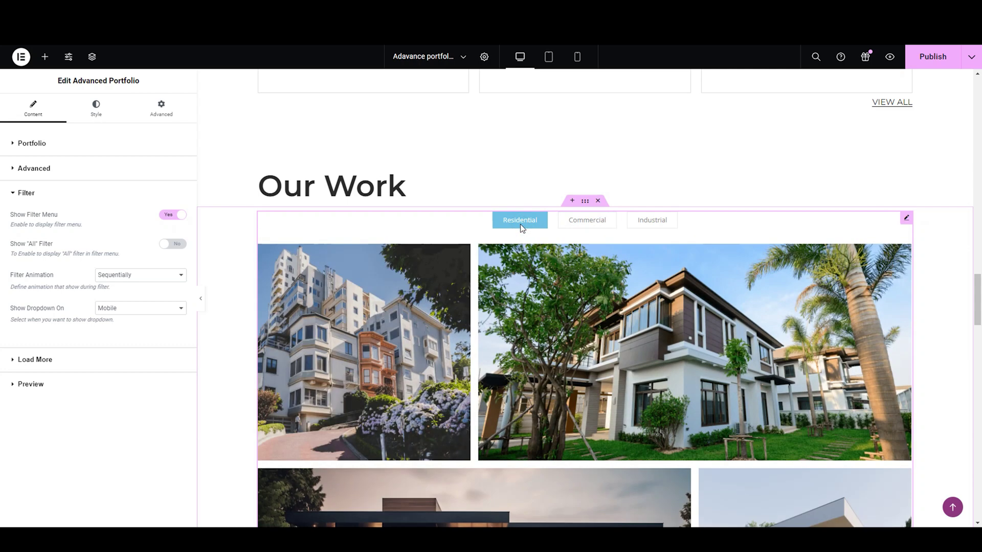
left_click(658, 221)
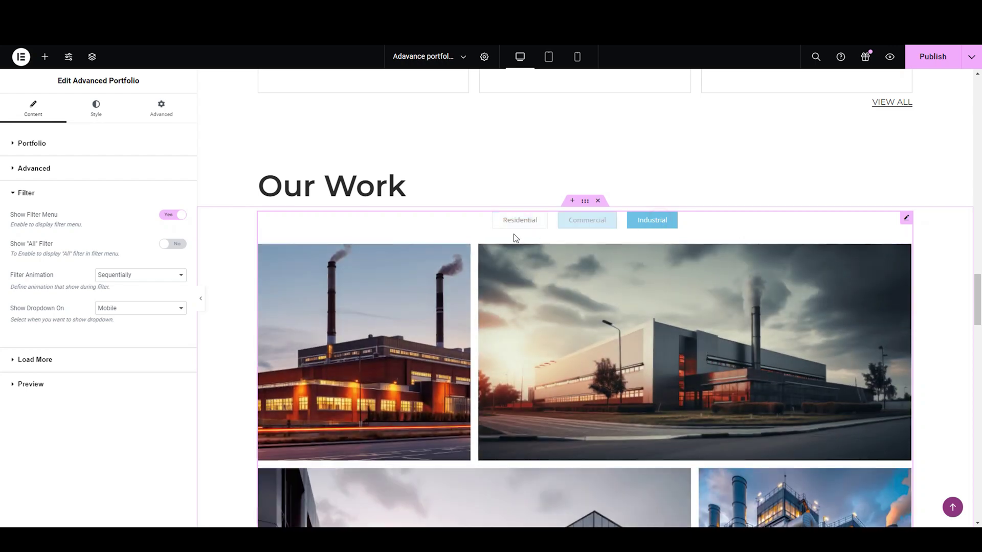
- Set the filter animation to Bounce Left and preview it on the Commercial and Industrial filters
left_click(179, 276)
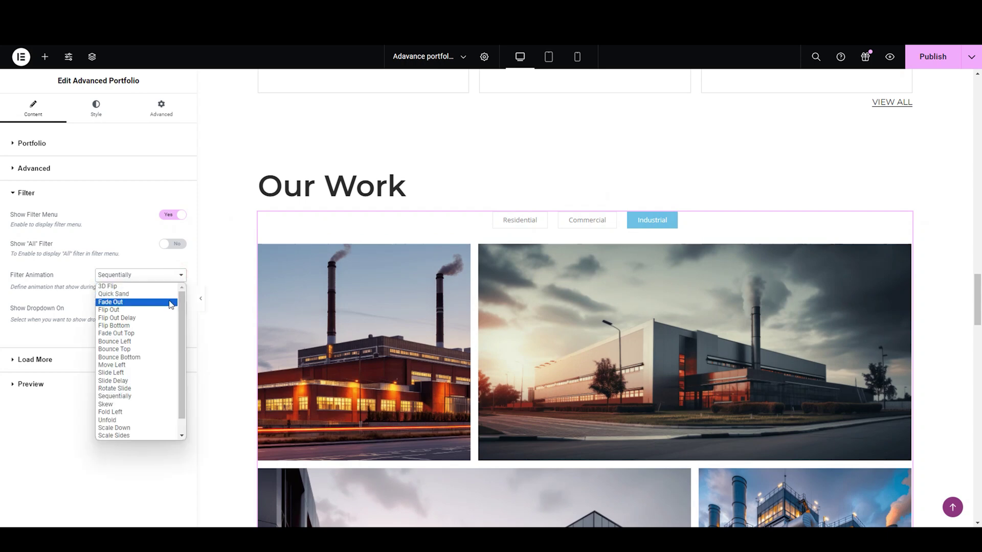
left_click(147, 341)
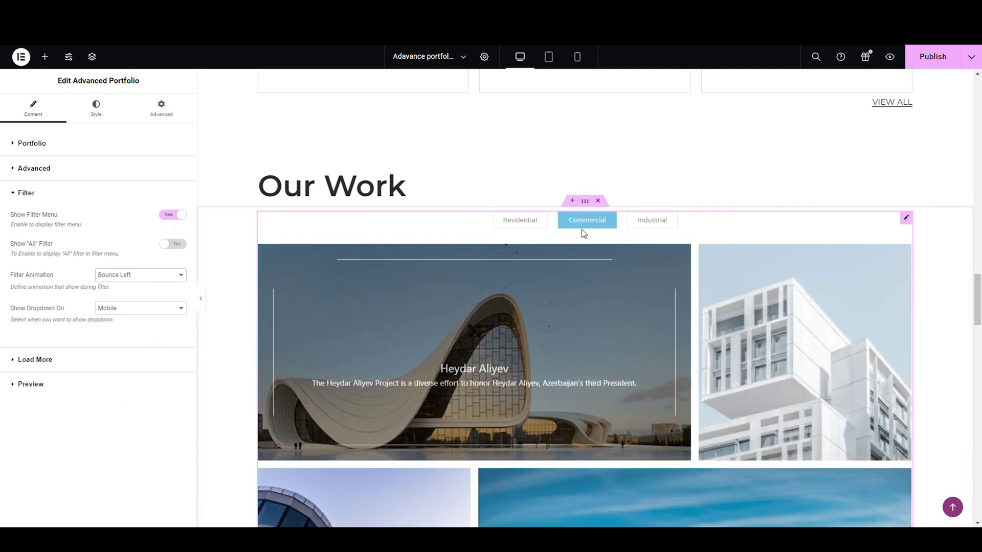
left_click(641, 220)
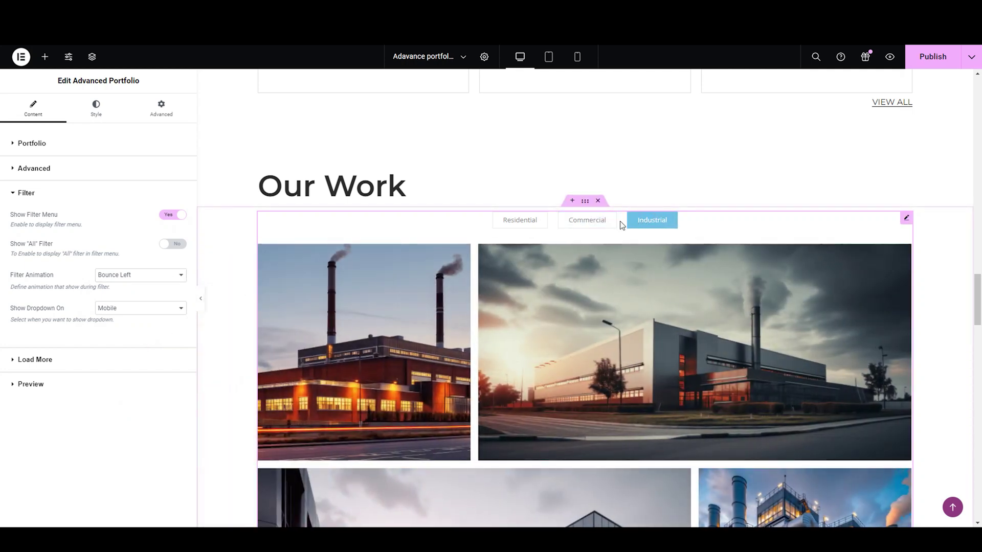
- Set the portfolio's filter menu to show as a dropdown on Tablet & Mobile
left_click(123, 308)
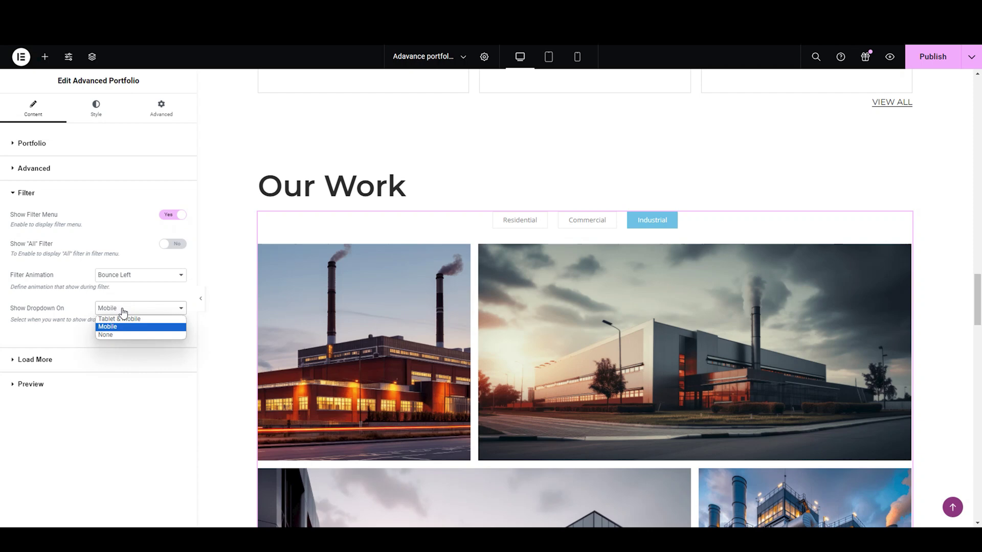
left_click(123, 310)
left_click(123, 310)
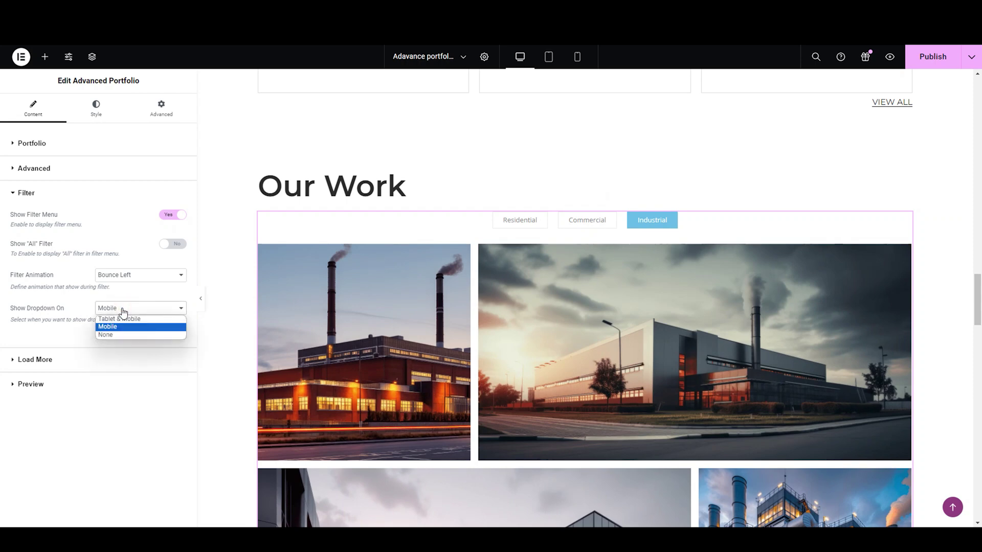
left_click(123, 311)
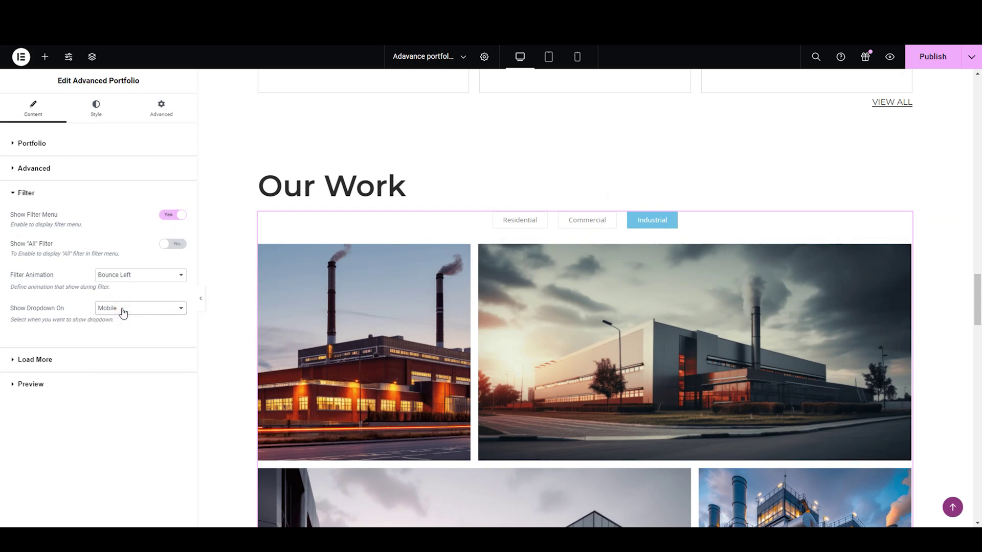
left_click(123, 311)
left_click(122, 318)
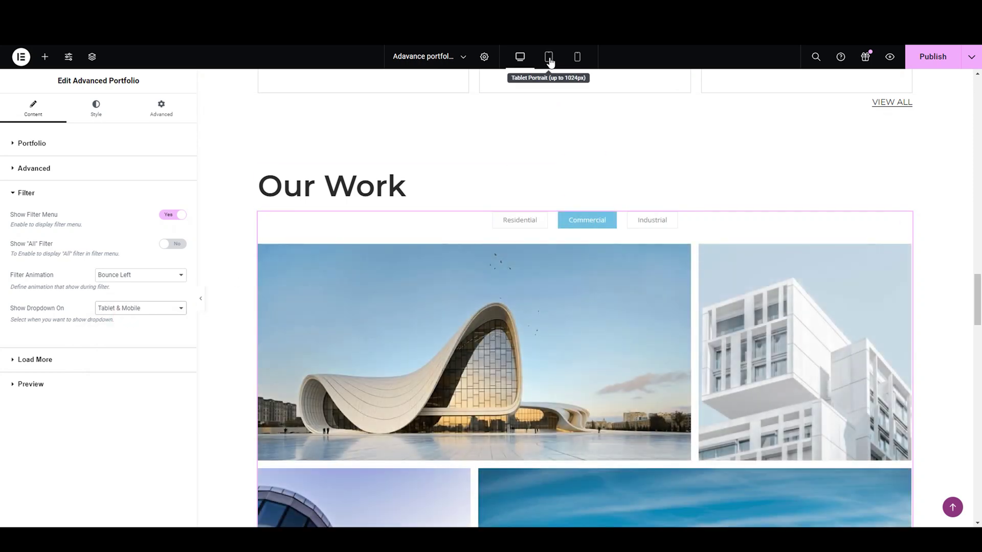
- Preview the expanded filter dropdown above the Our Work portfolio in the tablet and mobile layouts
left_click(549, 57)
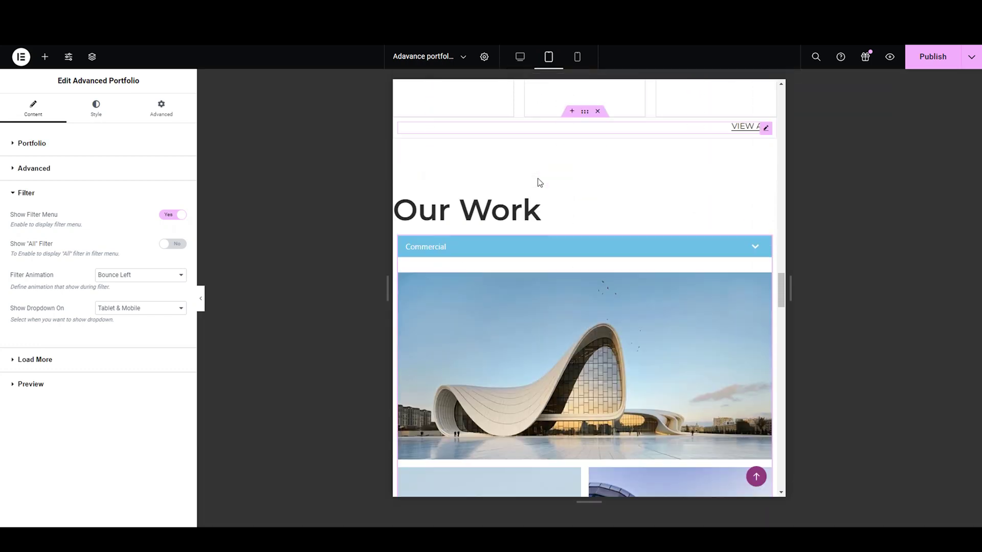
left_click(538, 201)
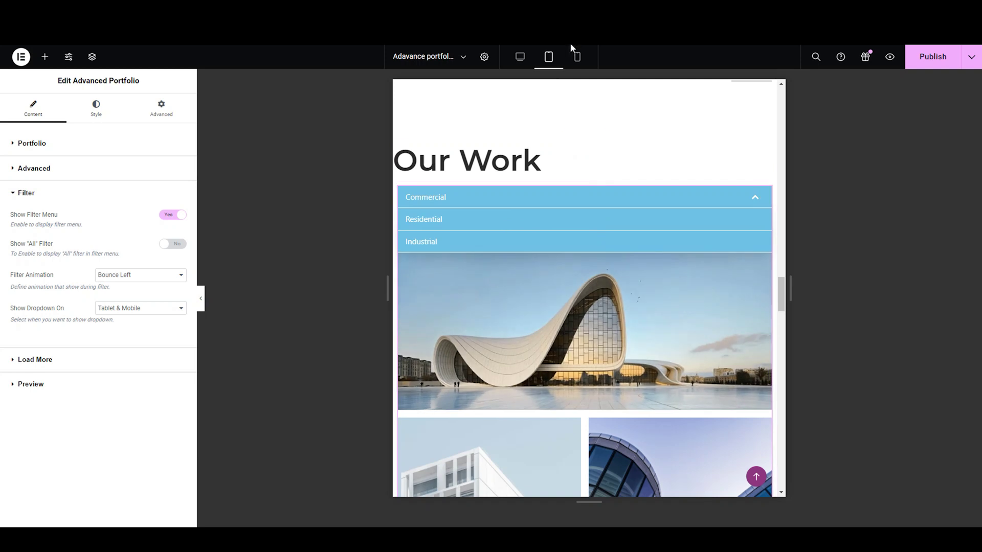
left_click(578, 59)
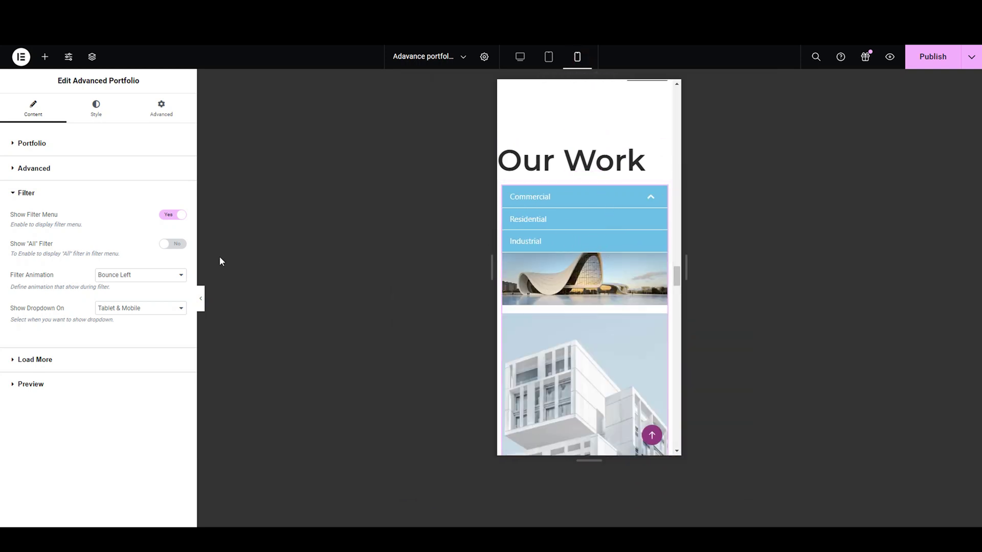
- Try the None option for the filter dropdown in the mobile preview and restore it to Tablet & Mobile
left_click(168, 308)
left_click(158, 336)
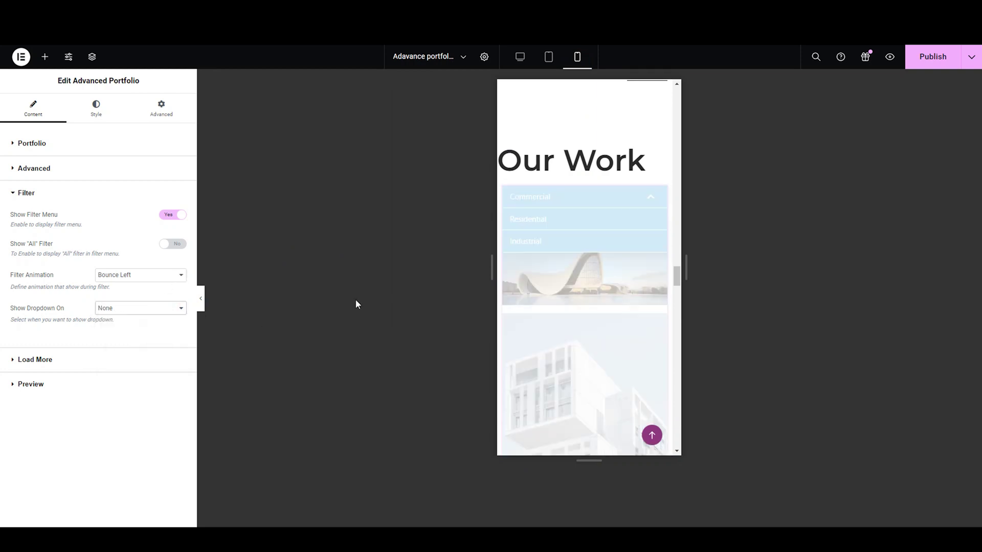
left_click(592, 188)
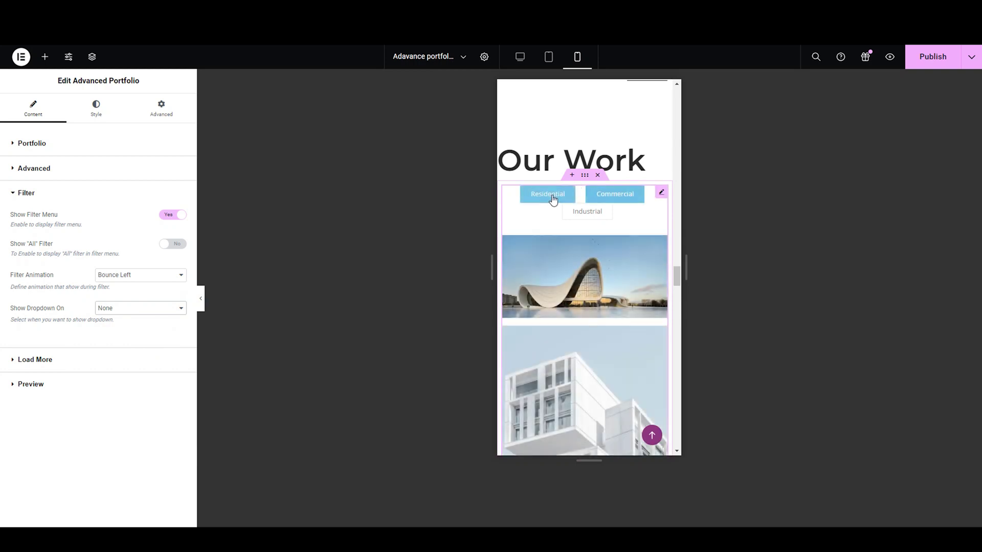
left_click(161, 309)
left_click(163, 319)
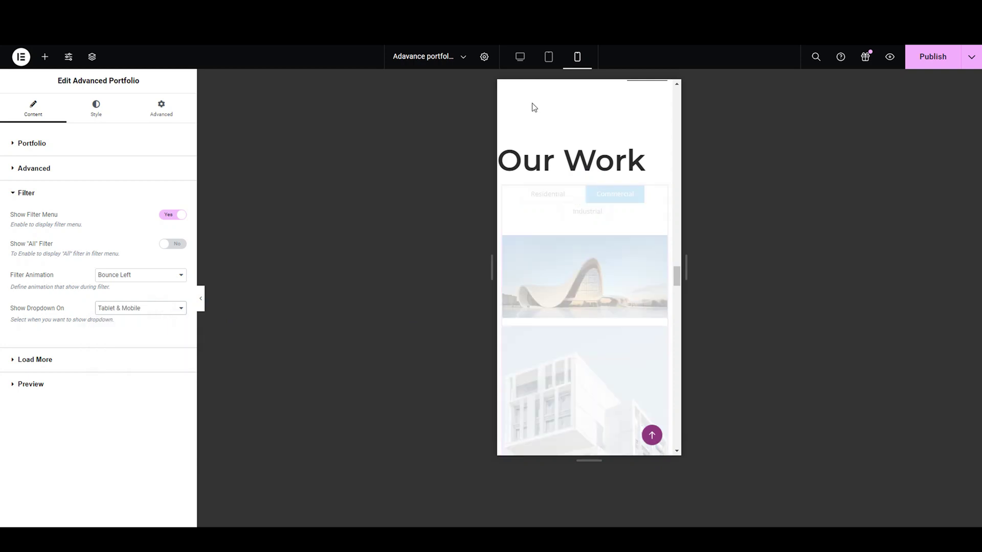
- Check the portfolio in the tablet layout and return to the desktop layout at the Our Work section
left_click(550, 57)
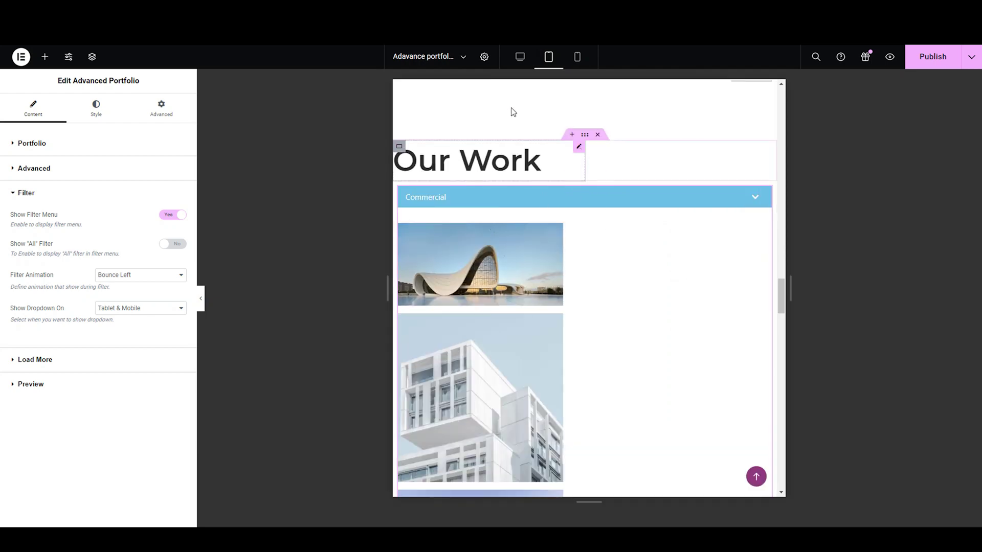
left_click(520, 58)
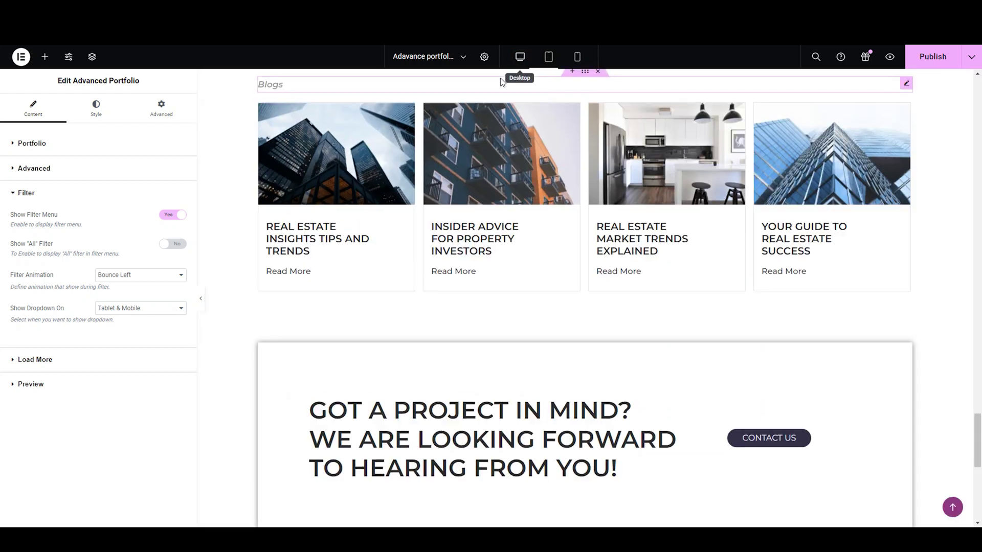
scroll(582, 328, "down", 3)
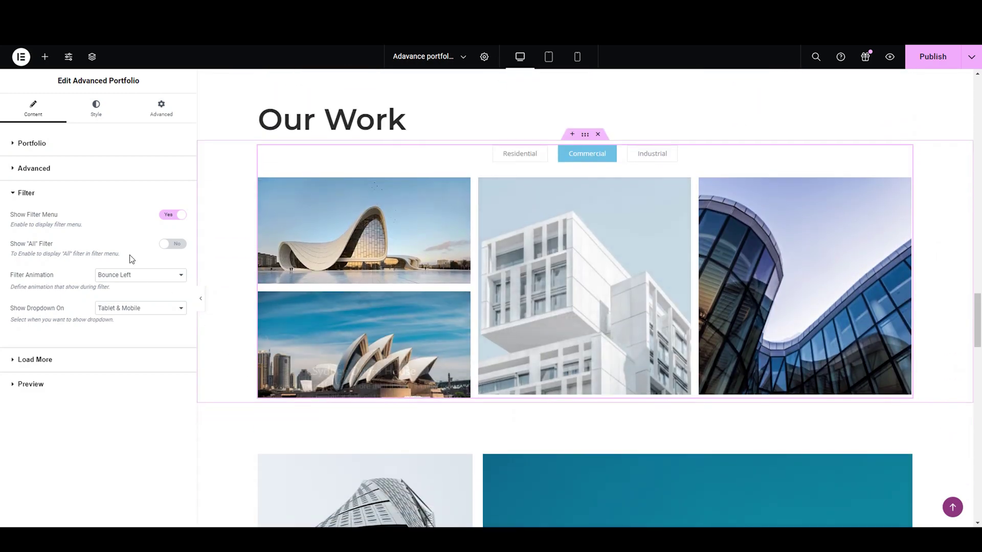
- Close the Filter settings and set the portfolio's Load More option to Click
left_click(79, 194)
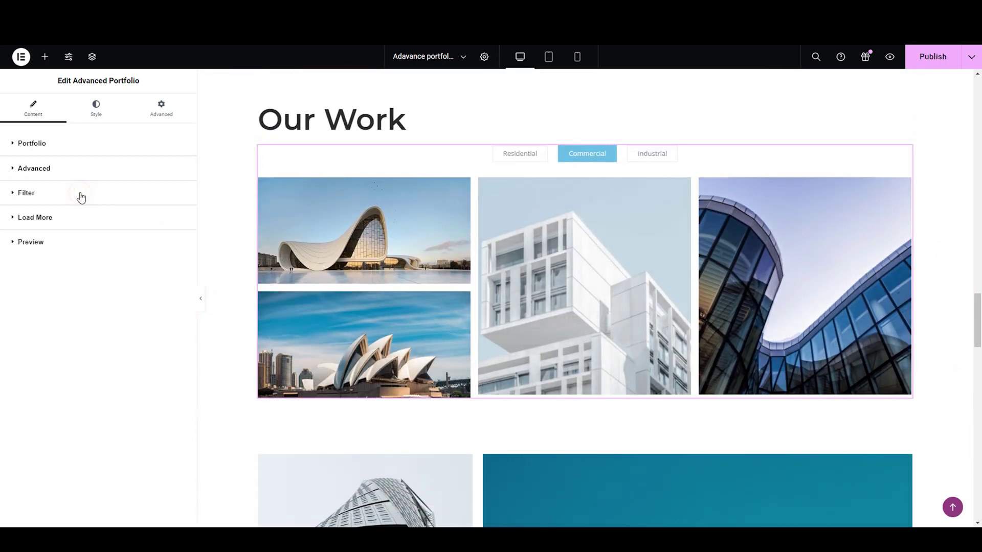
left_click(85, 228)
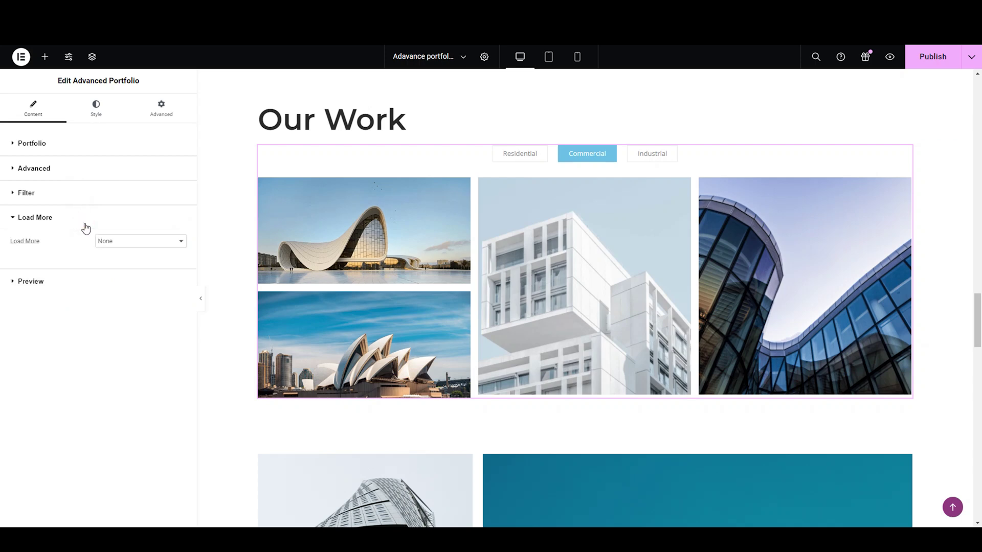
left_click(125, 246)
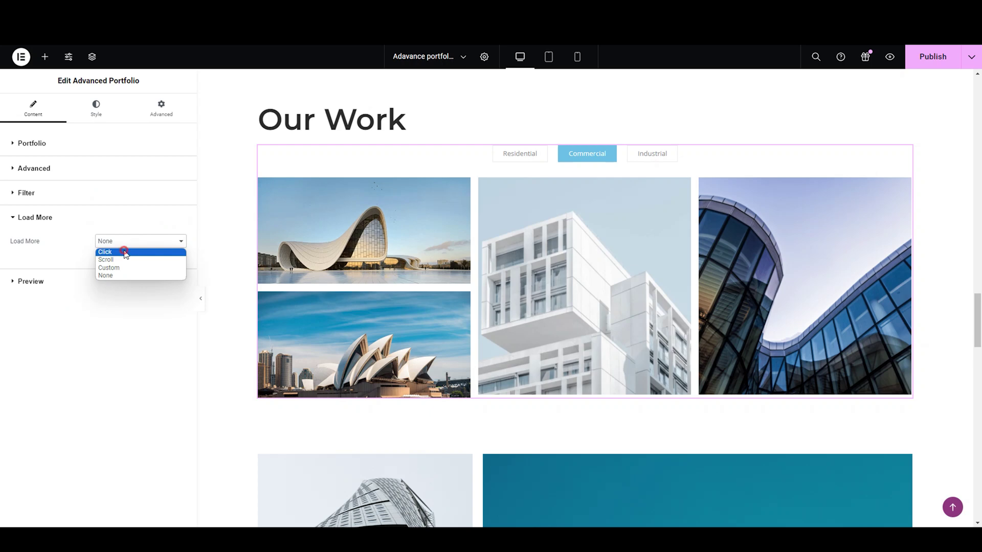
left_click(125, 253)
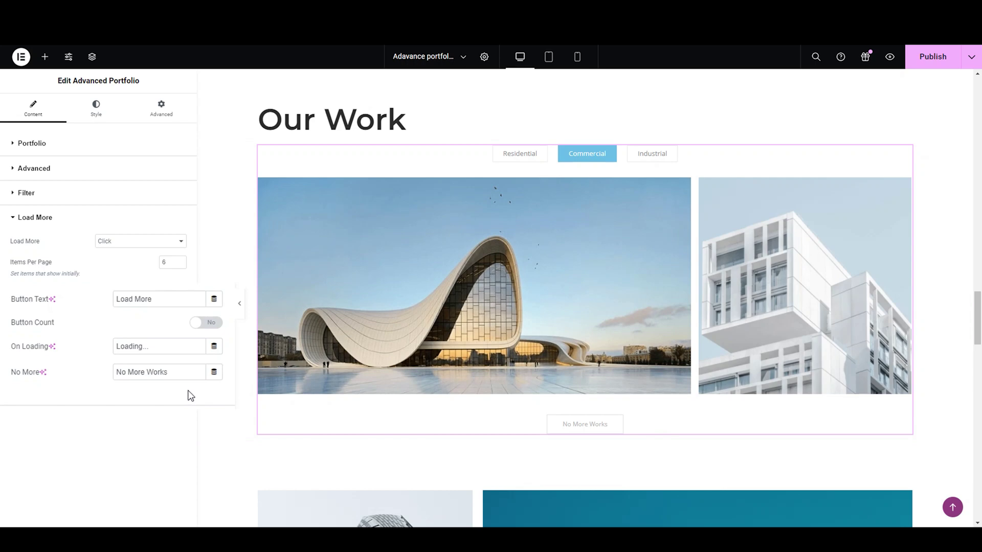
- Change the portfolio's Load More option and close the Load More settings
left_click(179, 373)
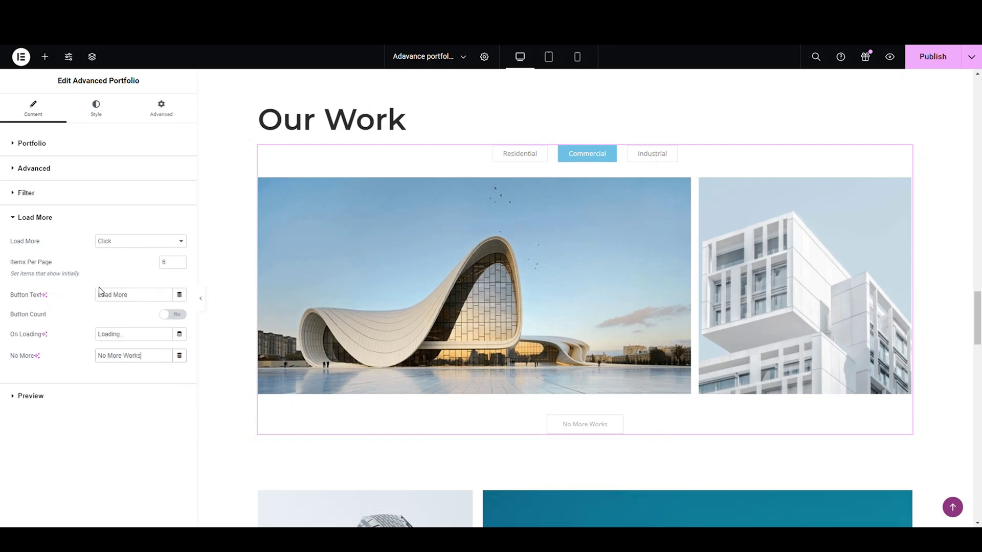
left_click(145, 244)
left_click(134, 277)
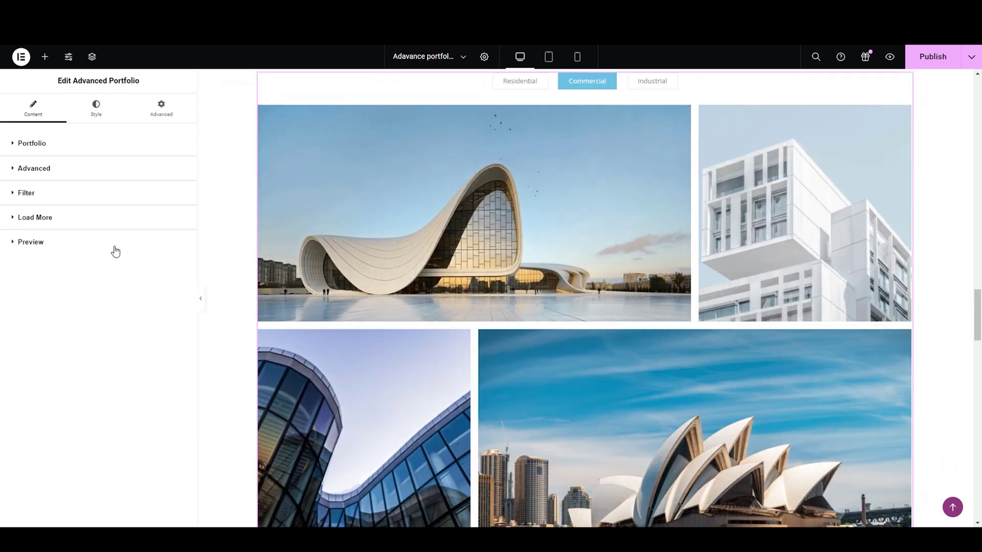
- Open the portfolio's Preview settings and keep the Preview Type as Popup
left_click(115, 251)
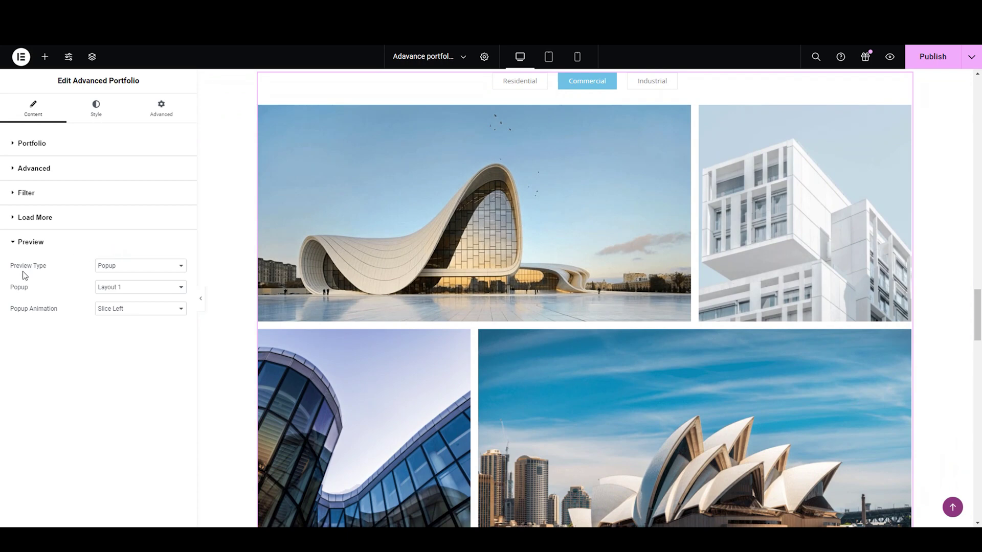
left_click(158, 267)
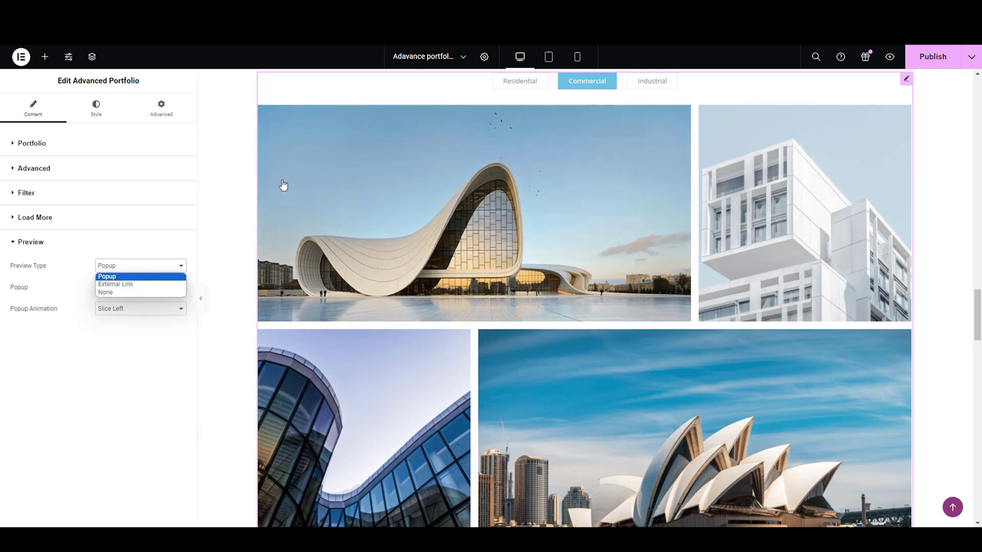
left_click(125, 280)
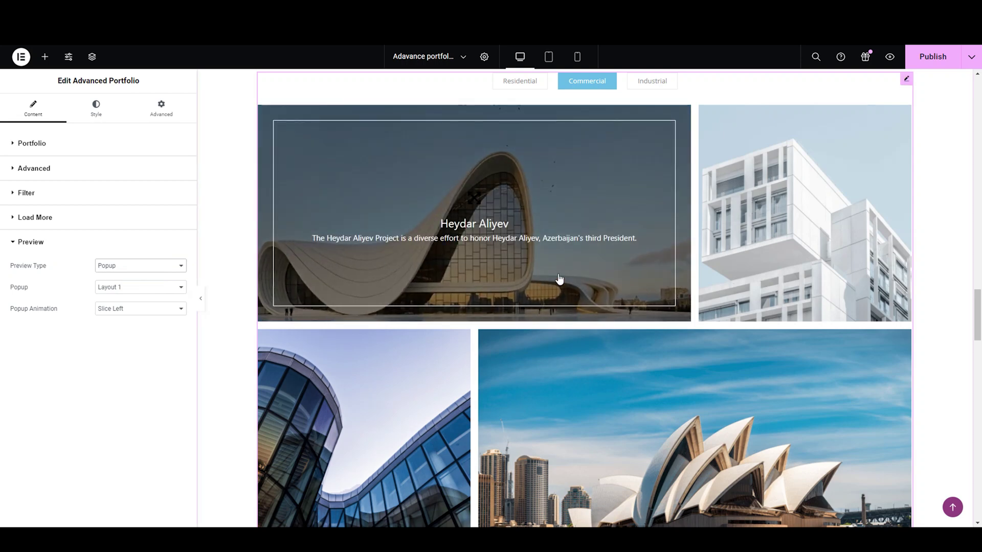
- View the Heydar Aliyev project's popup down to the Modern Black Box section and close it
left_click(487, 245)
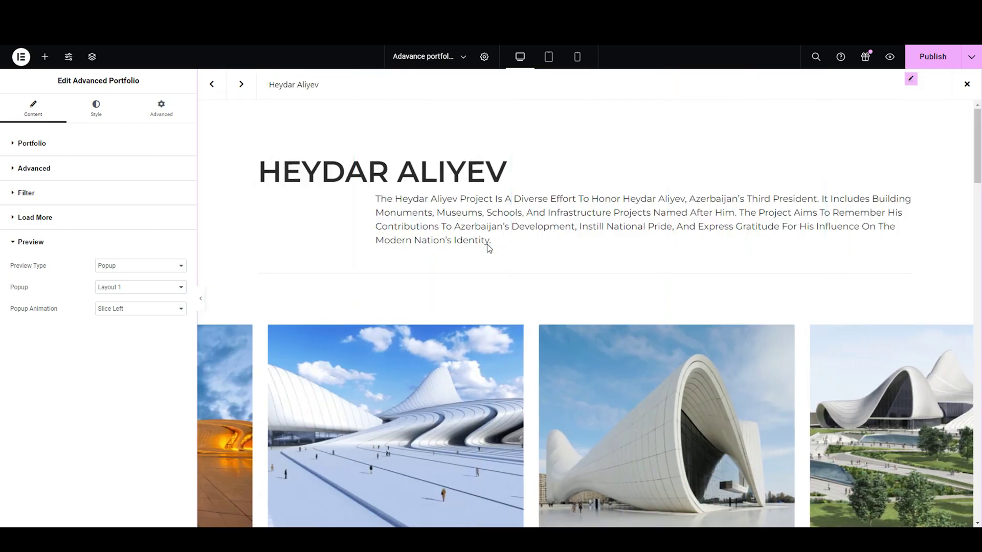
scroll(487, 246, "down", 5)
scroll(488, 248, "down", 5)
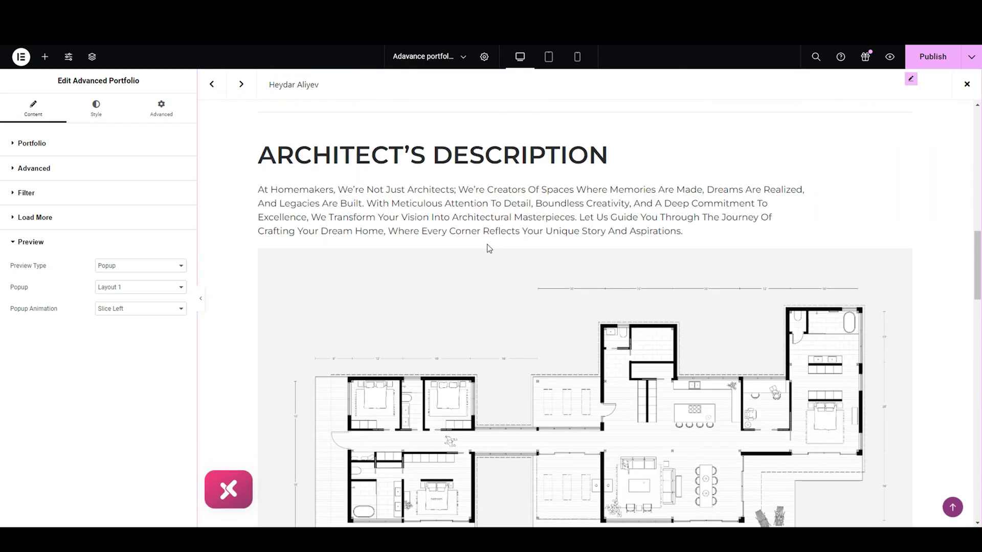
scroll(487, 248, "down", 8)
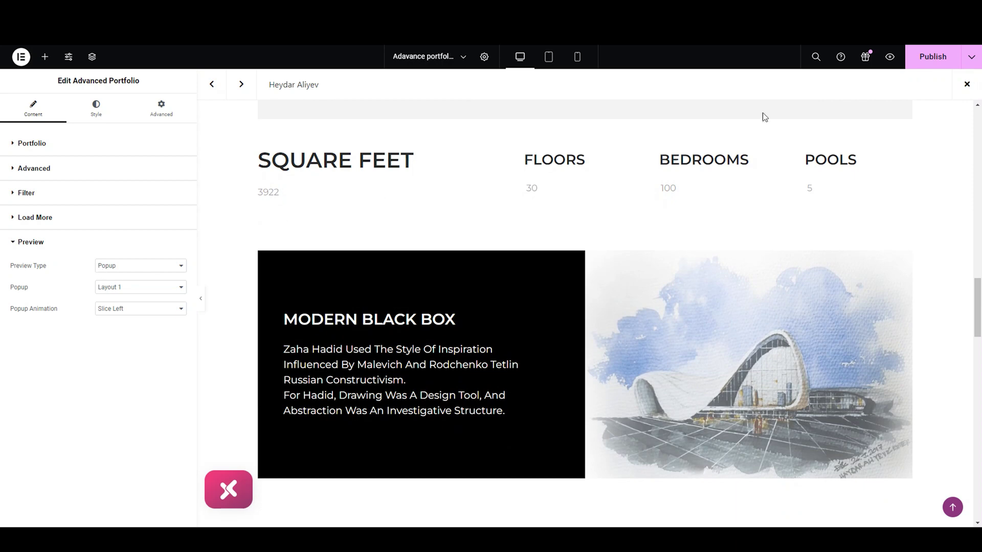
left_click(965, 83)
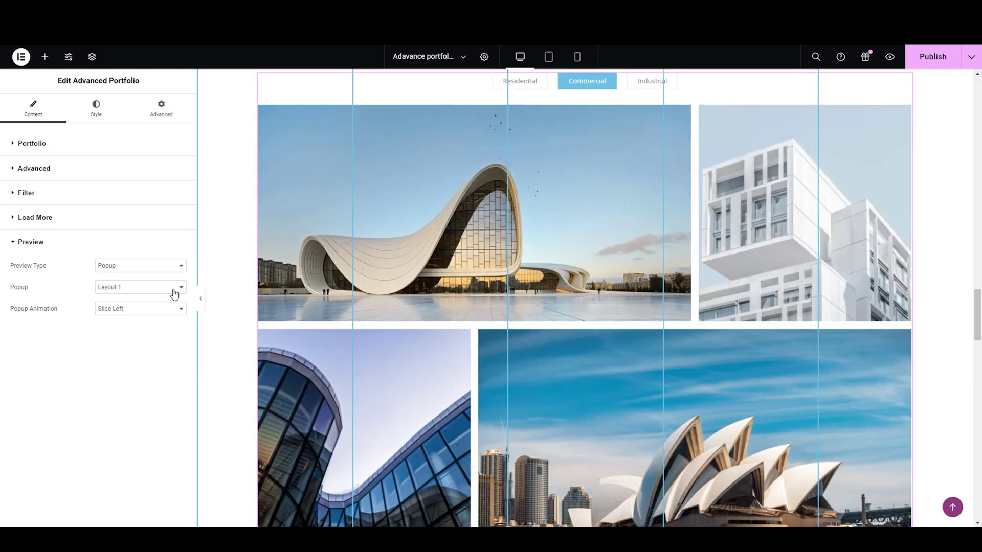
- Try Layout 4 for the portfolio popup and view it on the Heydar Aliyev project
left_click(174, 292)
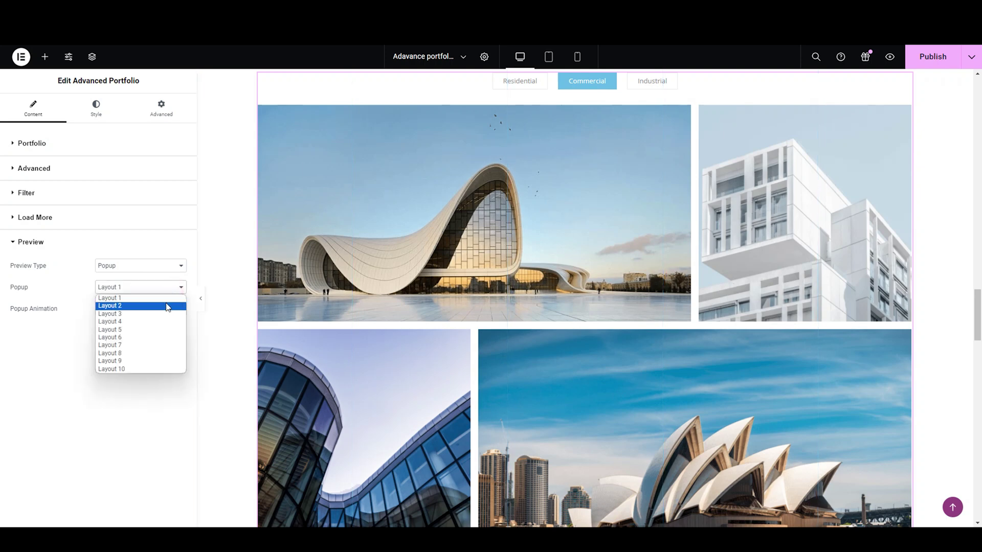
left_click(162, 322)
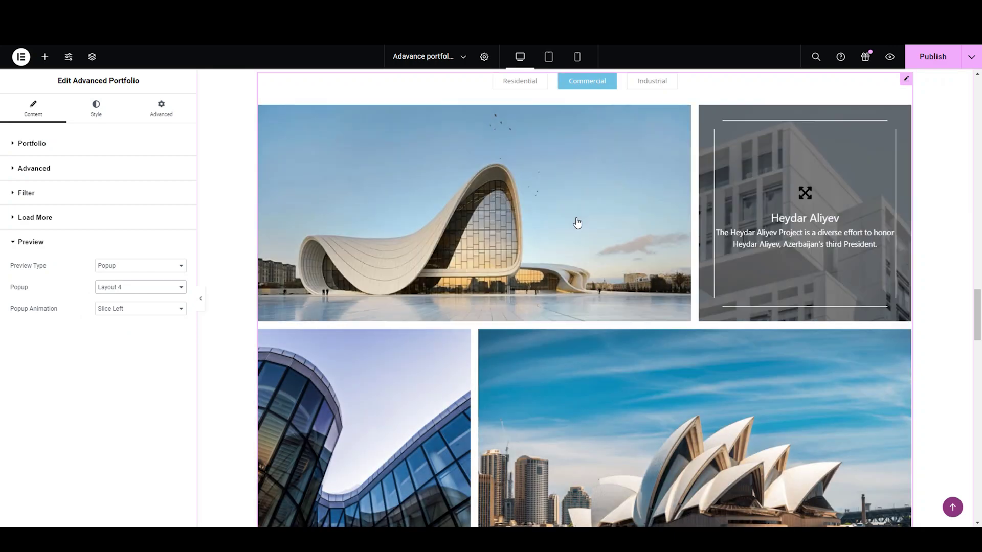
left_click(577, 223)
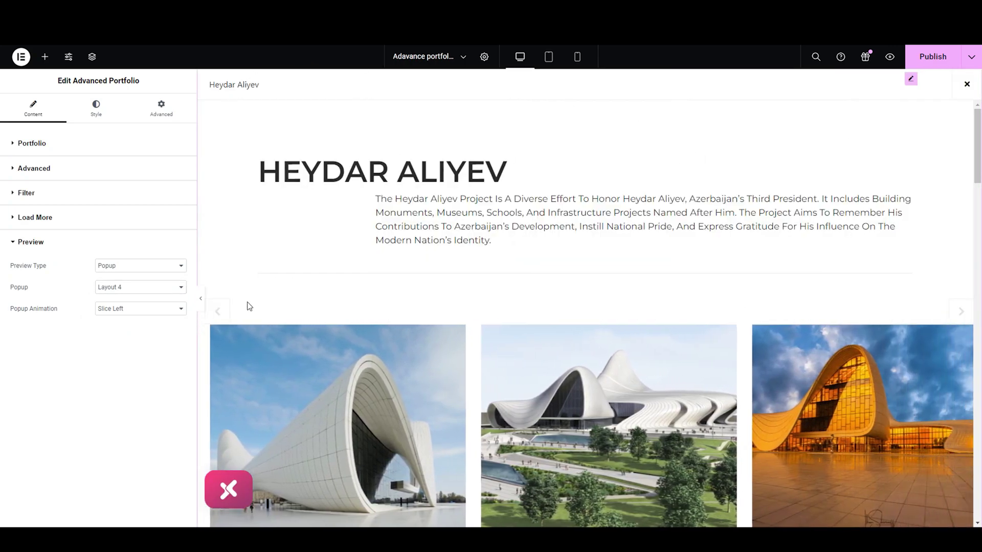
- Try Layout 8 for the portfolio popup and look through the Heydar Aliyev project in it
left_click(142, 287)
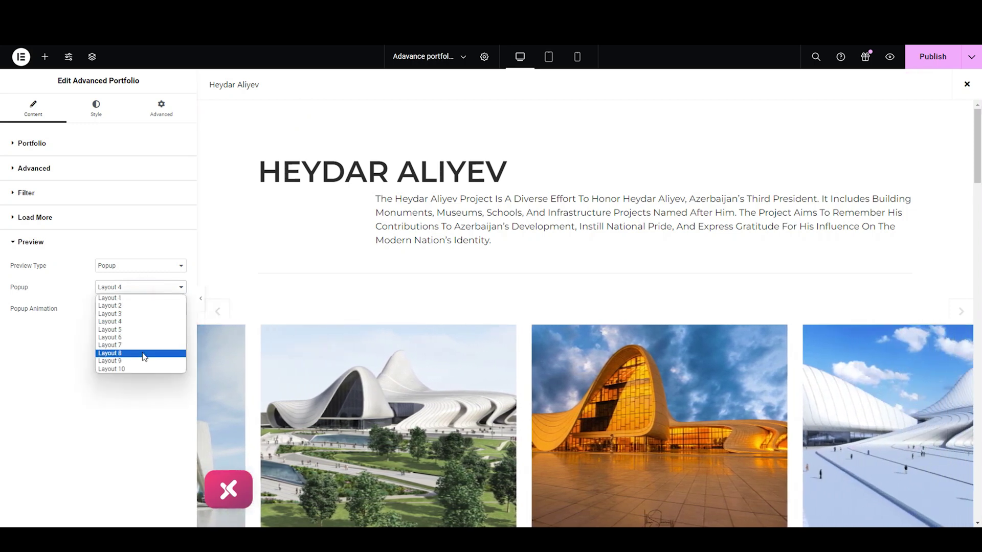
left_click(143, 354)
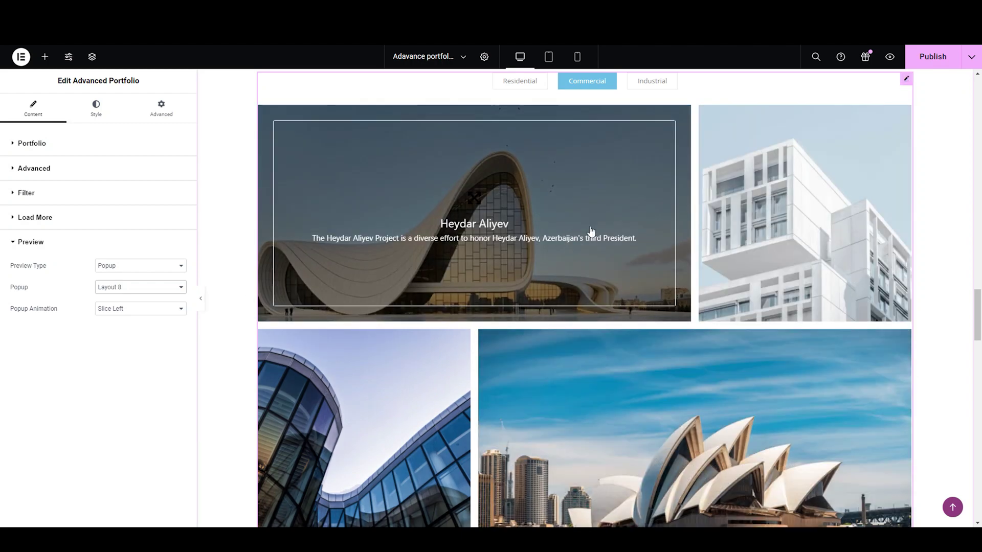
left_click(590, 229)
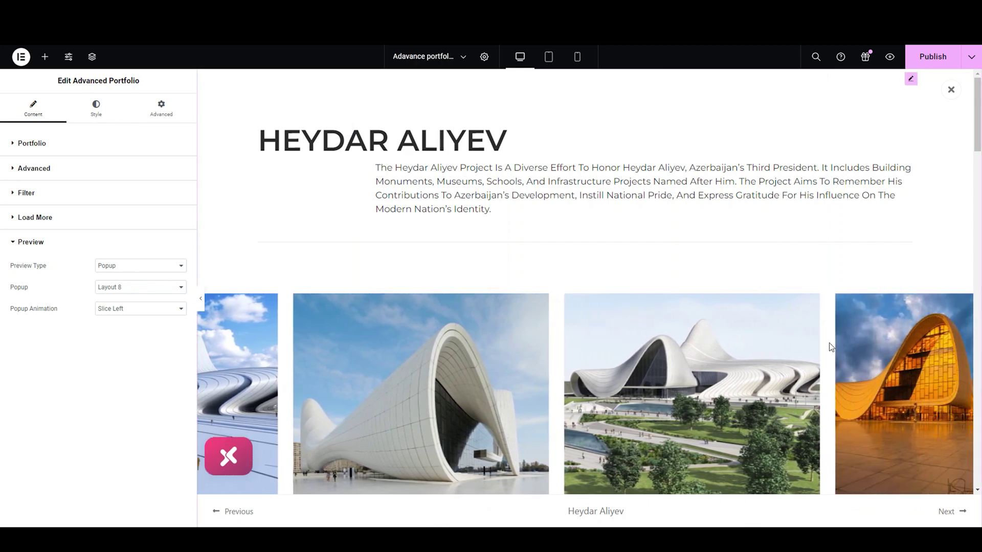
scroll(825, 343, "down", 3)
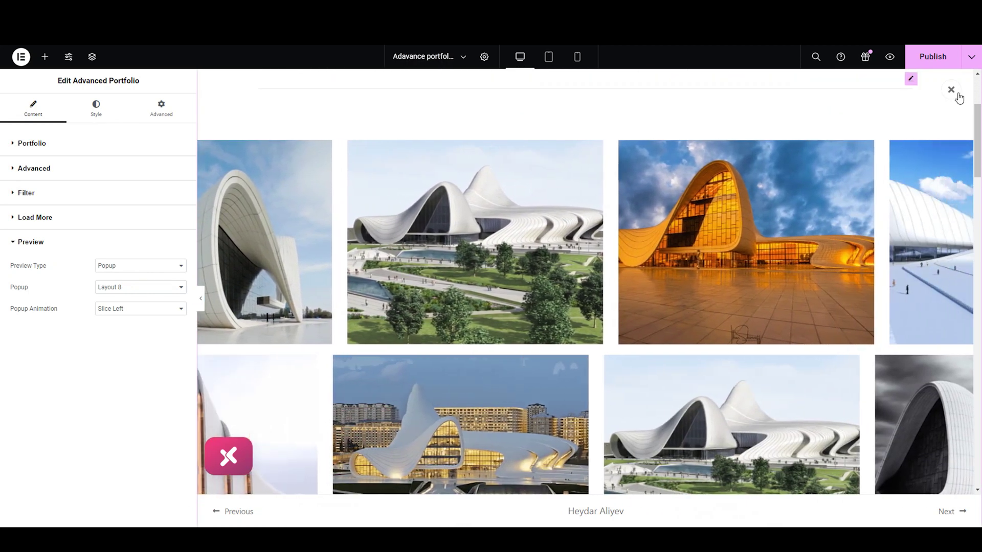
scroll(367, 208, "up", 3)
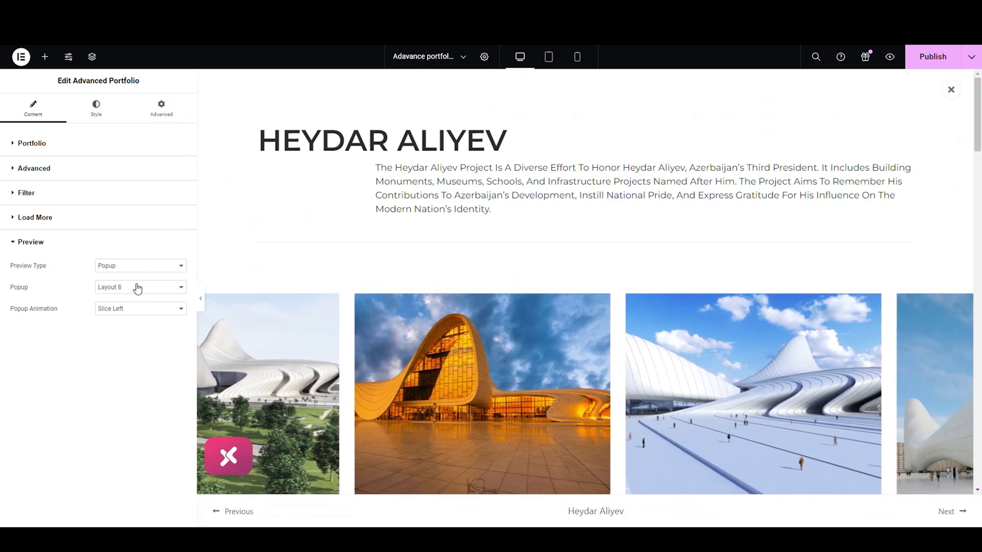
- Try Layout 10 for the portfolio popup and look through the Heydar Aliyev project down to the architect's description
left_click(136, 287)
left_click(117, 370)
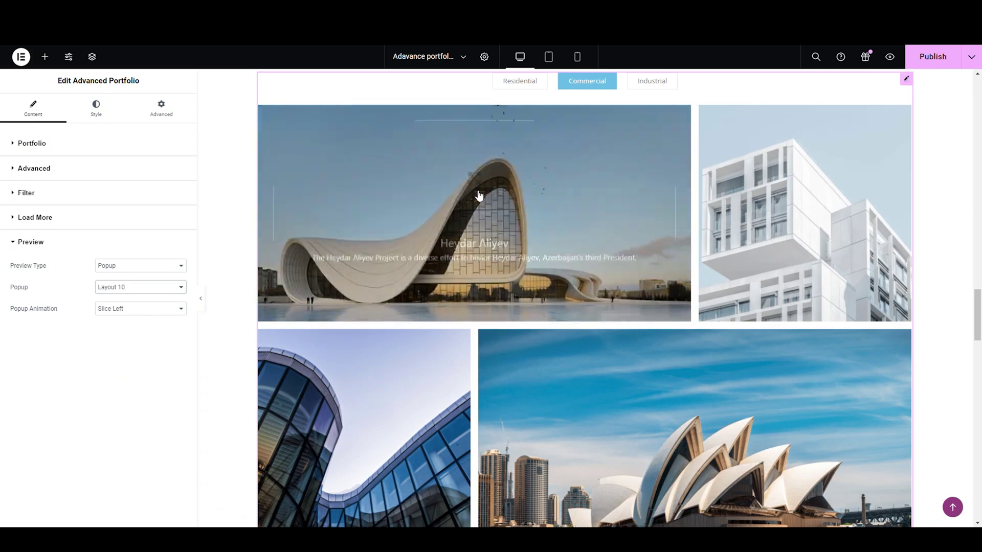
left_click(647, 191)
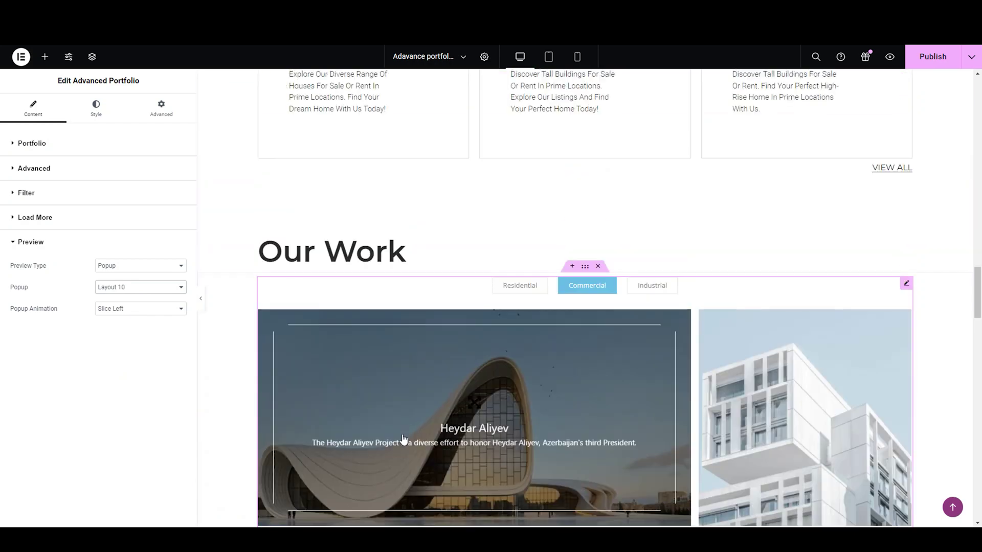
scroll(391, 266, "down", 10)
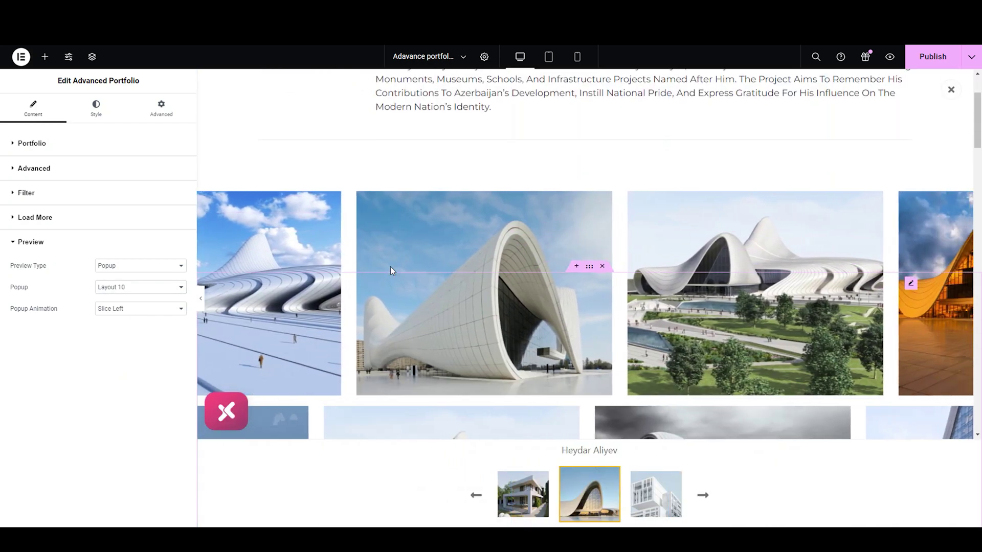
scroll(391, 266, "down", 4)
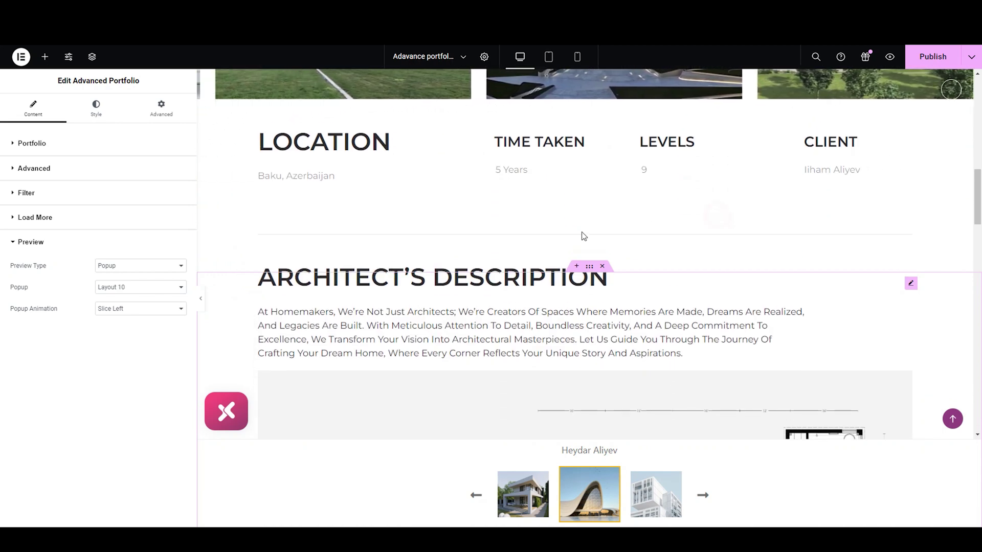
- Set the popup back to Layout 1 and return to the Our Work portfolio
left_click(138, 284)
left_click(137, 297)
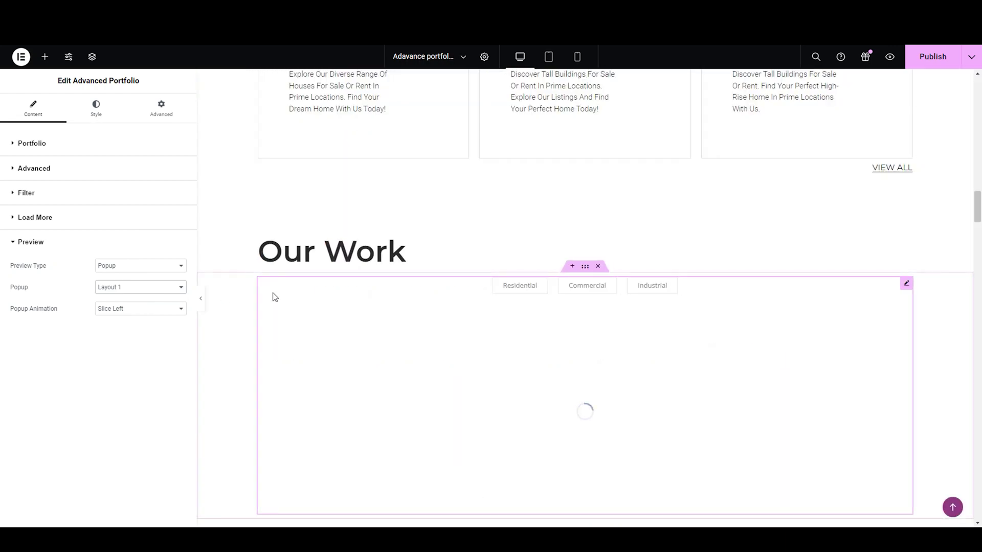
scroll(481, 274, "down", 4)
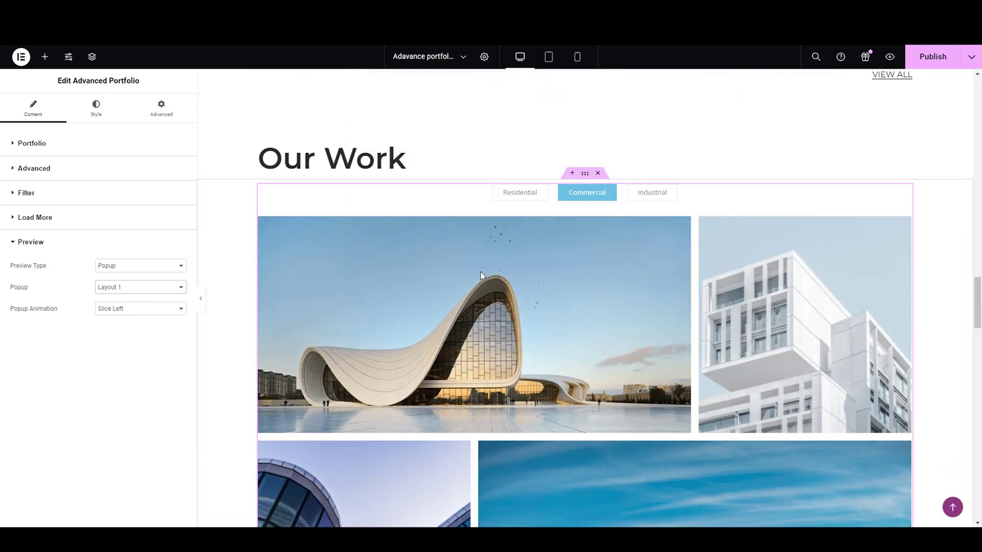
scroll(481, 277, "up", 1)
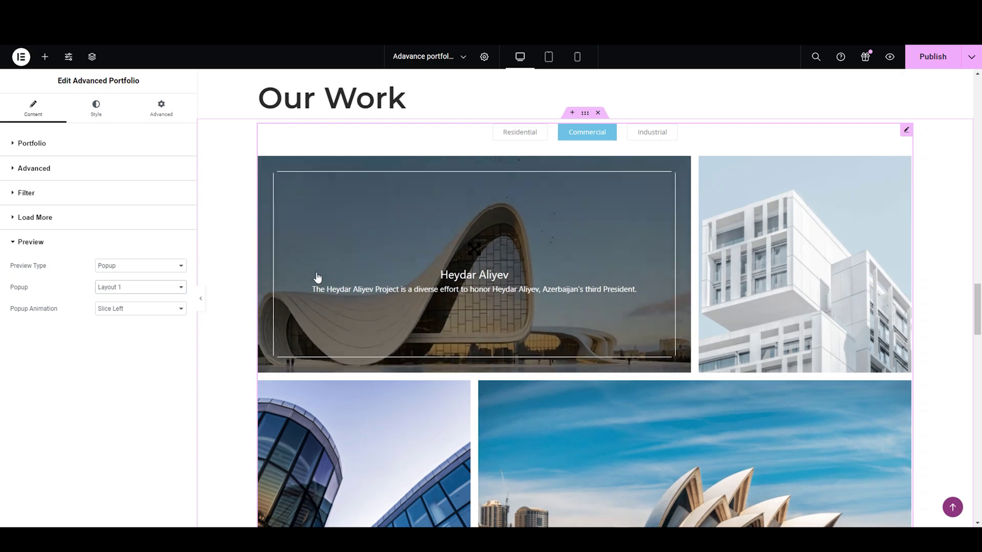
- Try the Slot Bottom popup animation by opening the Heydar Aliyev project
left_click(152, 310)
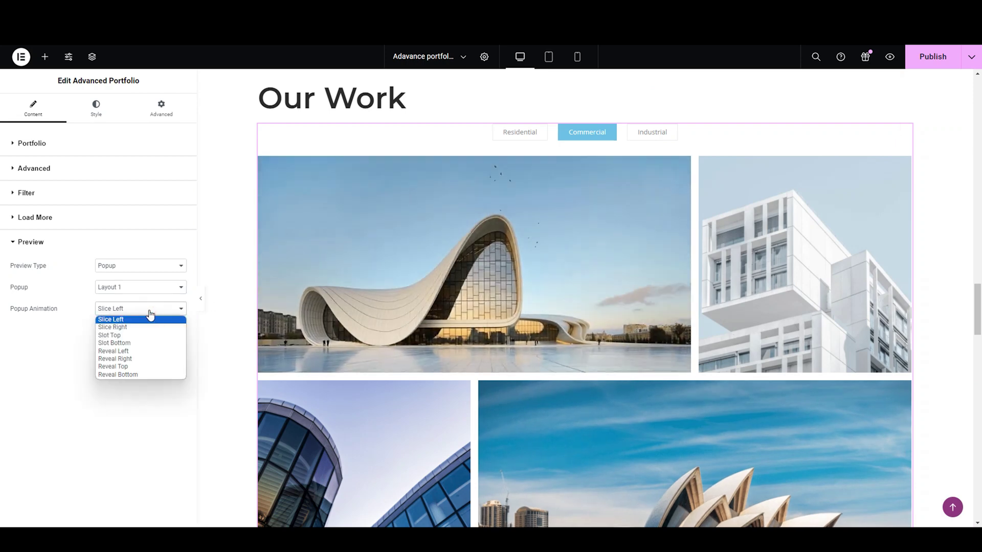
left_click(153, 344)
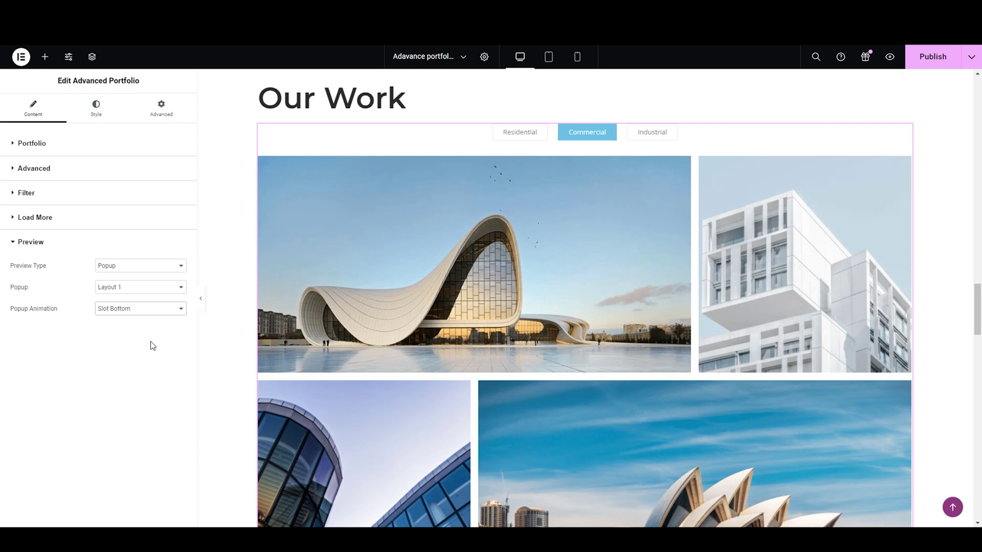
left_click(465, 247)
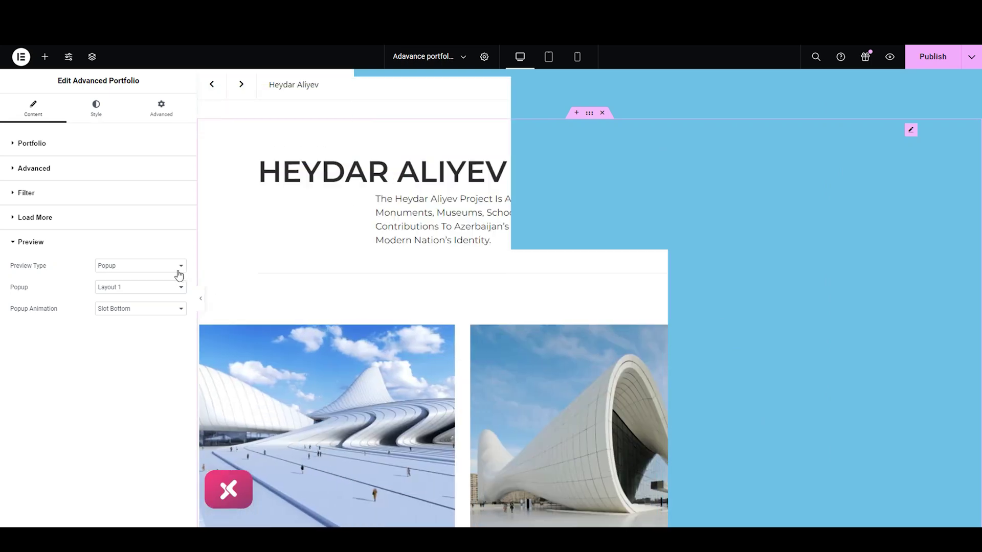
- Set the popup animation to Reveal Right, preview it on the Heydar Aliyev project, and close the popup and the Preview settings
left_click(156, 312)
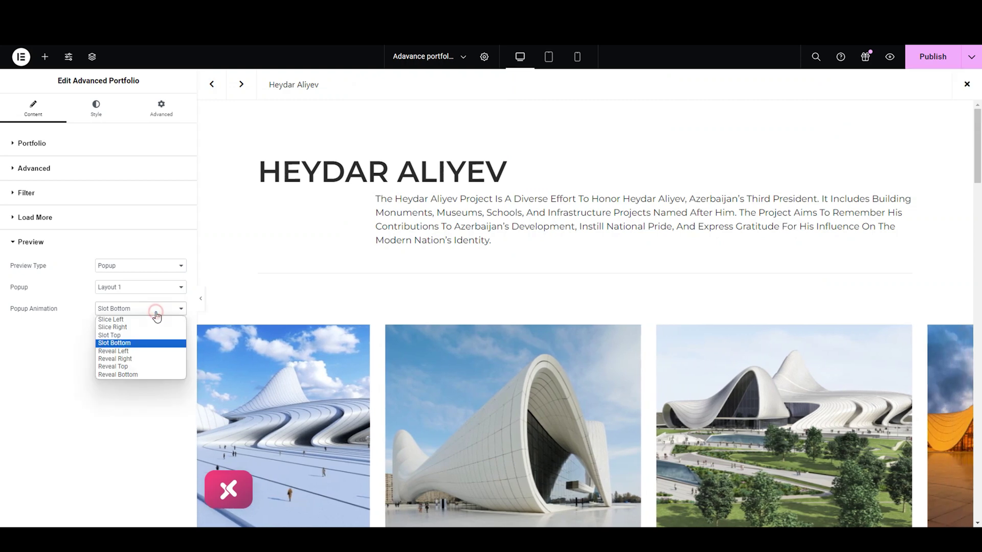
left_click(148, 359)
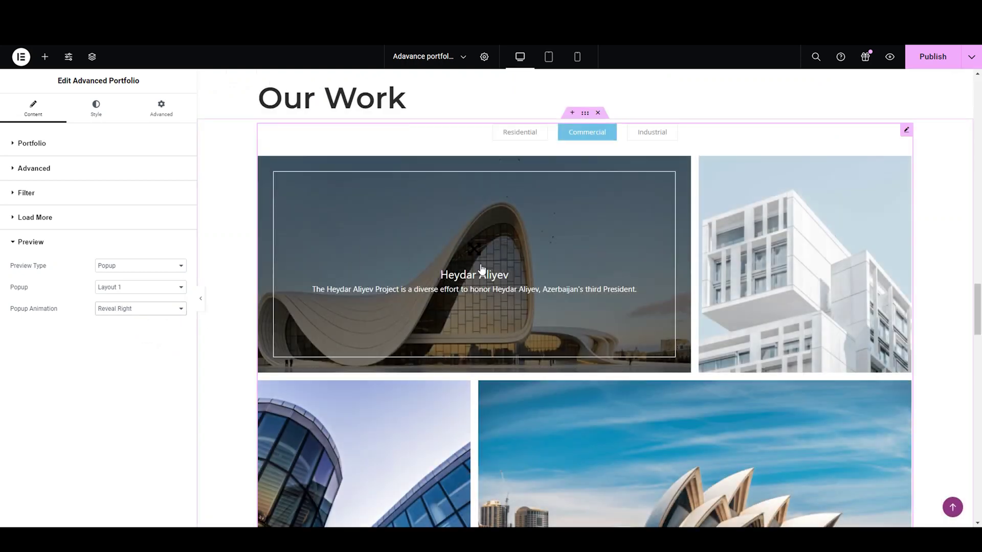
left_click(481, 265)
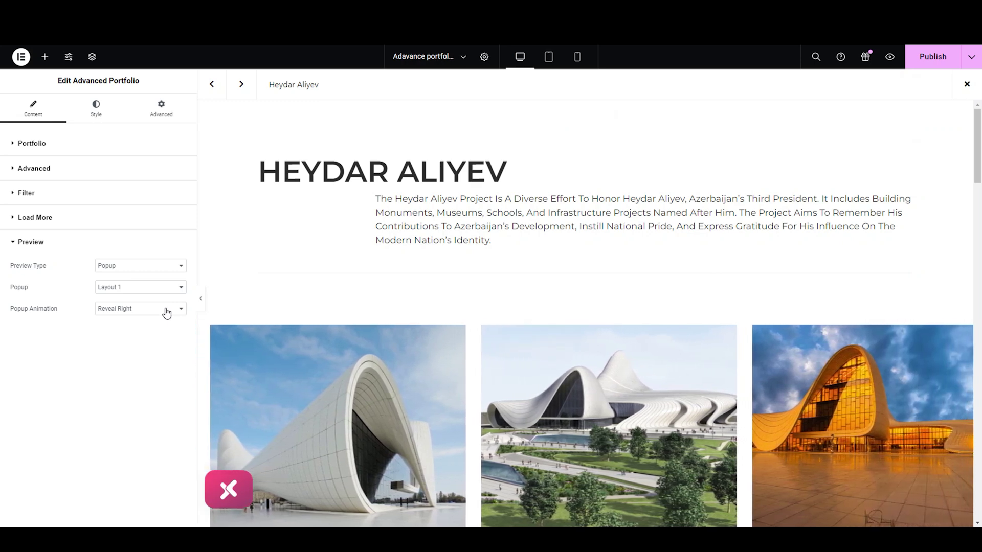
left_click(64, 246)
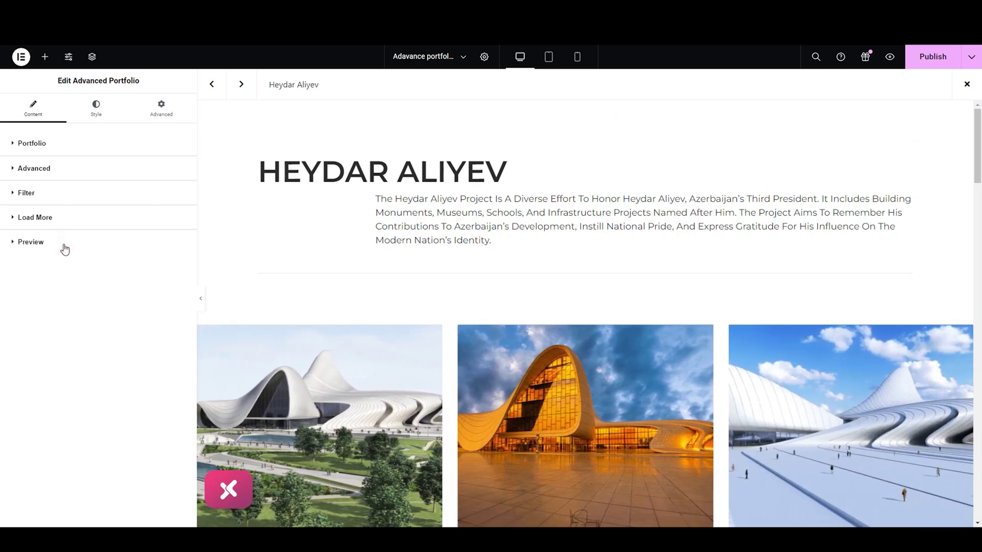
left_click(966, 85)
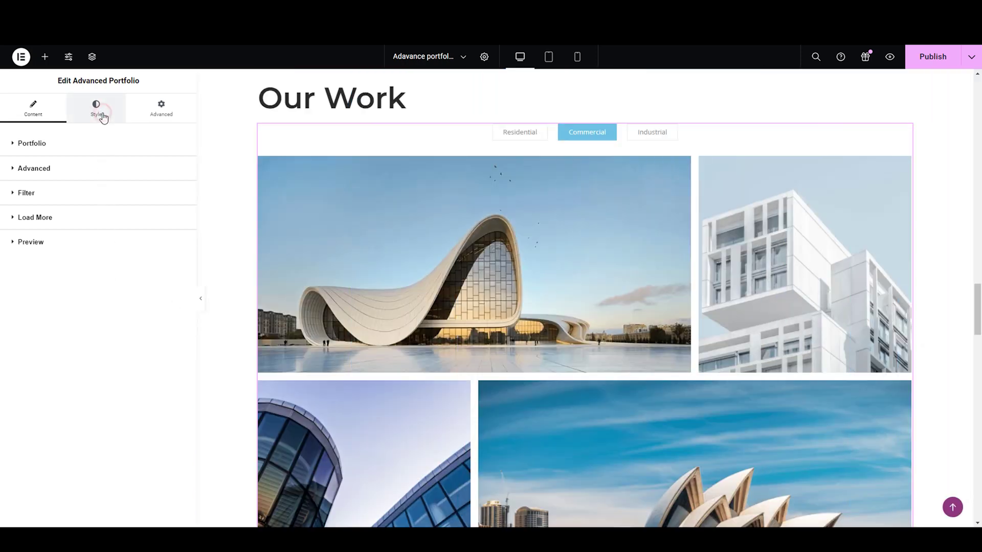
- Set the portfolio overlay's Hover Effect style to Zoom Center Bottom
left_click(101, 116)
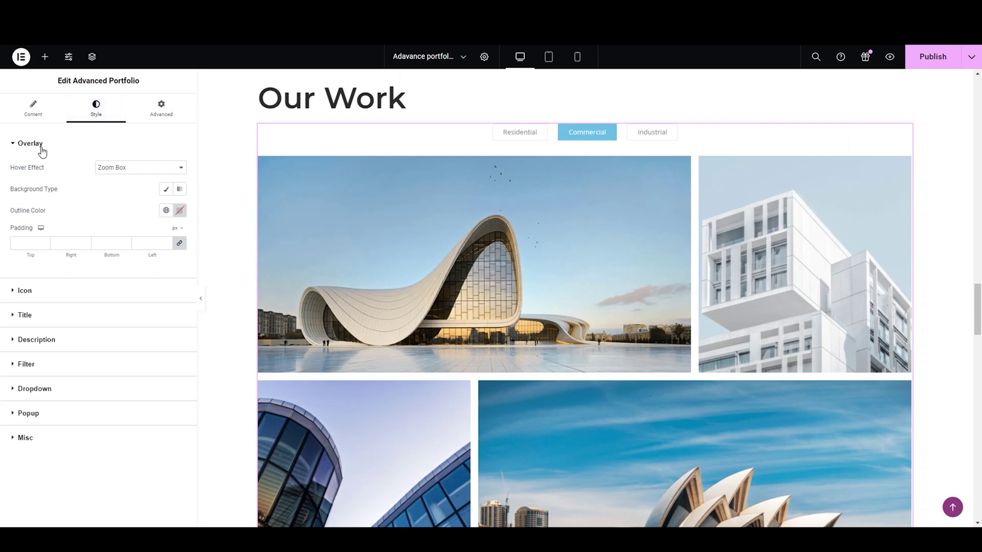
mouse_move(413, 256)
left_click(173, 169)
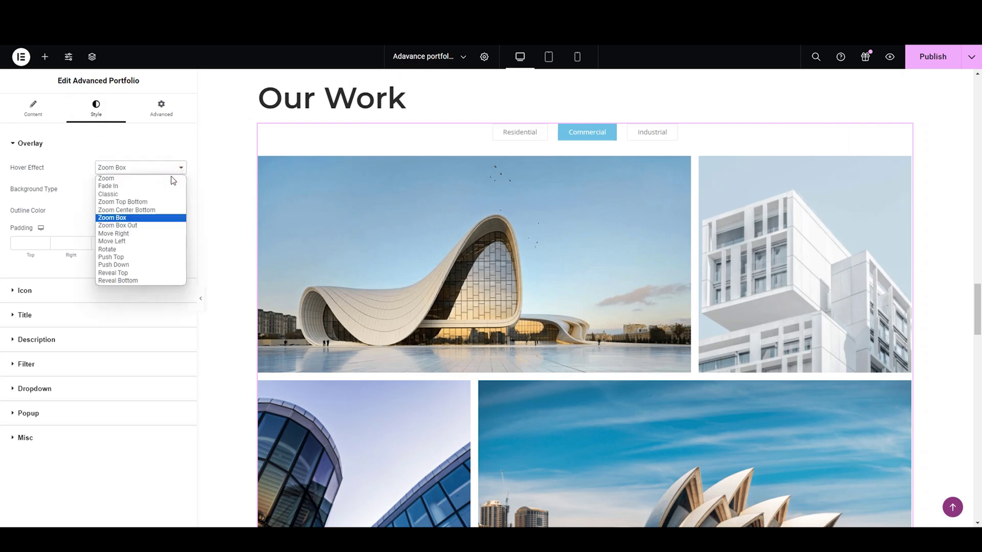
left_click(153, 210)
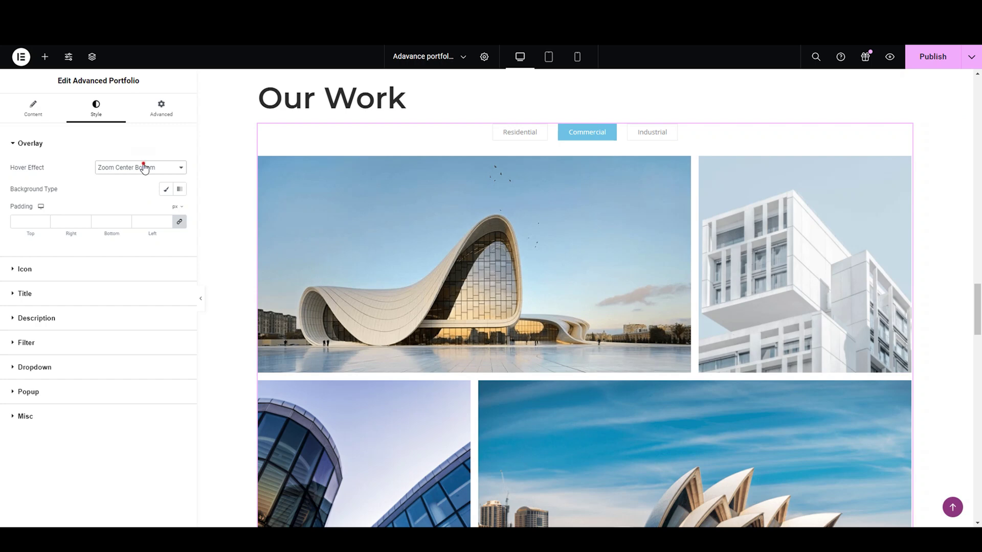
- Try the Move Left and Push Down hover effects on the portfolio overlay and preview them on the project images
left_click(144, 167)
left_click(130, 242)
left_click(147, 158)
left_click(147, 151)
left_click(145, 168)
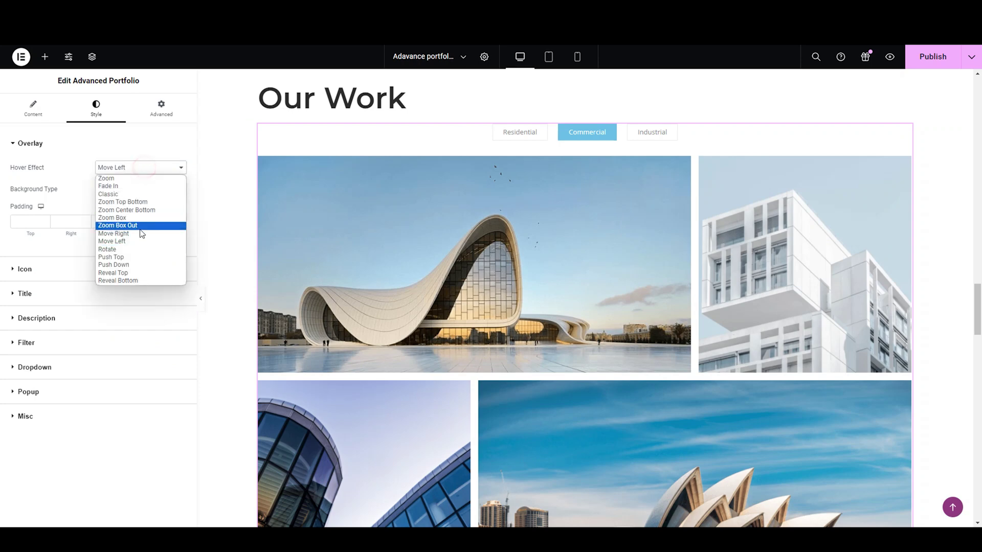
left_click(138, 265)
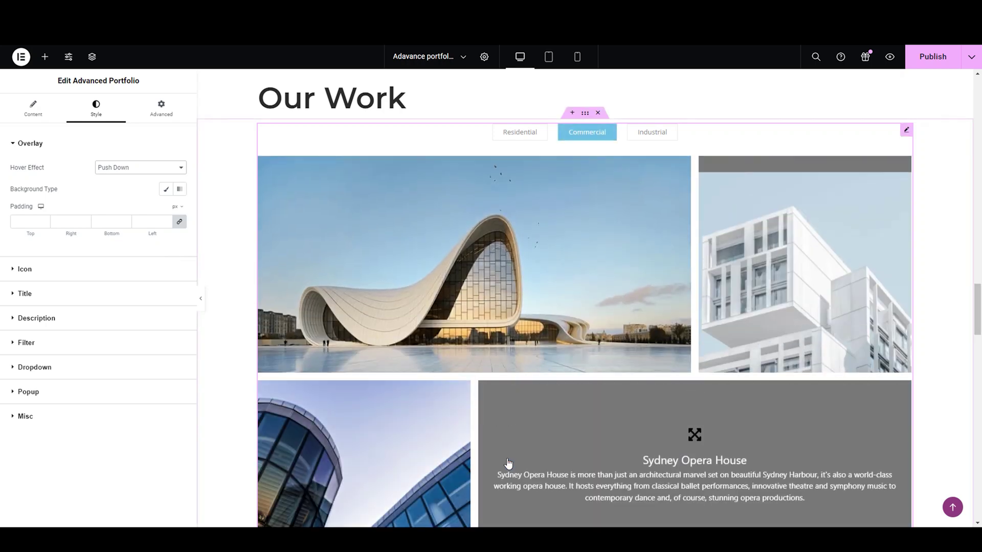
- Try the Reveal Bottom and Rotate hover effects on the portfolio overlay and preview them on the Heydar Aliyev images
left_click(168, 169)
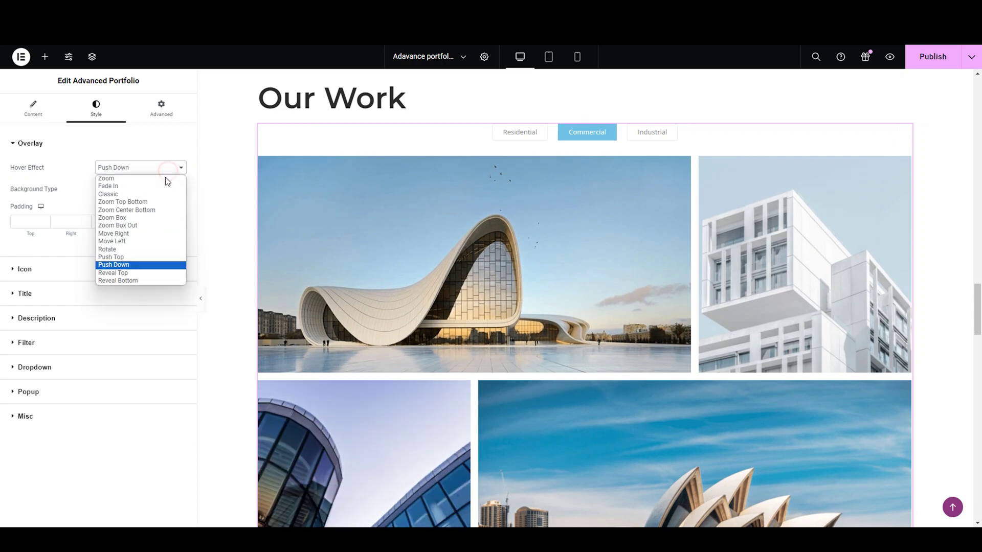
left_click(126, 281)
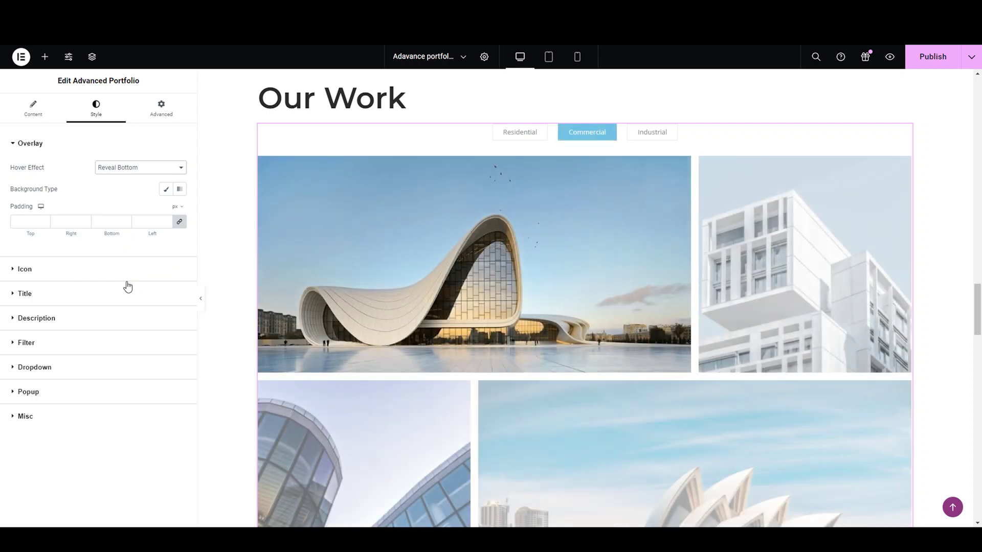
mouse_move(337, 275)
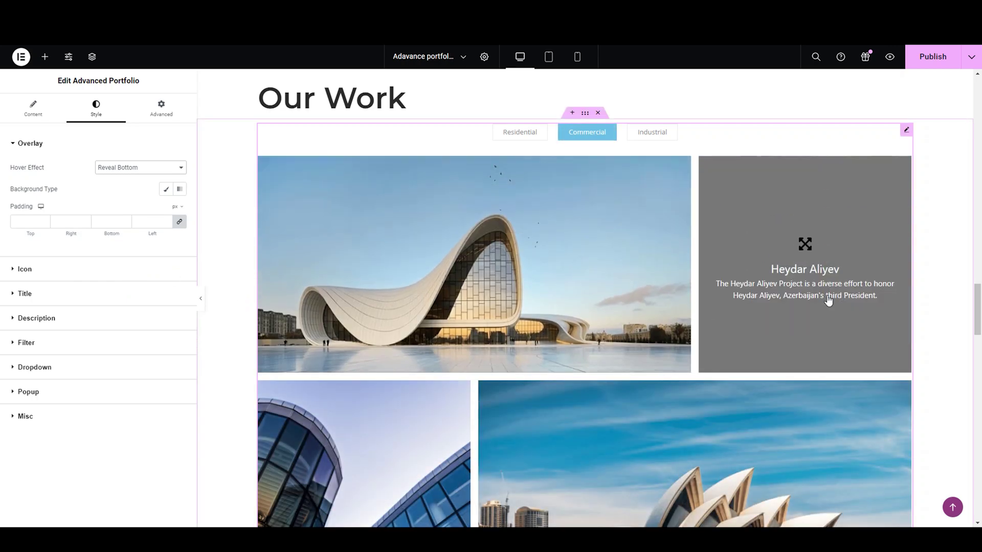
left_click(134, 168)
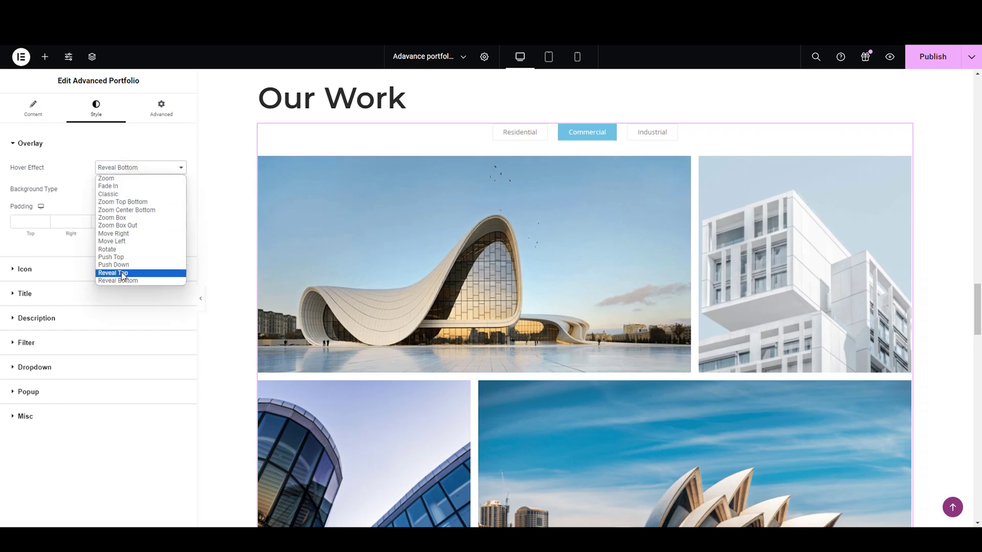
left_click(123, 249)
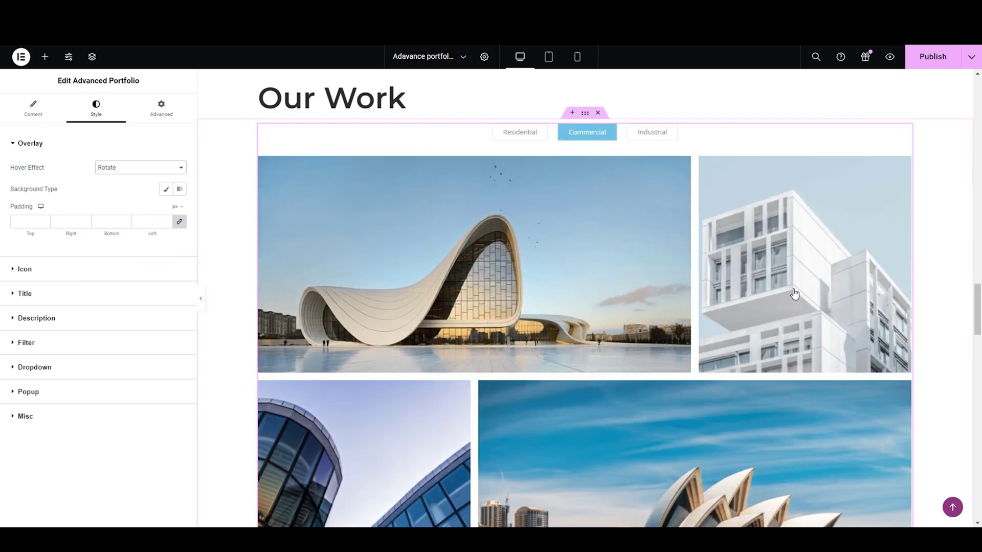
- Set the portfolio overlay's hover effect to Reveal Top and preview it on the Heydar Aliyev images
left_click(180, 168)
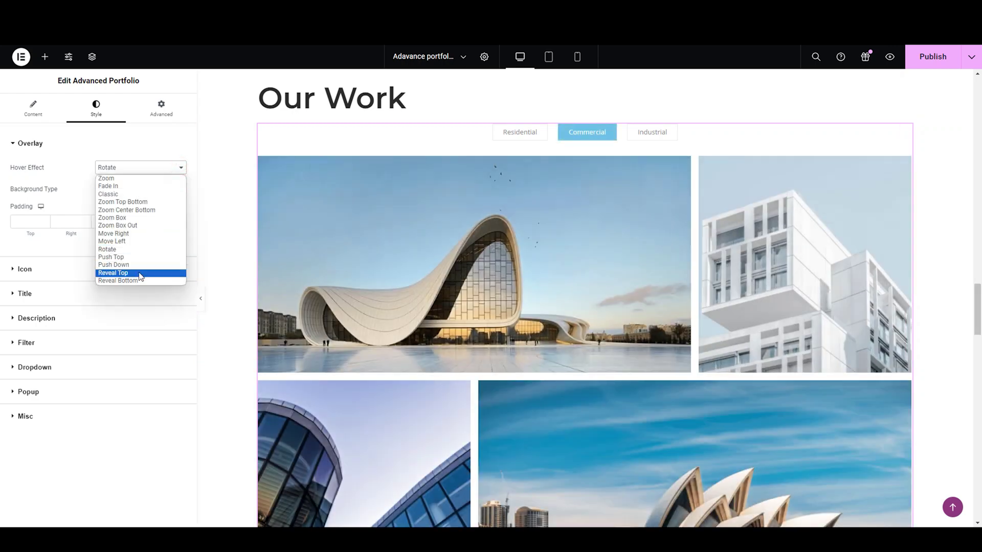
left_click(139, 276)
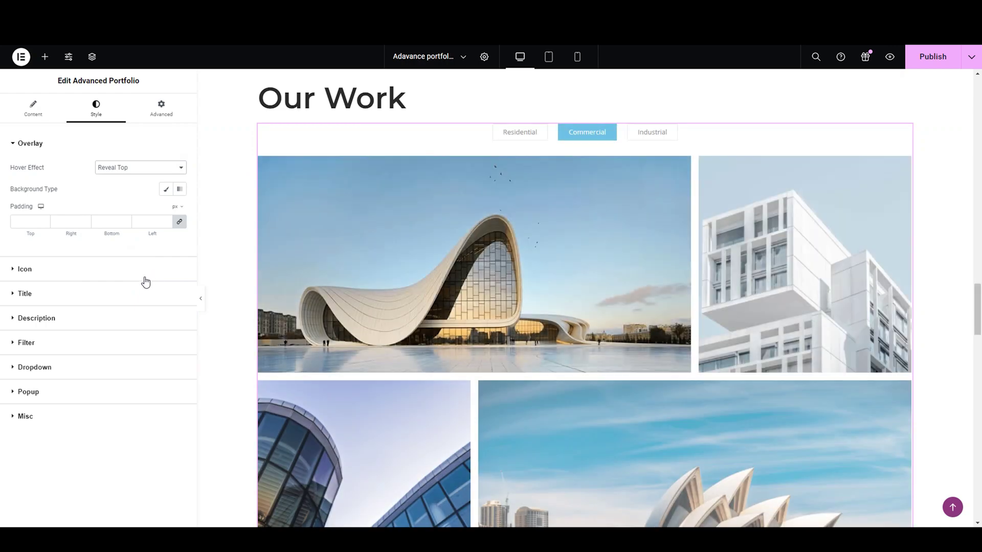
mouse_move(353, 291)
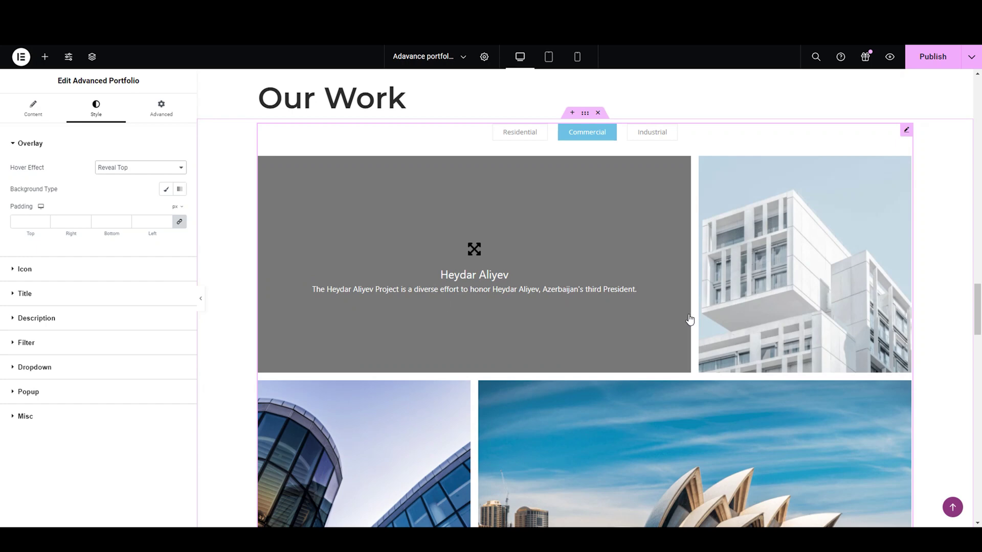
mouse_move(796, 314)
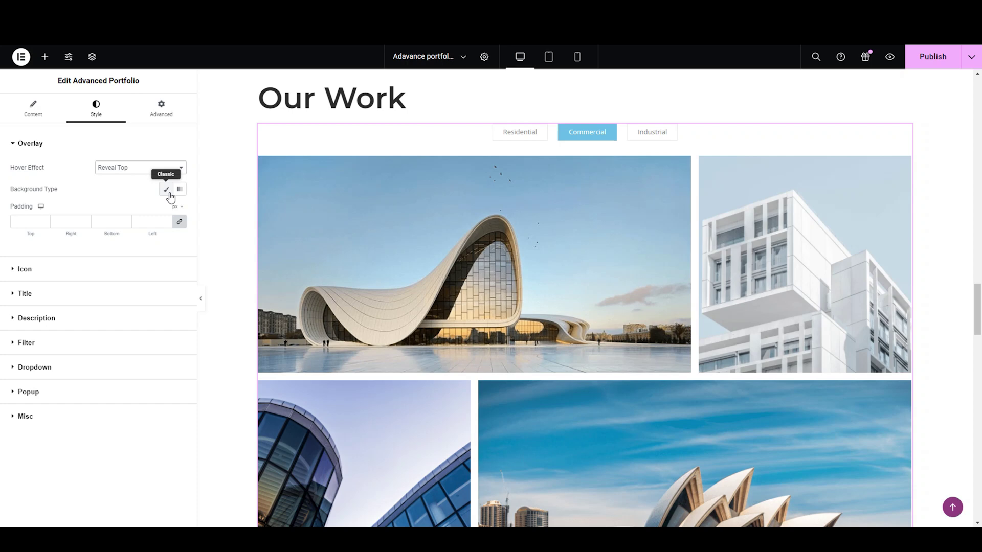
- Give the overlay a Classic background in semi-transparent light blue #98D5FFA3
left_click(169, 193)
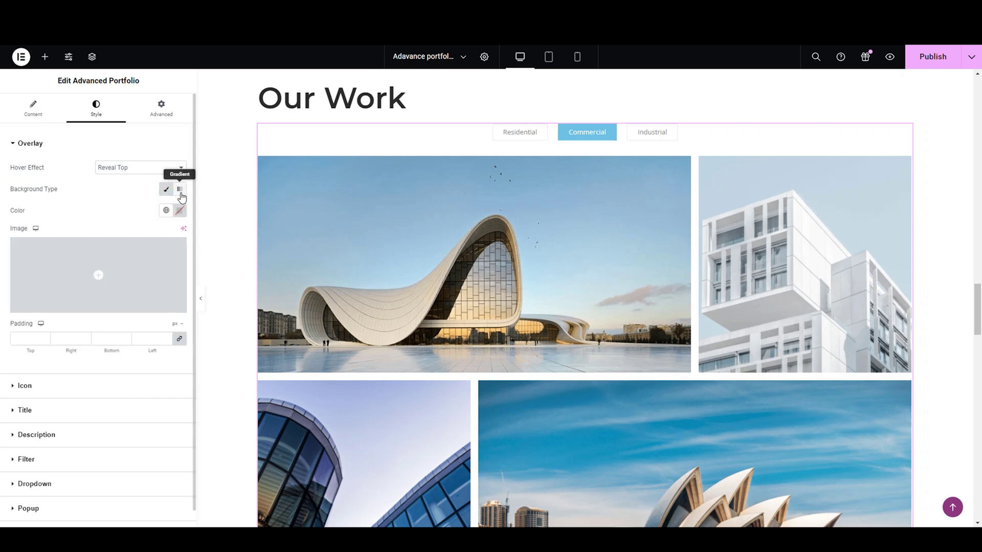
left_click(168, 193)
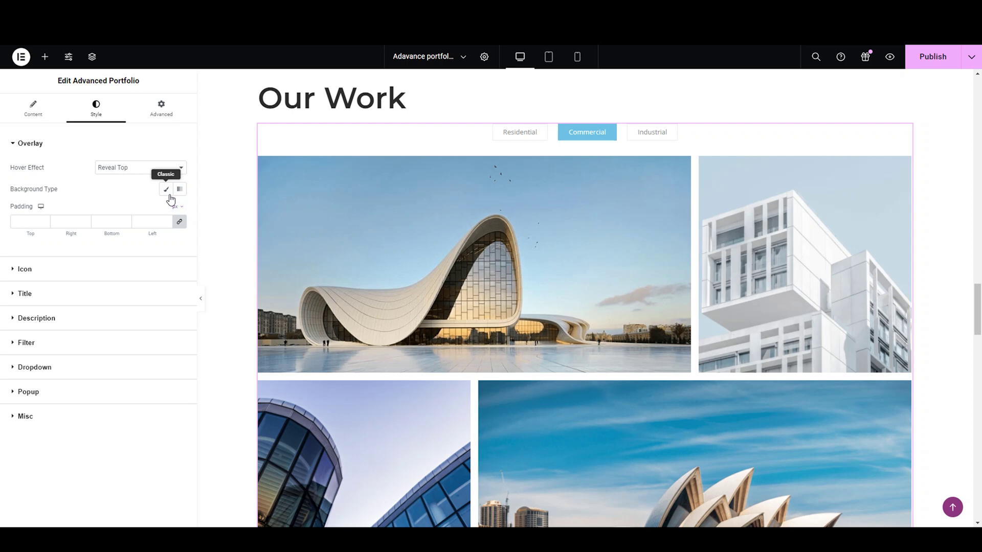
left_click(167, 193)
left_click(180, 210)
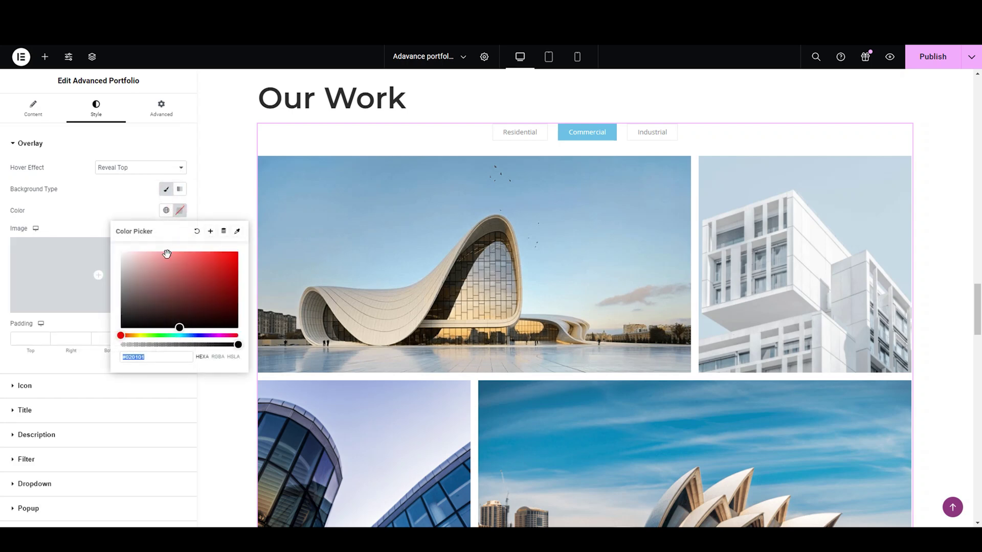
left_click_drag(180, 333, 188, 336)
left_click_drag(177, 250, 169, 252)
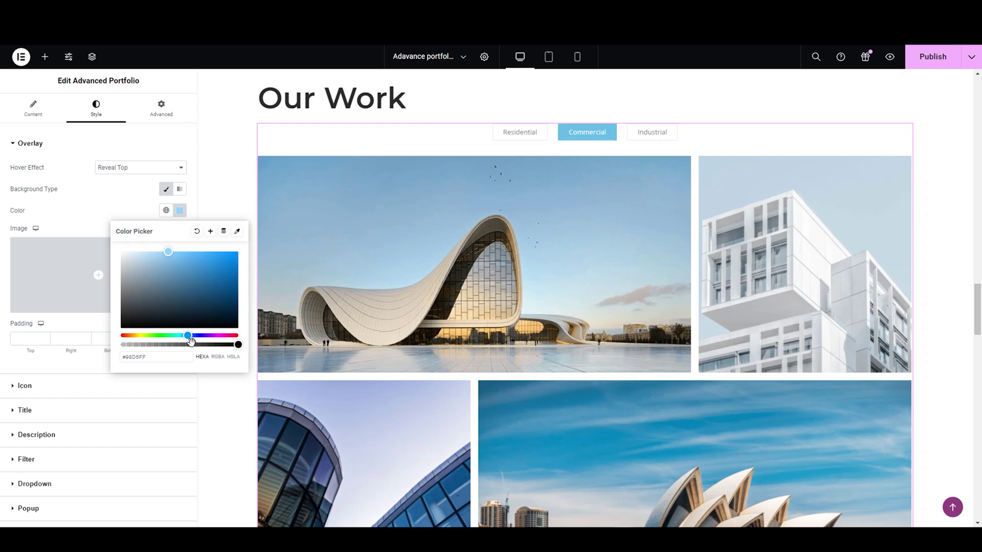
left_click_drag(222, 342, 196, 345)
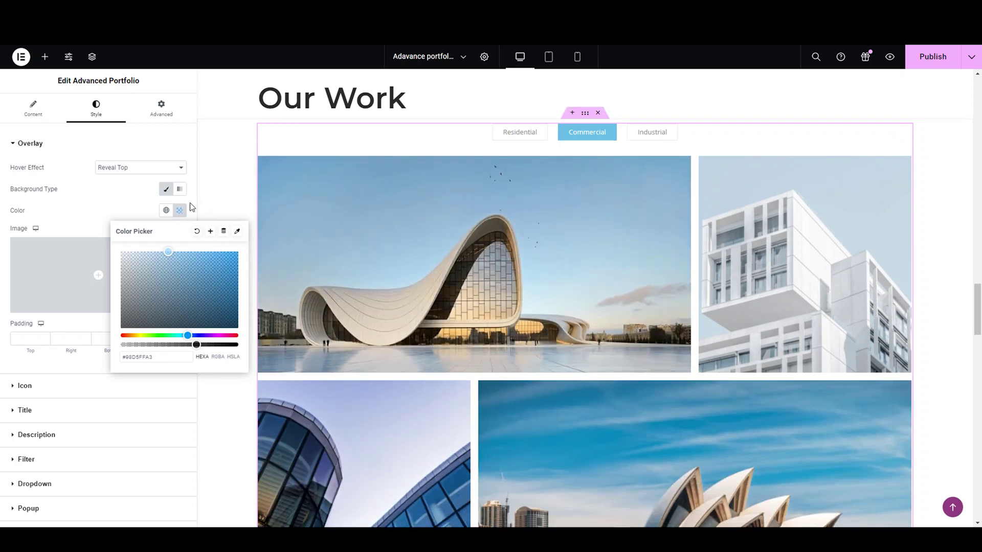
- Switch the overlay background to a gradient with semi-transparent purple #C7A6FFB0 as its second color, and preview it
left_click(179, 190)
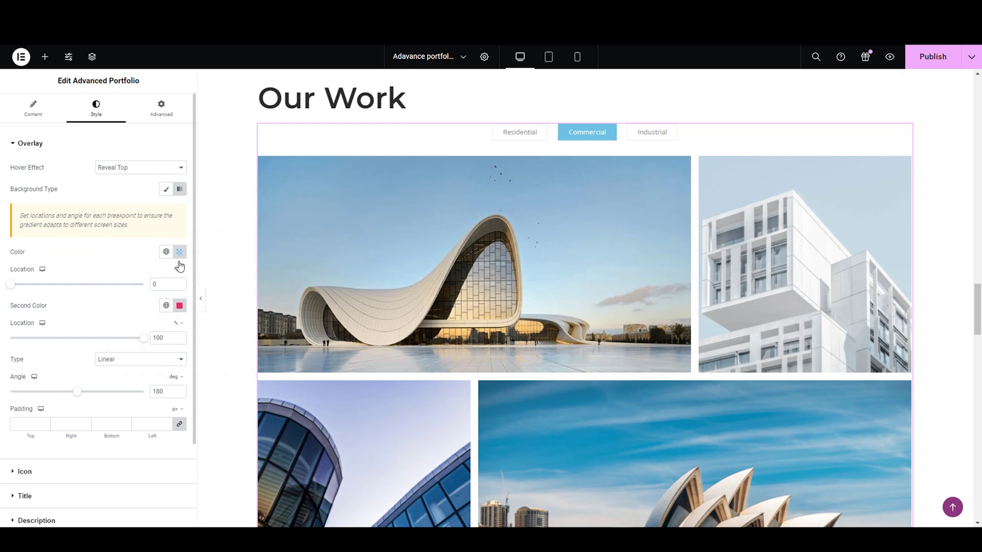
left_click(180, 306)
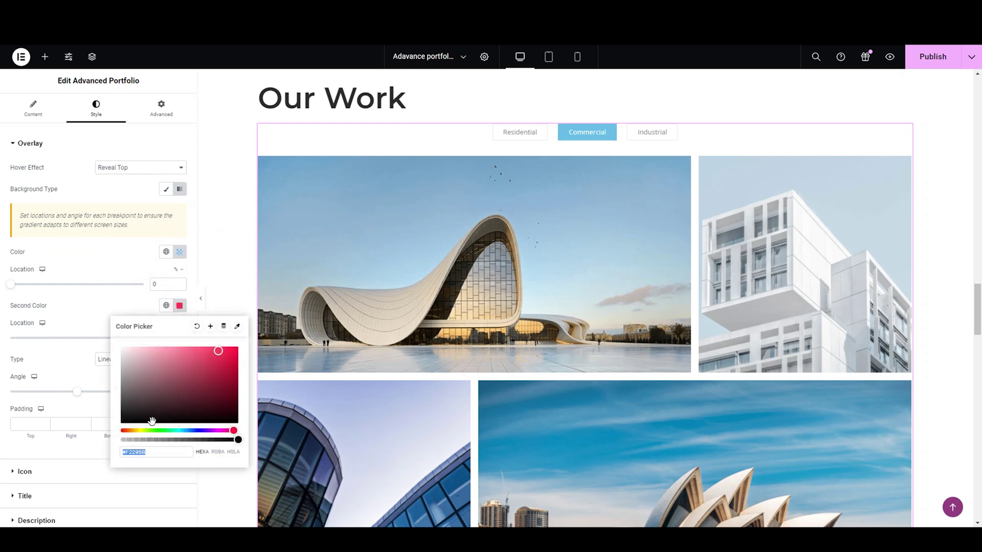
left_click_drag(218, 440, 212, 440)
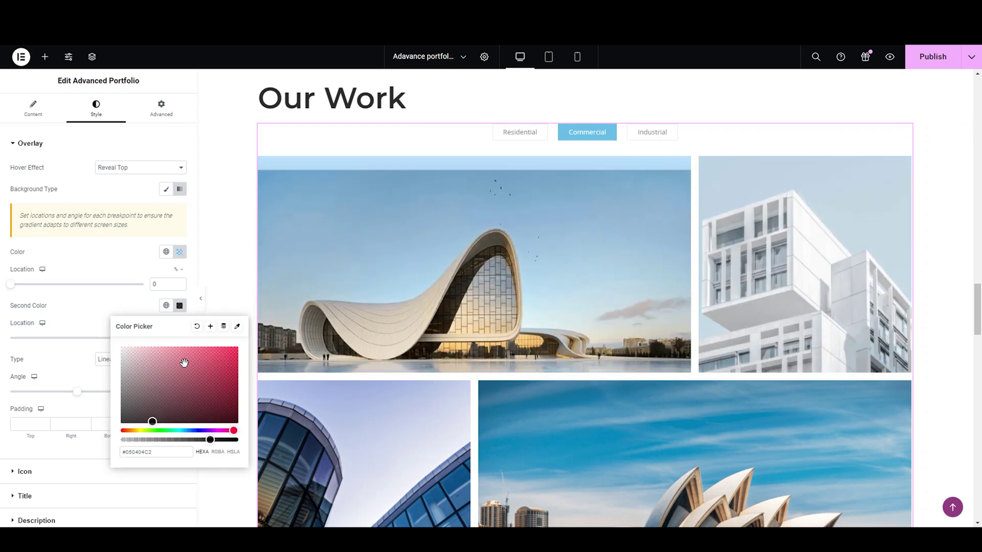
left_click_drag(191, 431, 207, 431)
left_click(162, 346)
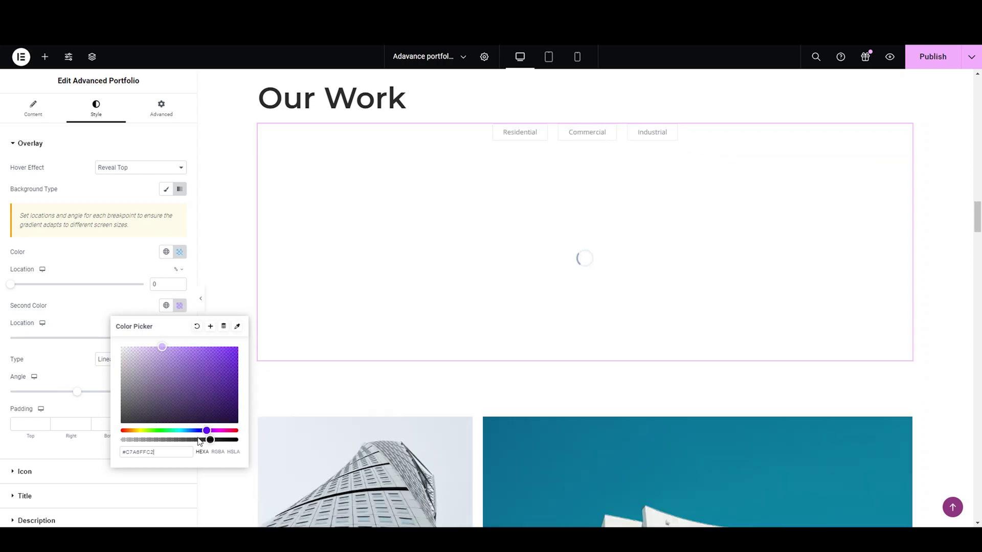
left_click_drag(210, 440, 202, 440)
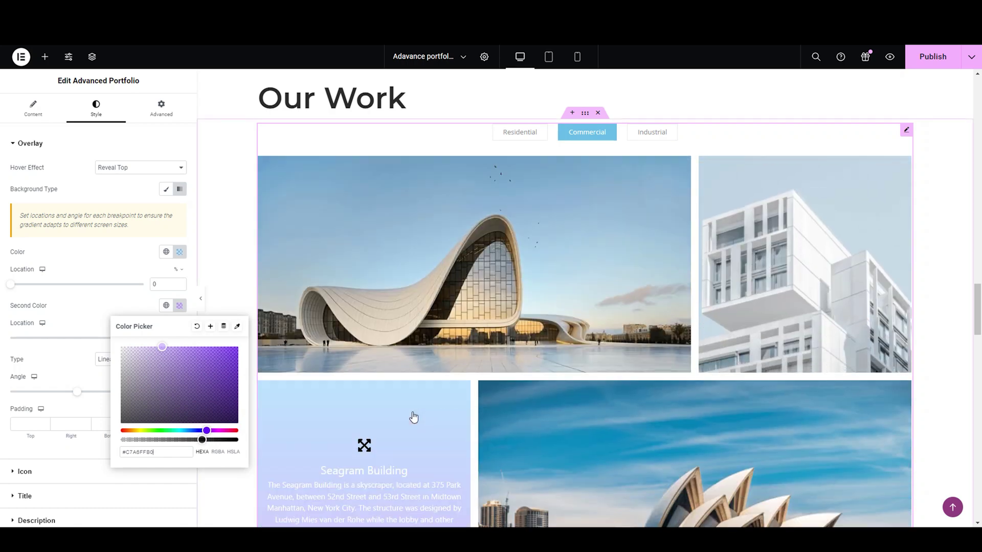
- Reset both overlay gradient colors and clear the Gradient background type
left_click(196, 326)
left_click(180, 251)
left_click(196, 273)
left_click(175, 191)
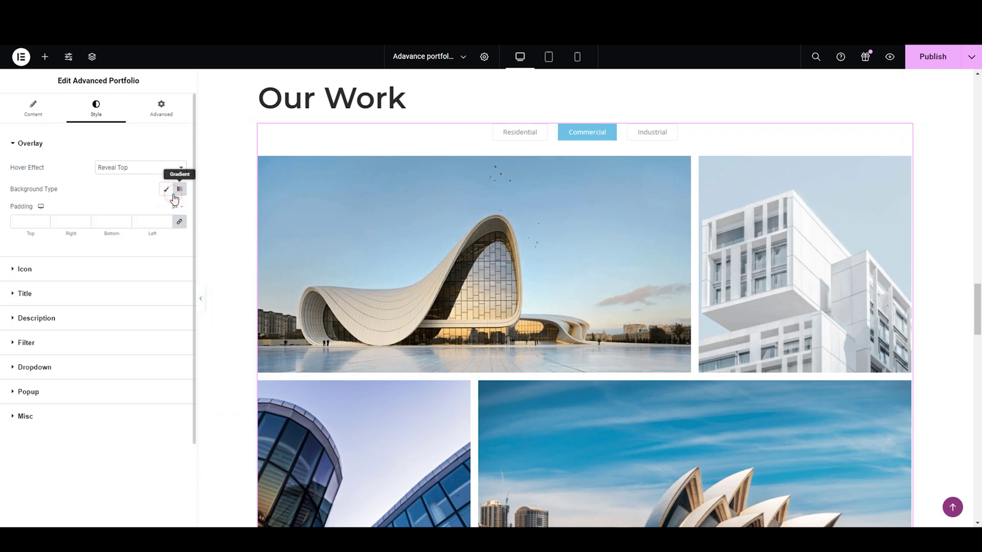
- Try an overlay padding of 20 px on all four sides
left_click(121, 227)
type("20")
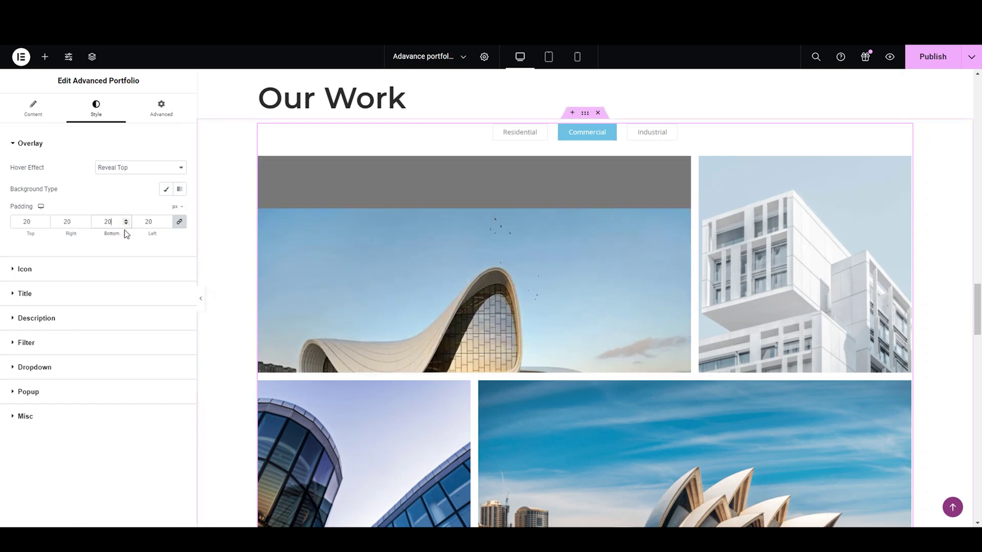
- Preview the Zoom Top Bottom hover effect on the portfolio images, then set the overlay's hover effect to Zoom
left_click(145, 168)
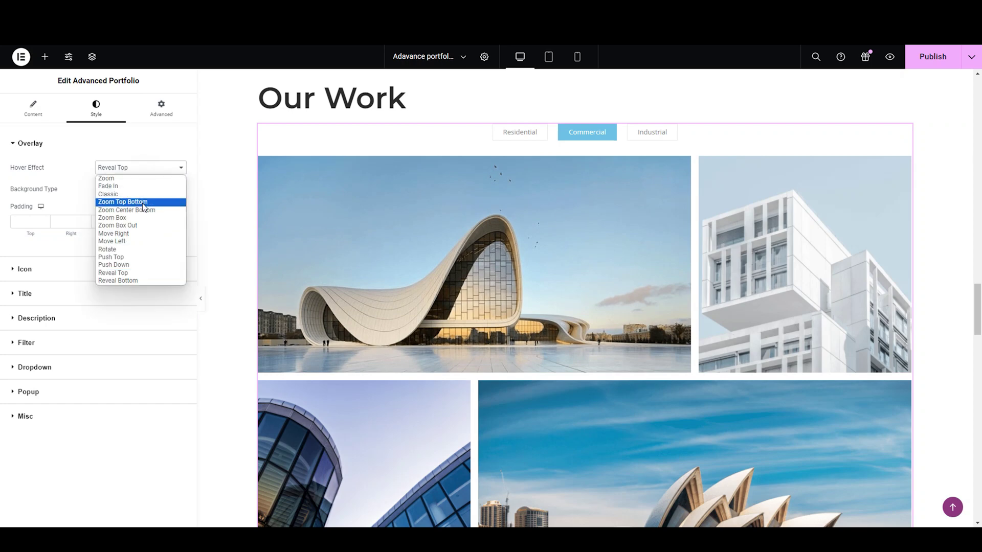
left_click(143, 203)
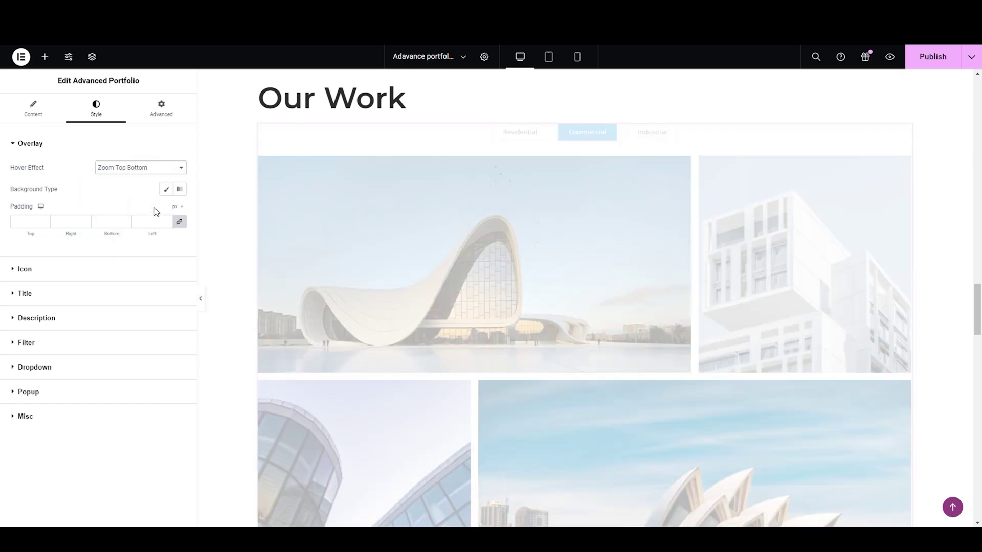
mouse_move(479, 265)
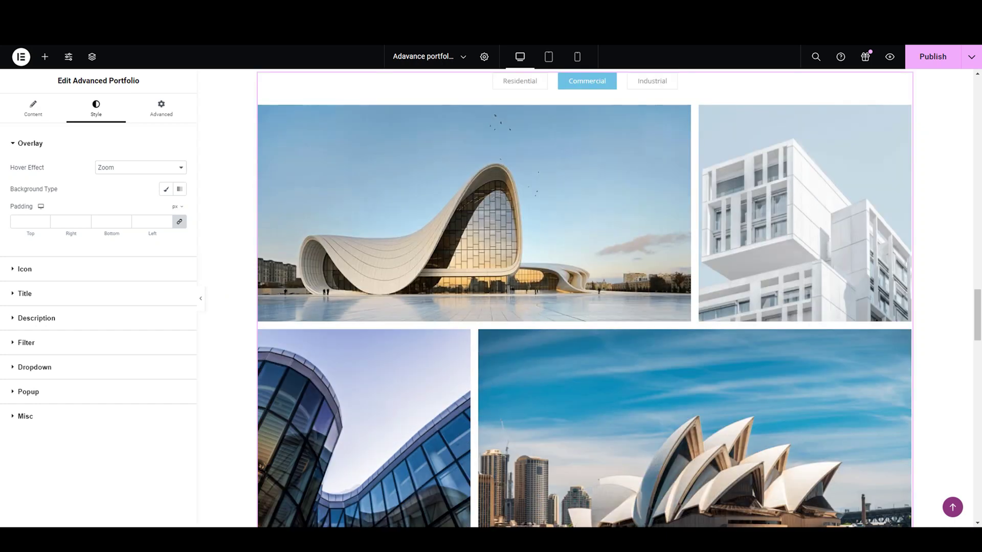
left_click(149, 166)
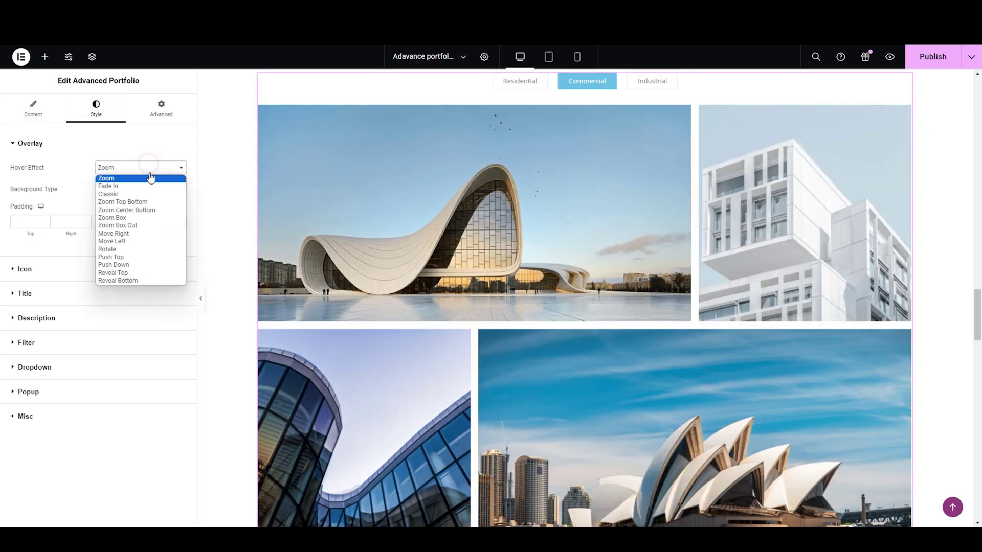
left_click(150, 180)
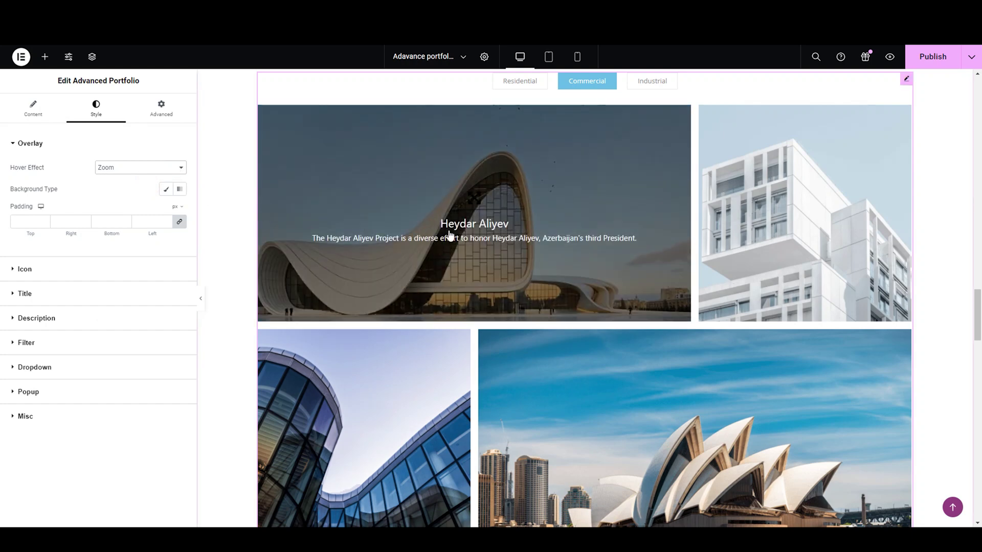
- Open the overlay's Icon style settings and look through the Icon Library and the SVG media choices, keeping the current icon
left_click(100, 143)
left_click(103, 168)
mouse_move(125, 241)
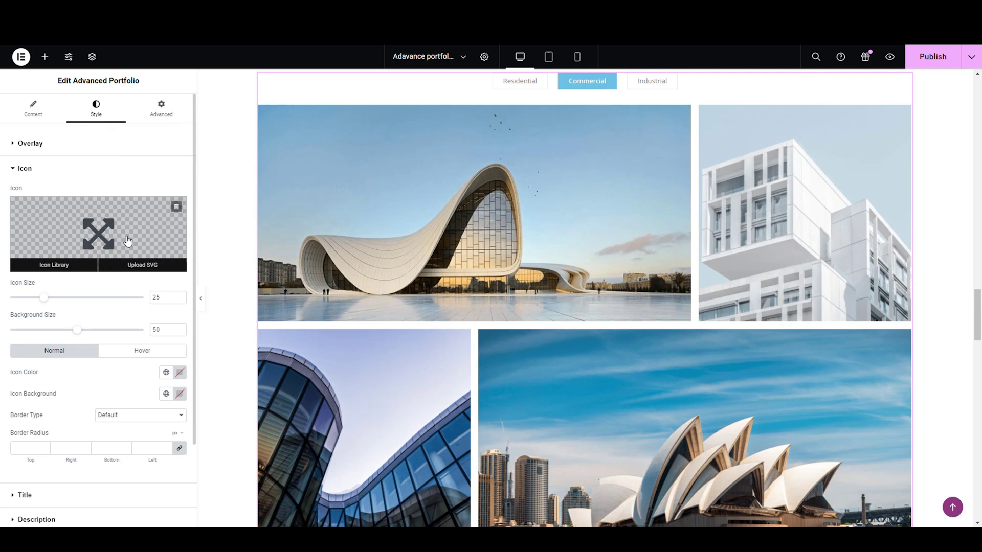
left_click(91, 269)
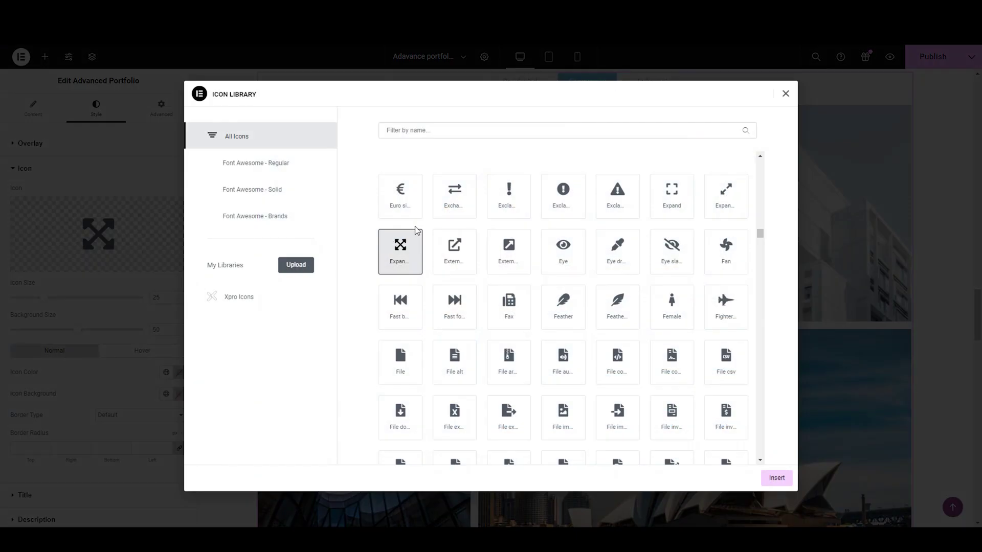
scroll(596, 312, "down", 6)
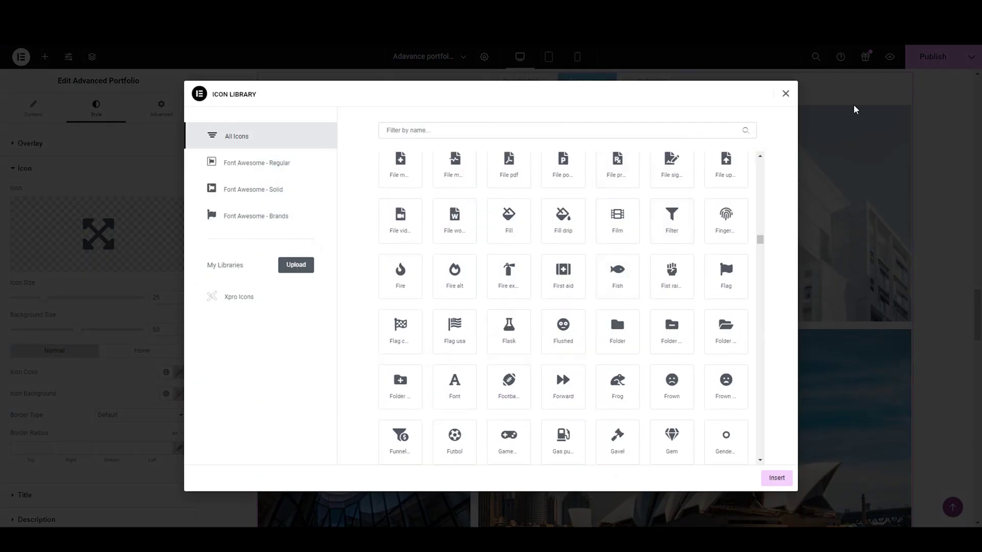
left_click(785, 93)
left_click(160, 264)
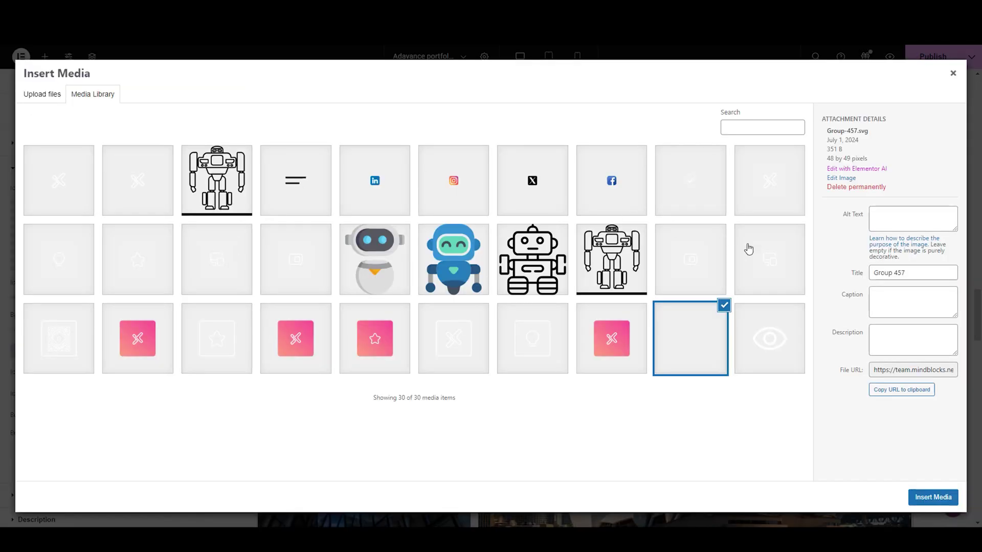
left_click(955, 75)
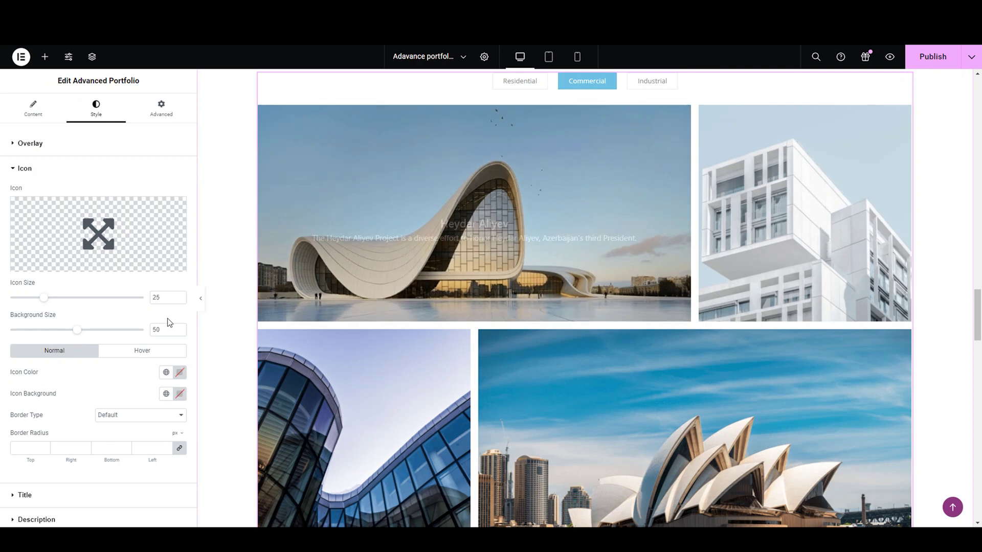
- Try an icon size of 42 and an icon background size of 60, checking the Seagram Building tile
scroll(358, 307, "down", 2)
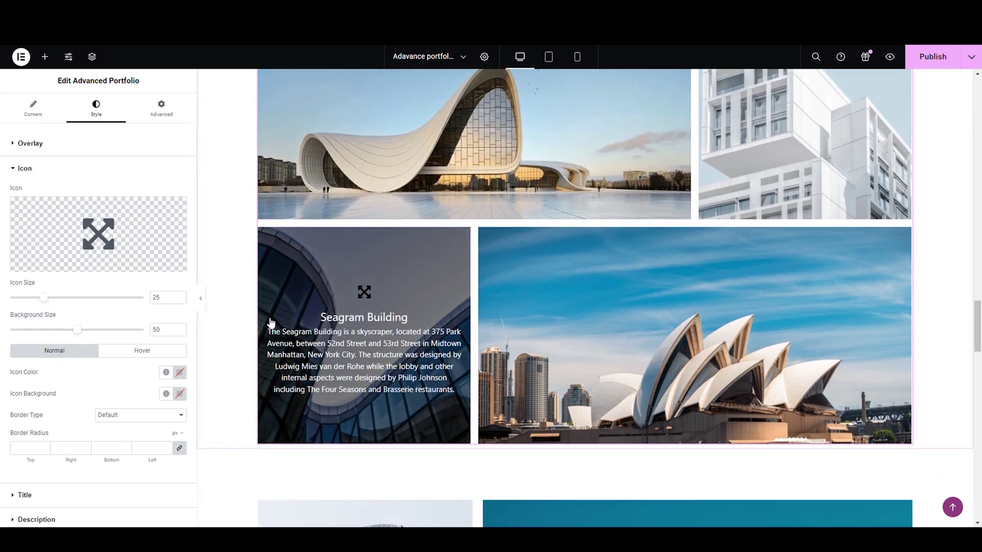
scroll(366, 286, "down", 2)
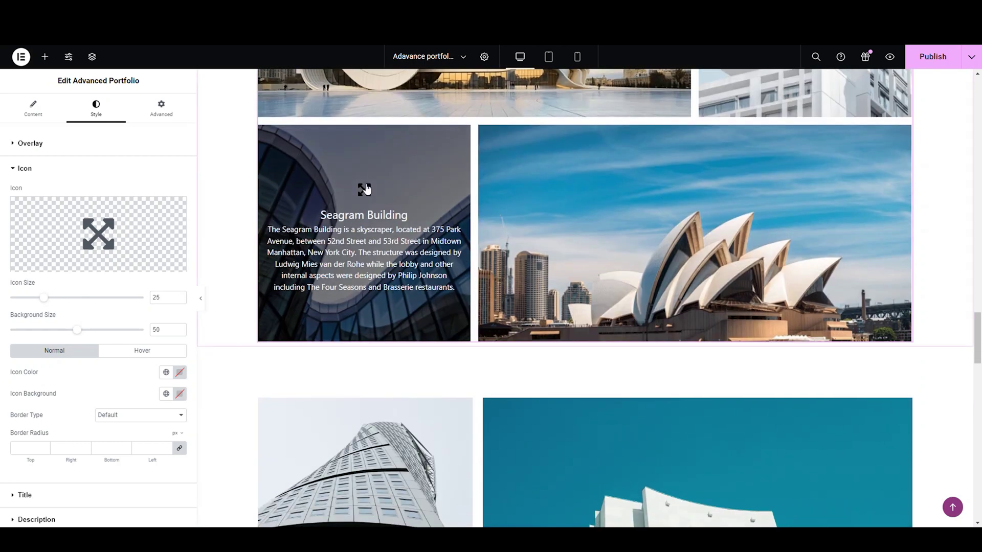
left_click_drag(42, 303, 27, 305)
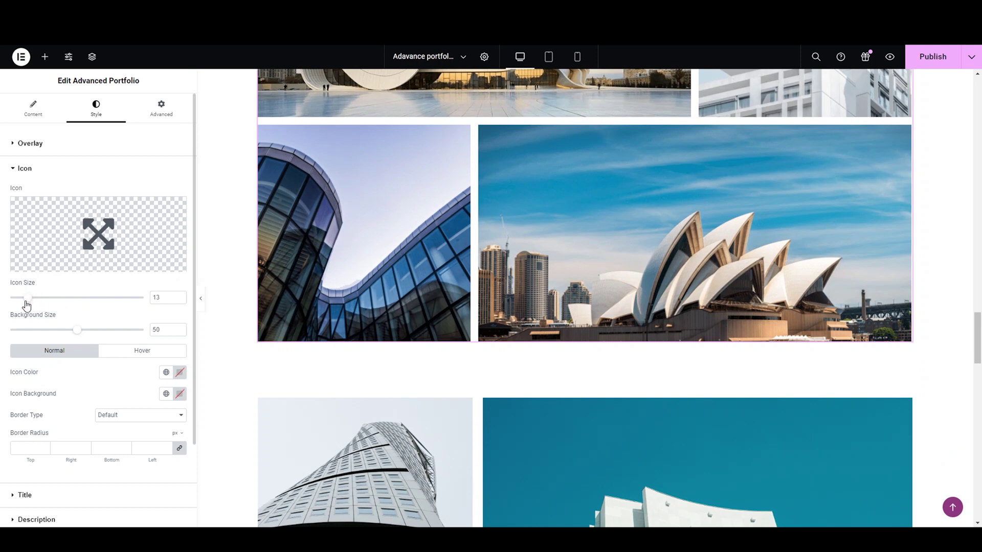
mouse_move(364, 194)
left_click_drag(26, 303, 91, 335)
left_click(91, 335)
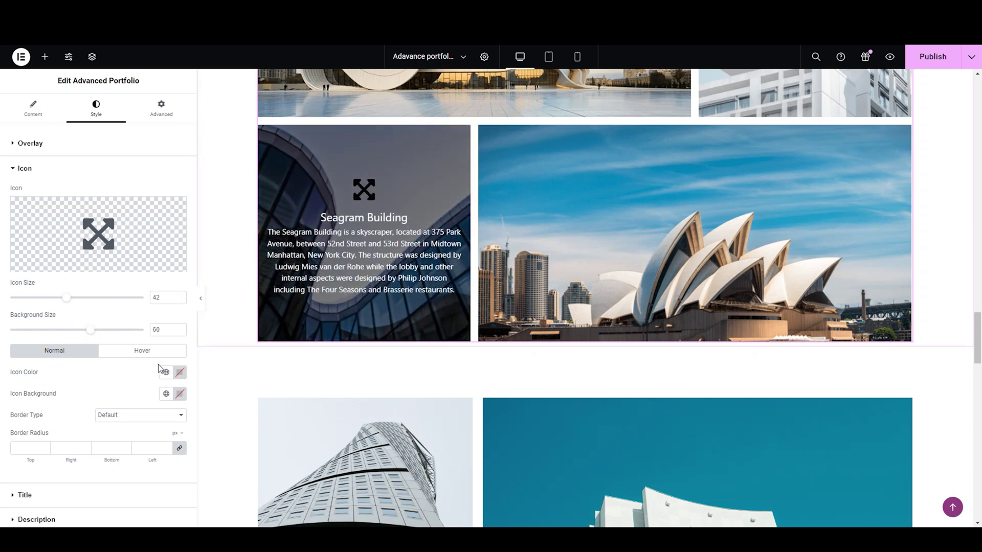
- Try the light blue icon background color #C1F0FF, clear the icon's background size, and reset the background color
left_click(179, 396)
left_click(151, 261)
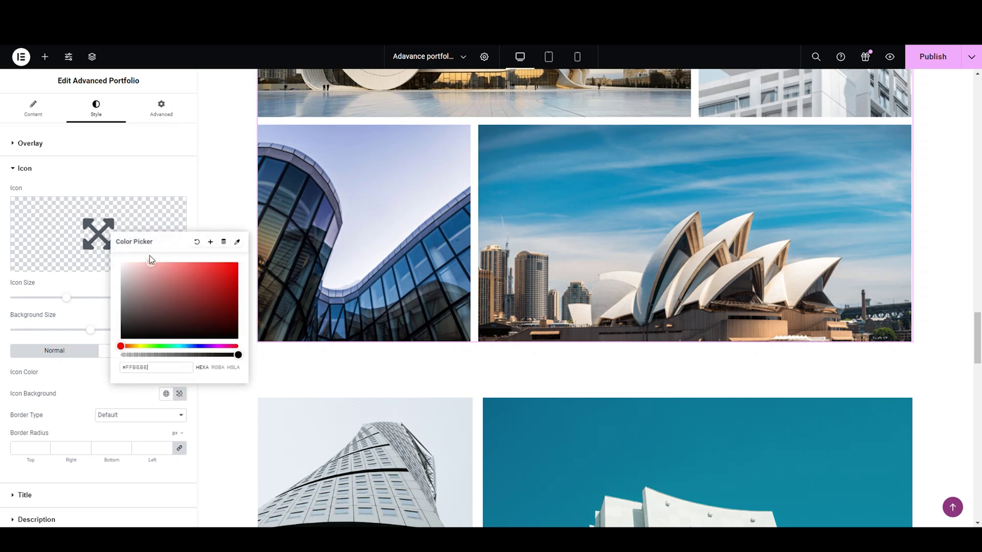
left_click(184, 346)
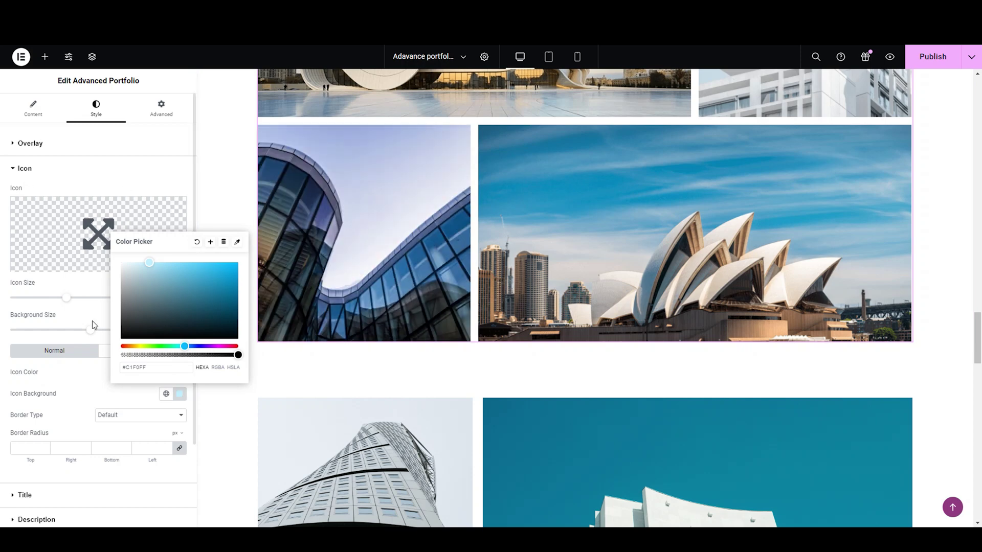
left_click(80, 332)
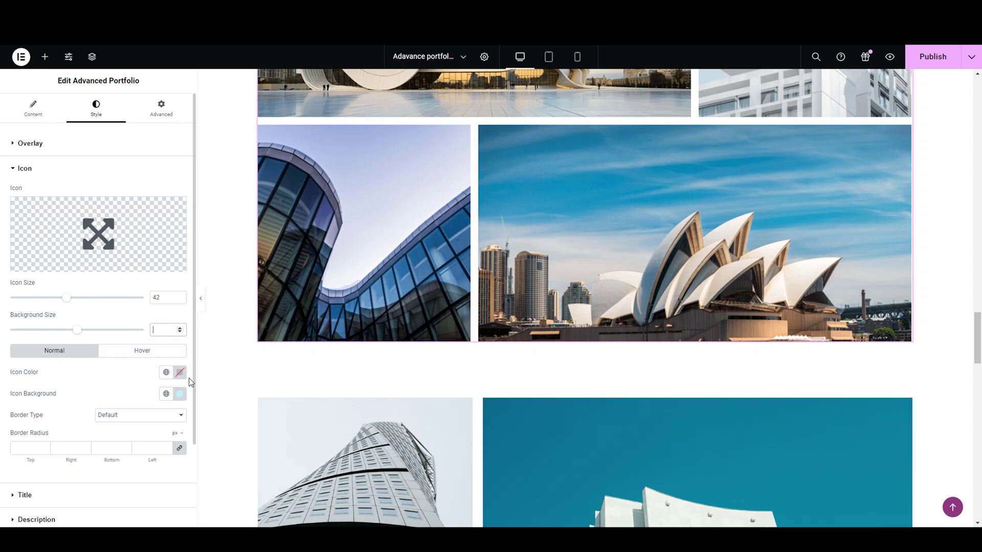
left_click(180, 393)
left_click(196, 242)
- Try icon sizes of 20 and 30 on the Seagram Building overlay, then set the icon size to 25
left_click(163, 301)
type("20")
mouse_move(324, 219)
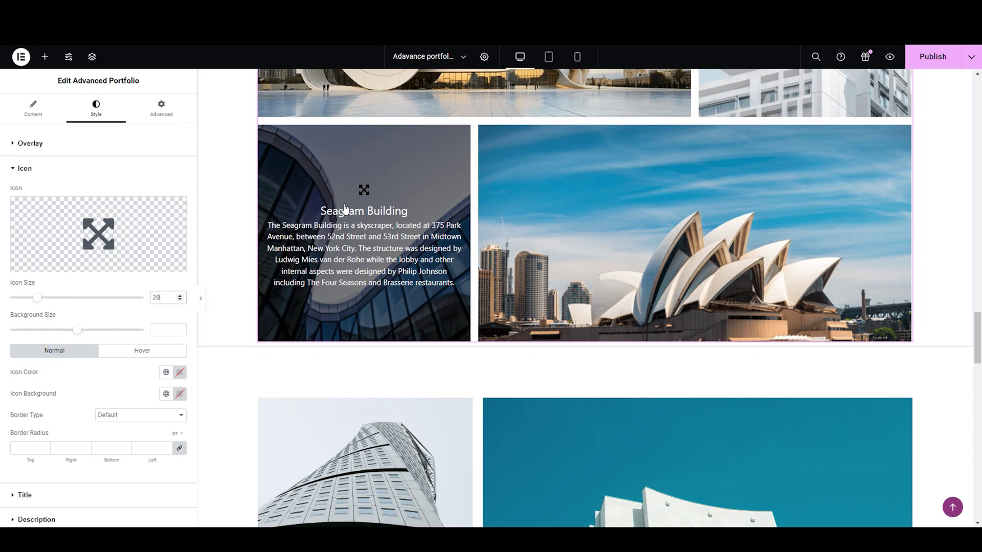
double_click(170, 299)
type("30")
mouse_move(367, 210)
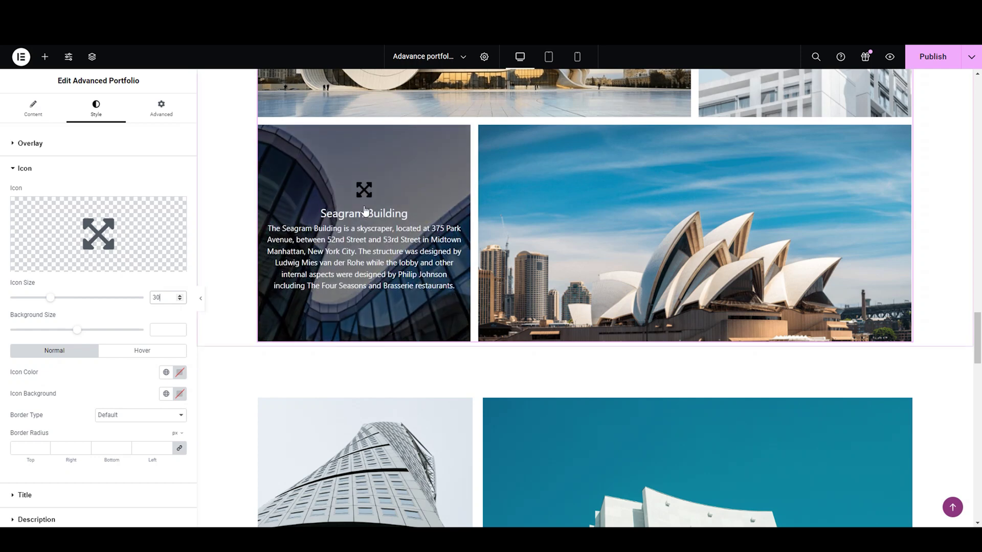
double_click(168, 302)
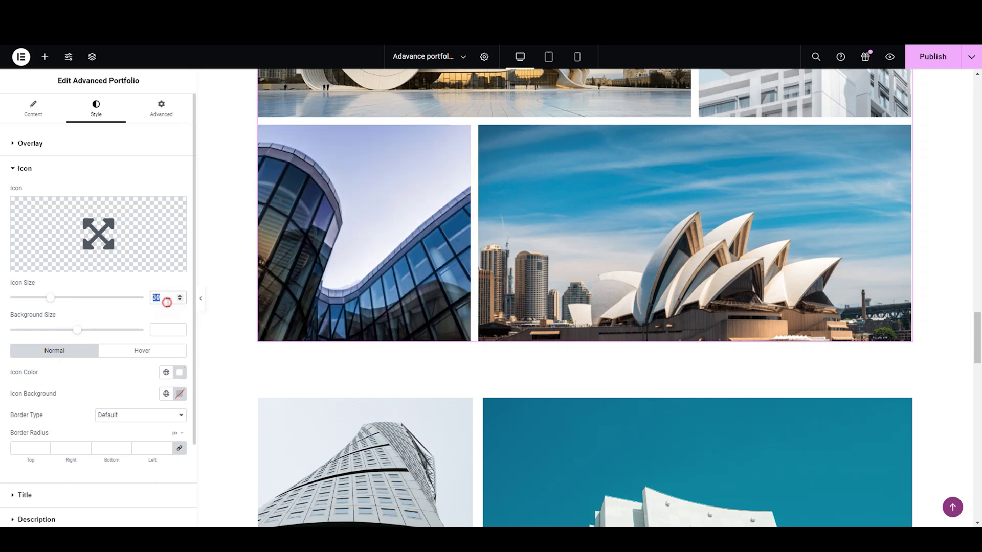
type("25")
- Set the icon's hover color to light gray #C3C3C3
left_click(147, 353)
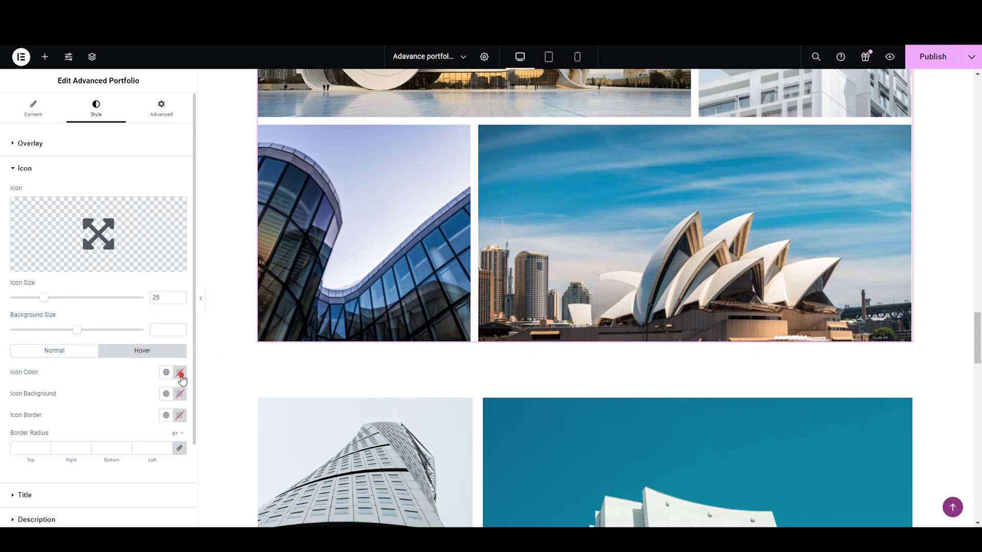
left_click(180, 373)
type("#C3C3C3")
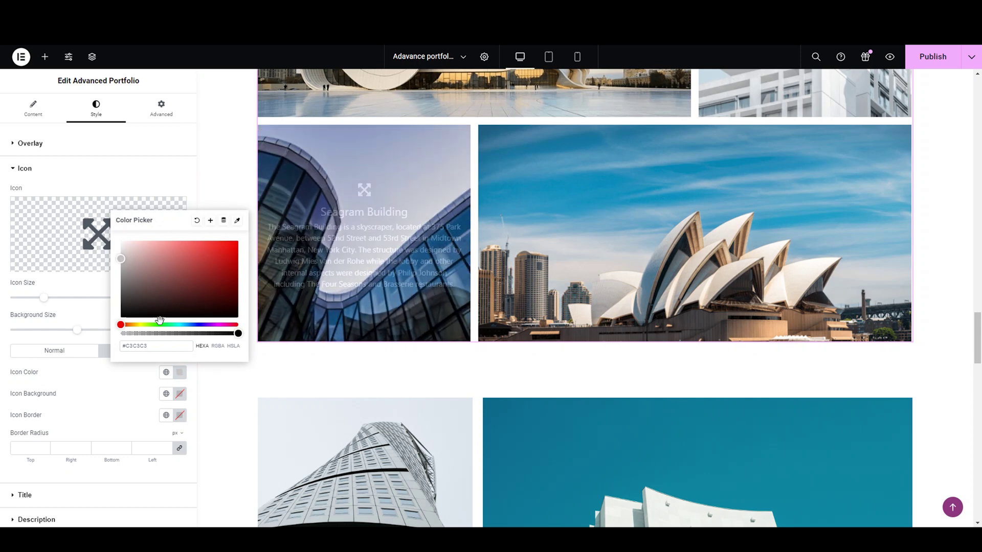
left_click(108, 397)
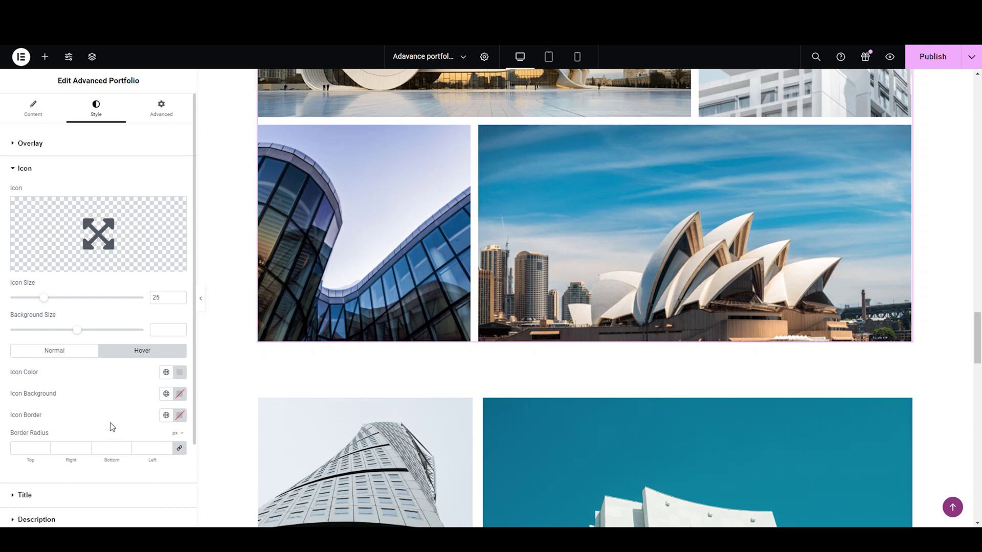
- Set the portfolio title color to white #FFFFFF in the Title style settings
left_click(39, 168)
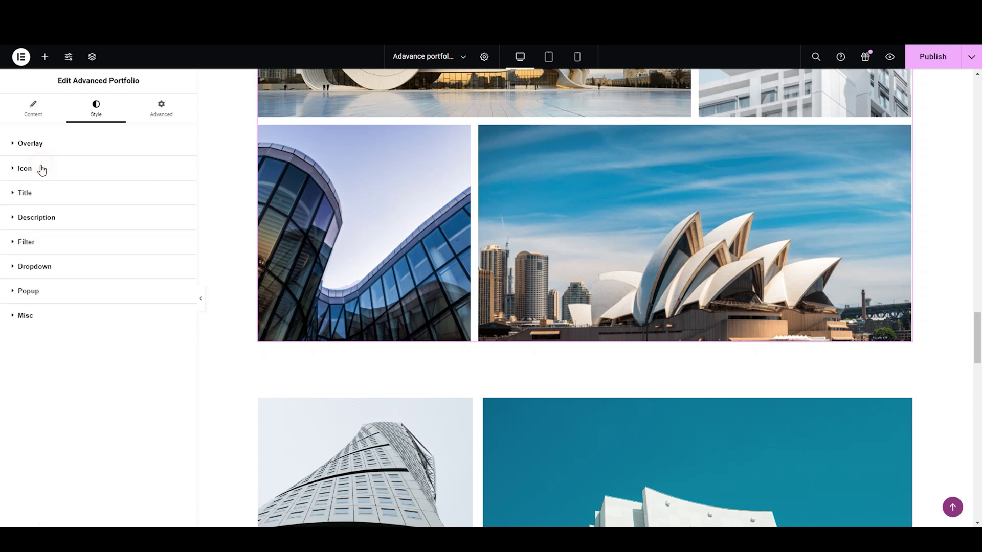
left_click(51, 193)
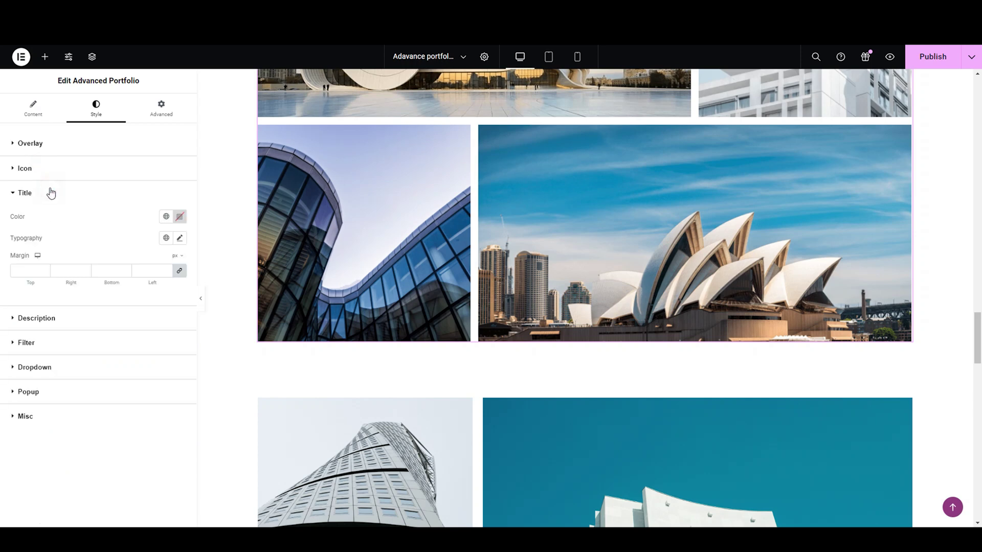
left_click(180, 216)
left_click_drag(120, 269, 246, 283)
left_click_drag(122, 278, 75, 259)
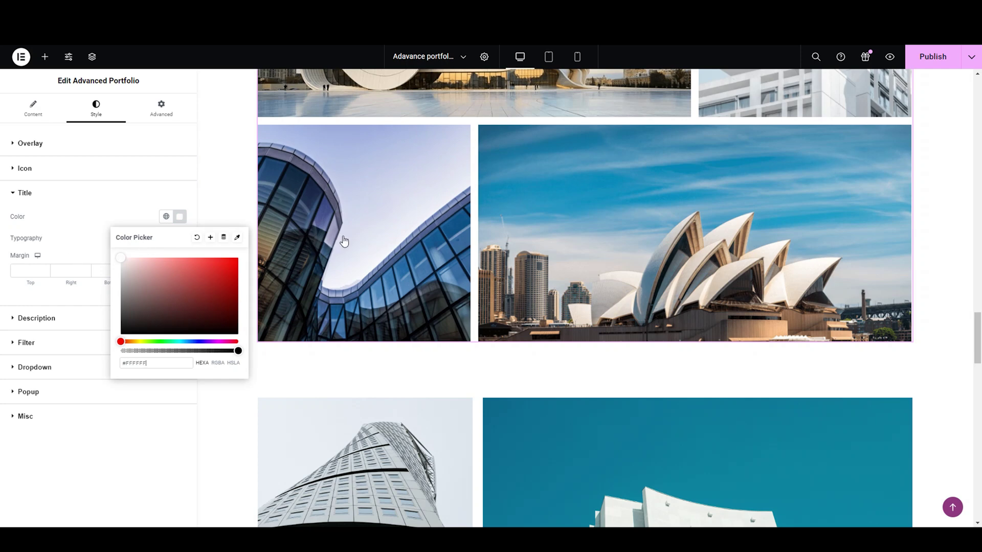
left_click(56, 211)
- Set the title's typography to the Poppins family with a font size of 20 px
left_click(179, 238)
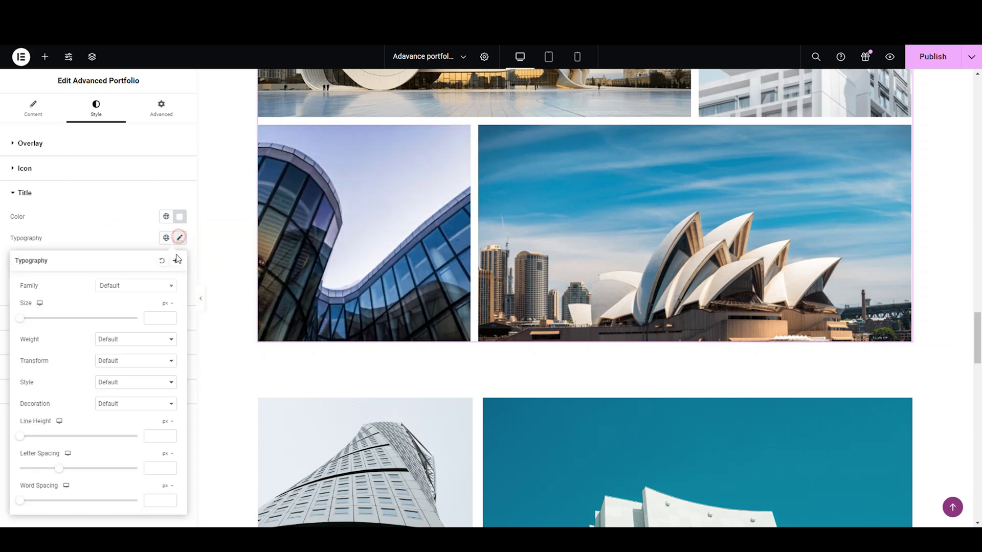
left_click(172, 287)
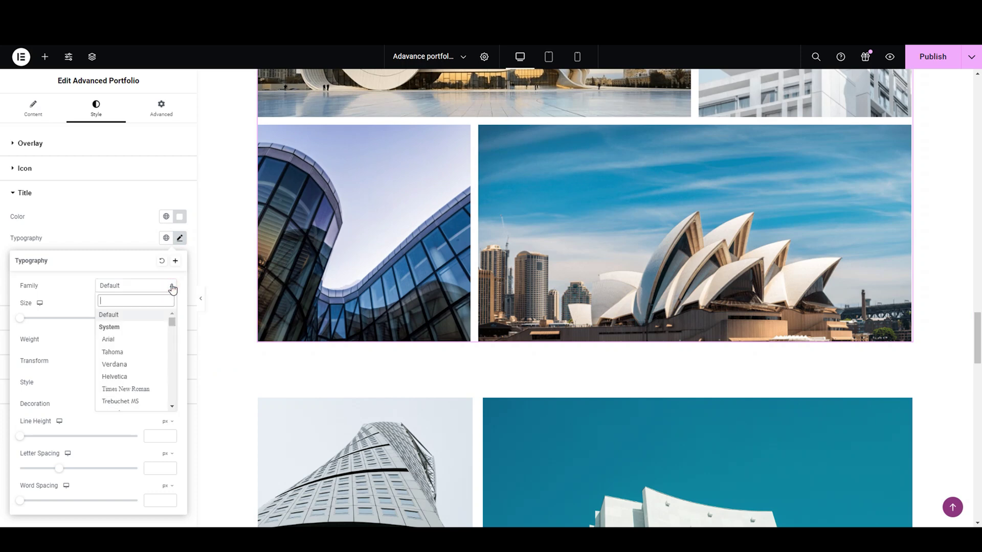
type("pop")
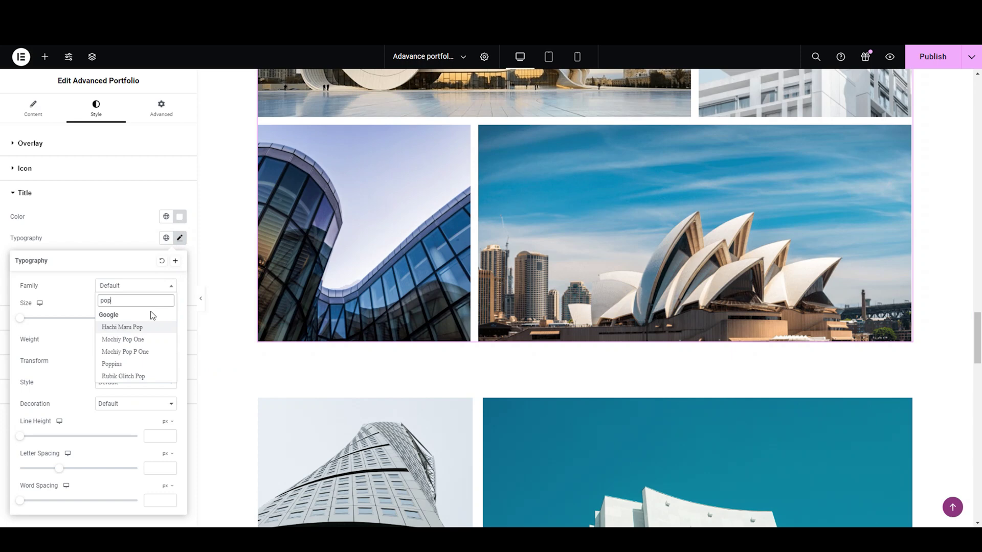
left_click(146, 364)
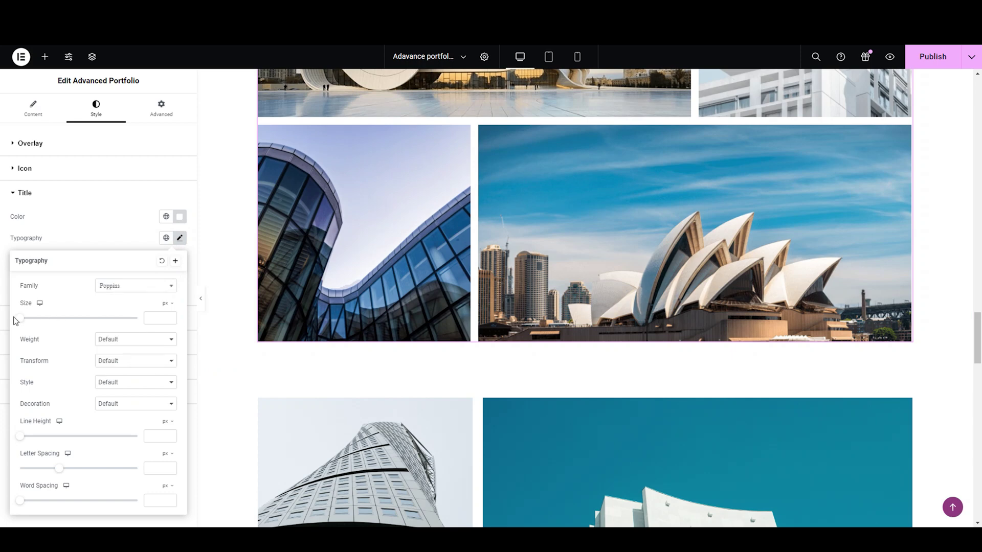
left_click_drag(21, 318, 70, 318)
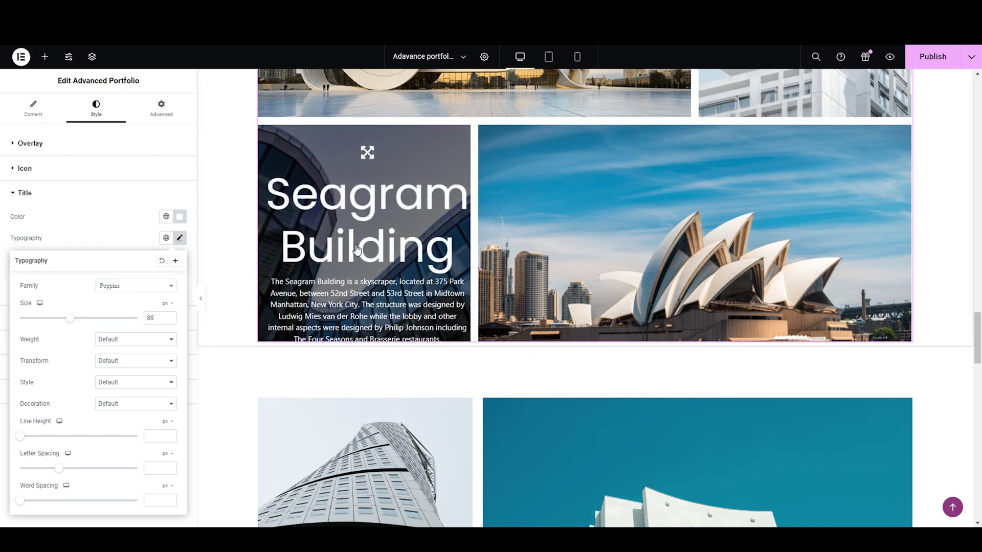
double_click(150, 318)
type("20")
mouse_move(358, 247)
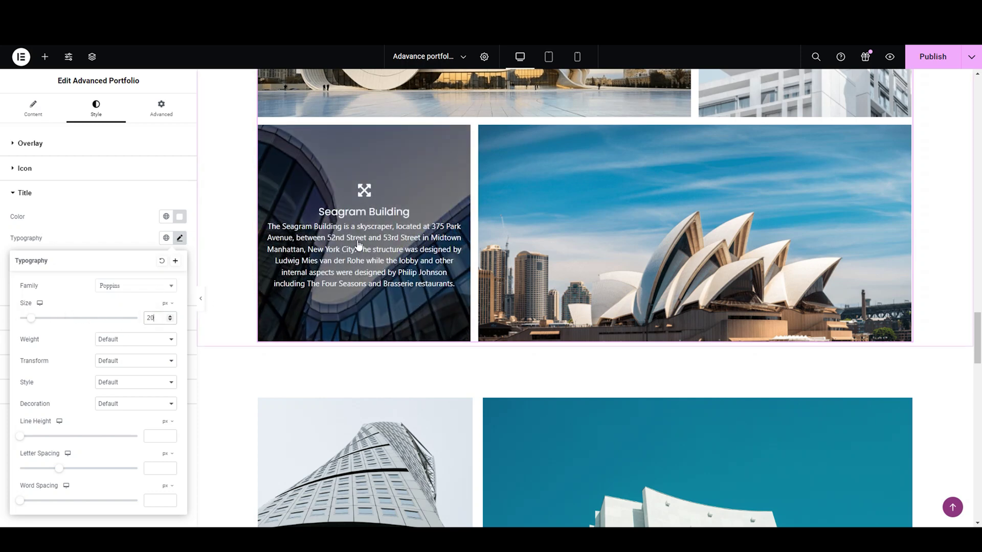
- Set the title's font weight to 500 (Medium) and start entering a new font size
left_click(132, 340)
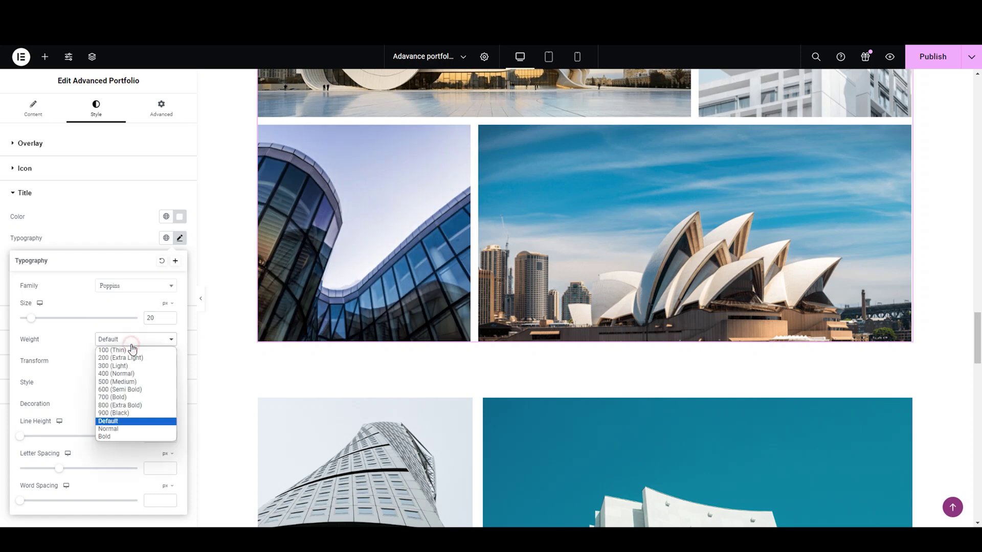
left_click(118, 382)
left_click(151, 319)
type("1")
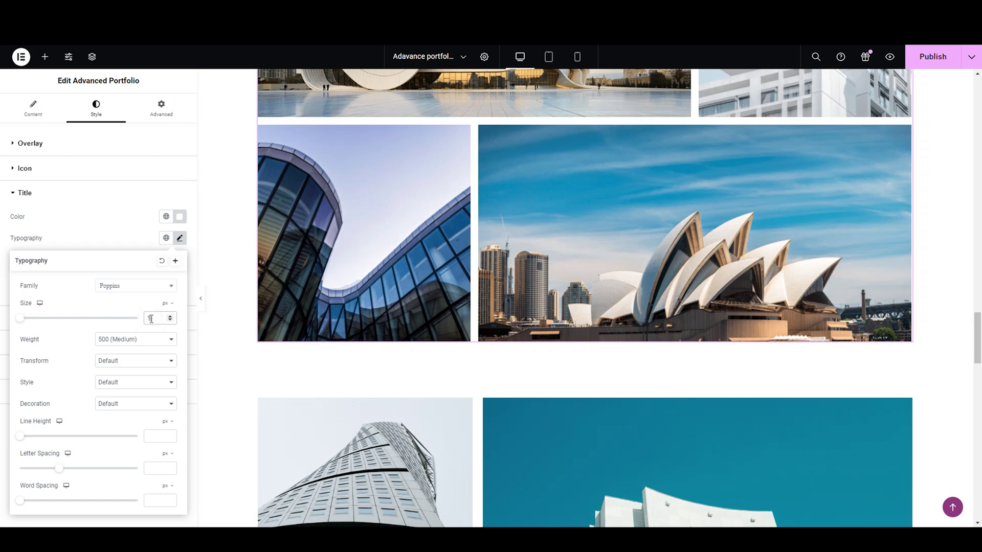
- Set the portfolio title's font size to 17 px and its margin to 20 px on all sides
type("7")
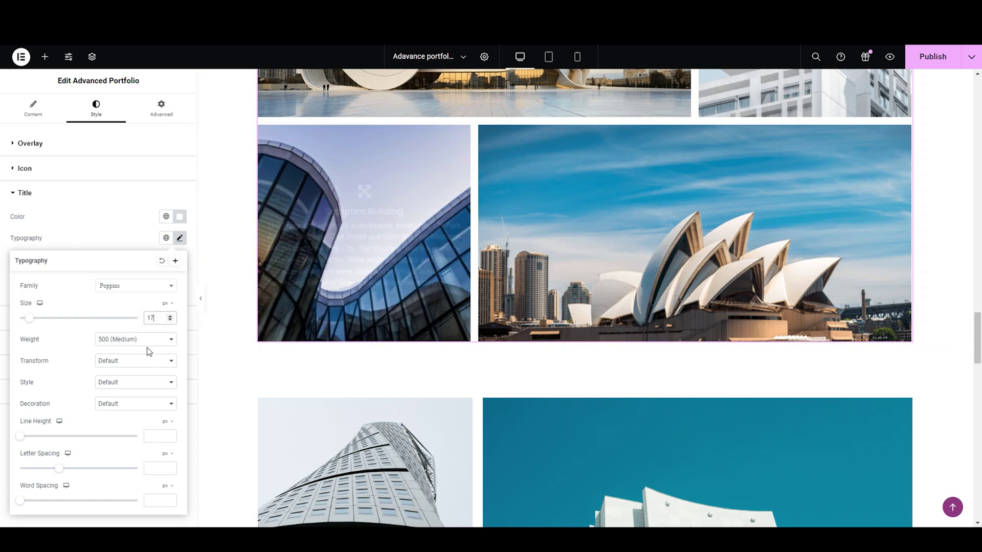
left_click(182, 240)
left_click(138, 270)
type("20")
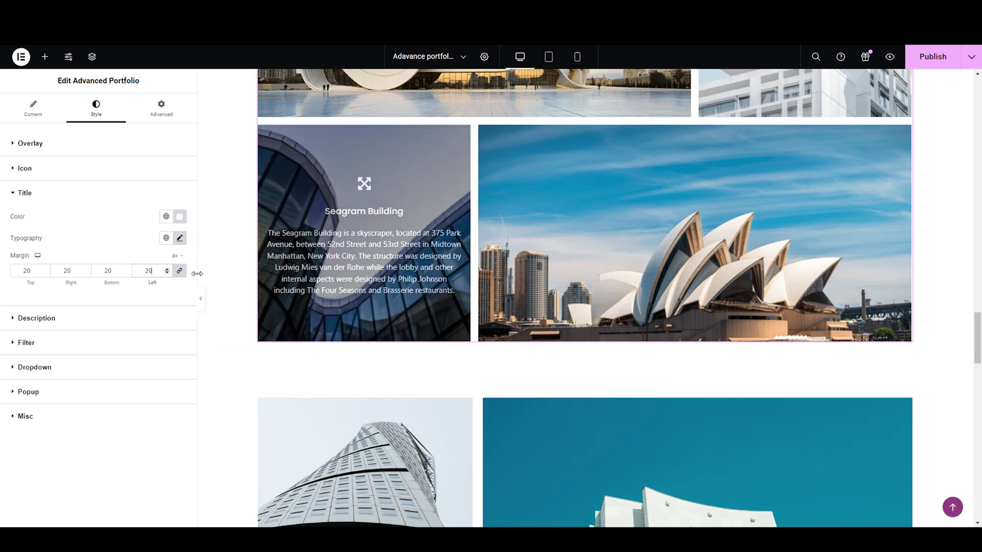
left_click(45, 188)
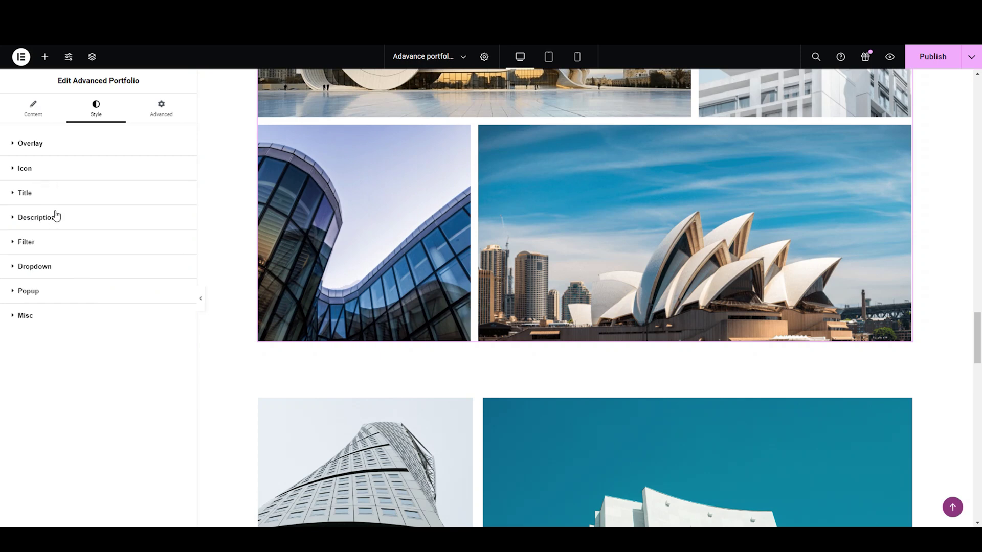
- Set the description text color to white (#FFFFFF)
left_click(55, 217)
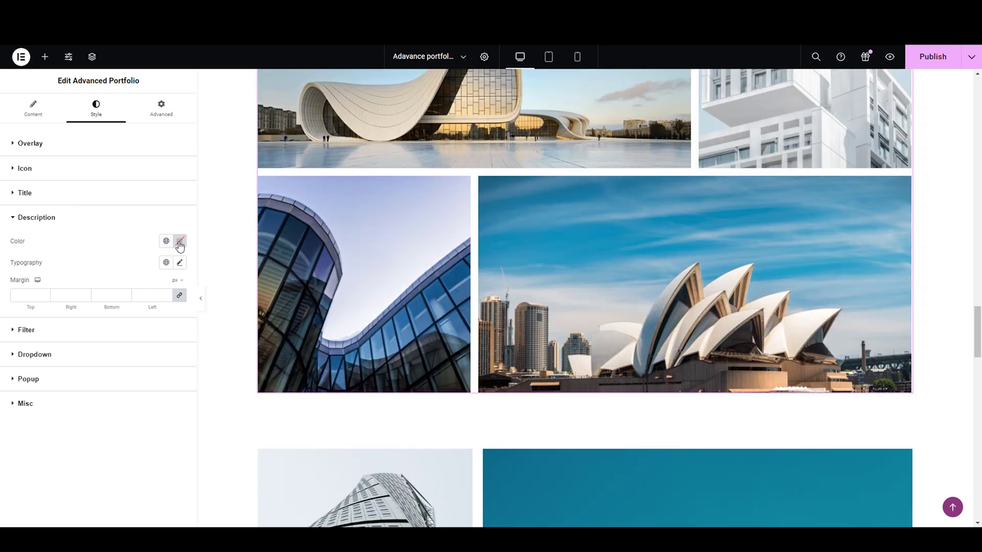
left_click(179, 241)
left_click_drag(131, 295, 122, 283)
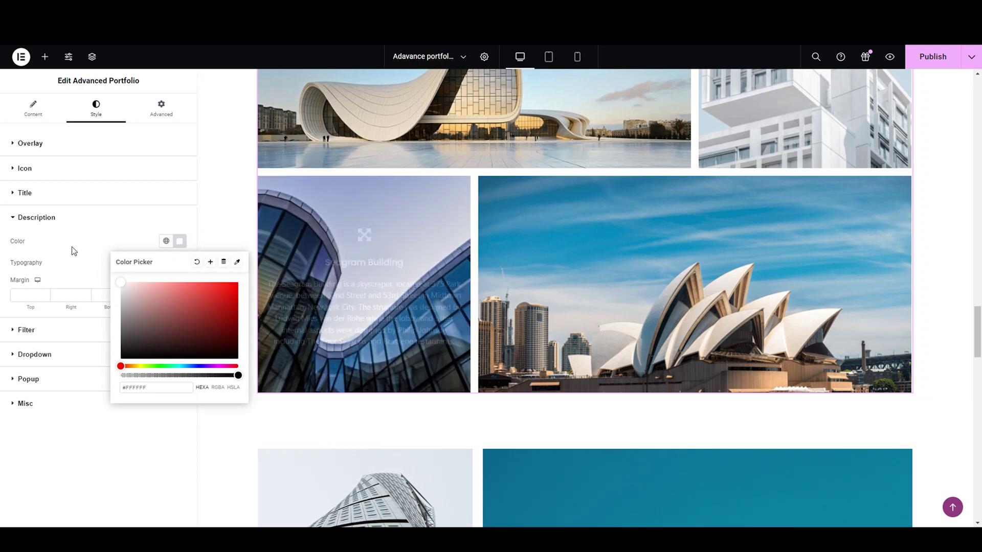
left_click(108, 261)
- Set the description typography to Poppins, size 12 px, weight 400 (Normal)
left_click(179, 262)
left_click(157, 311)
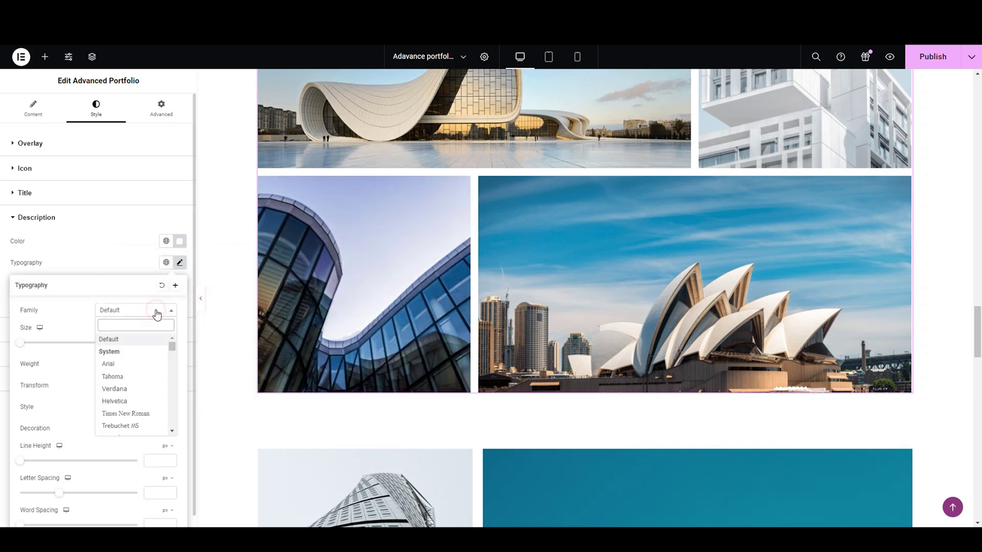
type("pop")
left_click(112, 389)
left_click(150, 346)
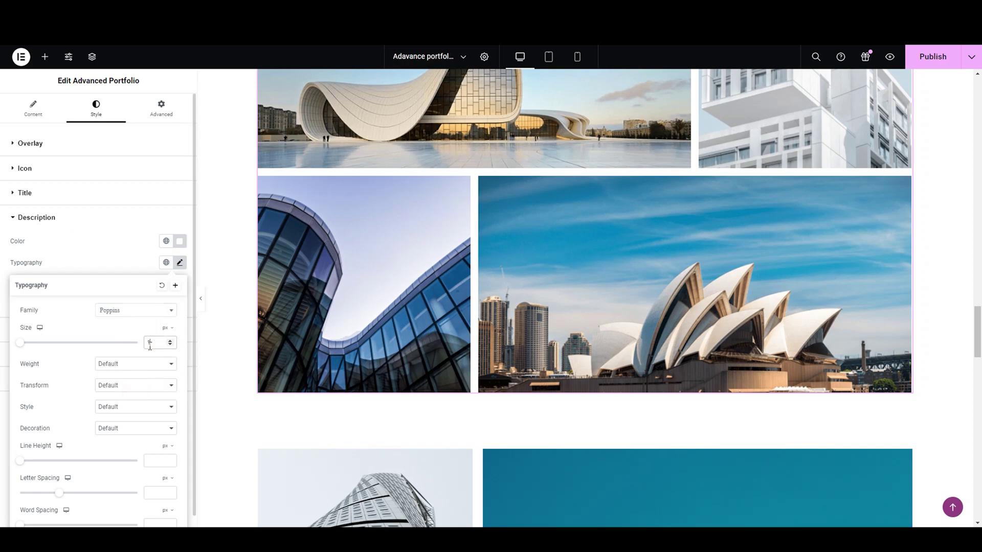
mouse_move(303, 285)
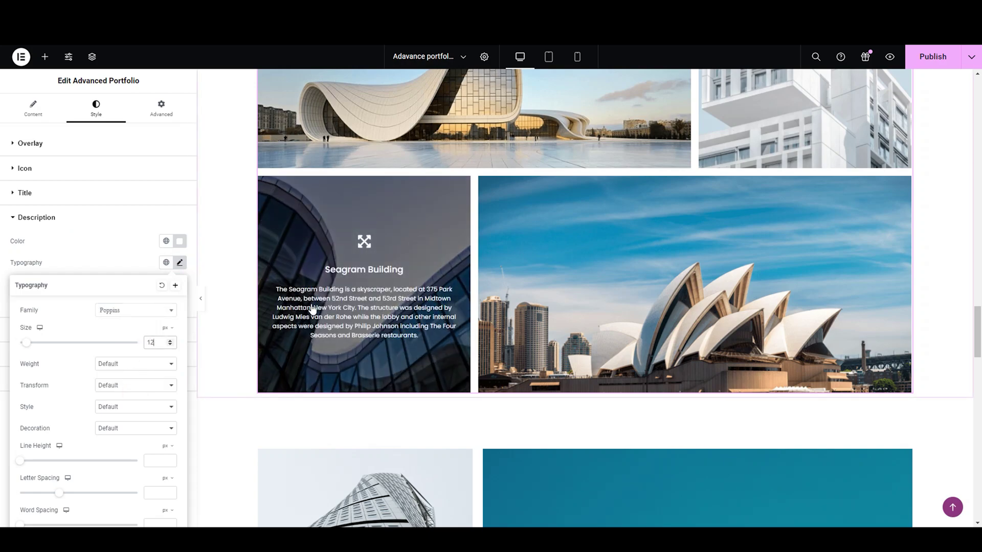
mouse_move(601, 315)
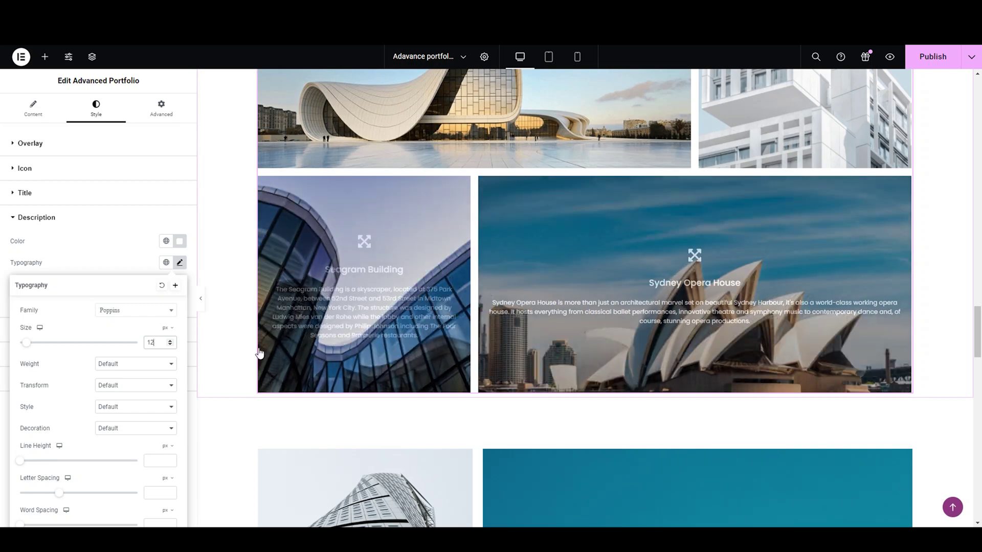
left_click(135, 364)
left_click(135, 399)
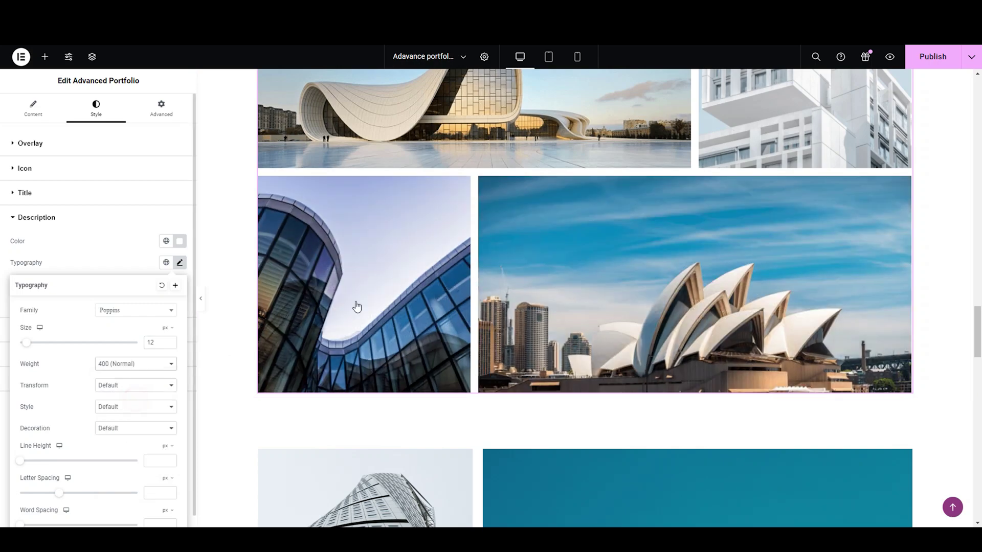
left_click(180, 262)
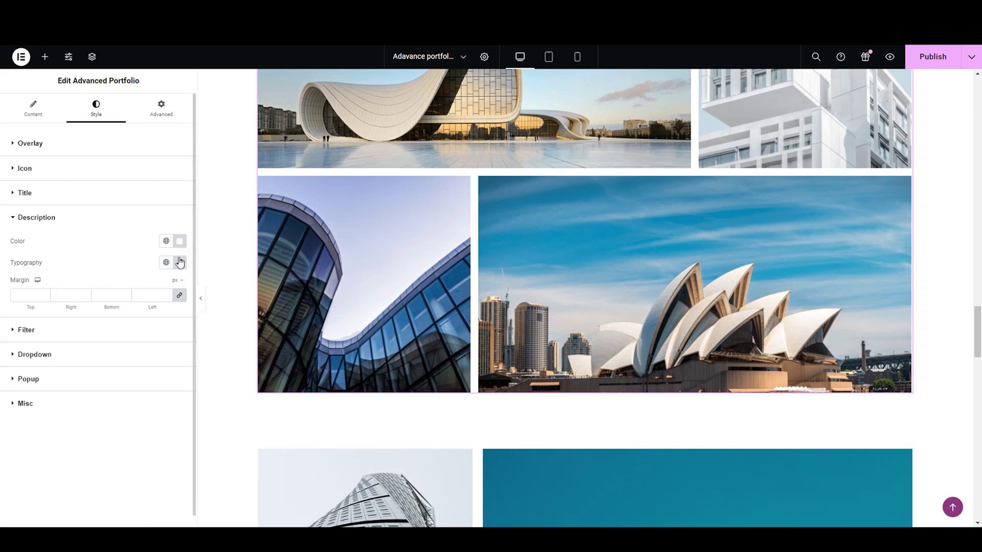
- Try description margins of 20, 30 and 50 px on all sides
left_click(144, 295)
type("20")
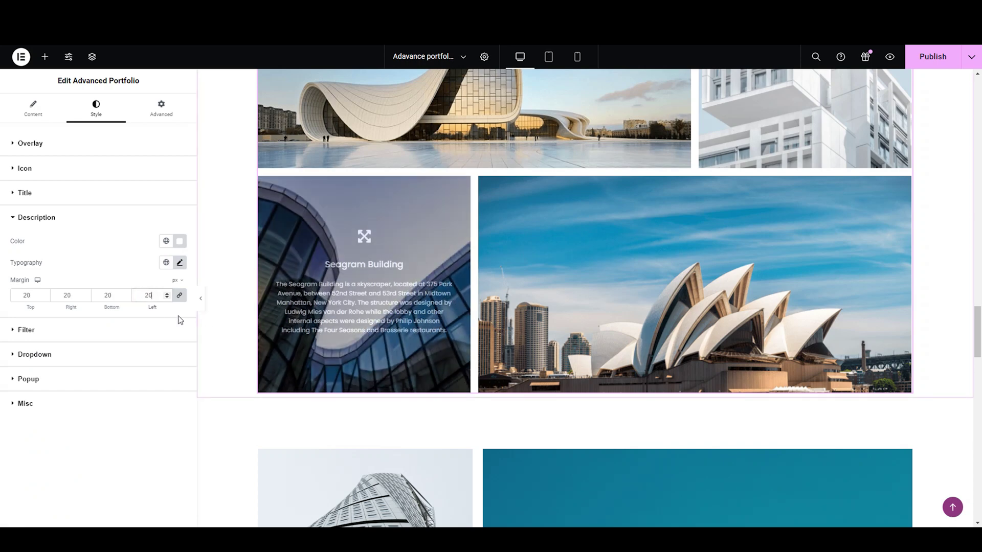
type("30")
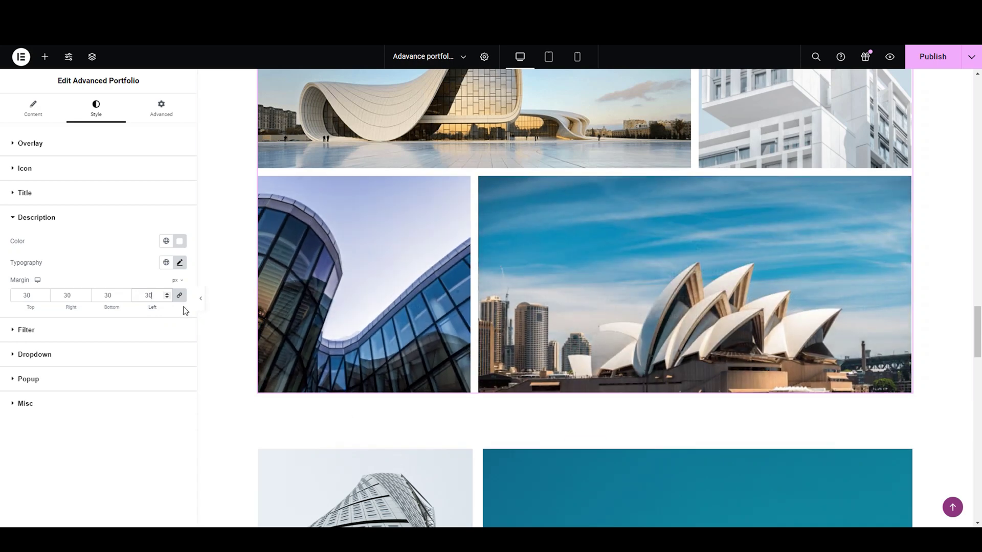
type("50")
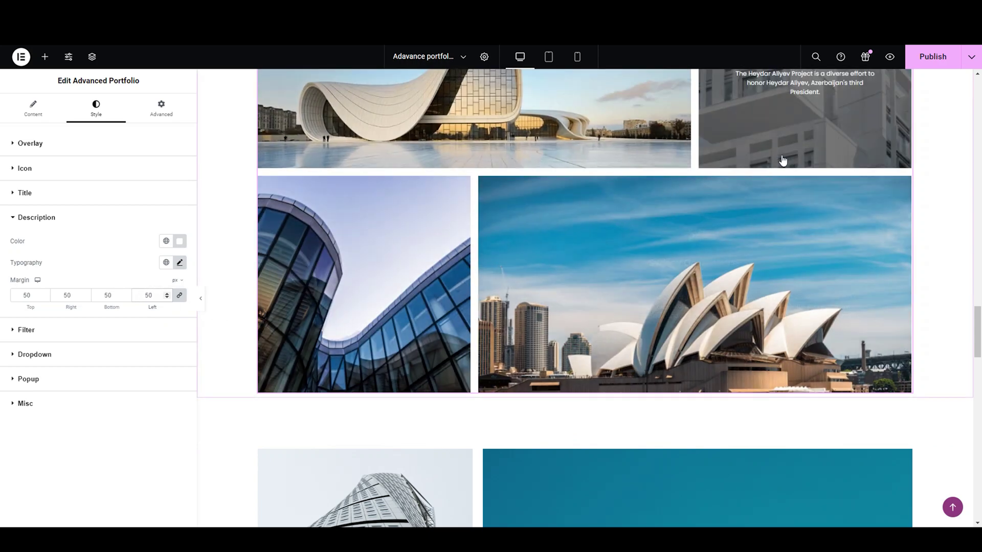
scroll(704, 352, "up", 2)
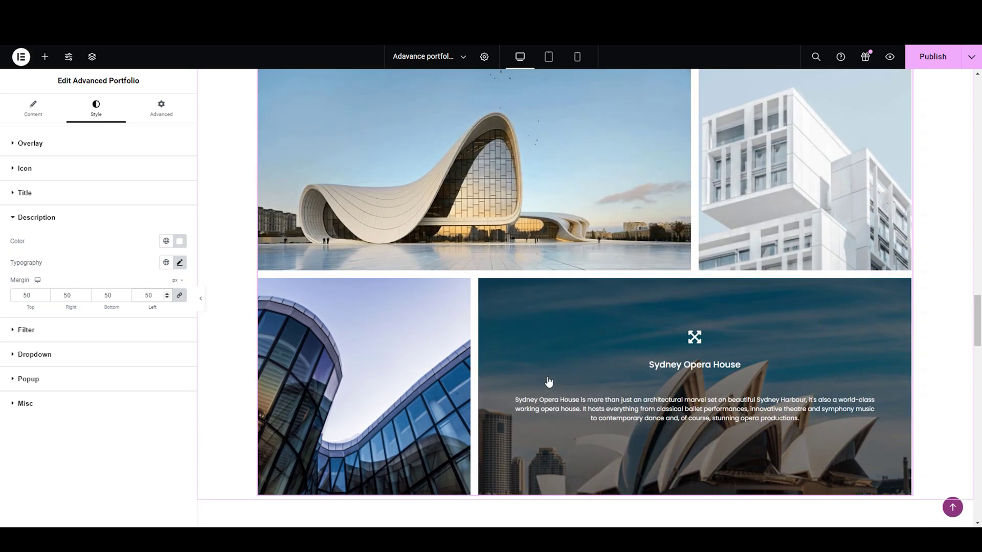
- Set the description margin to 40 px on all sides
double_click(135, 292)
type("40")
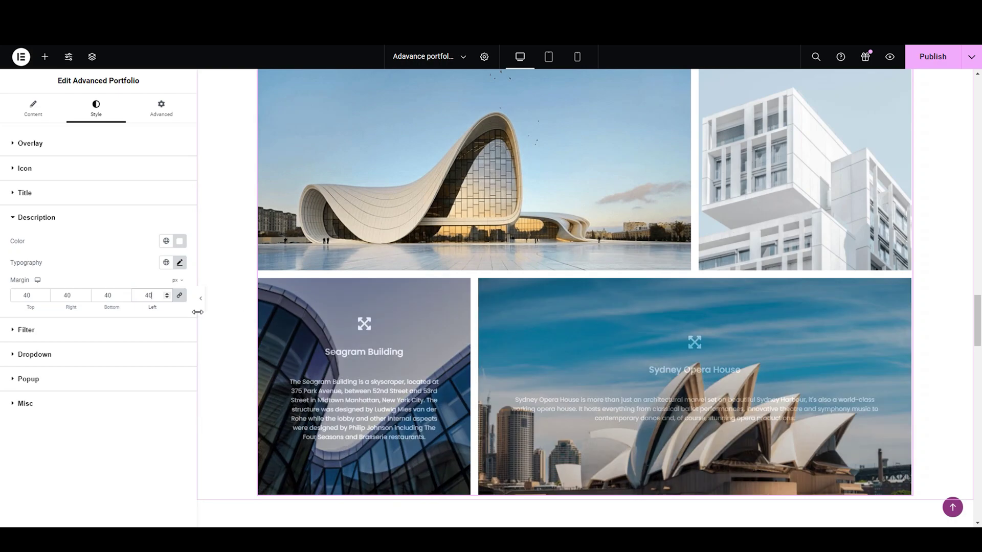
- Set the portfolio filter's typography to Montserrat, size 20 px, weight 400 (Normal)
left_click(153, 330)
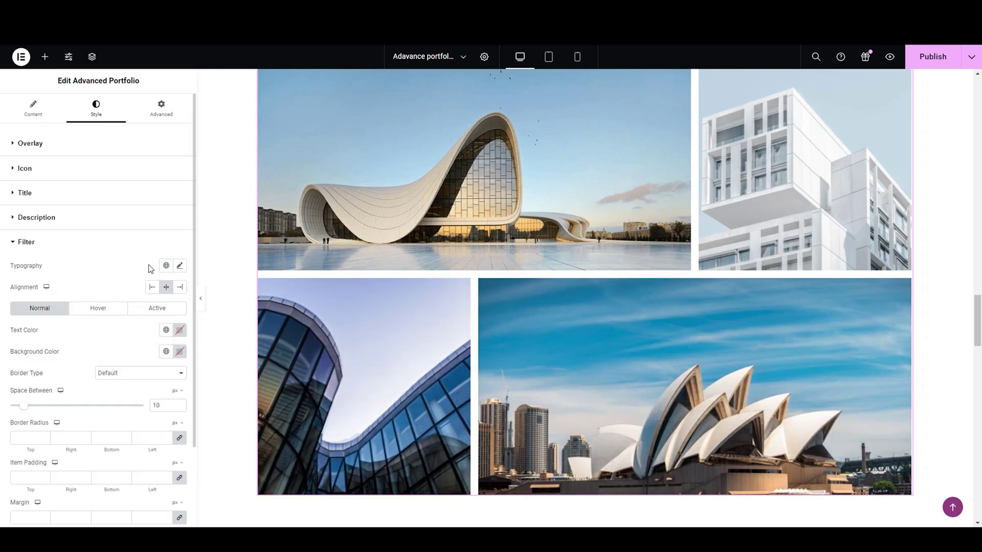
left_click(179, 265)
scroll(613, 278, "up", 4)
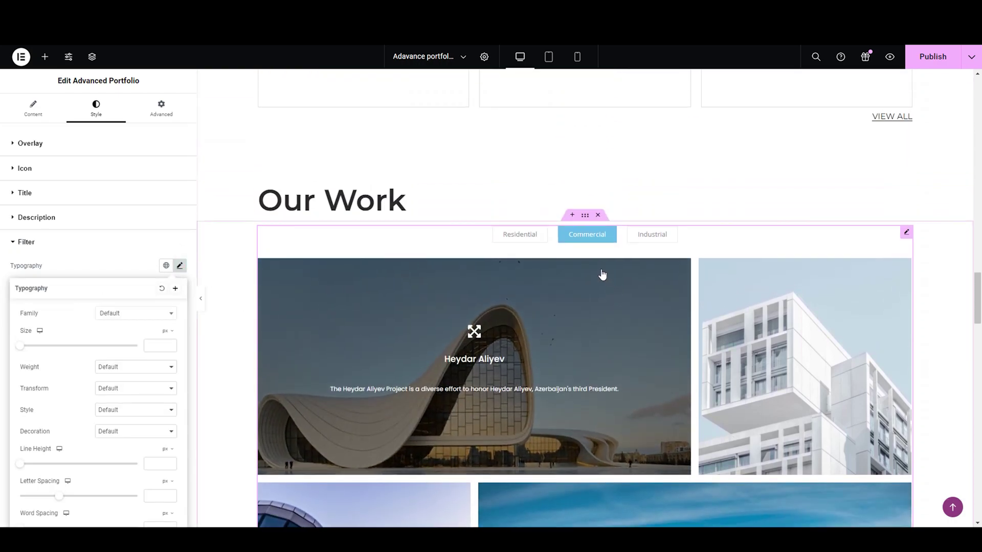
left_click(117, 314)
type("pop")
left_click(131, 393)
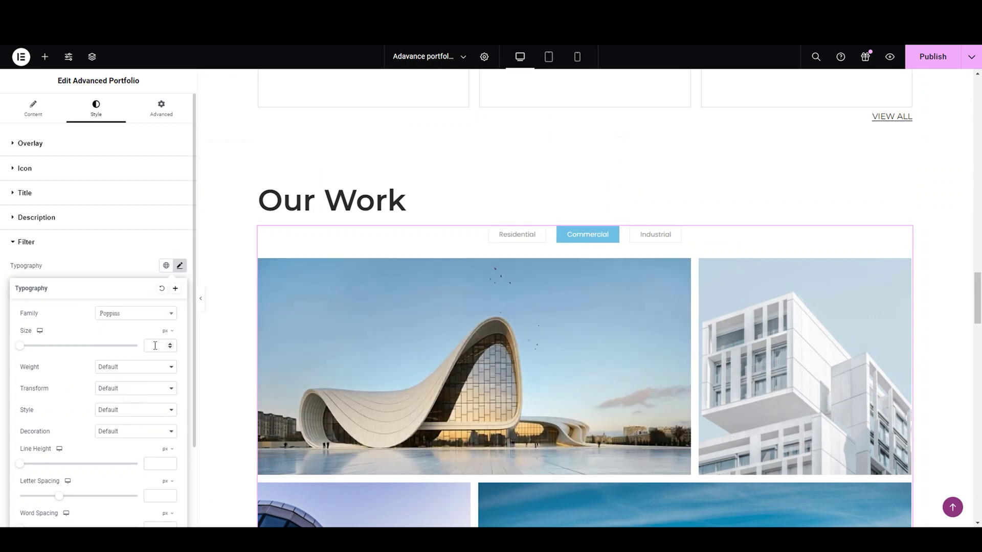
type("20")
left_click(136, 313)
type("mont")
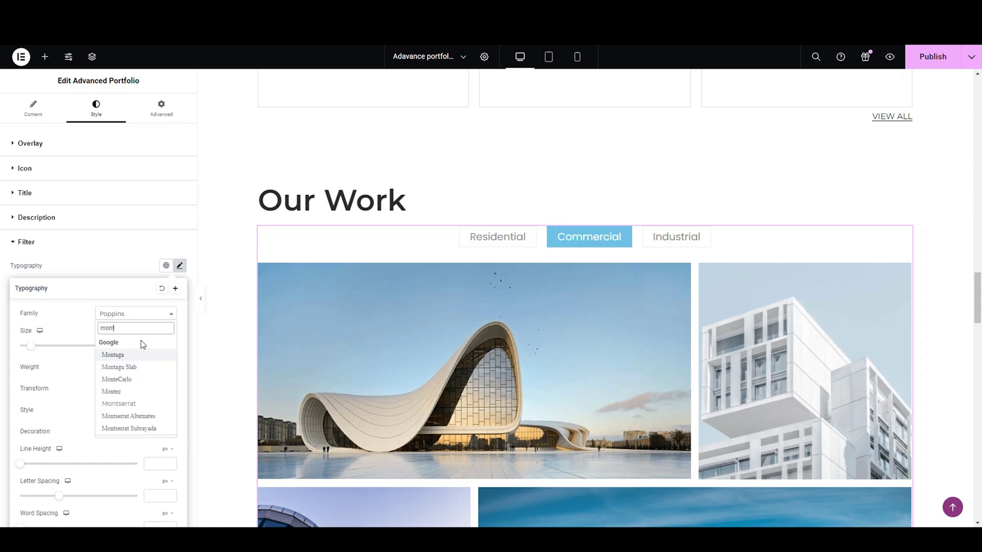
left_click(136, 404)
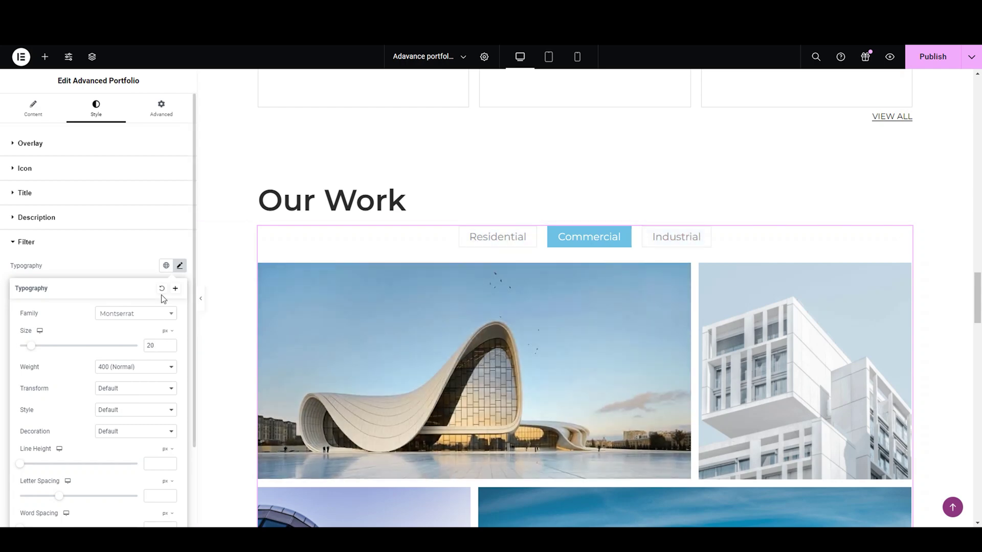
left_click(178, 273)
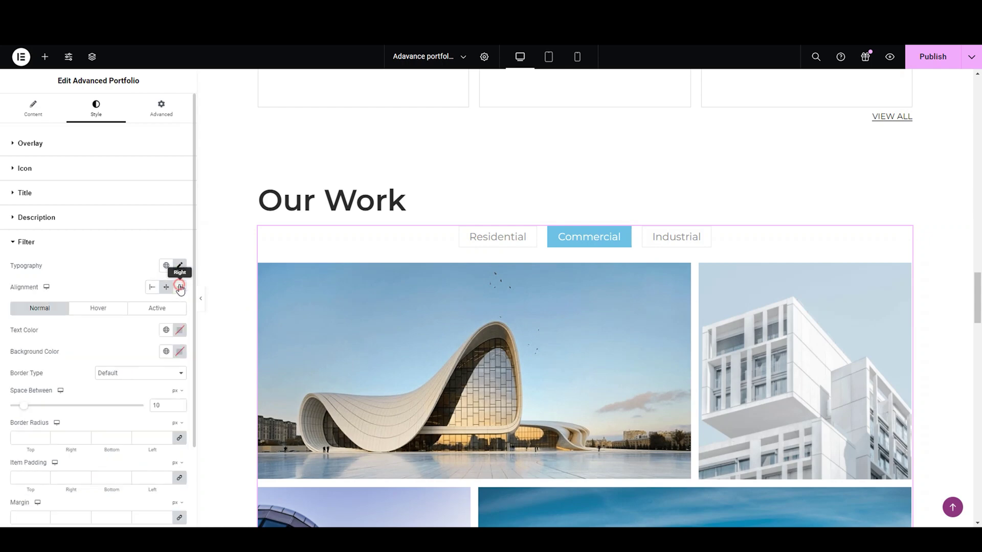
- Align the filter items to the right and set their normal-state text color to black (#000000)
left_click(180, 288)
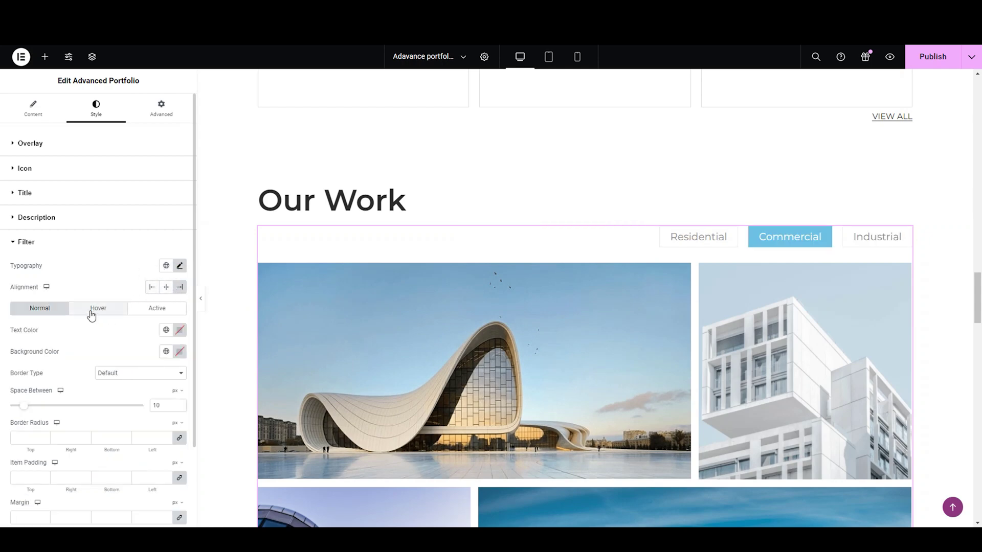
left_click(167, 332)
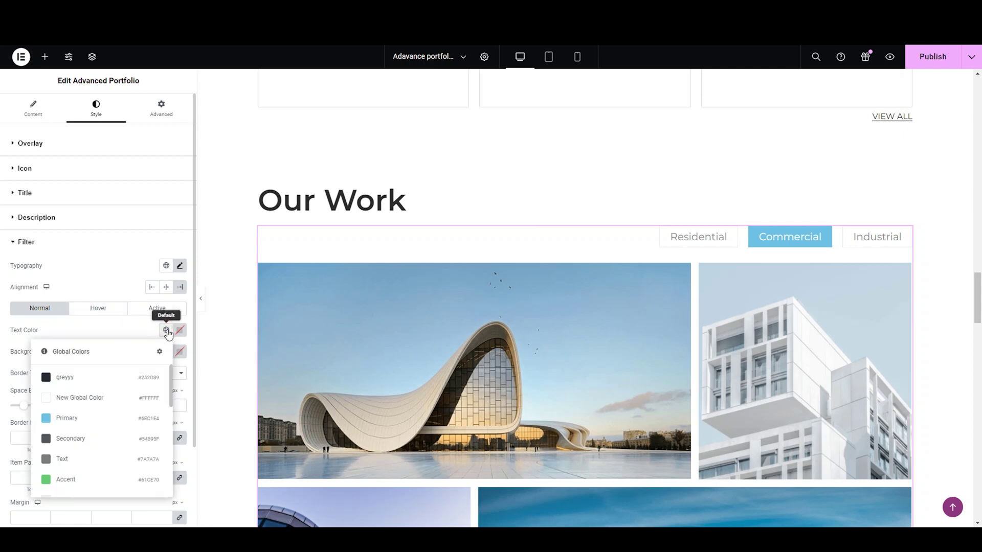
left_click(140, 378)
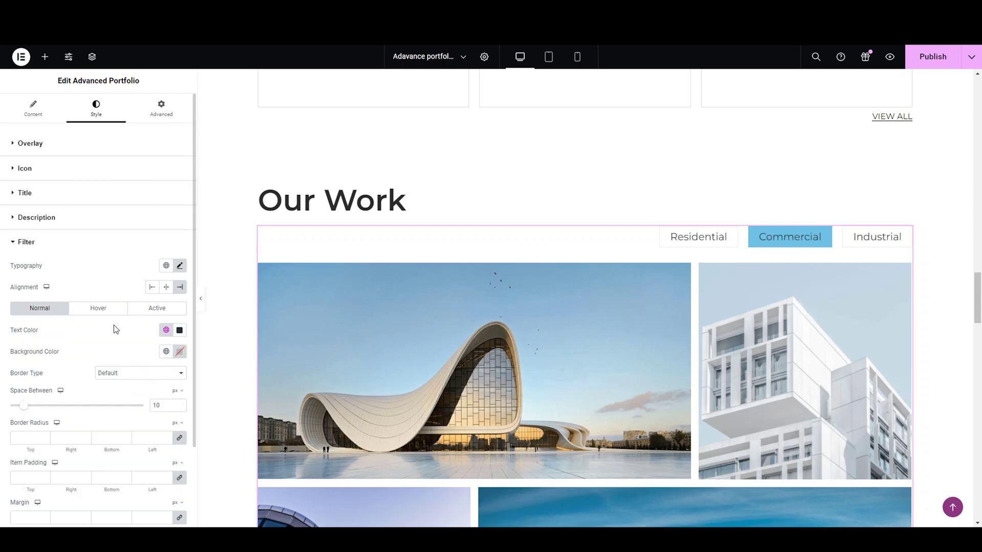
left_click(180, 330)
left_click_drag(142, 416, 117, 457)
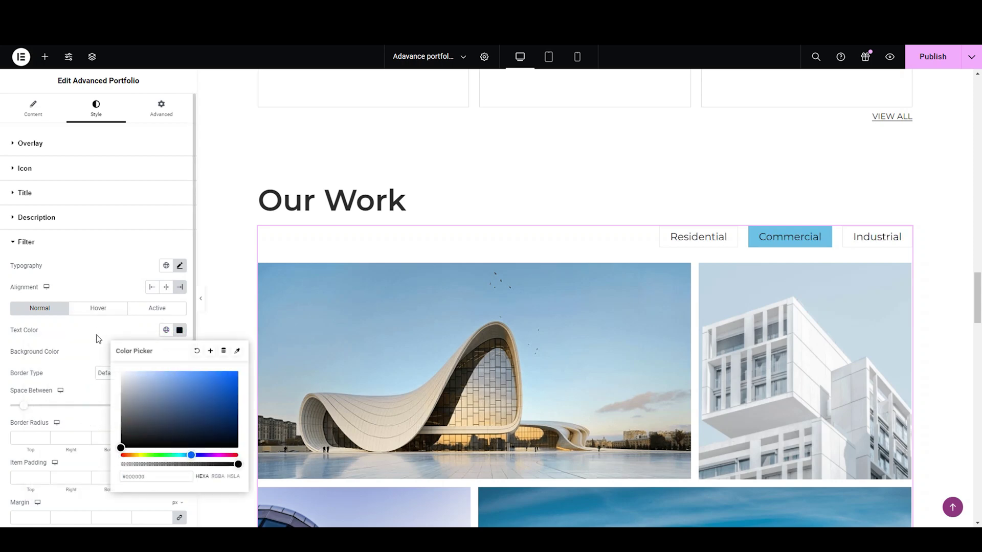
- Set the filter's hover-state text color to light blue
left_click(102, 310)
left_click(180, 330)
left_click(137, 381)
left_click(186, 455)
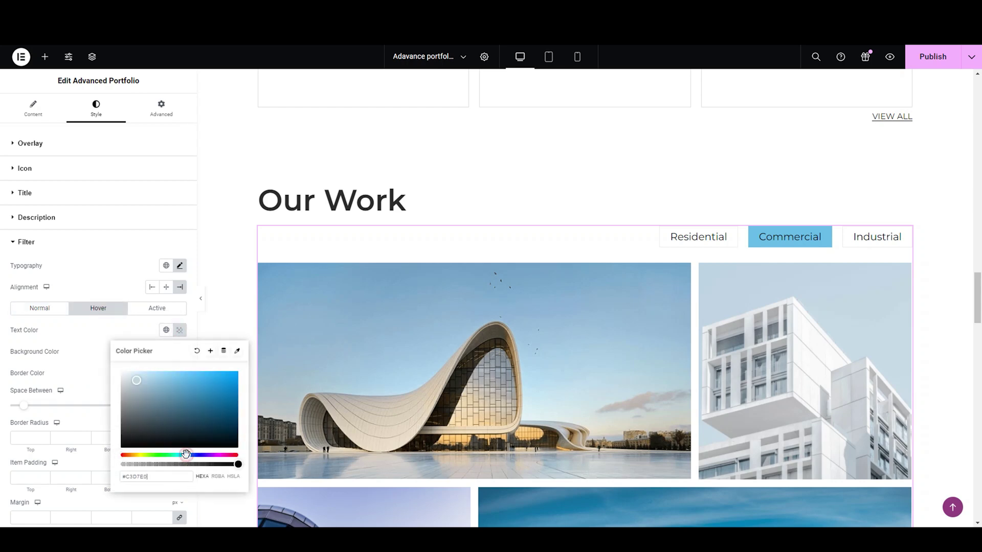
mouse_move(179, 374)
left_mouse_down()
mouse_move(173, 364)
mouse_move(193, 360)
left_mouse_up()
left_click(101, 342)
- Make the filter's hover-state background color fully transparent (#02010100)
left_click(179, 352)
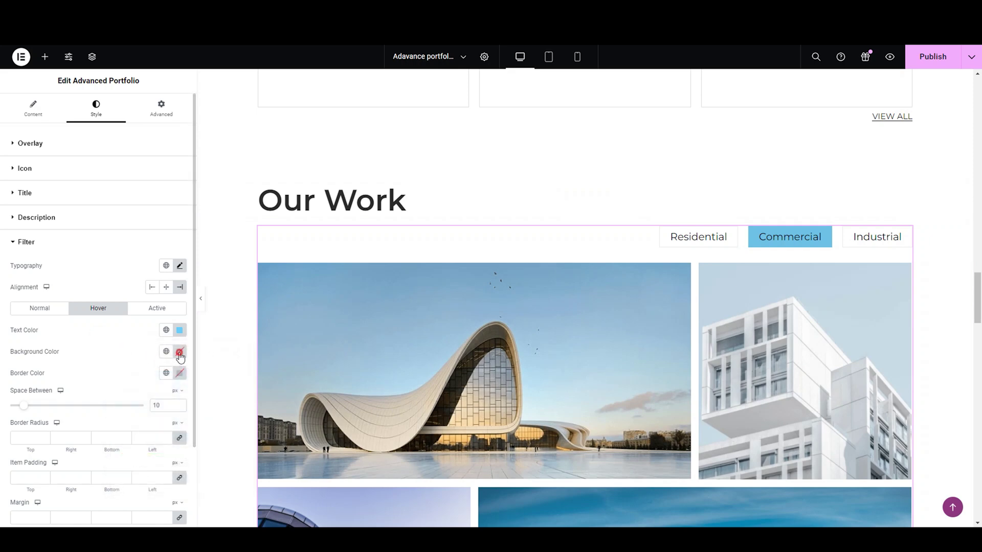
left_click(161, 487)
left_click_drag(157, 486, 121, 486)
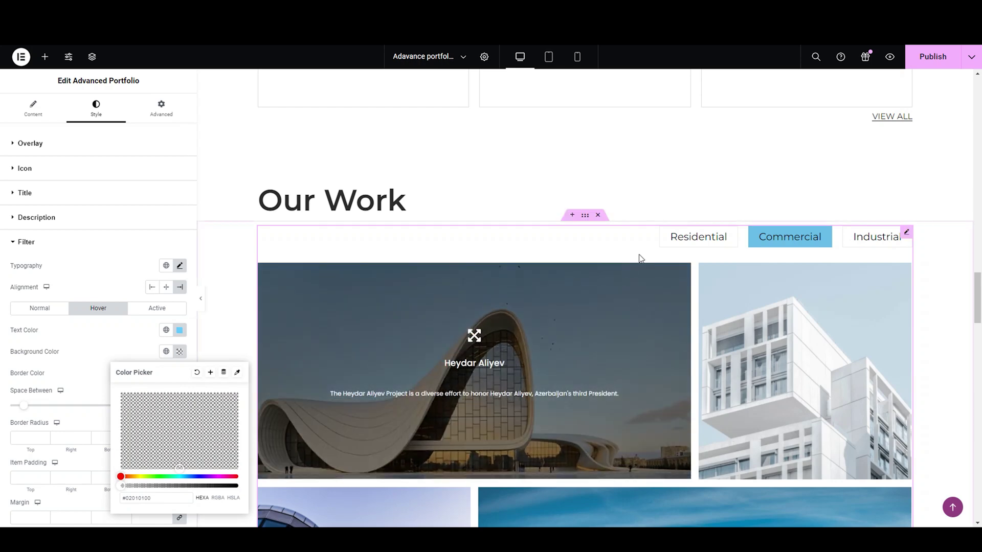
left_click(133, 348)
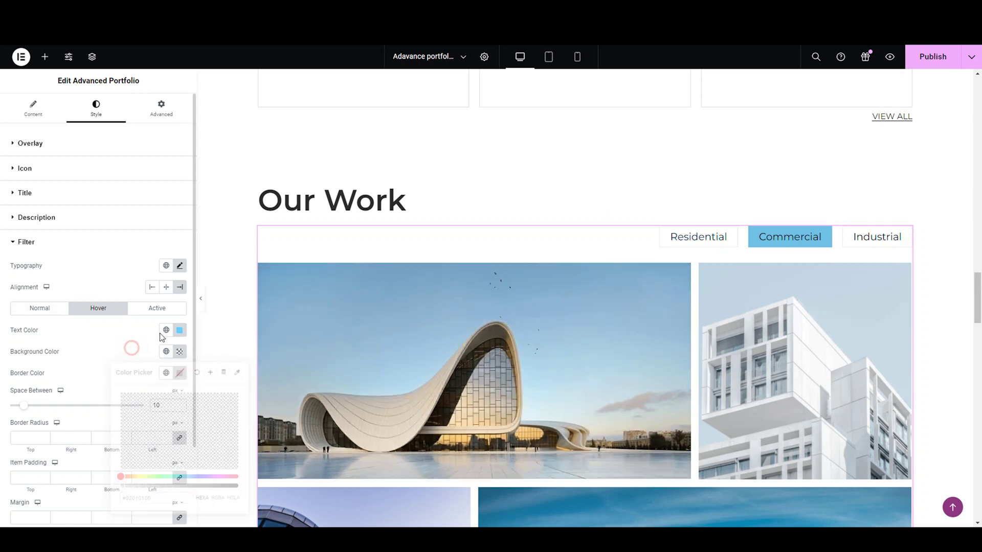
- Set the filter's active-state text color to #FFFFFF and the space between filter items to 22 px
left_click(172, 311)
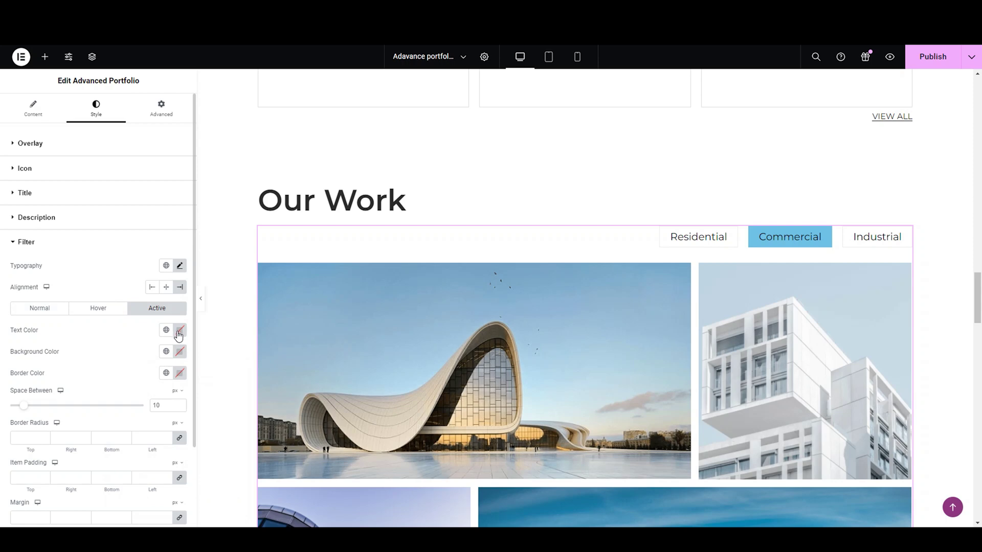
type("#FFFFFF")
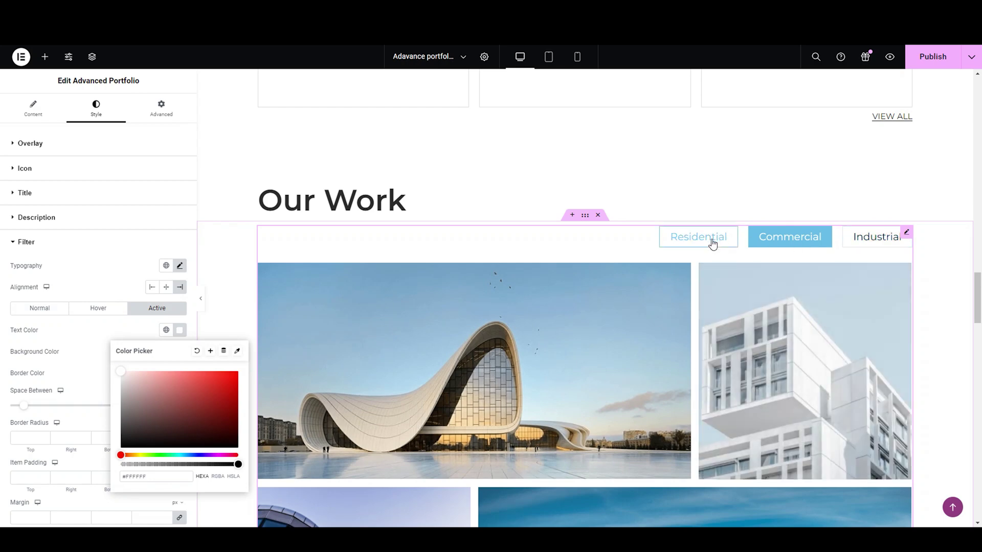
left_click(78, 349)
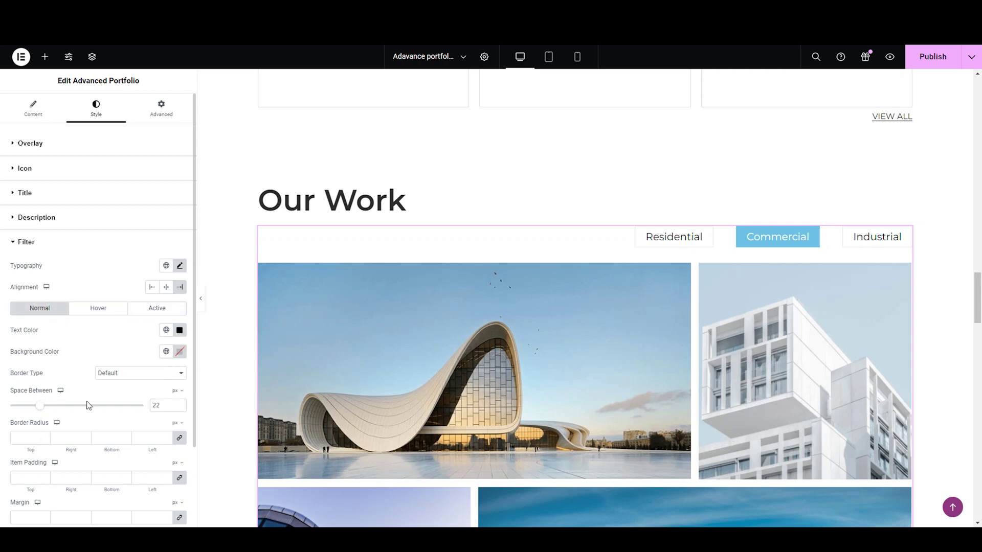
- Set the filter items' border radius to 5 px on all sides, and clear a trial item padding of 20 px
left_click(119, 440)
type("20")
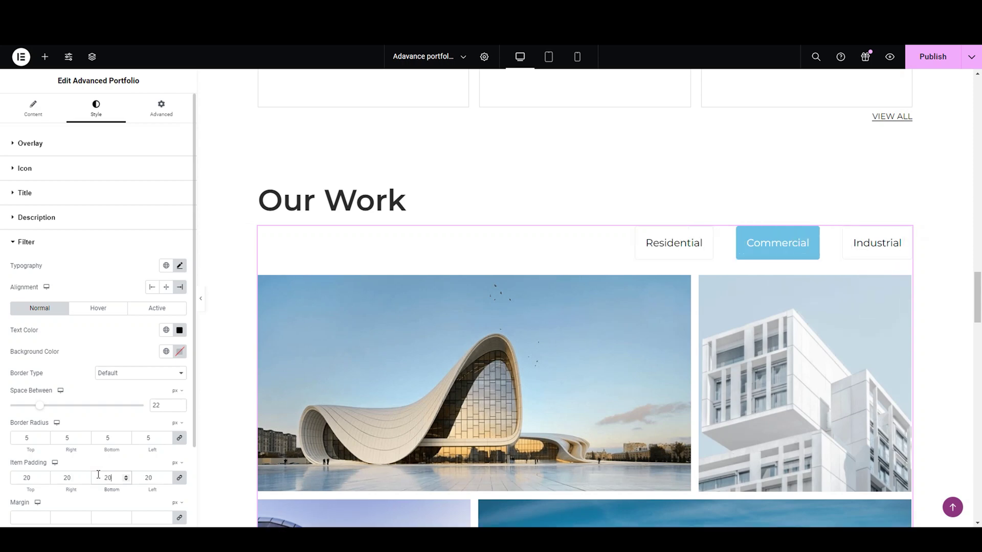
key("BackSpace")
key("BackSpace")
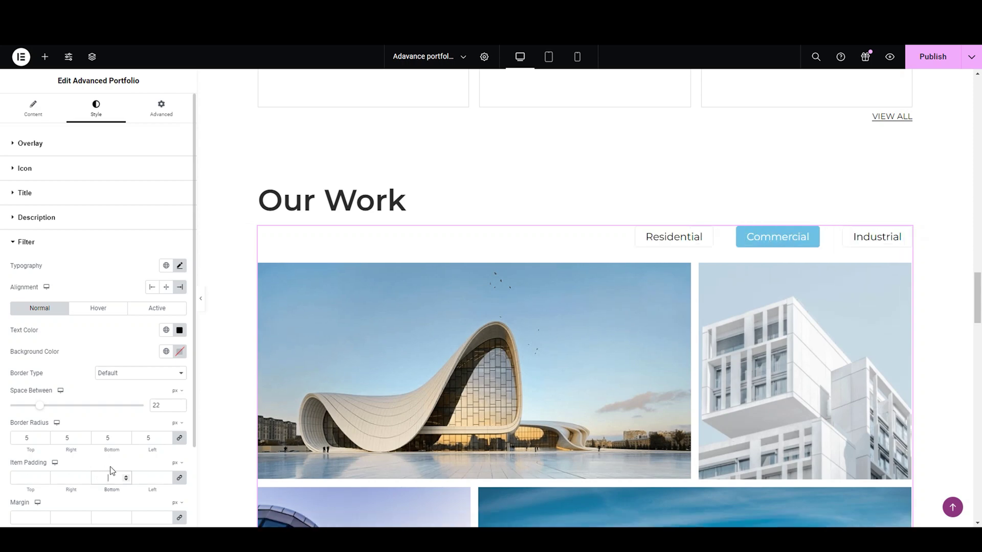
- Try filter margins of 50 and 40 px, and settle on 30 px on all sides
scroll(107, 479, "down", 1)
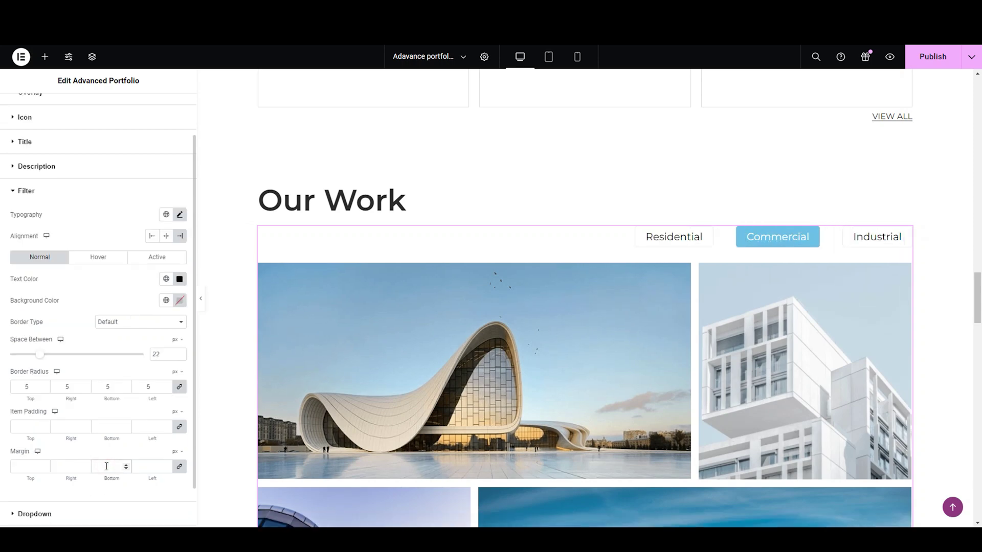
left_click(107, 467)
type("10")
key("BackSpace")
key("BackSpace")
type("50")
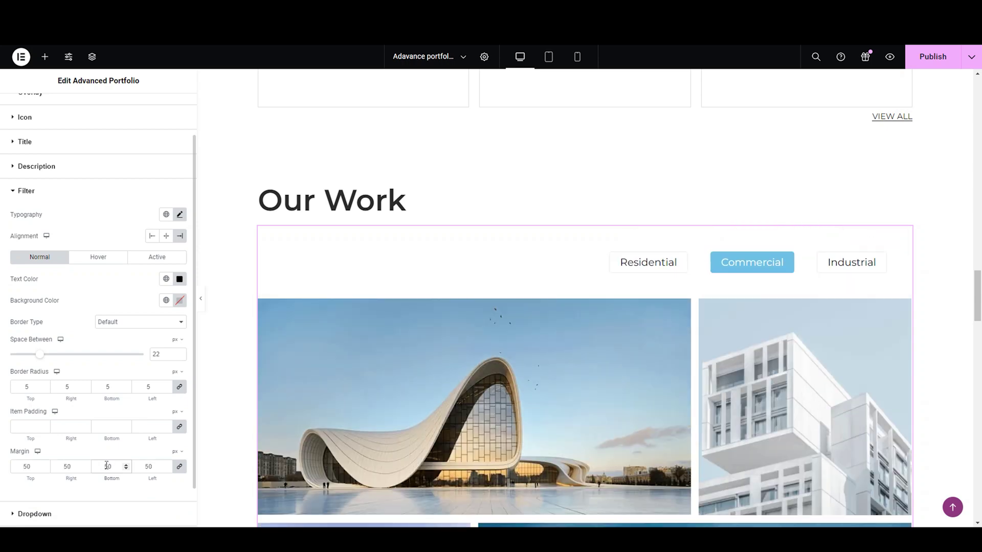
key("BackSpace")
key("BackSpace")
type("40")
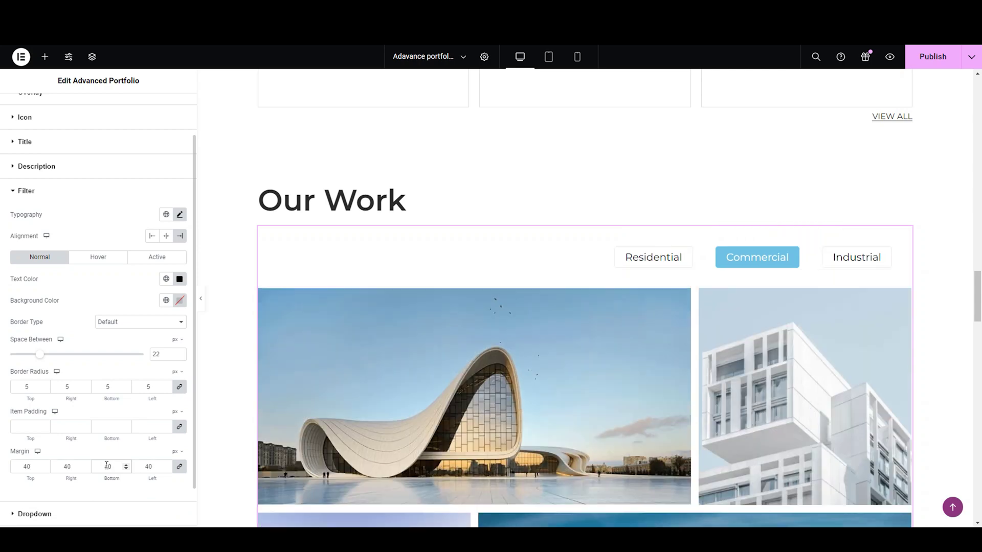
scroll(105, 466, "down", 1)
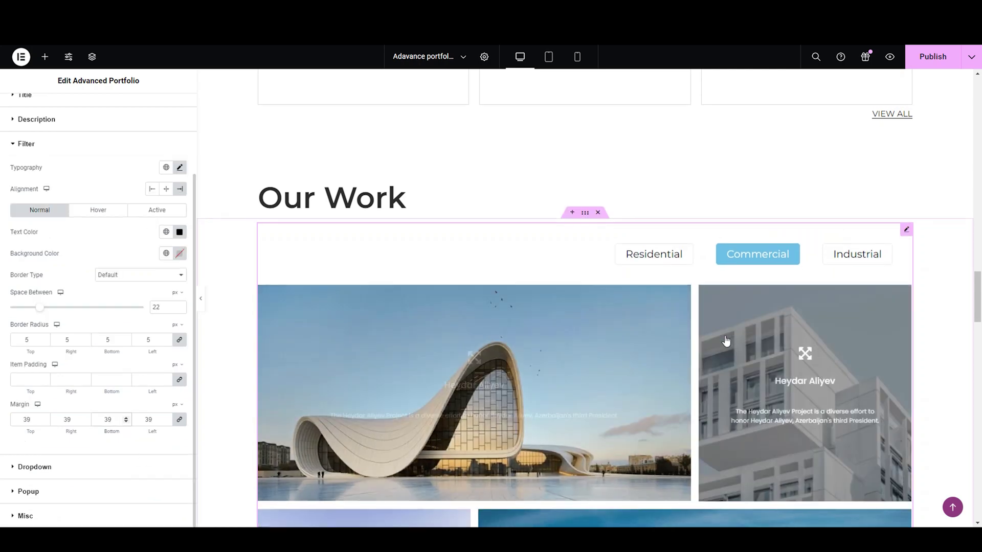
scroll(726, 340, "down", 3)
key("BackSpace")
key("BackSpace")
type("30")
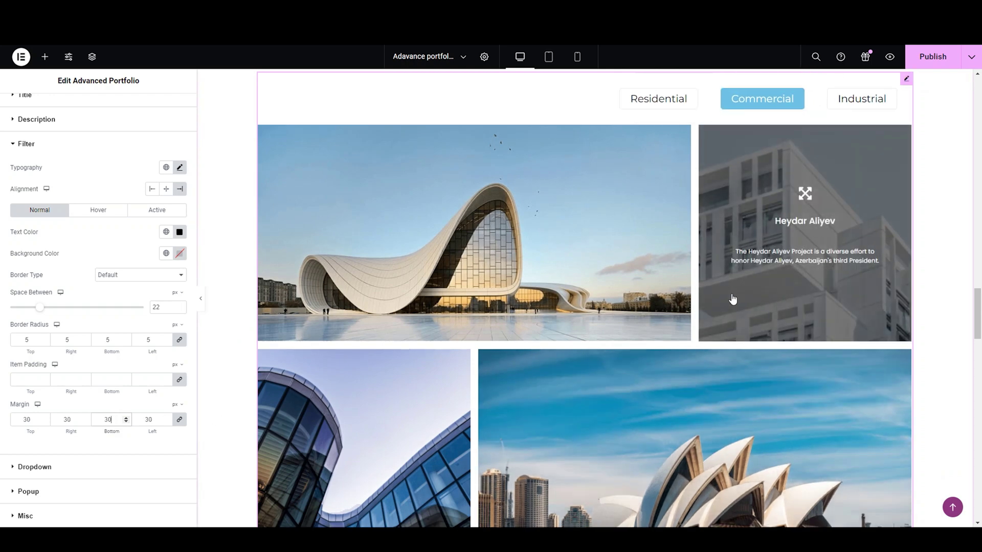
scroll(732, 299, "up", 3)
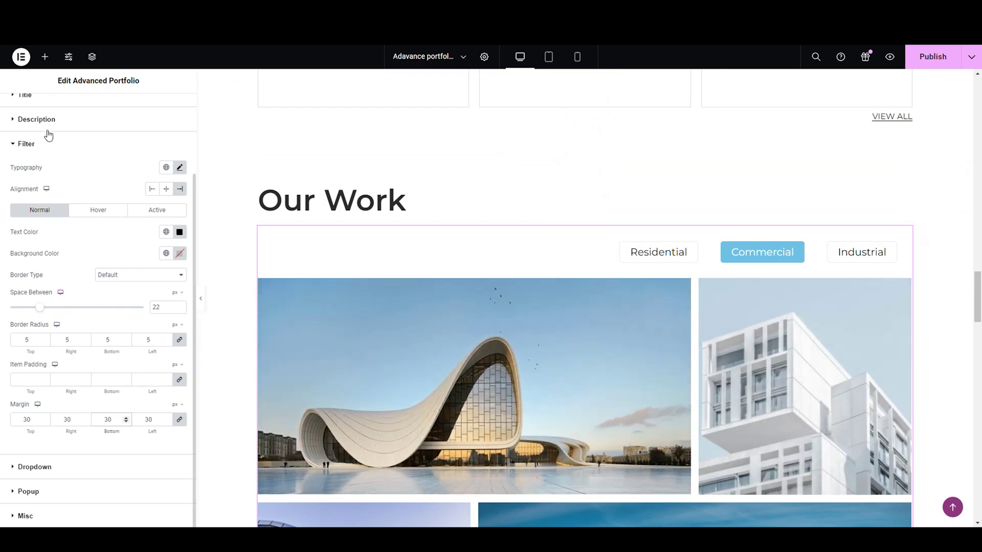
- Open the Dropdown style settings and expand the Our Work filter dropdown in the tablet preview
left_click(57, 156)
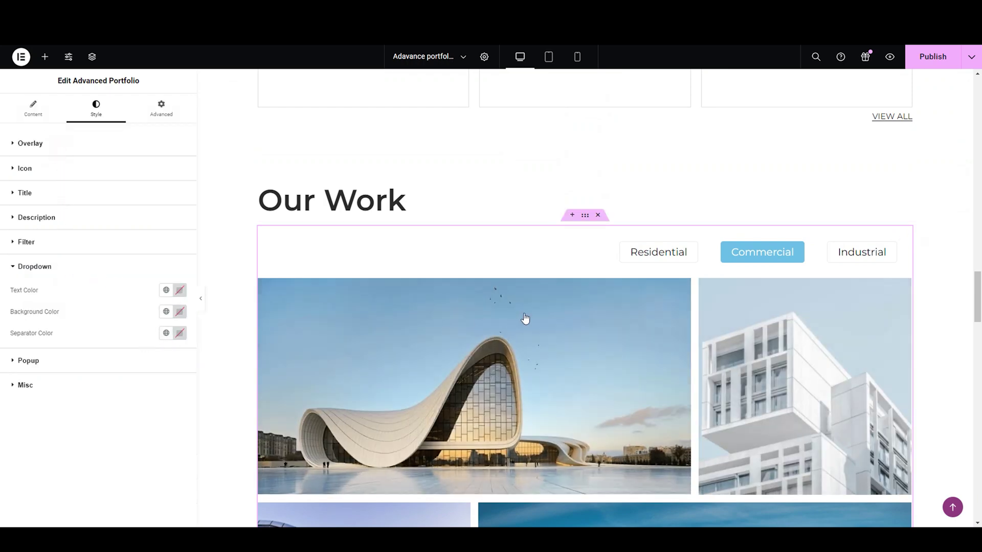
scroll(480, 322, "down", 3)
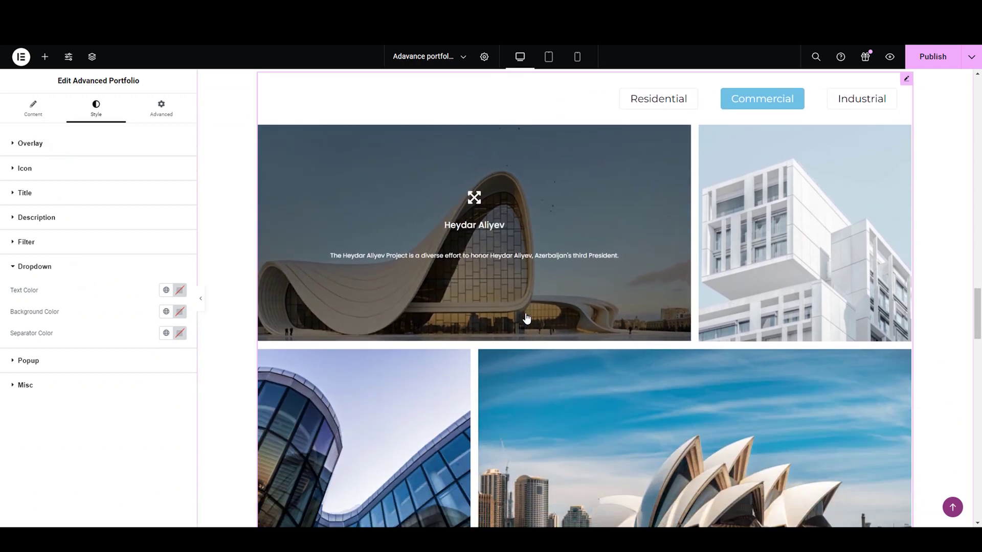
scroll(528, 316, "up", 1)
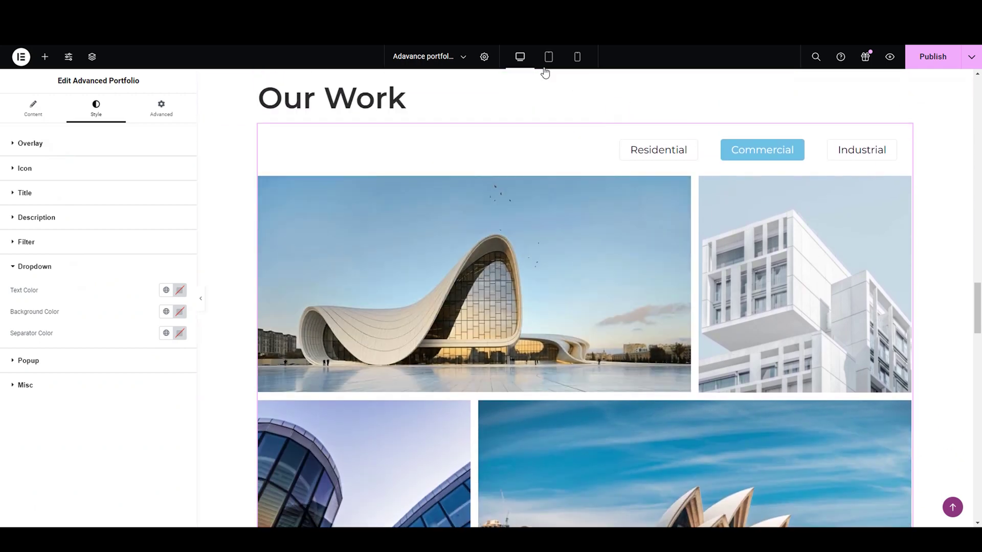
left_click(548, 59)
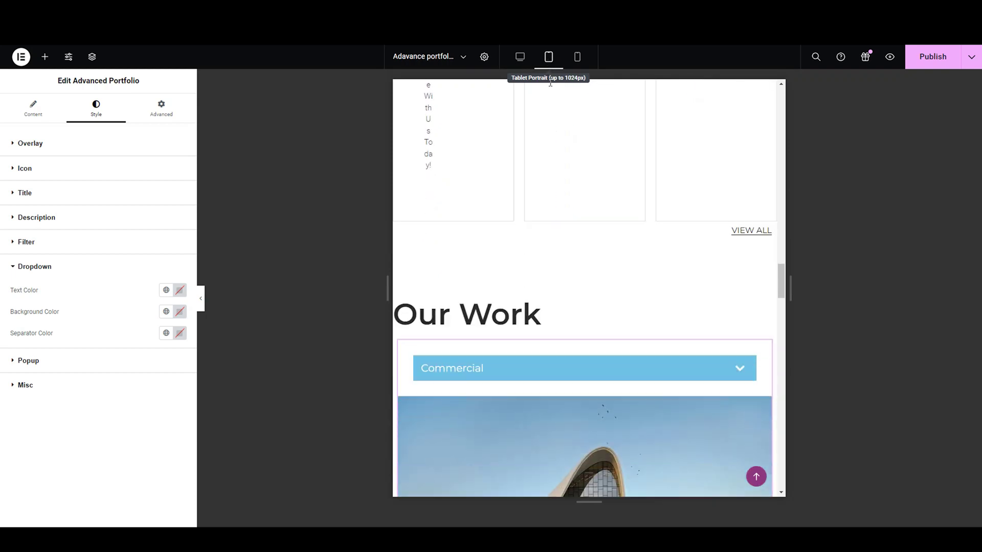
left_click(615, 318)
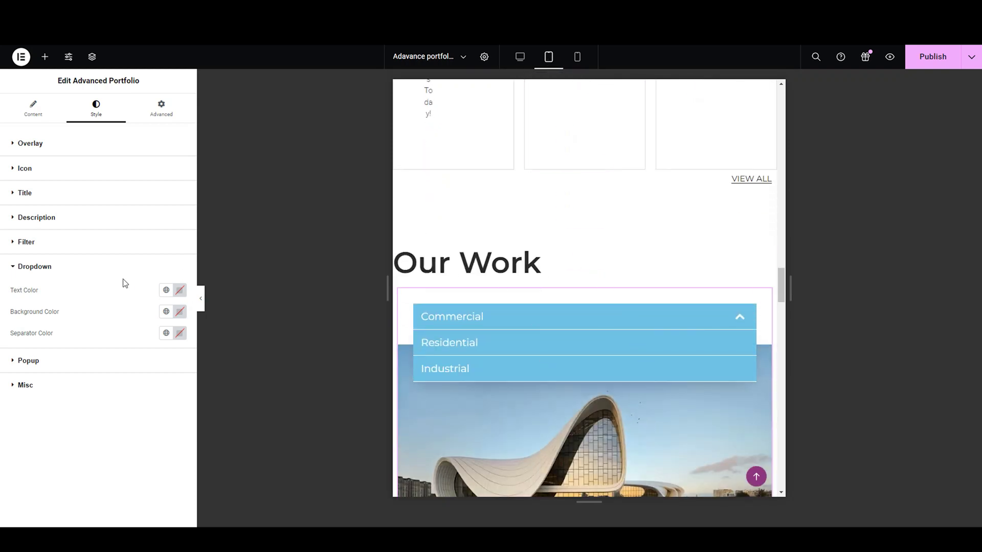
scroll(617, 275, "down", 3)
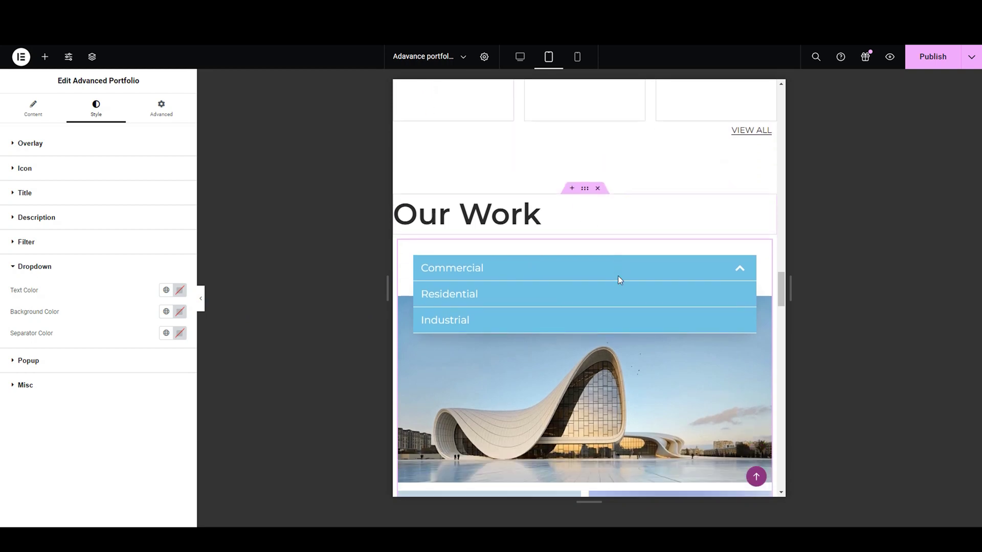
- Set the dropdown's text color to #FFFDFD and its background color to light blue (#A1DBFF)
left_click(180, 293)
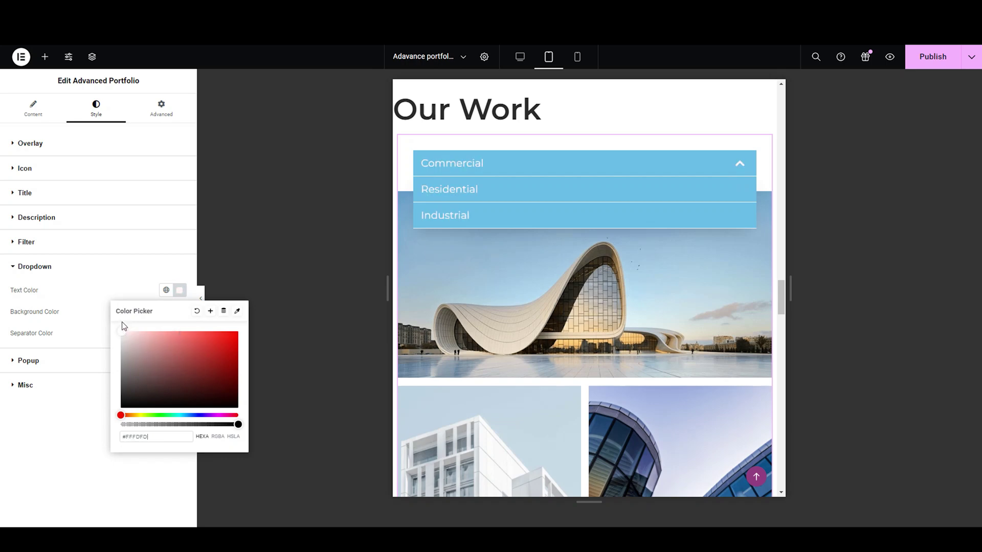
left_click(105, 290)
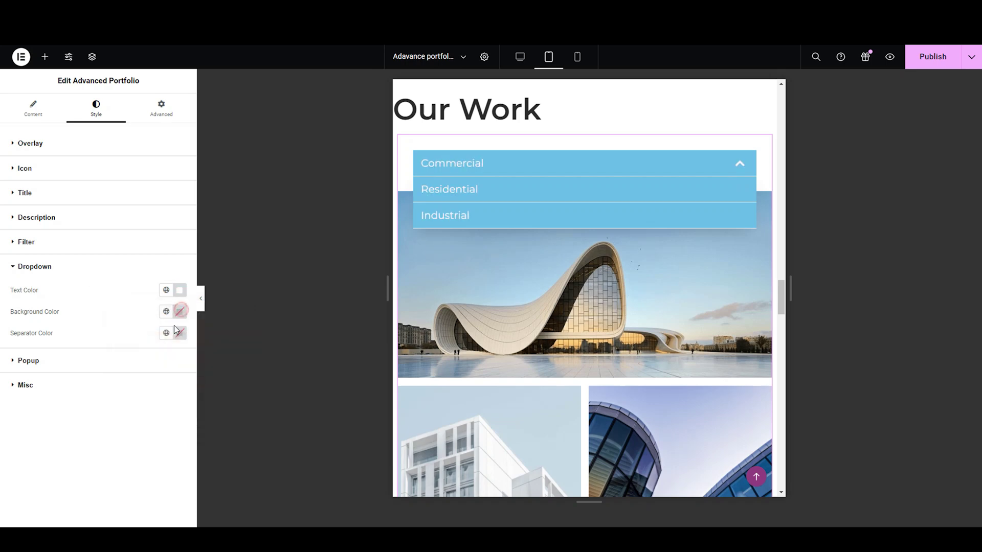
left_click(180, 311)
mouse_move(173, 386)
left_mouse_down()
mouse_move(188, 412)
mouse_move(149, 384)
mouse_move(130, 387)
left_mouse_up()
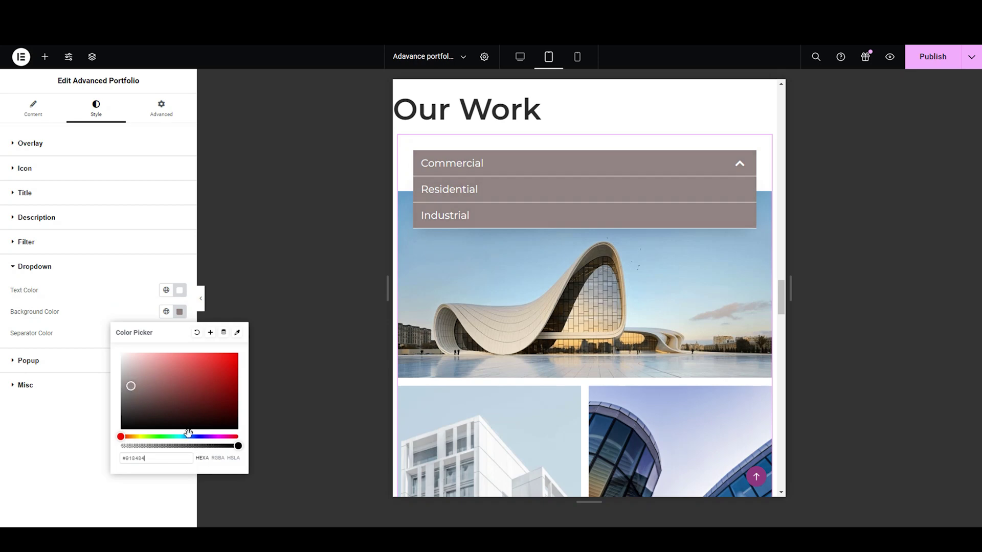
left_click_drag(170, 379, 164, 342)
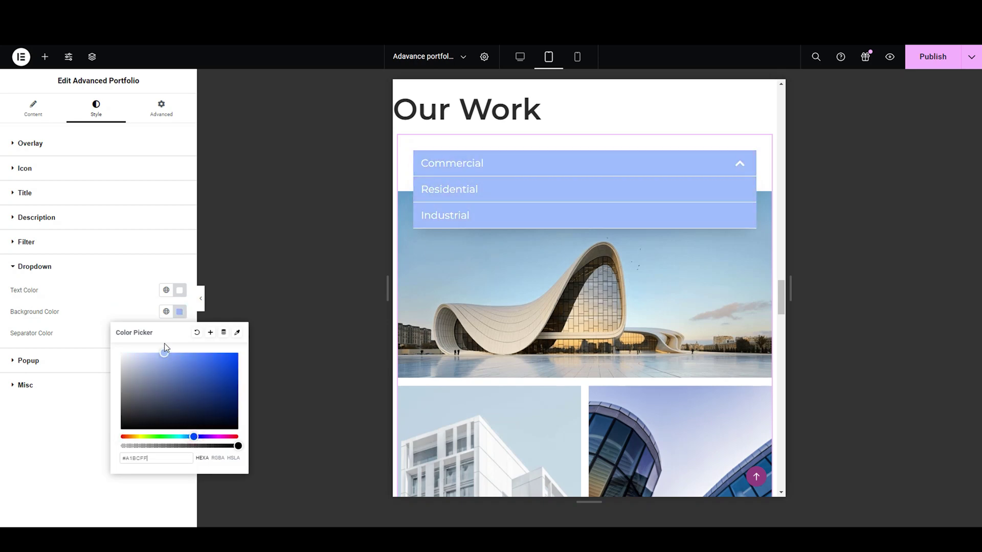
left_click_drag(190, 436, 188, 436)
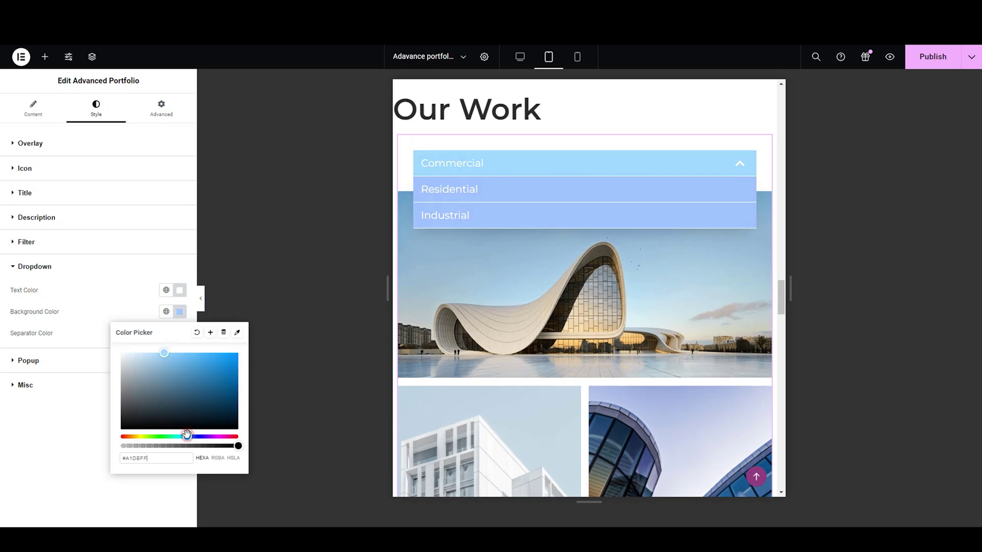
left_click(126, 295)
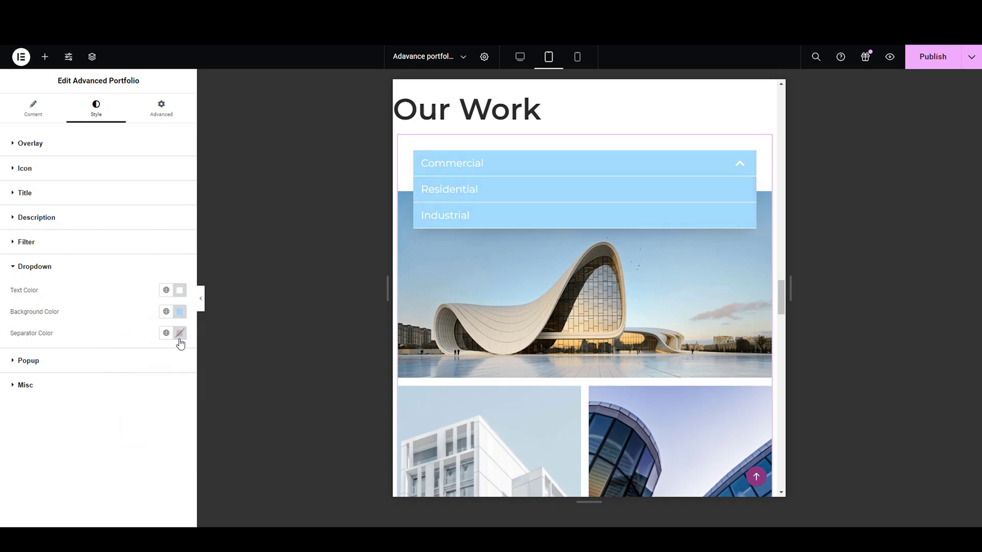
- Set the separator color between the dropdown entries to gray
left_click(179, 333)
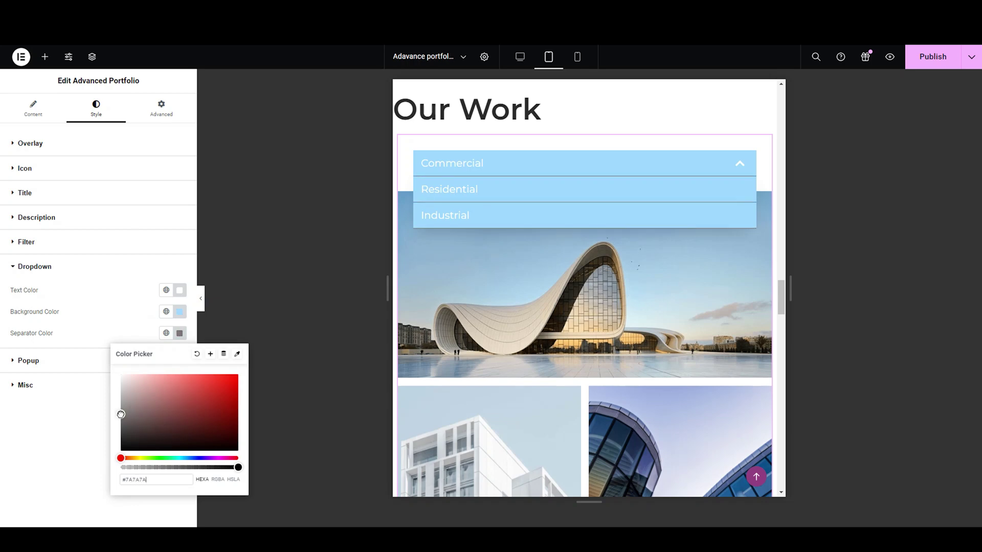
left_click_drag(110, 406, 102, 392)
left_click(99, 321)
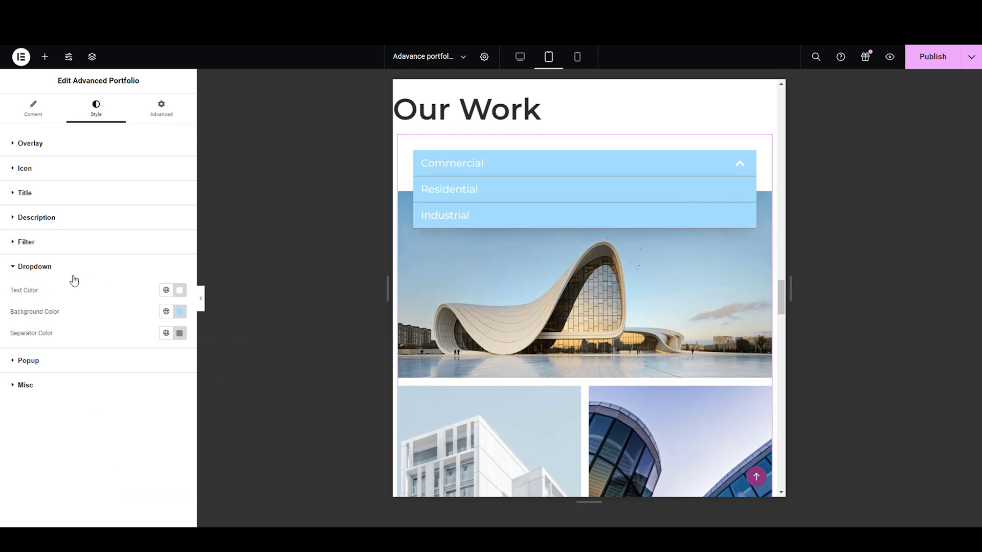
- Check the filter dropdown in the mobile preview, and return to the desktop view with the Dropdown settings collapsed
left_click(579, 58)
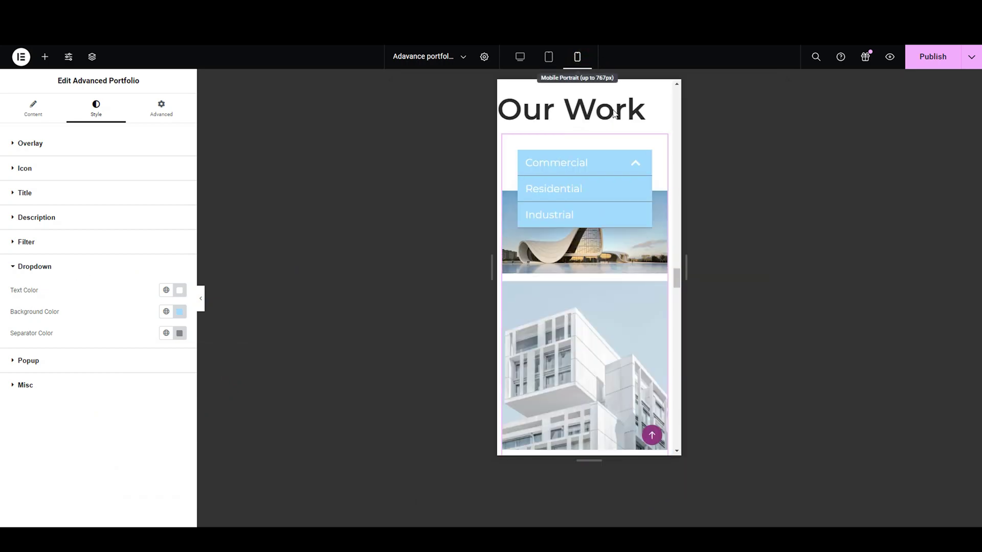
left_click(631, 164)
left_click(631, 169)
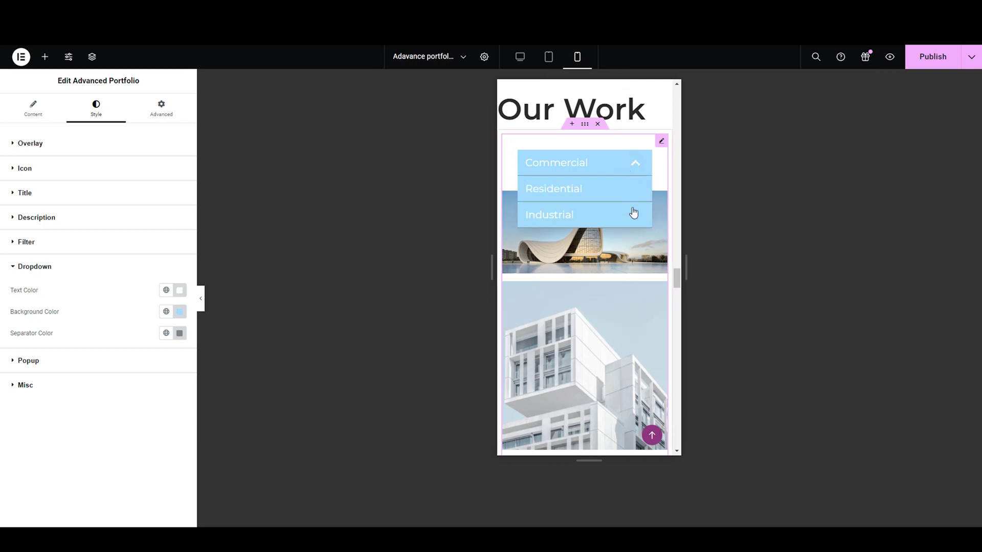
left_click(521, 59)
left_click(92, 270)
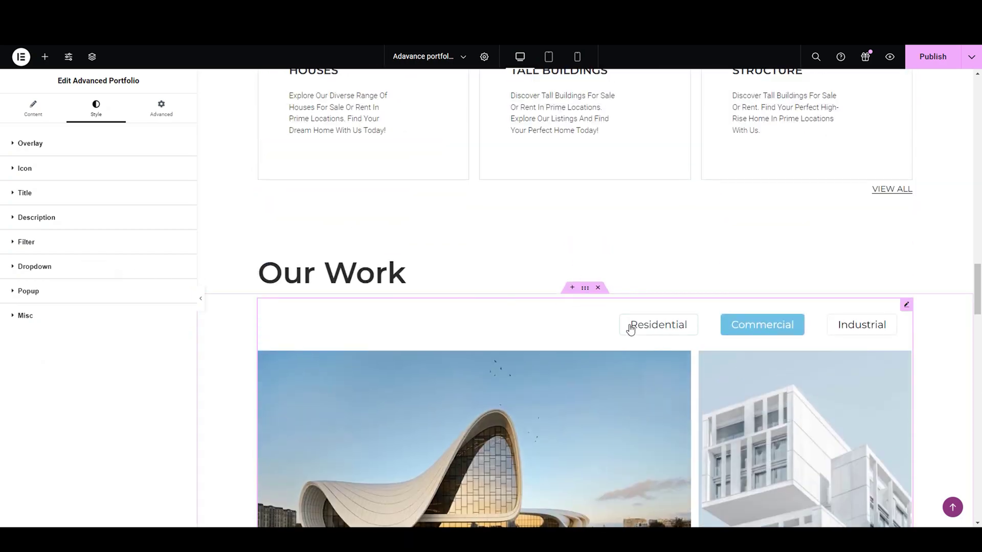
- Open the Popup style settings and bring up the Heydar Aliyev project's popup from the Commercial filter
scroll(611, 387, "down", 3)
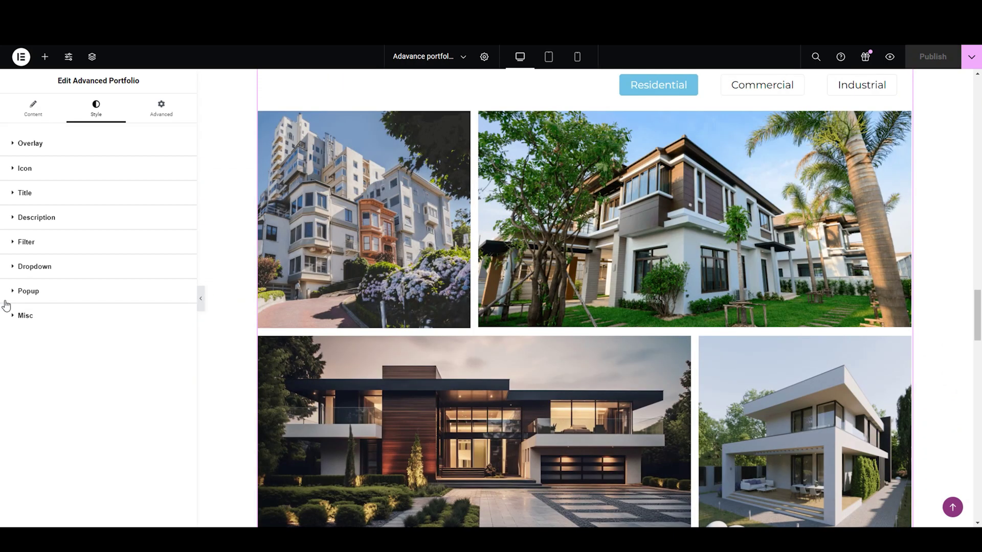
left_click(60, 295)
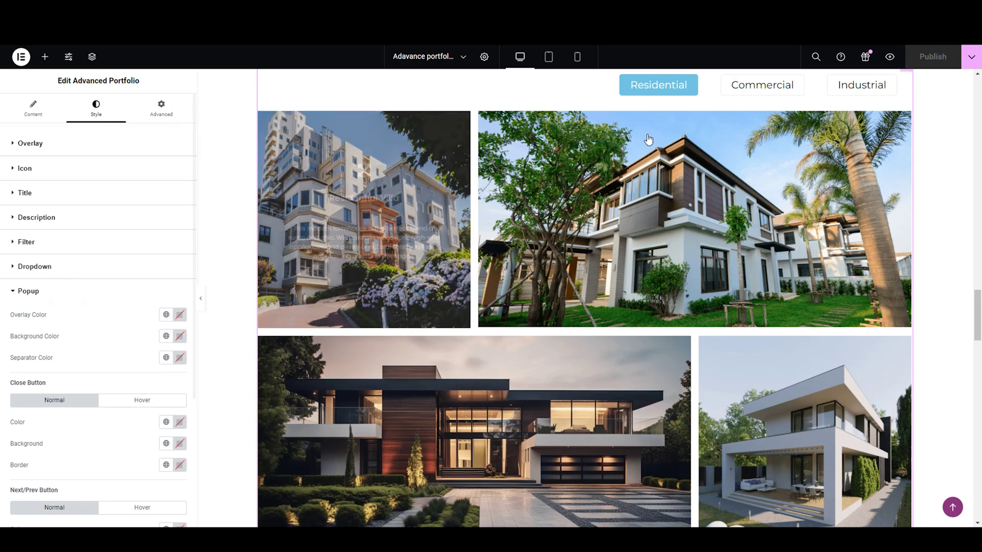
left_click(753, 92)
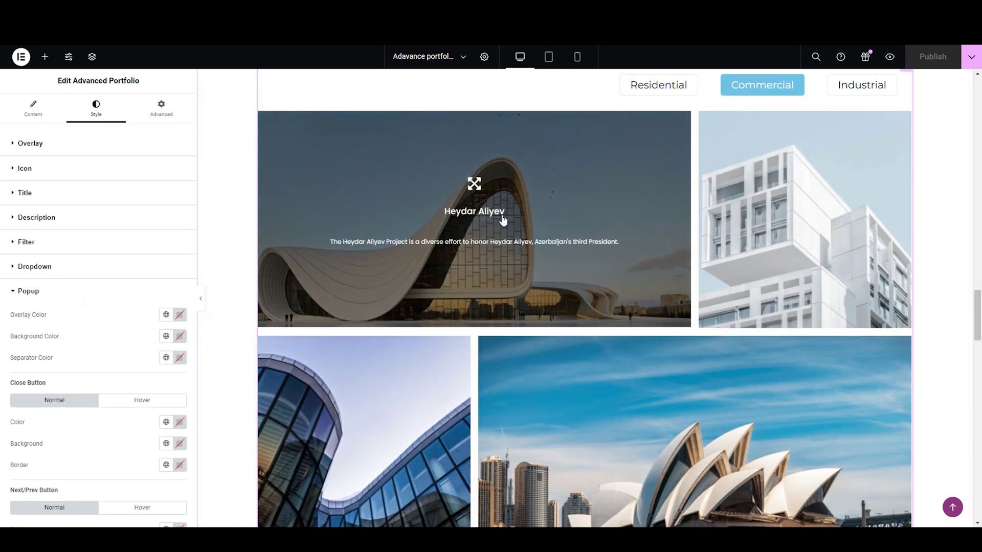
left_click(503, 219)
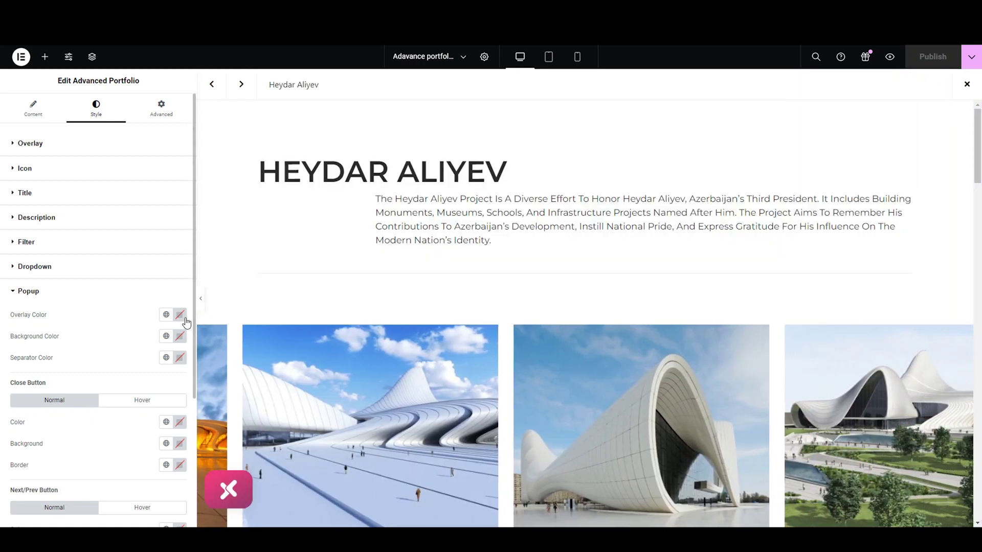
- Set the popup's overlay color to semi-transparent light blue (#91D2FF82) and reopen the first Commercial project to preview it
left_click(180, 315)
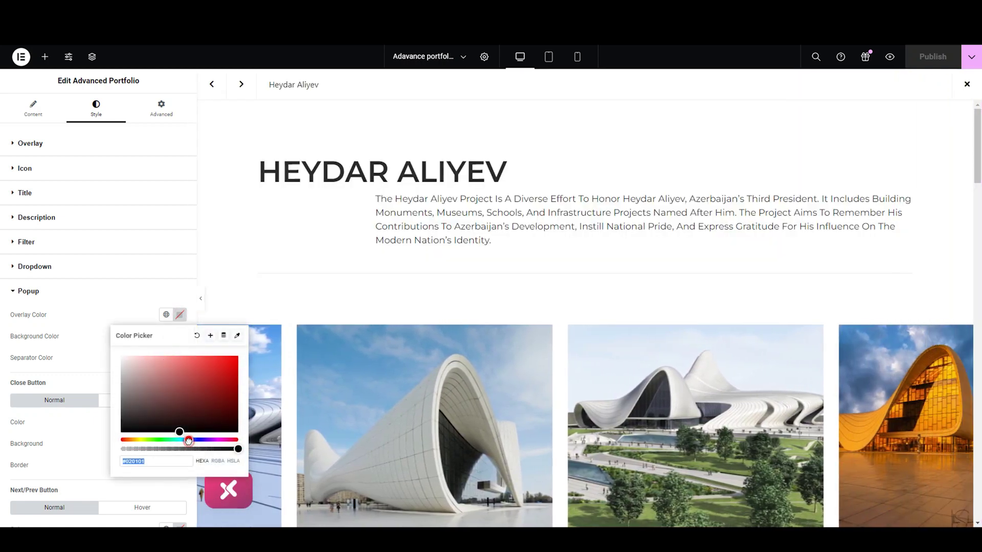
left_click(186, 440)
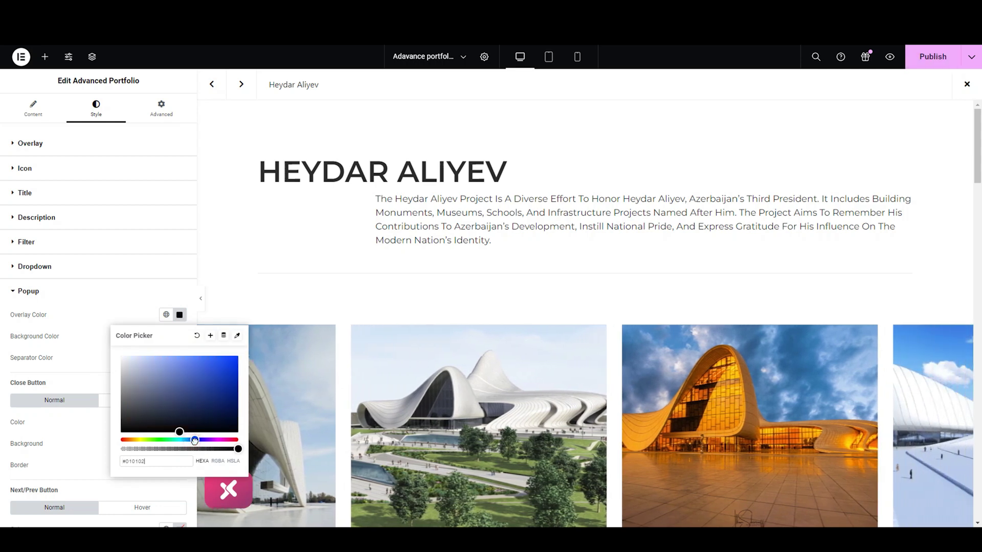
left_click_drag(182, 361, 172, 353)
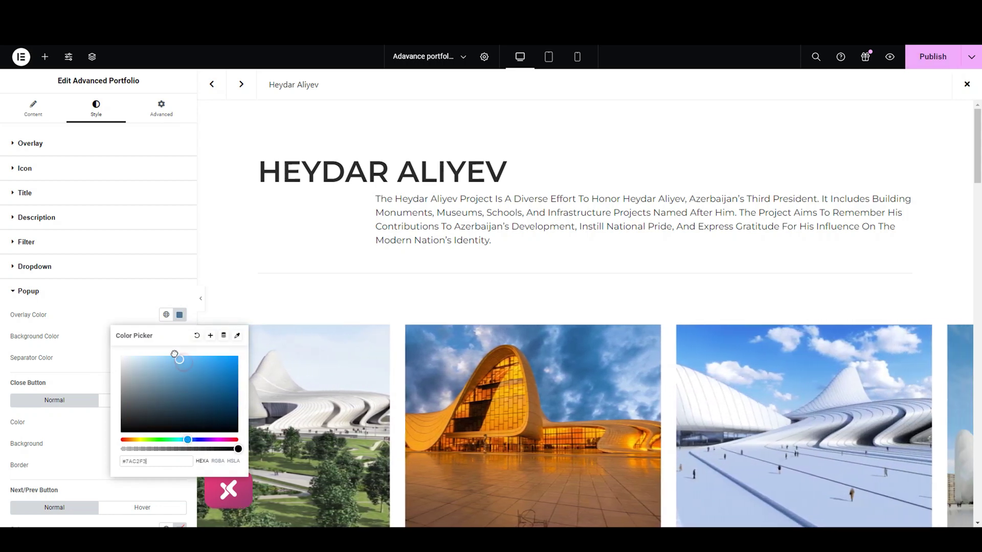
left_click(181, 449)
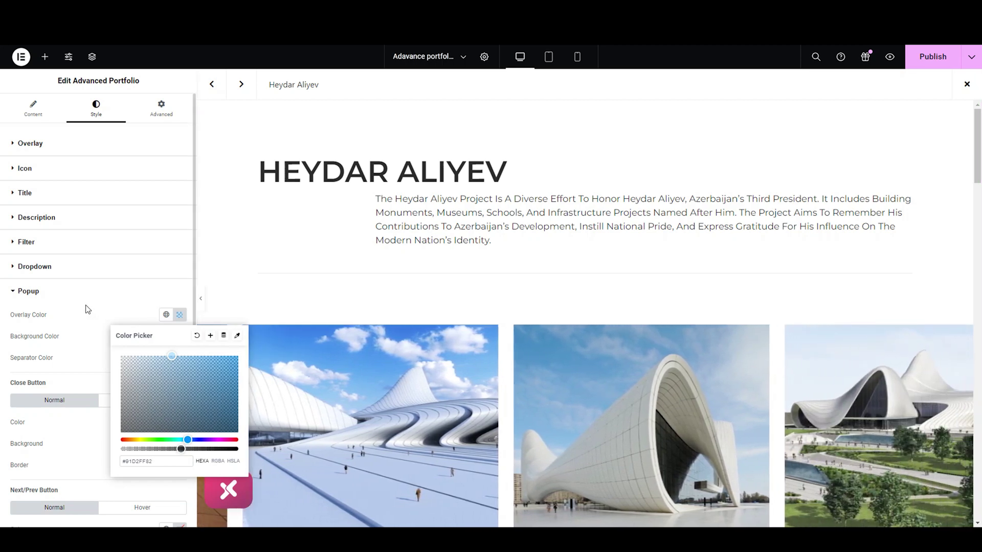
left_click(86, 307)
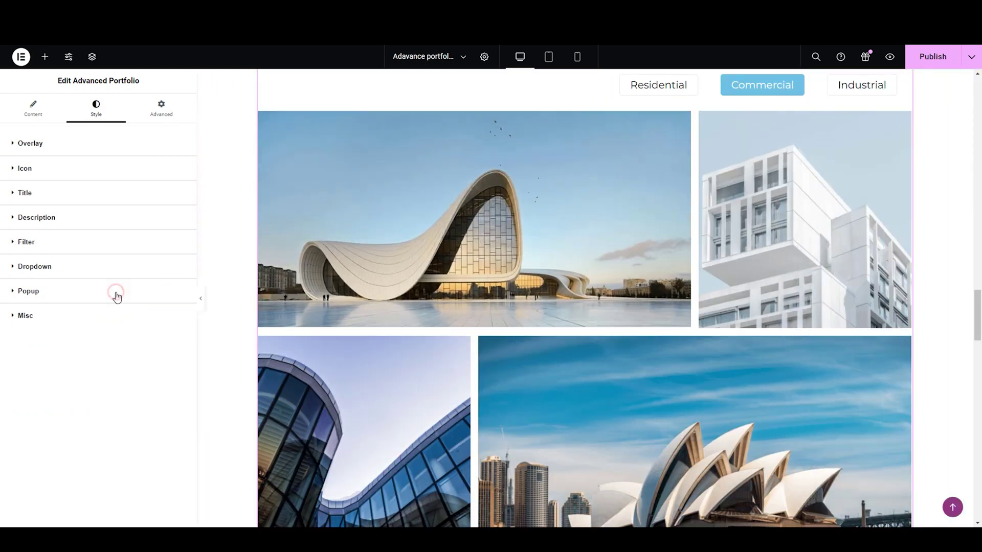
left_click(117, 295)
left_click(567, 238)
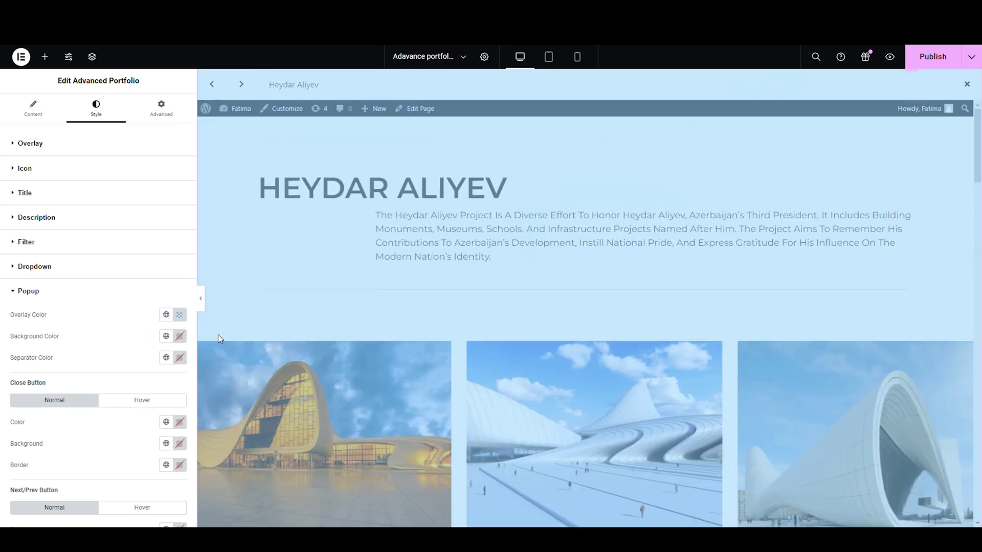
- Try a semi-transparent light blue (#81D9FF96) as the popup's background color, and reset it to the default
left_click(180, 337)
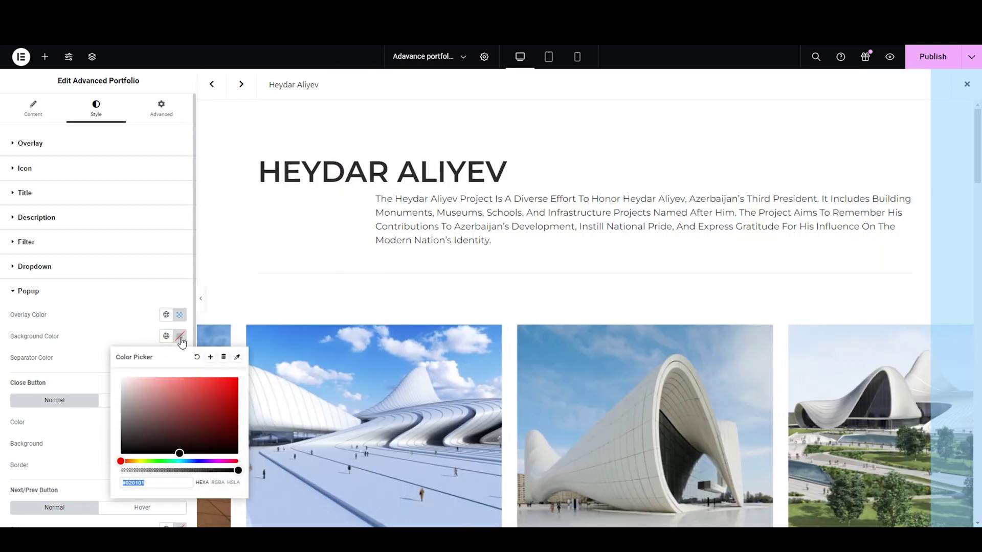
left_click(182, 460)
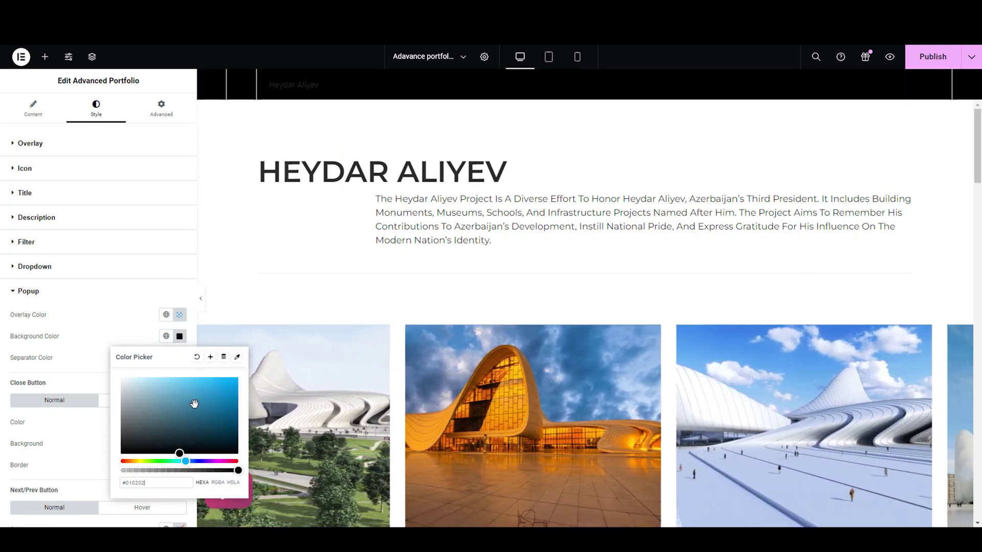
left_click(179, 377)
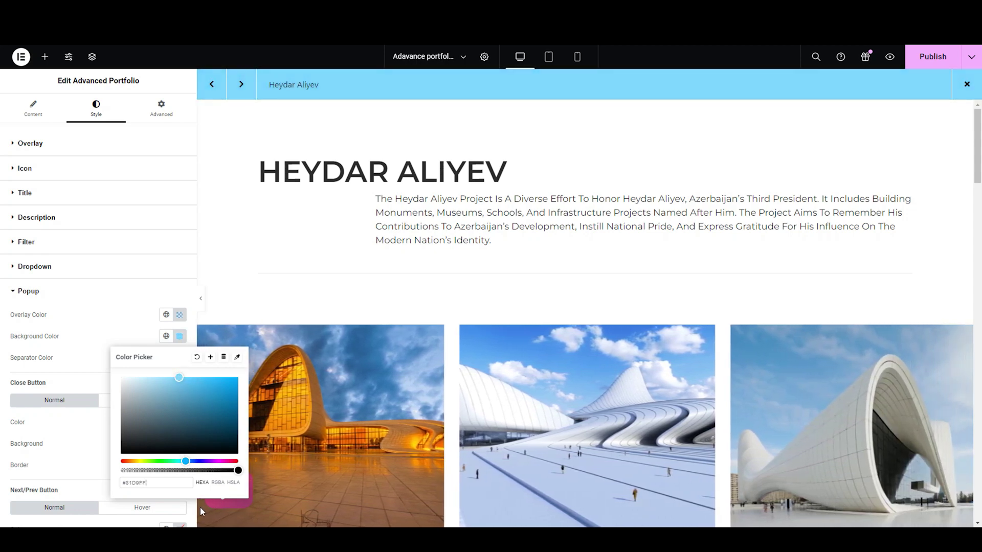
left_click(205, 471)
left_click_drag(205, 470, 190, 471)
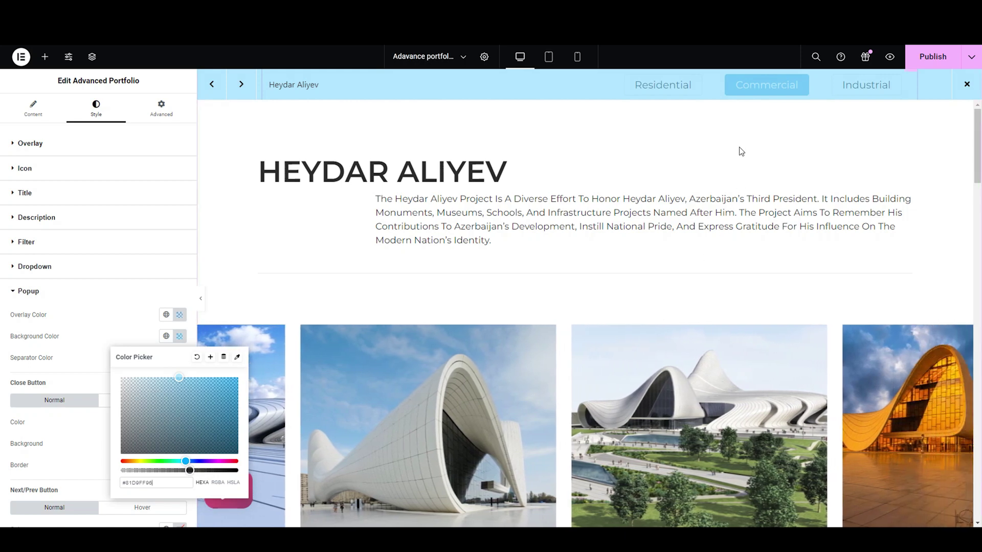
left_click(197, 358)
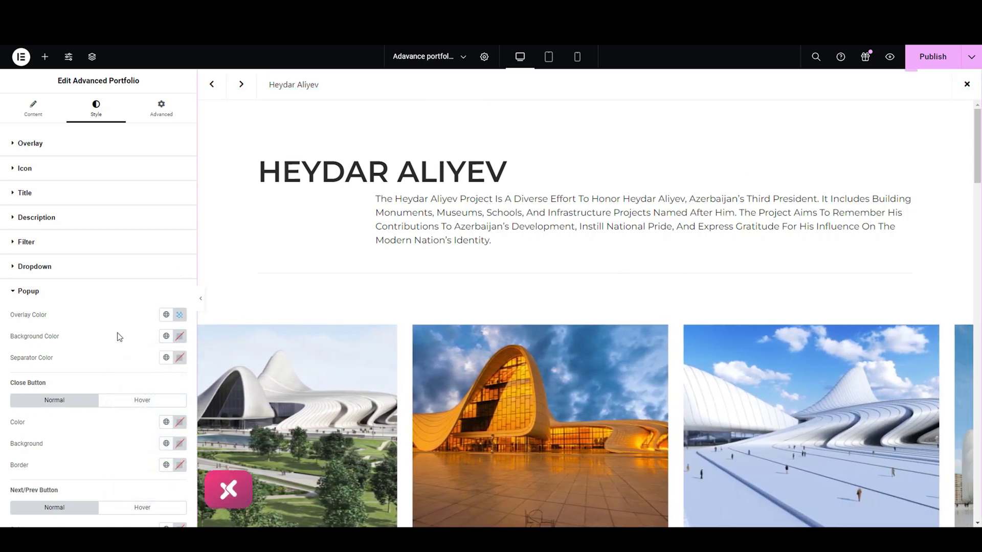
- Set the popup's separator color to gray (#7C7C7C)
left_click(180, 357)
left_click_drag(153, 411, 120, 438)
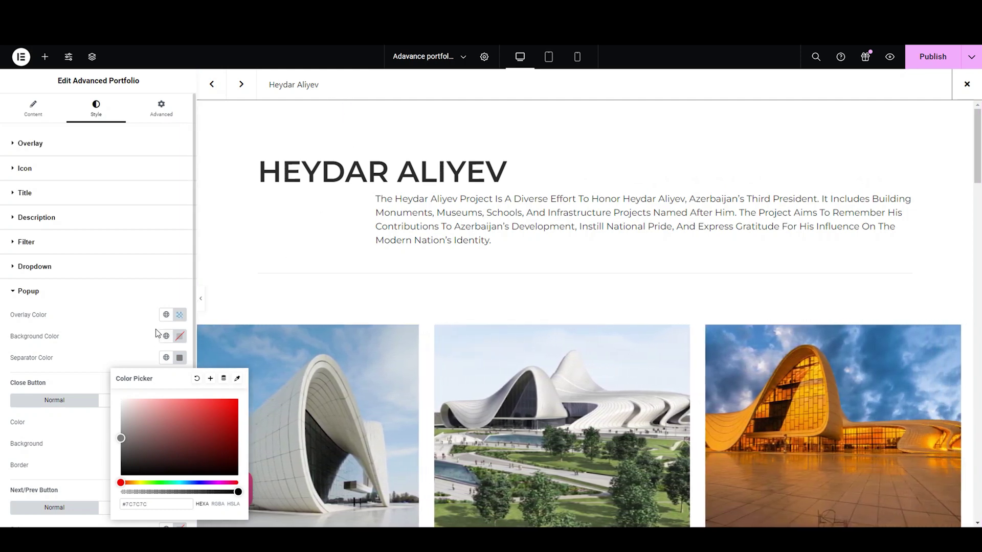
left_click(157, 334)
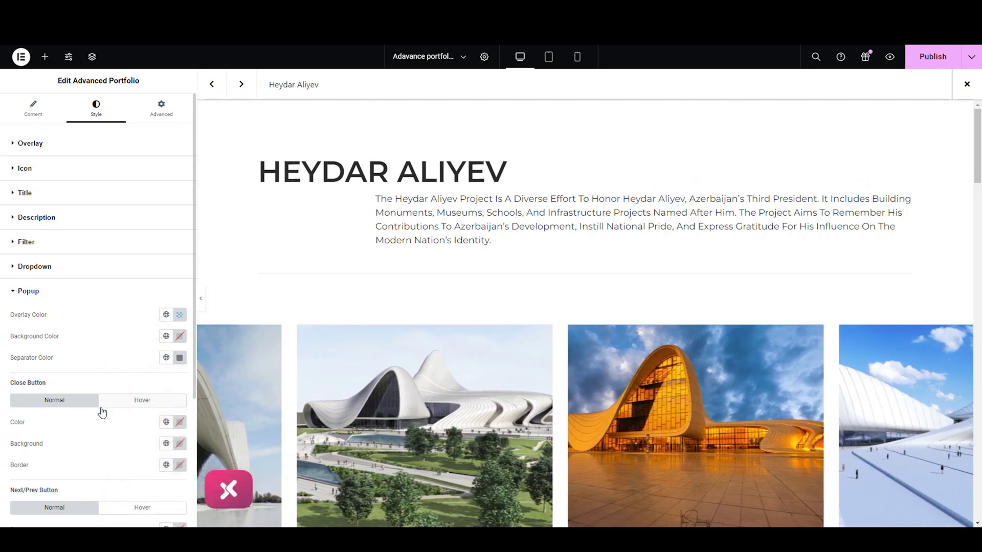
- Set the popup close button's normal color to black (#000000) and its background to light gray (#F2F2F2)
scroll(101, 410, "down", 1)
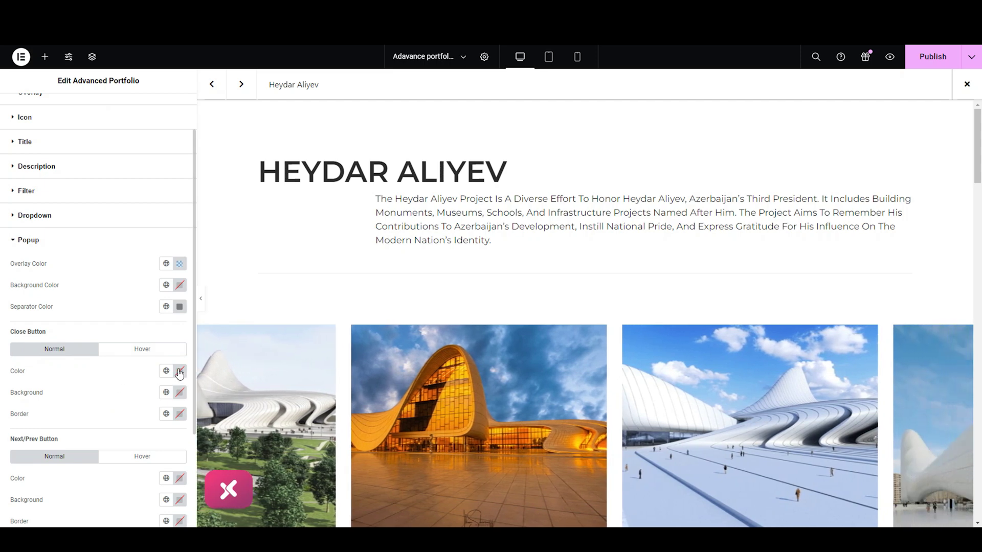
left_click(179, 371)
left_click_drag(123, 248, 113, 227)
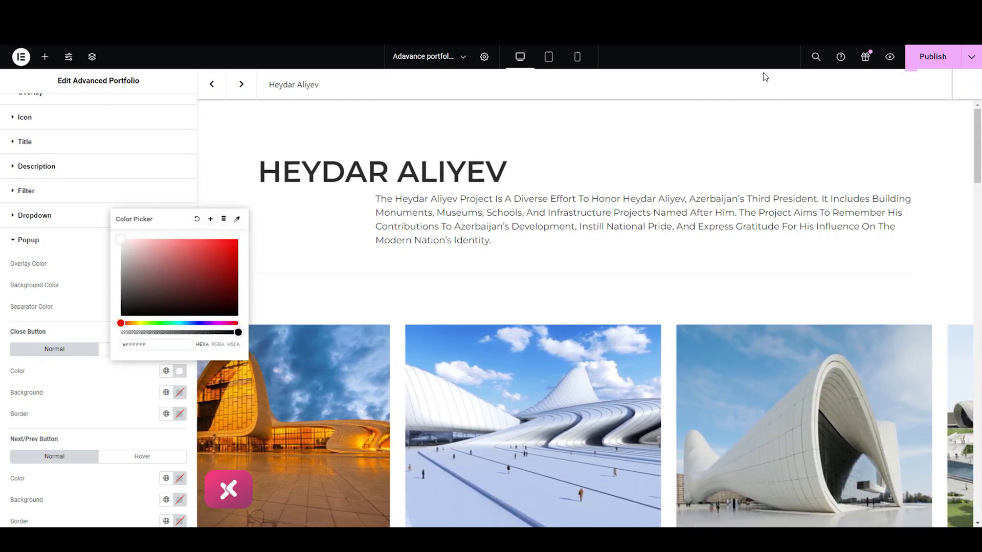
left_click_drag(168, 273, 56, 337)
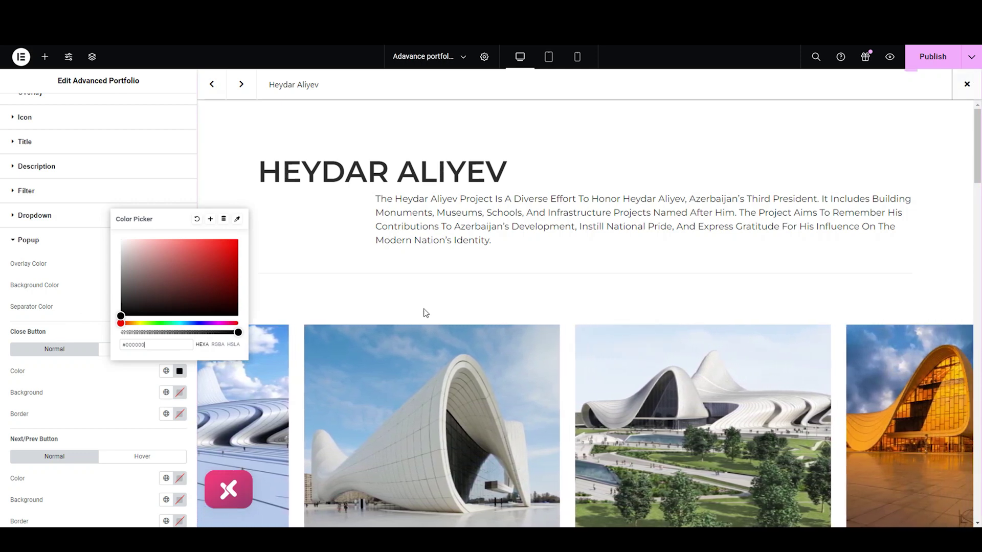
left_click(179, 392)
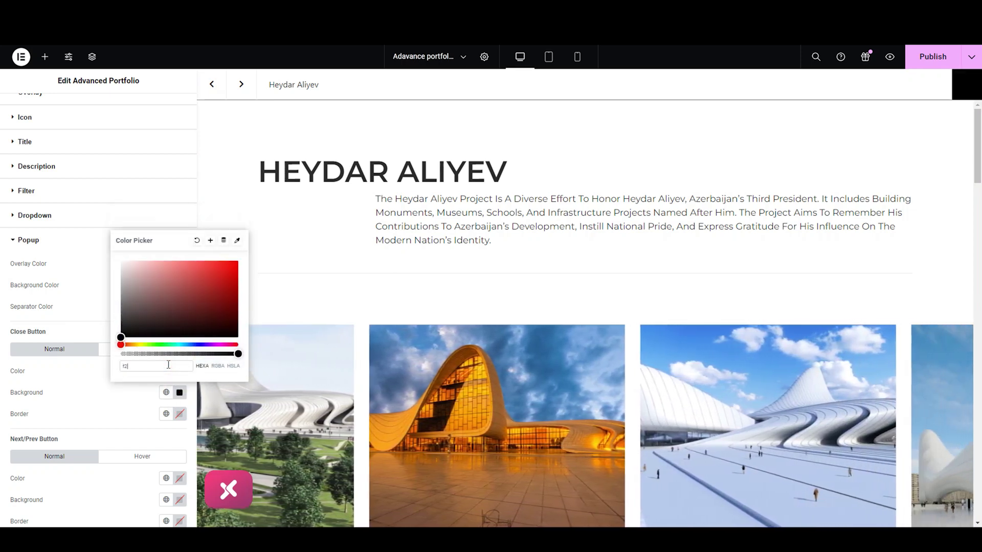
type("f2f2f2")
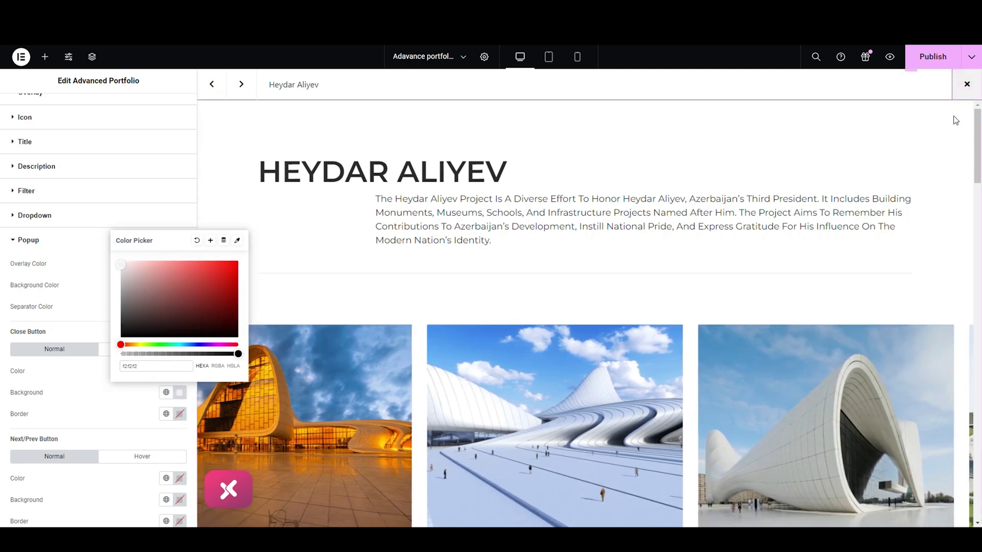
left_click(77, 410)
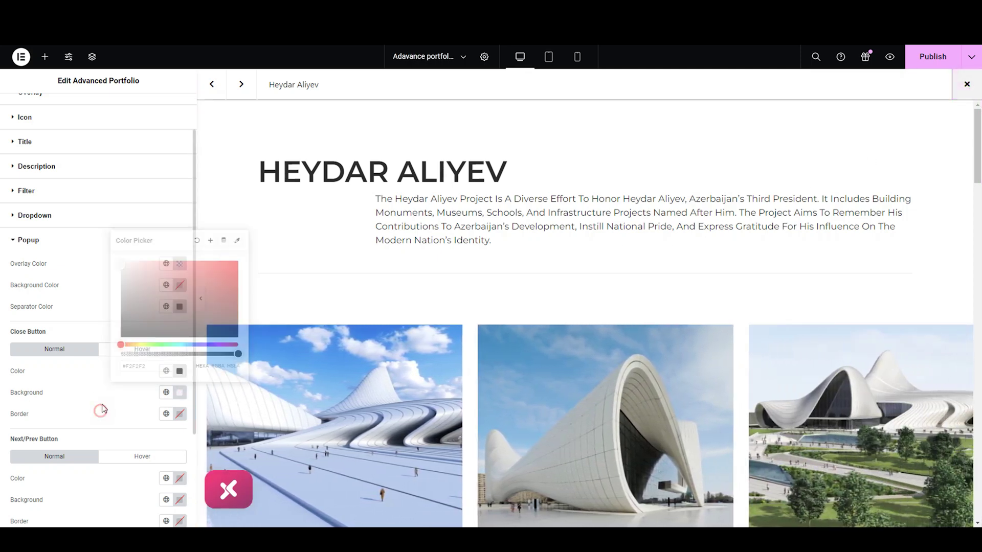
- Set the close button's hover color to near-black (#020202) and its hover background to gray (#DBDBDB)
left_click(149, 352)
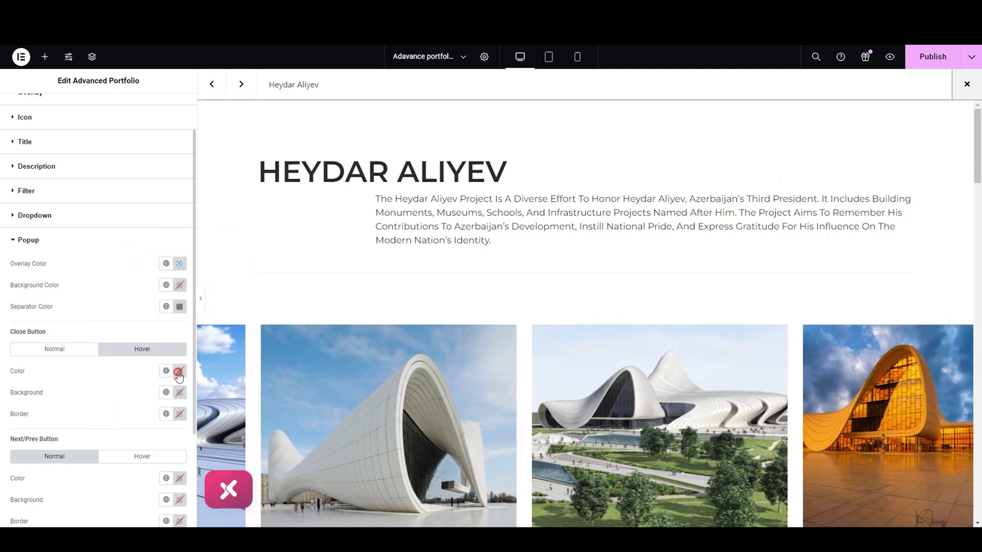
left_click(179, 371)
left_click(155, 278)
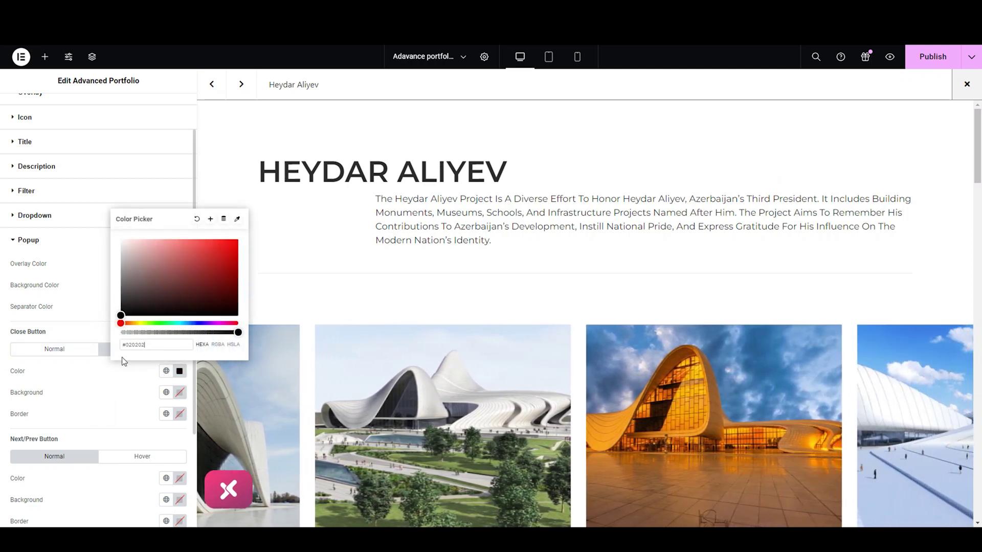
left_click(179, 393)
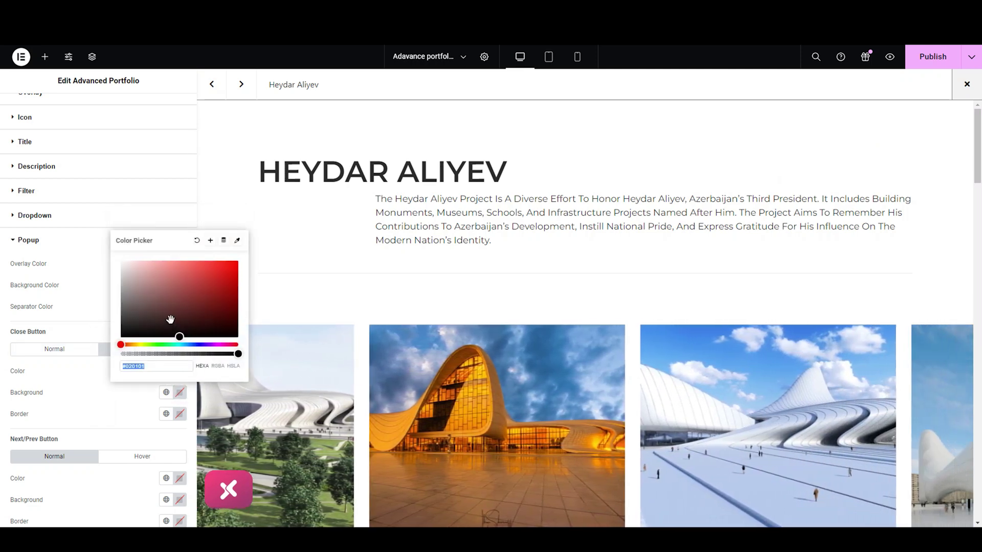
left_click(146, 287)
left_click_drag(128, 286, 109, 278)
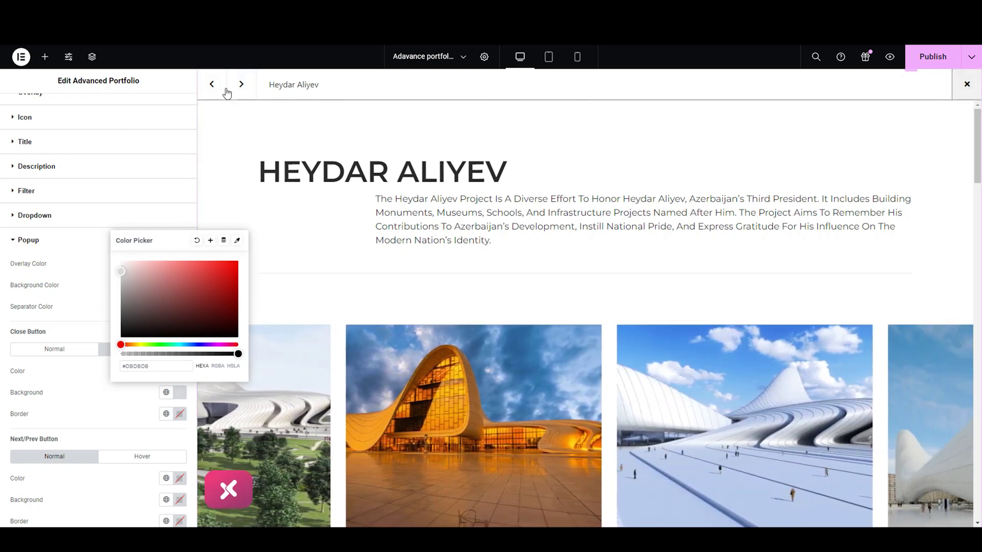
left_click(91, 285)
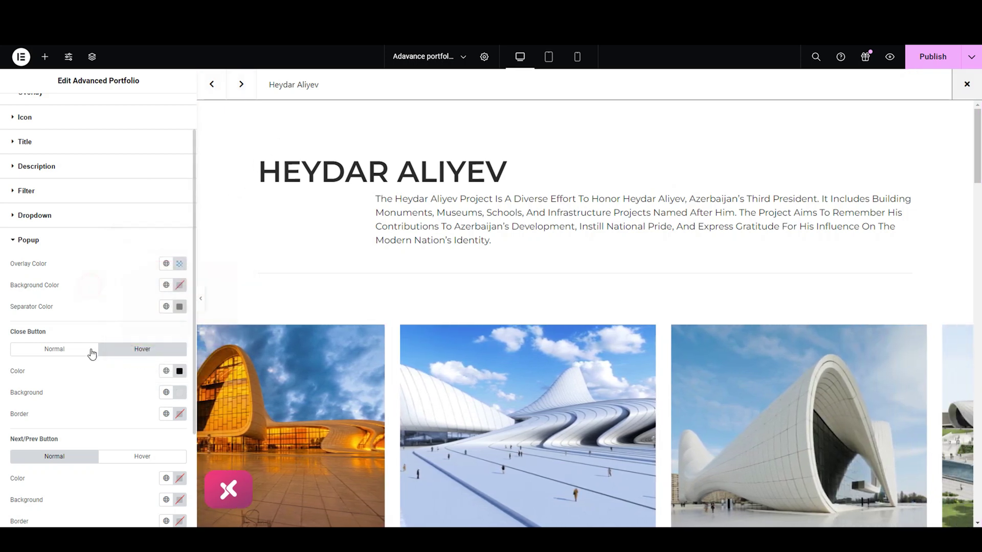
- Change the close button's normal background to white (#FFFFFF) and return to its hover settings
left_click(79, 348)
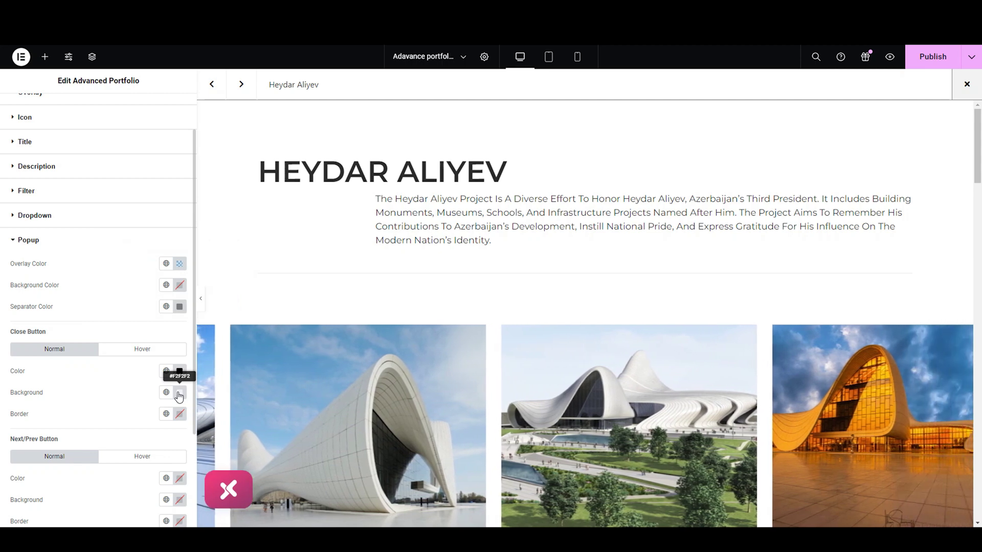
left_click(178, 395)
left_click_drag(122, 265, 103, 254)
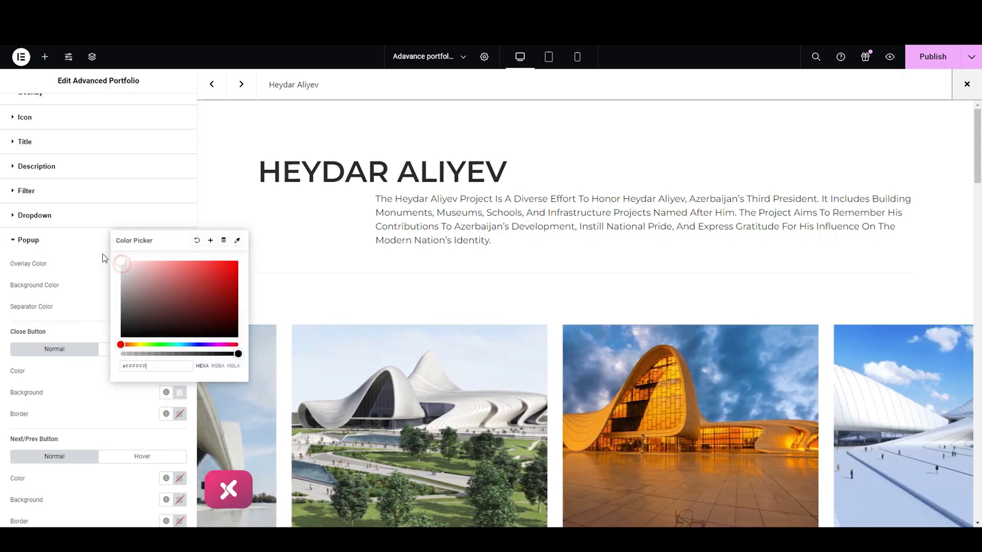
left_click(95, 390)
left_click(133, 355)
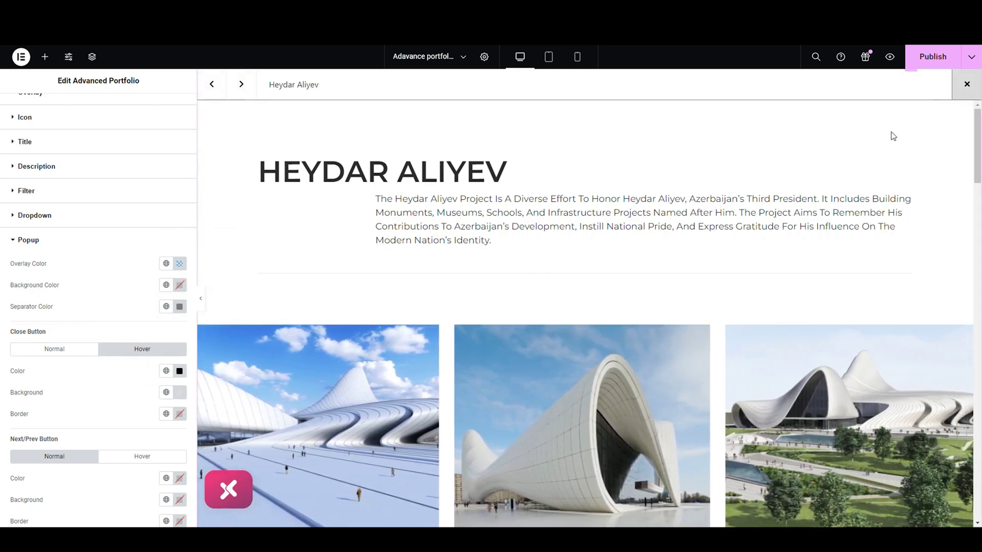
- Set the Next/Prev buttons' normal color to black (#000000) and their background to very light gray (#F5F5F5)
scroll(103, 450, "down", 3)
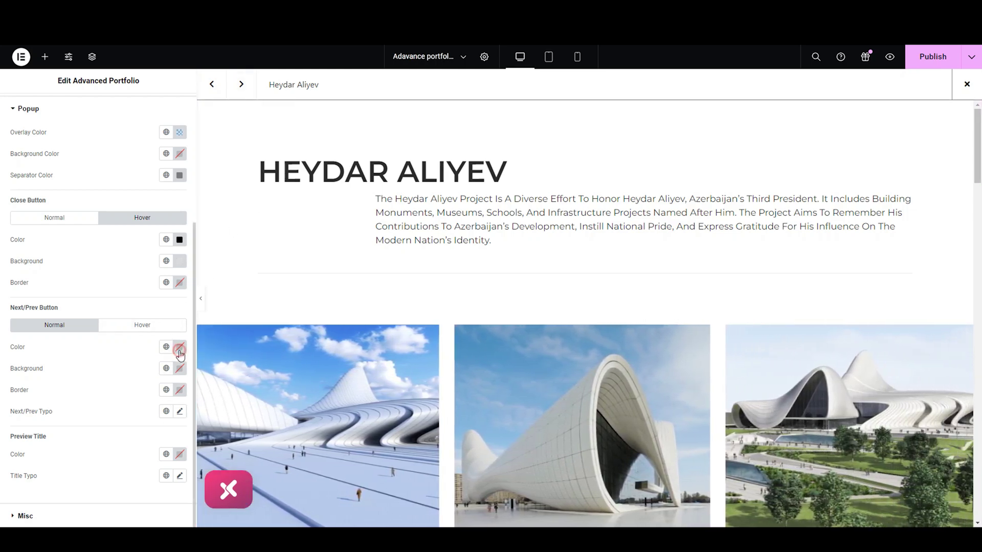
left_click(179, 352)
left_click_drag(159, 408, 143, 385)
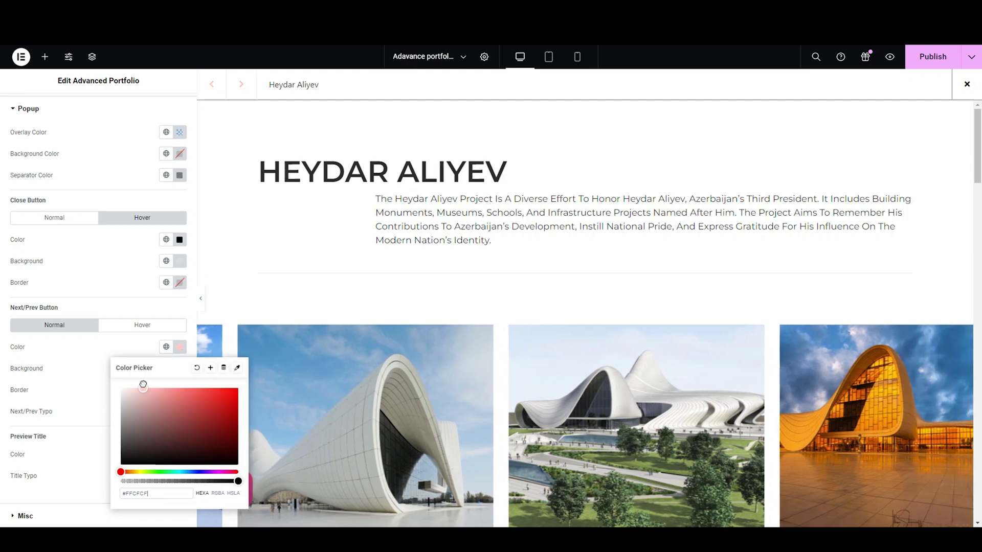
left_click_drag(139, 443, 91, 476)
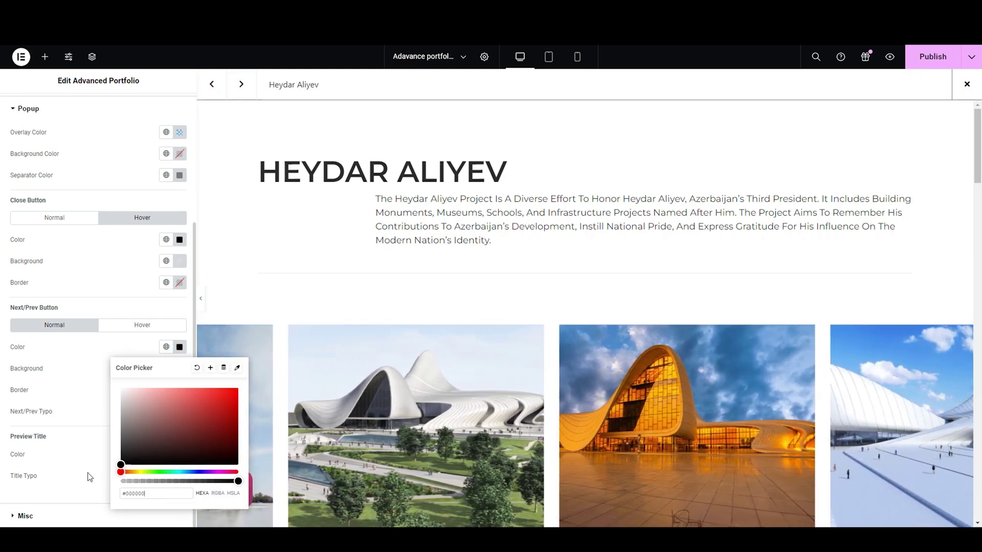
left_click(81, 377)
left_click(179, 369)
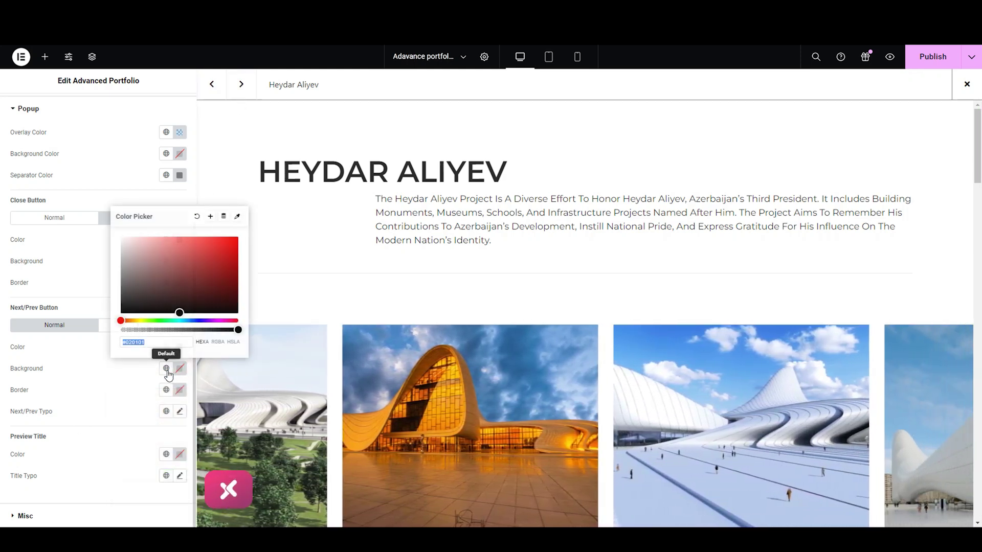
left_click_drag(122, 258, 113, 243)
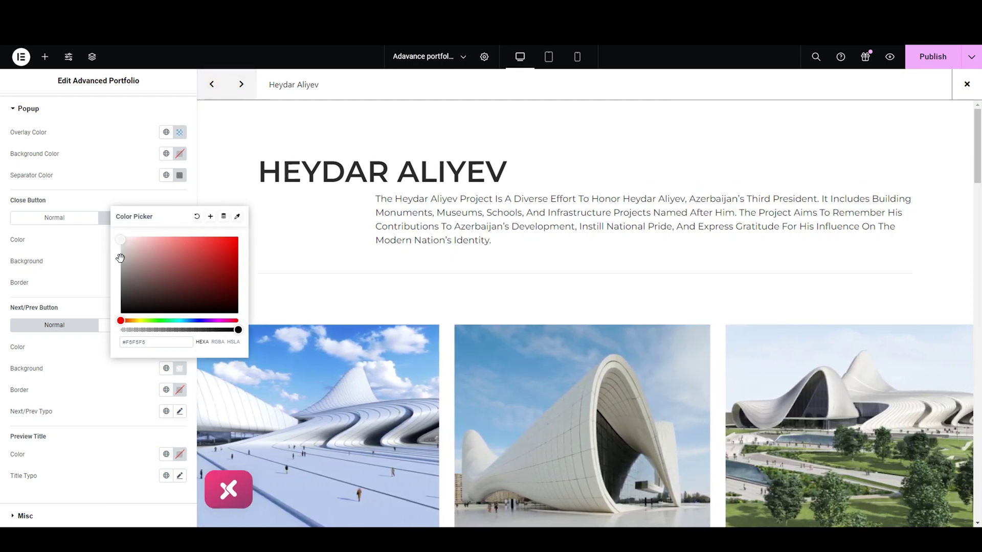
left_click_drag(131, 250, 115, 241)
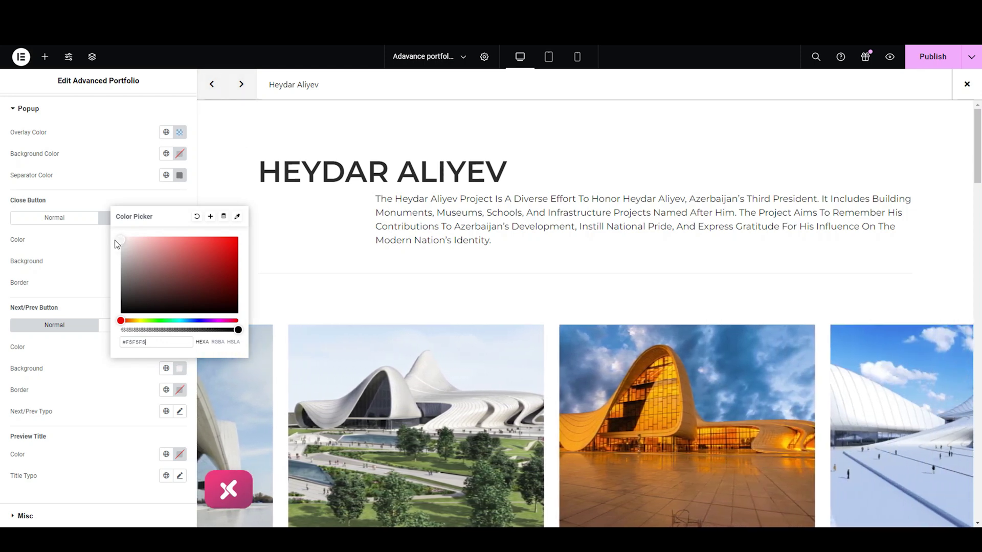
left_click(94, 355)
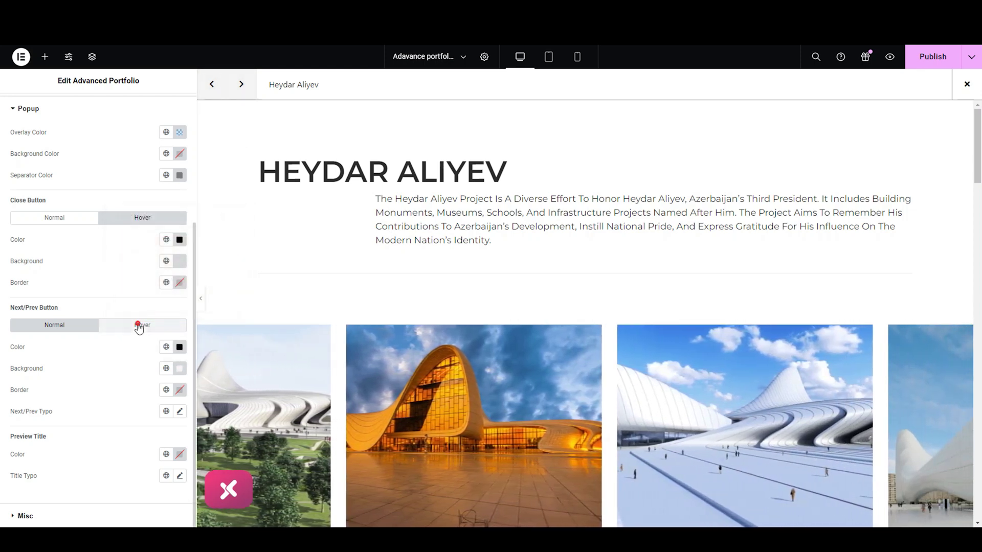
- Set the Next/Prev buttons' hover color to near-black (#0C0C0C) and their hover background to light gray (#E4E4E4)
left_click(180, 348)
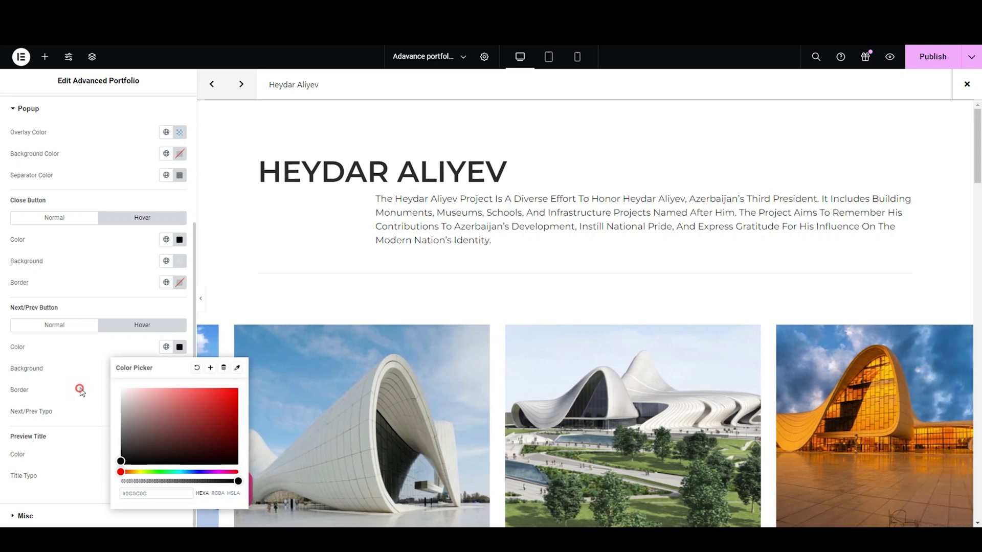
left_click(80, 390)
left_click(180, 347)
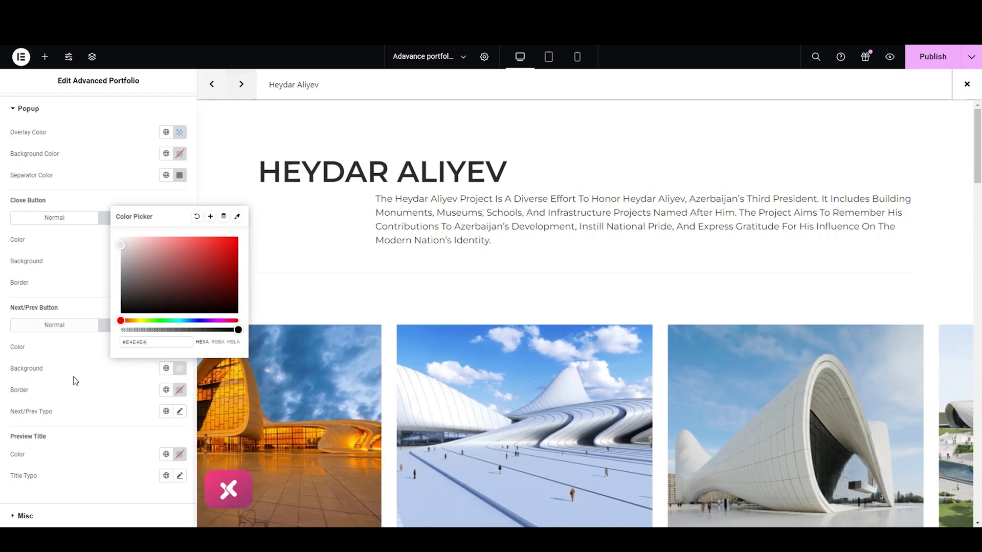
left_click(75, 382)
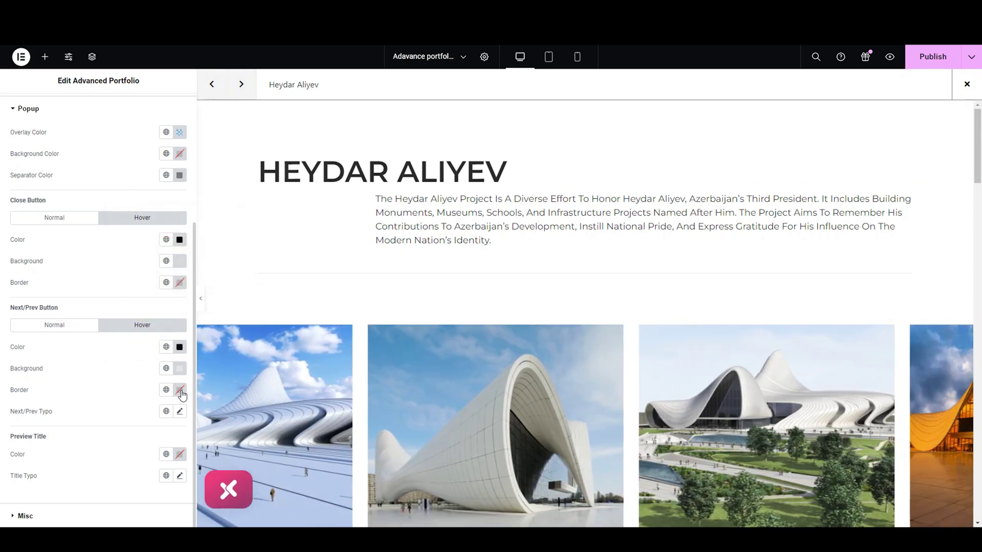
- Set the Next/Prev buttons' hover border color to dark gray (#222222)
left_click(180, 390)
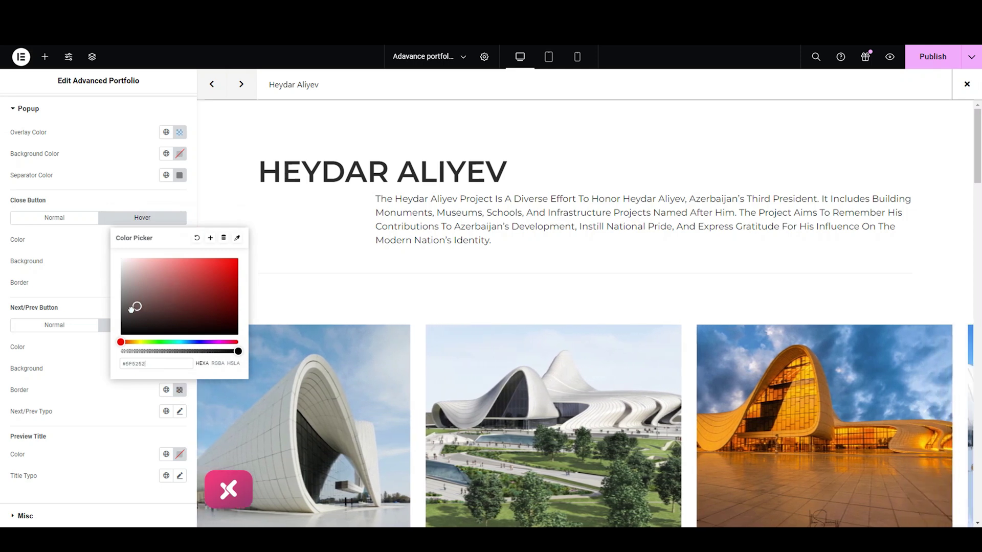
mouse_move(114, 283)
left_mouse_down()
mouse_move(74, 289)
mouse_move(68, 333)
left_mouse_up()
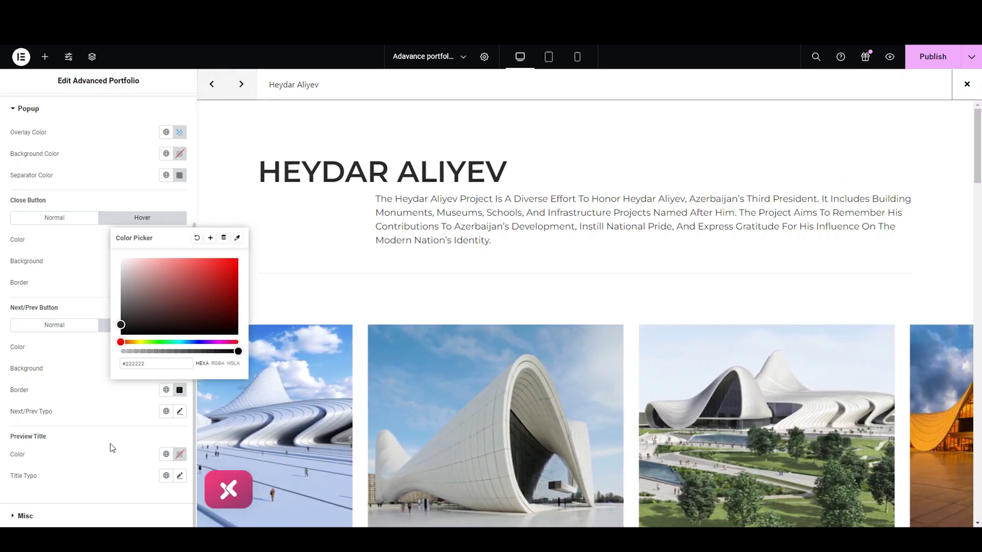
left_click(132, 408)
- Look at the Next/Prev buttons' typography options, including the font family, and close them unchanged
left_click(179, 411)
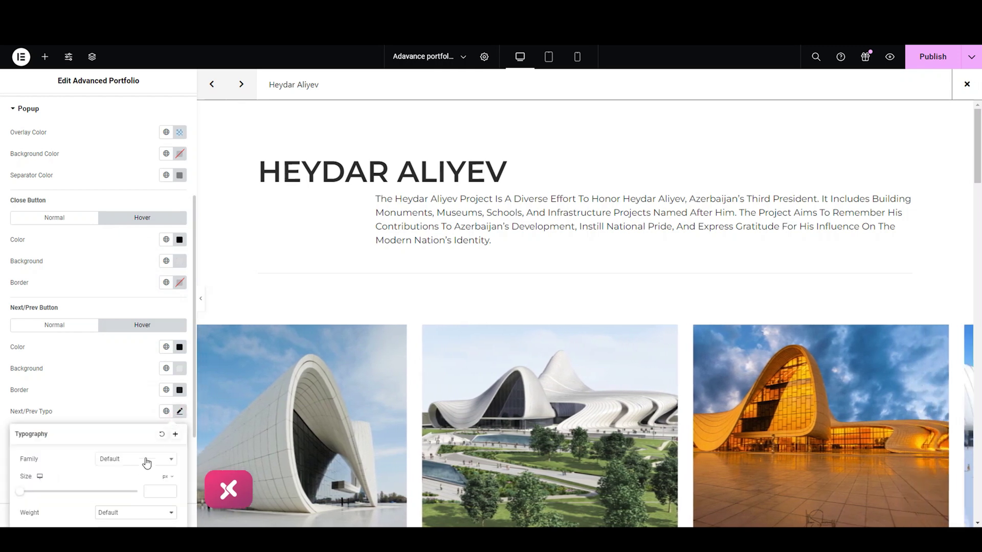
left_click(141, 463)
left_click(251, 106)
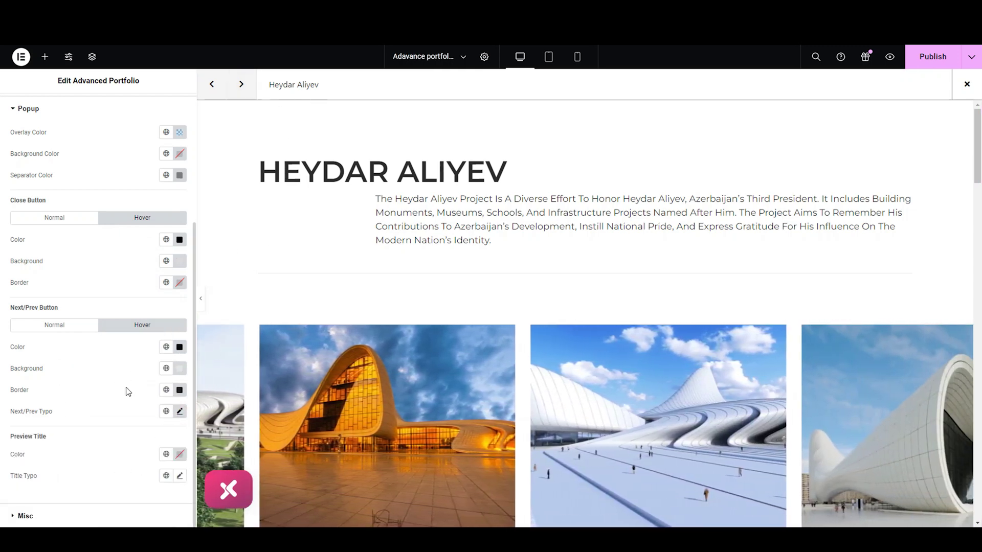
- Set the popup preview title's color to black (#000000) and its font family to Montserrat
left_click(179, 454)
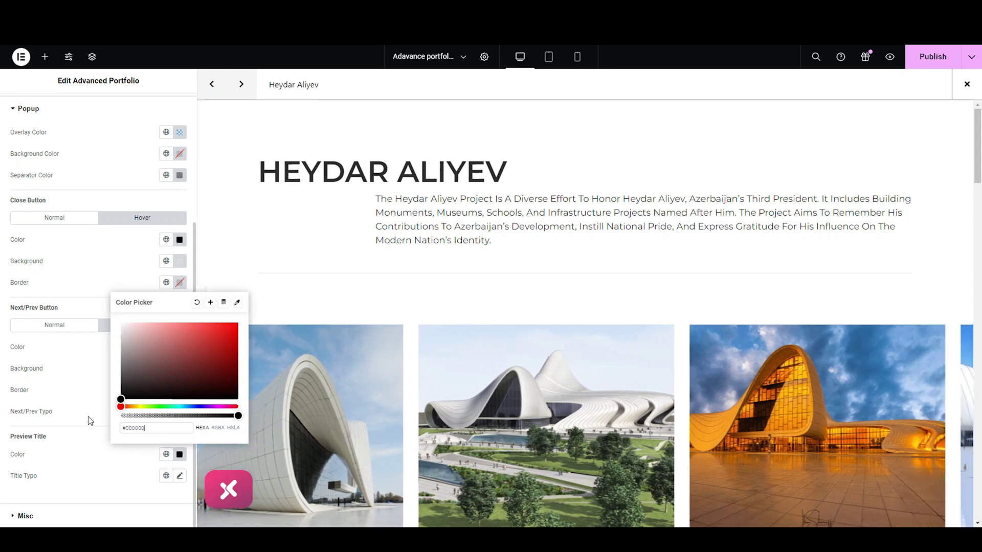
left_click(94, 464)
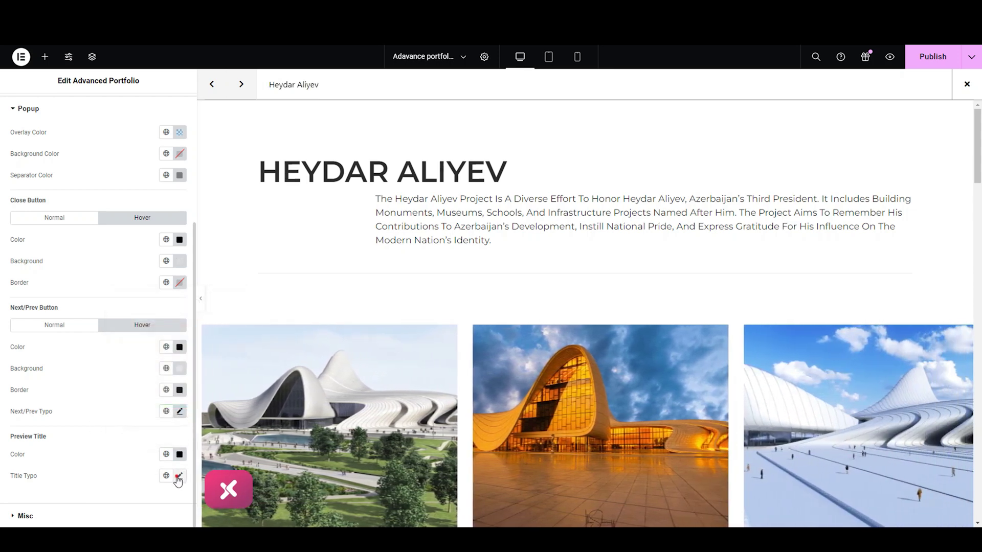
left_click(179, 477)
scroll(174, 353, "down", 3)
left_click(162, 375)
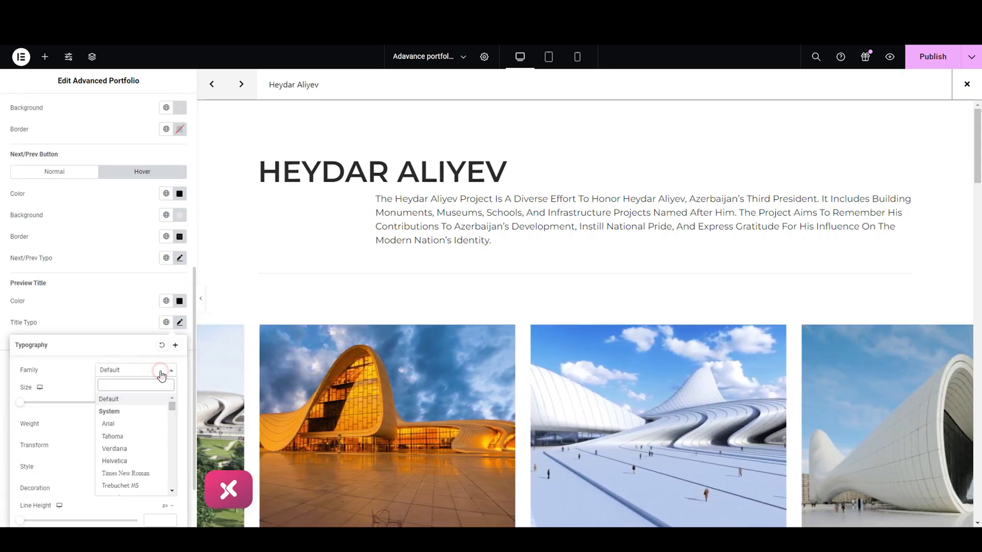
type("mo")
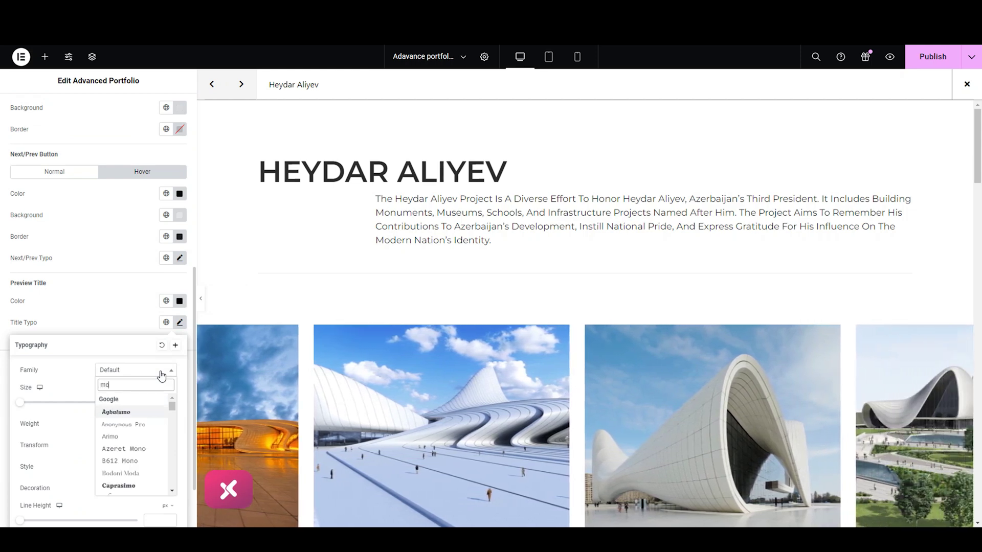
type("nt")
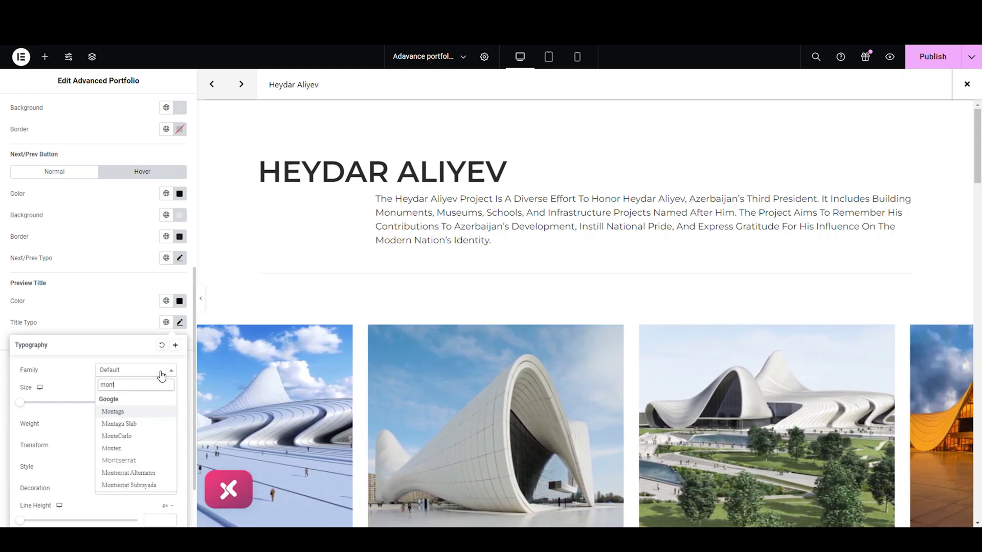
left_click(153, 461)
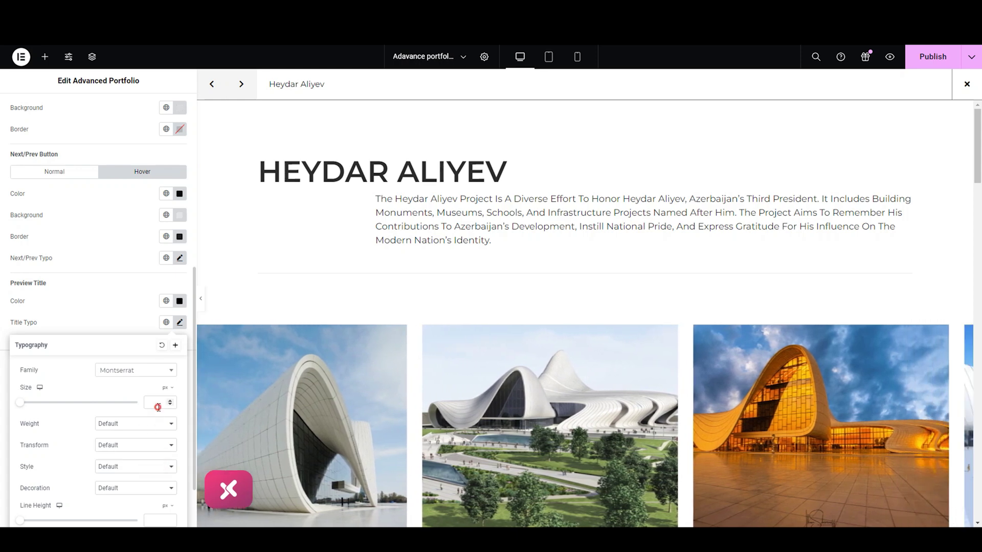
- Set the preview title's font size to 20 px and its weight to 500 (Medium)
type("20")
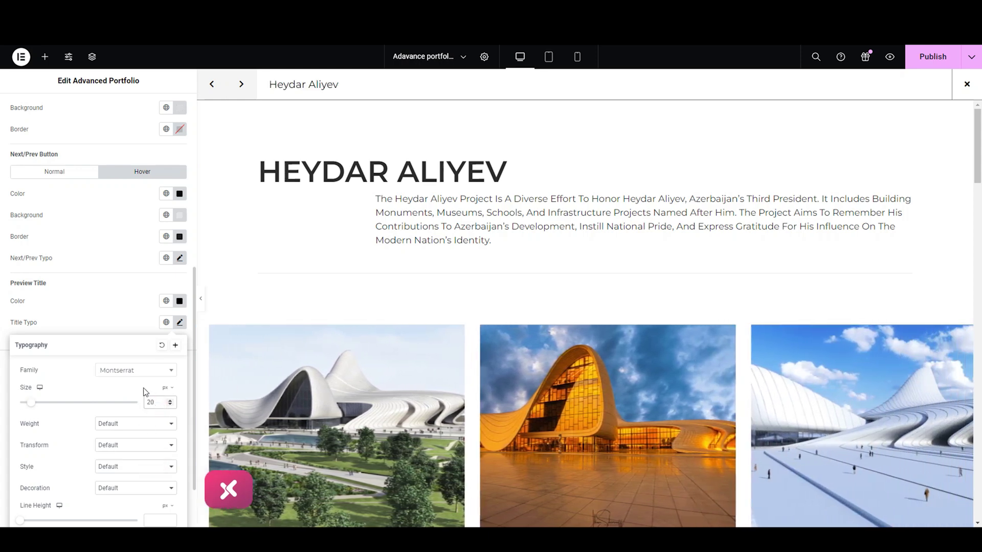
left_click(127, 424)
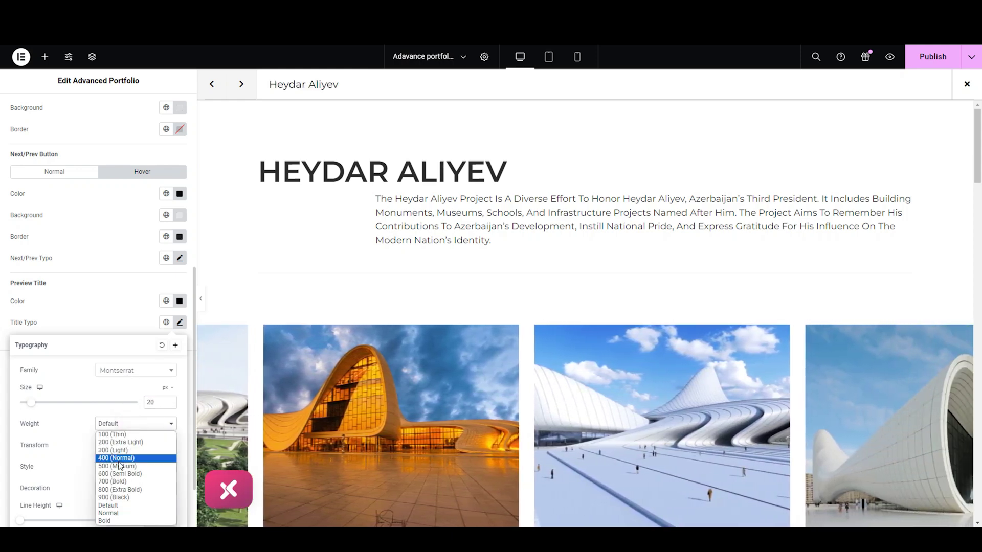
left_click(119, 466)
left_click(114, 331)
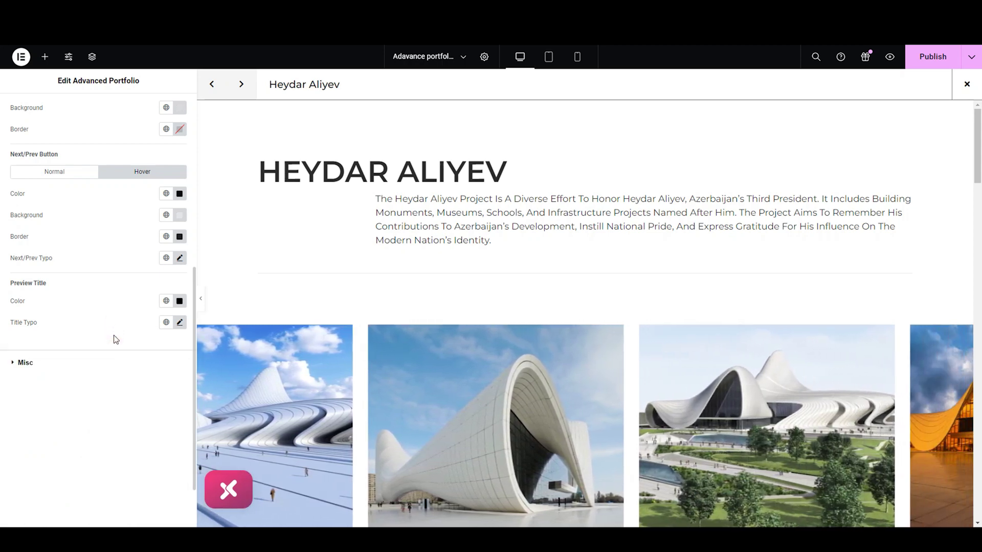
- Give the portfolio images a solid border, 1 px wide on all sides, in red (#FF0000)
scroll(116, 332, "up", 3)
scroll(117, 322, "up", 4)
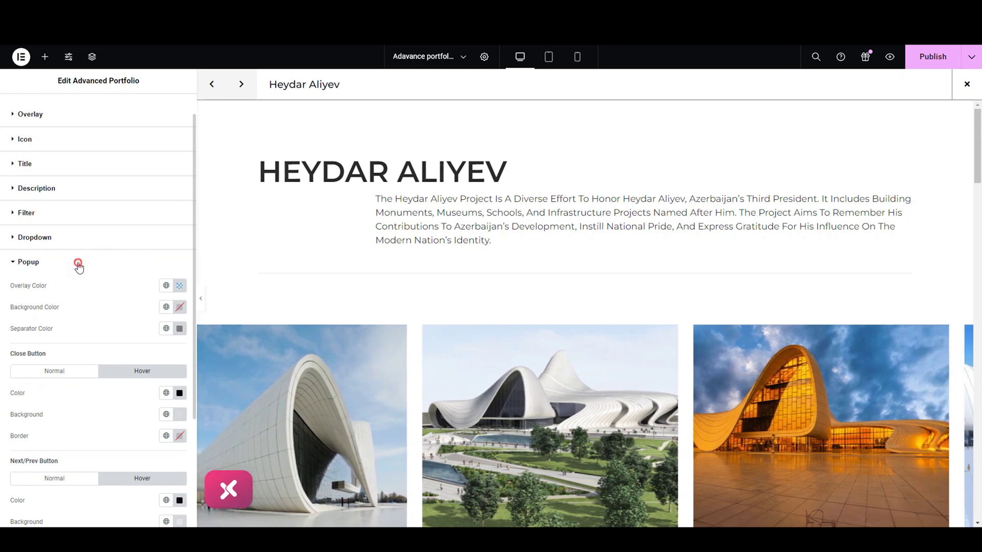
left_click(78, 264)
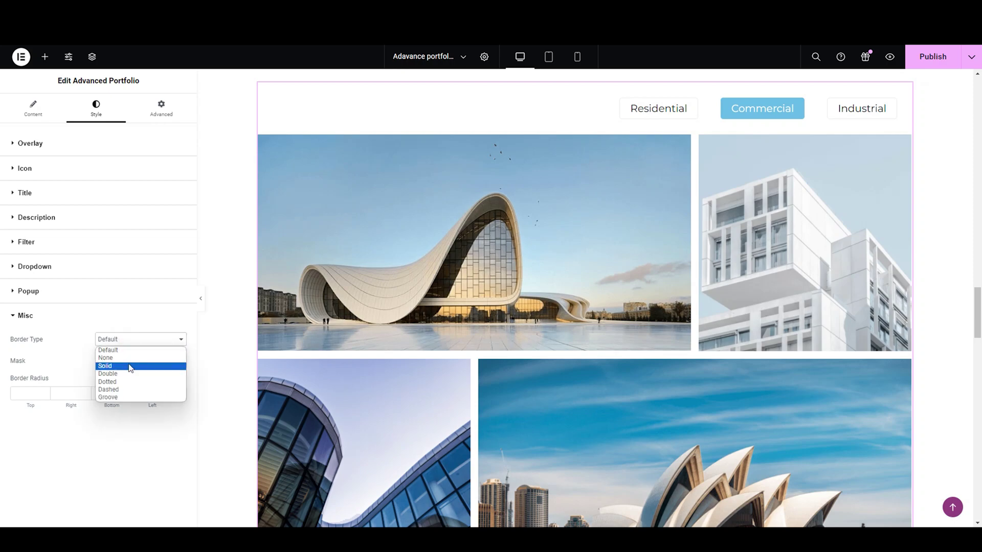
left_click(130, 366)
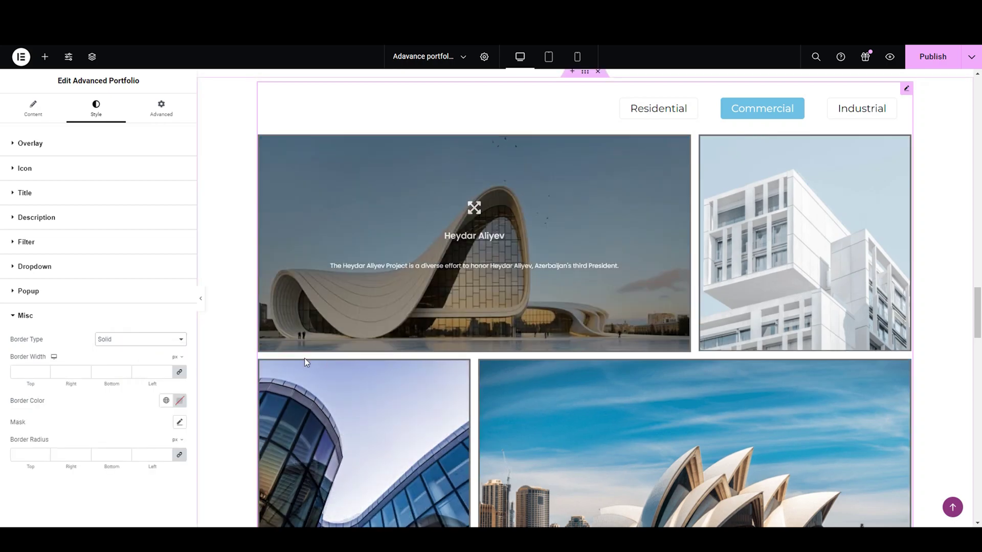
left_click(140, 376)
type("11")
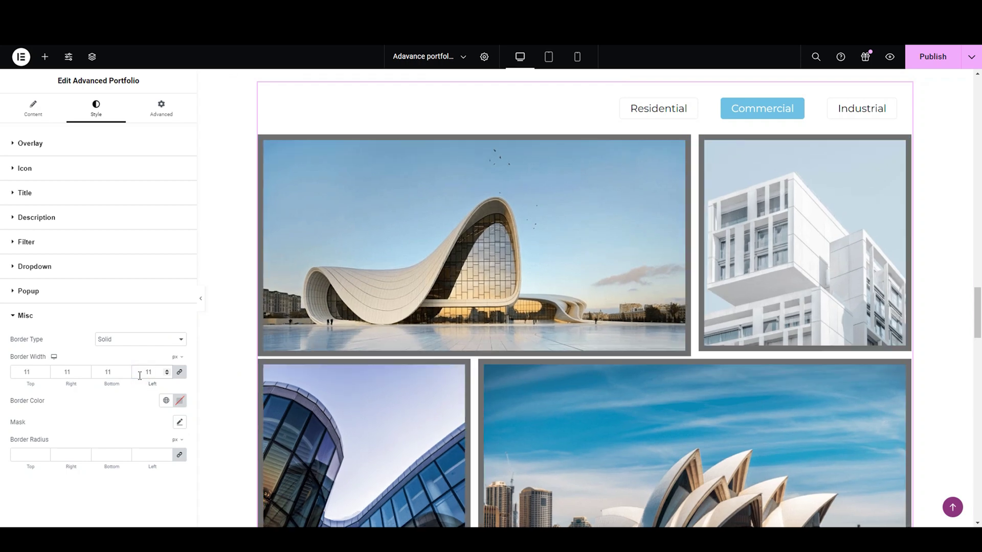
key("BackSpace")
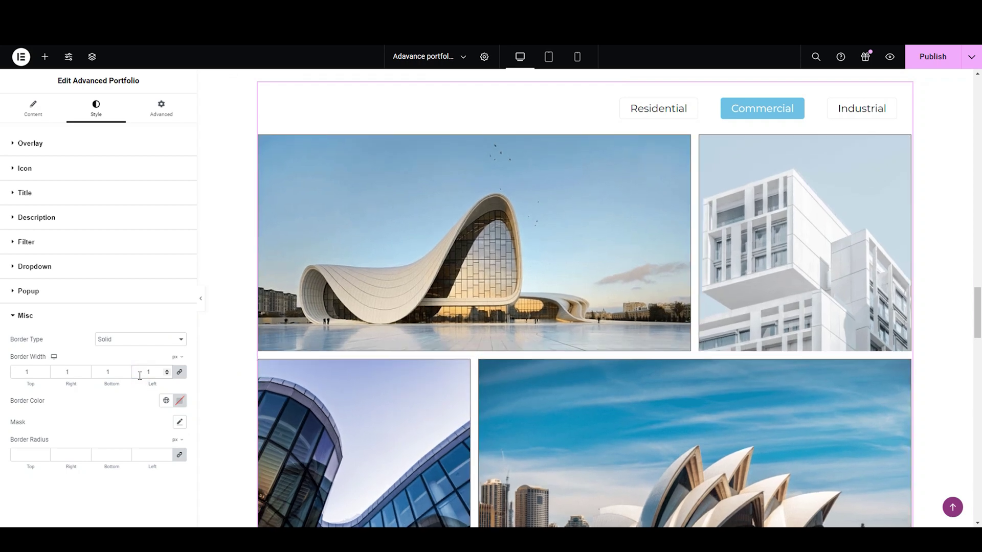
left_click(180, 404)
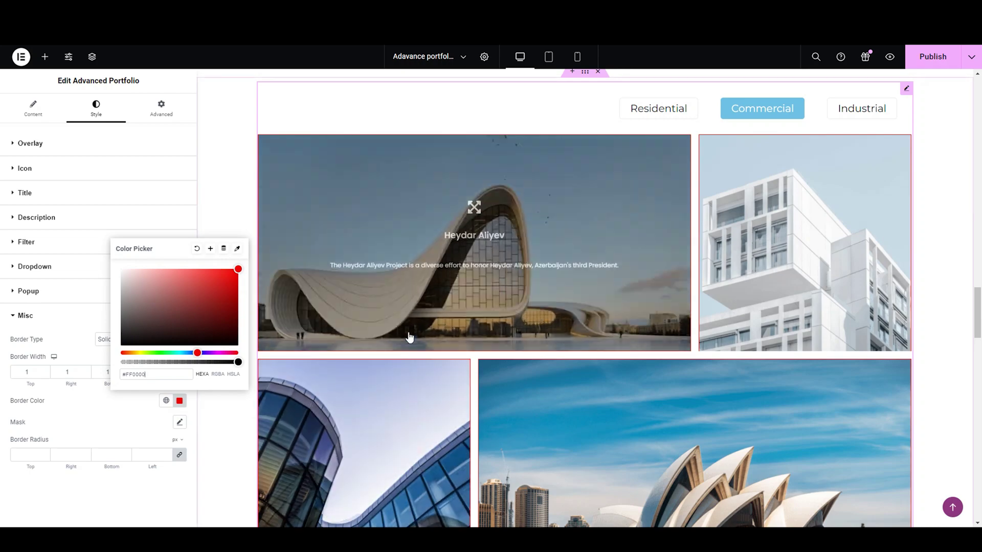
left_click(108, 426)
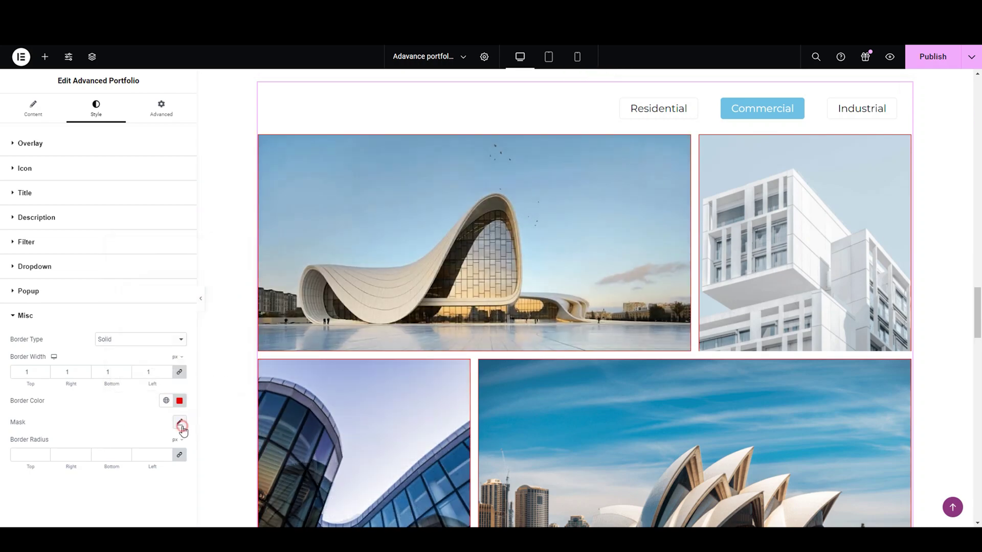
- Mask the portfolio images with the rounded paint-splatter shape and look over the gallery
left_click(180, 424)
scroll(169, 424, "down", 3)
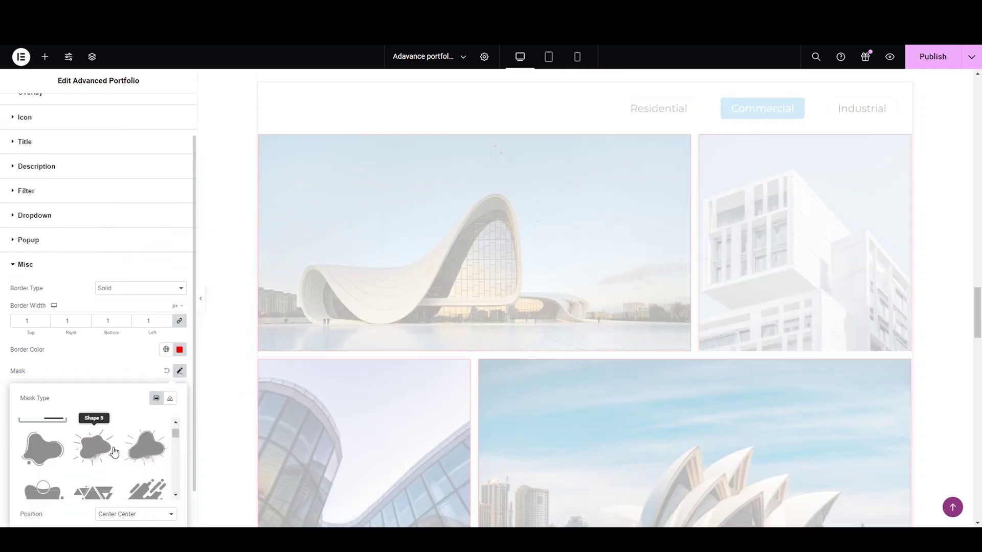
left_click(94, 452)
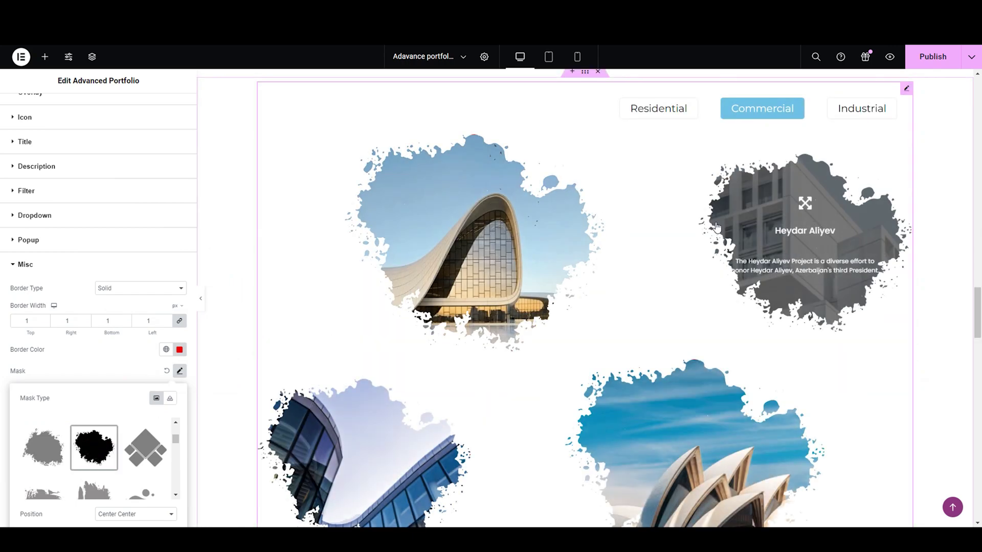
scroll(767, 215, "down", 4)
scroll(717, 227, "up", 3)
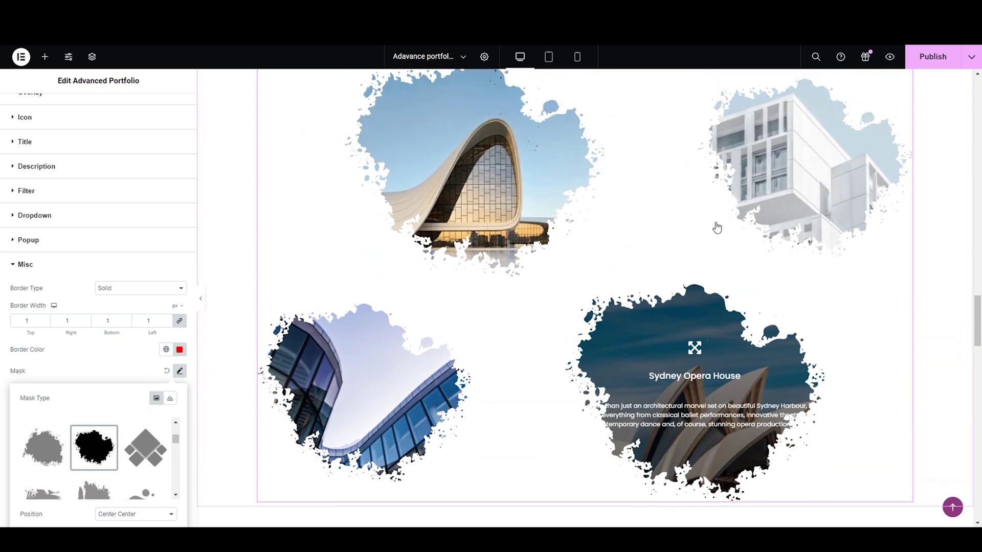
- Try the Shape 10 mask and the Shape 39 mask on the portfolio images
left_click(41, 445)
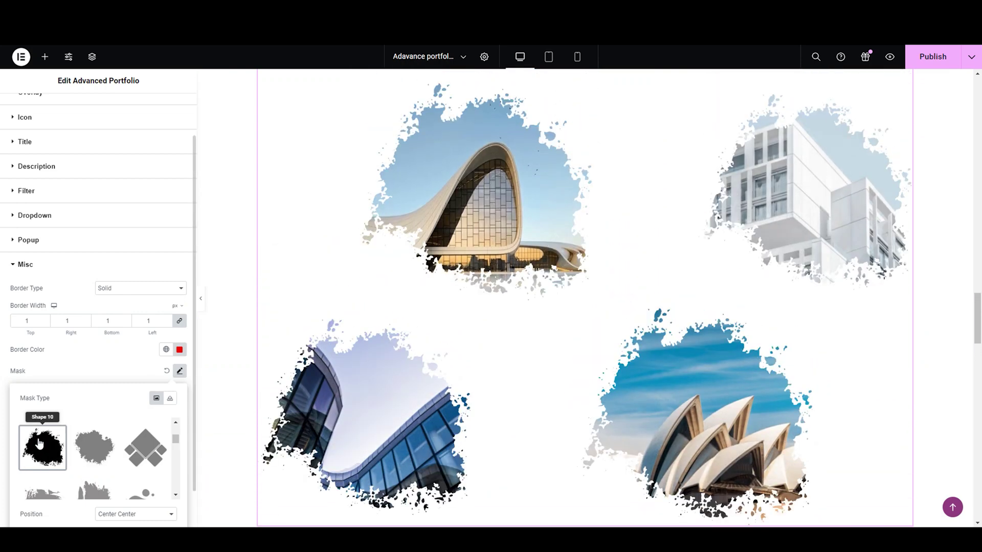
scroll(666, 375, "down", 2)
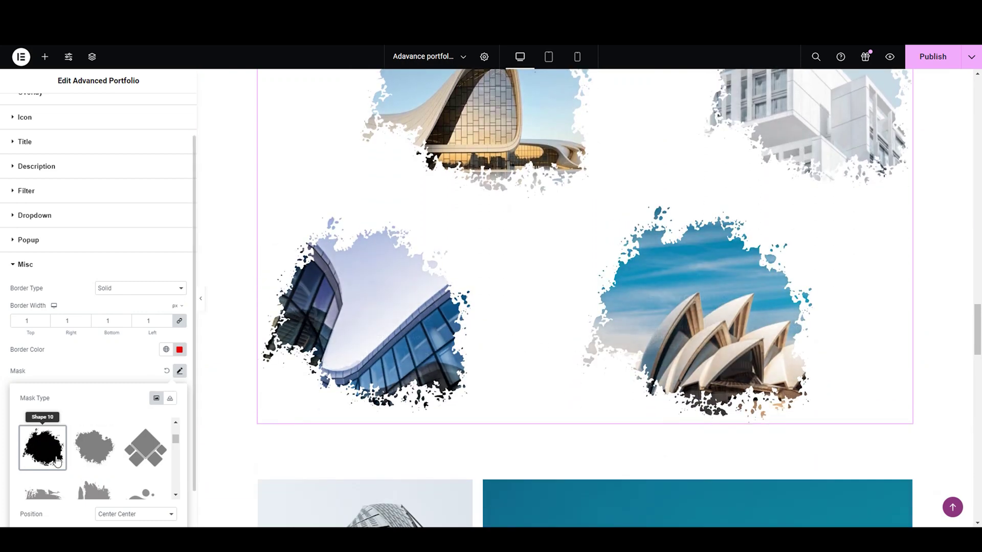
scroll(77, 450, "down", 5)
scroll(76, 461, "down", 4)
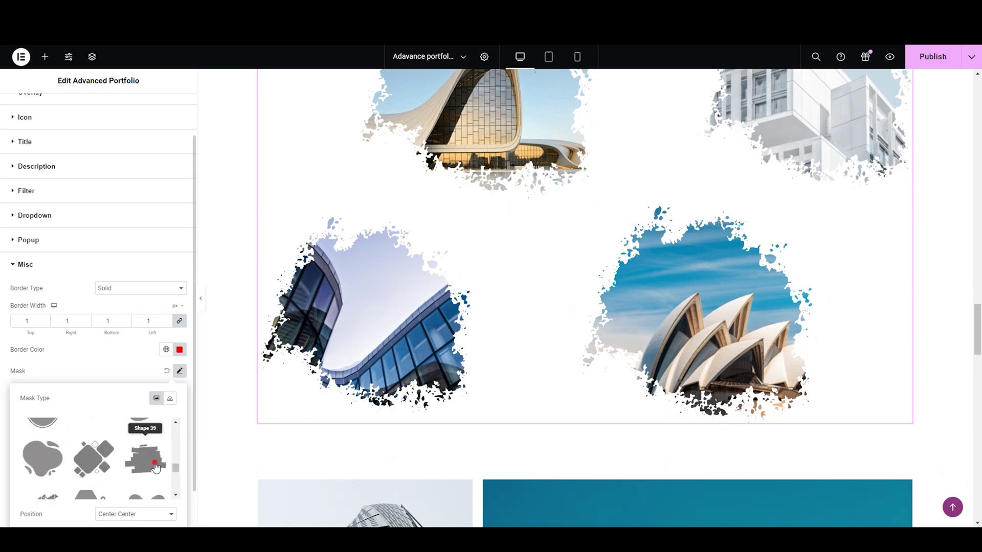
left_click(156, 467)
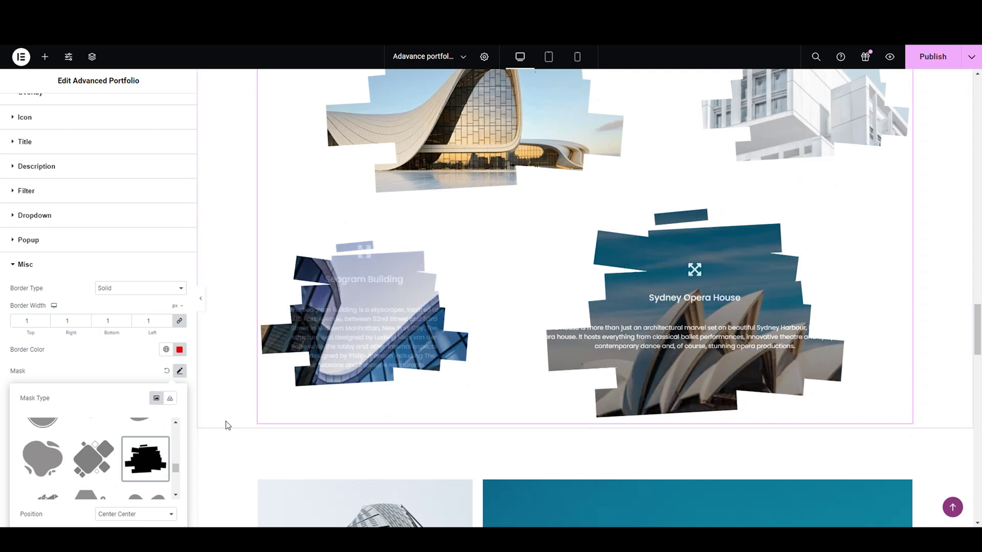
- Apply the Shape 44 mask to the portfolio images and view it under the Industrial and Residential filters
scroll(141, 466, "down", 3)
scroll(121, 455, "down", 1)
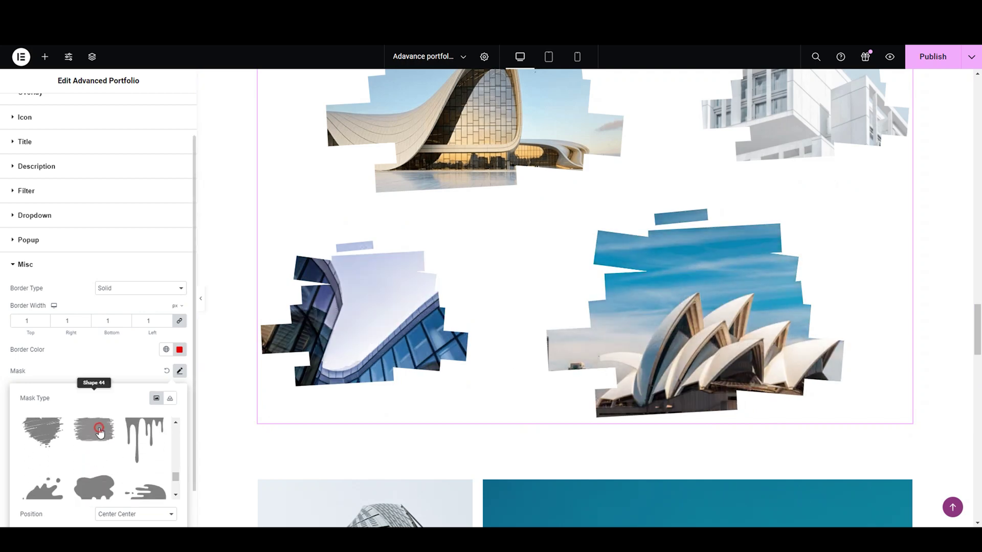
left_click(98, 430)
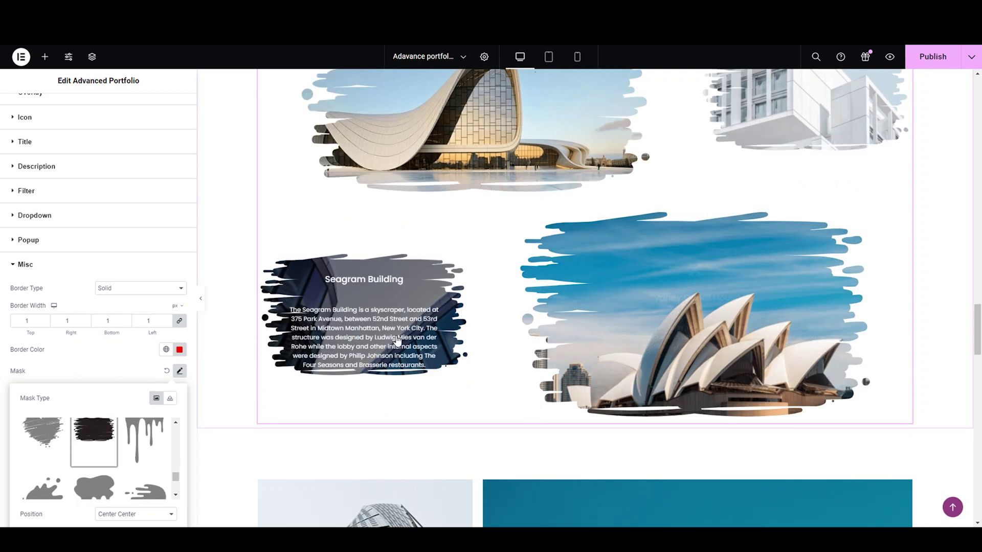
scroll(620, 291, "up", 4)
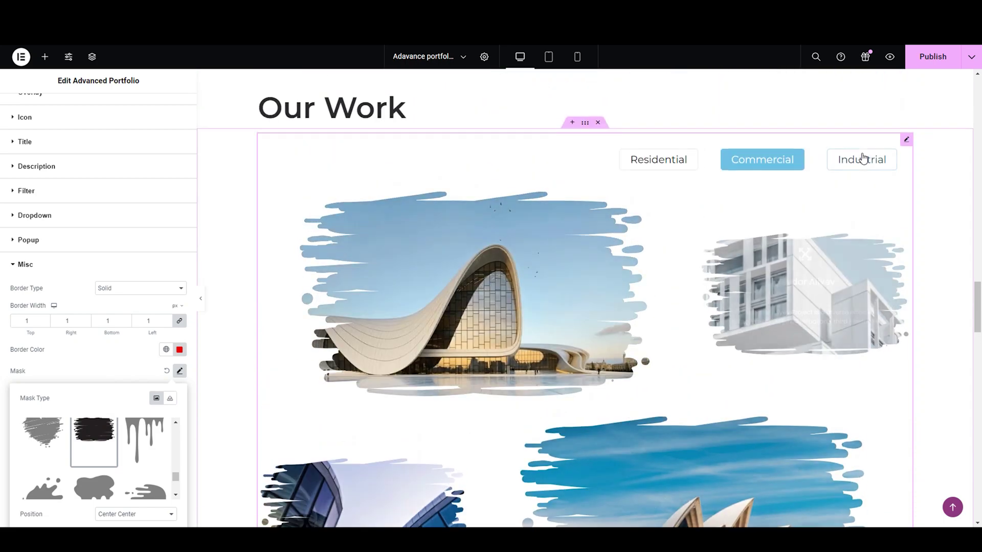
left_click(863, 158)
left_click(675, 168)
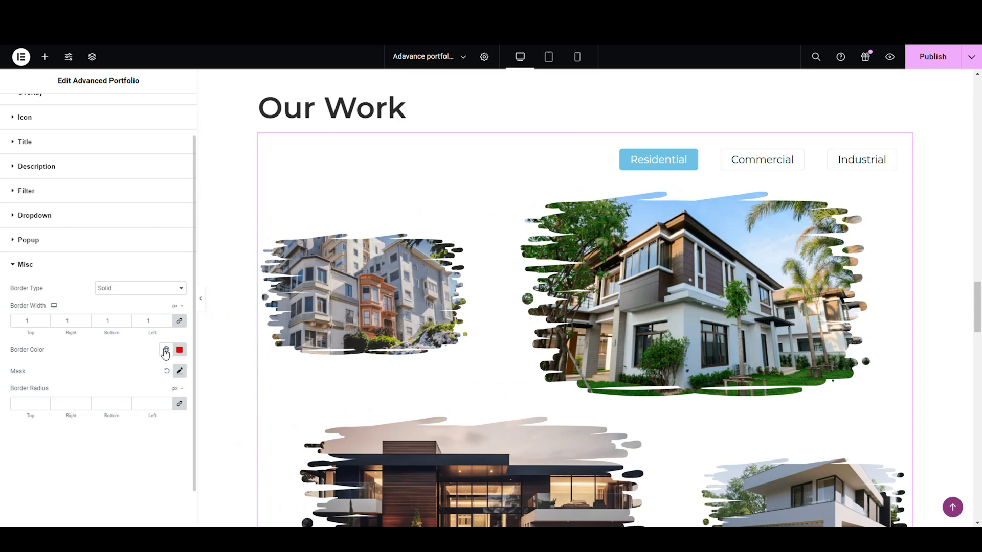
- Browse the remaining mask shapes and reset the portfolio images' mask
left_click(180, 370)
scroll(146, 484, "down", 1)
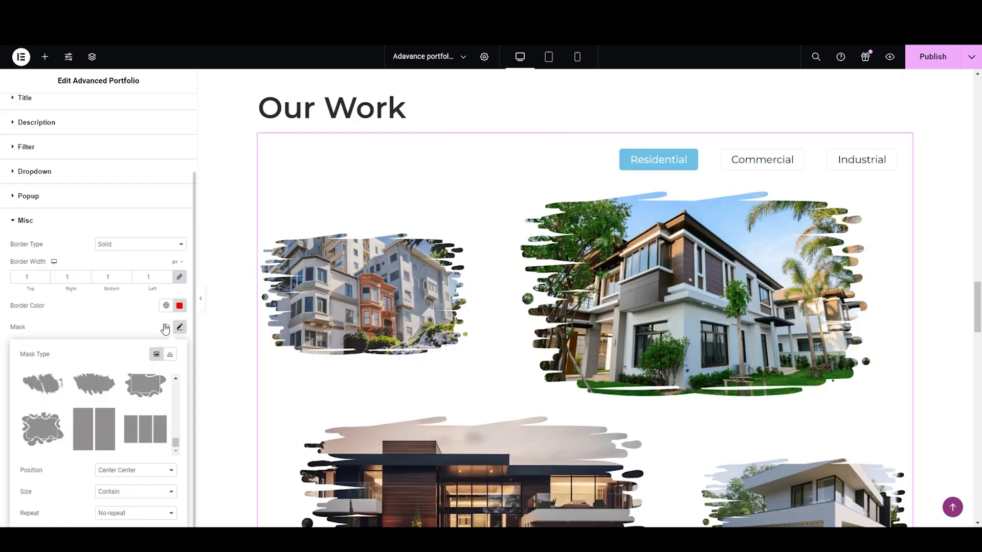
left_click(164, 325)
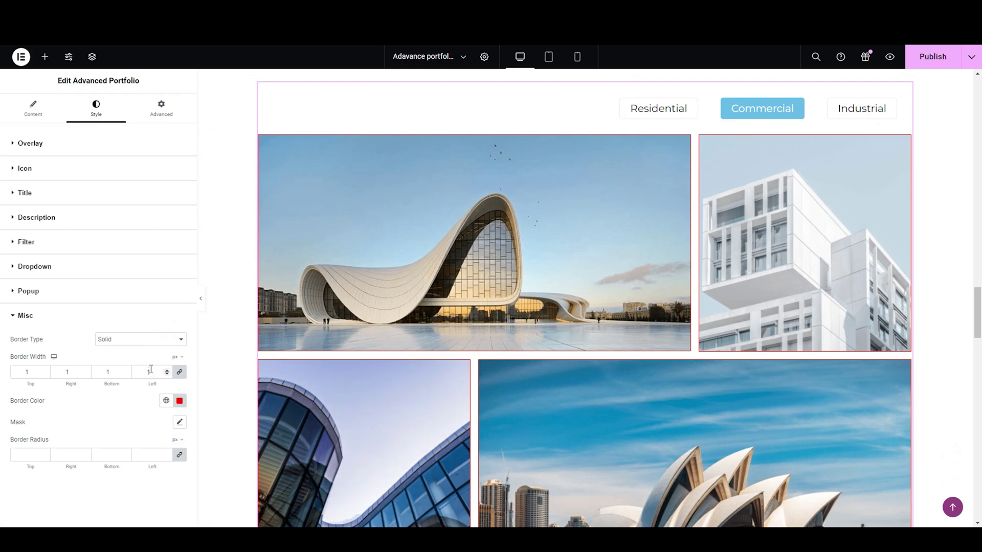
- Try a 2 px border width on the portfolio images and remove the border by setting its type to None
key("BackSpace")
type("250")
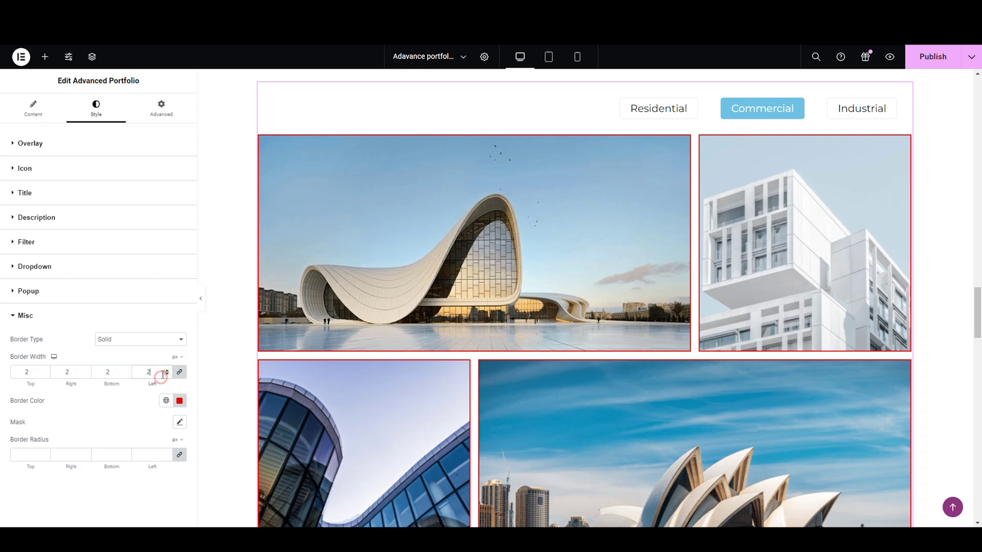
left_click(161, 372)
key("BackSpace")
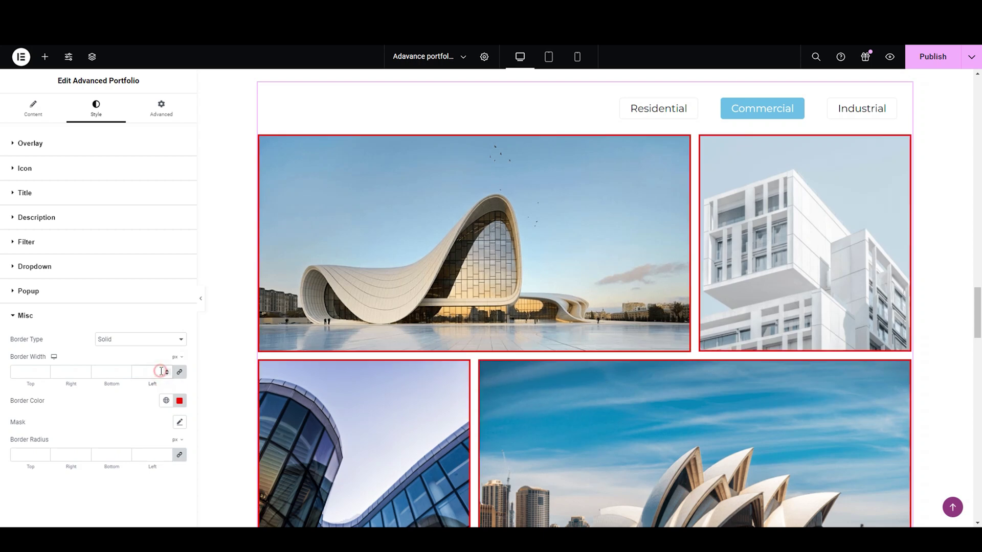
left_click(160, 343)
left_click(150, 358)
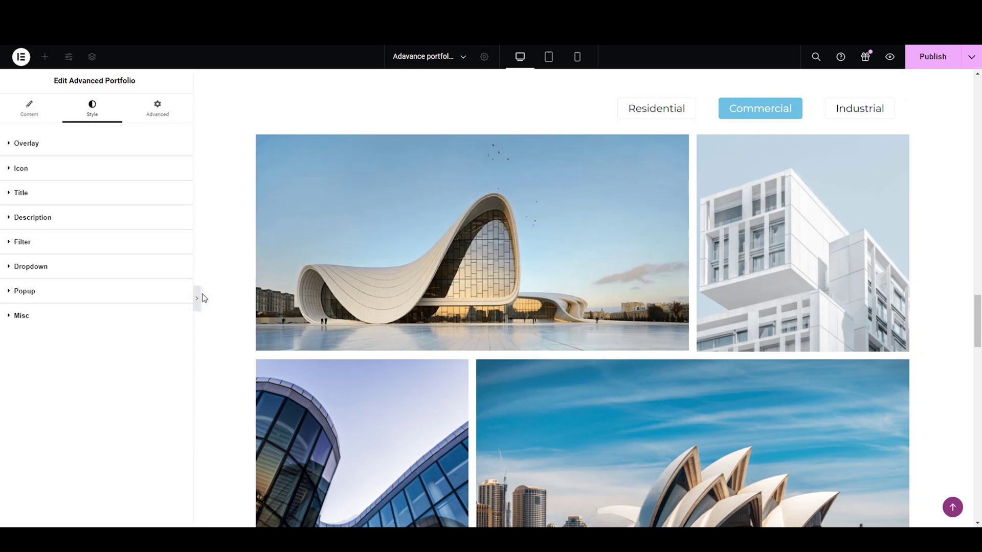
- Preview the portfolio gallery without the editing panel and filter it to the Residential projects
left_click(202, 295)
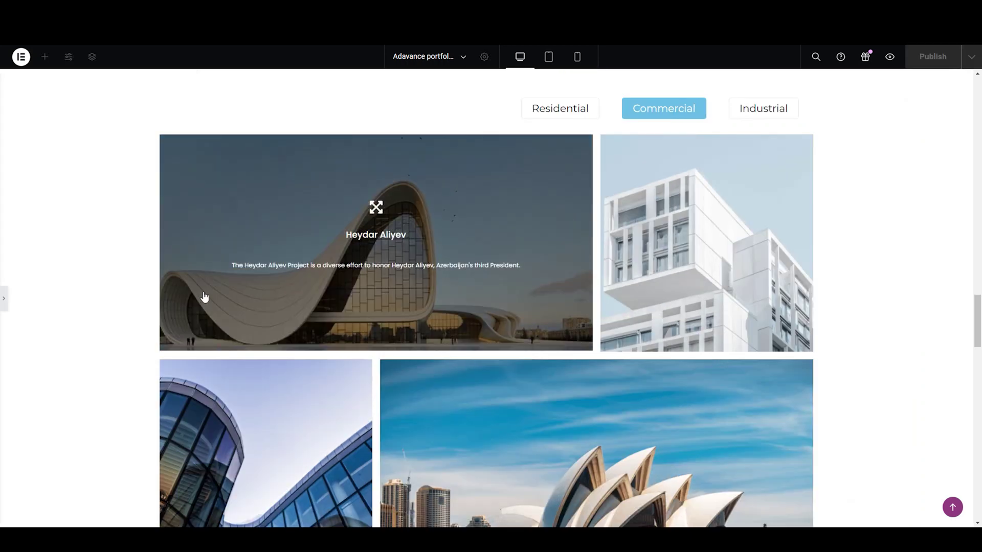
scroll(840, 399, "down", 2)
scroll(706, 334, "up", 2)
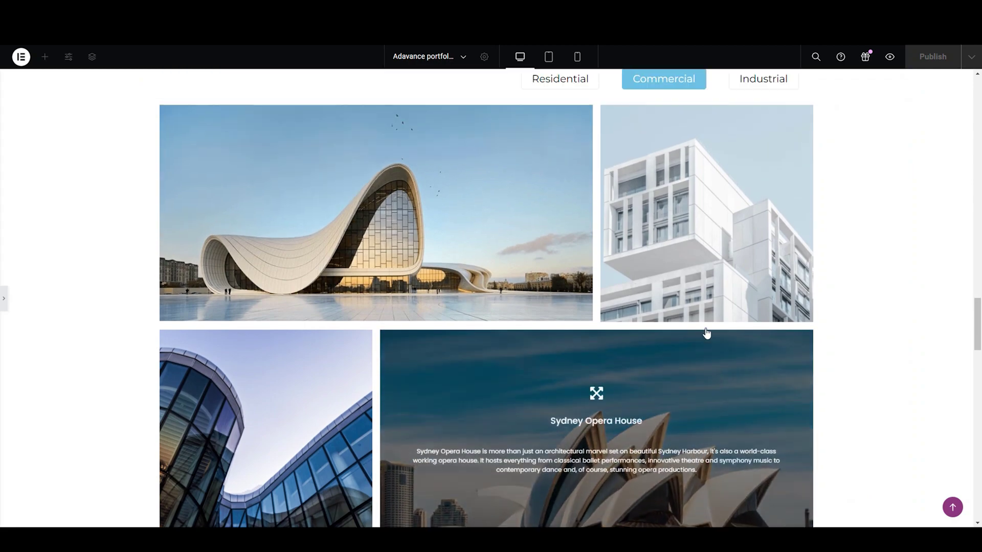
left_click(566, 101)
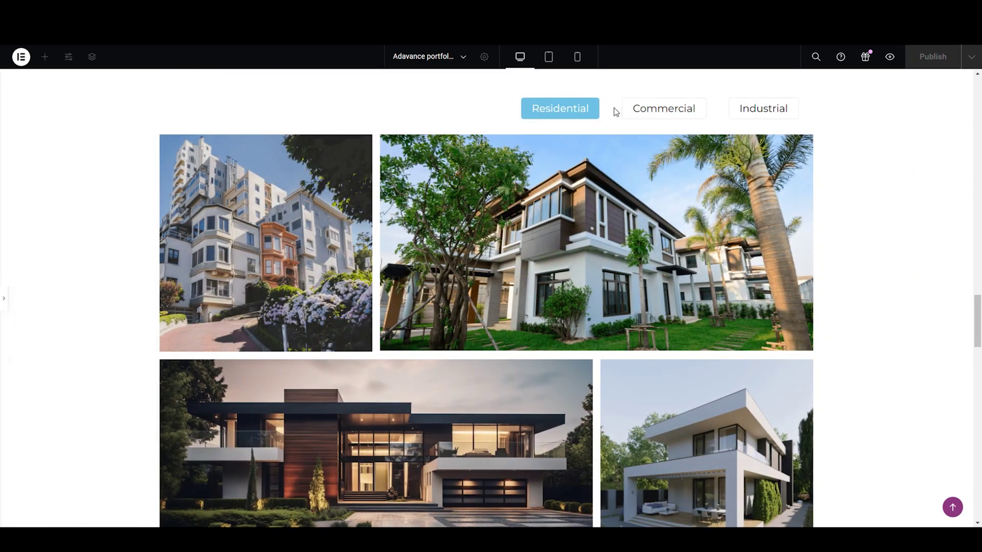
- View the portfolio gallery under the Commercial and Industrial filters, and publish the page with the editing panel restored
left_click(637, 112)
left_click(740, 109)
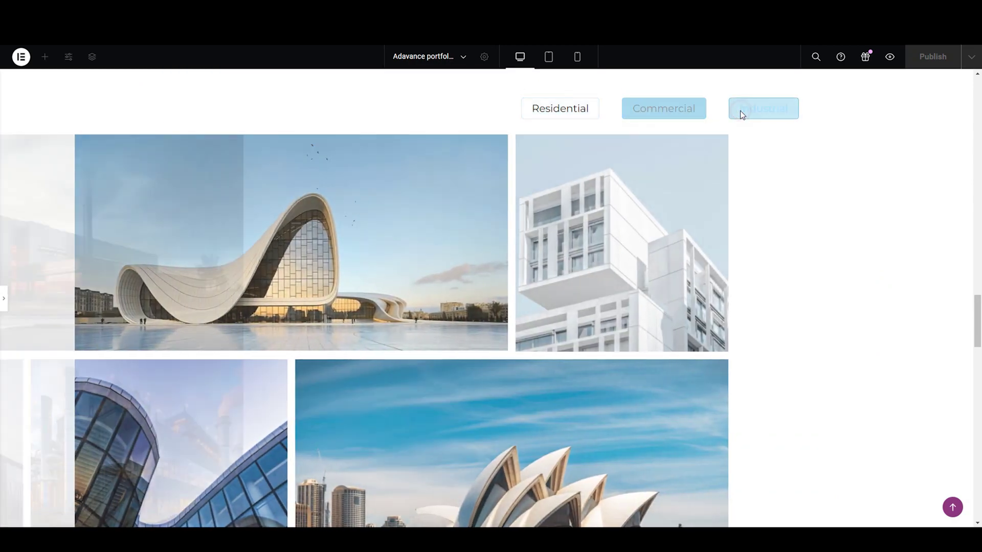
left_click(6, 314)
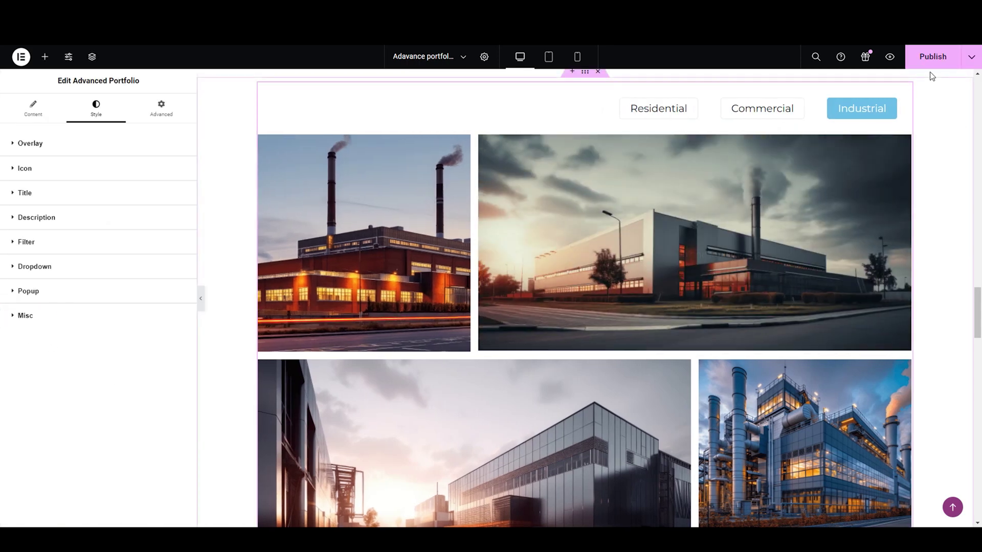
left_click(929, 66)
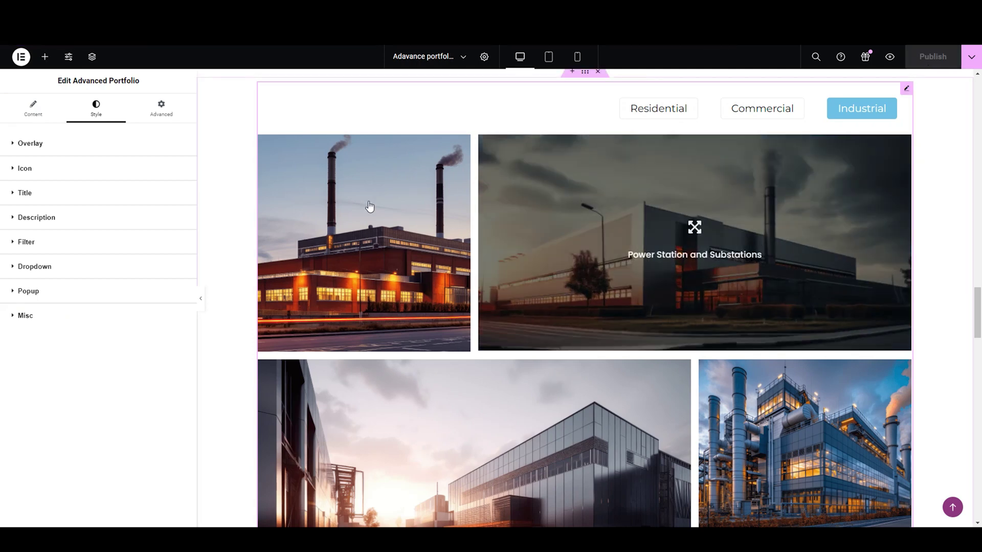
- Preview the gallery at full width without the editing panel and switch from Industrial to the Residential projects
left_click(200, 301)
scroll(198, 299, "down", 1)
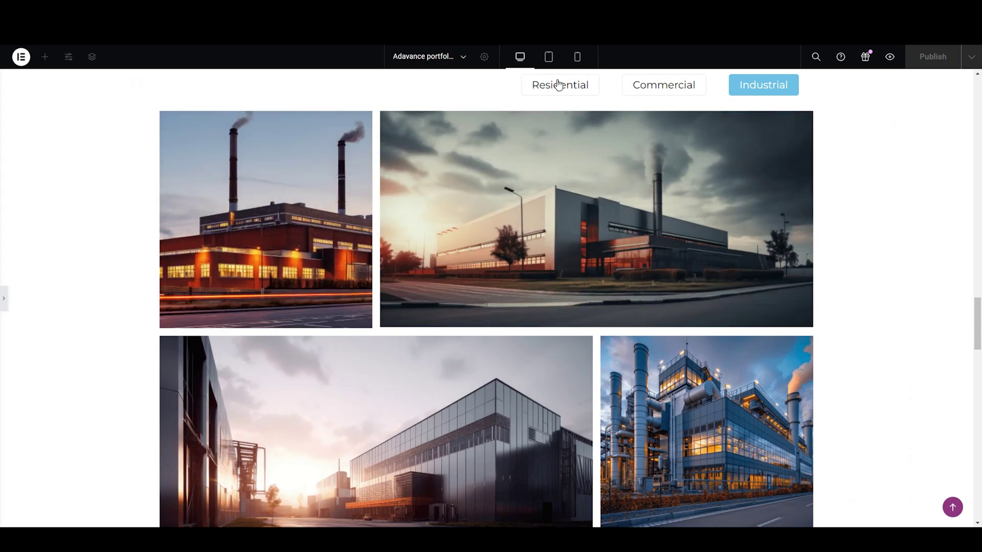
left_click(558, 83)
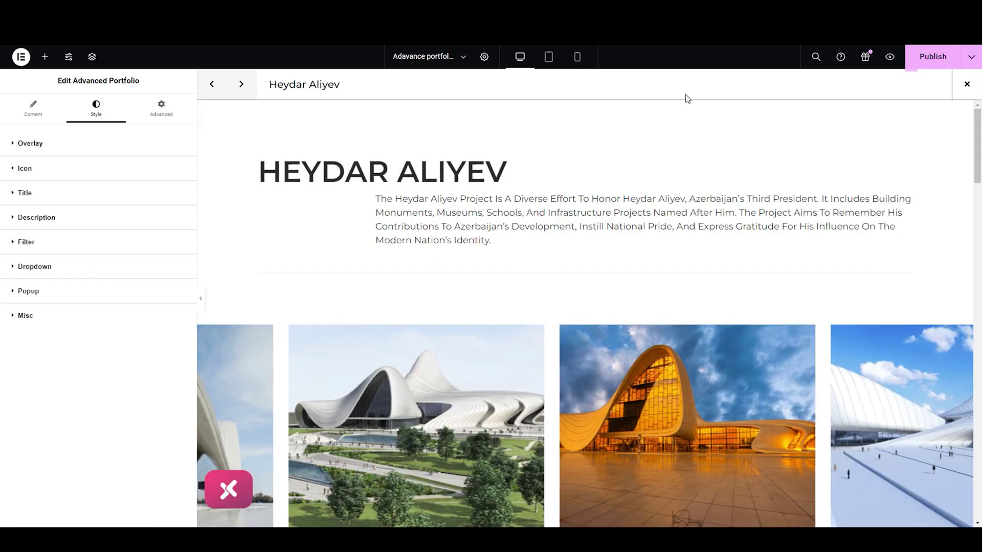
- Publish the latest page changes and close the Heydar Aliyev project popup
left_click(940, 59)
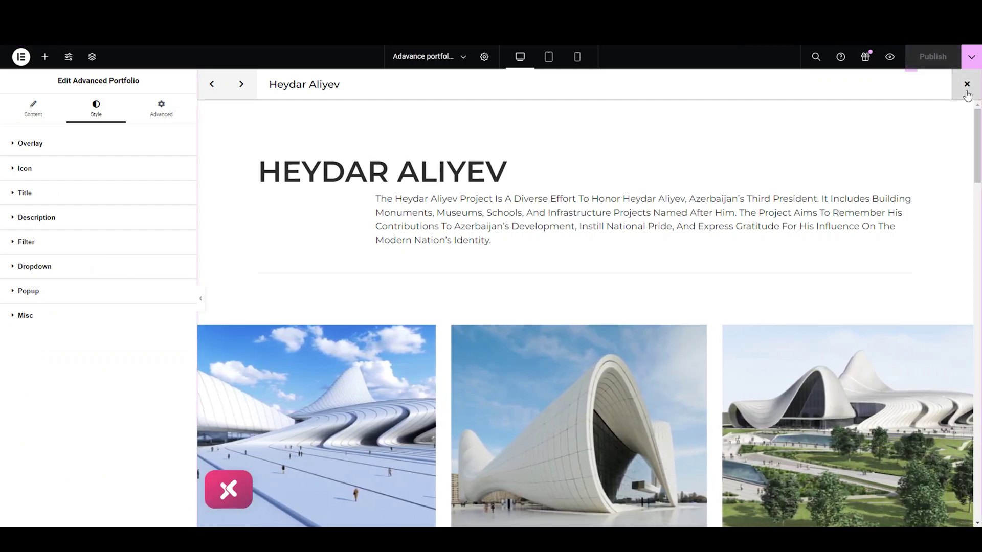
left_click(965, 87)
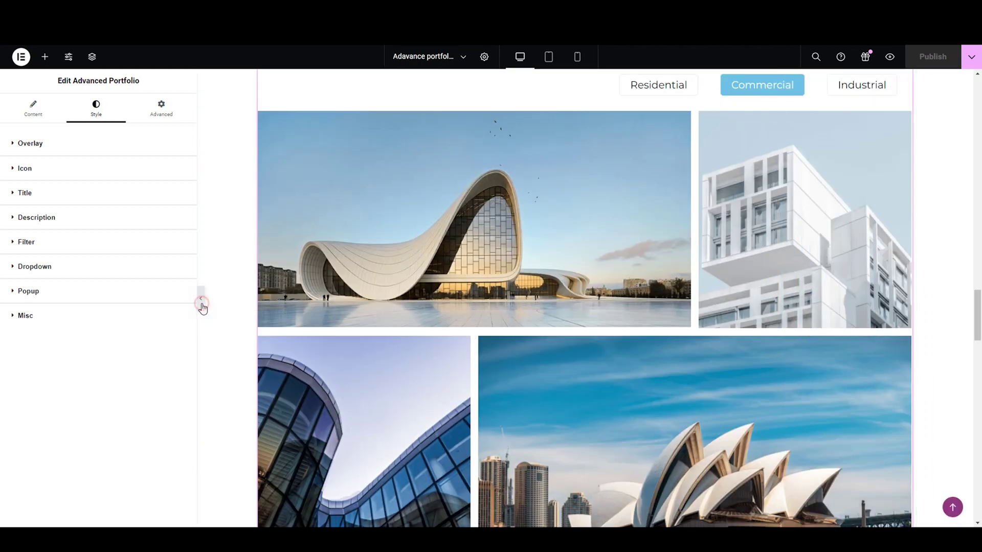
- Hide the editing panel, check the Commercial projects in the Our Work gallery and filter it to Residential
left_click(201, 306)
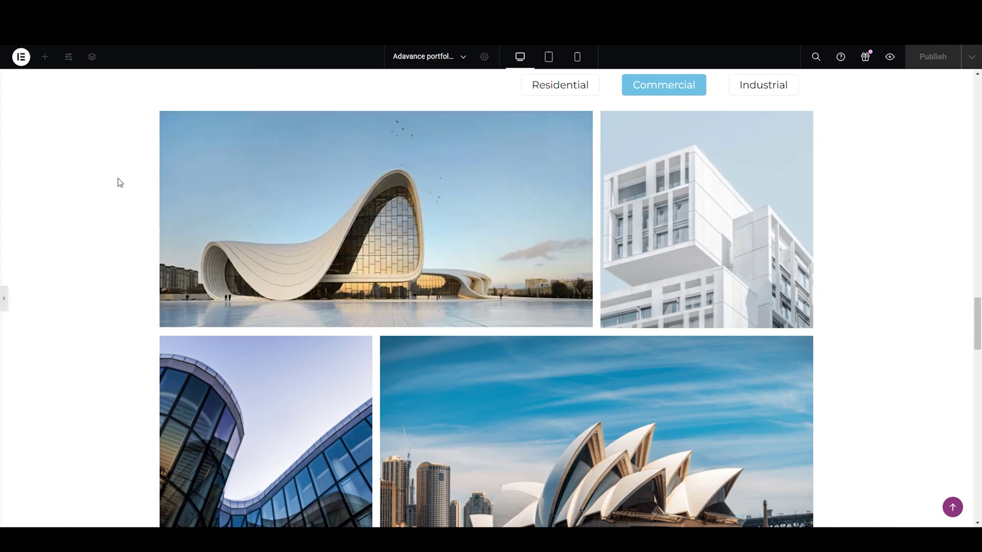
scroll(119, 182, "up", 1)
scroll(119, 182, "down", 1)
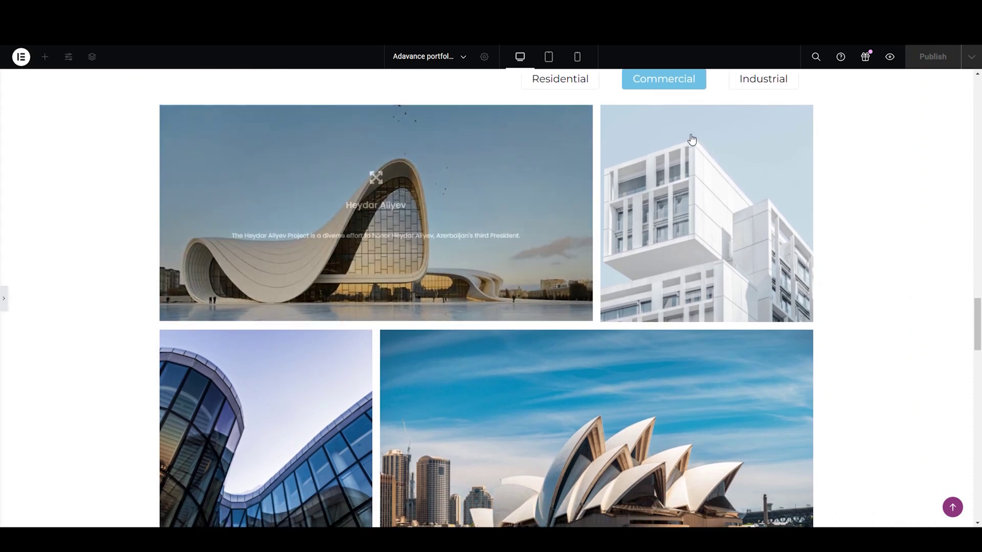
scroll(517, 200, "up", 2)
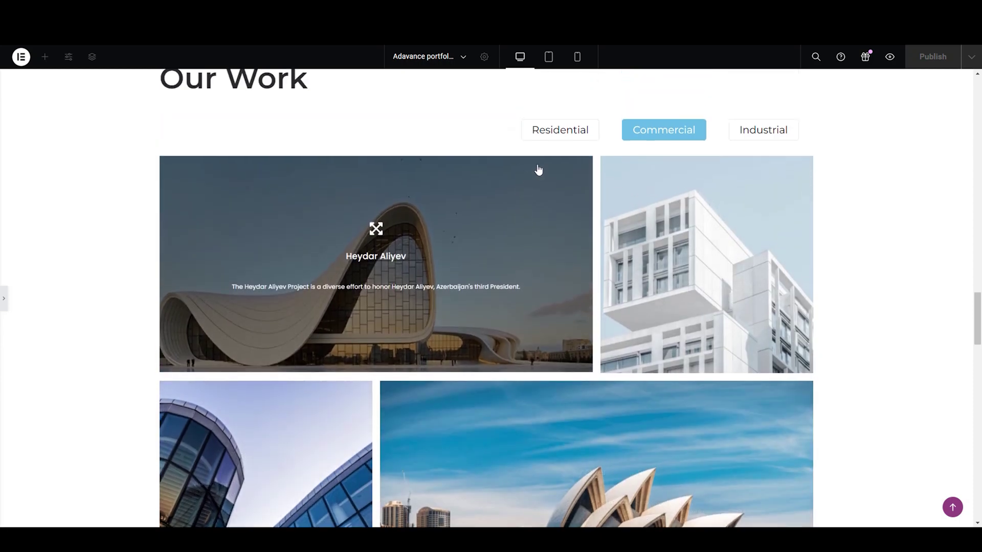
left_click(567, 138)
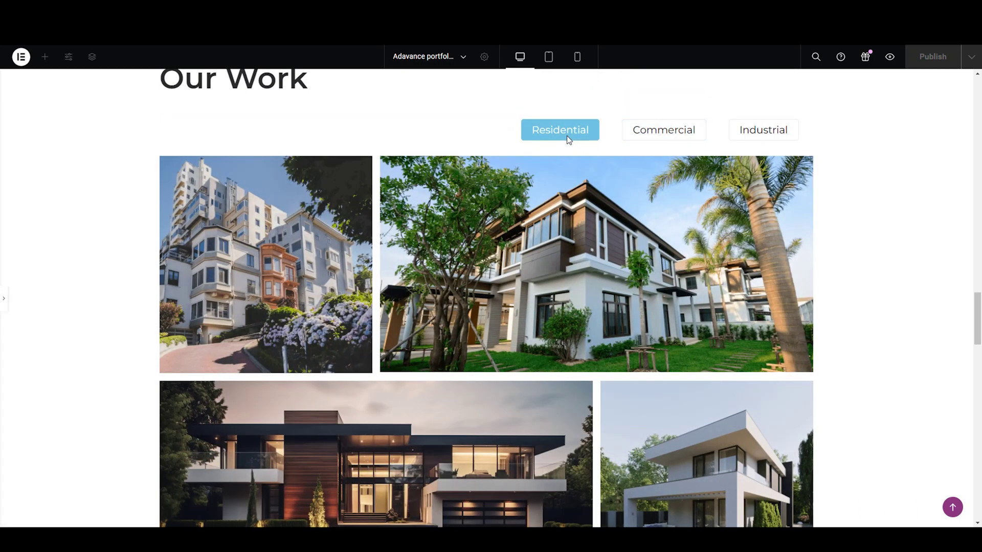
- Open the page's front-end preview and examine the Residential projects and their overlays in the portfolio section
left_click(889, 56)
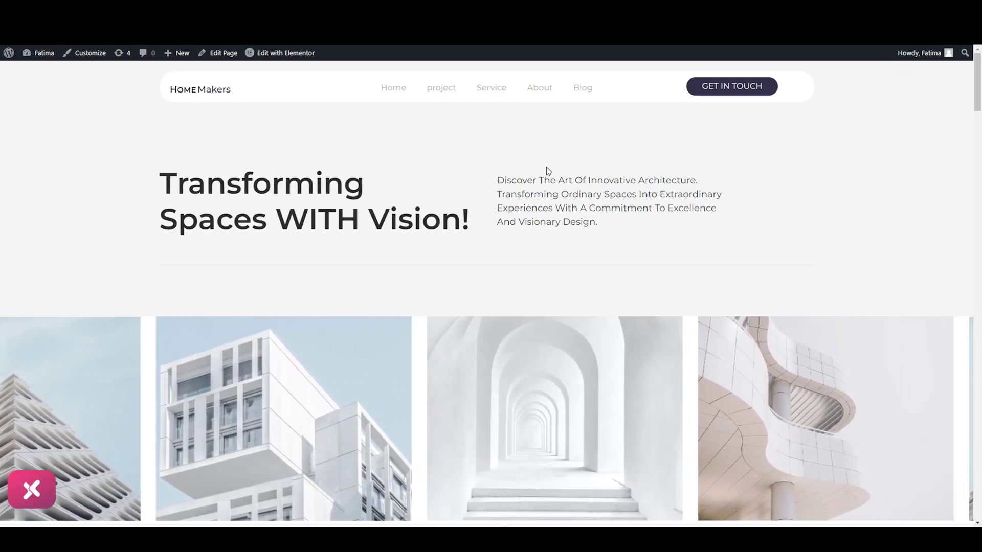
scroll(741, 213, "down", 7)
scroll(742, 214, "down", 15)
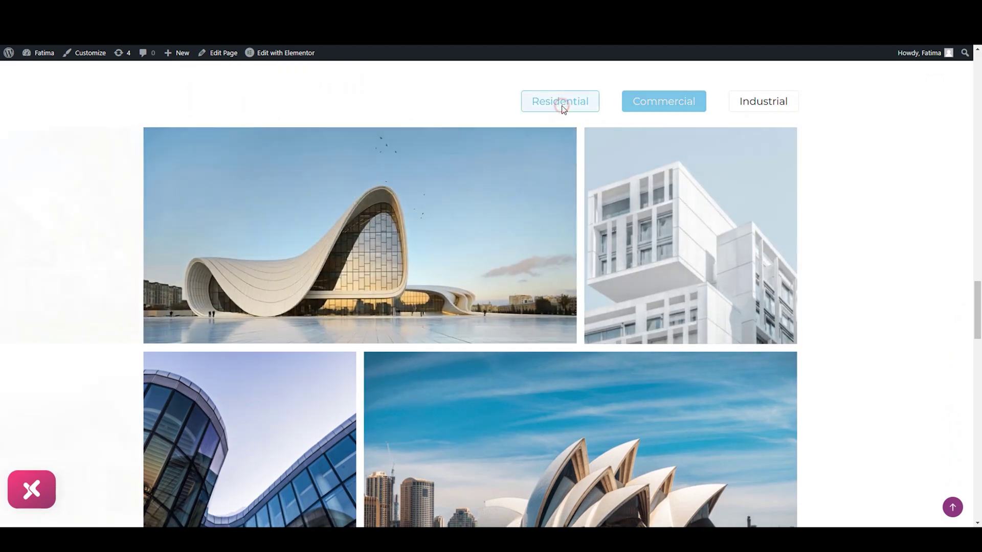
left_click(561, 102)
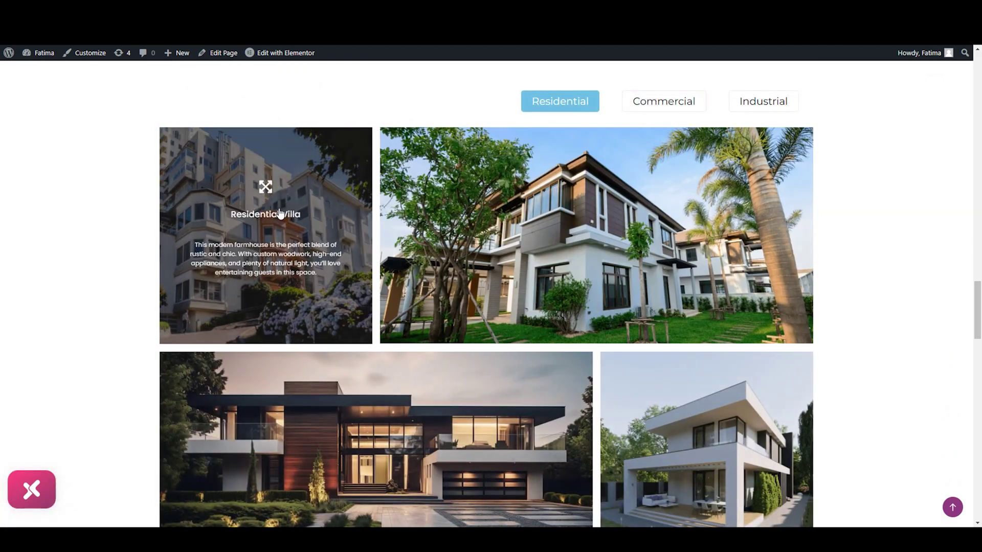
scroll(704, 439, "down", 1)
scroll(701, 439, "up", 1)
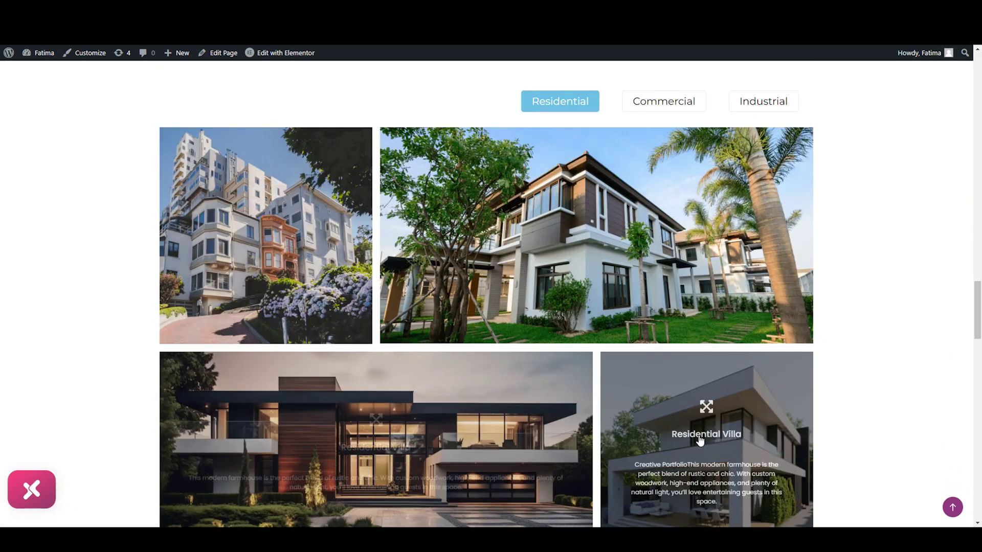
scroll(700, 441, "down", 2)
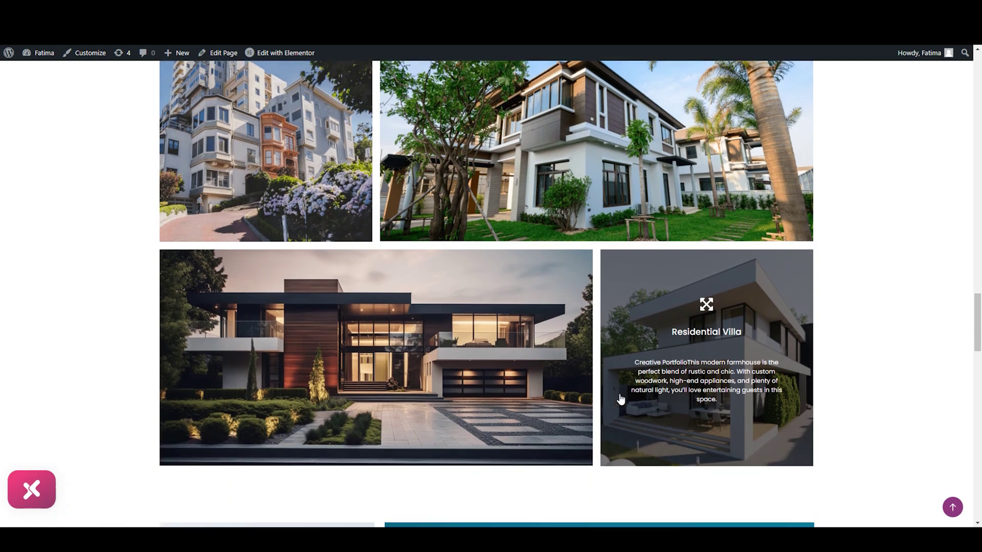
scroll(590, 373, "up", 2)
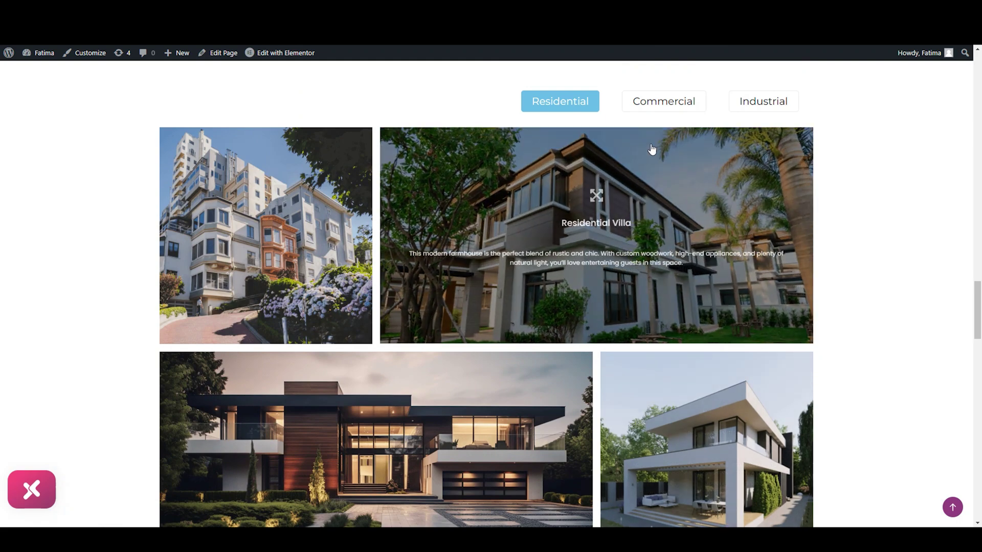
- Filter the previewed portfolio to Commercial, open the Sydney Opera House project and review its popup content
left_click(632, 102)
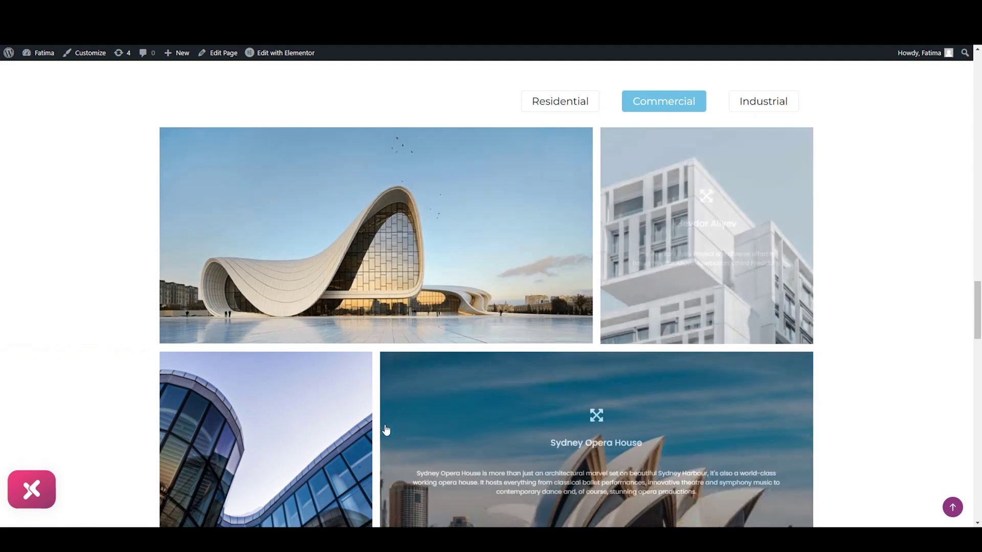
scroll(590, 440, "down", 1)
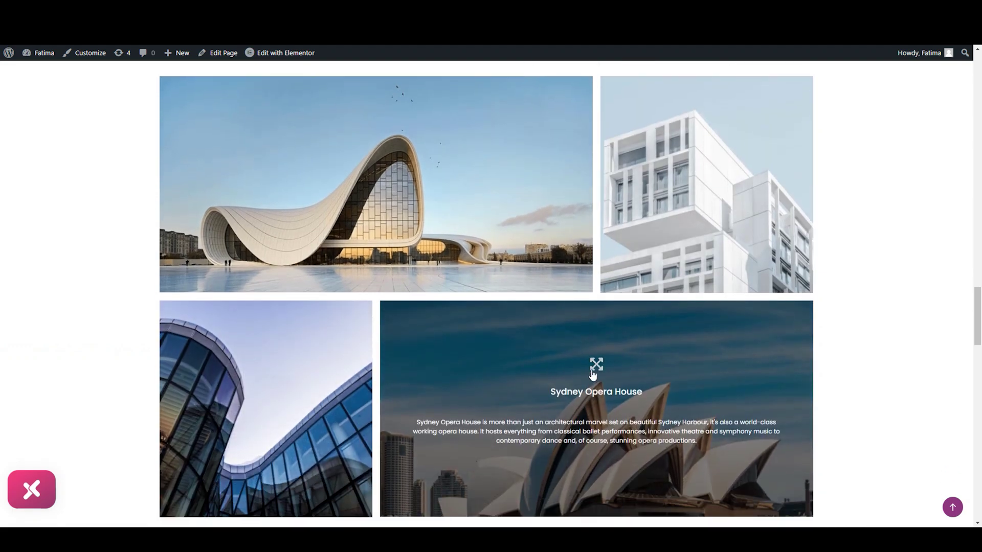
left_click(596, 368)
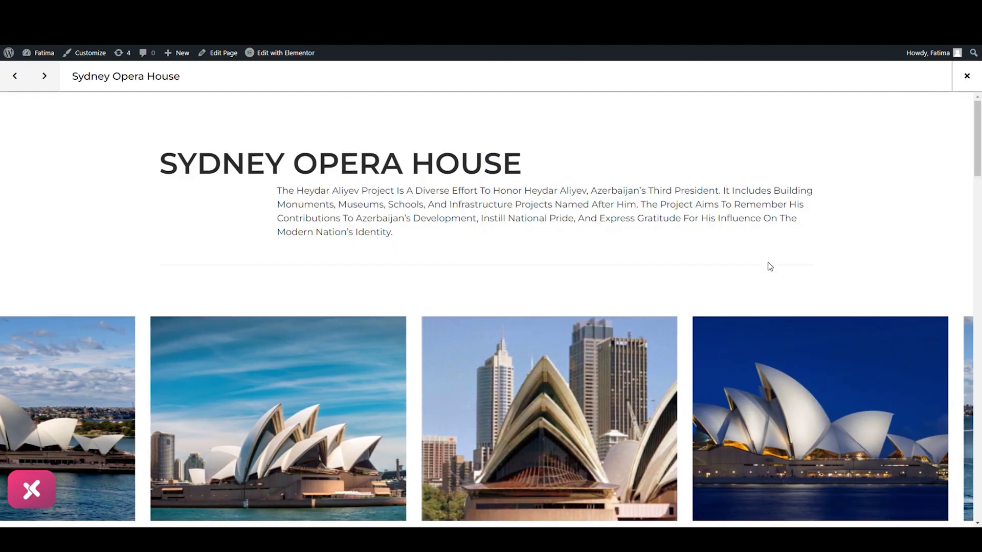
scroll(767, 266, "down", 3)
scroll(770, 267, "down", 10)
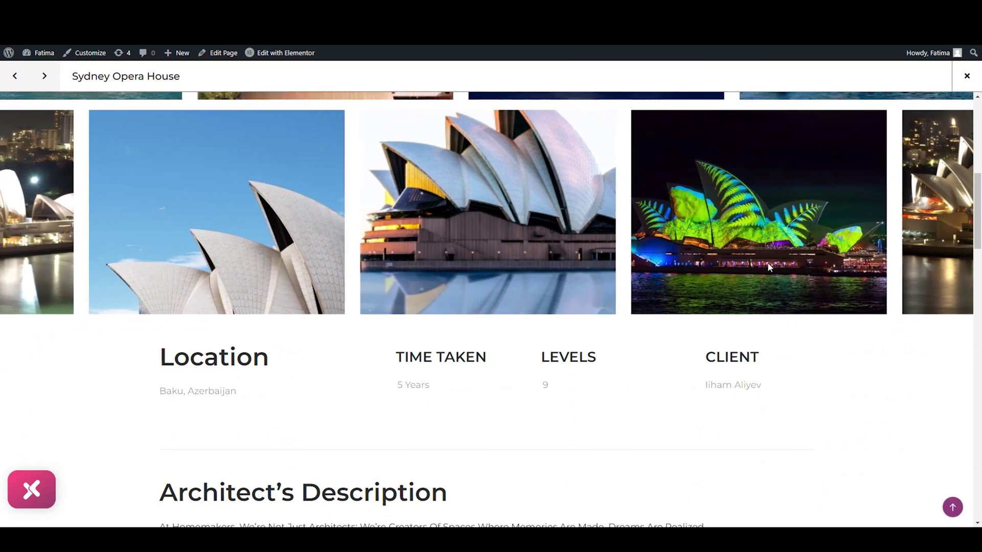
scroll(768, 266, "down", 4)
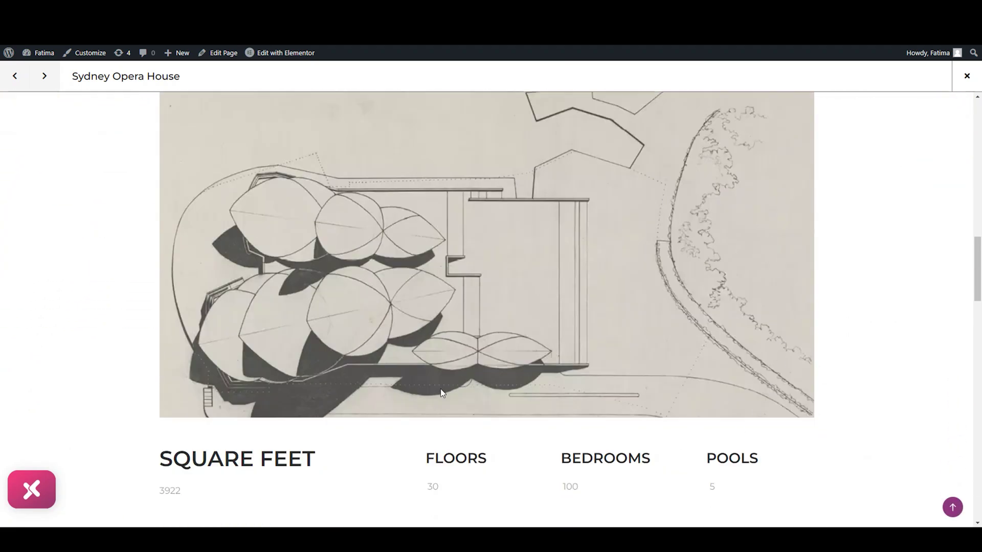
scroll(817, 252, "down", 3)
scroll(818, 252, "down", 18)
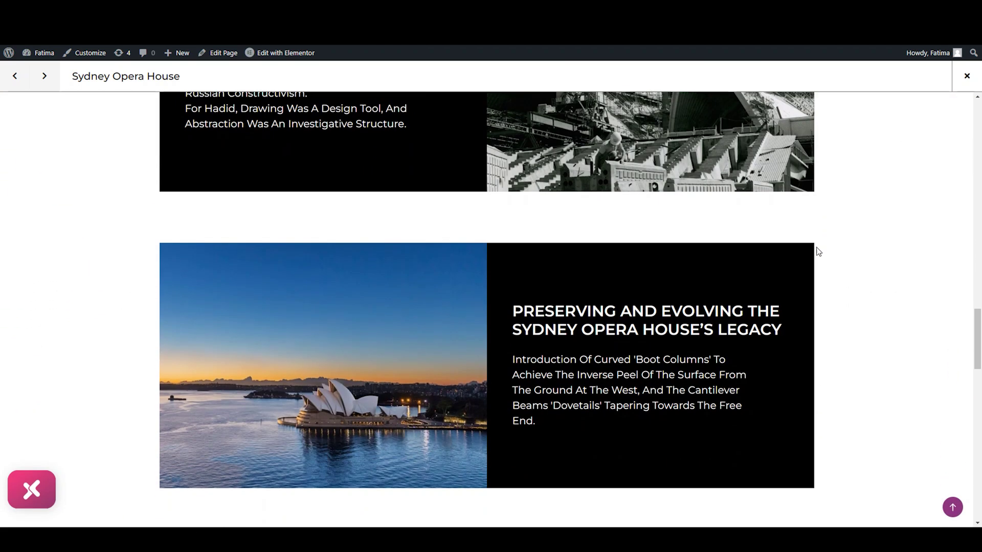
scroll(817, 252, "down", 7)
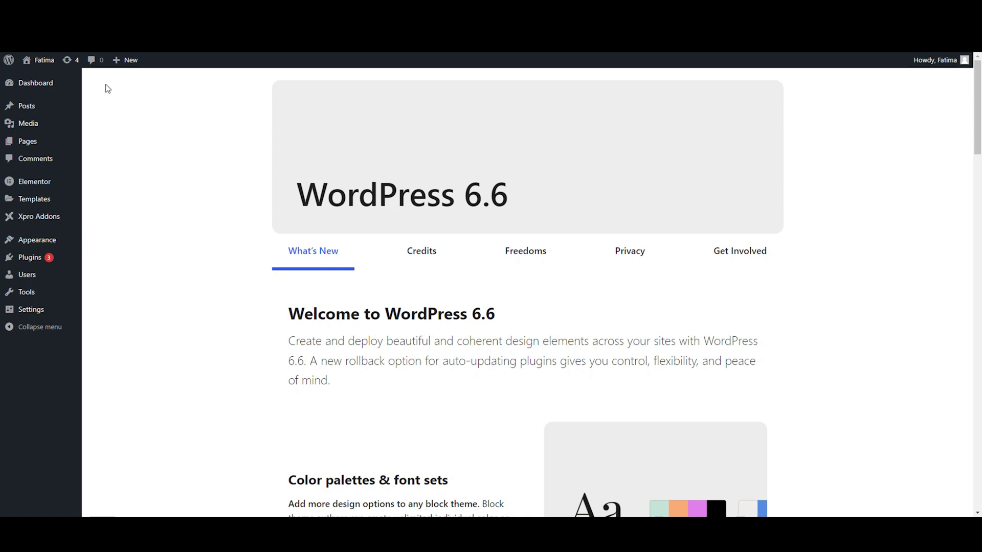
- Create a new WordPress page and title it "Heydar Aliyev Centre Detail Page"
mouse_move(8, 62)
mouse_move(57, 148)
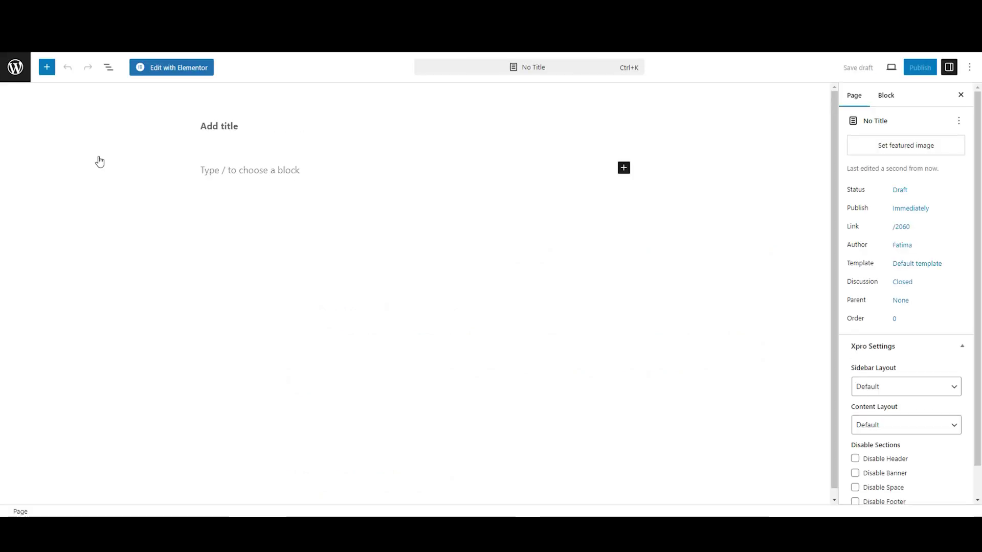
left_click(220, 126)
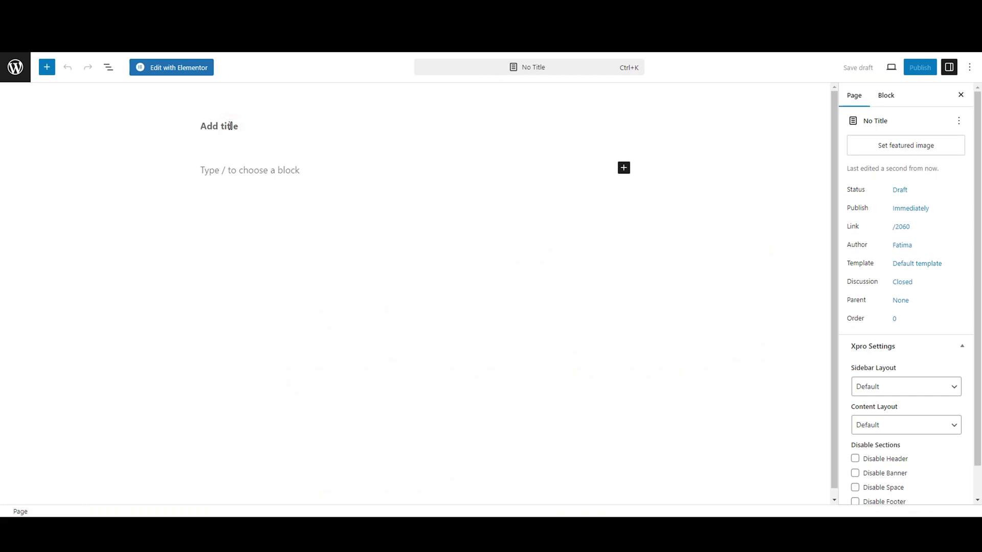
type("Heydar Aliyev Centre Detail Page")
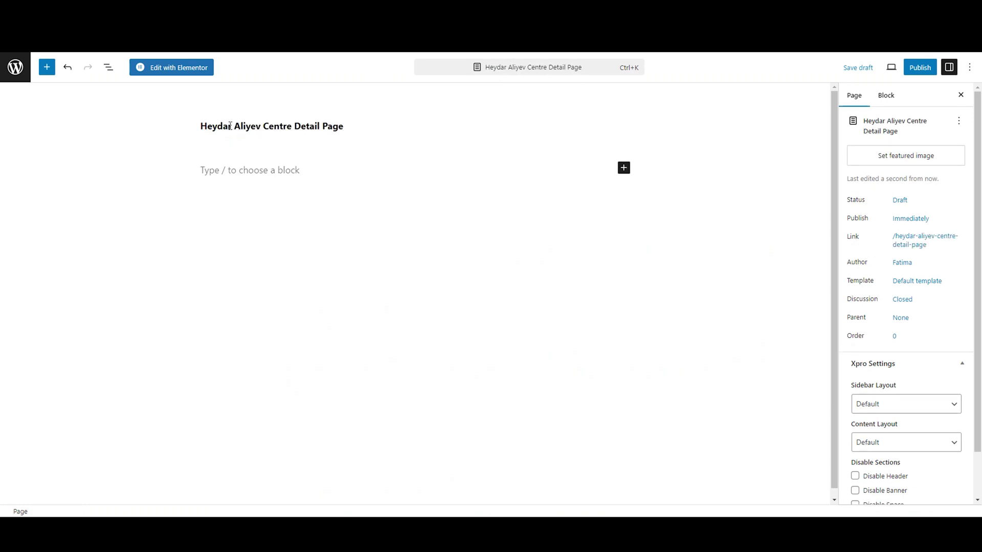
left_click(625, 169)
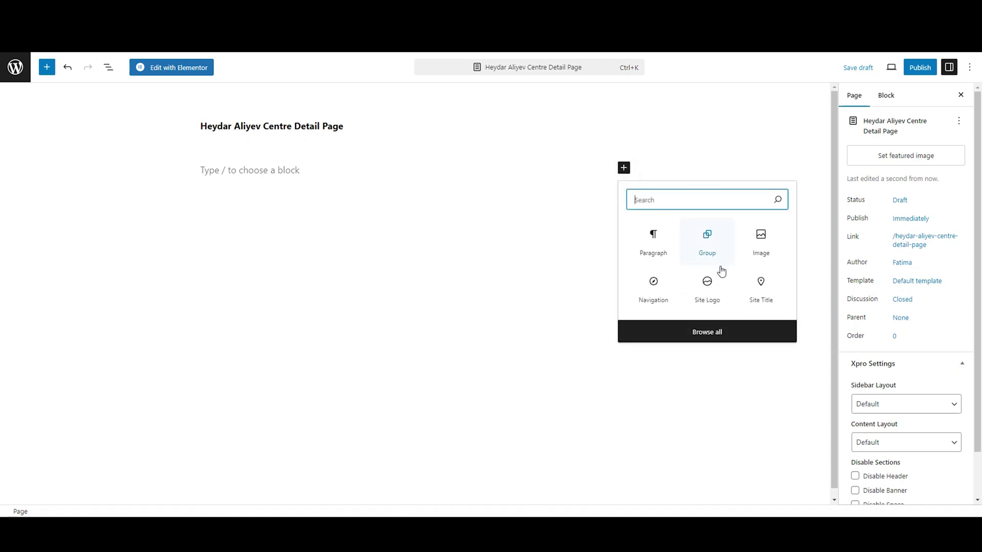
left_click(667, 166)
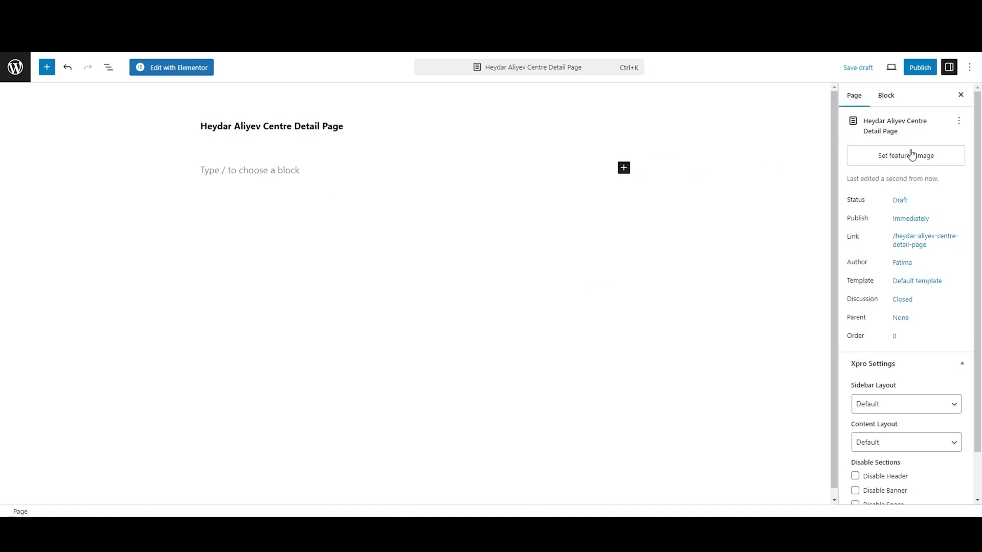
- Set the new page's sidebar layout to No Sidebar and its content layout to Full Width in Xpro Settings
scroll(912, 370, "down", 1)
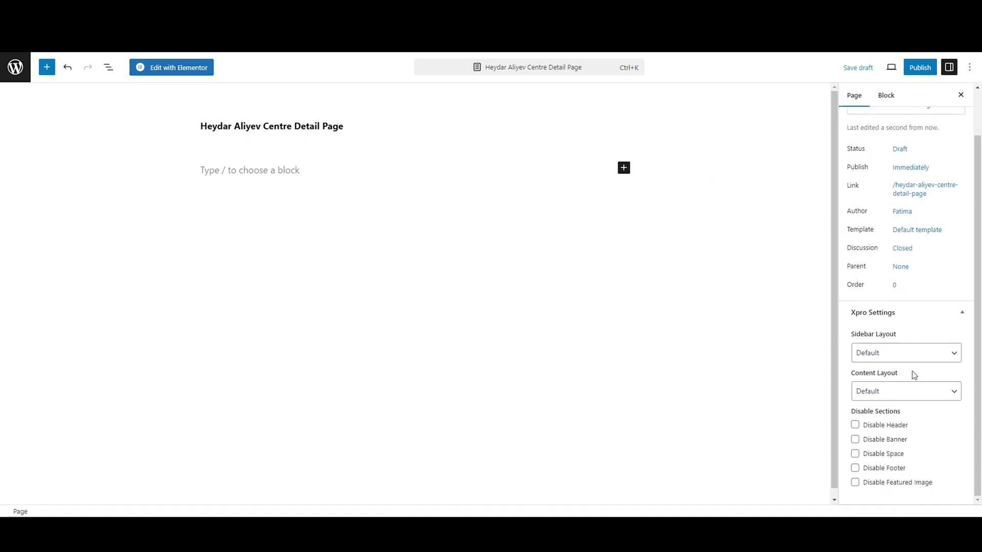
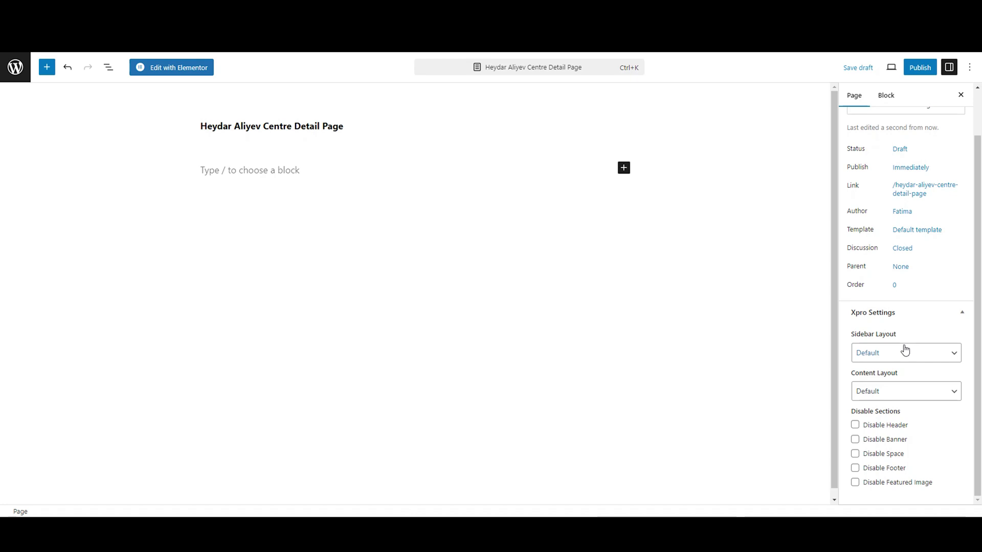
left_click(906, 351)
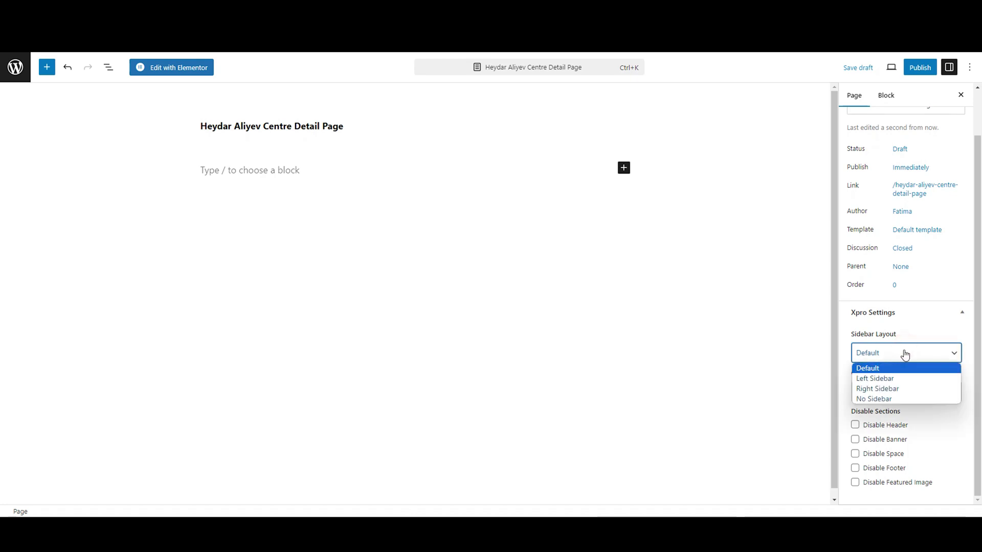
left_click(902, 400)
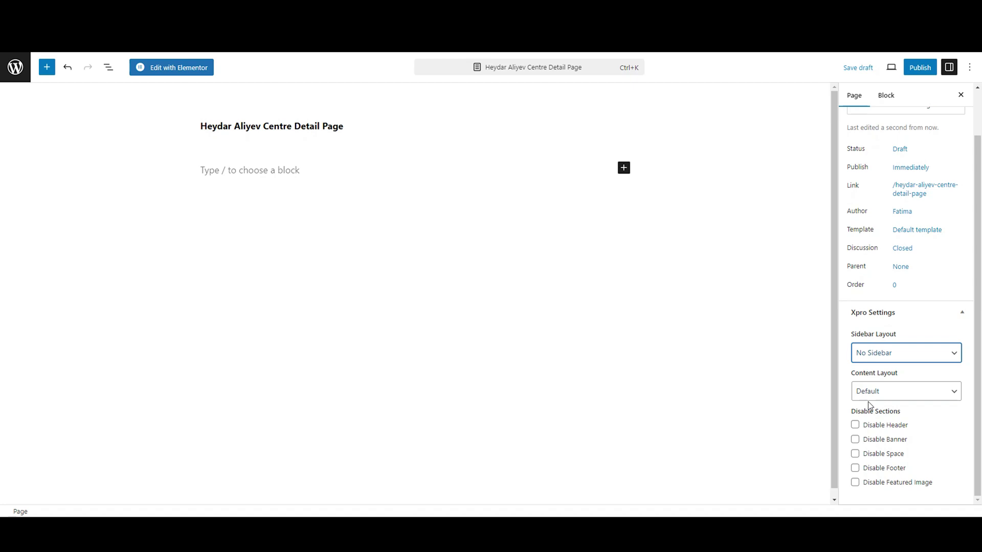
left_click(906, 398)
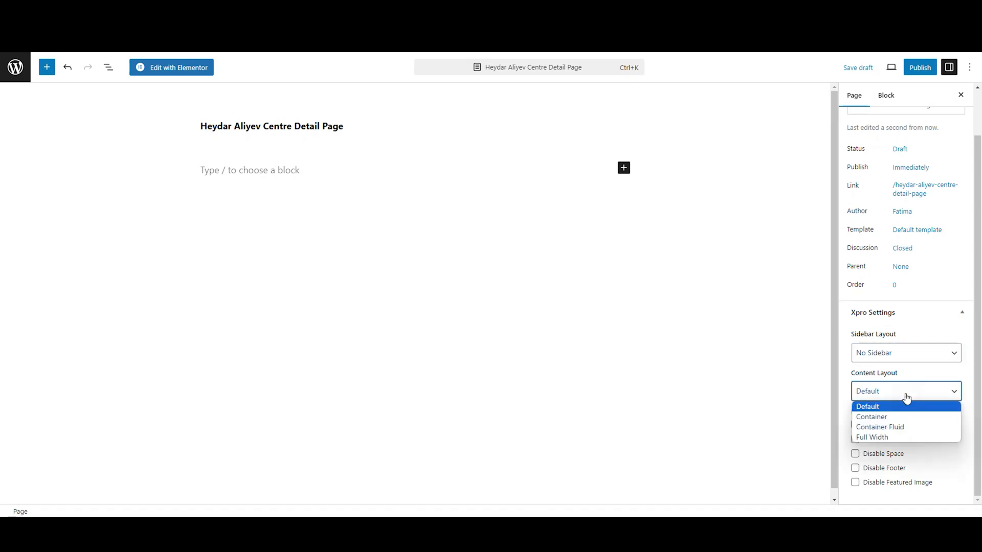
left_click(927, 438)
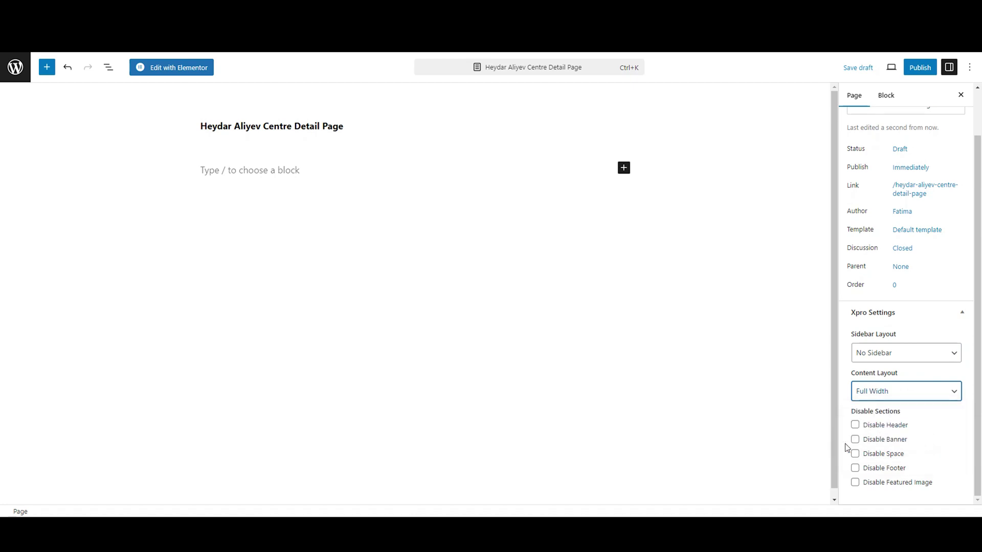
- Disable the header, banner, space and footer sections for the page in Xpro Settings
left_click(855, 426)
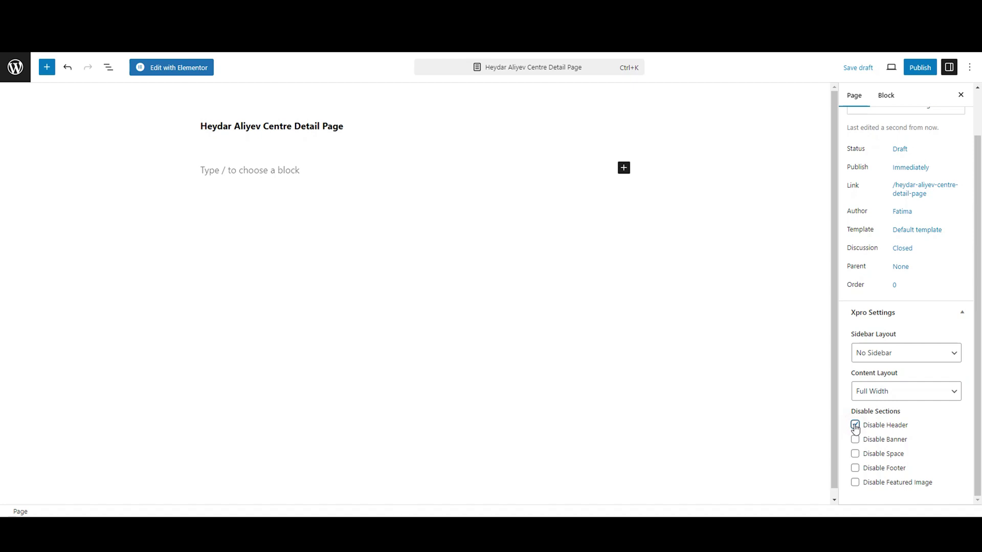
left_click(854, 445)
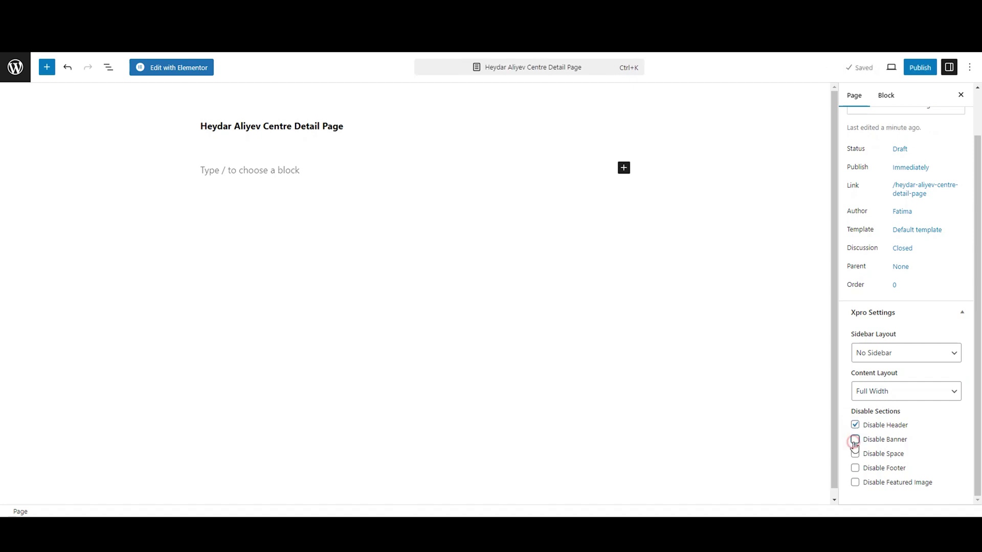
left_click(855, 455)
left_click(857, 471)
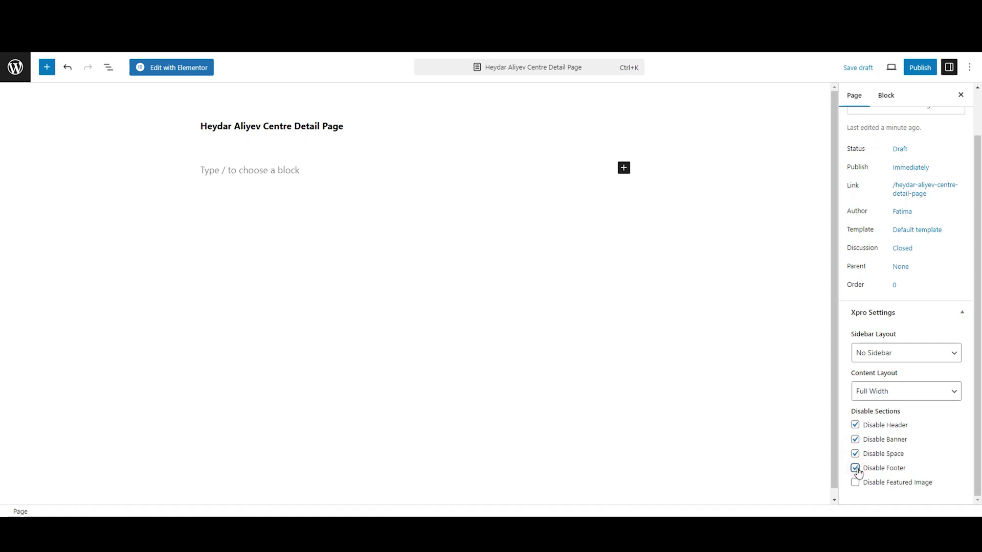
- Publish the Heydar Aliyev Centre Detail Page and open it for editing in Elementor
scroll(943, 435, "up", 5)
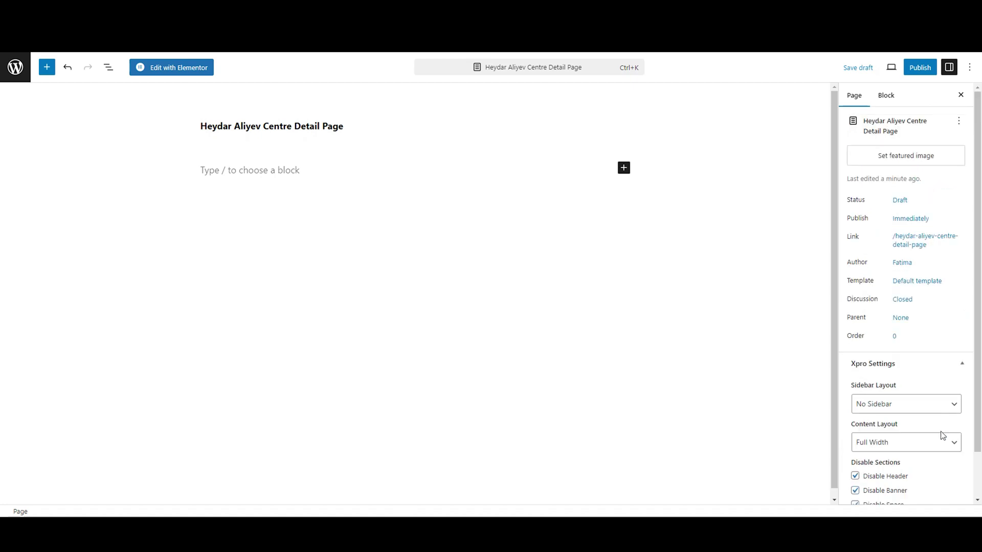
left_click(922, 70)
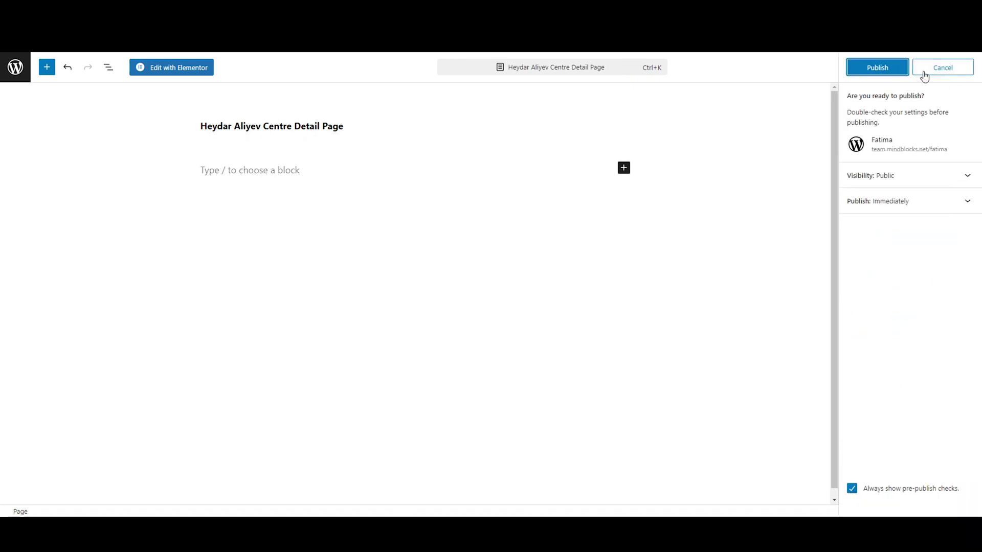
left_click(888, 74)
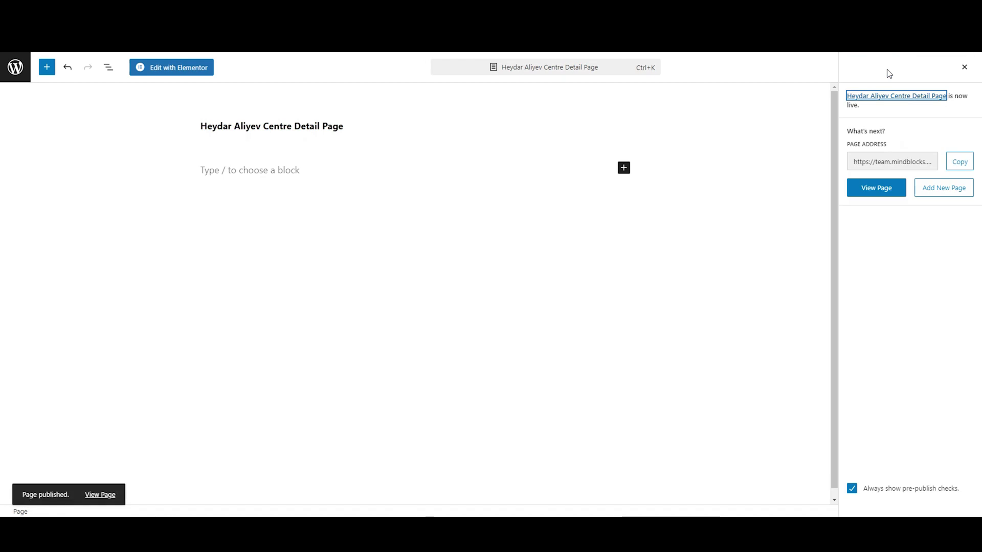
left_click(167, 75)
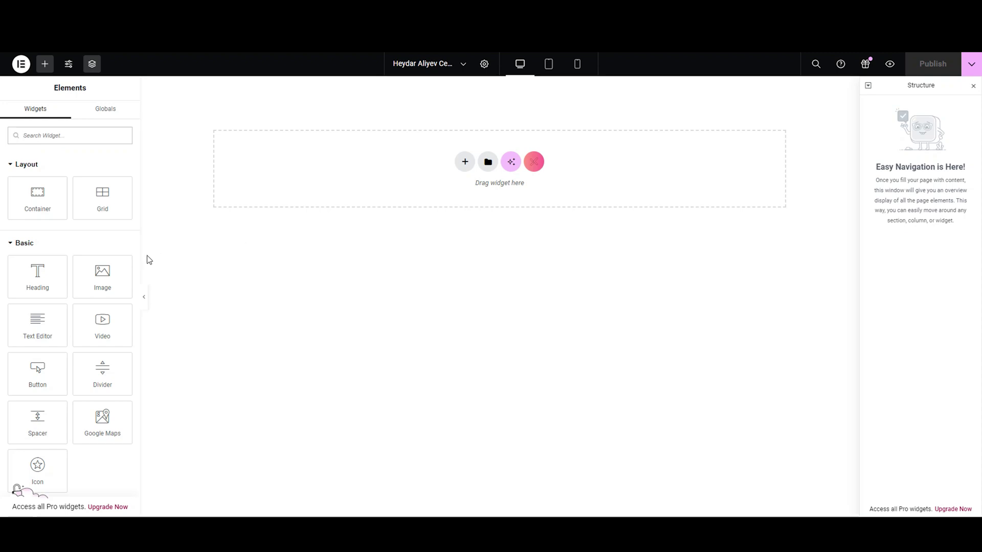
- Widen the widget panel and add a Flexbox container with the single-column downward structure to the page
left_click_drag(142, 255, 178, 254)
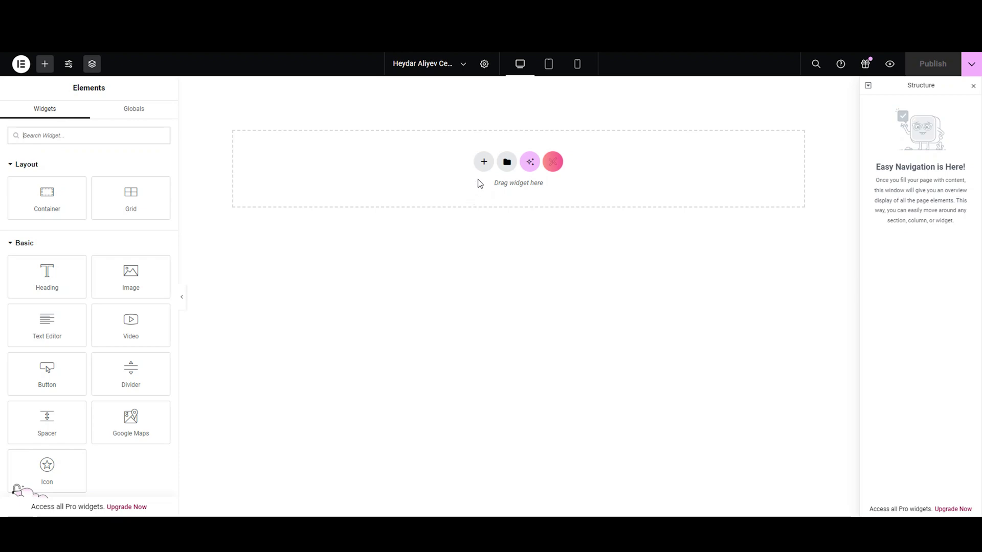
left_click(483, 163)
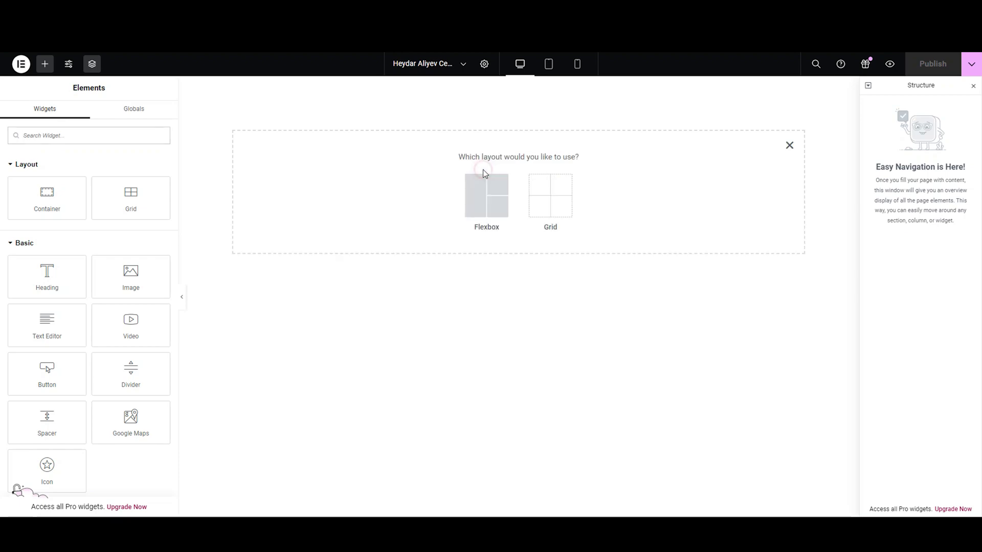
left_click(484, 175)
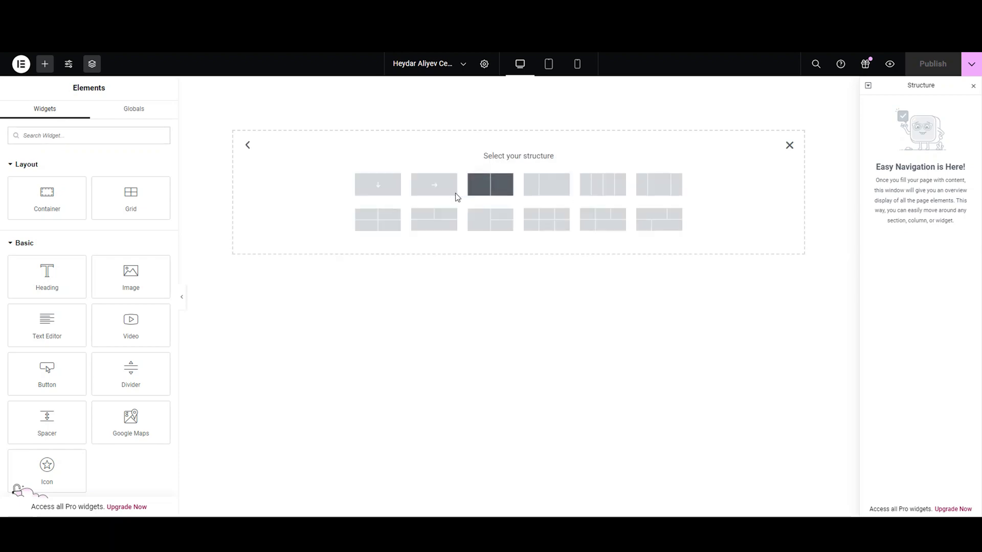
left_click(390, 196)
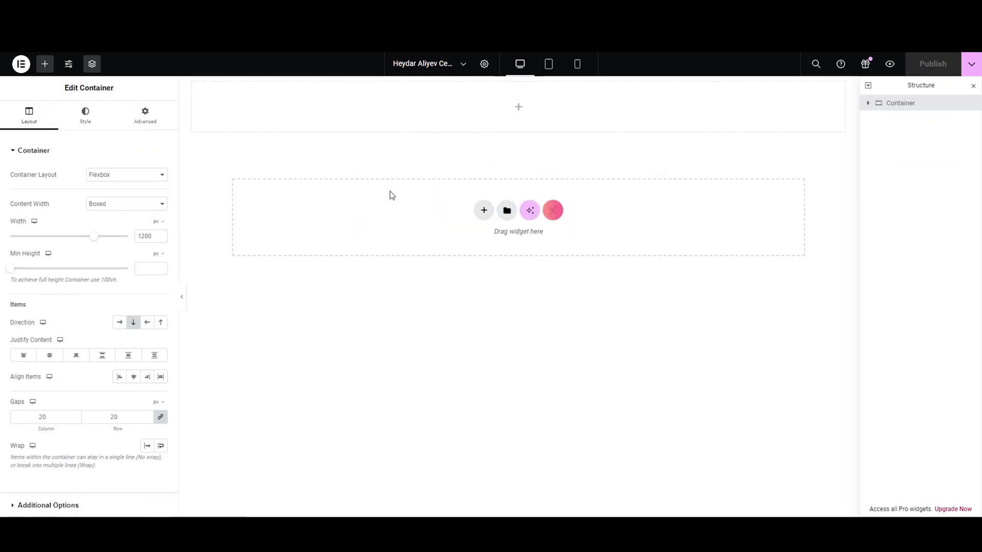
- Look through the new container's Style and Advanced setting groups
left_click(23, 152)
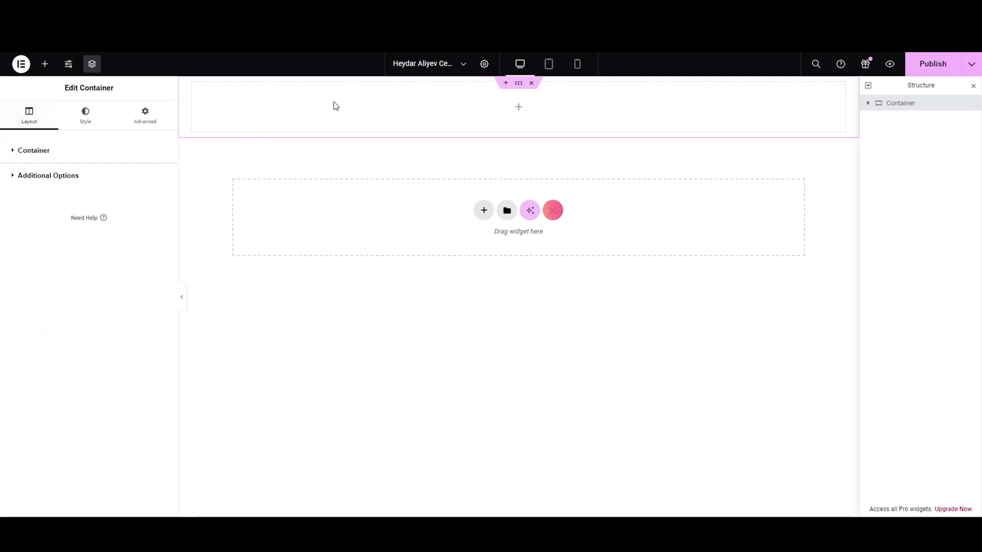
left_click(90, 130)
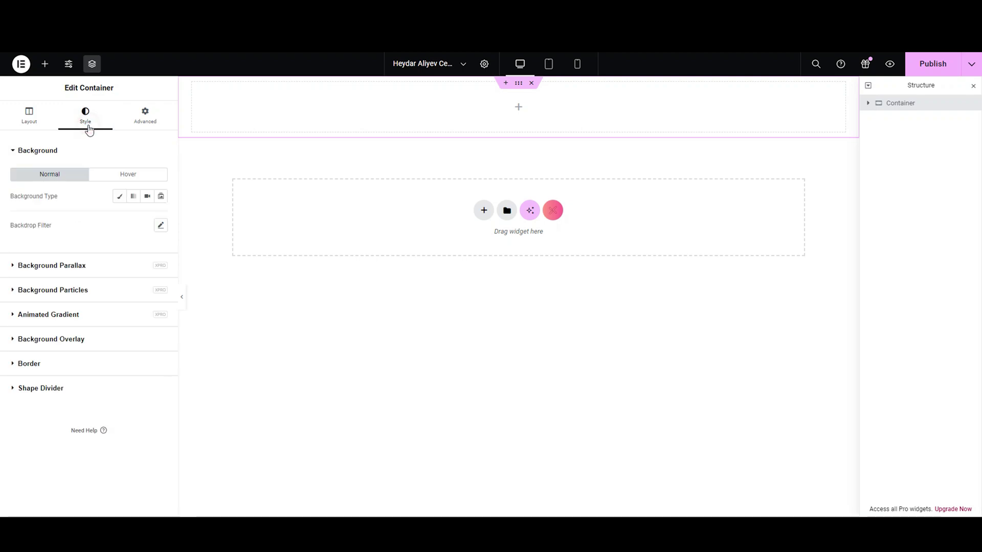
left_click(56, 152)
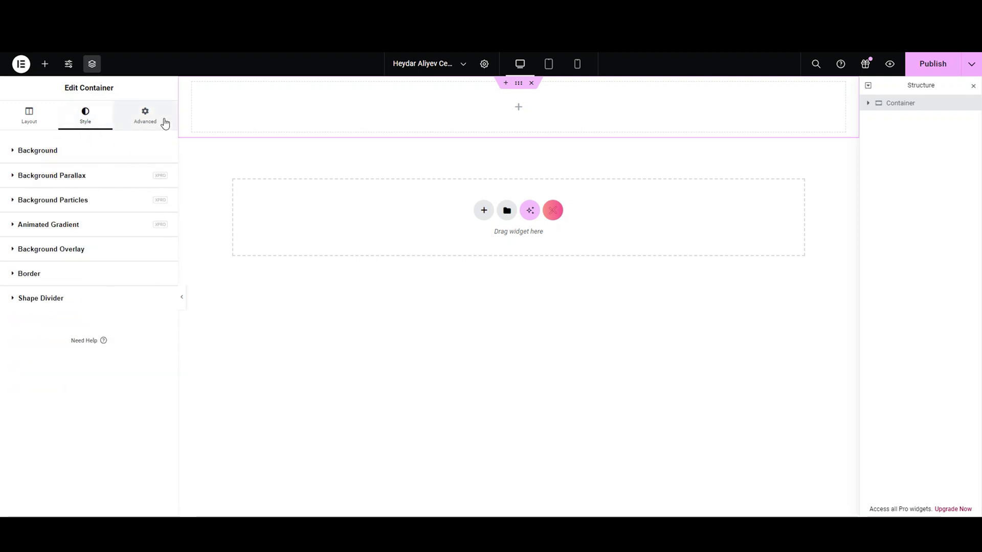
left_click(145, 122)
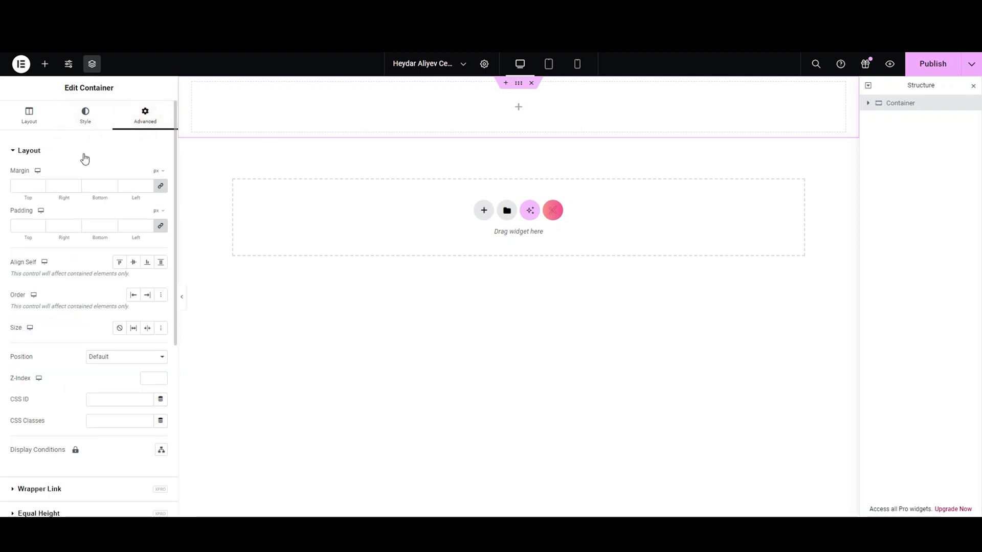
left_click(82, 153)
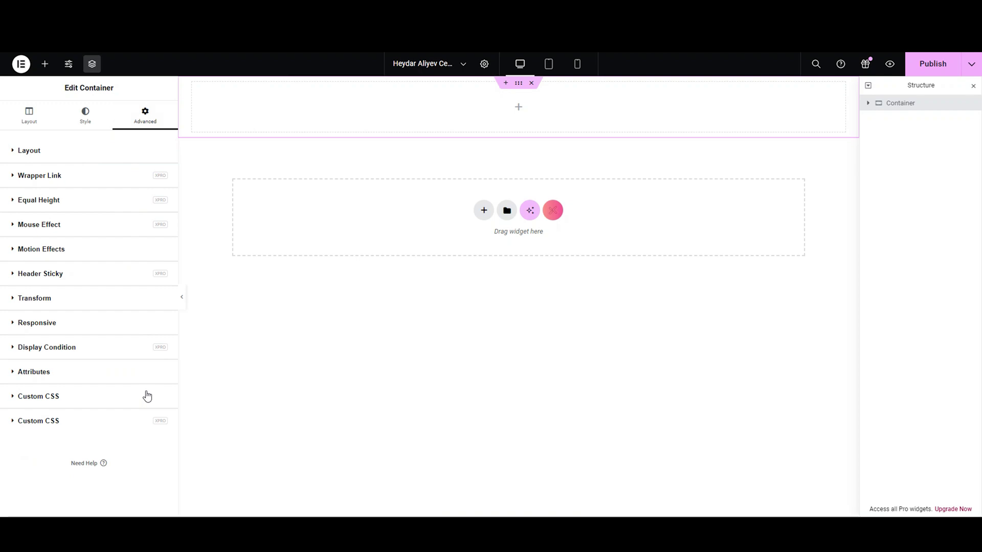
- Switch the container's layout to Grid and set its content width to Full Width
left_click(29, 121)
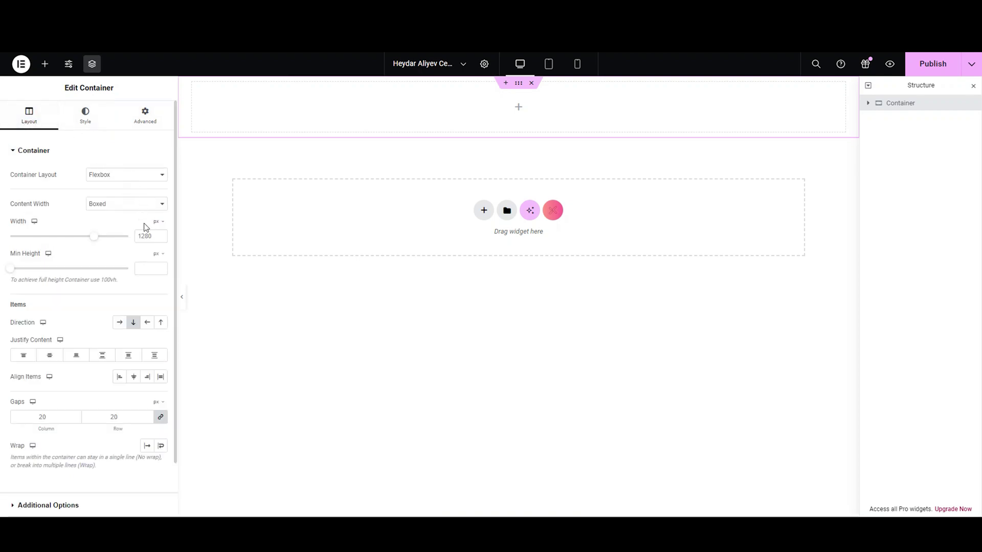
left_click(145, 177)
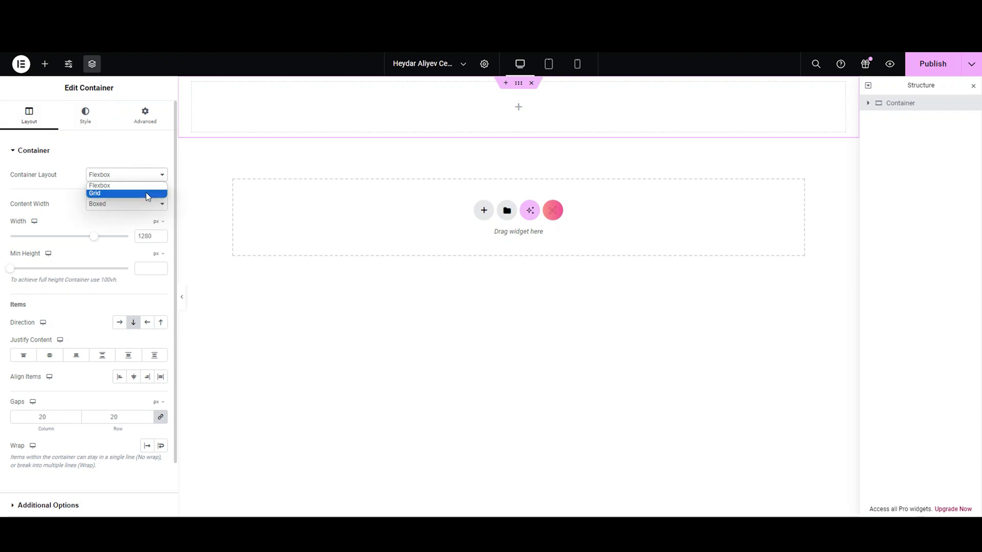
left_click(147, 194)
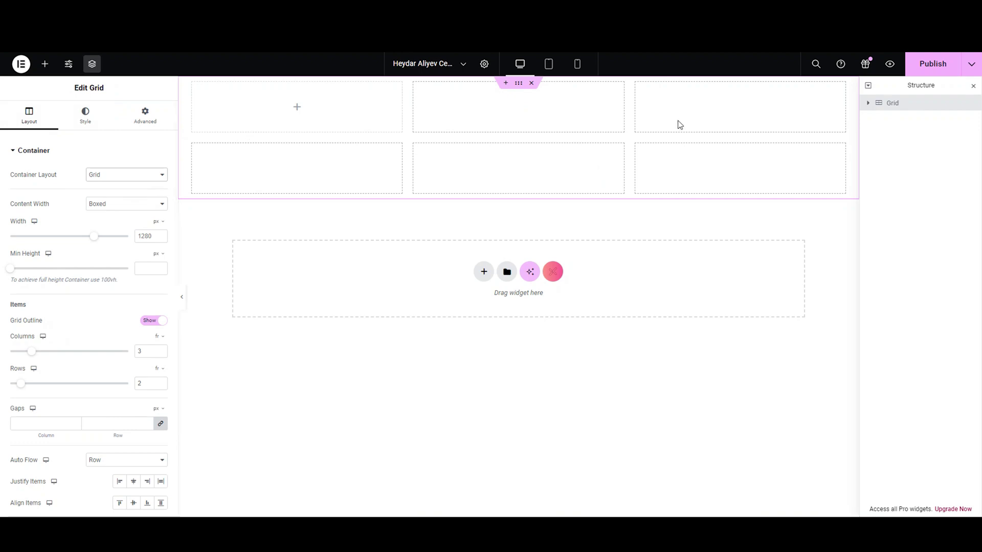
left_click(157, 207)
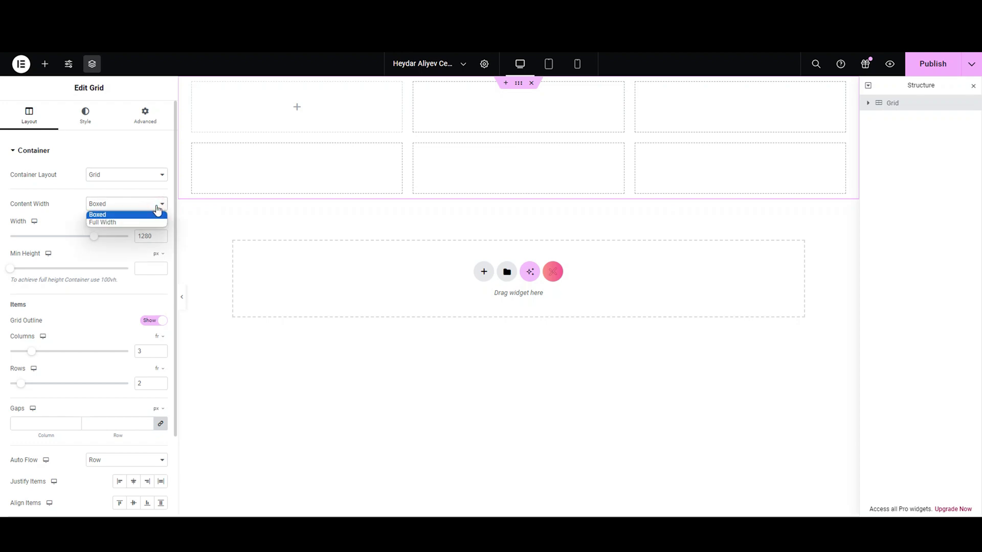
left_click(147, 222)
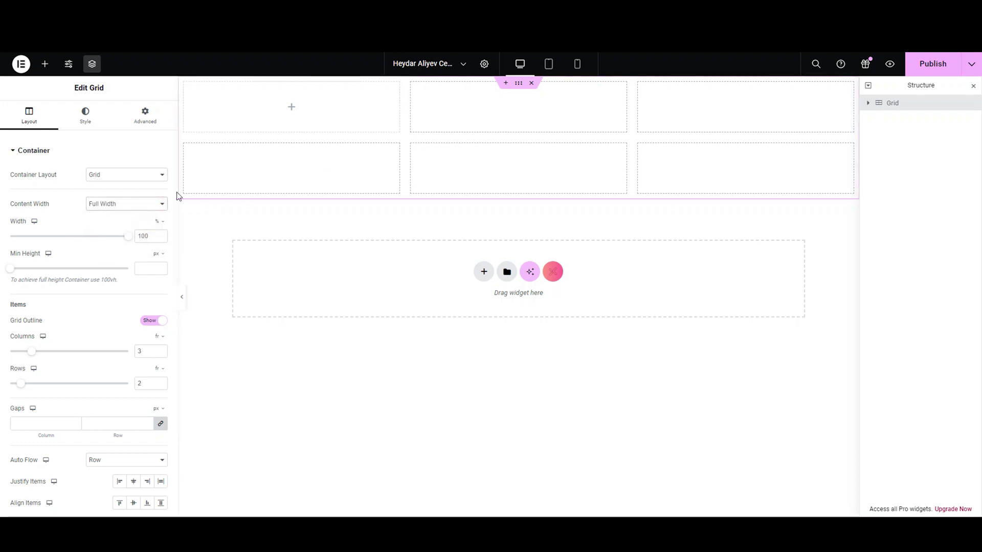
- Set the container's layout back to Flexbox, leaving its content width at Full Width
left_click(136, 173)
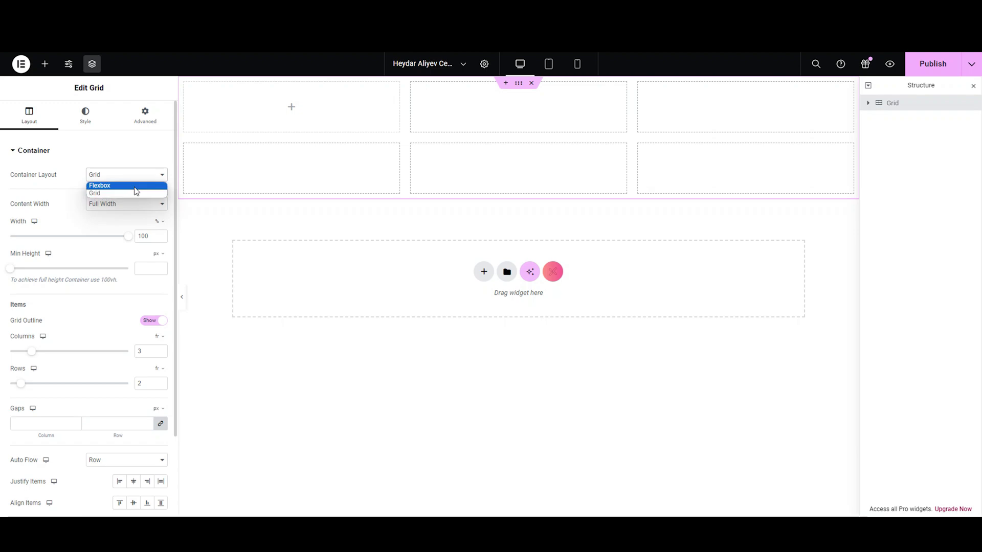
left_click(134, 186)
left_click(137, 204)
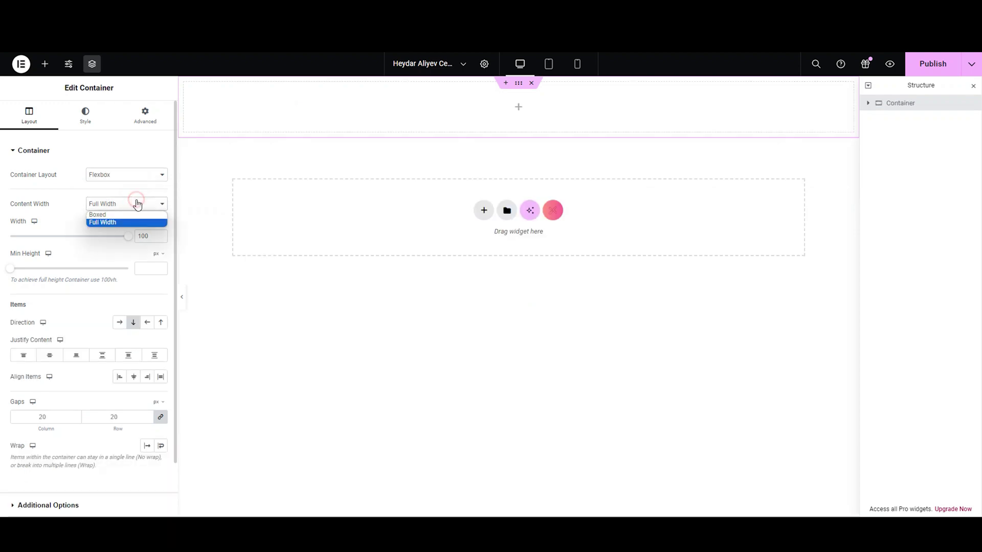
left_click(142, 214)
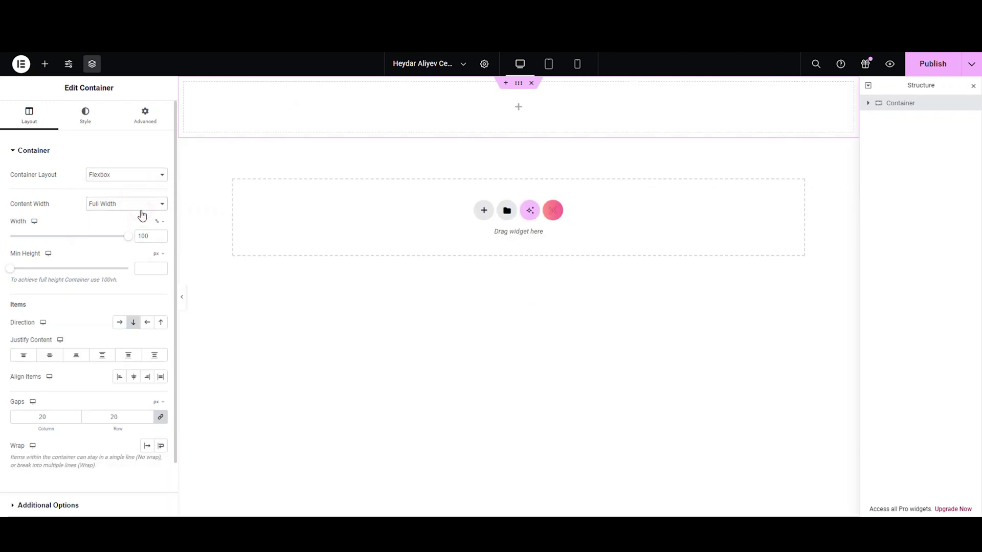
- Try out the container's width and minimum height, restoring the width to 100% and clearing the minimum height
left_click_drag(131, 239, 170, 232)
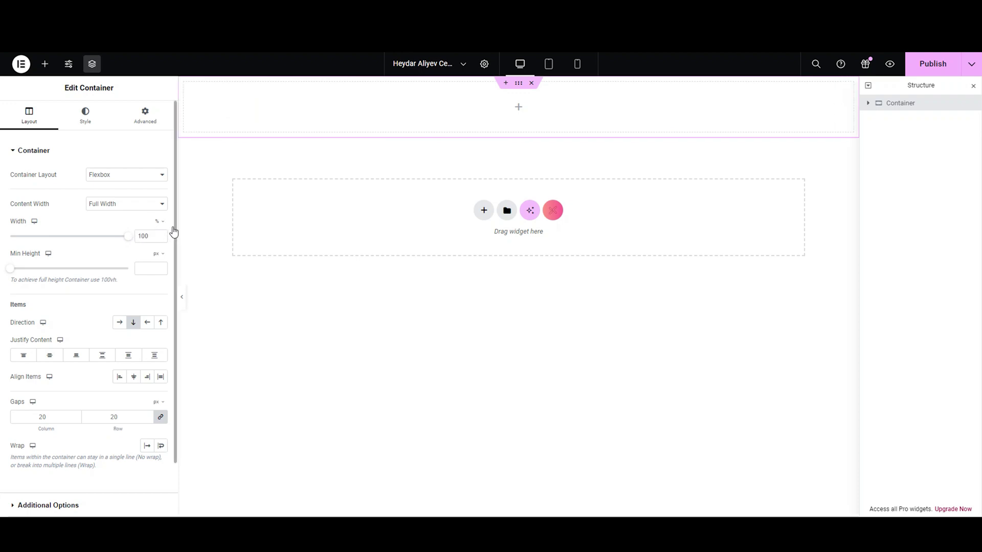
mouse_move(10, 271)
left_mouse_down()
mouse_move(53, 278)
mouse_move(14, 279)
mouse_move(25, 279)
left_mouse_up()
double_click(143, 268)
key("BackSpace")
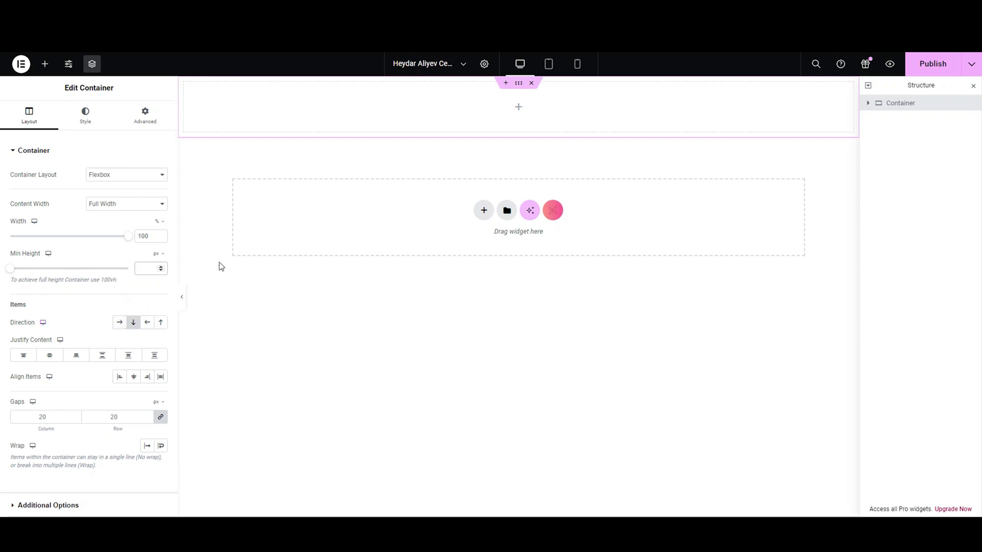
- Try out the container's direction and justify-content options
left_click(133, 323)
left_click(132, 328)
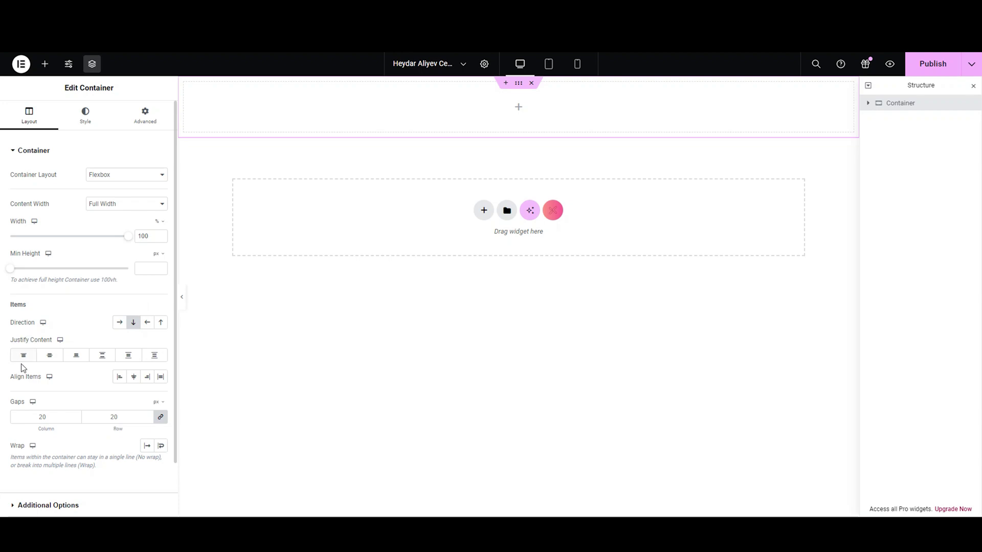
left_click(74, 359)
left_click(104, 358)
left_click(40, 150)
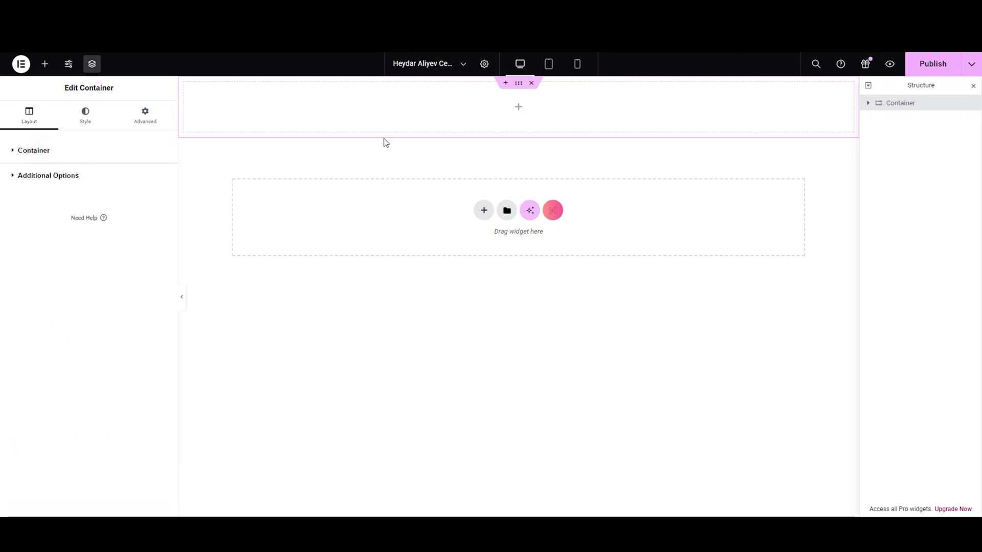
- Add a second container nested inside the full-width container
left_click(521, 109)
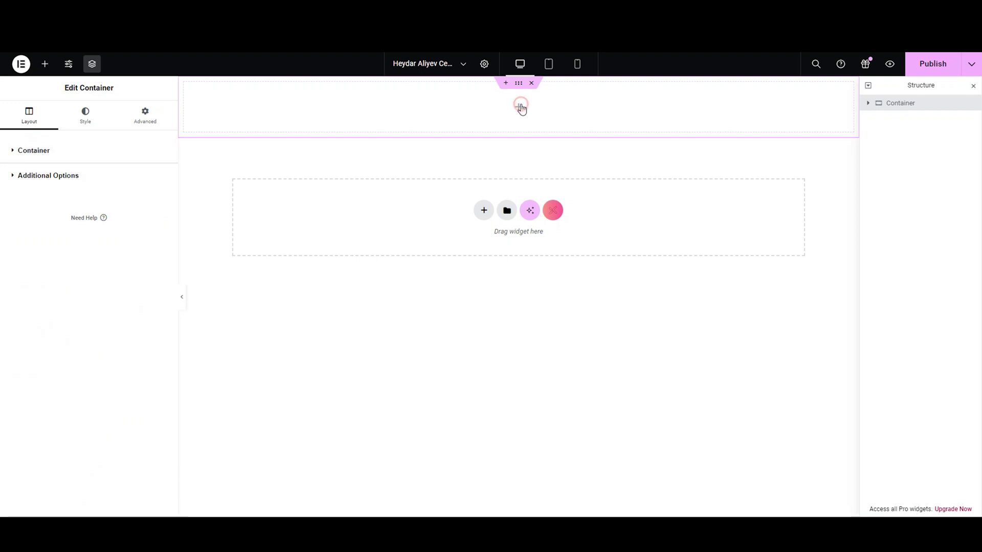
left_click_drag(79, 204, 375, 112)
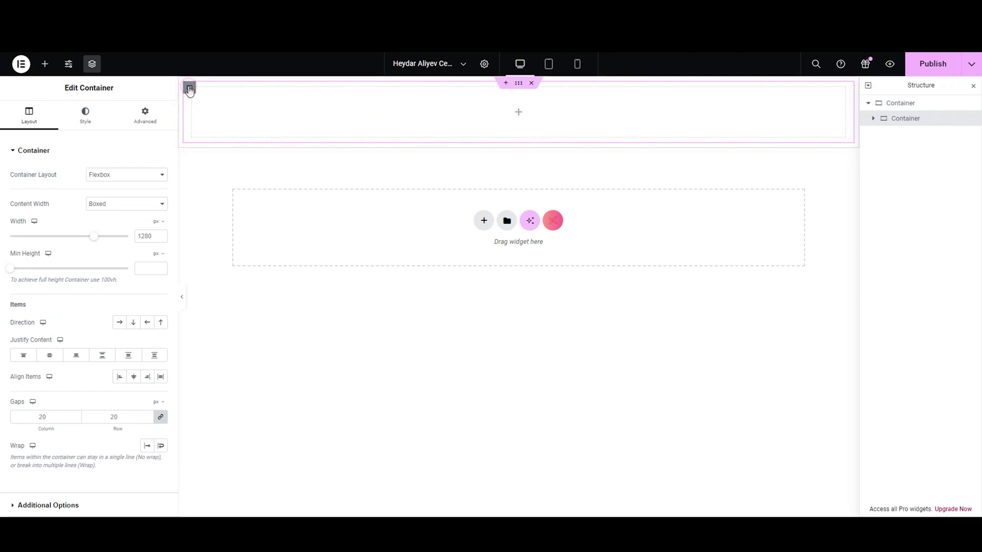
left_click(82, 153)
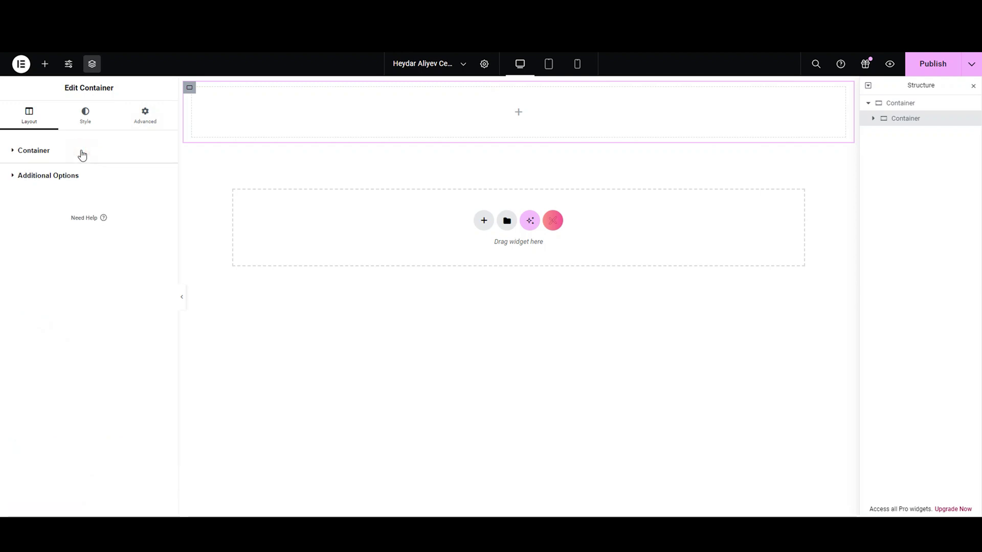
left_click(82, 154)
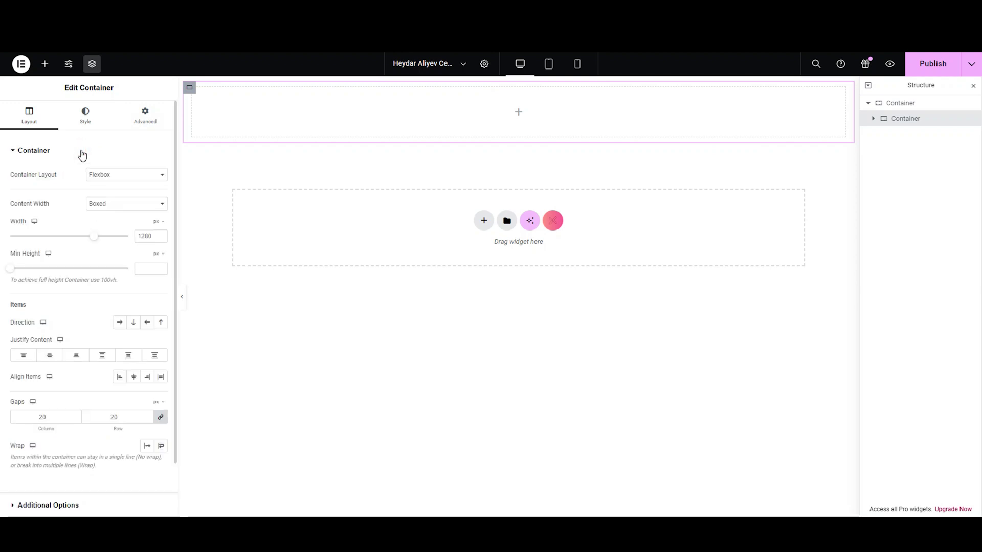
- Set the nested container's direction to vertical column, unlink its gaps, and set the column gap to 40 px and row gap to 0
left_click(138, 326)
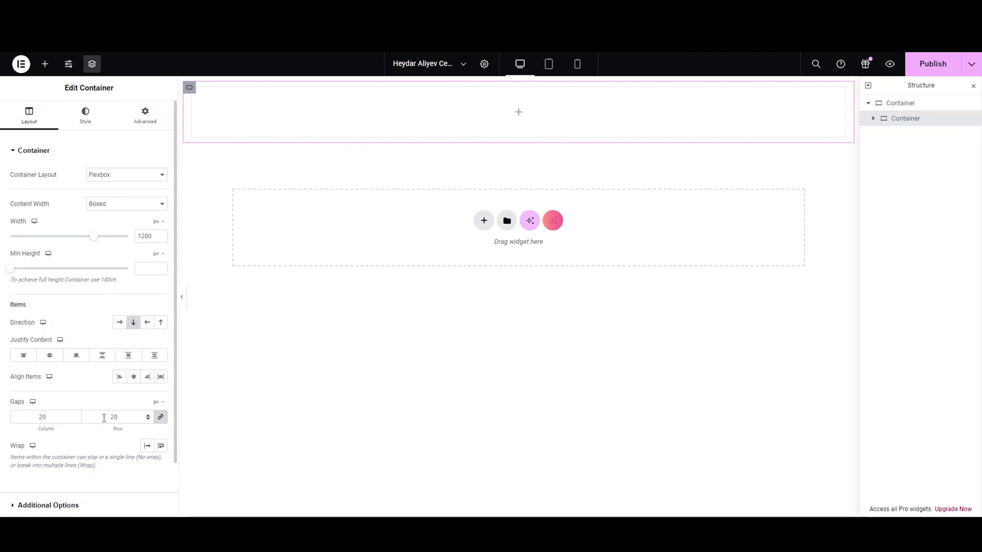
left_click(131, 411)
left_click(164, 421)
left_click(56, 420)
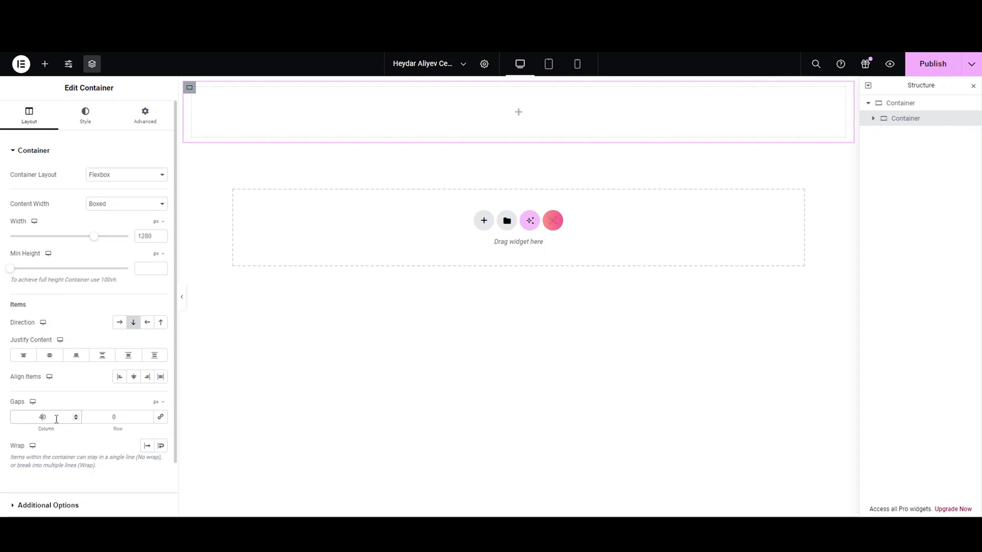
left_click(44, 159)
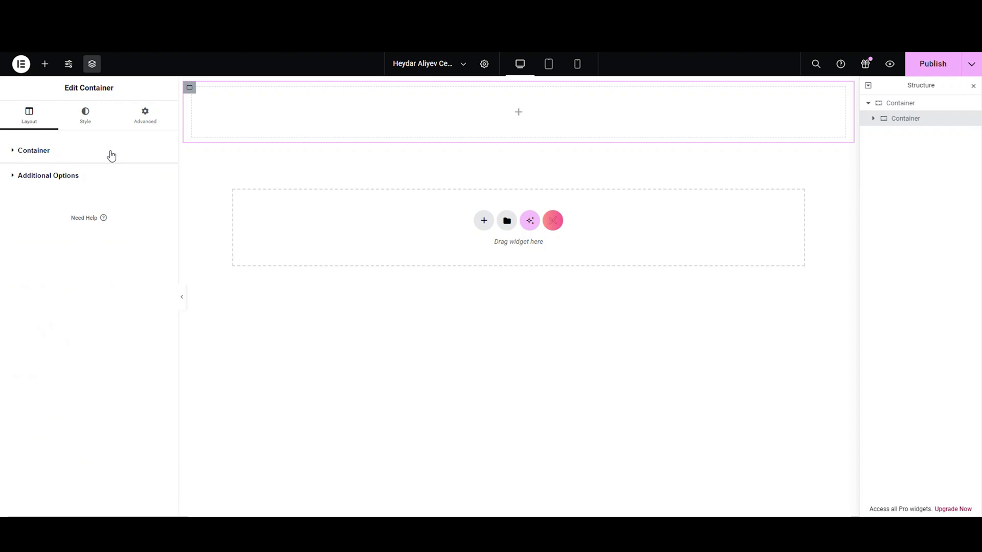
- Search the widgets for "Heading" and add the Xpro Heading widget to the nested container
left_click(519, 115)
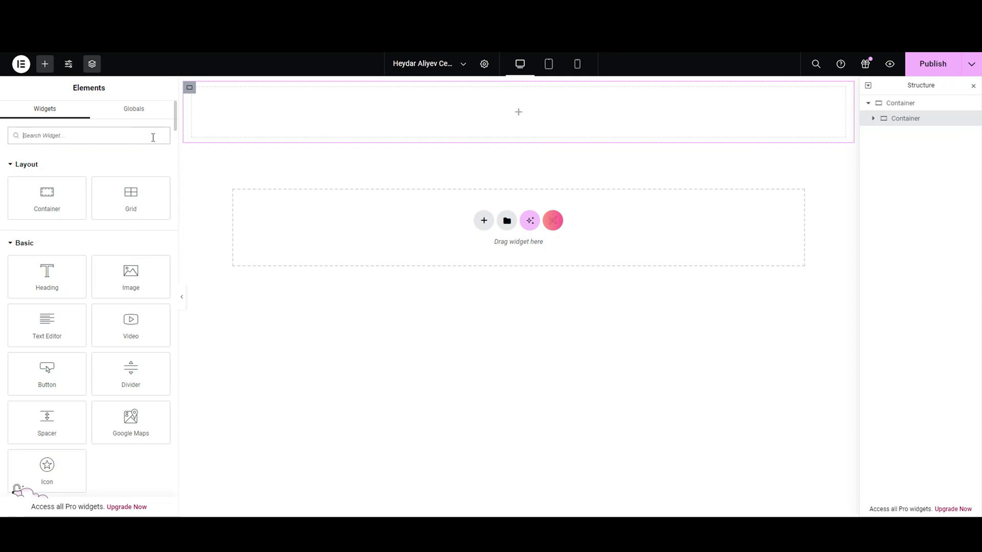
type("Heading")
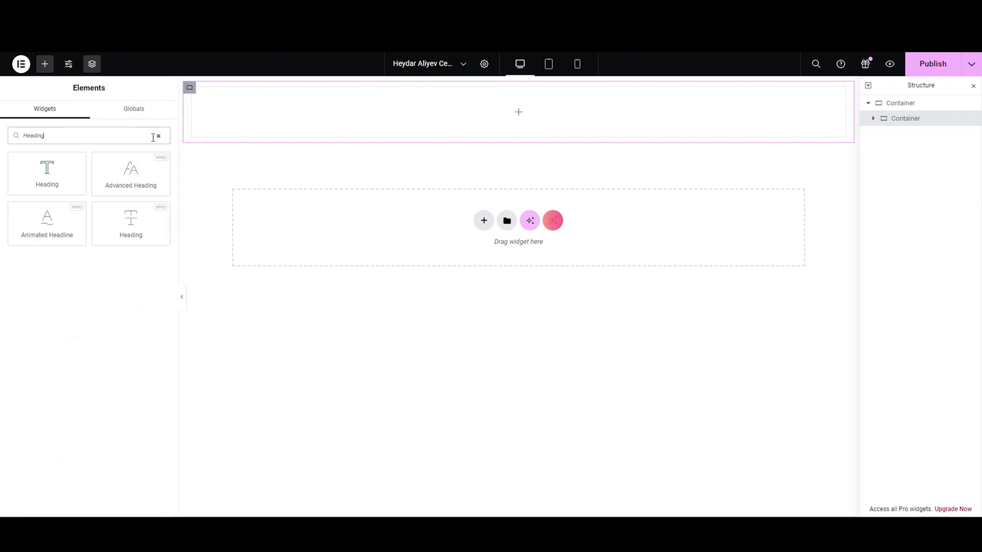
left_click_drag(92, 235, 408, 127)
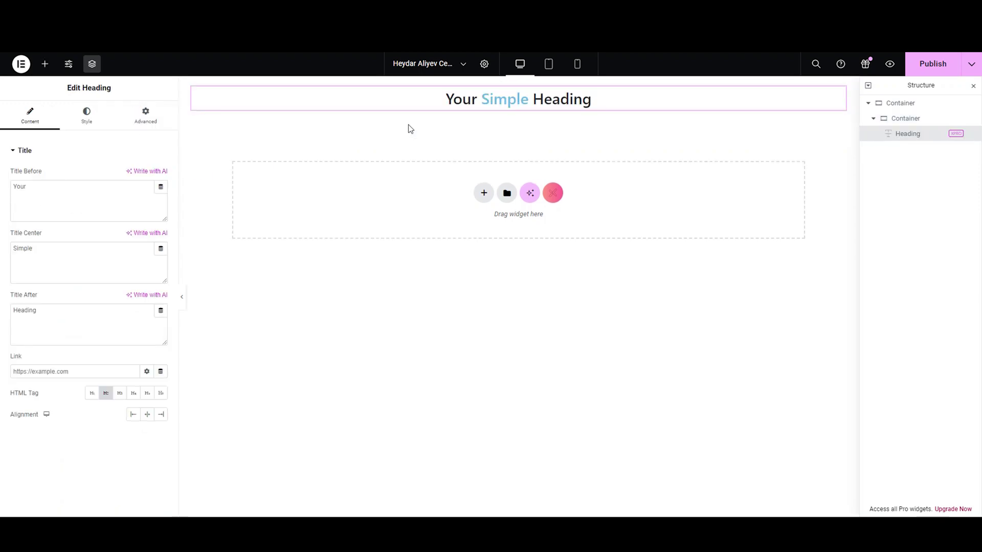
- Clear the placeholder text from the heading's Title After and Title Center fields
left_click(87, 314)
key("BackSpace")
key("BackSpace")
key("BackSpace")
key("BackSpace")
key("BackSpace")
key("BackSpace")
key("BackSpace")
left_click(86, 255)
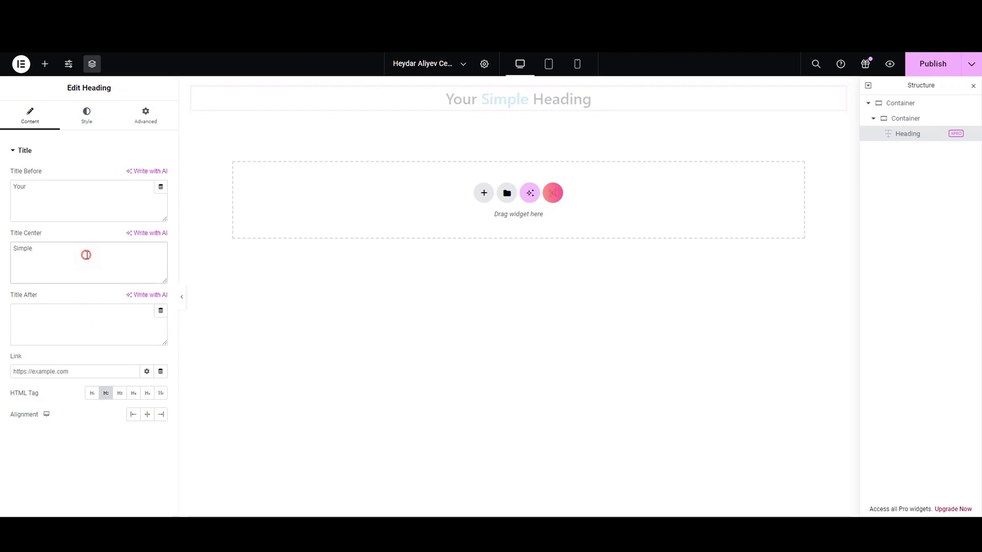
key("BackSpace")
key("BackSpace")
key("BackSpace")
key("BackSpace")
key("BackSpace")
key("BackSpace")
- Replace the heading's Title Before text with "Heydar Aliyev Centre" and align the heading left
left_click(93, 198)
key("ctrl+a")
key("BackSpace")
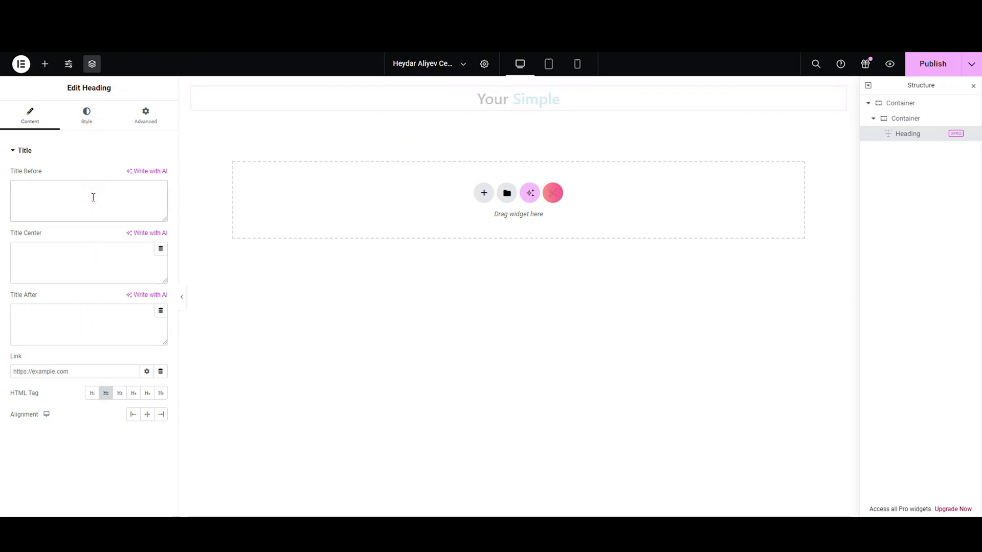
type("Heydar Aliyev")
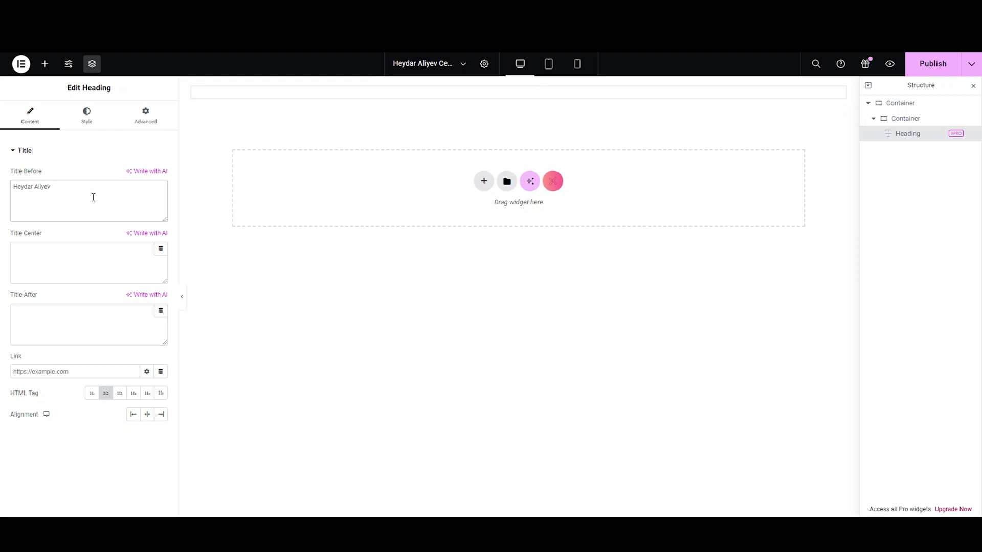
type("Centre")
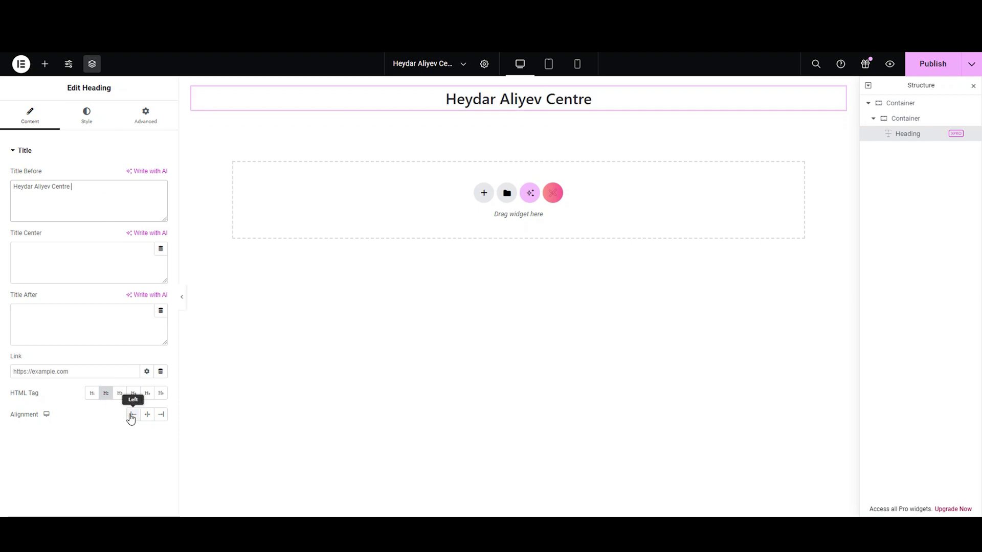
left_click(132, 415)
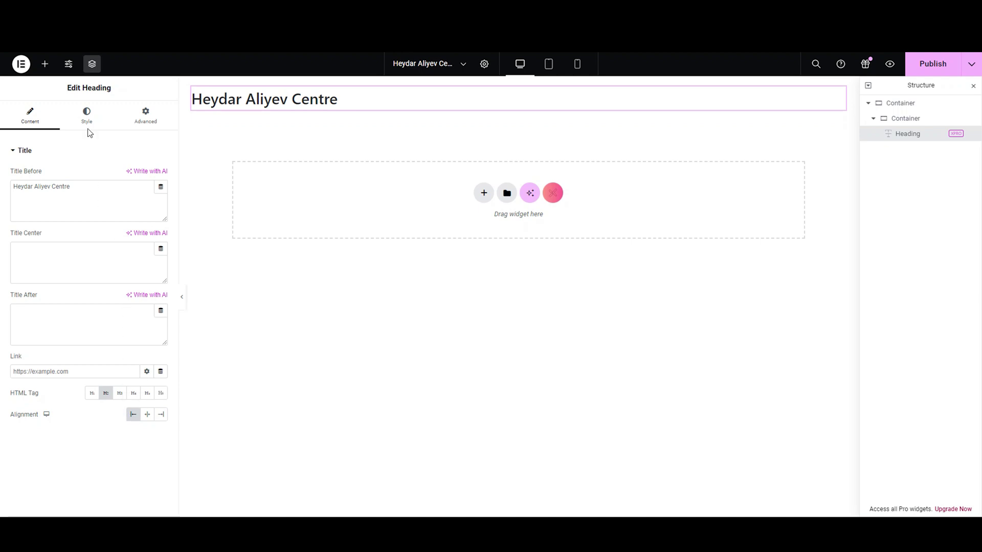
- Set the heading title's font family to Montserrat
left_click(87, 116)
left_click(161, 175)
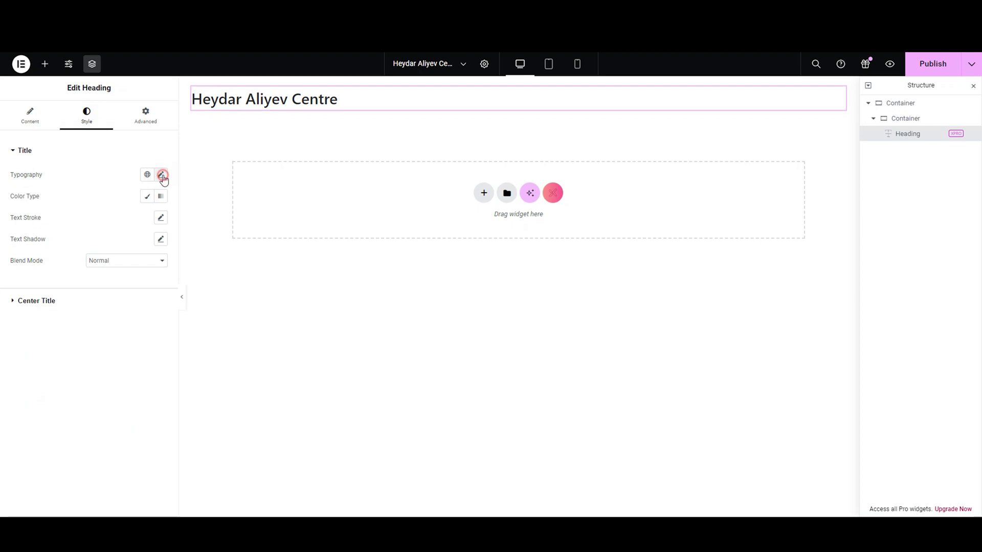
left_click(150, 227)
type("mons")
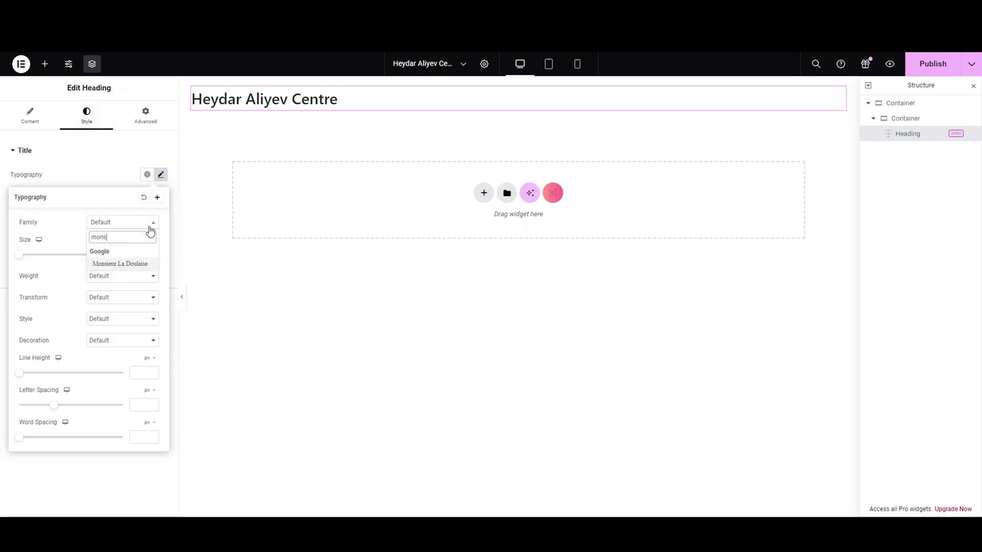
key("BackSpace")
type("ts")
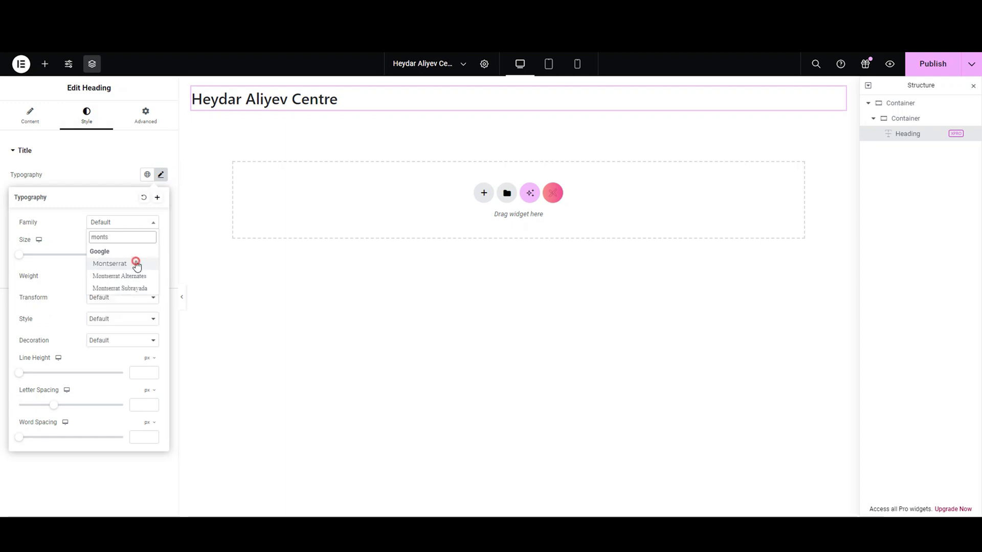
left_click(134, 262)
- Set the heading title's font size to 58 px and its weight to 600 (Semi Bold)
left_click_drag(19, 255, 59, 267)
left_click(139, 255)
double_click(142, 257)
type("58")
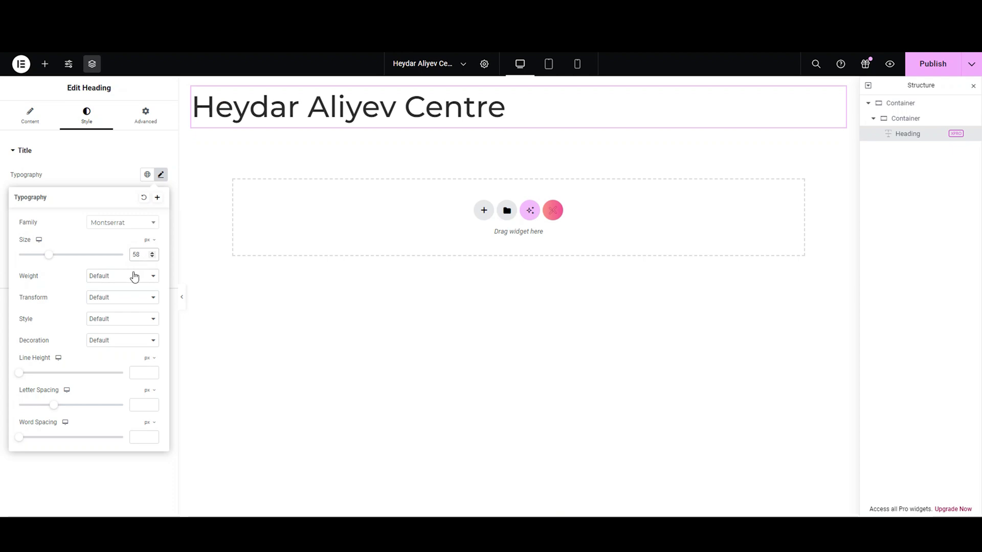
left_click(133, 276)
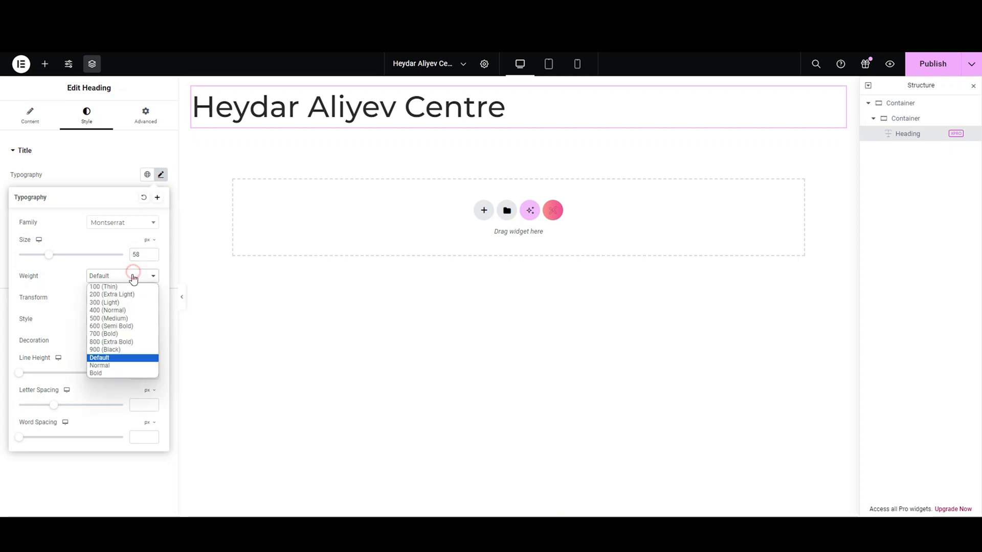
left_click(124, 327)
left_click(160, 175)
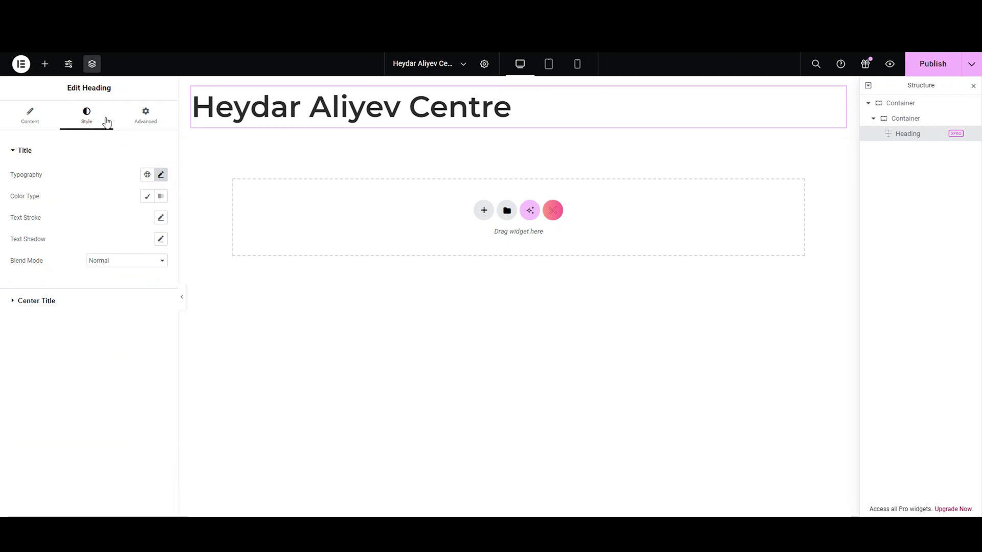
left_click(61, 149)
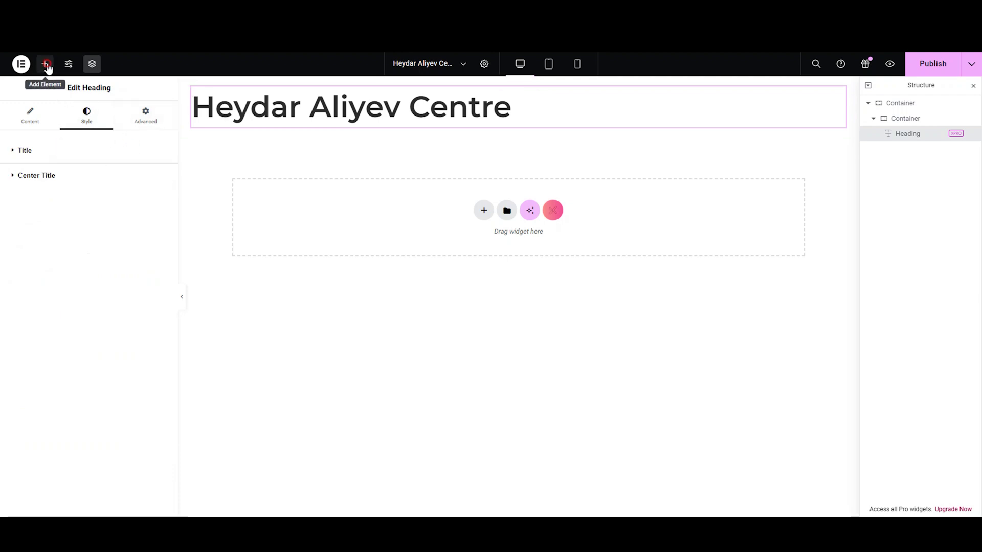
- Add a Text Editor widget directly below the heading in the nested container
left_click(45, 64)
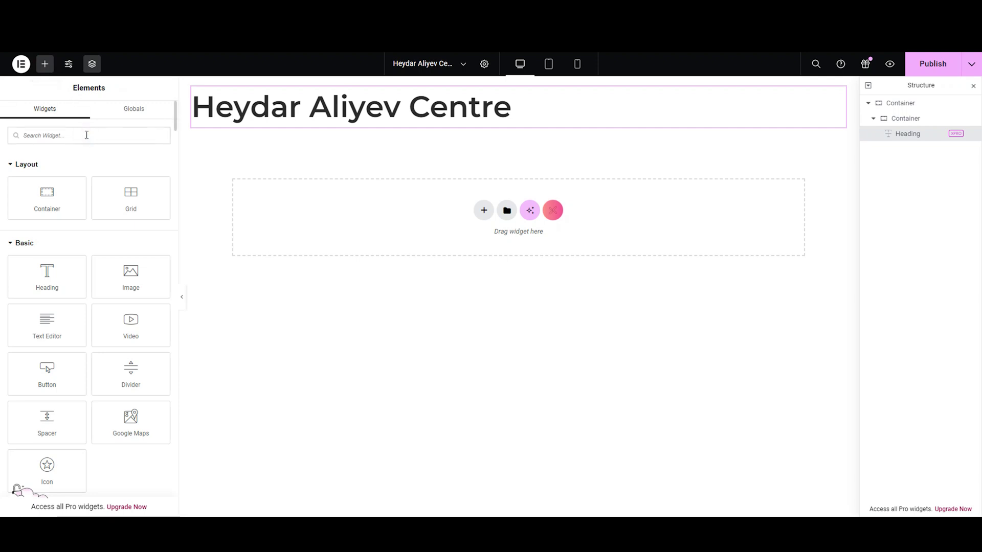
type("Text Edi")
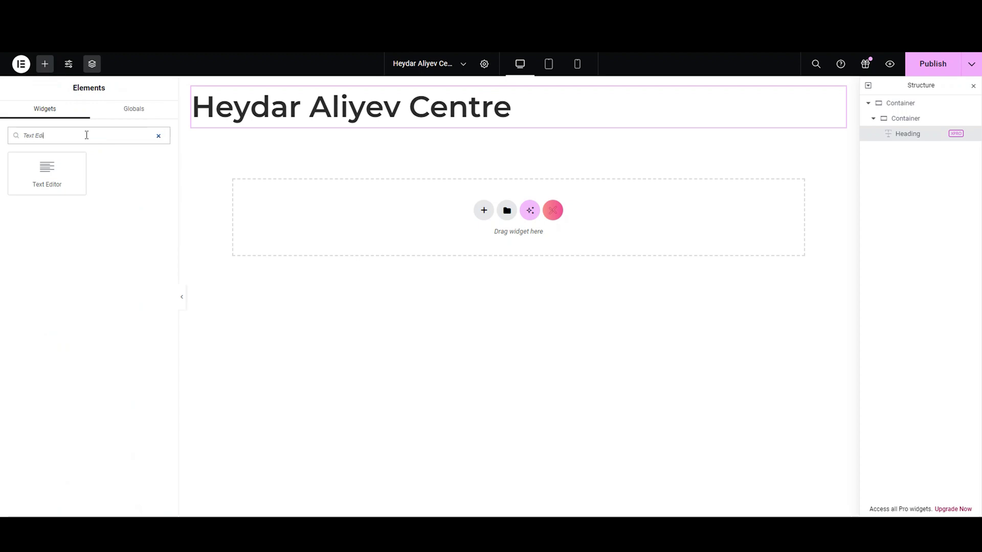
left_click_drag(69, 169, 290, 140)
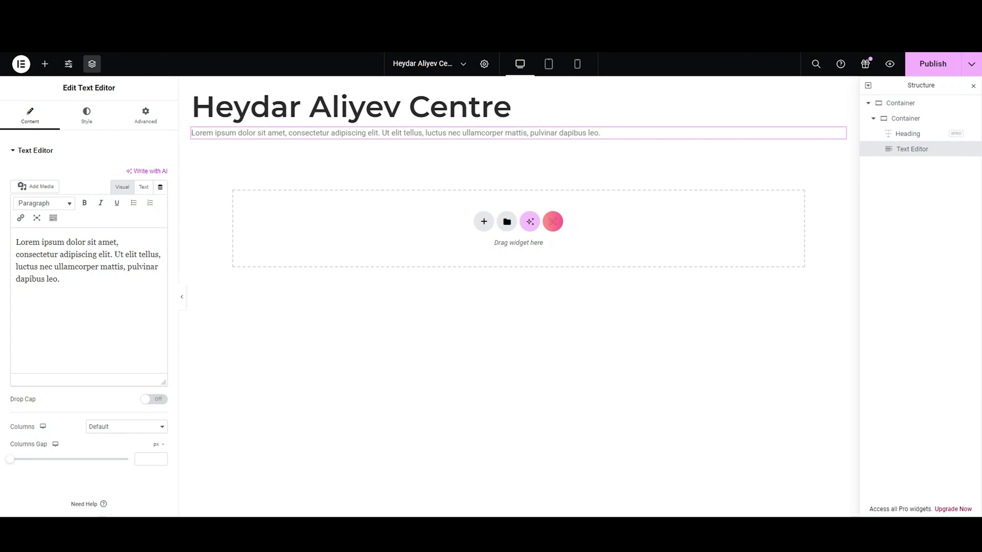
- Replace the placeholder paragraph with the project description beginning "The Heydar Aliyev Project is a diverse effort to honor Heydar Aliyev"
left_click(95, 289)
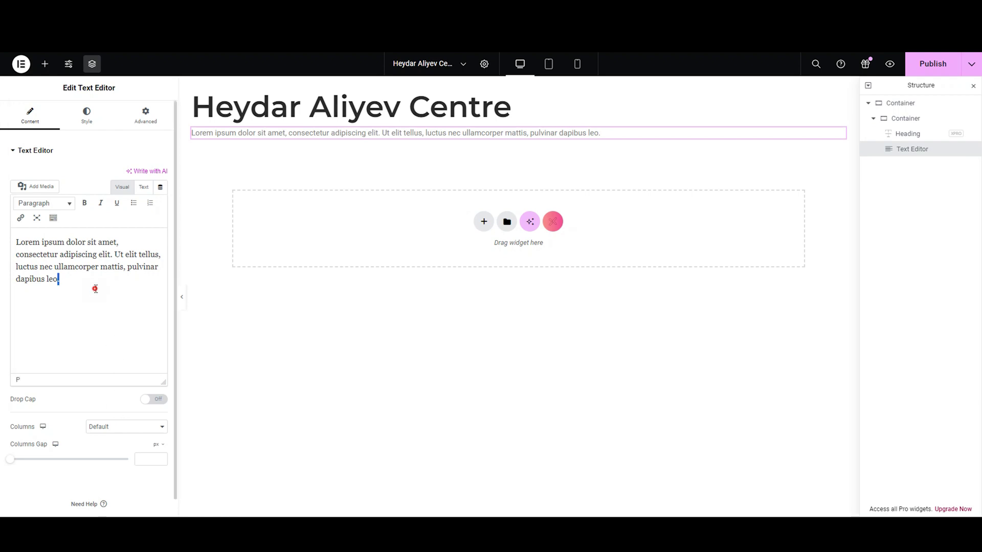
key("ctrl+a")
type("The Heydar Aliyev Project is a diverse effort to honor Heydar Aliyev, Azerbaijan's third President. It includes building monuments, museums, schools, and infrastructure projects named after him. The project aims to remember his contributions to Azerbaijan's development, instill national pride, and express gratitude for his influence on the modern nation's identity")
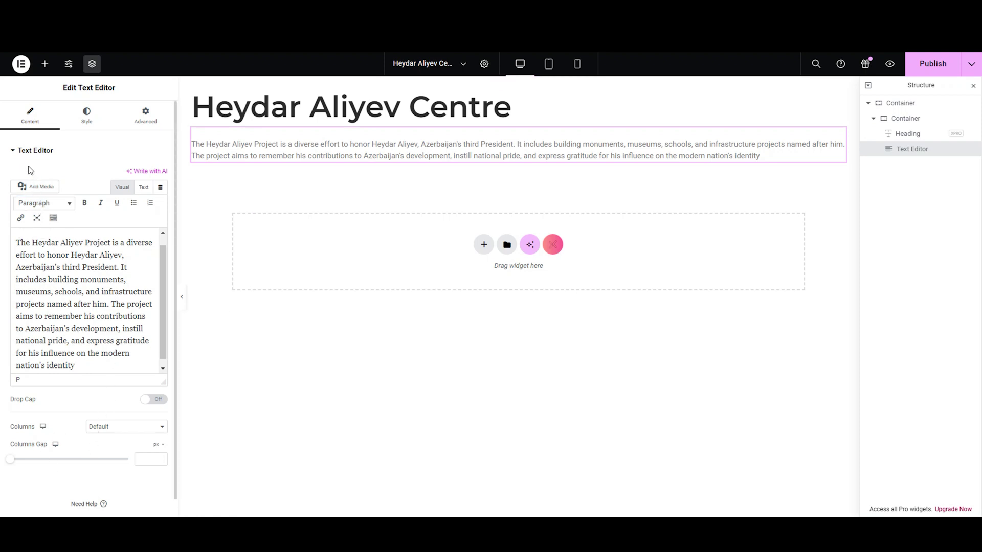
left_click(35, 150)
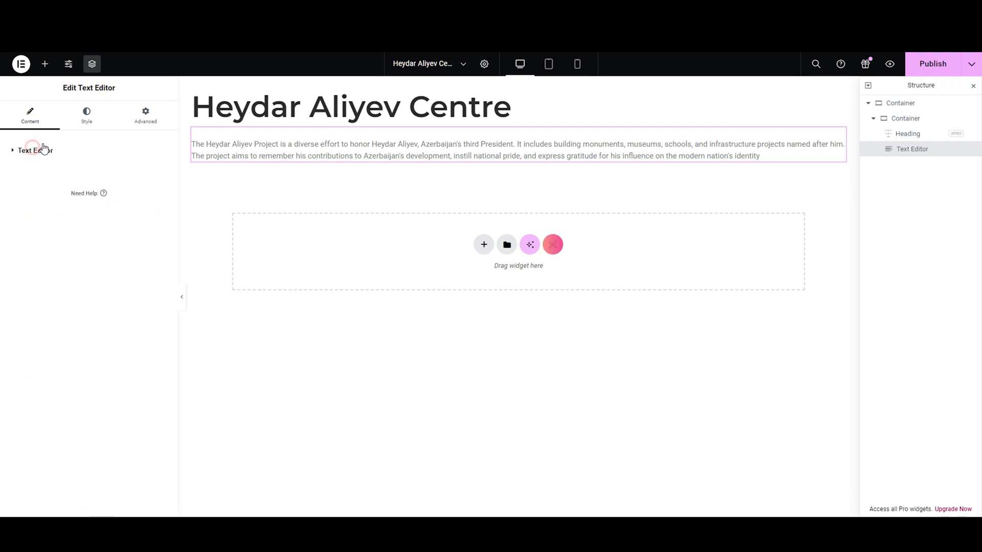
- Center-align the description paragraph and set its text color to the semi-transparent grey #6B6B6BC2
left_click(88, 118)
left_click(133, 178)
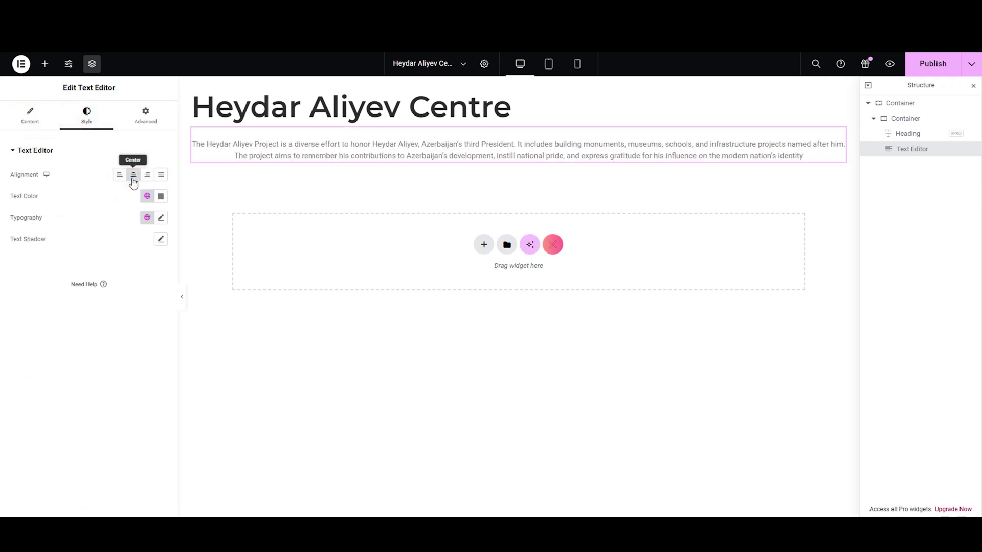
left_click(159, 197)
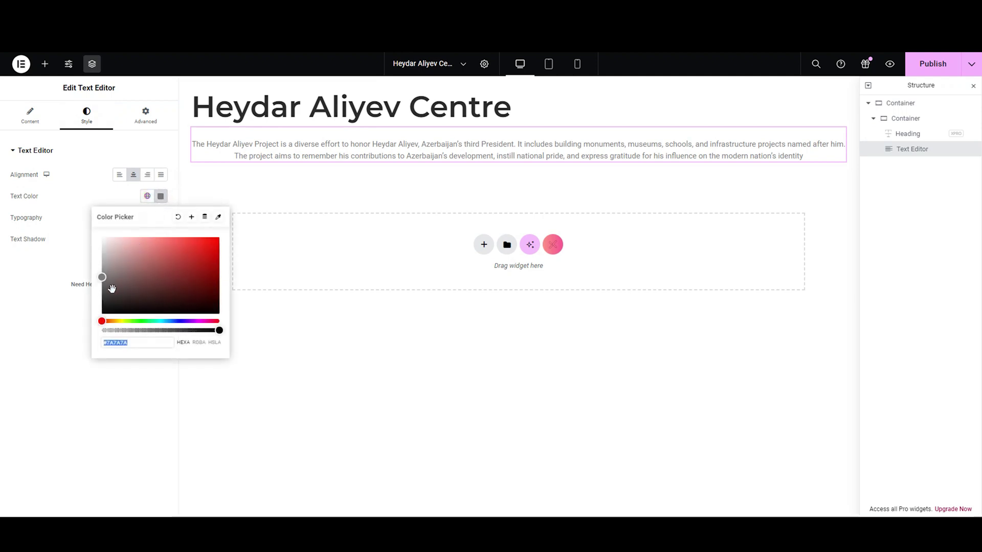
left_click(101, 286)
left_click_drag(100, 287, 102, 281)
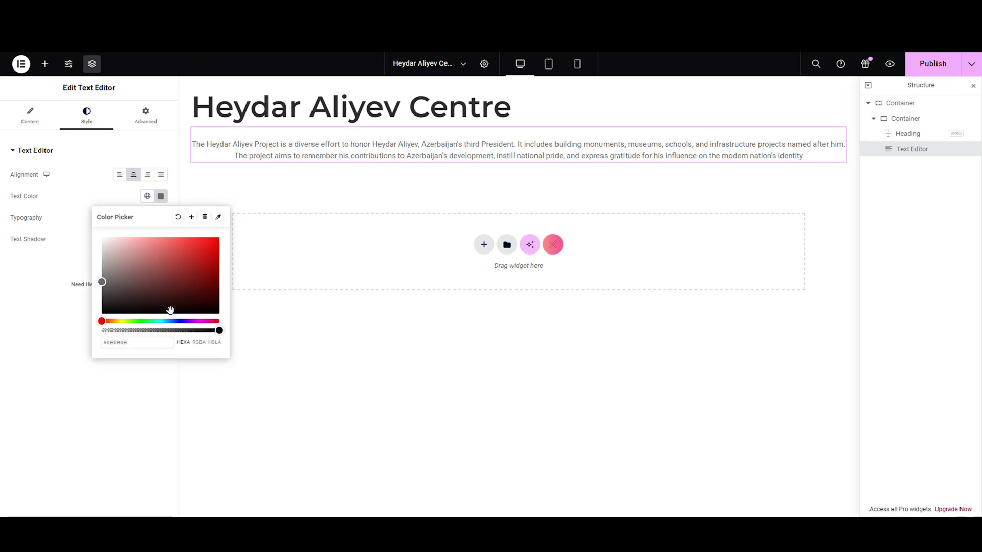
left_click_drag(208, 329, 188, 331)
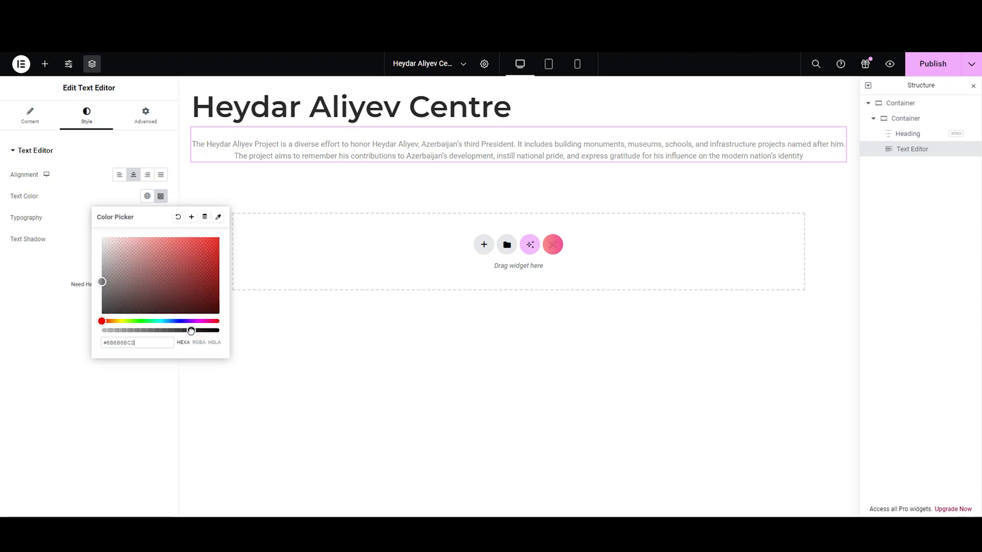
left_click(59, 201)
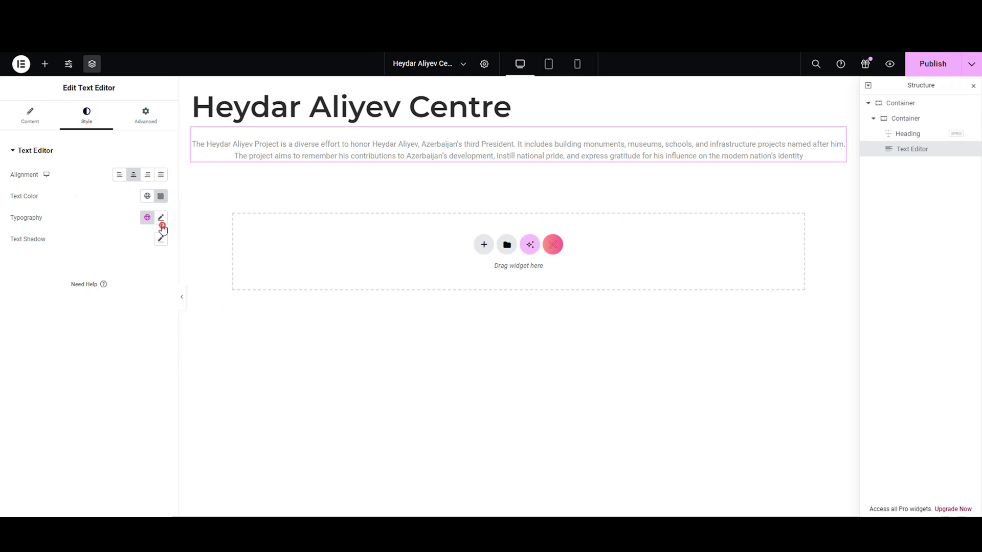
- Set the description paragraph's typography to Montserrat at 18 px
left_click(160, 220)
left_click(146, 265)
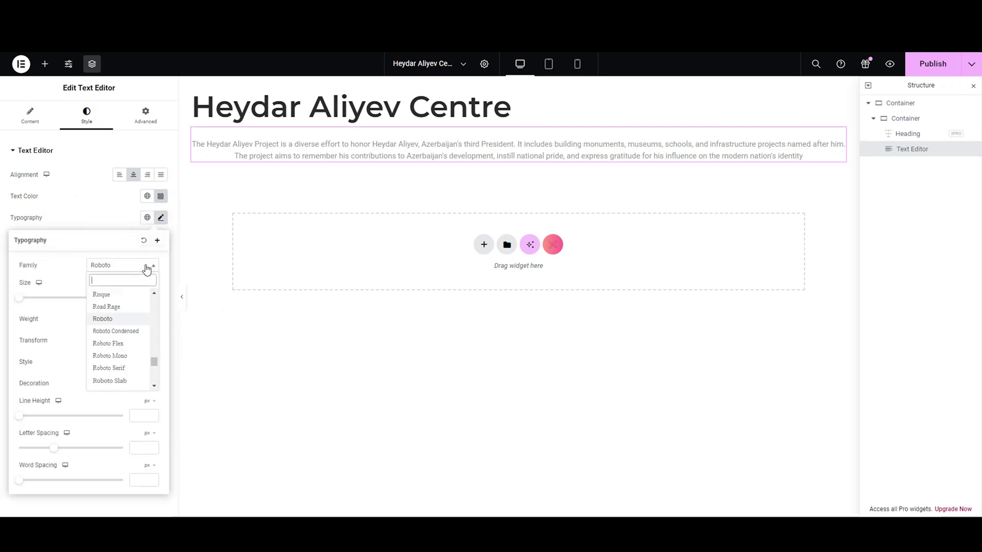
type("monts")
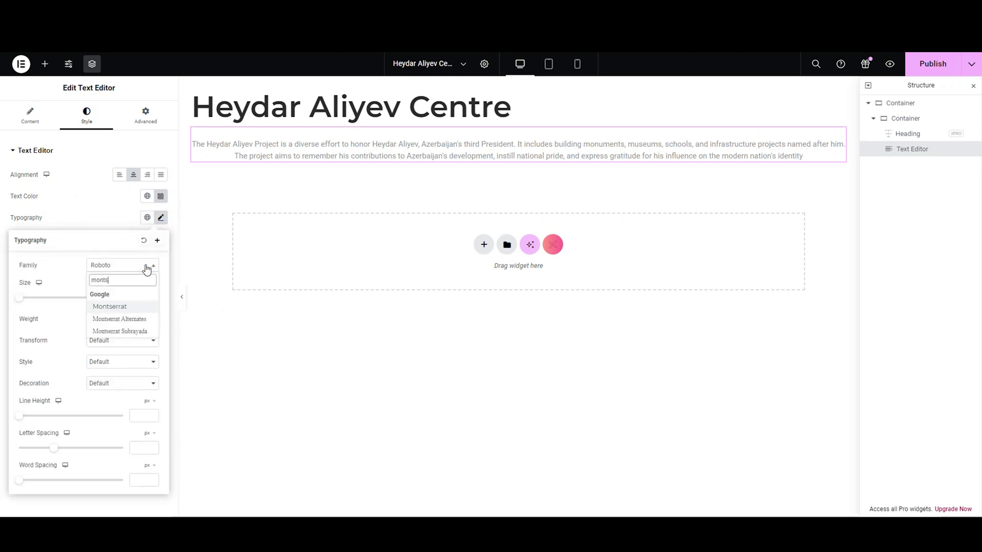
left_click(142, 305)
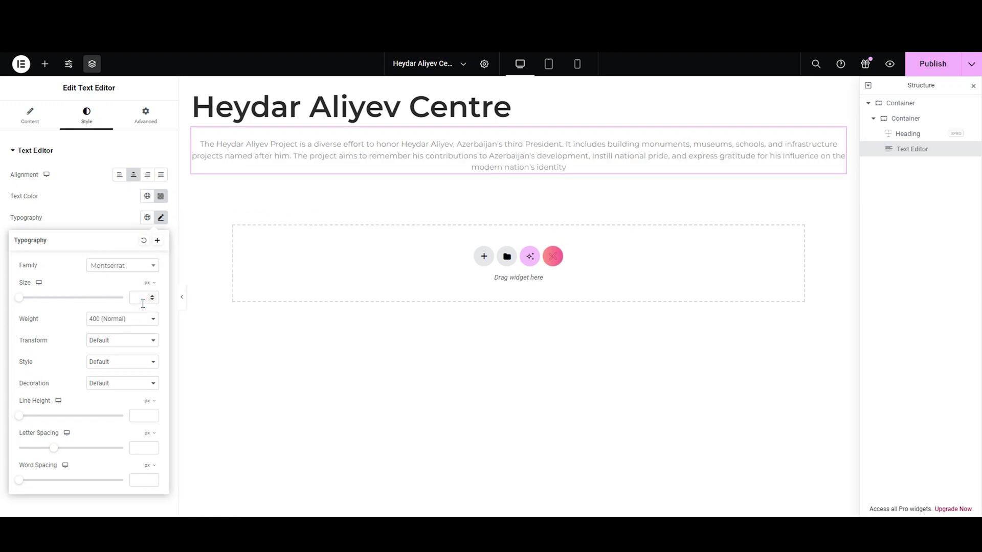
left_click(142, 300)
type("18")
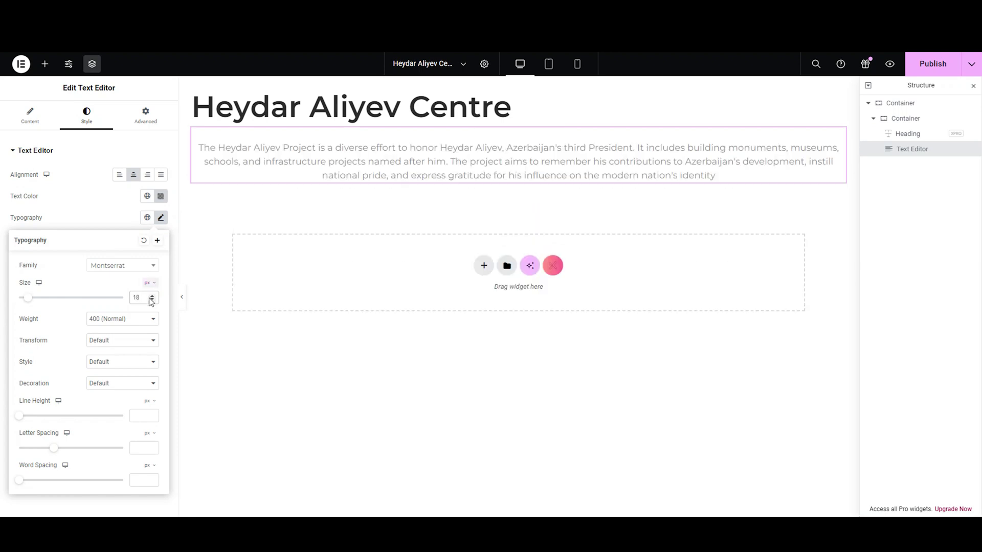
left_click(161, 222)
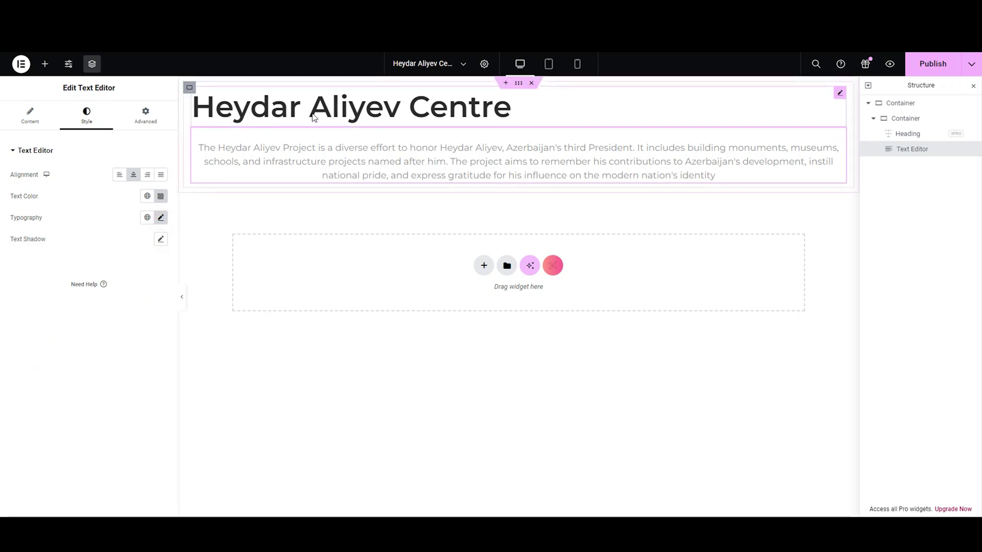
- Unlink the description paragraph's margins and set the left margin to 230 px, keeping the other sides at 0
left_click(150, 119)
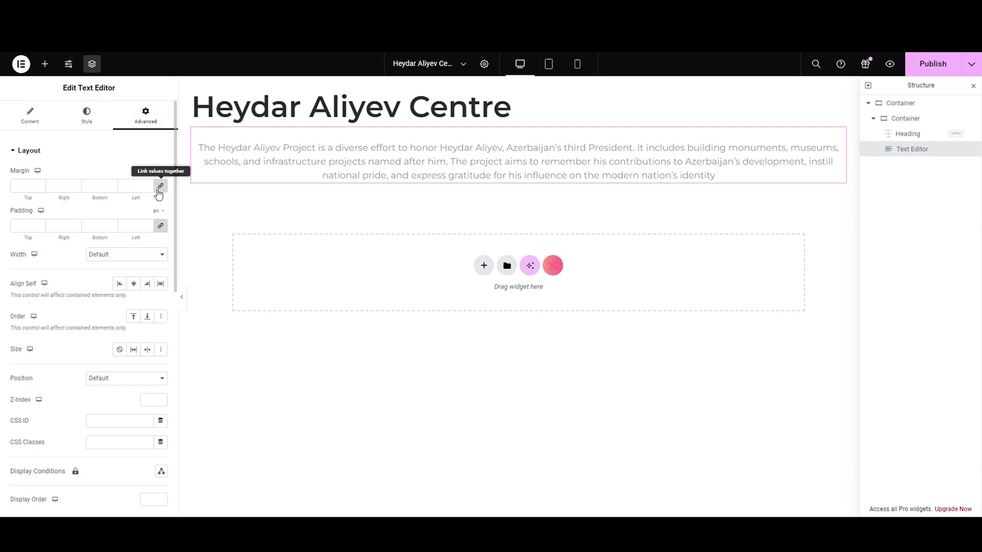
left_click(137, 188)
type("20")
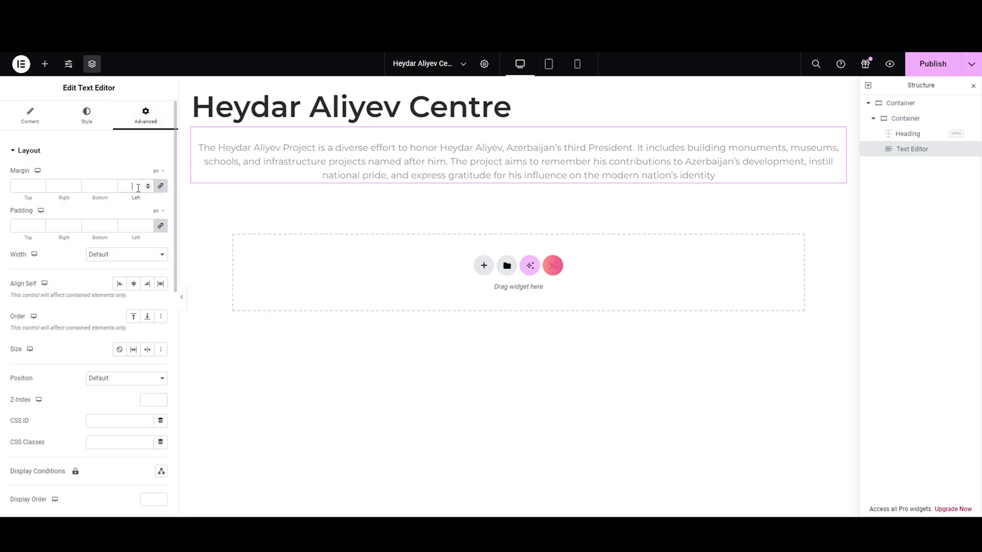
key("BackSpace")
key("BackSpace")
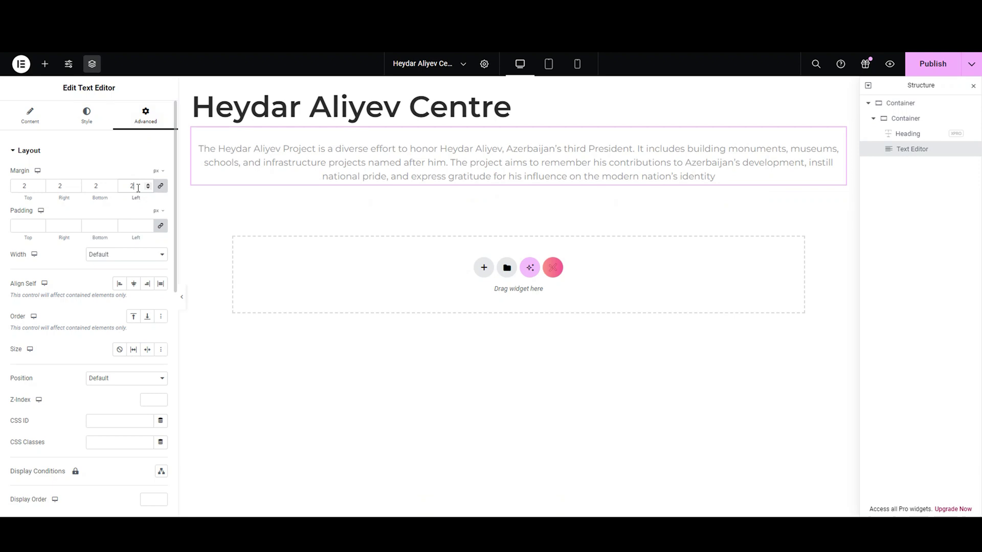
left_click(159, 188)
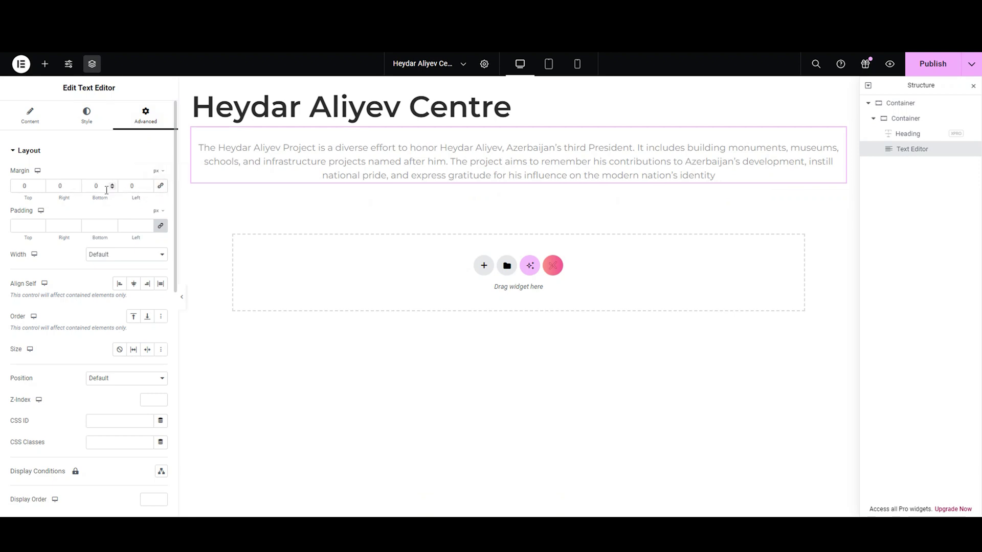
left_click(123, 186)
double_click(125, 186)
type("230")
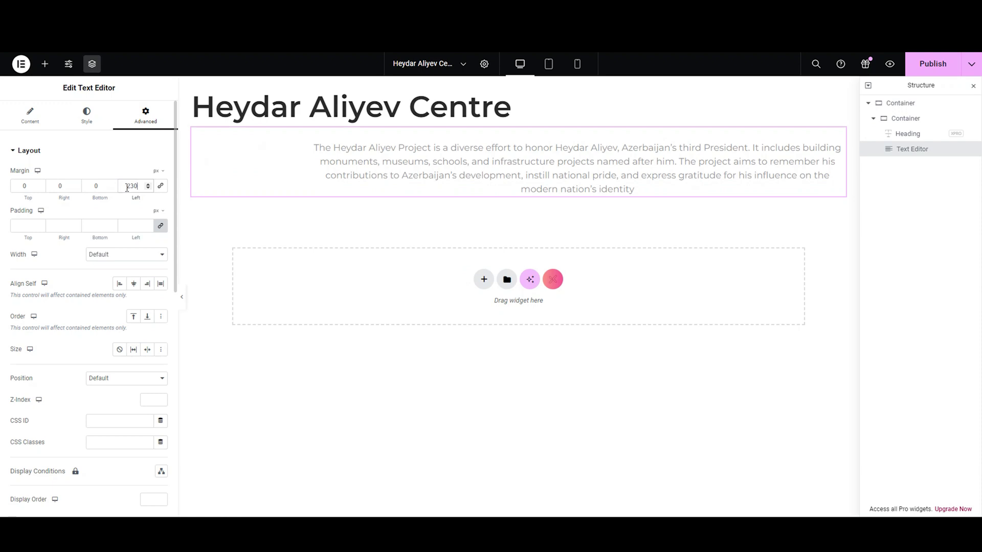
left_click(120, 285)
- Left-align the description paragraph and make its text color a fully opaque grey slightly darker than #6B6B6B
left_click(29, 125)
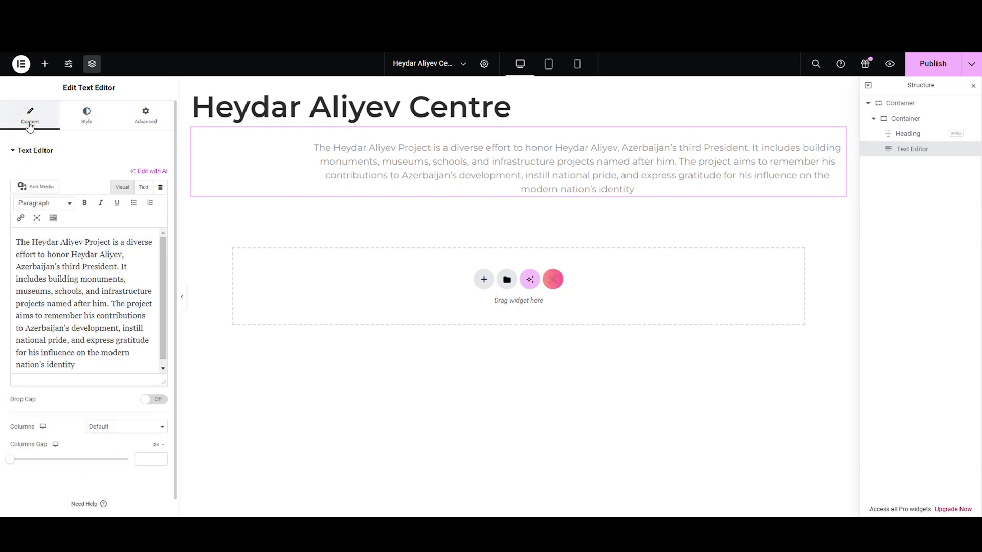
left_click(88, 123)
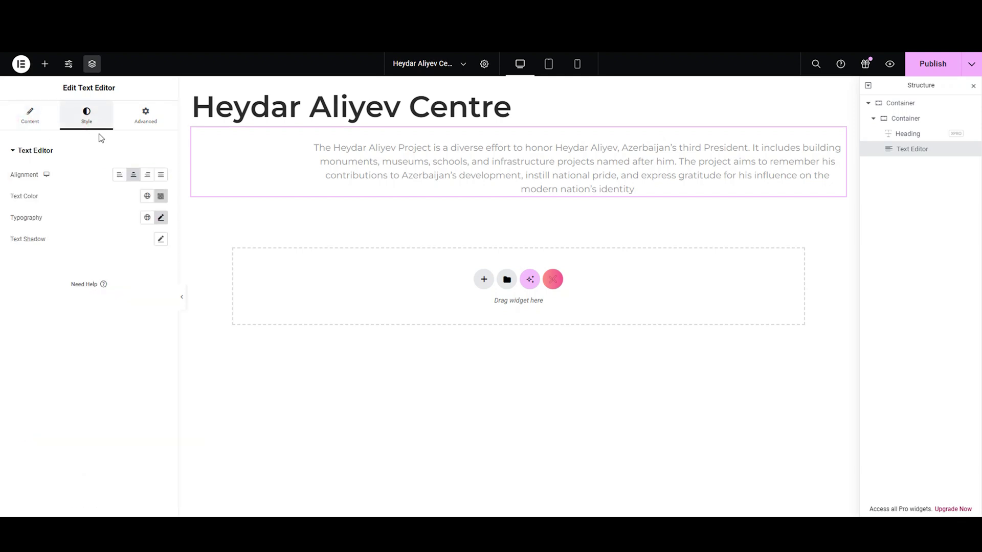
left_click(121, 175)
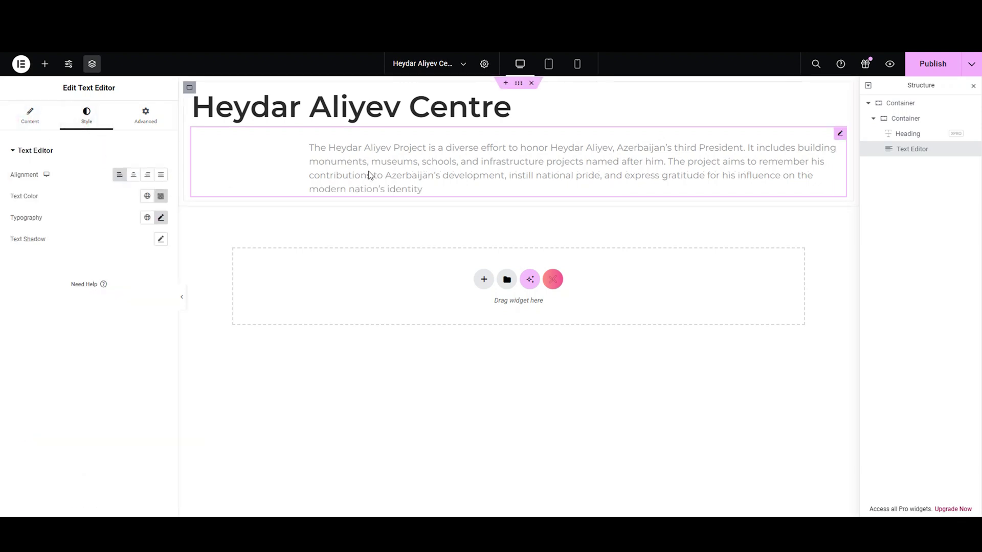
left_click(160, 196)
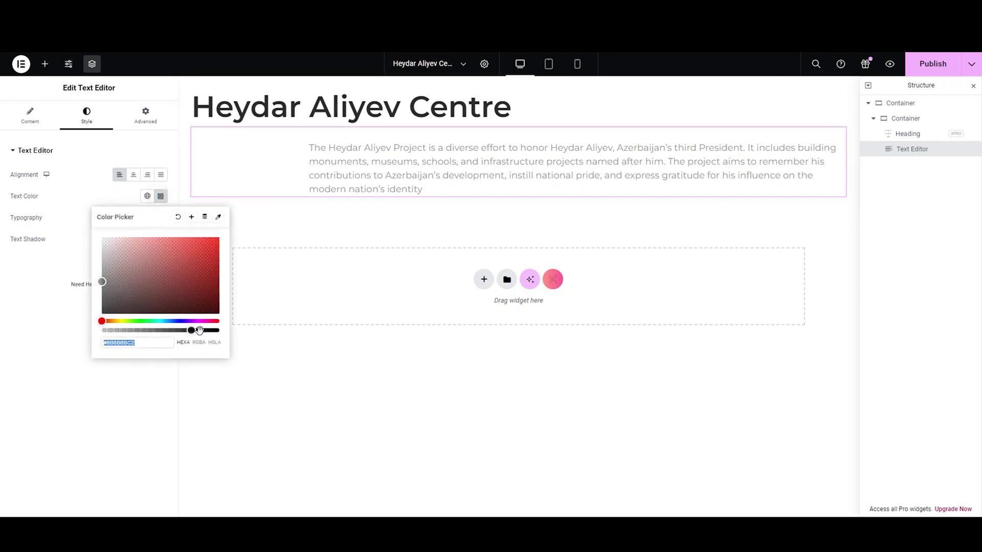
left_click_drag(192, 331, 229, 329)
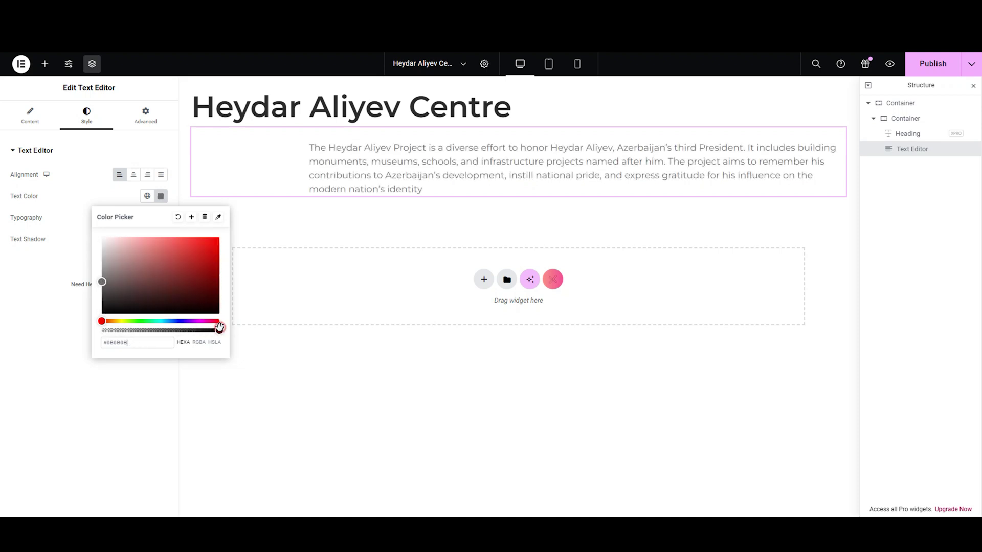
left_click_drag(101, 282, 103, 291)
left_click(57, 151)
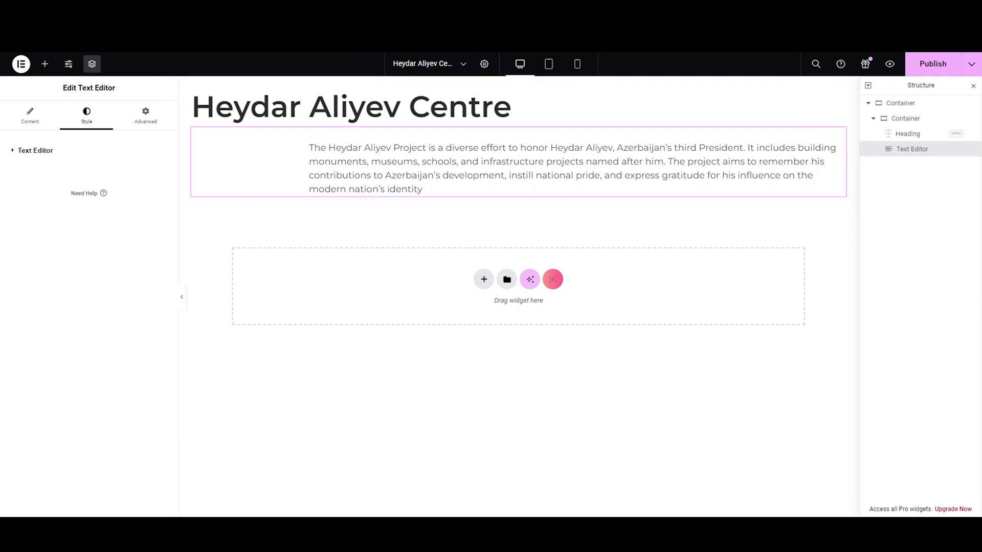
- Set the heading section's outer container padding to 0 px on all sides and unlink the padding values
left_click(146, 115)
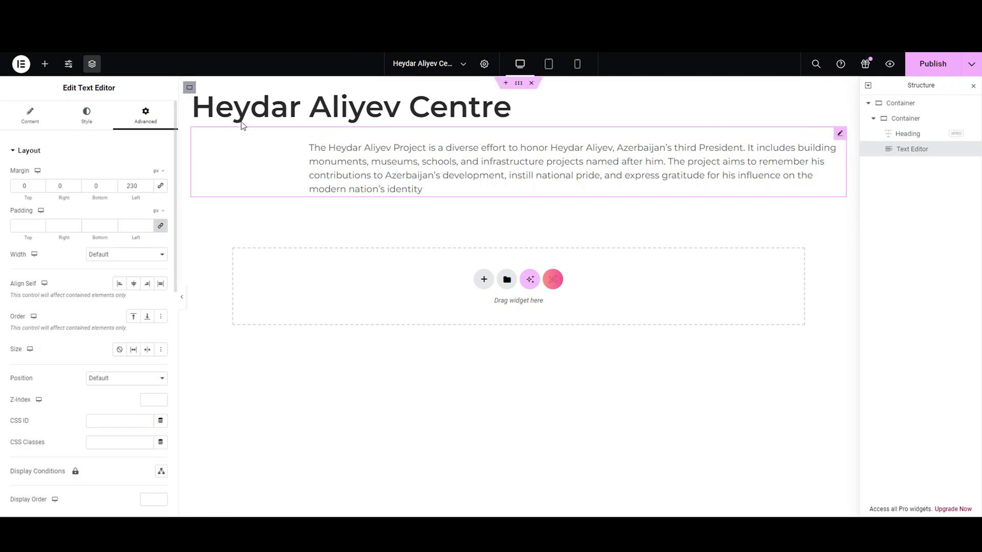
left_click(518, 83)
left_click(146, 116)
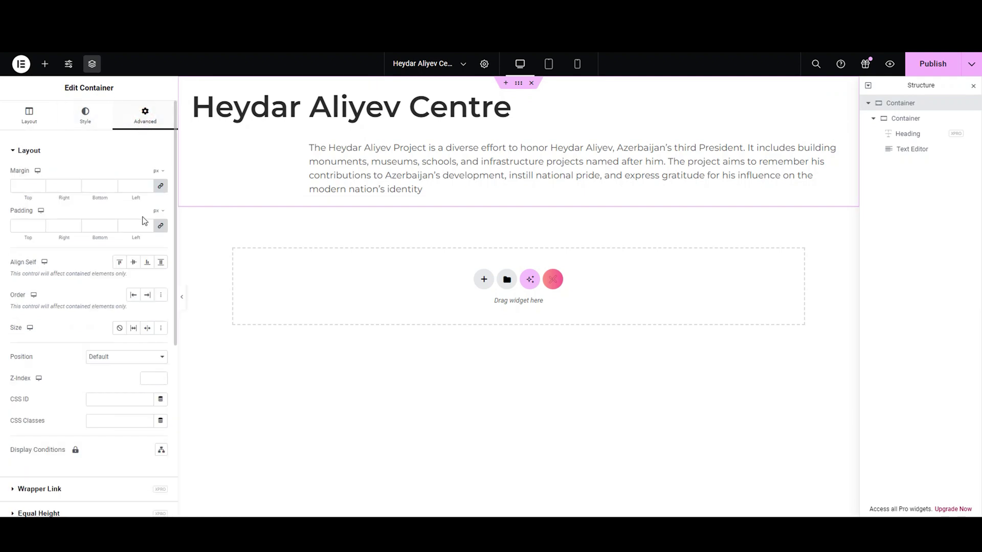
left_click(134, 227)
type("0")
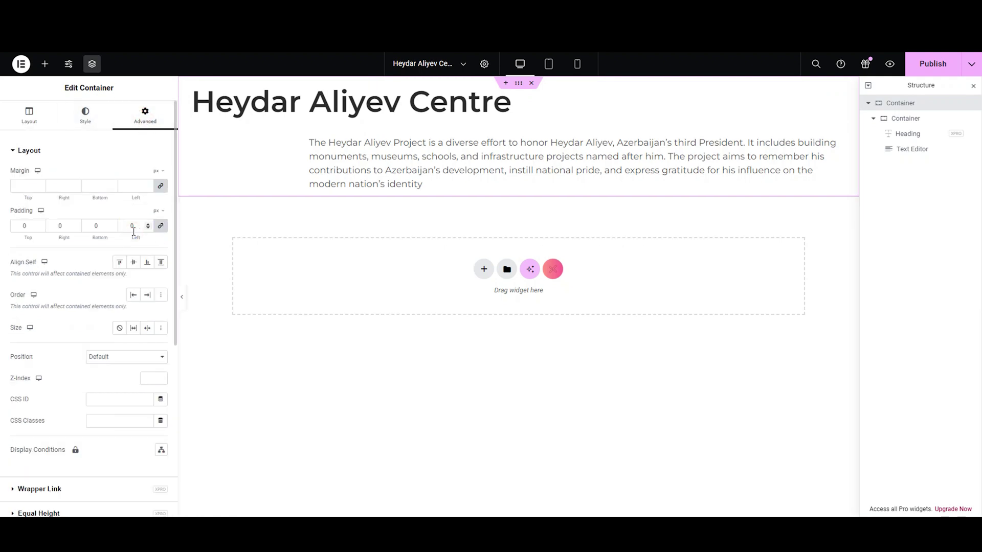
type("1")
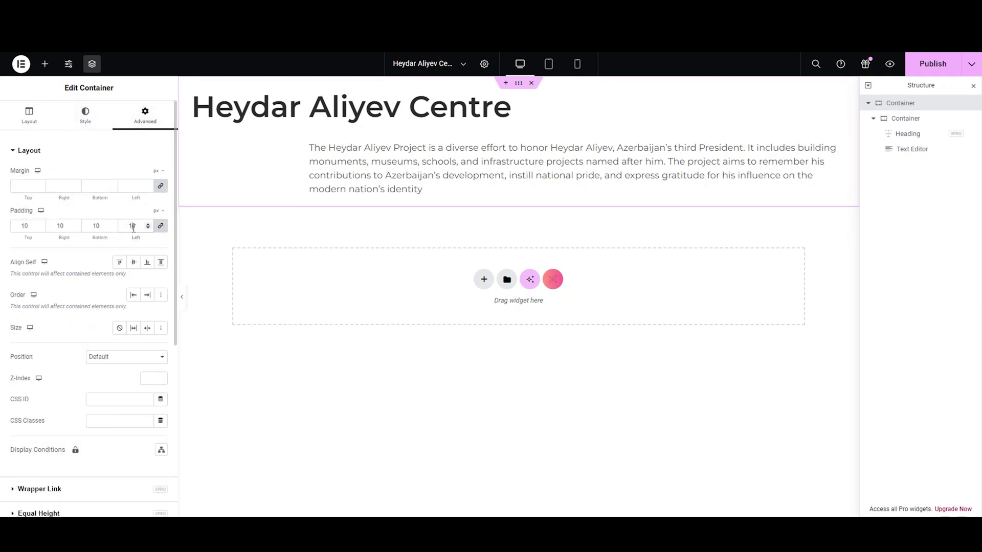
left_click(162, 227)
key("BackSpace")
key("BackSpace")
type("0")
left_click(161, 226)
- Set the outer container's top and bottom padding to 50 px each
left_click(103, 227)
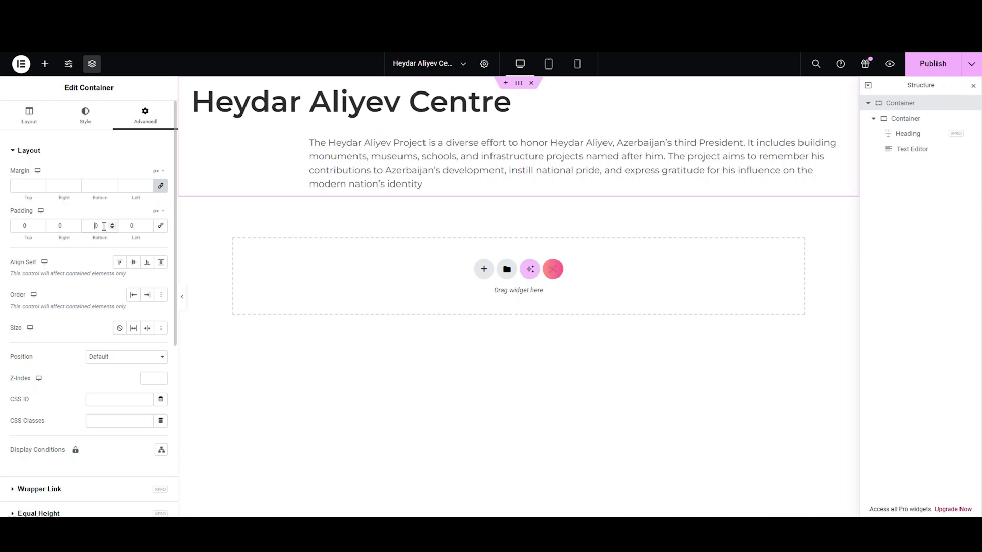
type("5")
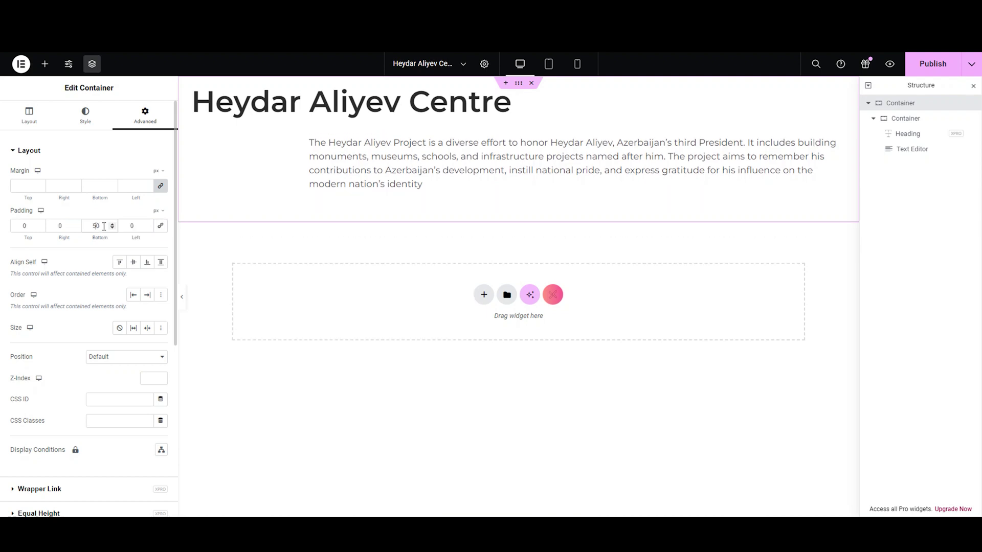
left_click(22, 230)
type("5")
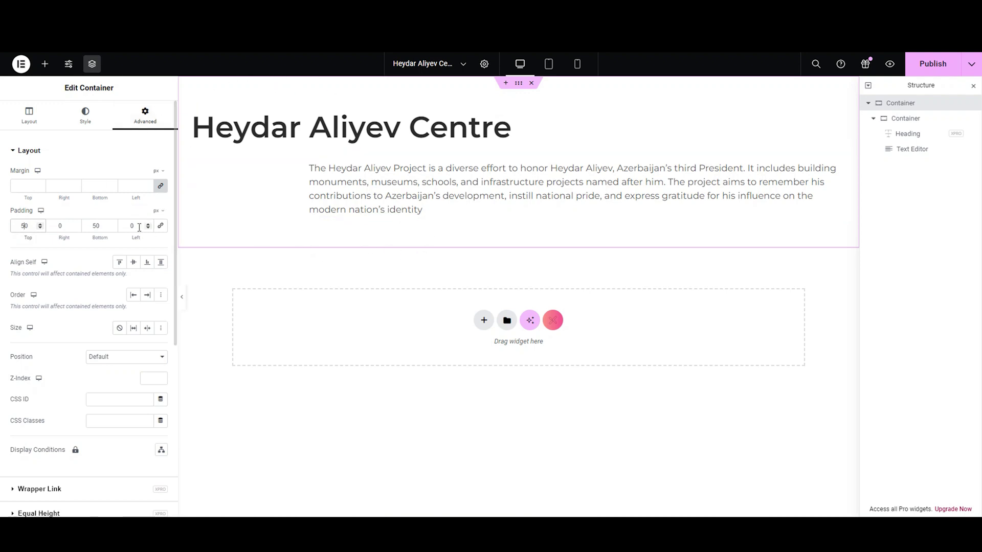
left_click(26, 152)
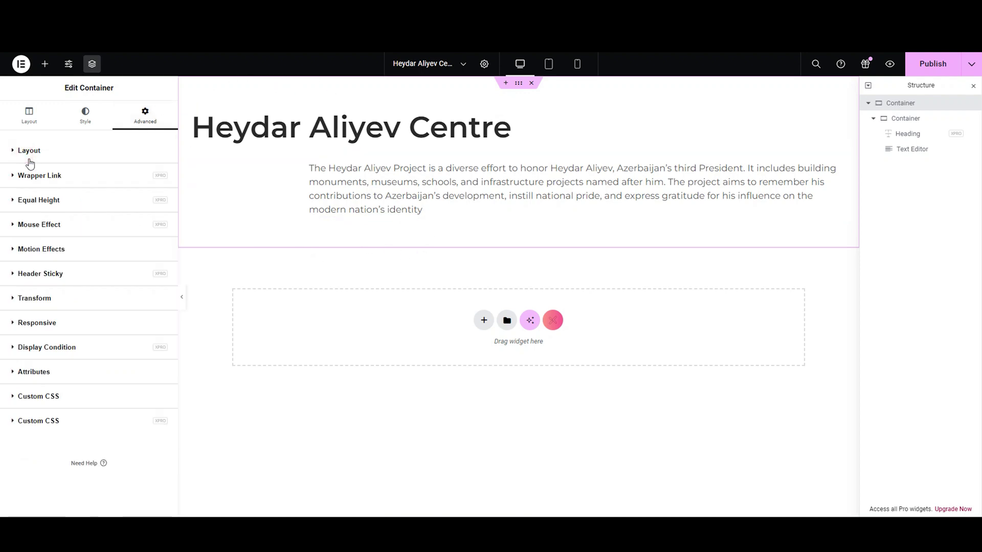
- Add a new single-column flexbox container below the heading and description section
left_click(40, 69)
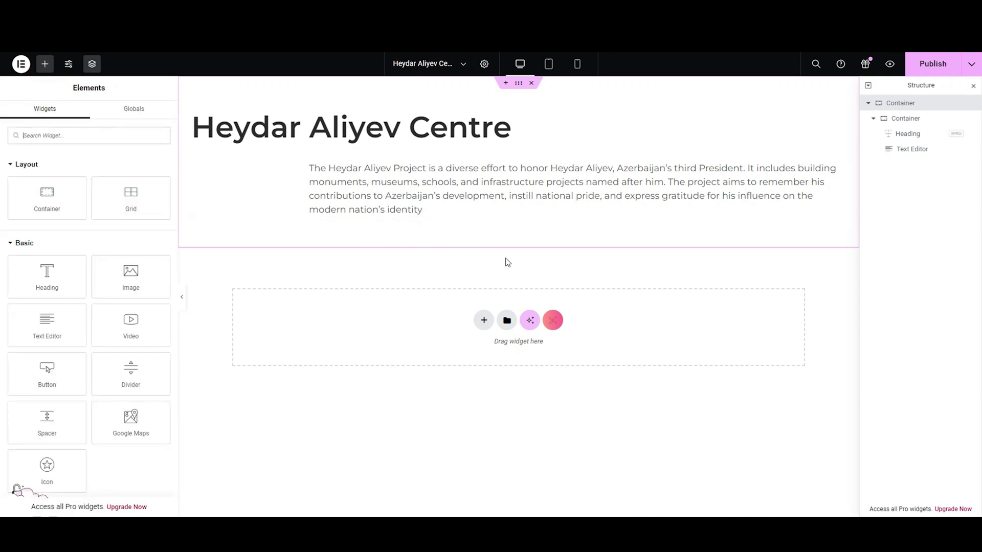
left_click(483, 321)
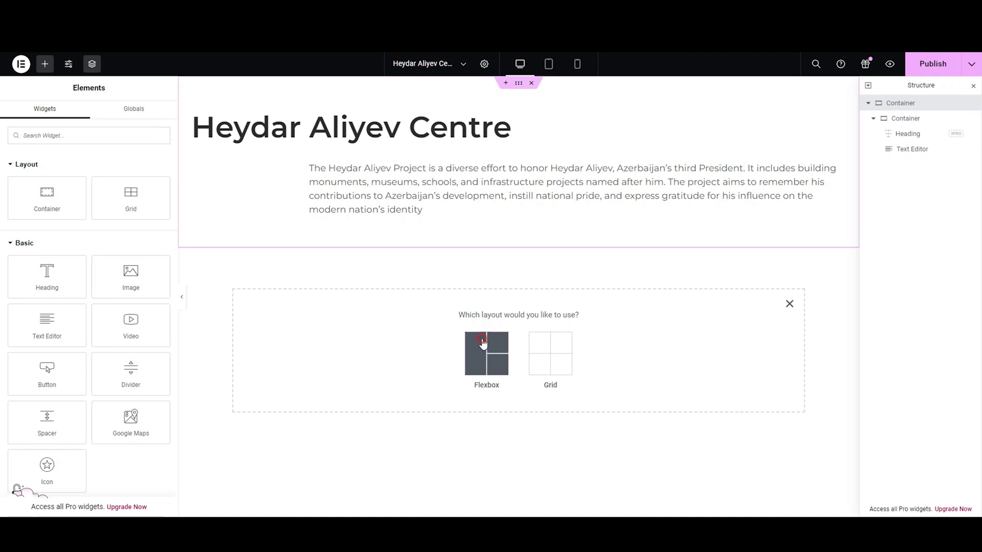
left_click(482, 343)
left_click(387, 351)
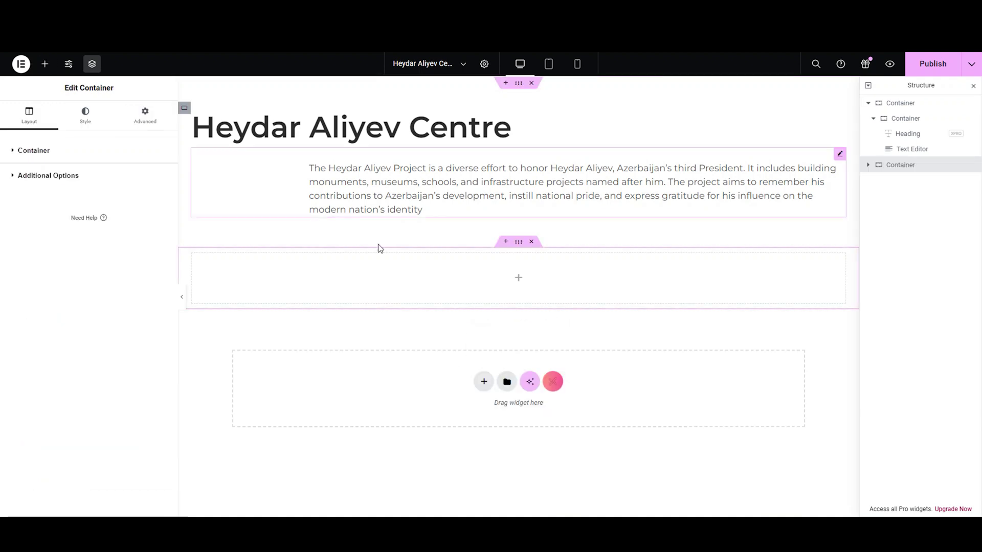
- Find the Image Marquee widget by searching for "Image mar" and place it in the new empty container
left_click(518, 282)
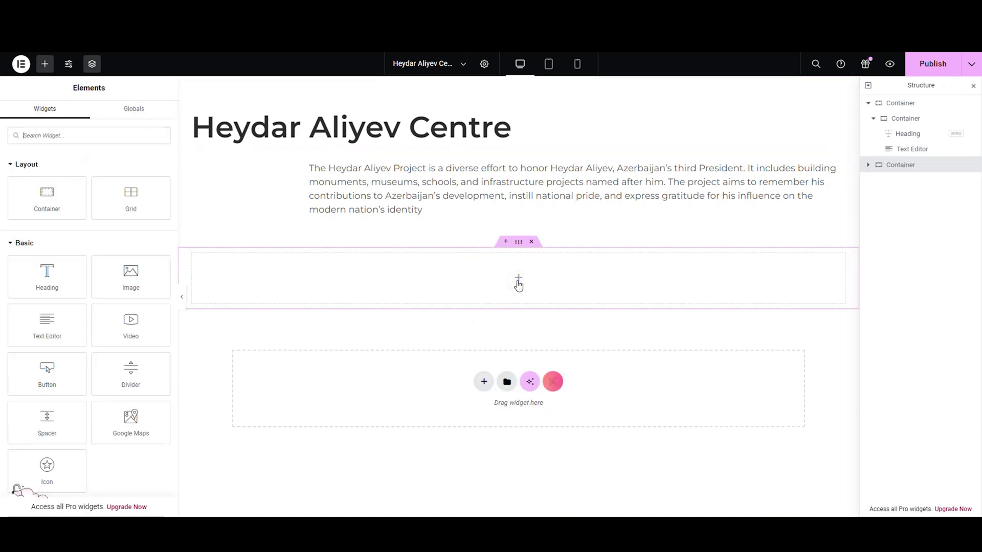
left_click(134, 135)
type("Ima")
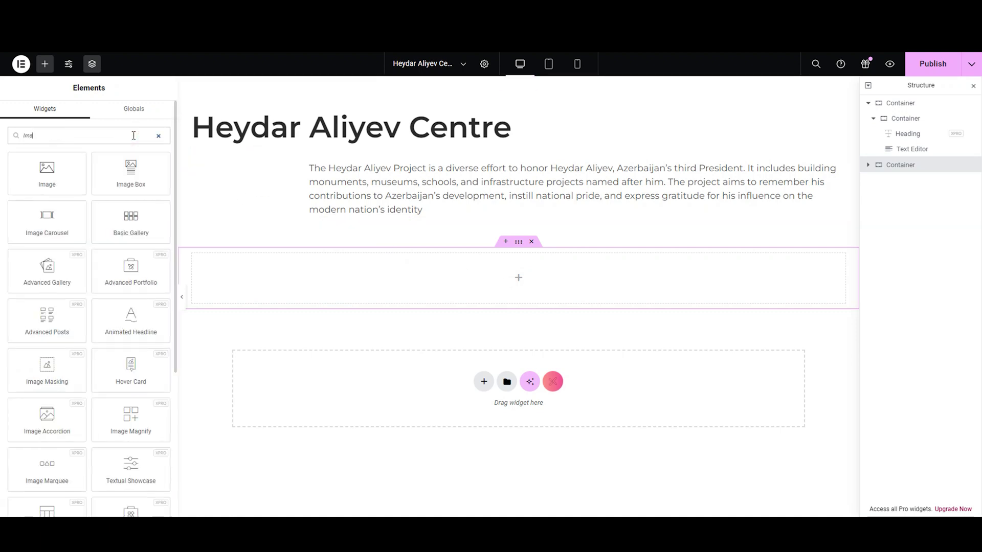
type("ge")
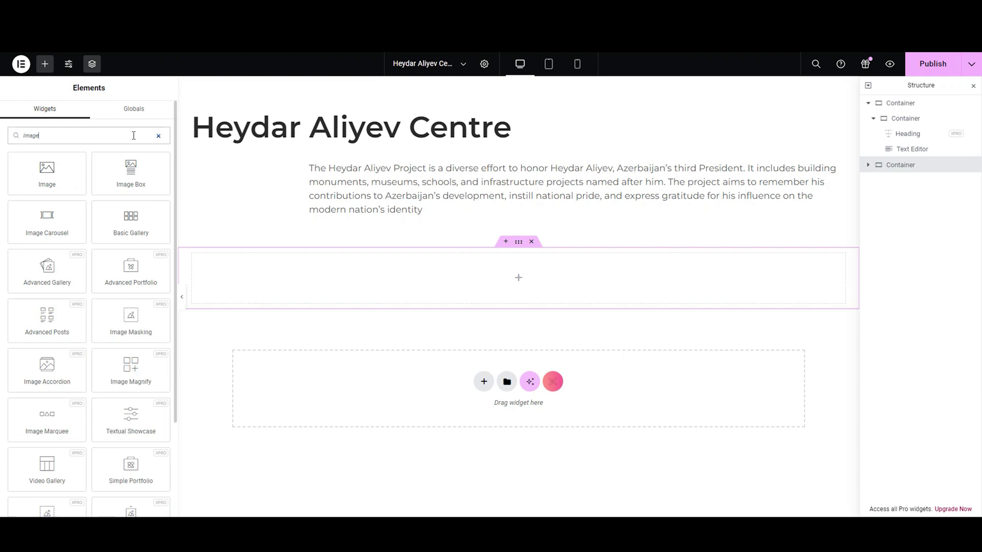
type(" mar")
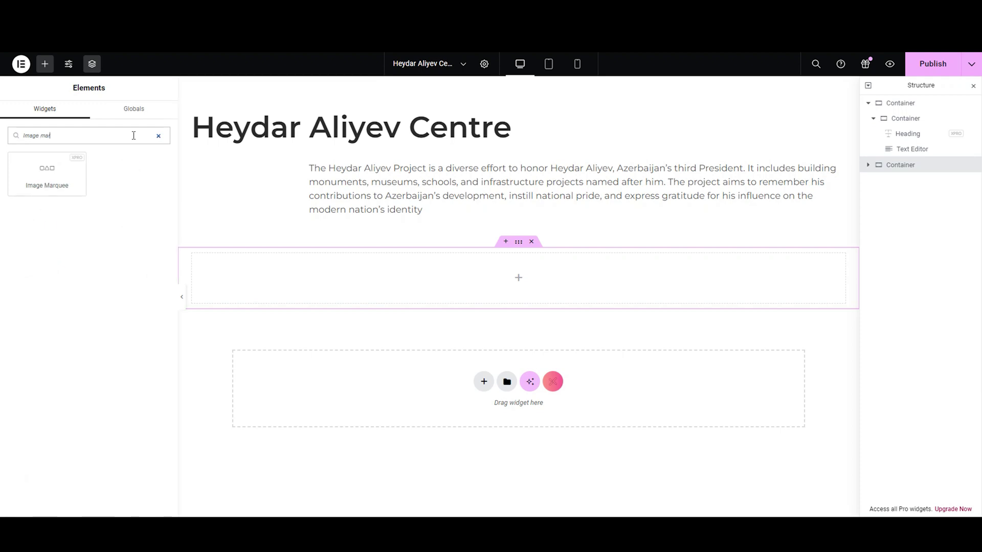
left_click_drag(67, 171, 303, 272)
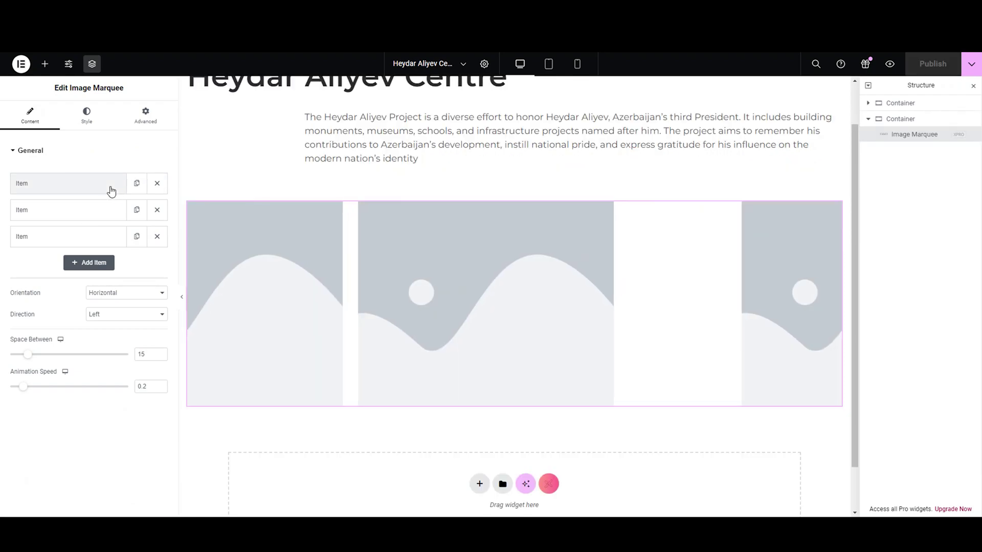
- Set the marquee's first item image to the media library photo of the illuminated curved building, the image_01-p-1080 file
left_click(110, 191)
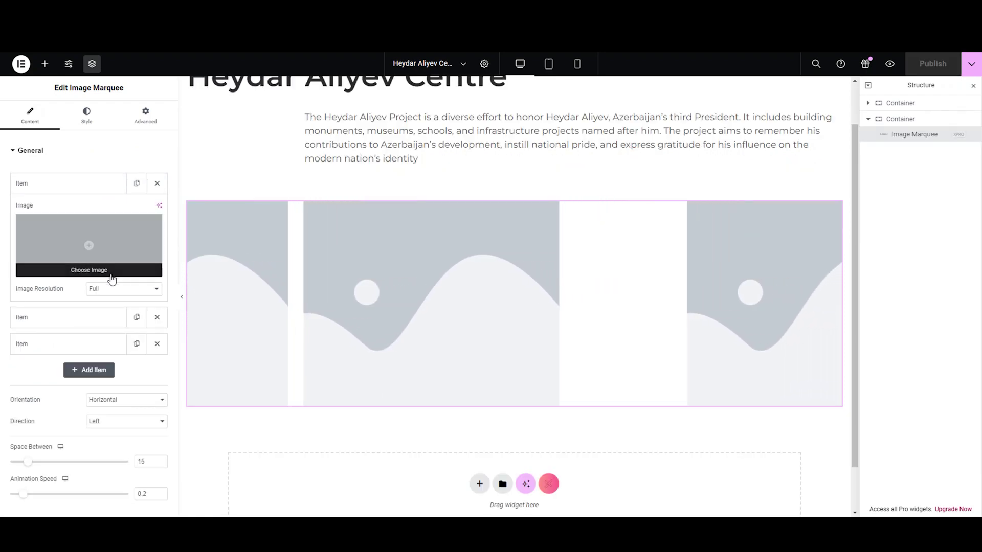
left_click(112, 270)
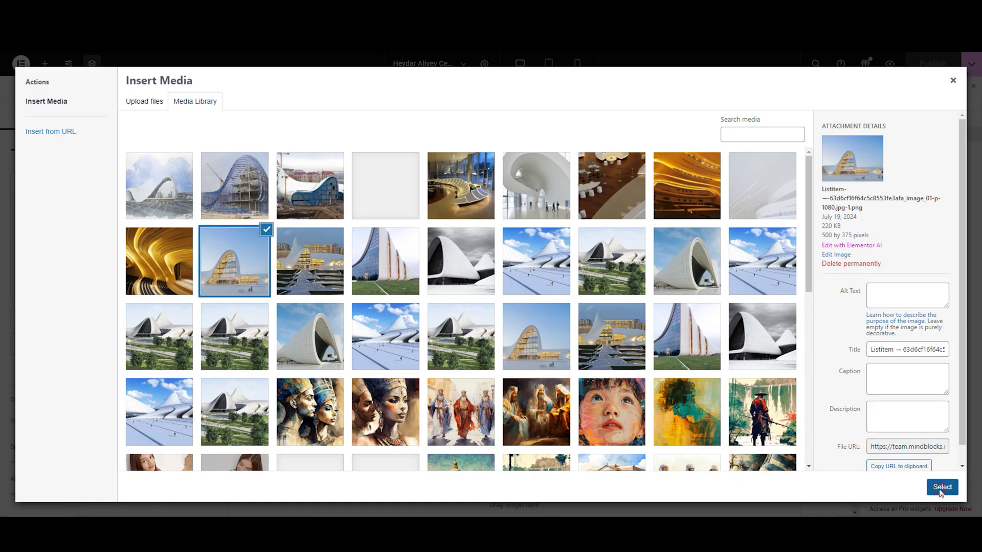
left_click(941, 488)
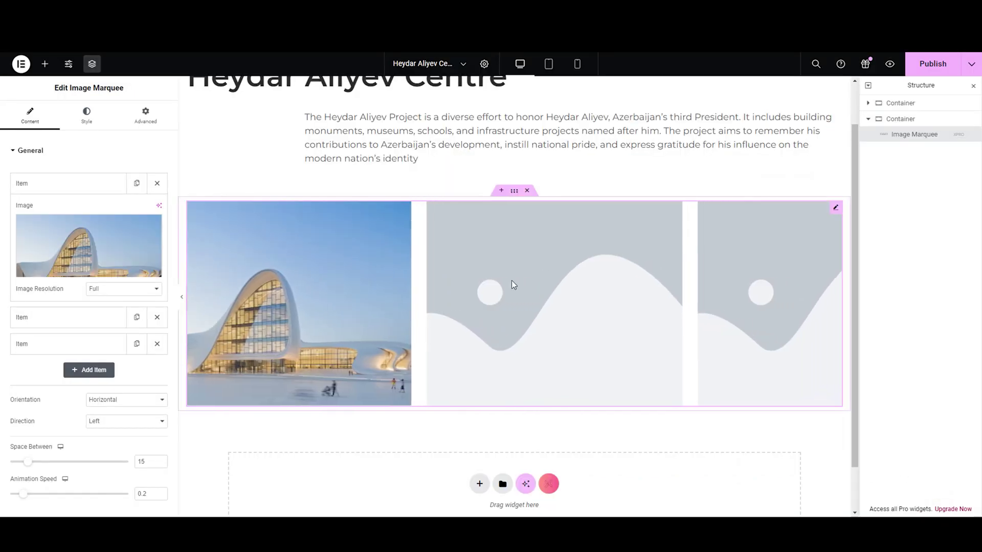
- Set the marquee's second item image to Rectangle-19-1.png from the media library
left_click(82, 316)
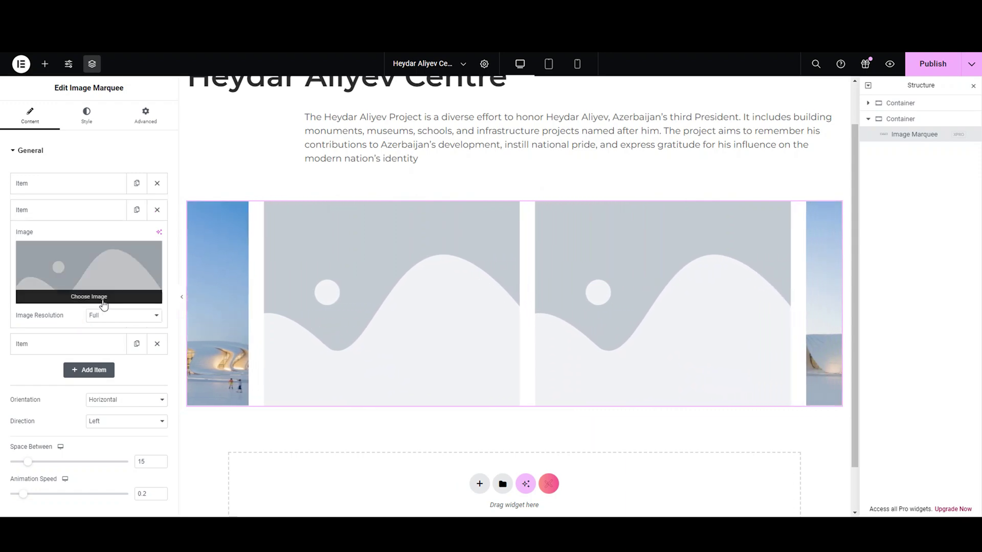
left_click(104, 302)
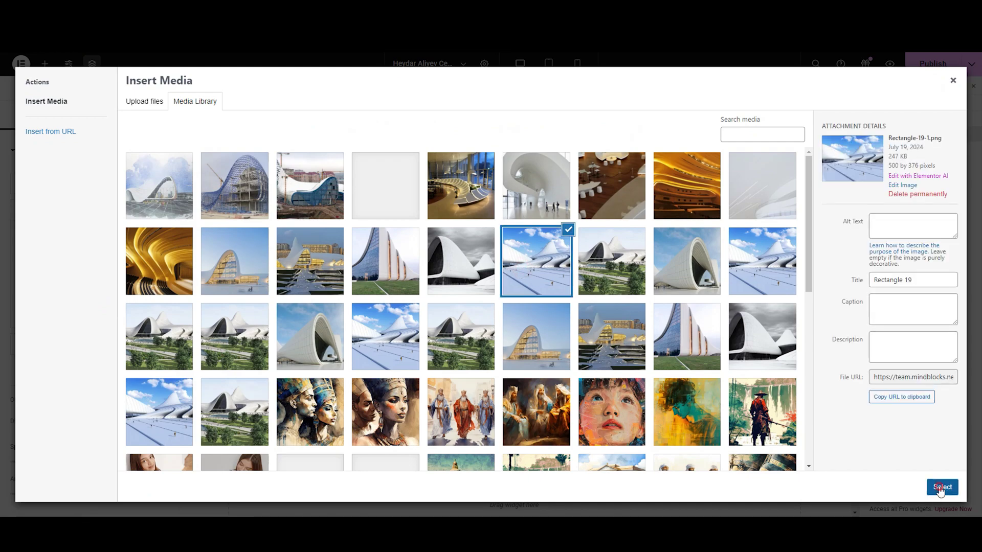
left_click(941, 488)
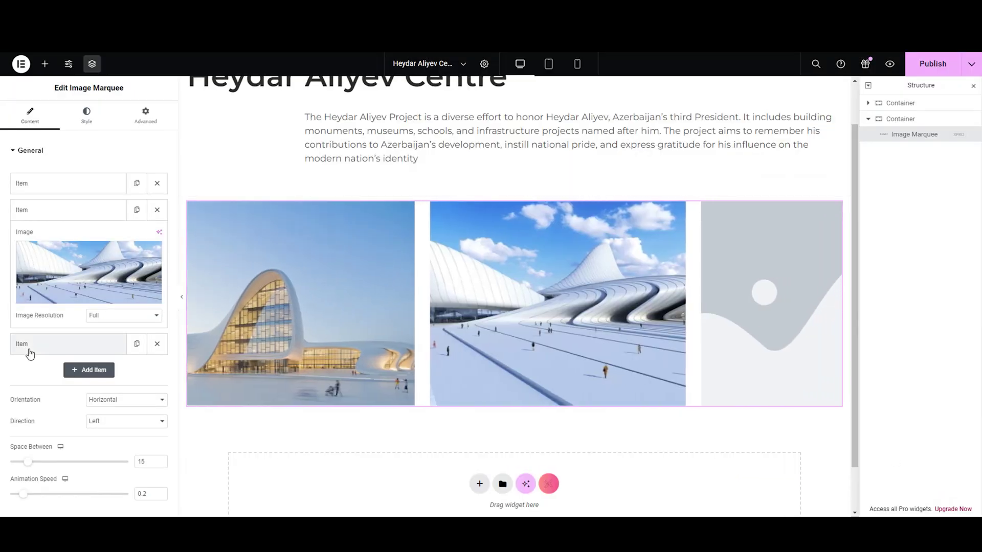
- Set the marquee's third item image to the media library photo of the white arched building, the image_03-p-1080 file
left_click(29, 349)
left_click(149, 303)
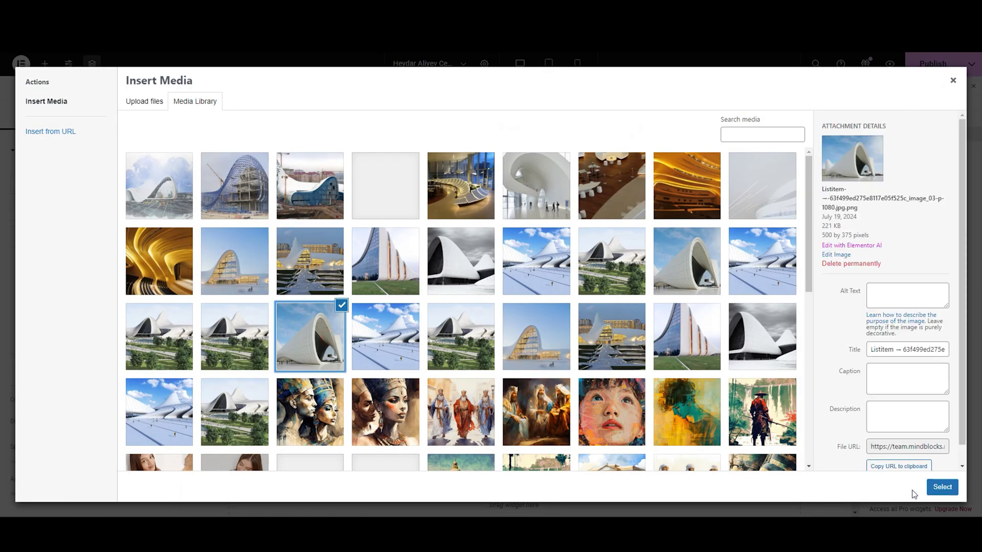
left_click(932, 492)
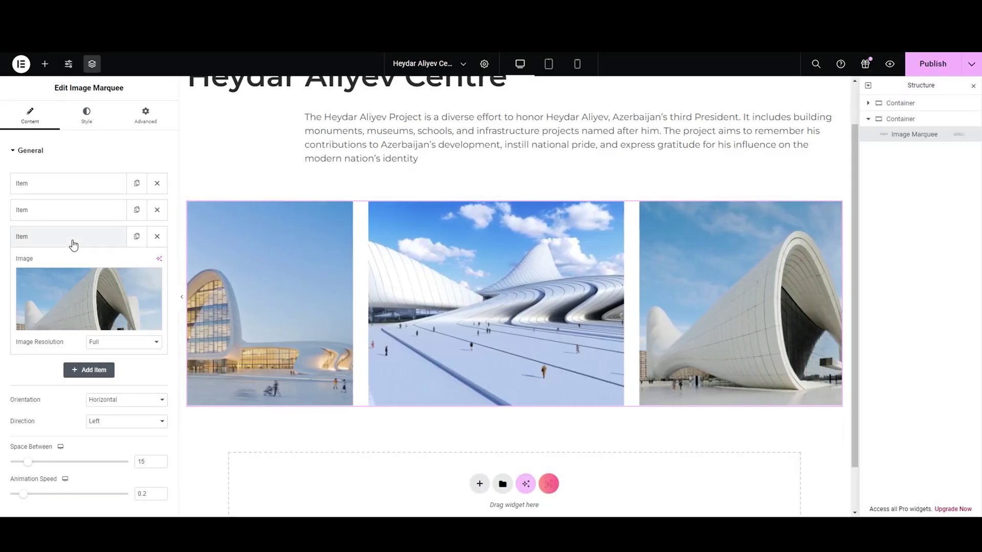
- Add a fourth item to the marquee and set its image to Rectangle-18-2.png from the media library
left_click(73, 240)
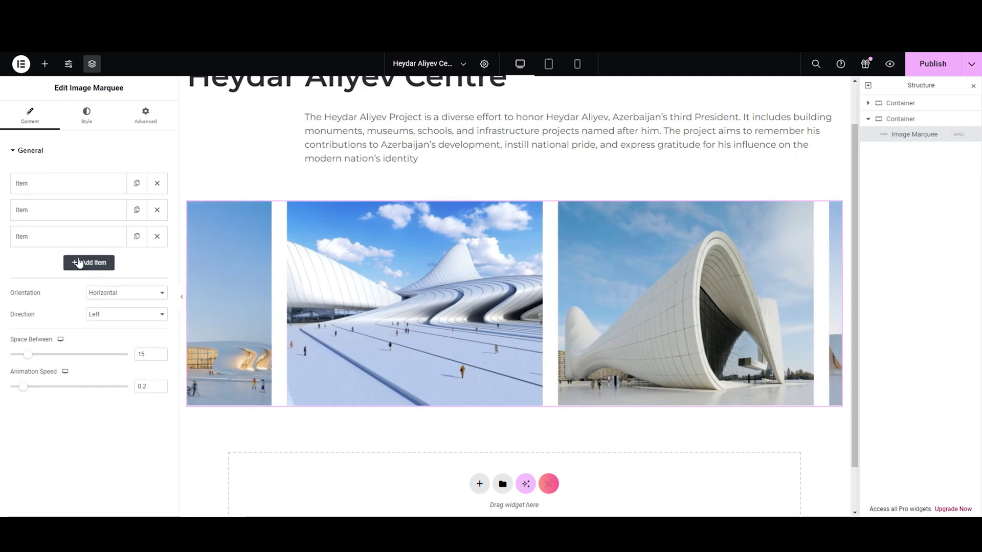
left_click(83, 263)
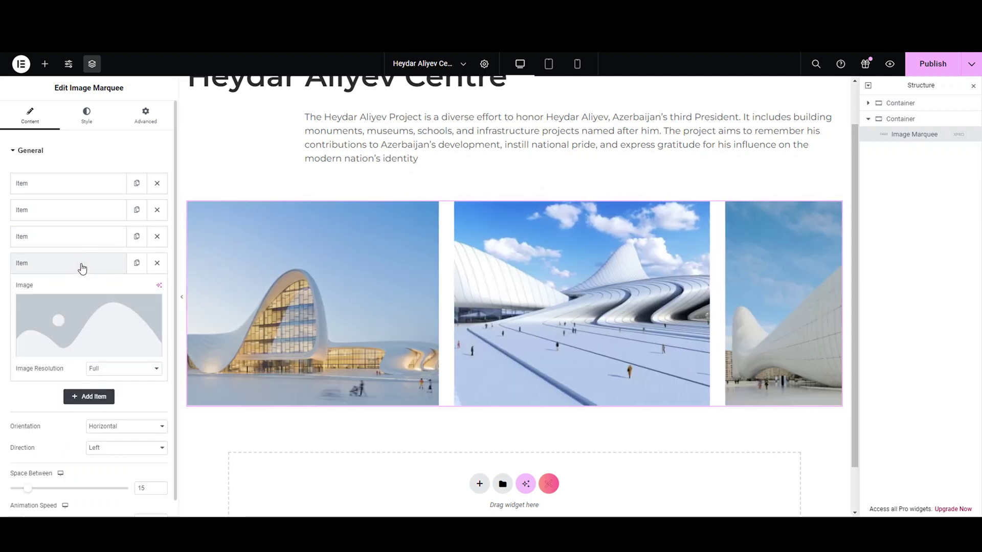
left_click(92, 354)
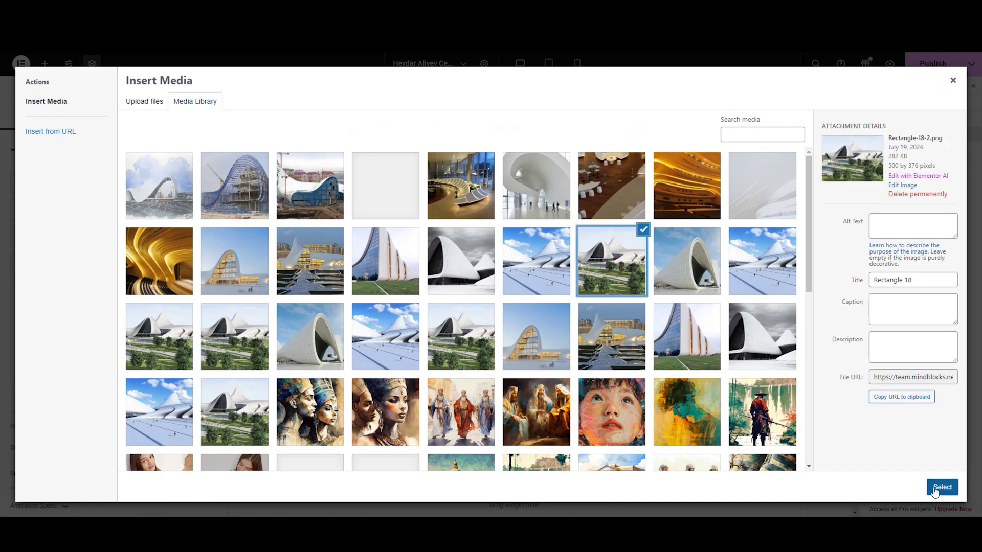
left_click(935, 489)
left_click(71, 264)
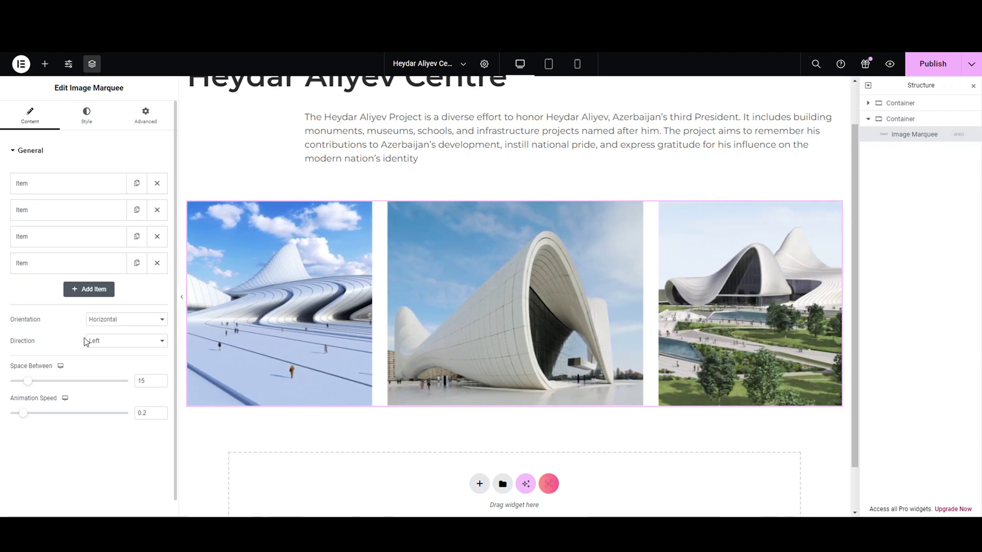
- Try an animation speed of 0.1 on the marquee and set it back to 0.2
left_click(156, 413)
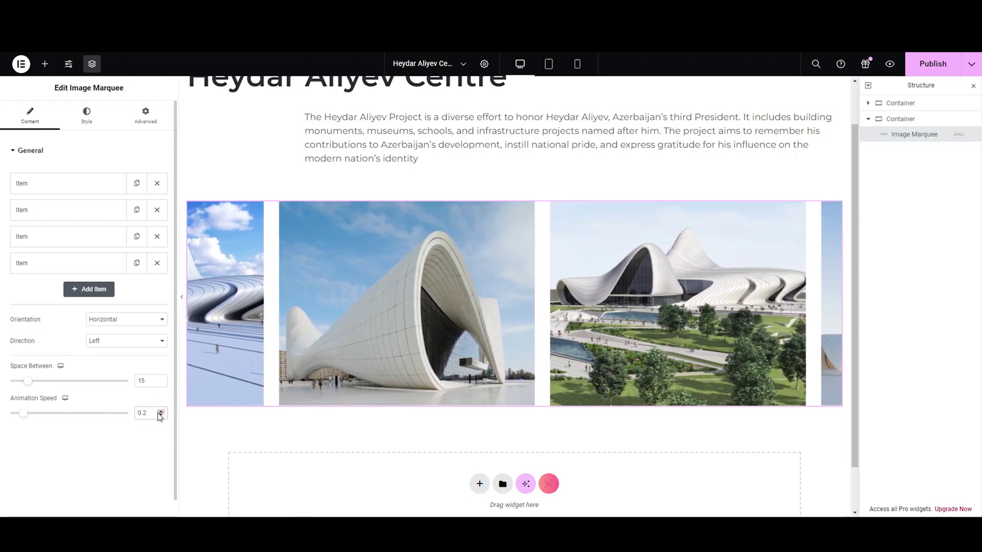
left_click(160, 416)
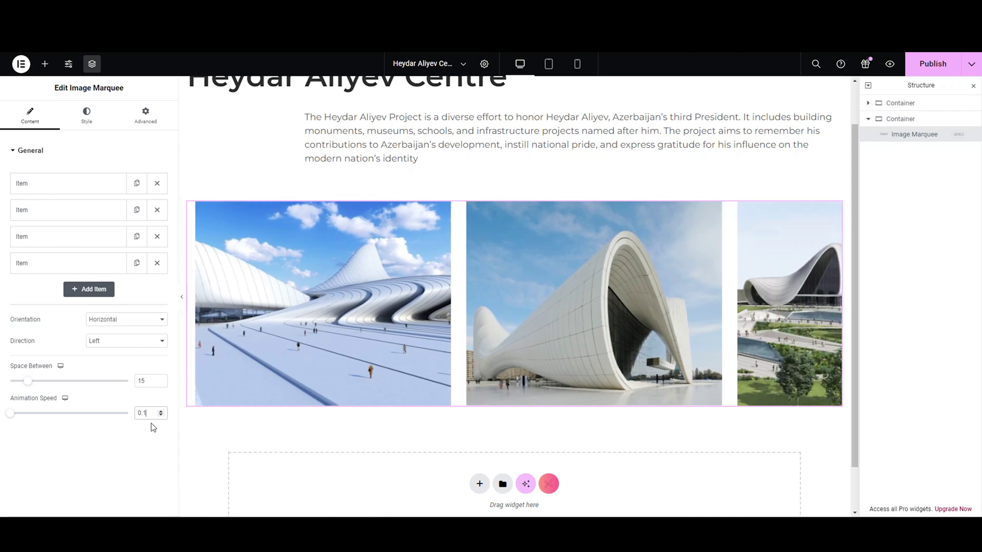
left_click(144, 414)
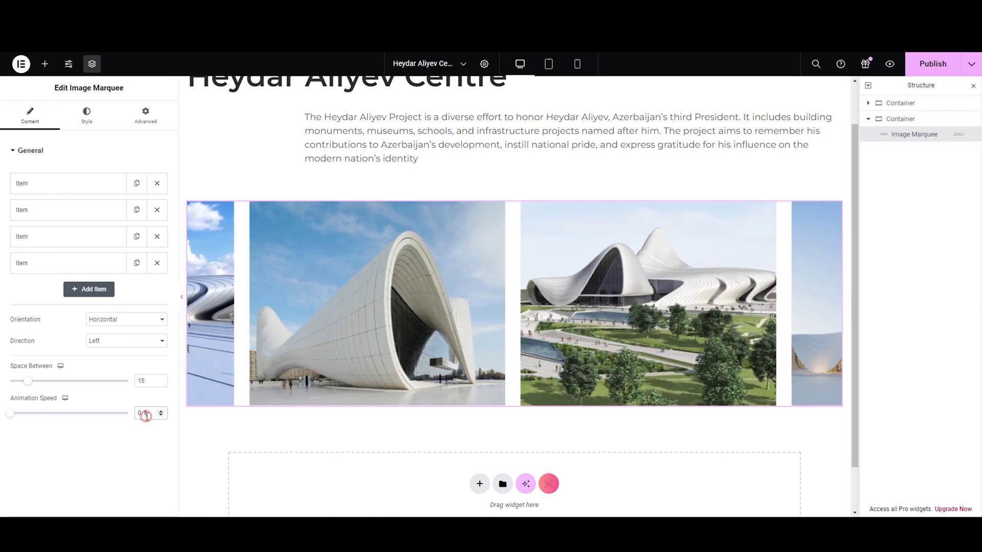
left_click(161, 412)
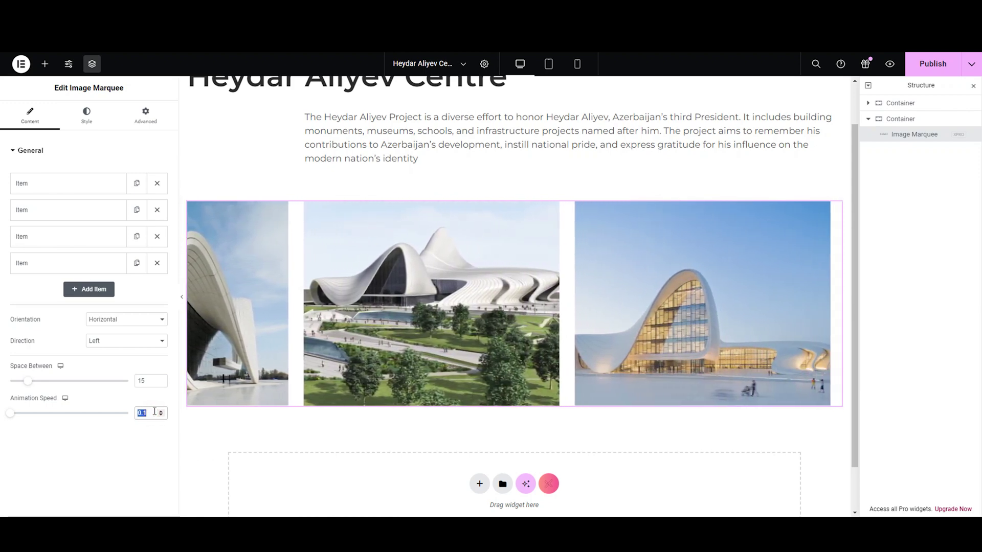
type(".2")
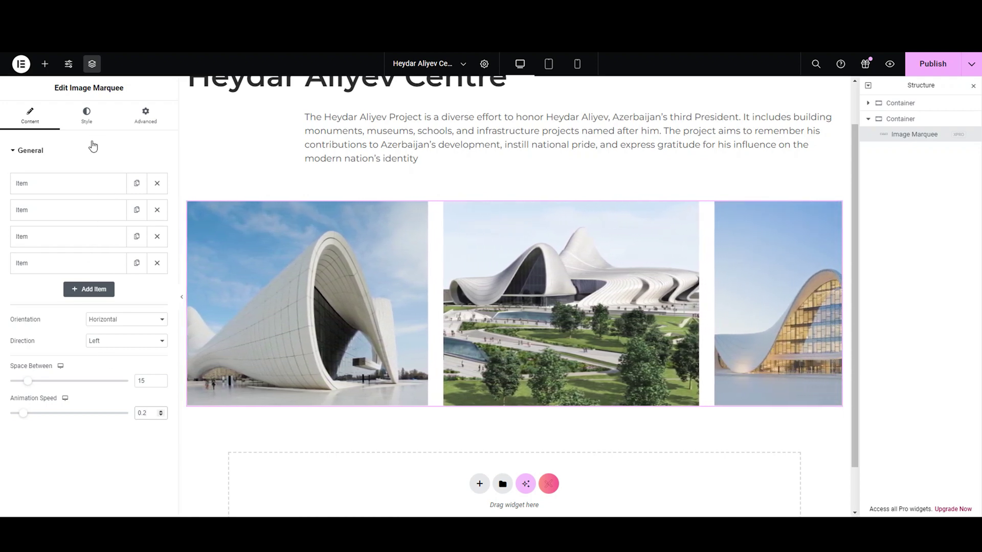
left_click(92, 145)
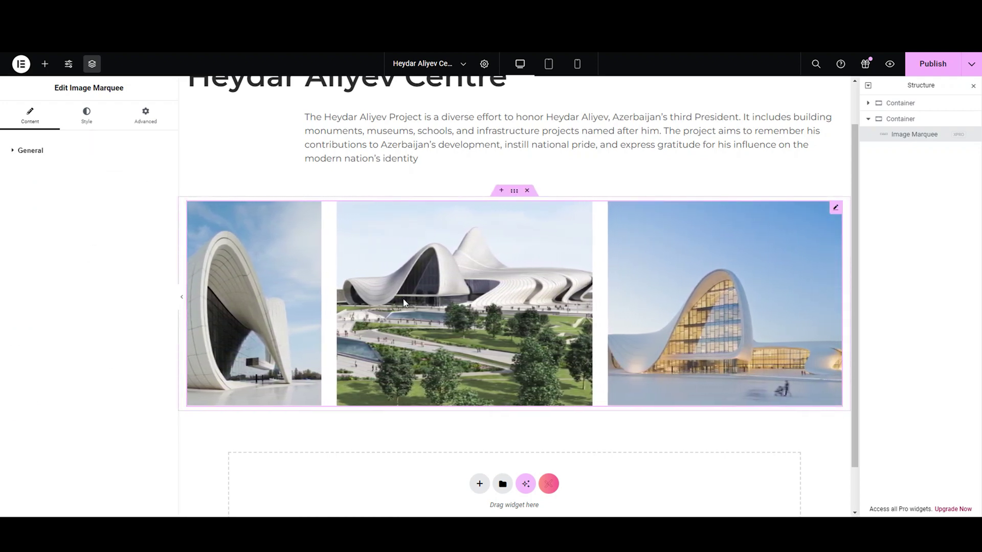
- Find the Image Marquee widget by searching for "Image mar" and place a second one directly below the first marquee
scroll(476, 366, "down", 1)
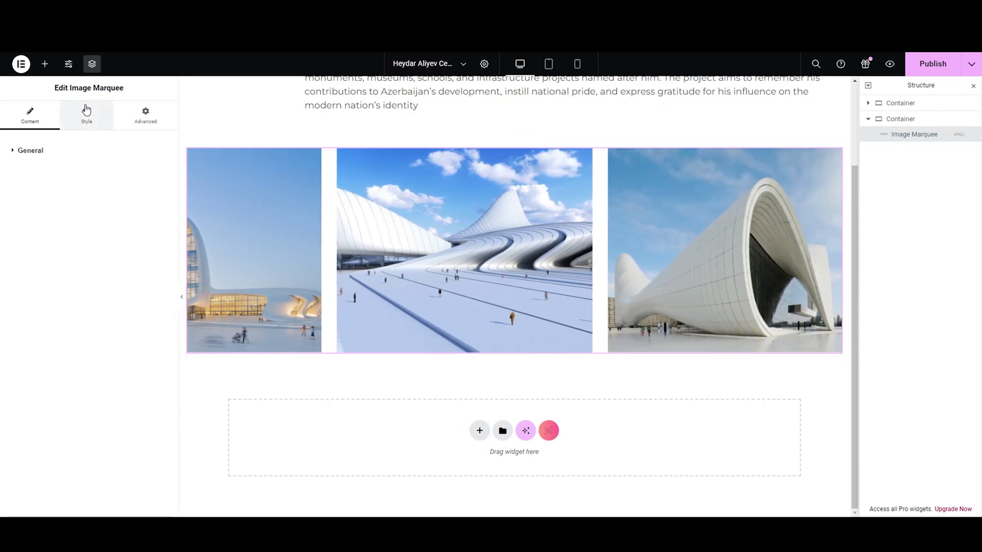
left_click(43, 64)
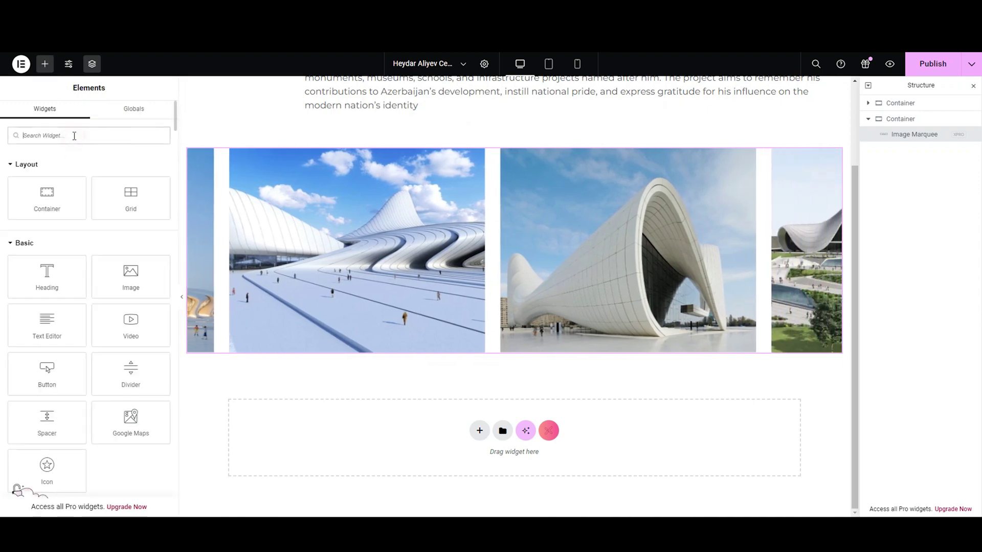
type("Image")
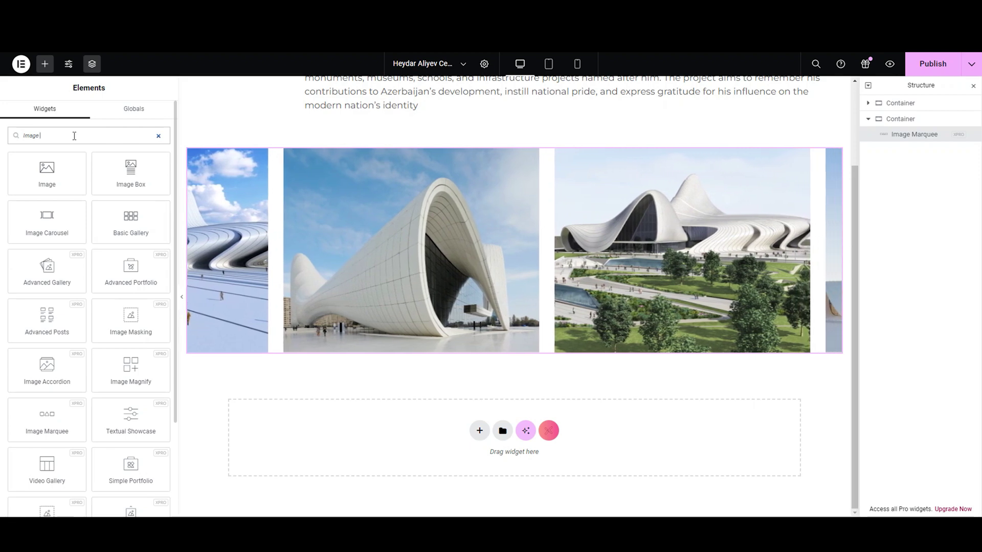
type(" mar")
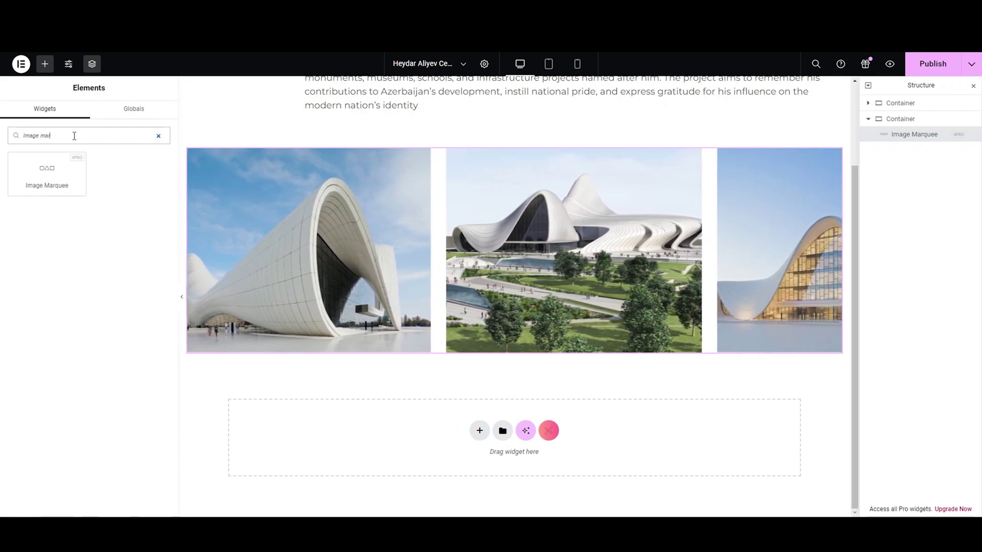
left_click_drag(55, 166, 565, 346)
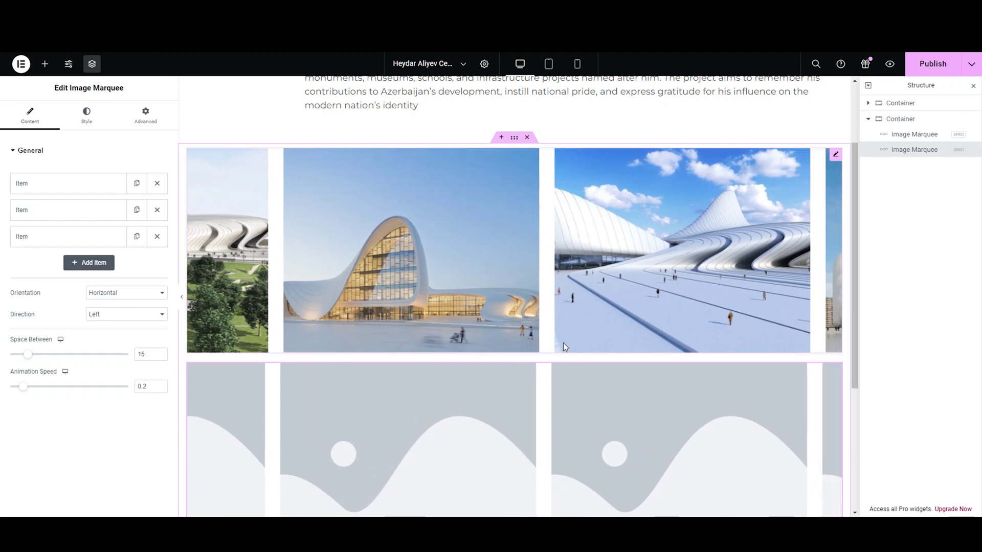
- Set the second marquee's first item image to the black-and-white photo of the curved building from the media library
left_click(97, 185)
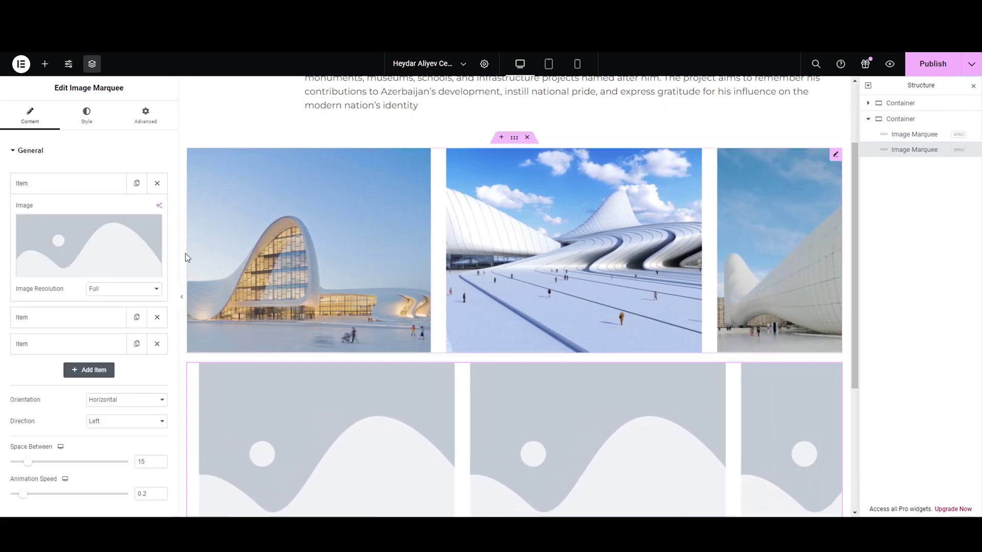
left_click(124, 275)
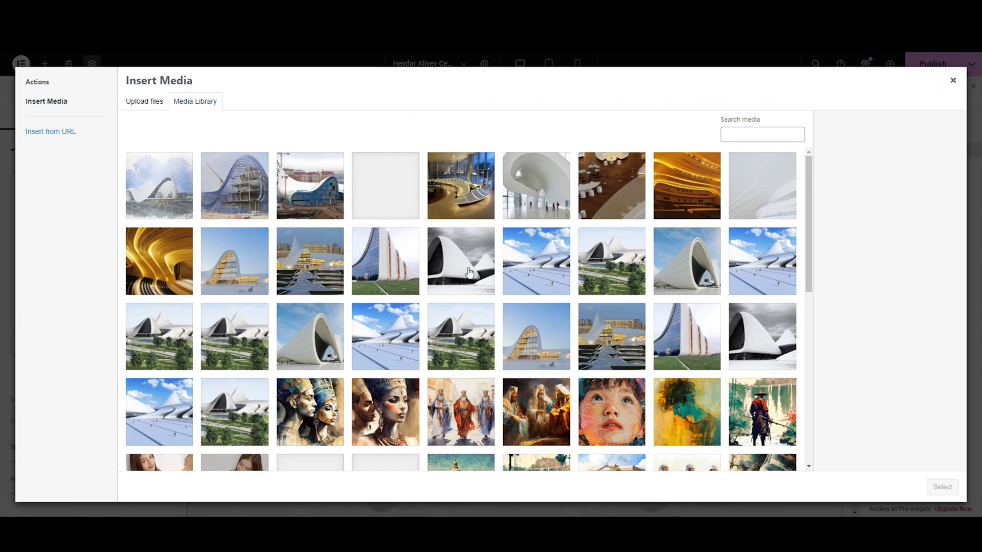
left_click(942, 487)
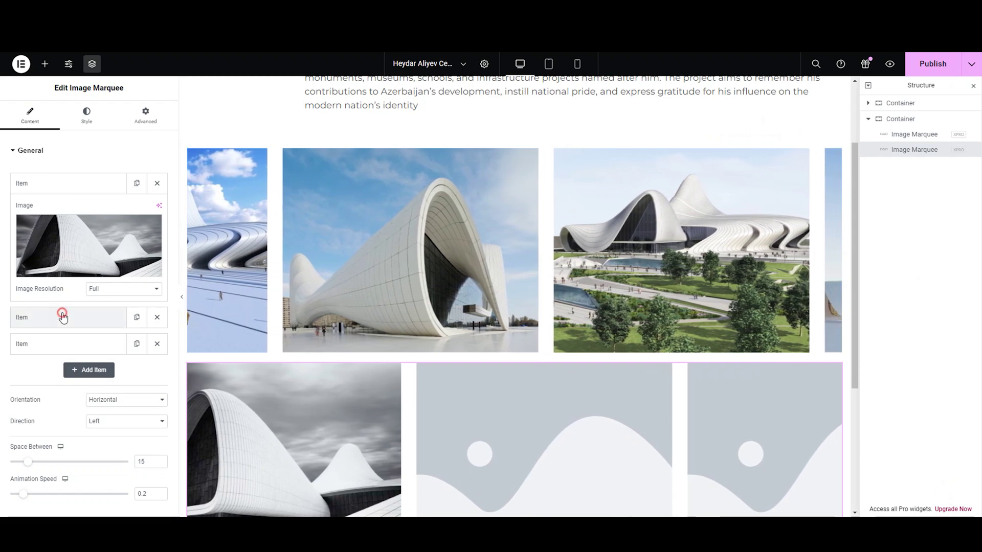
- Set the second marquee's second item image to the media library photo of the tall glass facade above the lawn
left_click(62, 317)
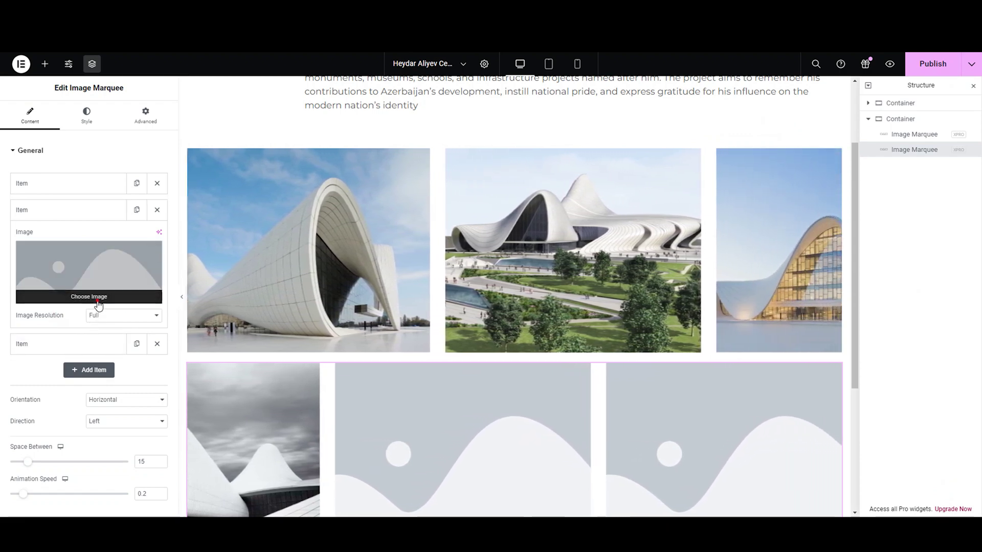
left_click(97, 305)
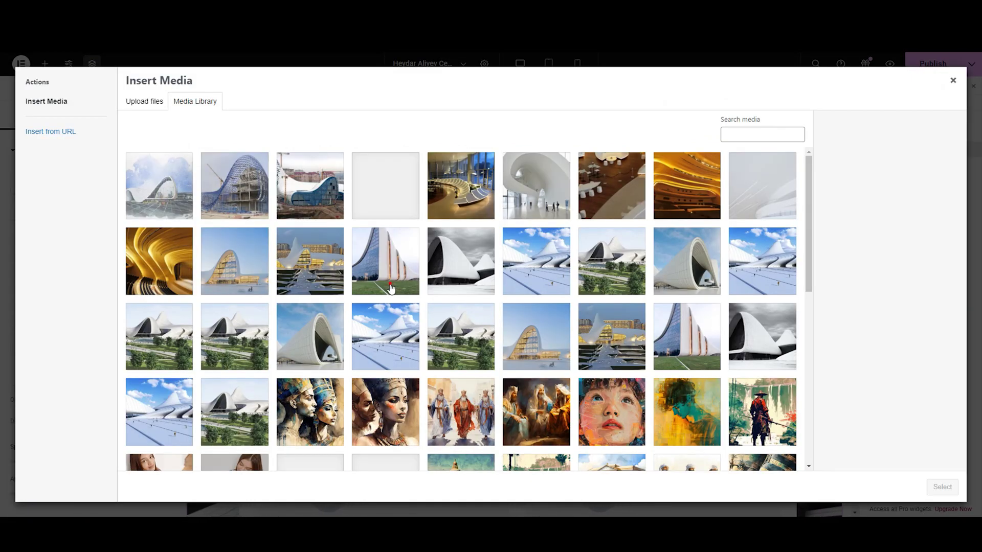
left_click(941, 488)
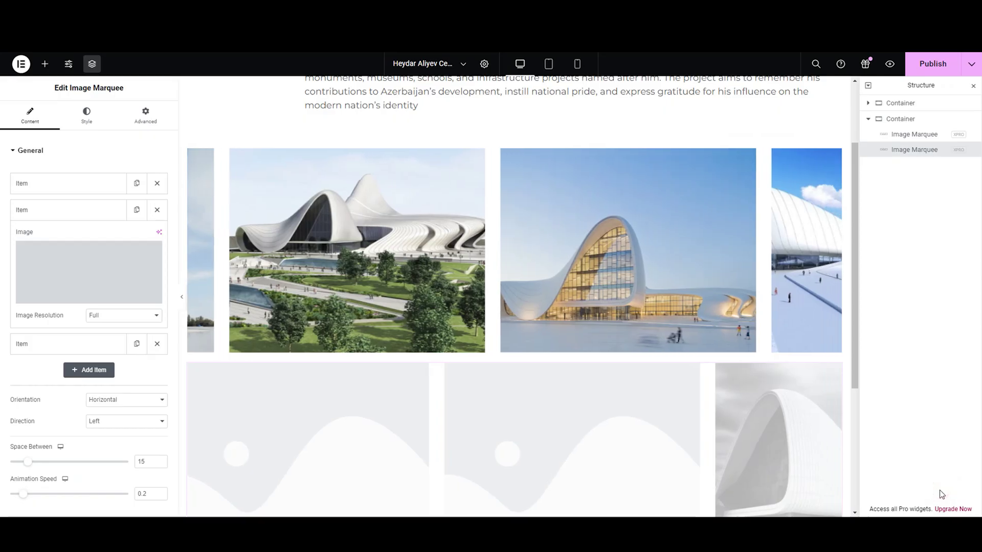
- Set the second marquee's third item image to the media library photo of the building lit up at dusk
left_click(126, 343)
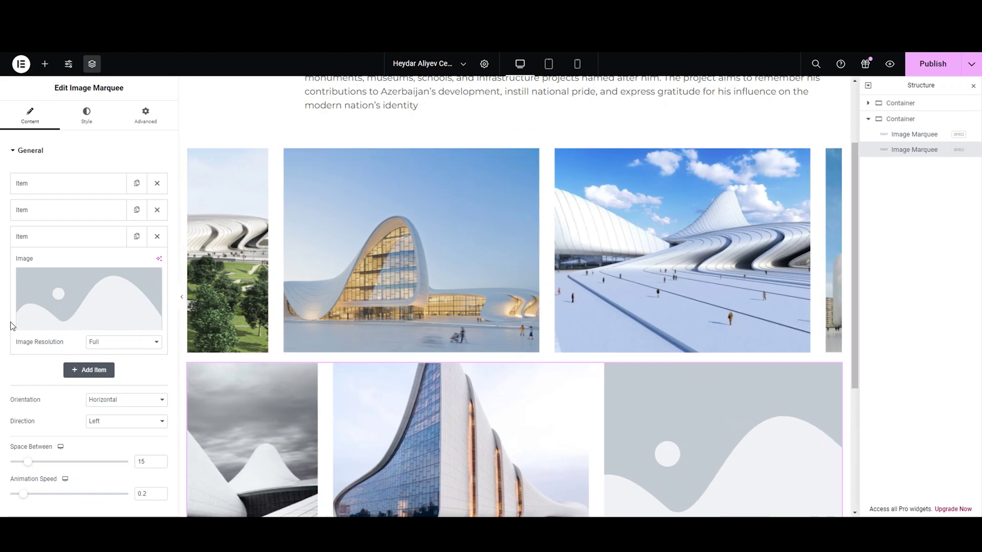
left_click(35, 323)
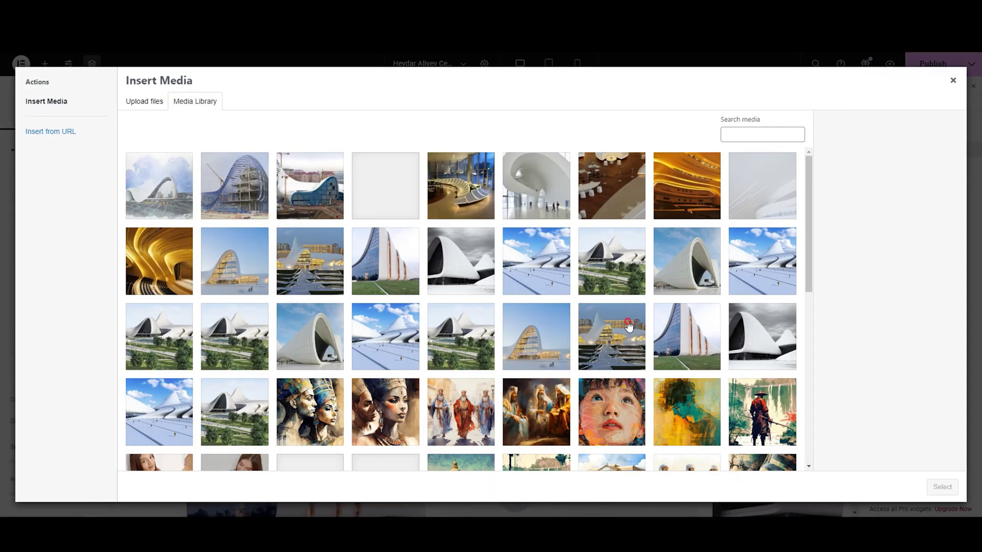
left_click(942, 487)
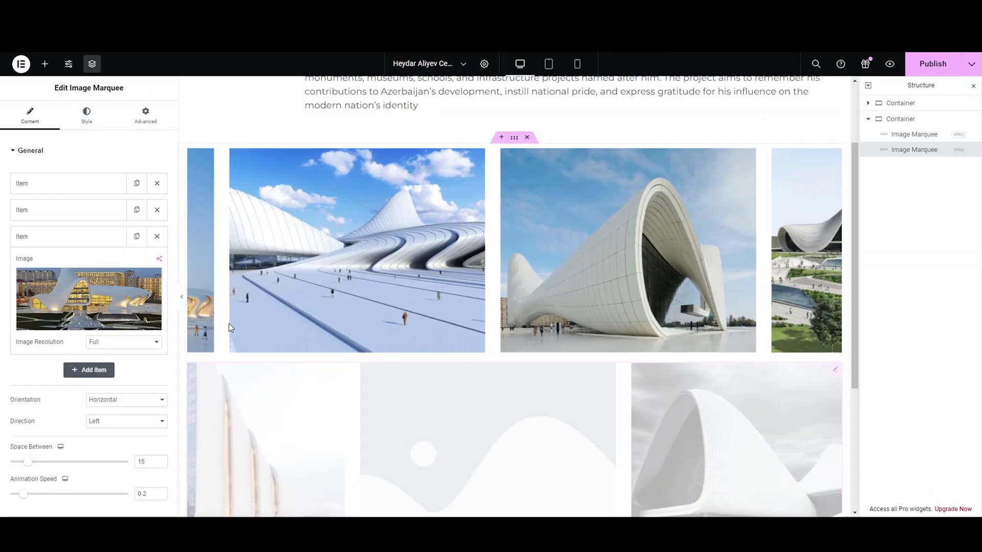
- Add a fourth item to the second marquee and set its image to Rectangle-18.png from the media library
left_click(74, 370)
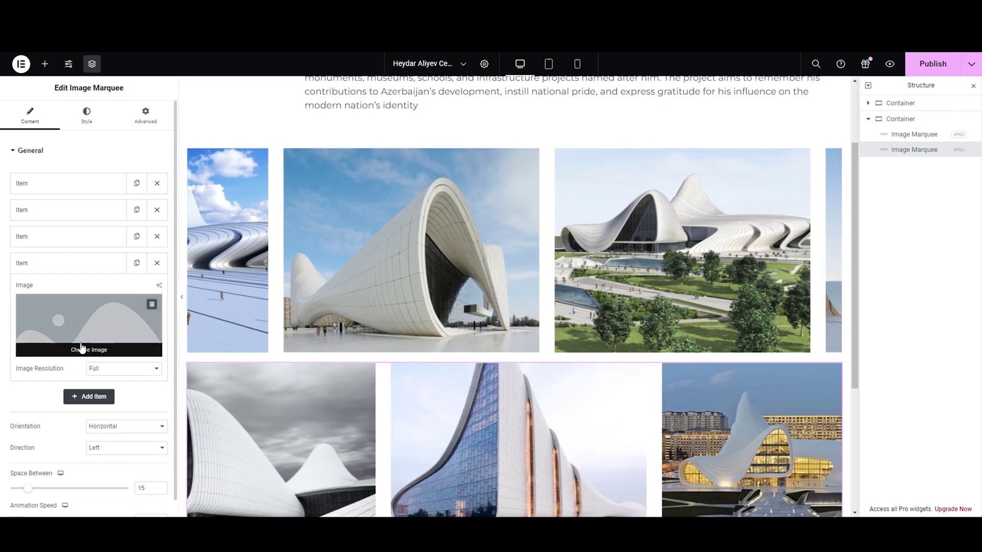
left_click(106, 343)
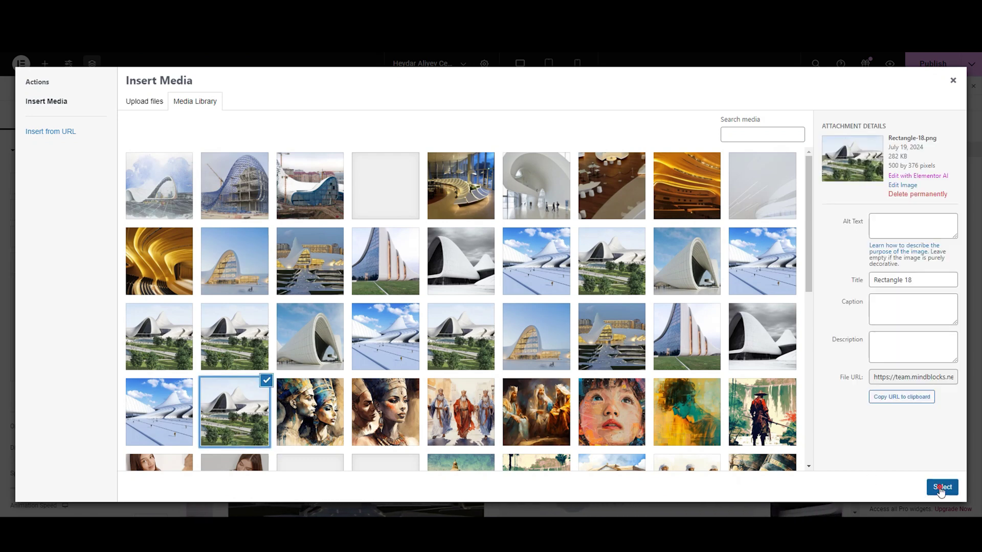
left_click(941, 487)
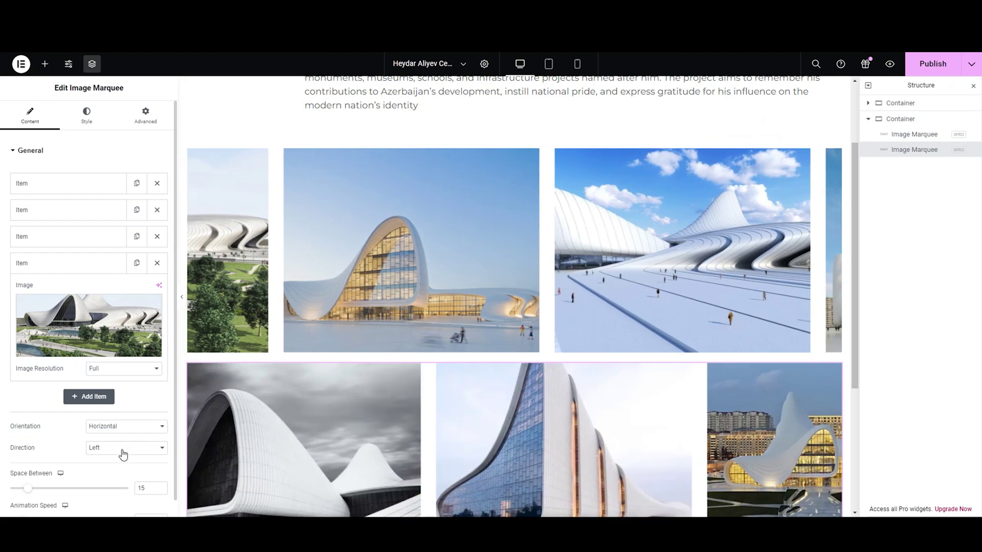
- Set the second marquee's direction to Right and its animation speed to 0.3
left_click(123, 450)
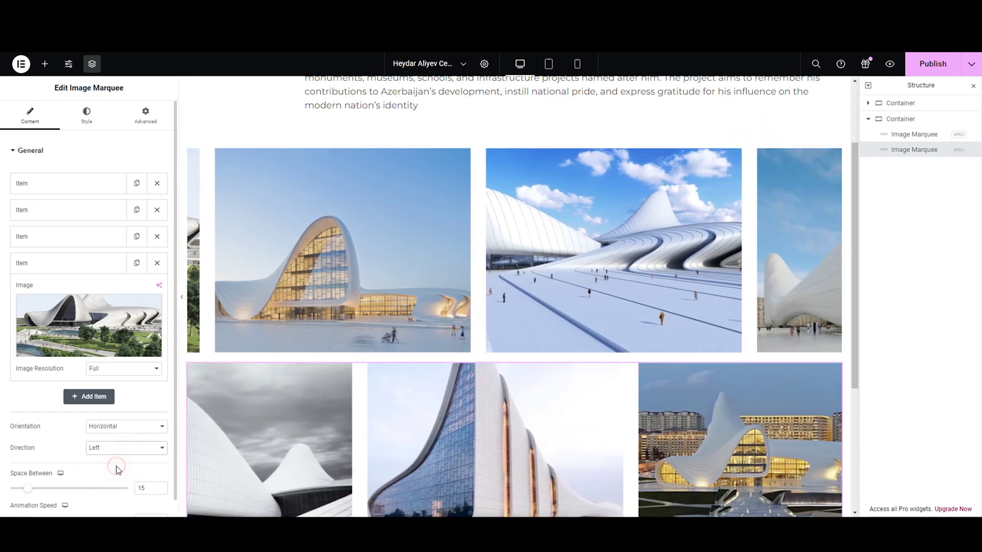
left_click(115, 466)
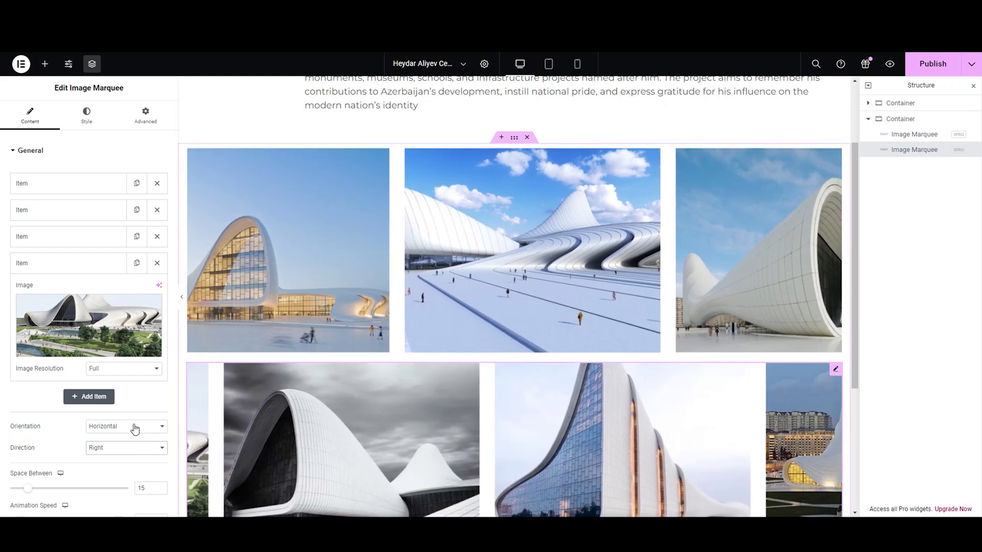
scroll(111, 429, "down", 1)
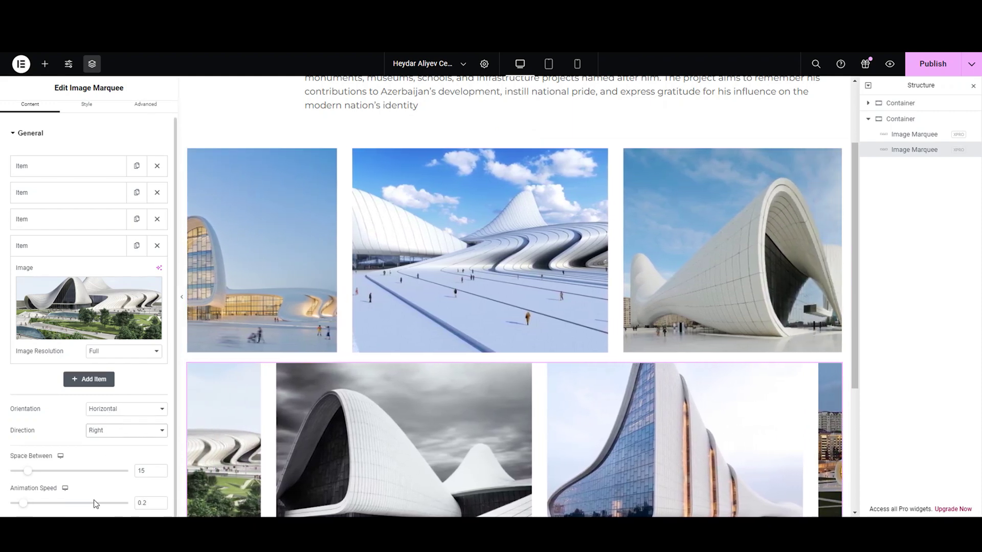
left_click(149, 503)
key("BackSpace")
key("BackSpace")
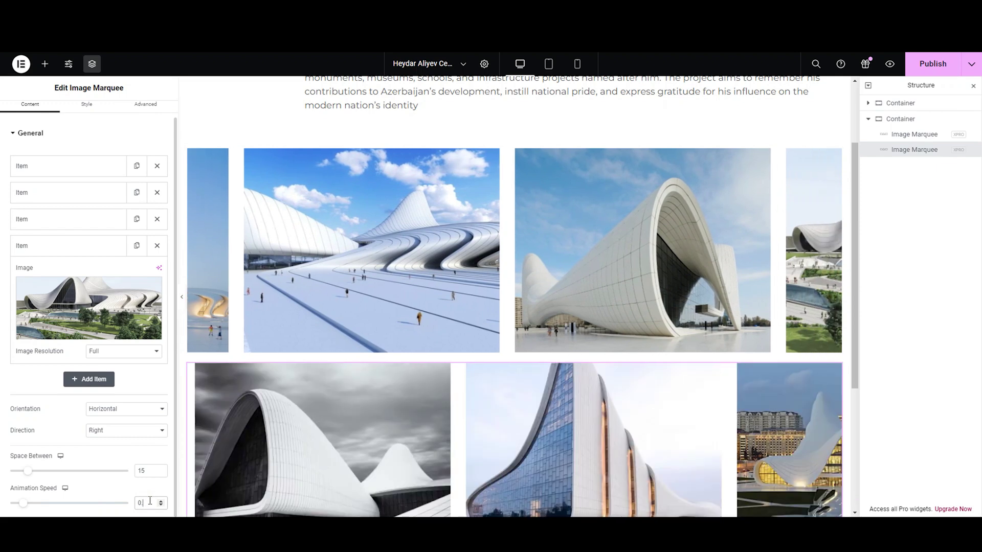
type(".3")
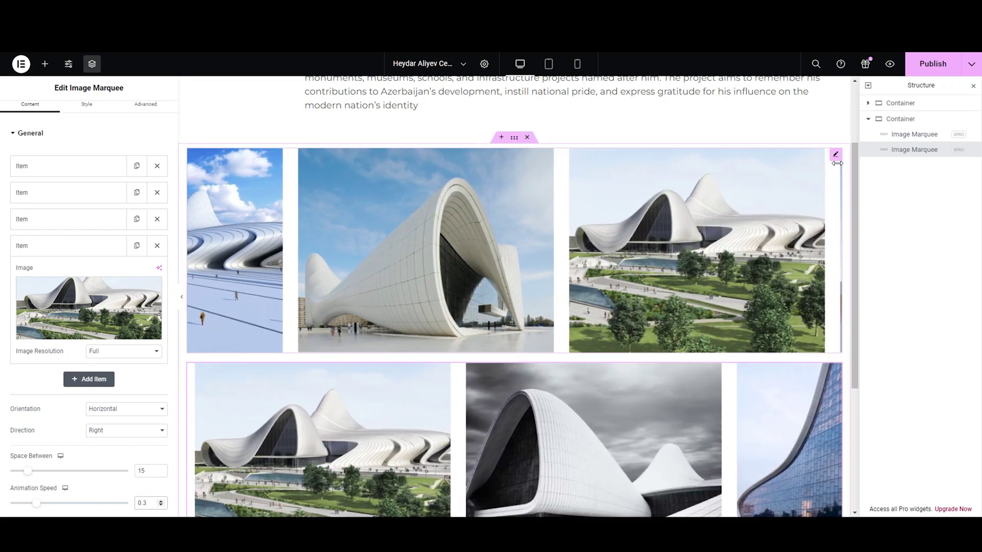
- Open the first marquee for editing and set its animation speed to 0.3
left_click(836, 155)
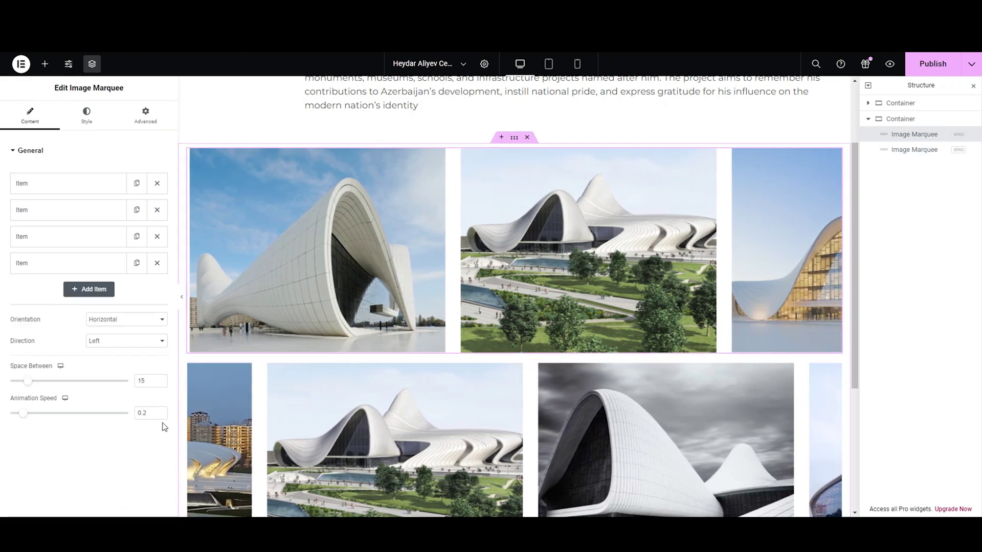
left_click(143, 412)
key("BackSpace")
key("BackSpace")
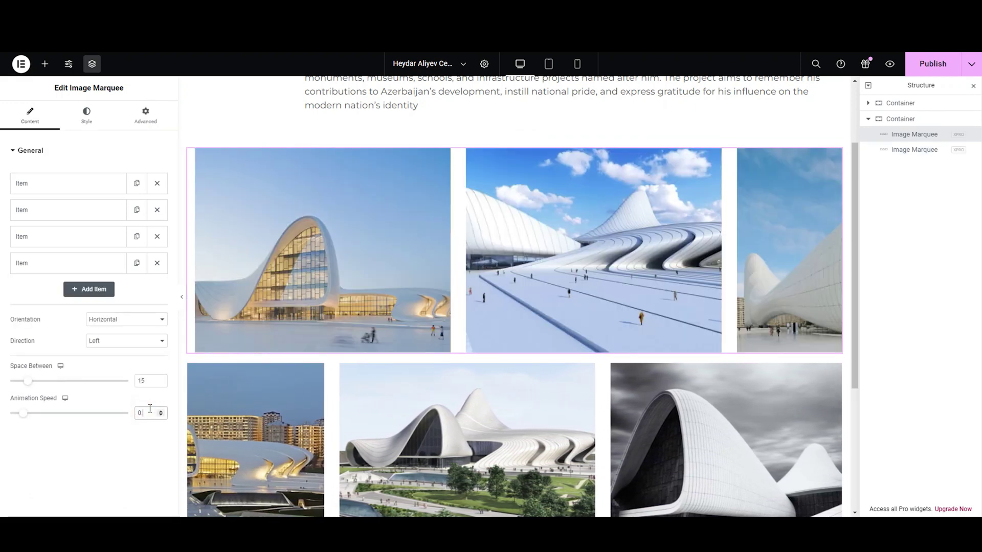
type(".3")
scroll(434, 281, "down", 4)
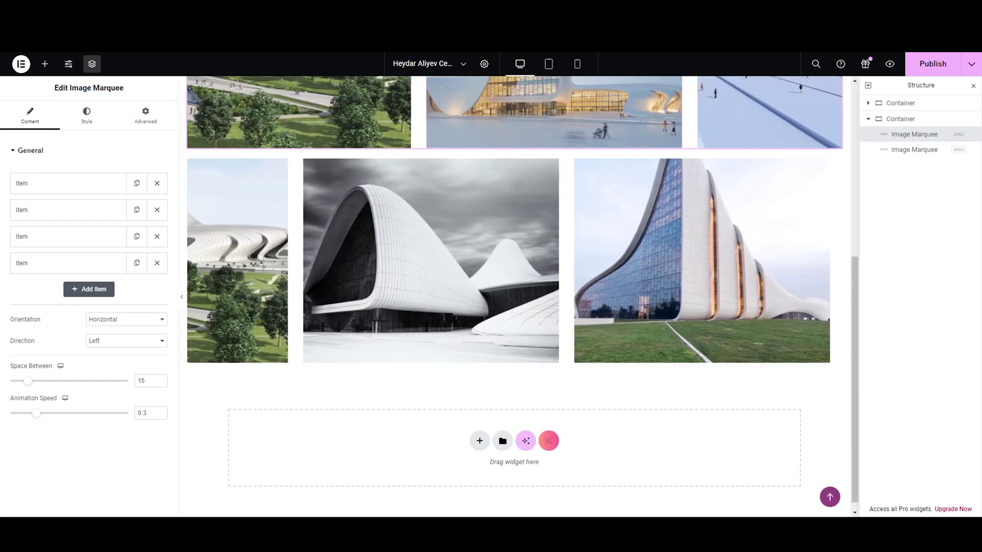
- Expand the containers in the page structure, select the Heydar Aliyev Centre heading, and review the heading section and both marquees
left_click(48, 152)
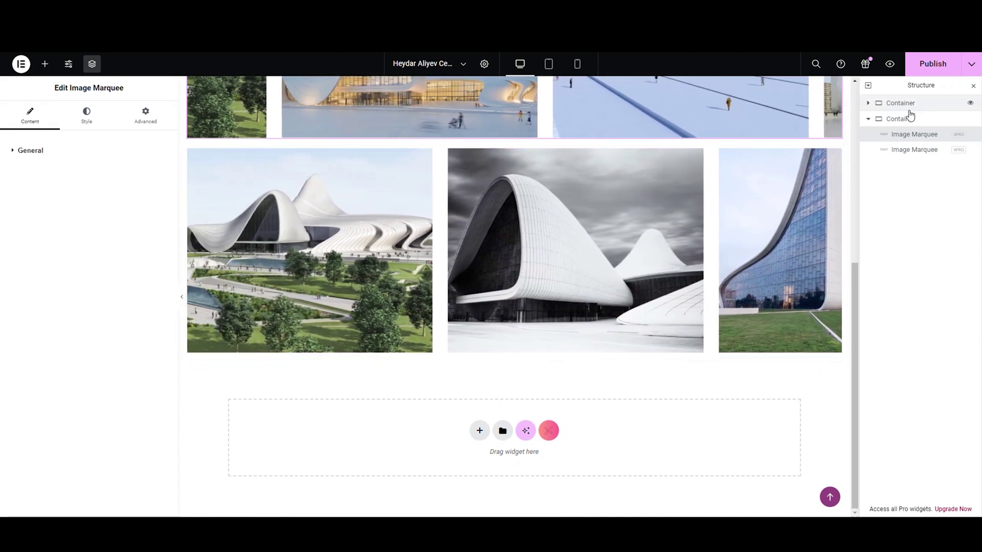
left_click(868, 103)
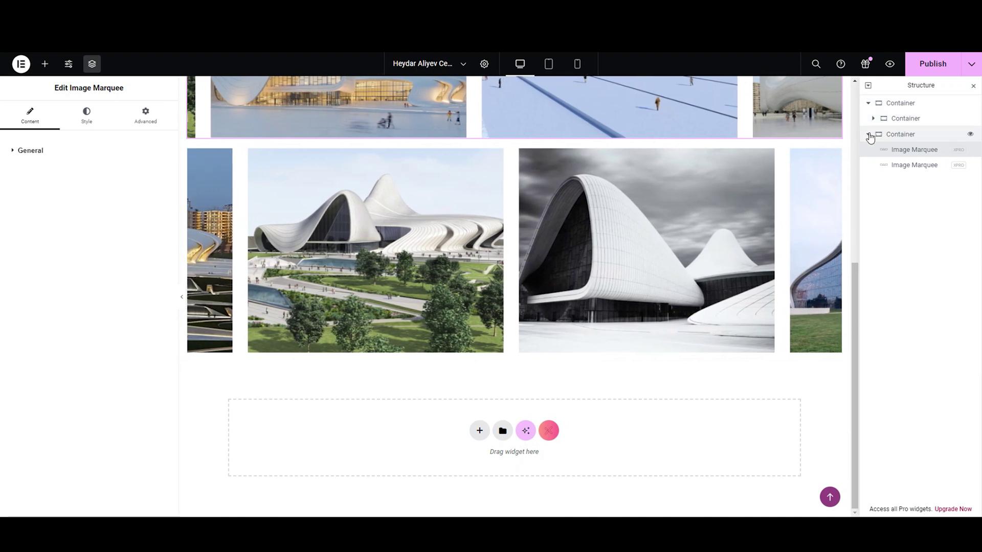
left_click(869, 135)
left_click(873, 119)
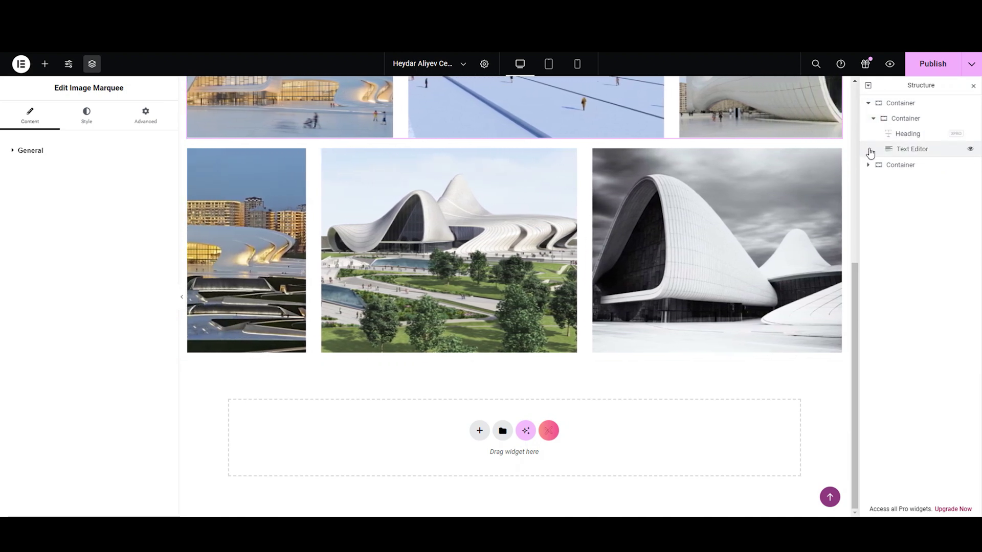
left_click(868, 165)
scroll(553, 257, "up", 3)
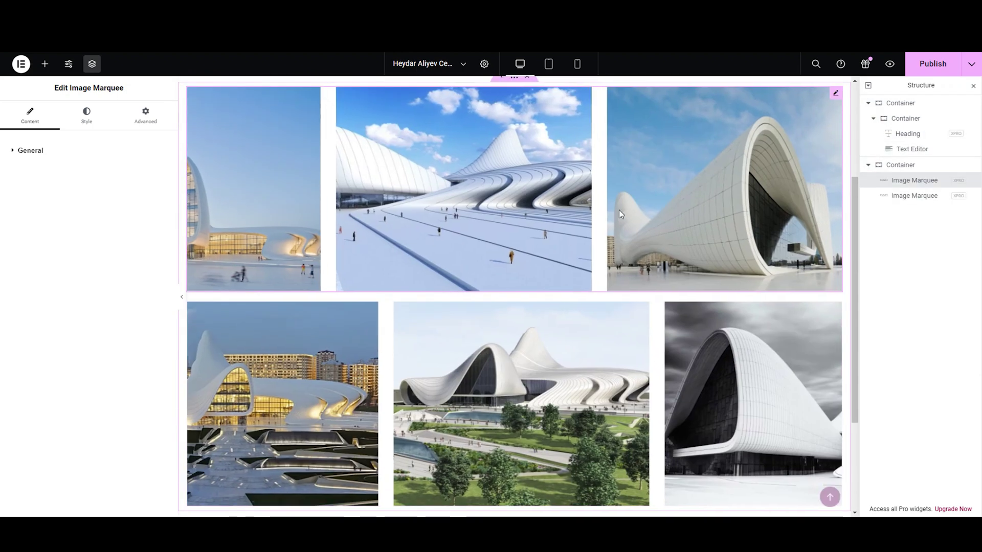
left_click(905, 135)
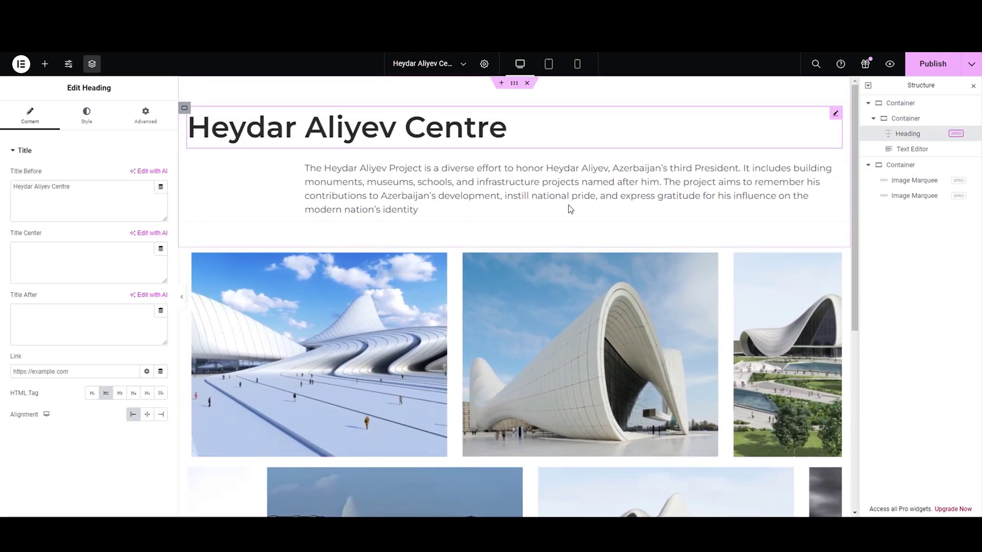
scroll(551, 333, "down", 5)
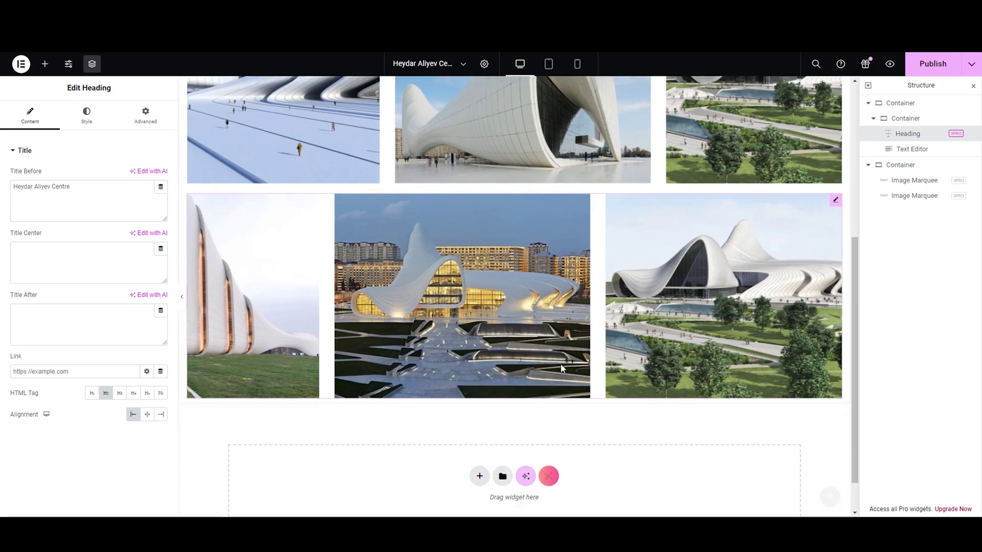
- Add a single-column vertical Flexbox container below the second marquee and close the page structure view
scroll(562, 364, "down", 2)
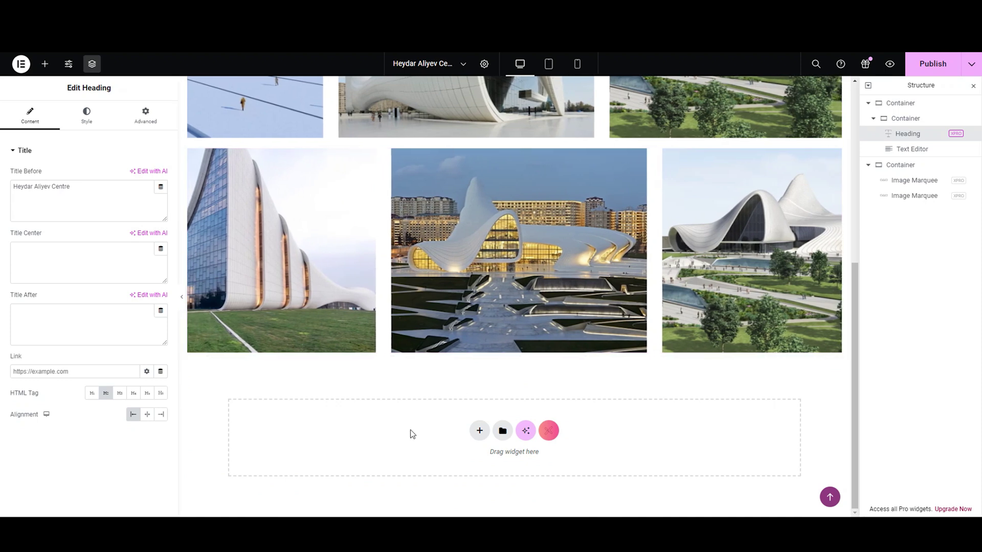
left_click(475, 432)
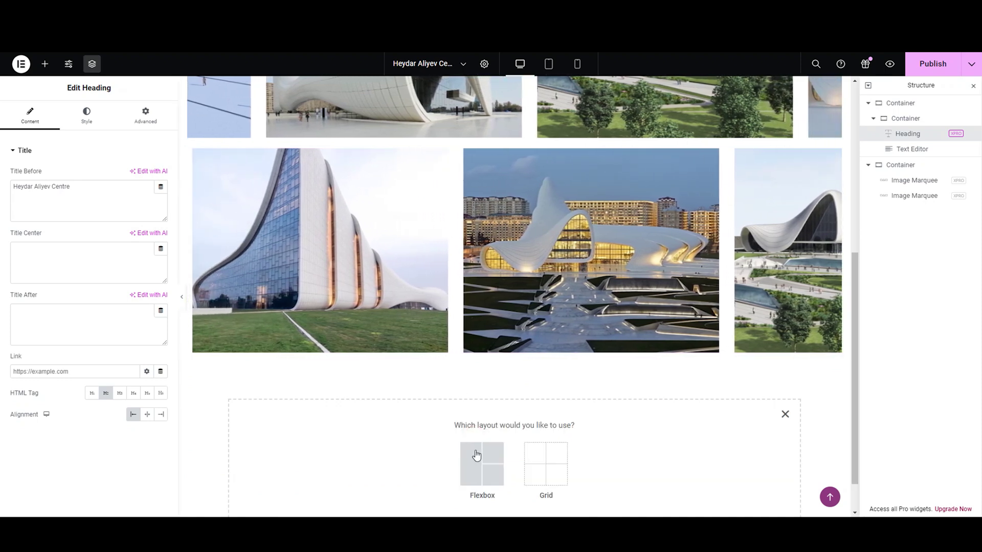
left_click(465, 471)
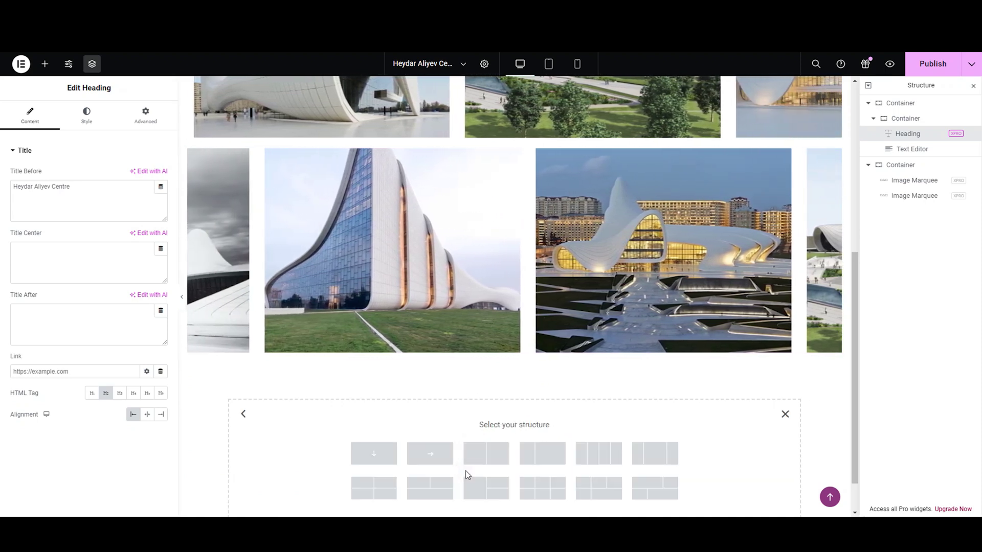
left_click(375, 455)
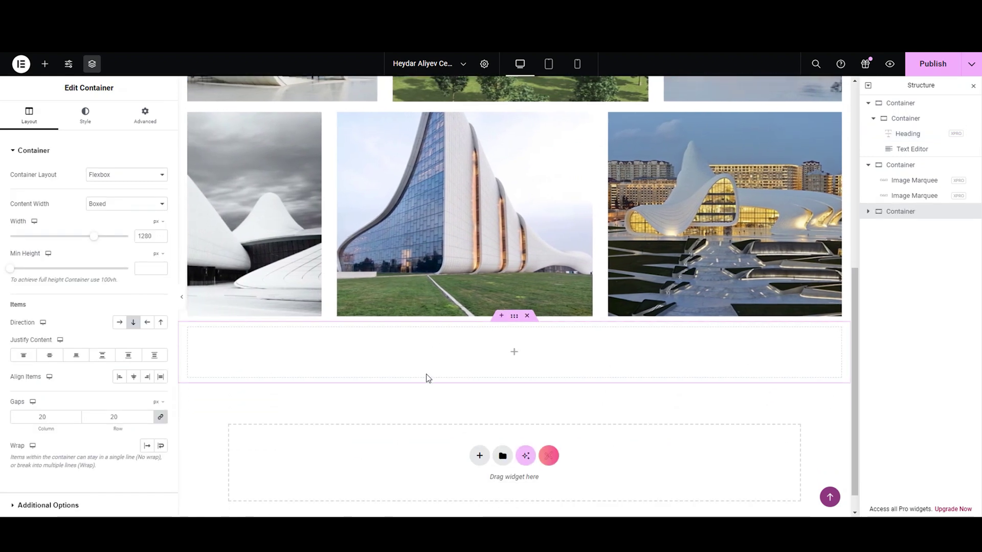
left_click(974, 86)
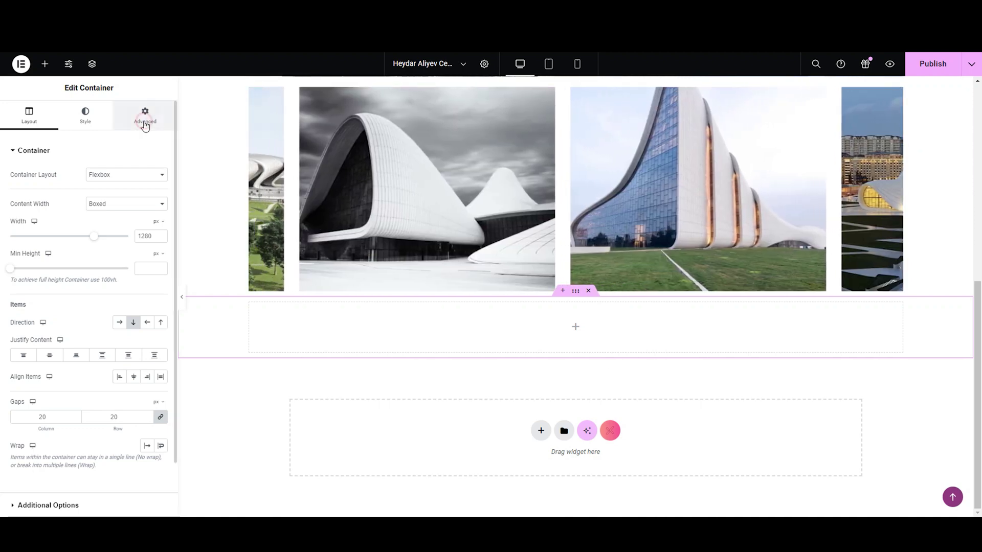
- Unlink the new container's margin values and set its top margin to 20 px
left_click(161, 185)
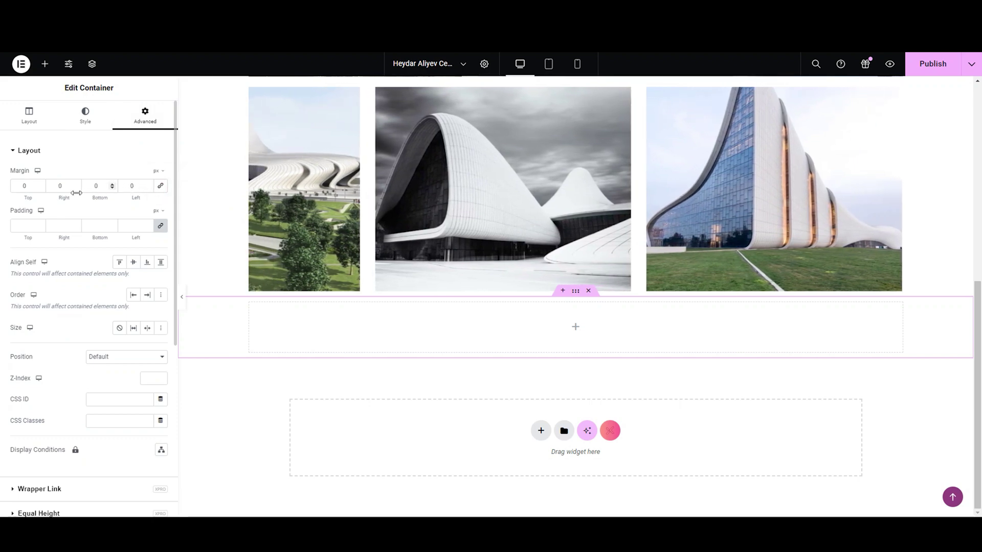
left_click(32, 191)
type("20")
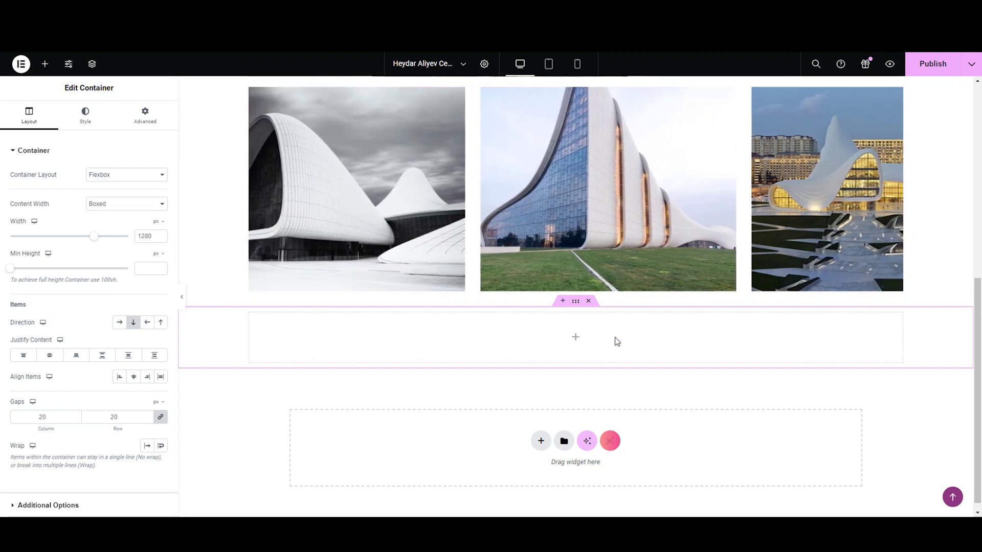
- Nest a container inside the new container, with vertical column direction and centered justified content
left_click(576, 337)
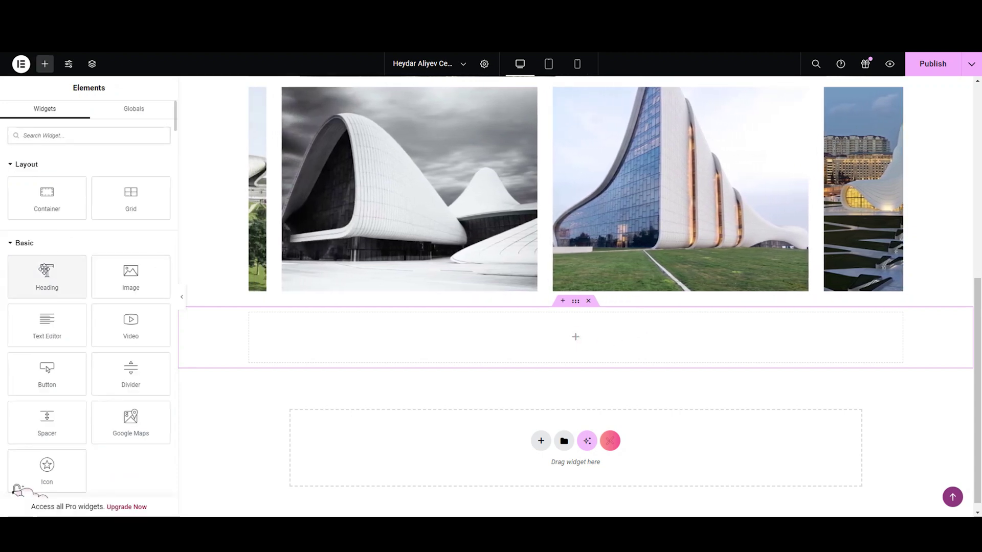
left_click_drag(48, 197, 530, 346)
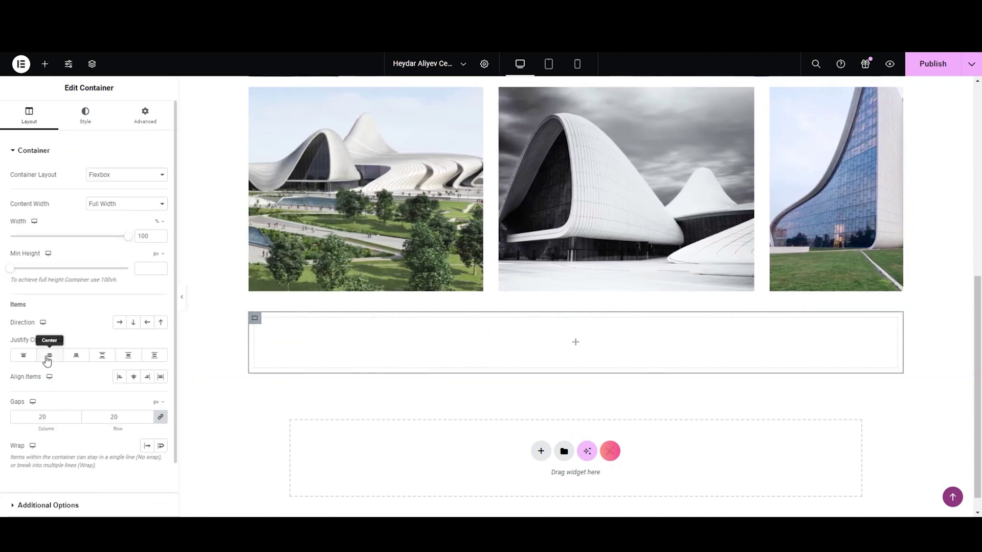
left_click(136, 323)
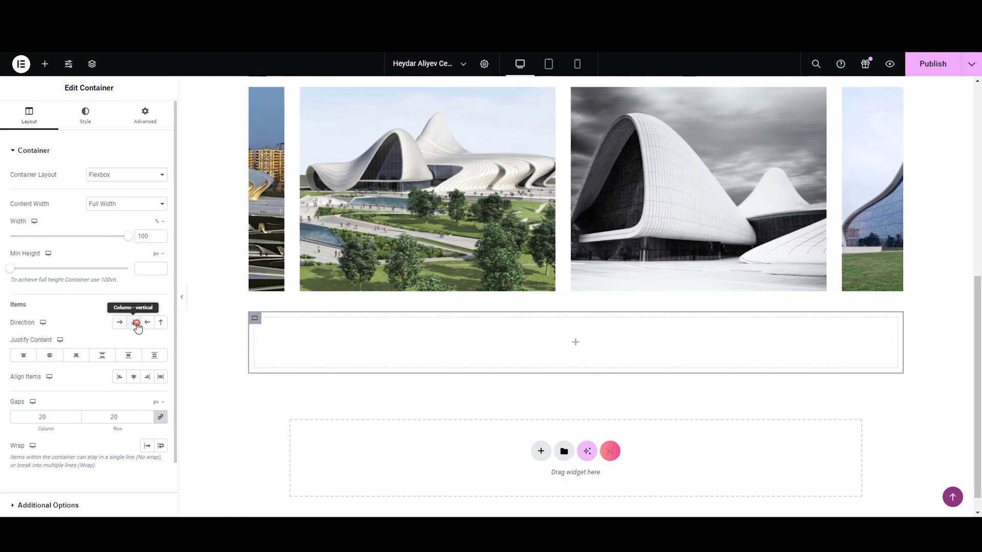
left_click(47, 357)
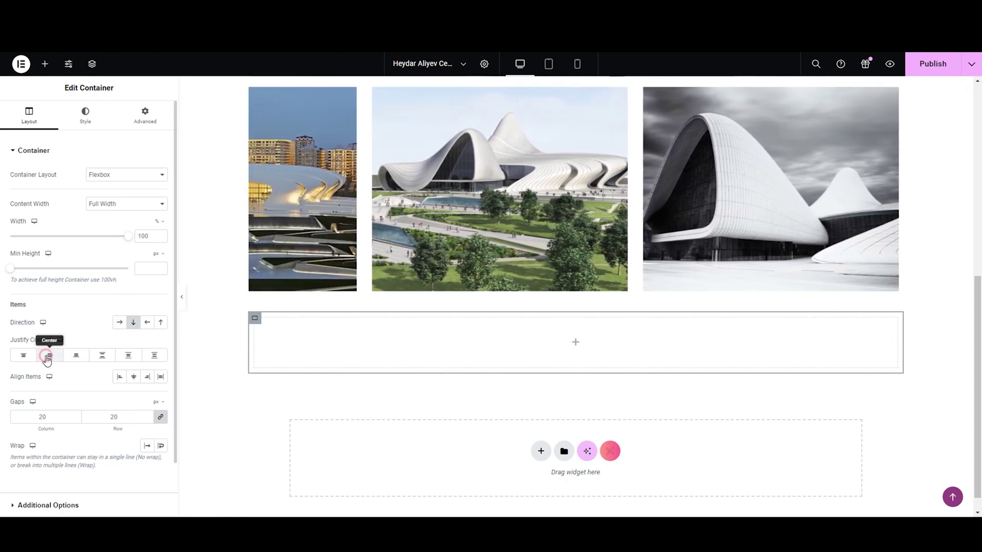
- Duplicate the nested container three times to make four, and select their parent container for editing
right_click(335, 346)
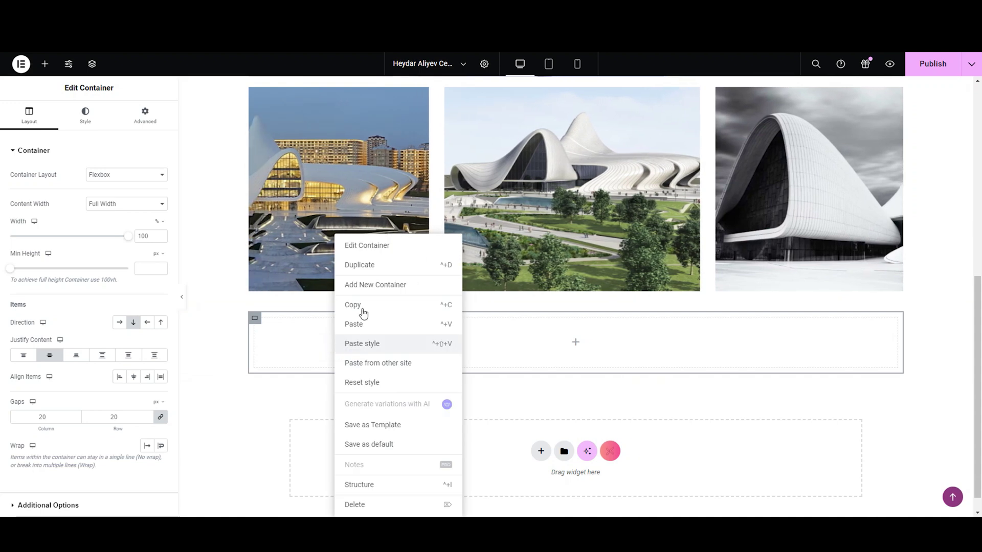
left_click(362, 265)
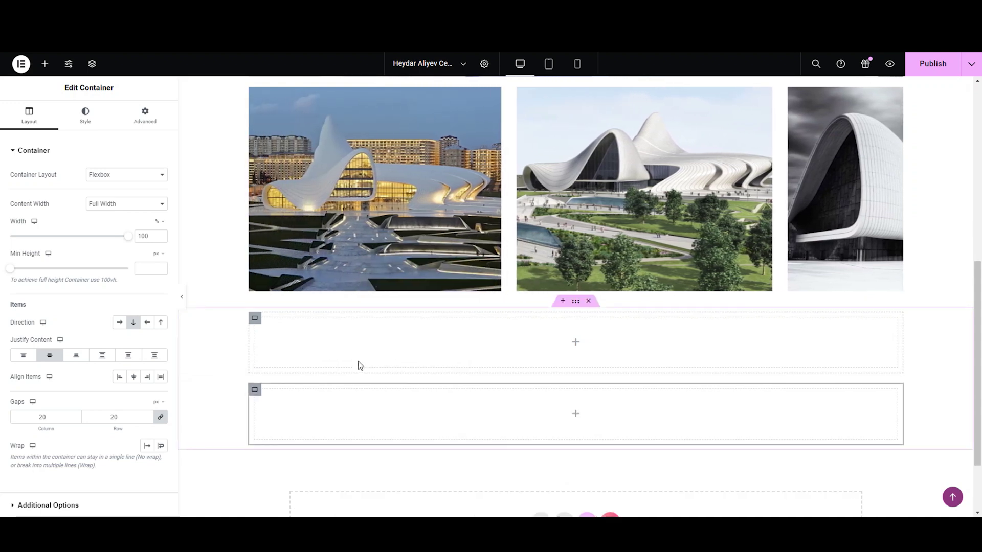
right_click(360, 397)
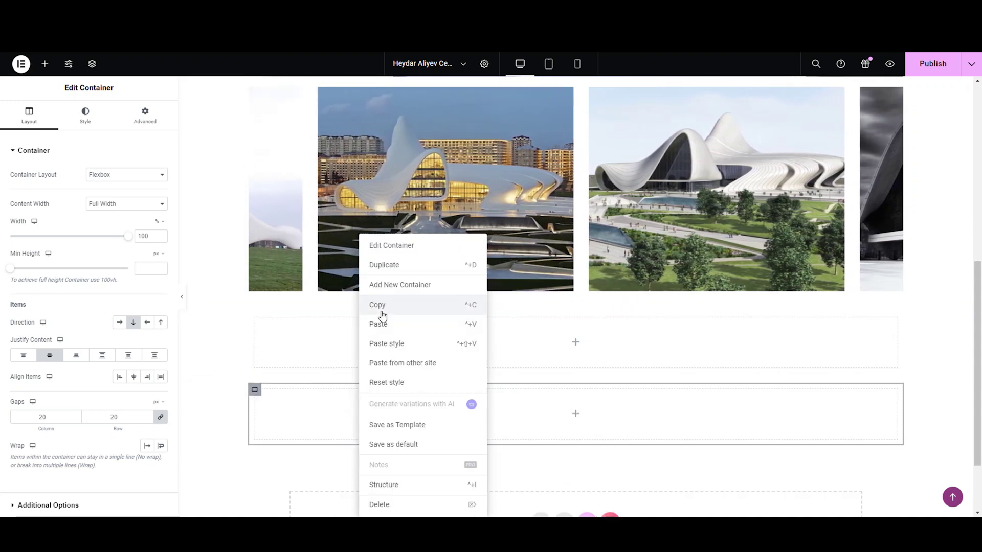
left_click(379, 265)
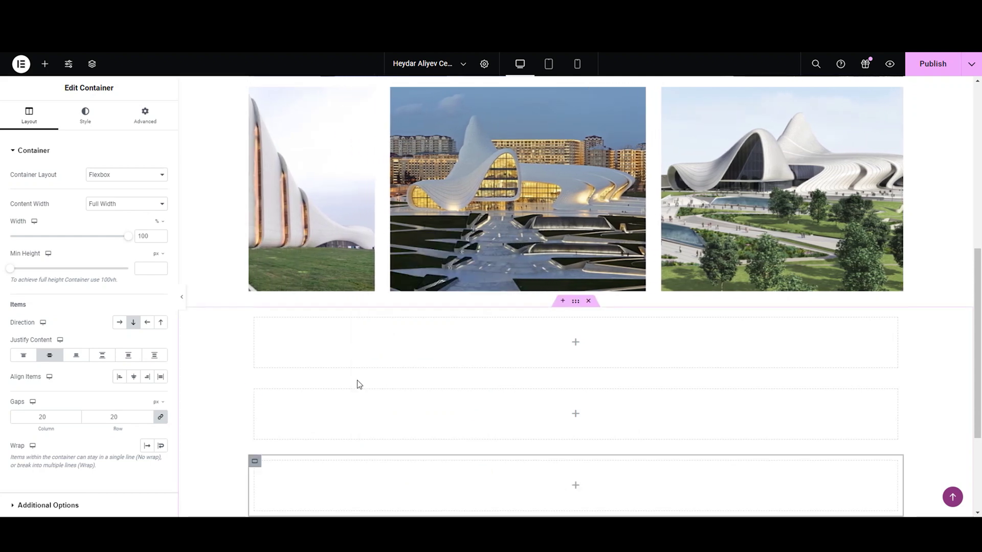
right_click(360, 384)
right_click(312, 351)
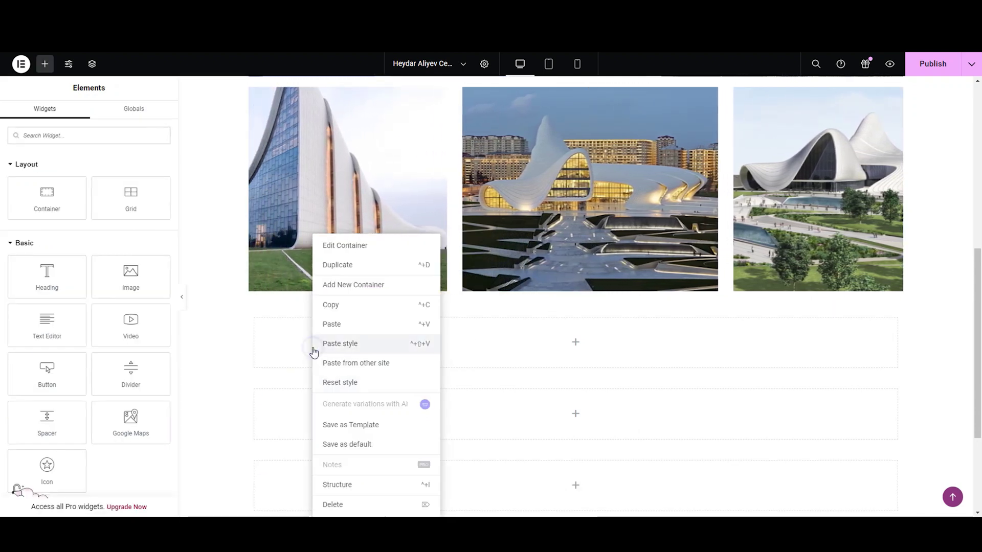
left_click(362, 265)
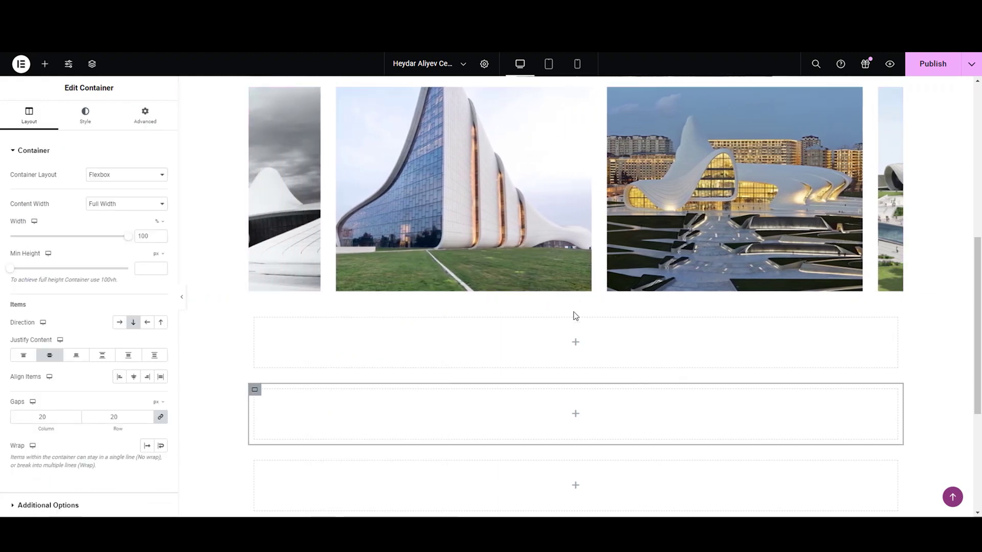
left_click(558, 311)
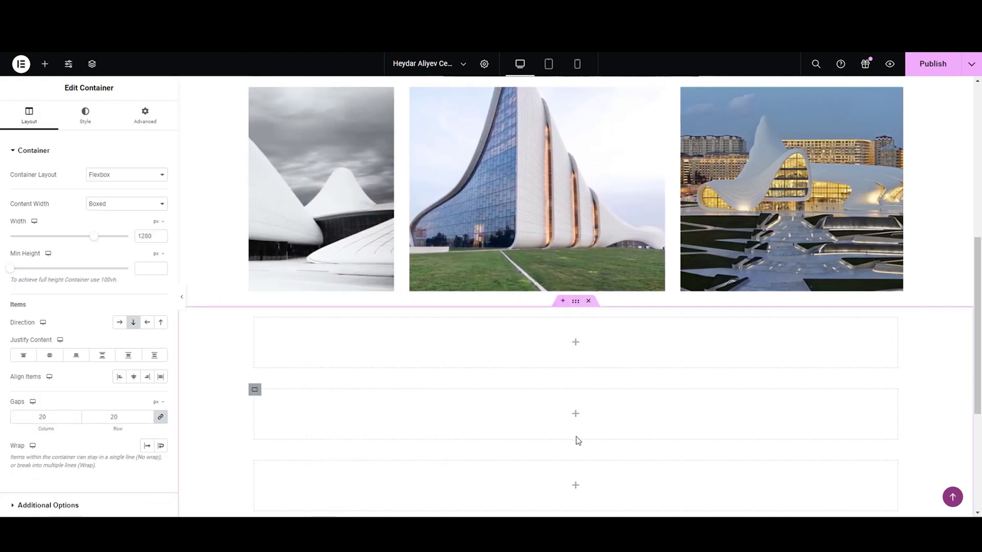
scroll(569, 410, "down", 2)
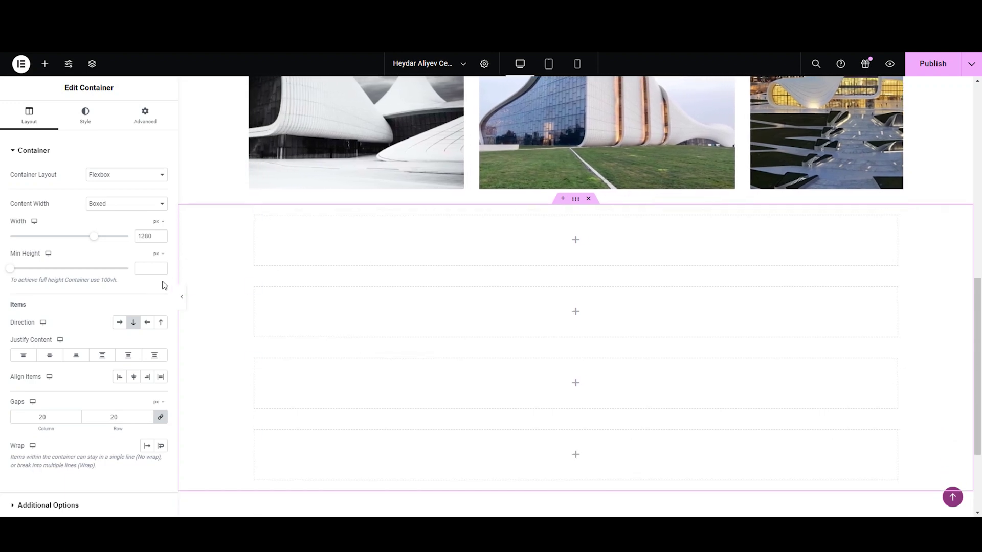
- Arrange the four inner containers in a horizontal row and add the add-on Heading widget to the first one
left_click(125, 322)
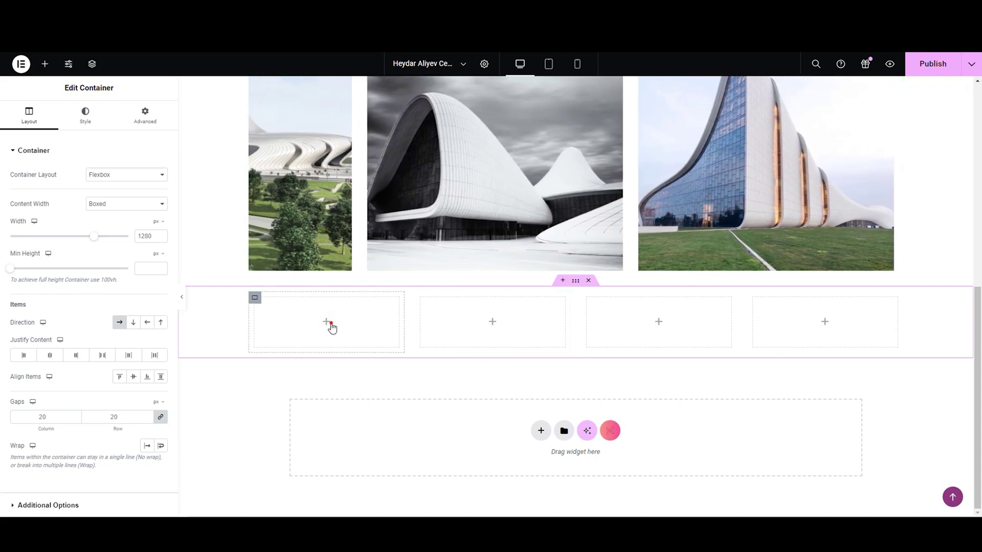
left_click(330, 323)
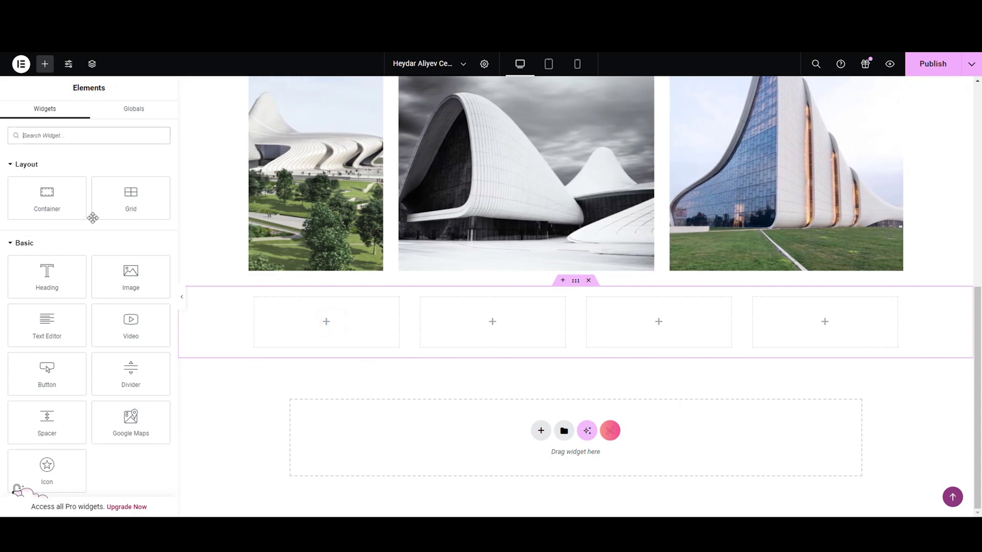
left_click(85, 134)
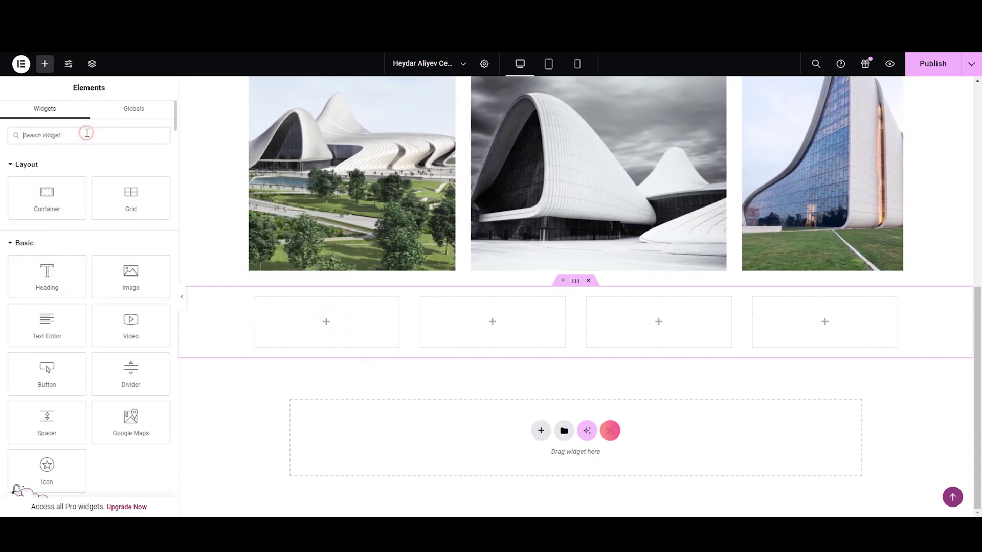
type("heading")
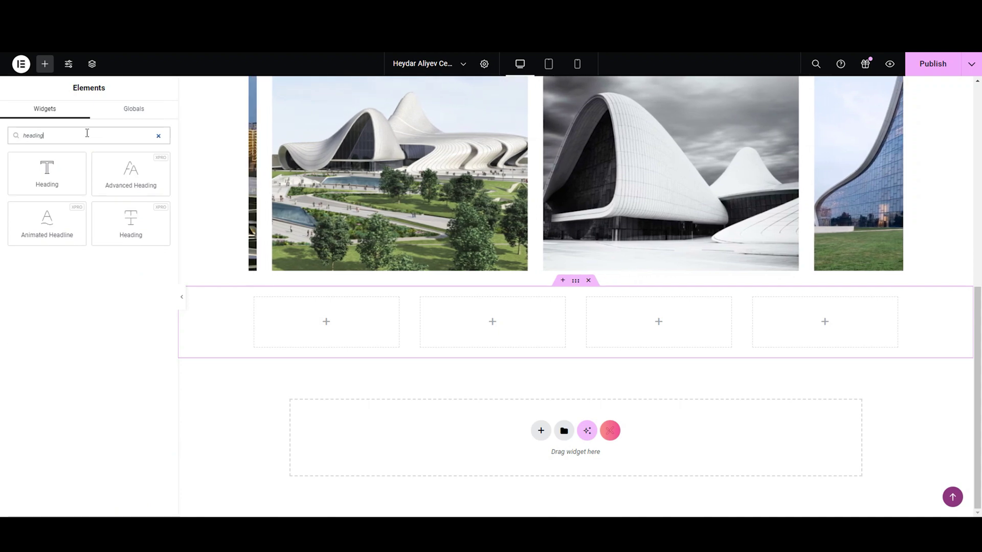
left_click_drag(131, 224, 313, 321)
- Add a Text Editor widget beneath the heading in the first container
left_click(45, 65)
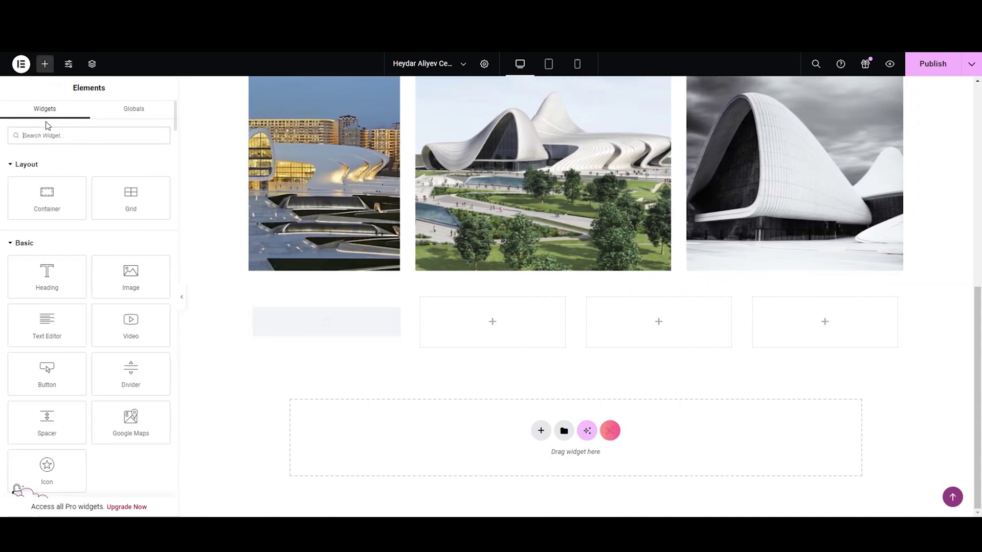
left_click(46, 133)
type("a")
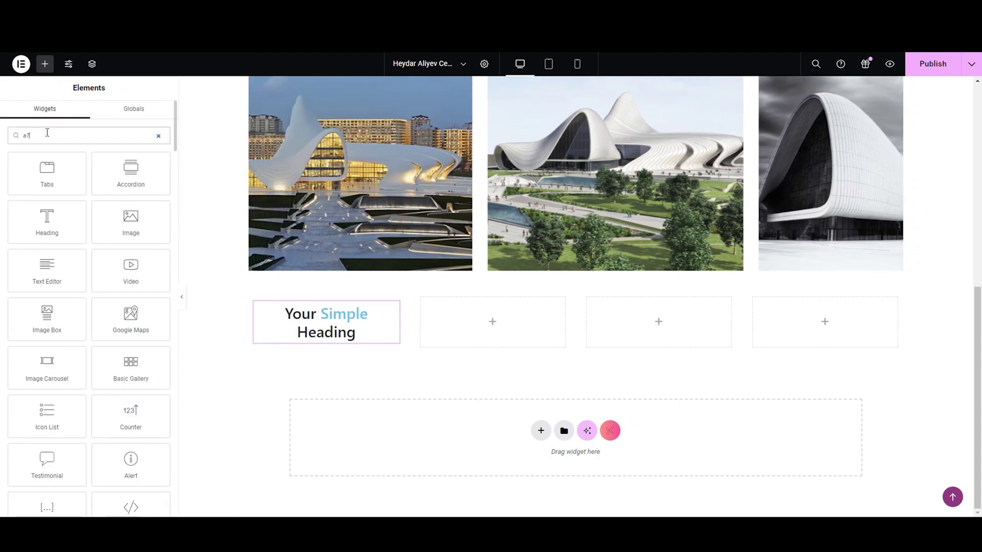
type("Text")
left_click_drag(120, 174, 316, 331)
- Set the Location heading's font family to Montserrat
left_click(317, 285)
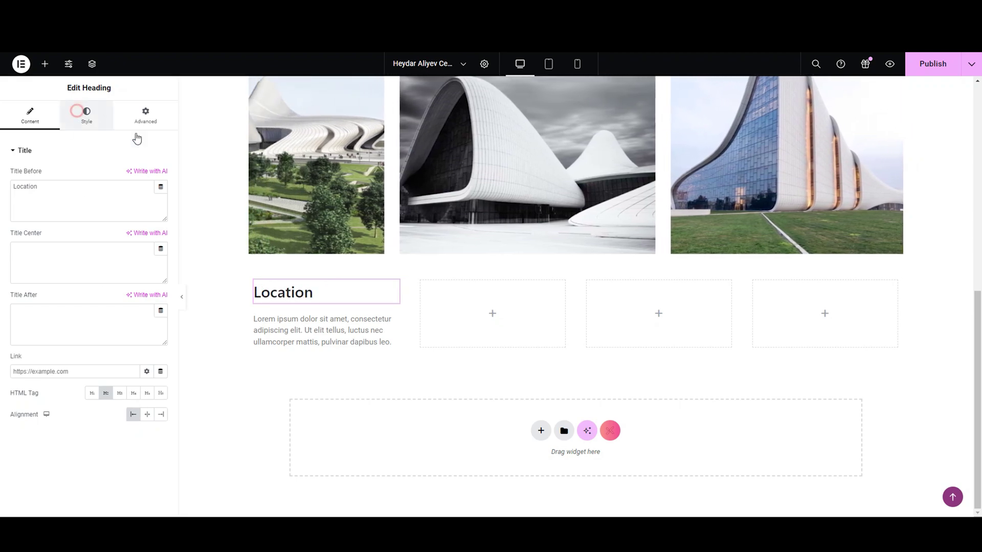
left_click(89, 120)
left_click(161, 176)
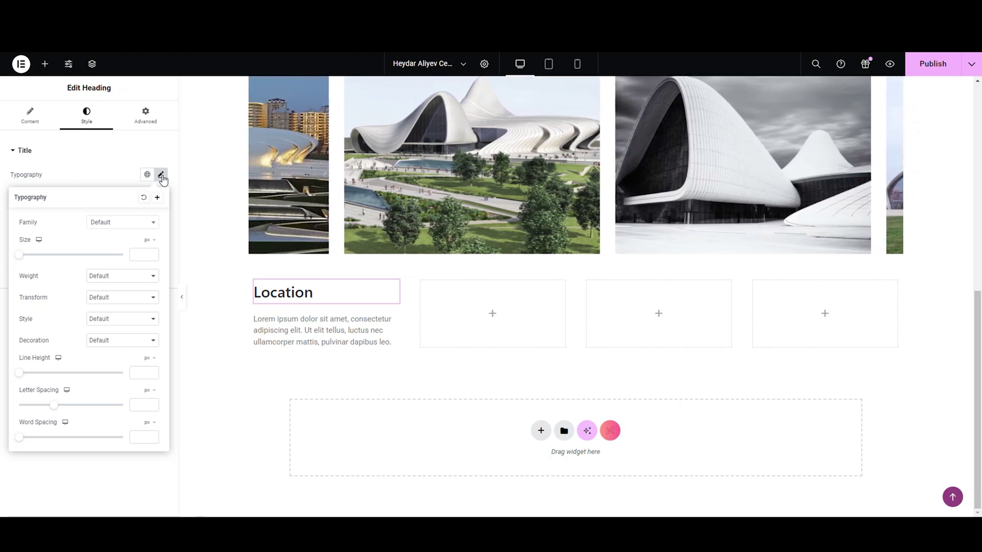
left_click(134, 221)
type("monts")
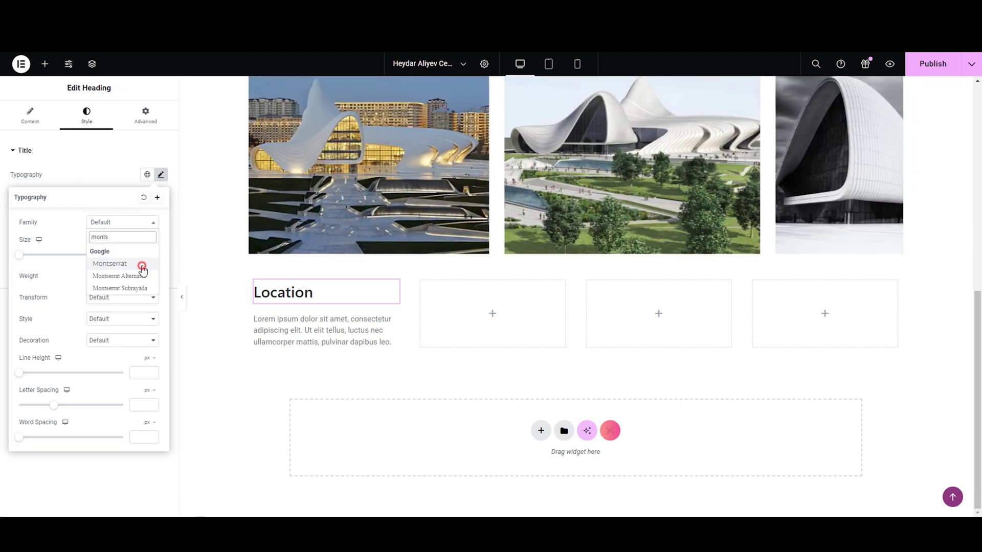
left_click(143, 267)
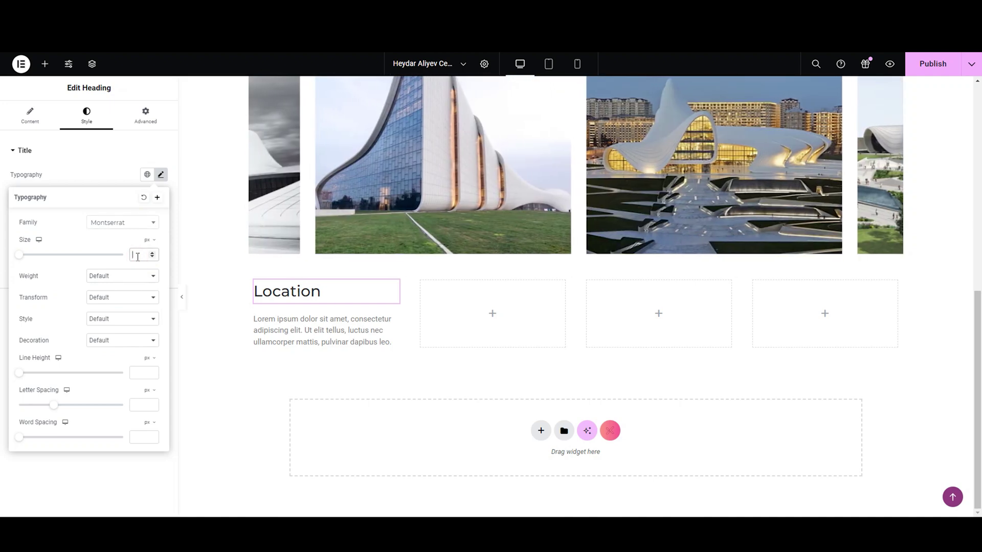
- Give the Location heading a size of 48 px and a weight of 600 (Semi Bold)
left_click(138, 255)
type("48")
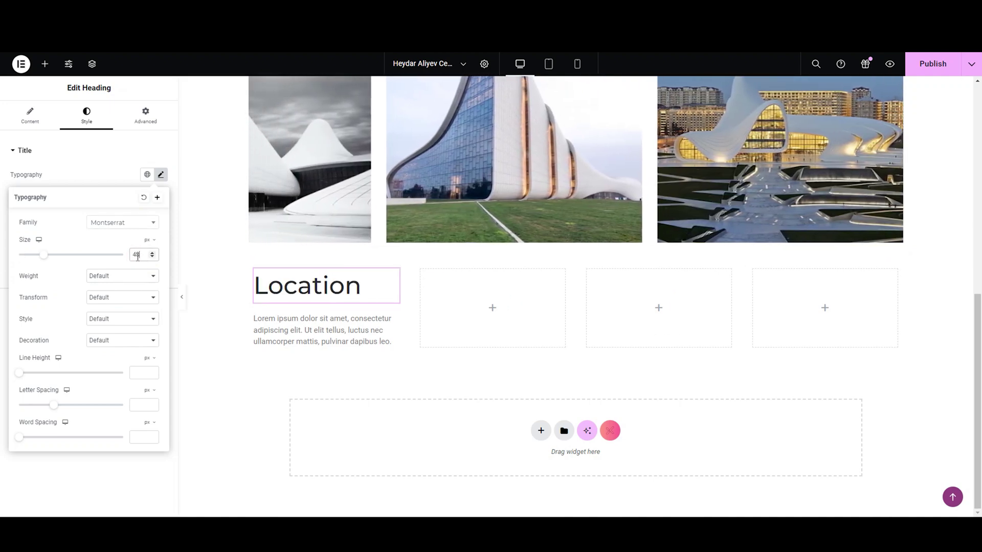
left_click(106, 279)
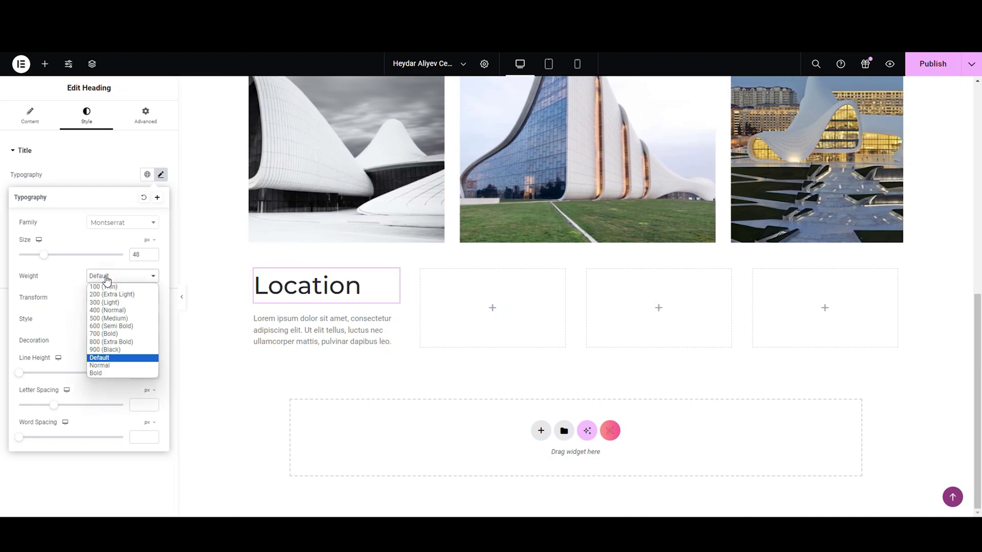
left_click(141, 326)
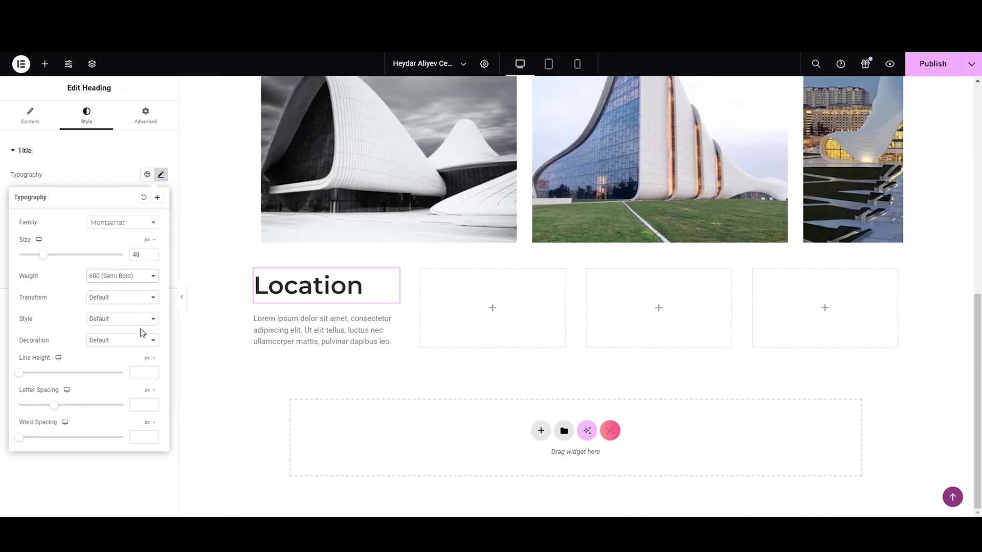
left_click(160, 175)
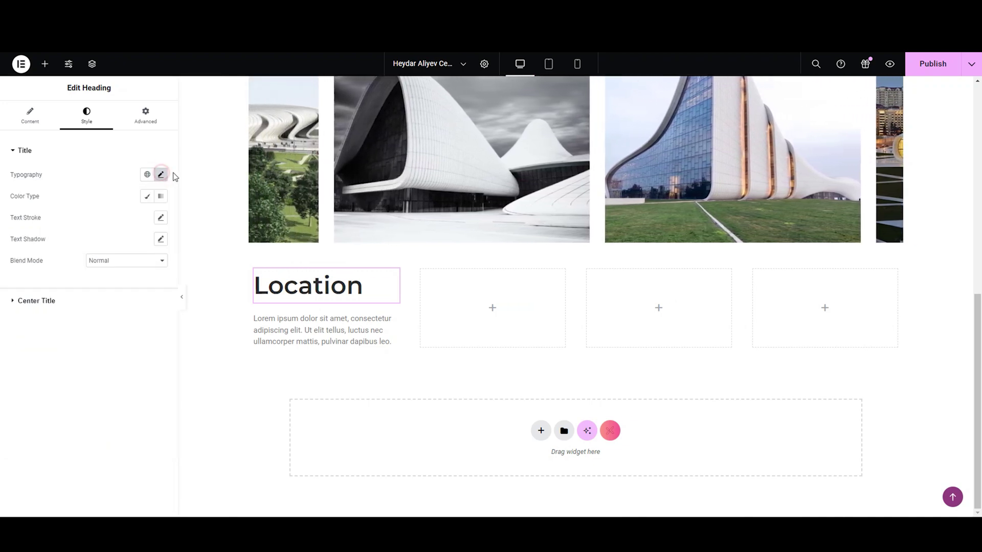
left_click(120, 301)
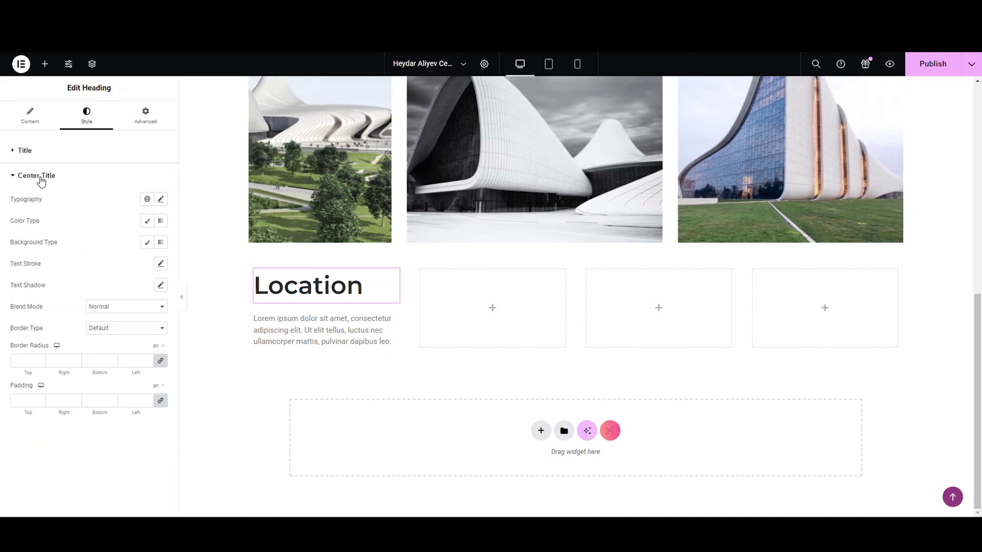
left_click(54, 151)
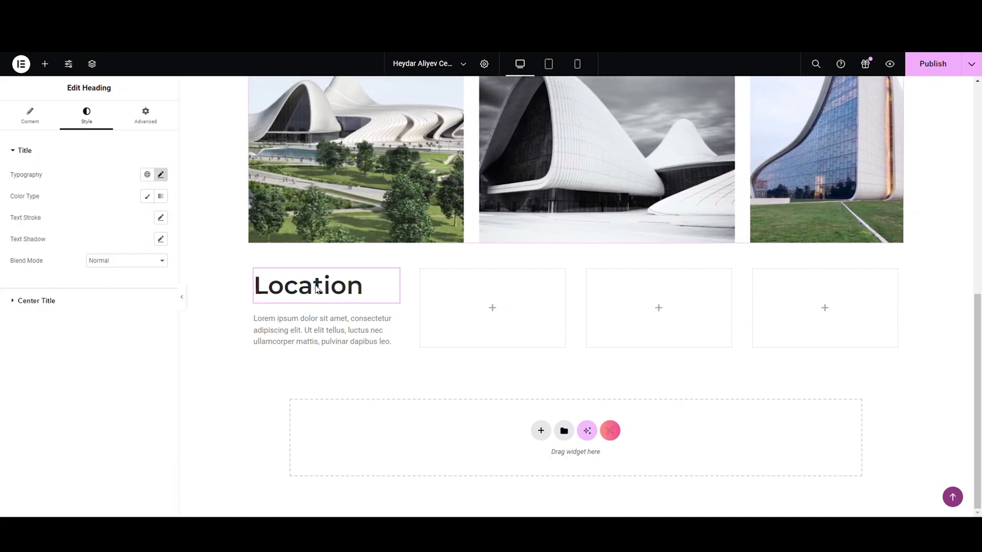
- Replace the placeholder text under the Location heading with "Baku, Azarbaijan"
left_click(393, 319)
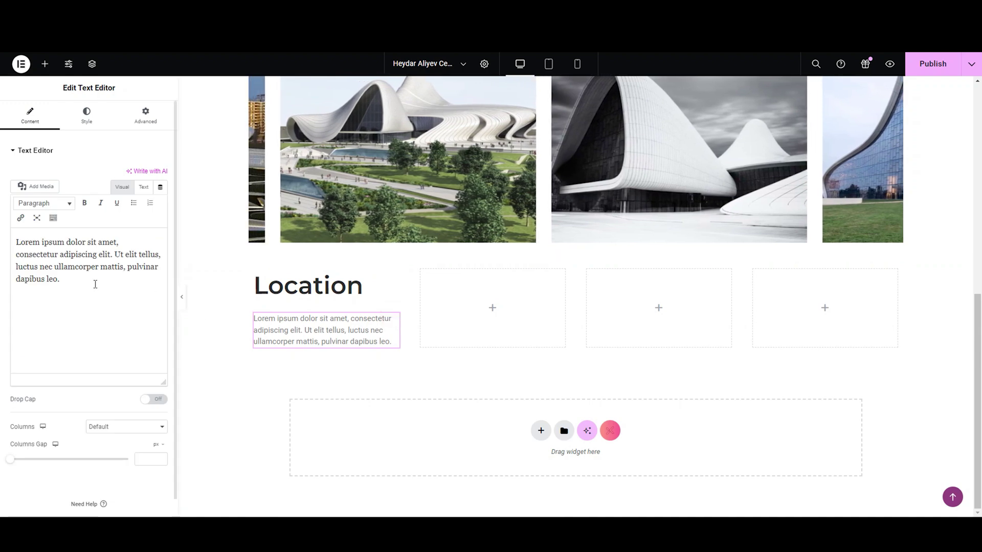
key("ctrl+a")
key("BackSpace")
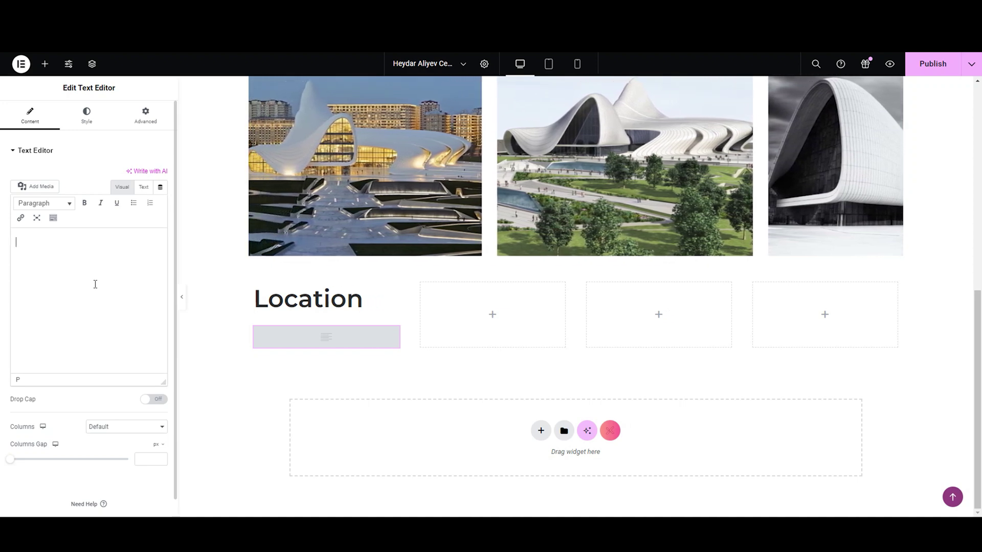
type("Baku, Azarbaijan")
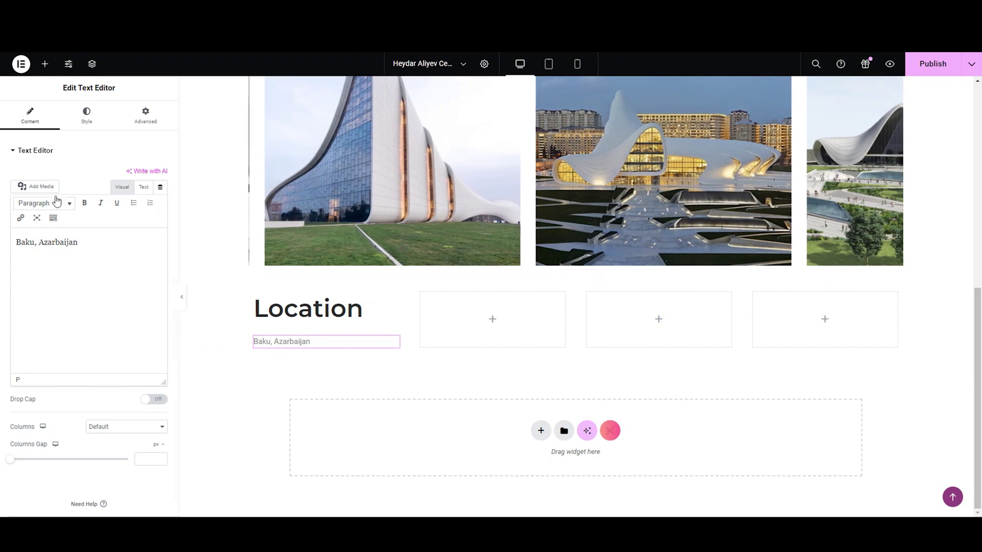
- Set the text colour of the "Baku, Azarbaijan" line to #777777
left_click(47, 151)
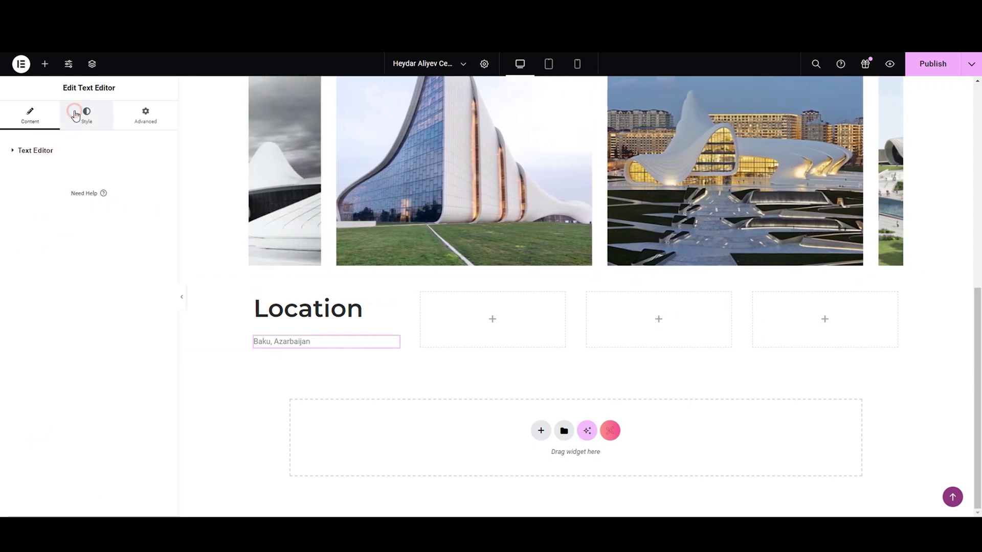
left_click(86, 115)
left_click(162, 198)
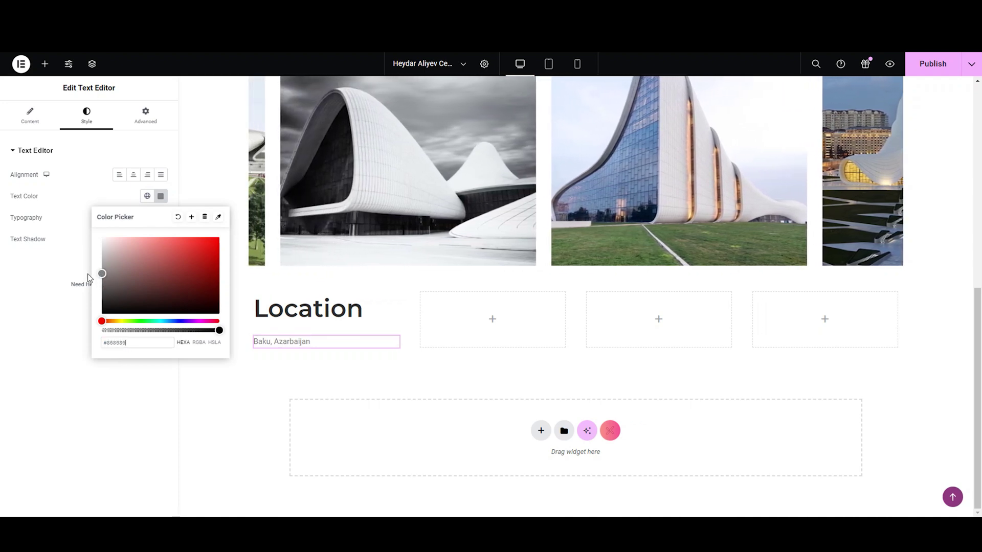
left_click(48, 265)
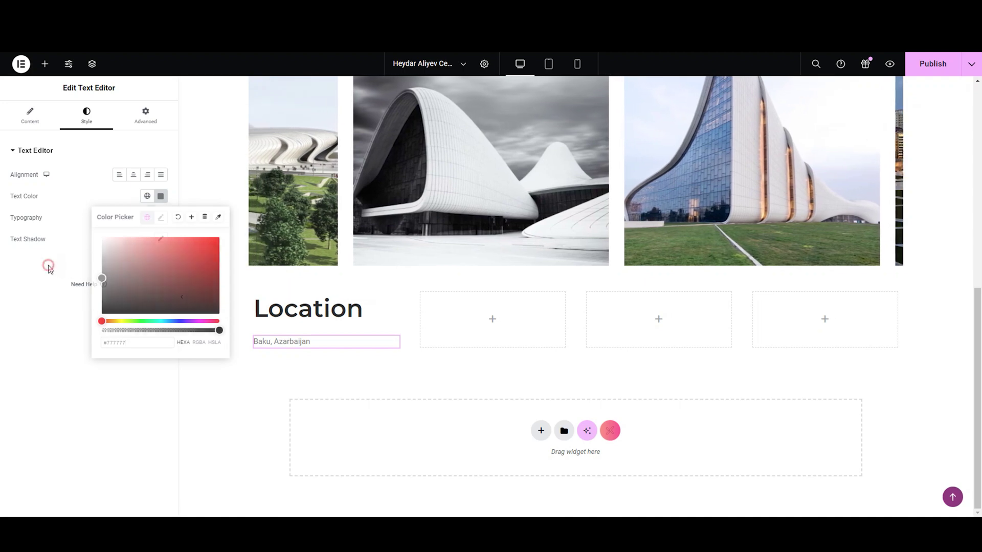
- Change the font family of the "Baku, Azarbaijan" line to Montserrat
left_click(161, 218)
left_click(151, 267)
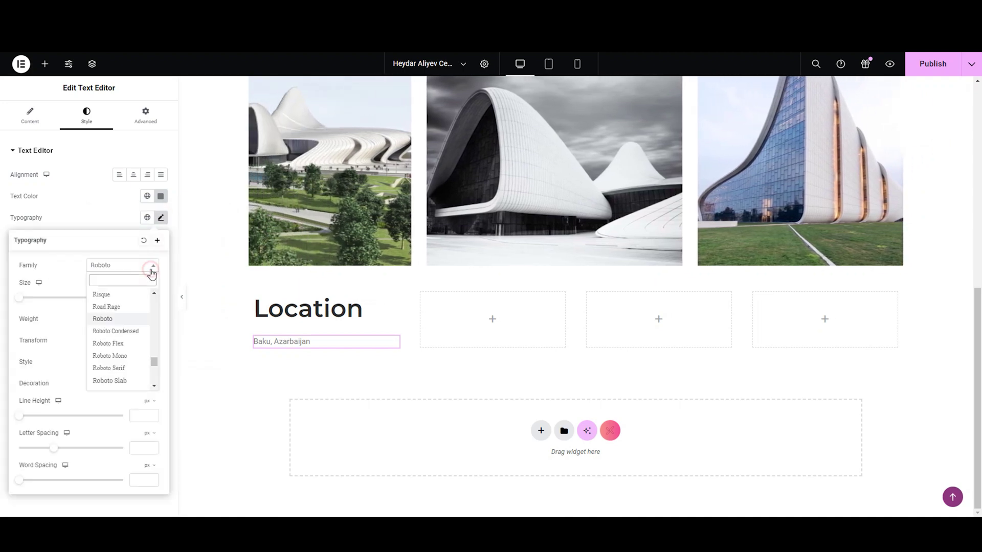
type("mon")
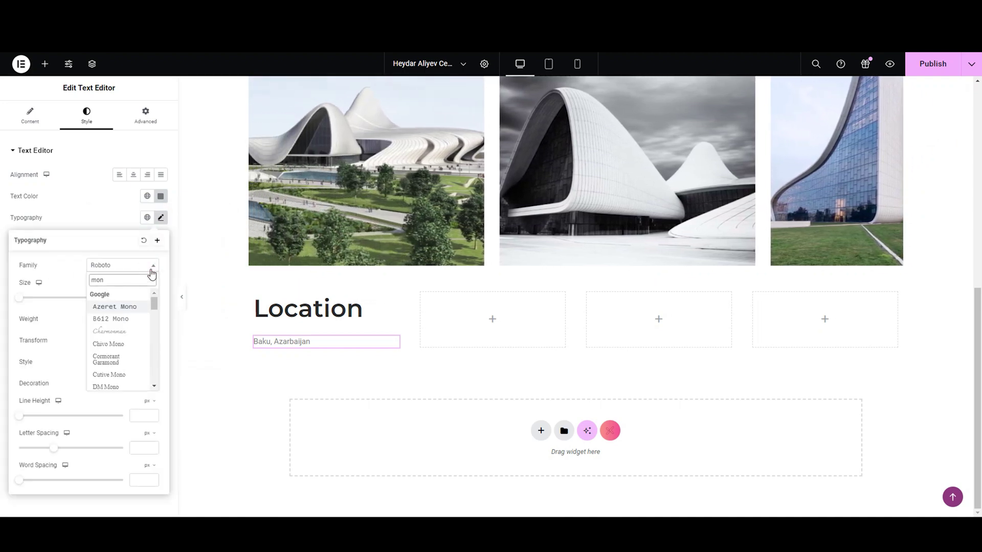
type("to")
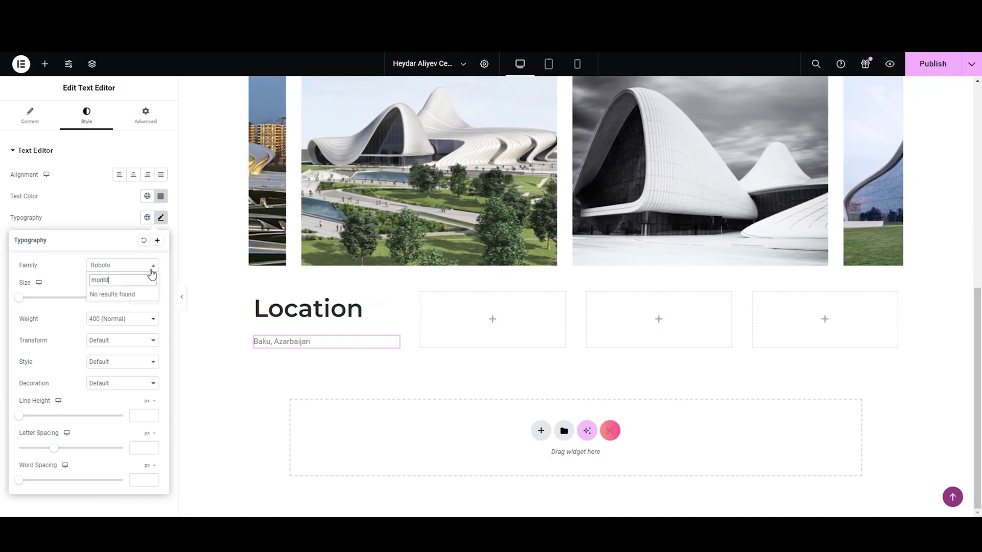
key("BackSpace")
type("s")
left_click(133, 309)
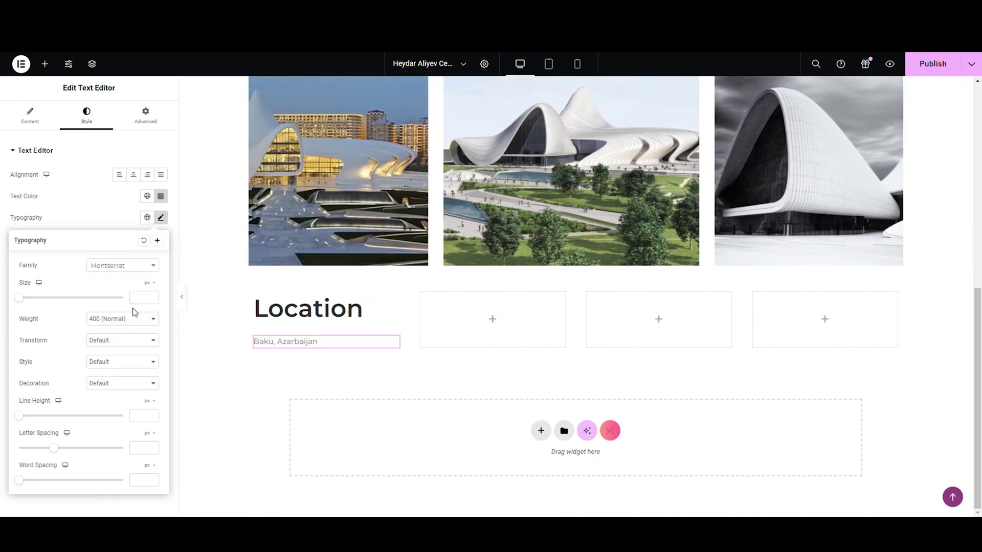
- Choose the 400 (Normal) weight for the "Baku, Azarbaijan" line and enlarge its font size
left_click(132, 318)
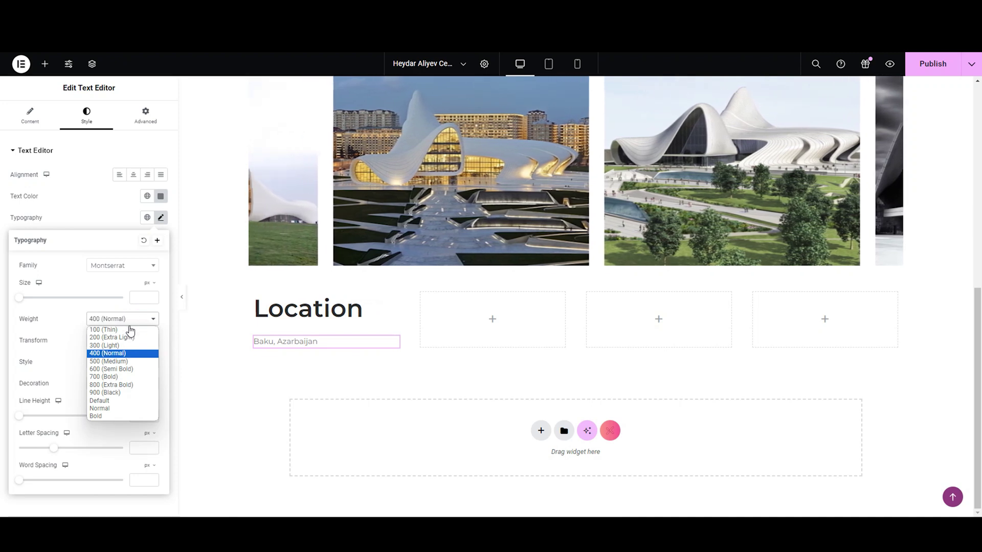
left_click(127, 353)
left_click(139, 298)
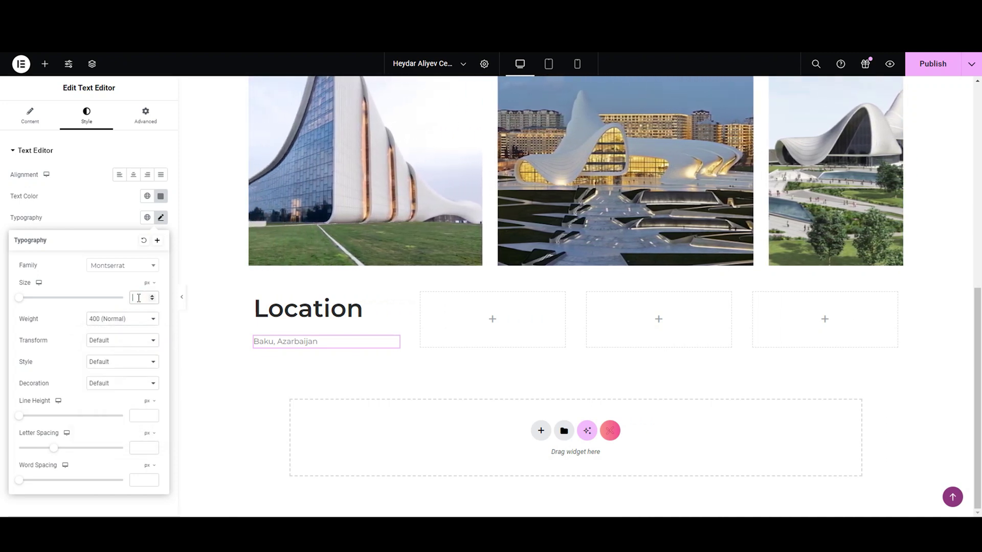
left_click(161, 218)
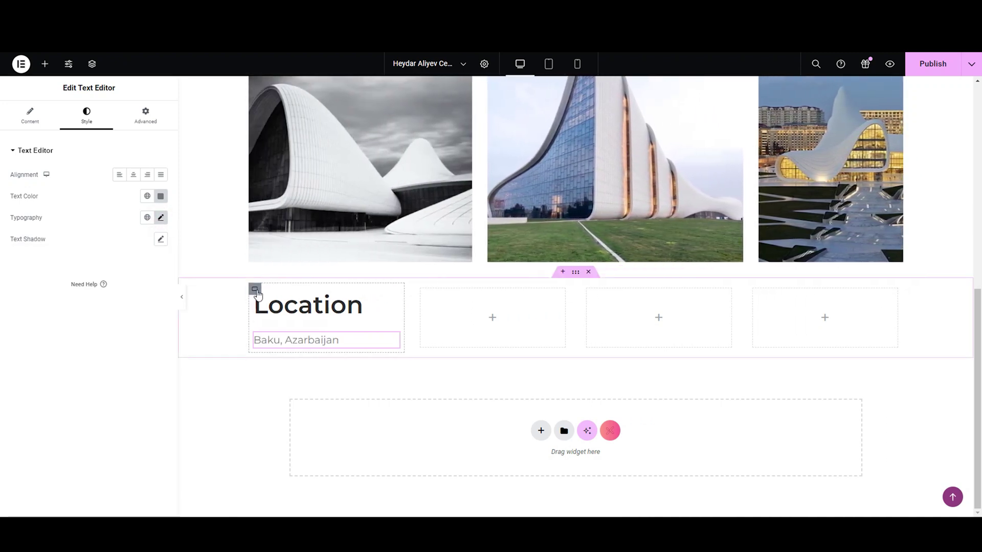
- Add the add-on Heading widget to the second container with a Text Editor widget beneath it
left_click(492, 318)
left_click(60, 134)
type("heading")
left_click_drag(131, 223, 456, 325)
left_click(61, 134)
type("Text")
left_click_drag(131, 176, 476, 353)
- Clear the second heading's centre and after titles and set its before title to "Time Taken"
left_click(486, 319)
double_click(59, 324)
key("BackSpace")
double_click(70, 252)
key("BackSpace")
double_click(87, 200)
key("BackSpace")
type("Time Taken")
- Set the Time Taken heading's font family to Montserrat
left_click(87, 115)
left_click(160, 175)
left_click(147, 224)
type("montserr")
left_click(109, 264)
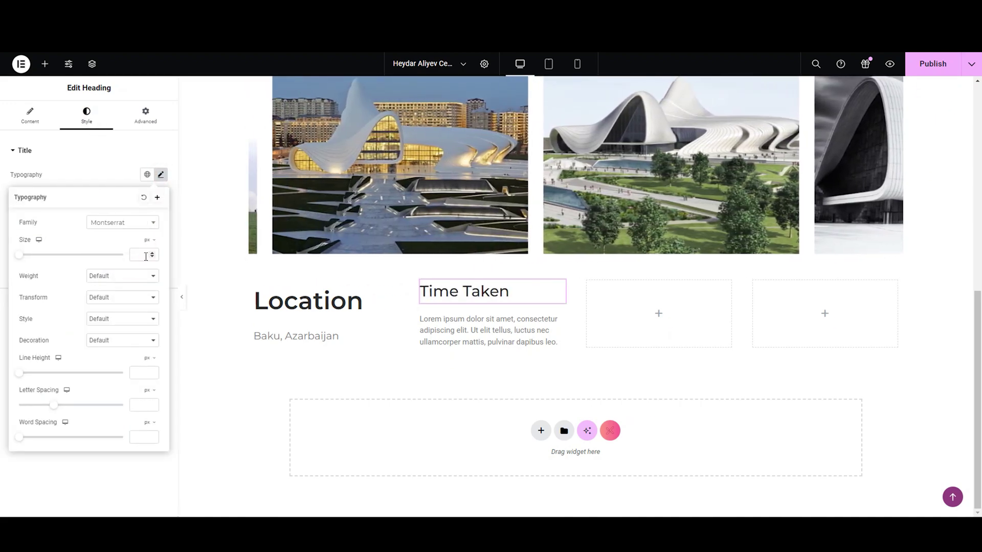
- Give the Time Taken heading a size of 48 px and a weight of 600 (Semi Bold)
left_click(140, 254)
type("40")
key("BackSpace")
type("8")
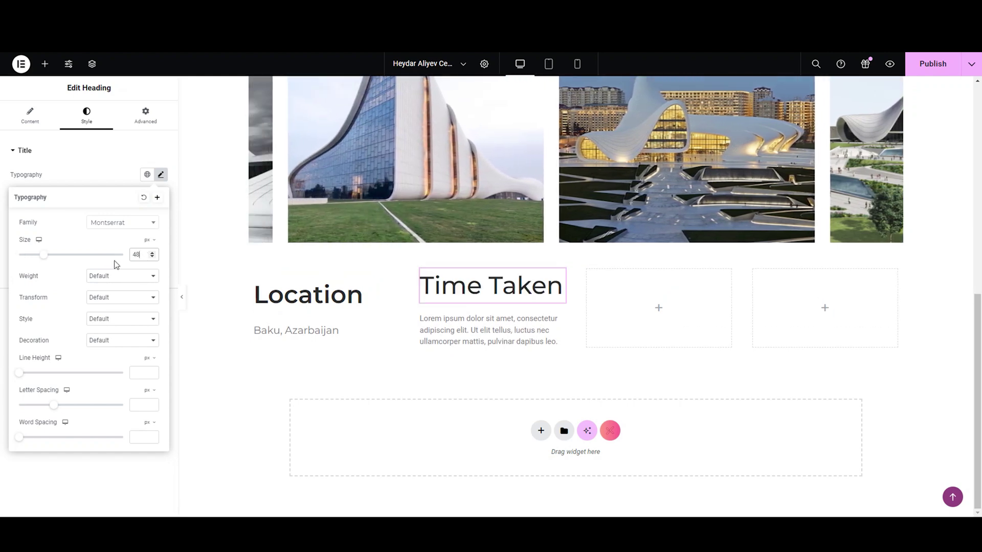
left_click(123, 275)
left_click(114, 324)
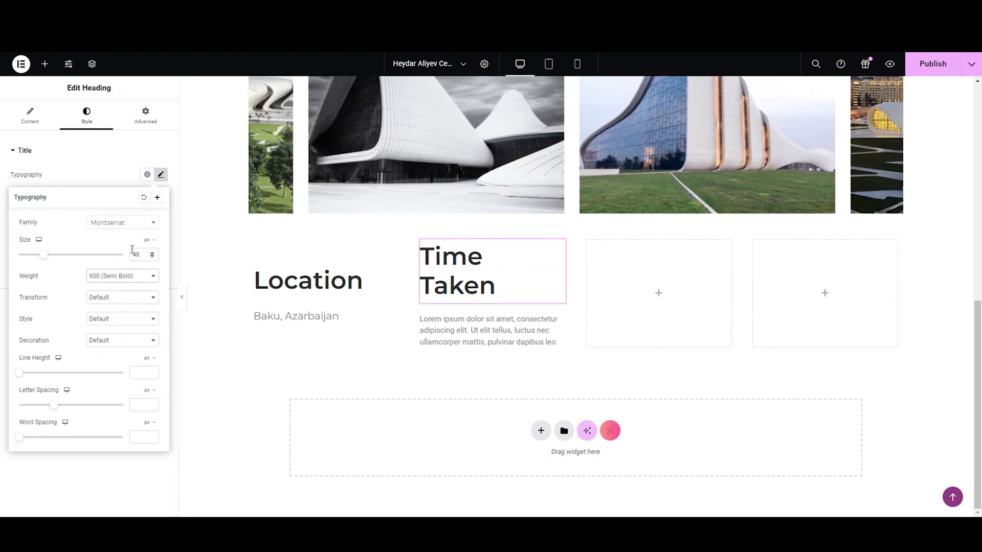
- Reduce the Time Taken heading's size to 25 px and choose a text transform for it
type("25")
left_click(122, 298)
left_click(106, 331)
- Open the placeholder text under the Time Taken heading for editing
left_click(561, 321)
left_click(78, 281)
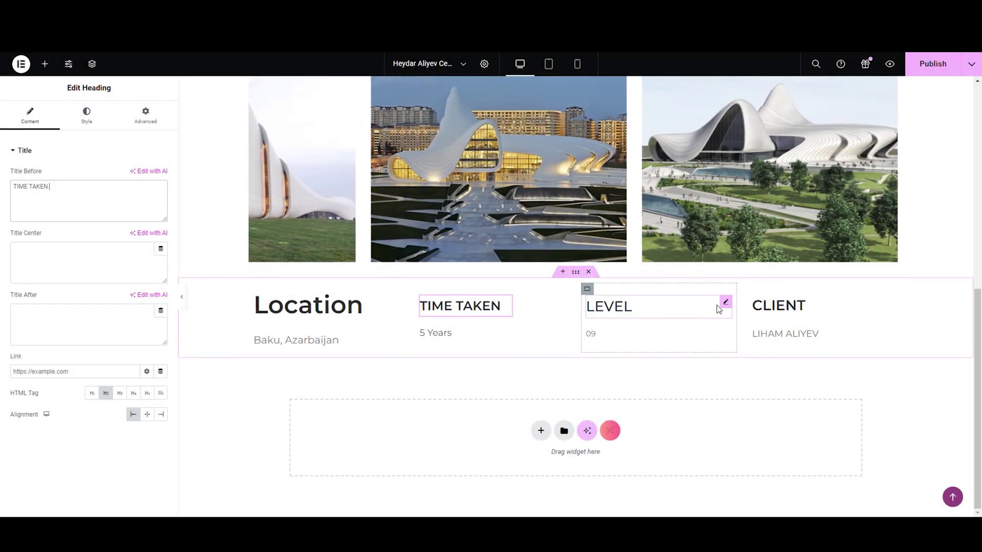
- Set the LEVEL heading's font weight to 600 (Semi Bold)
left_click(716, 306)
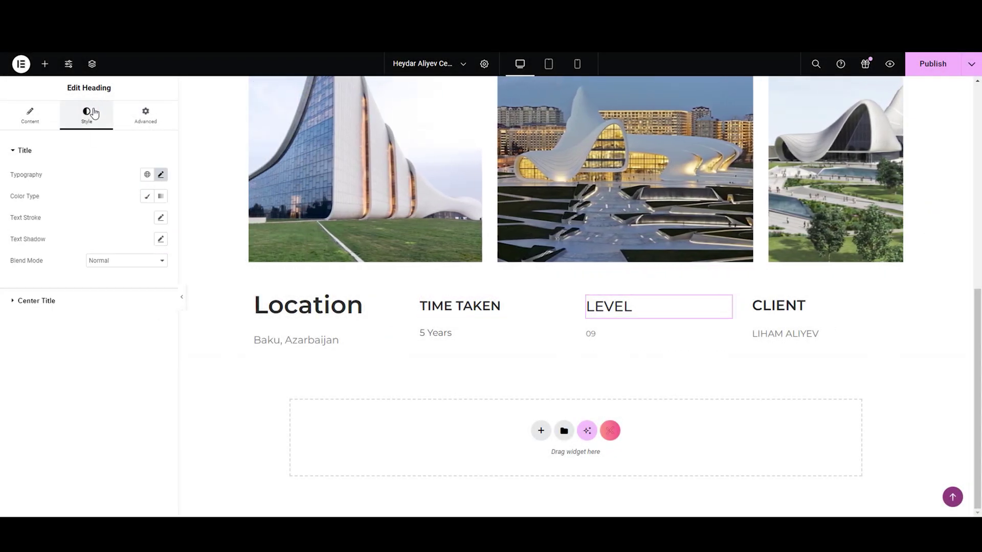
left_click(123, 276)
left_click(108, 319)
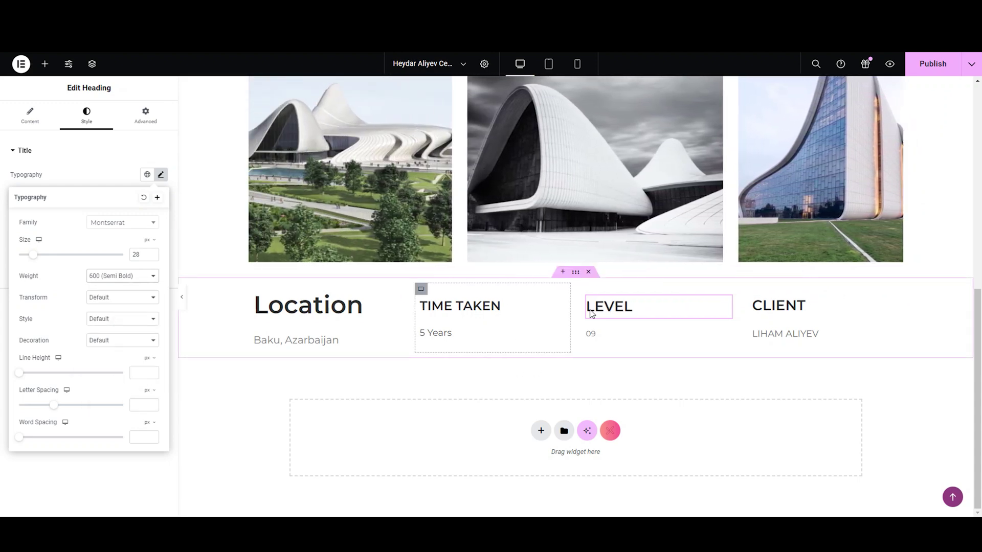
- Resize the details row's columns, widening the Location column and narrowing the Time Taken and Level columns
left_click(788, 306)
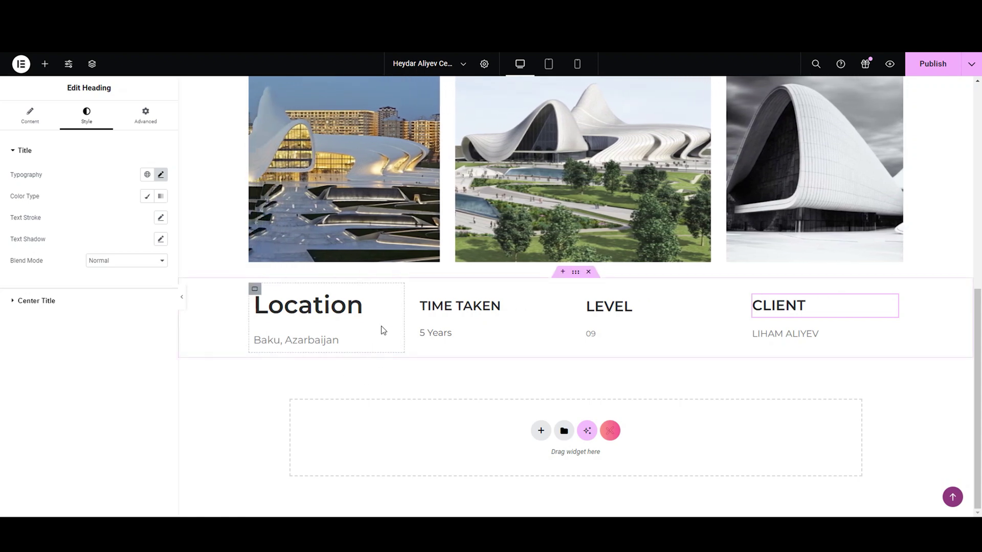
left_click_drag(402, 316, 484, 316)
left_click_drag(589, 317, 605, 320)
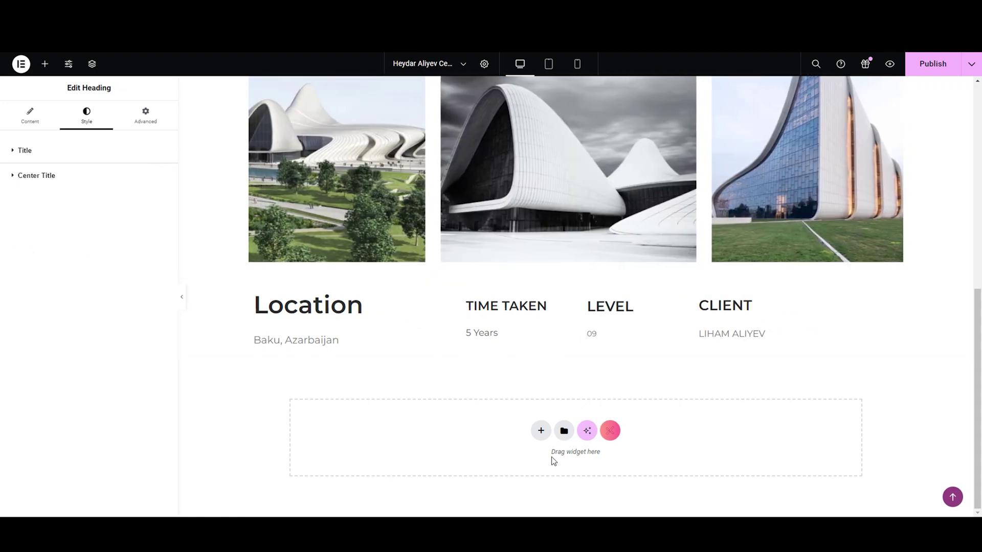
- Add a single-column Flexbox container below the details row, nest a container inside it and justify the nested container's content to start
left_click(541, 431)
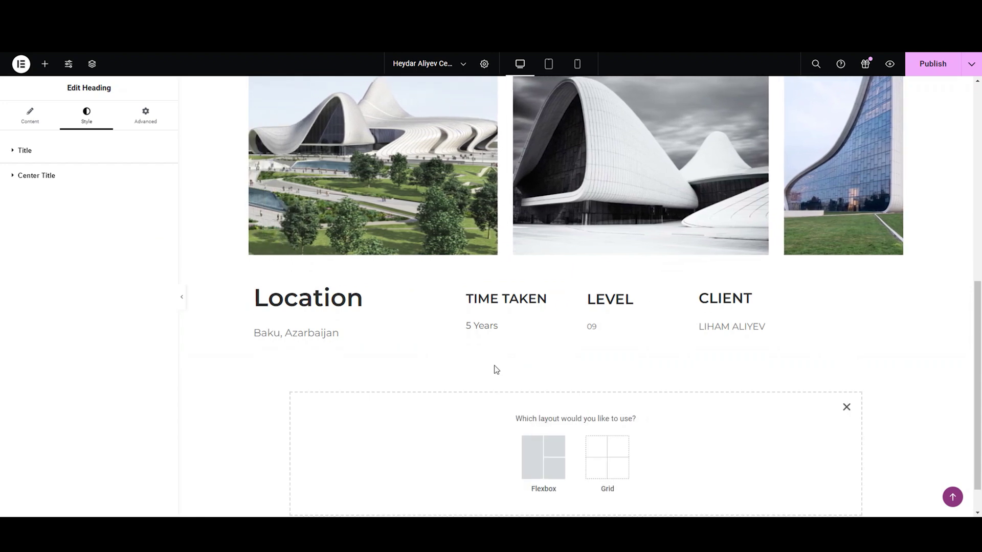
left_click(537, 454)
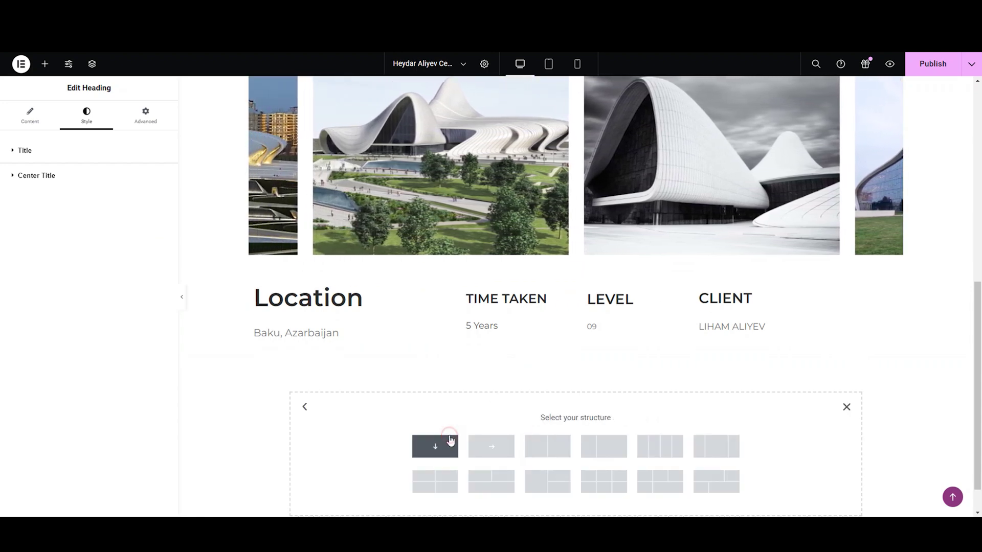
left_click(448, 443)
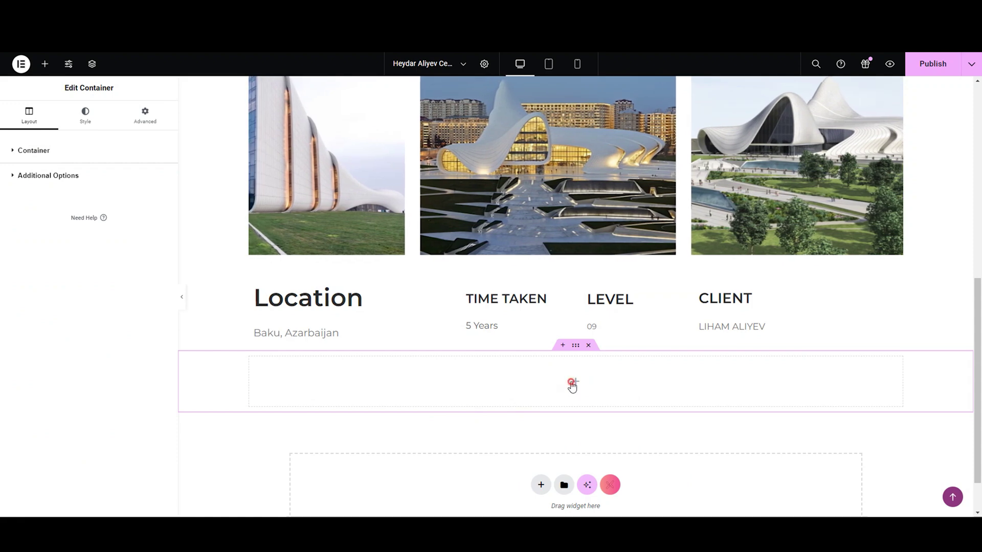
left_click(572, 384)
left_click_drag(47, 199, 309, 381)
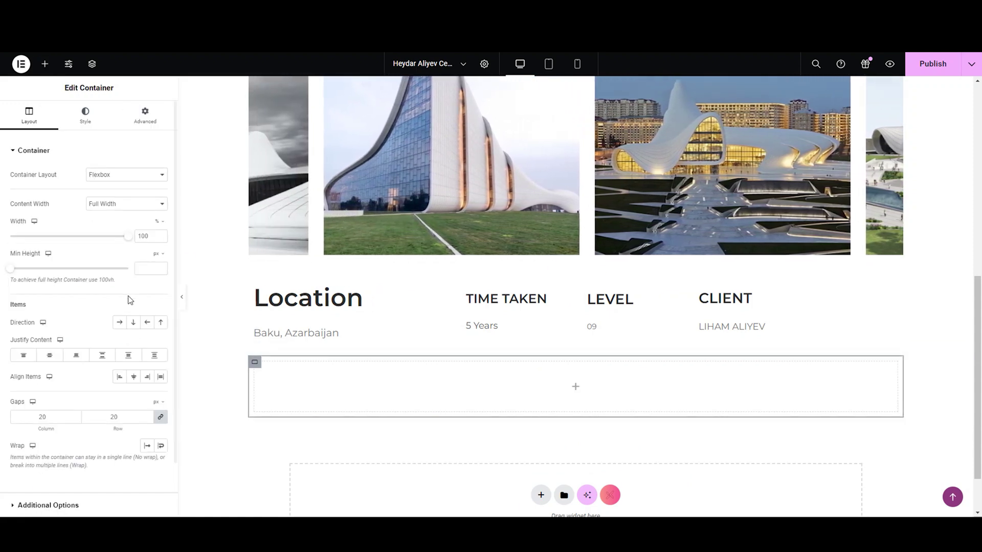
left_click(19, 359)
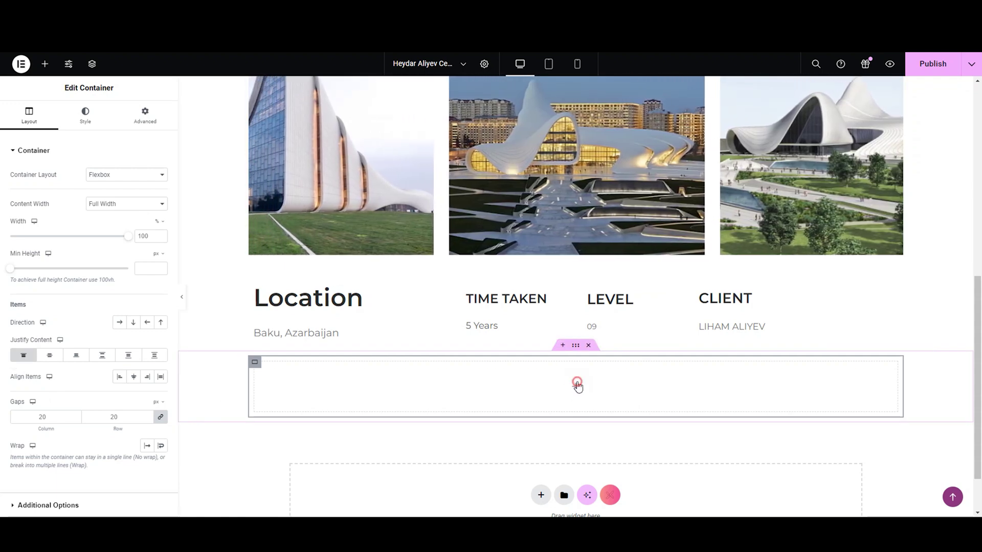
- Insert a Heading widget into the nested container below the details row
left_click(576, 385)
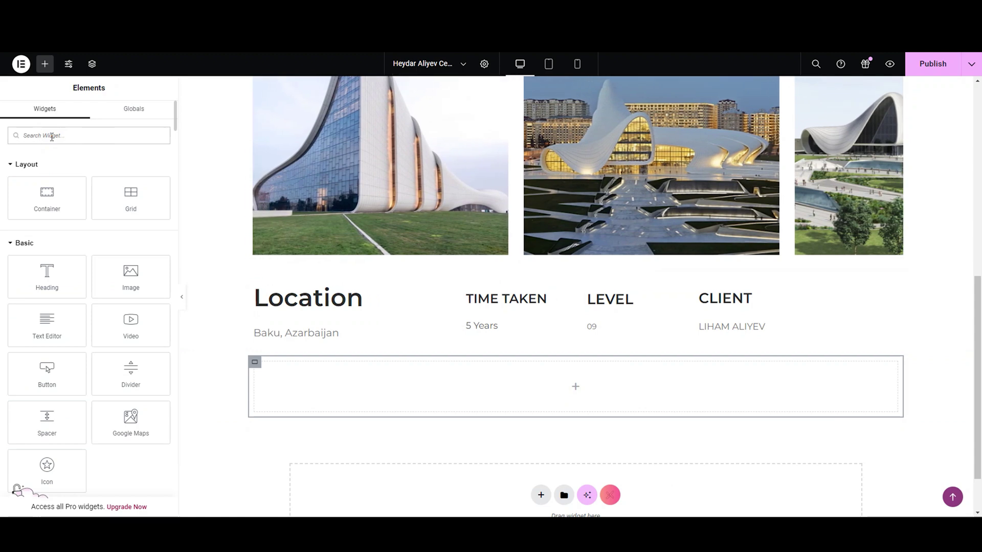
type("Headi")
left_click_drag(107, 205, 343, 379)
- Replace all the new heading's placeholder text with "Architect's Description" and align it left
double_click(96, 309)
key("BackSpace")
left_click_drag(35, 249, 82, 221)
key("BackSpace")
double_click(90, 205)
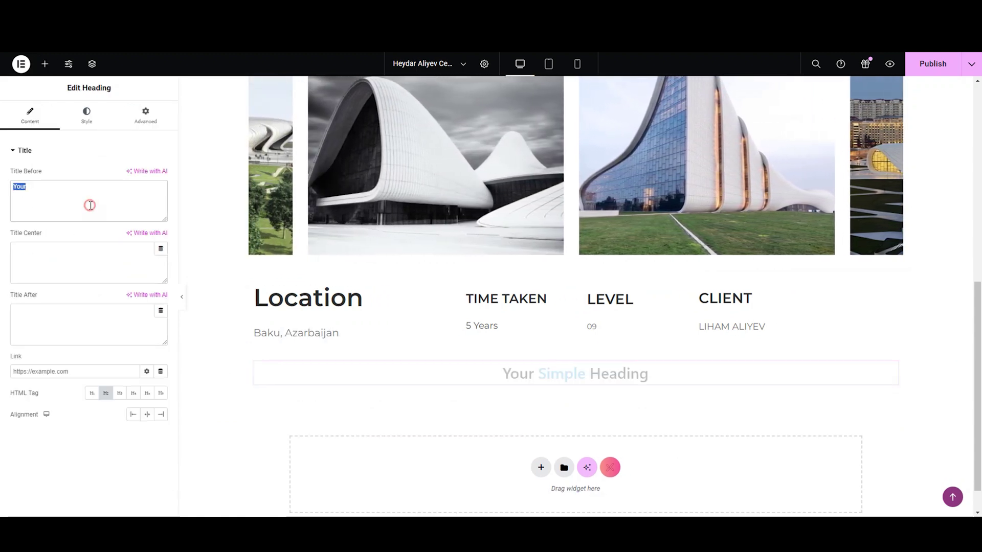
key("BackSpace")
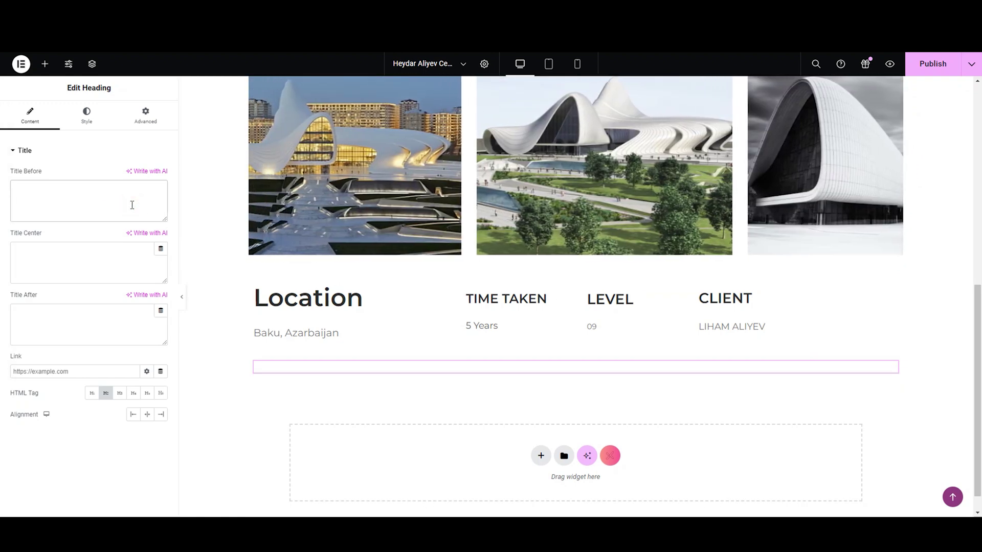
type("Architect's Description")
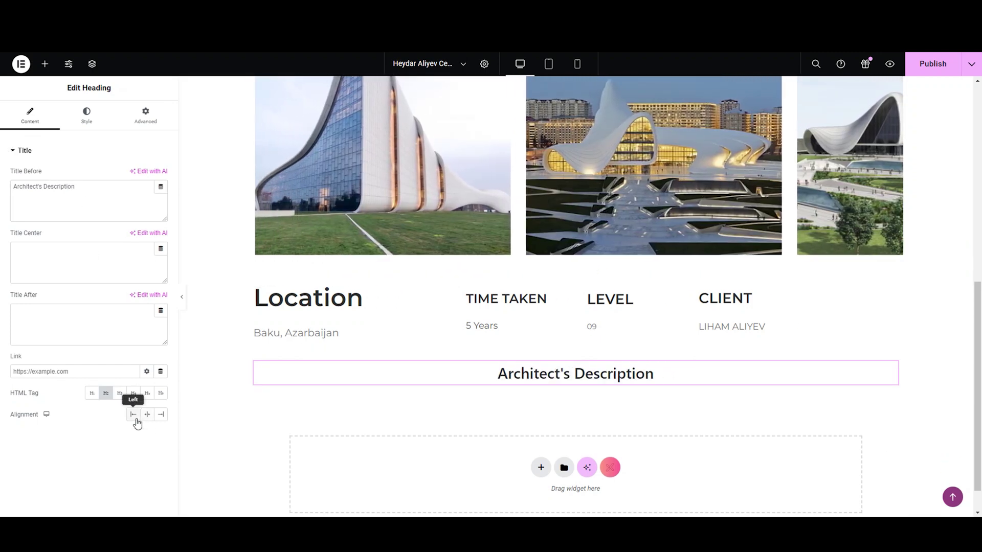
left_click(135, 418)
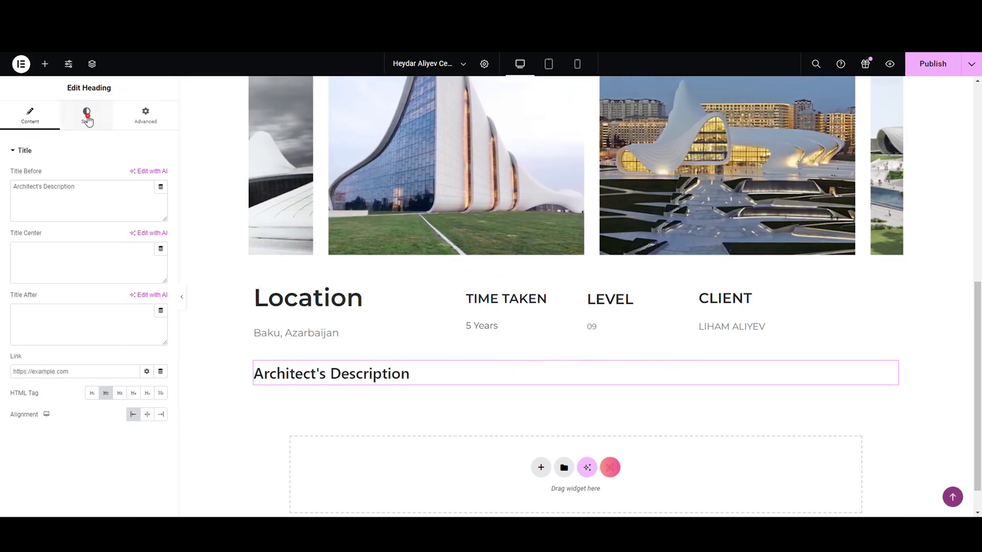
- Set the Architect's Description heading's font family to Montserrat
left_click(87, 117)
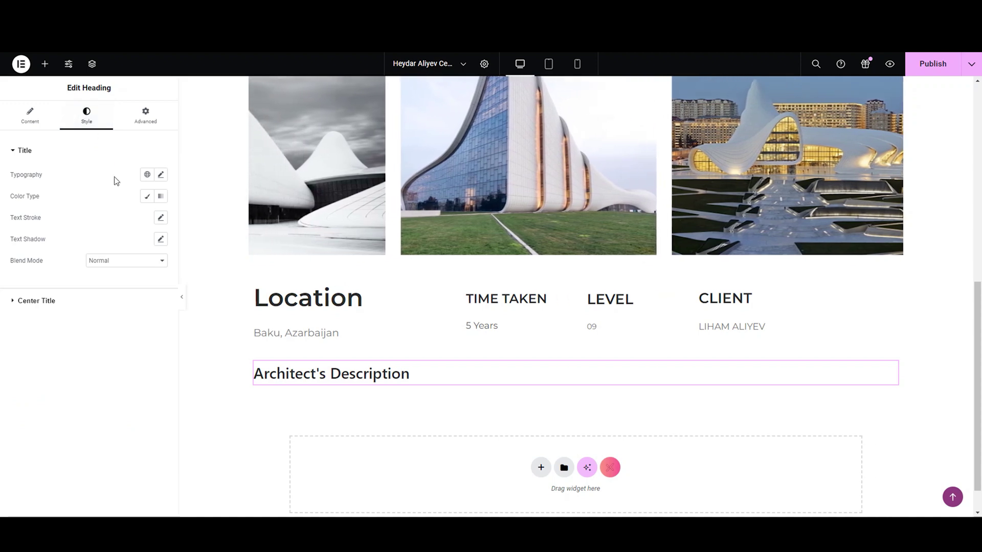
left_click(161, 175)
left_click(134, 225)
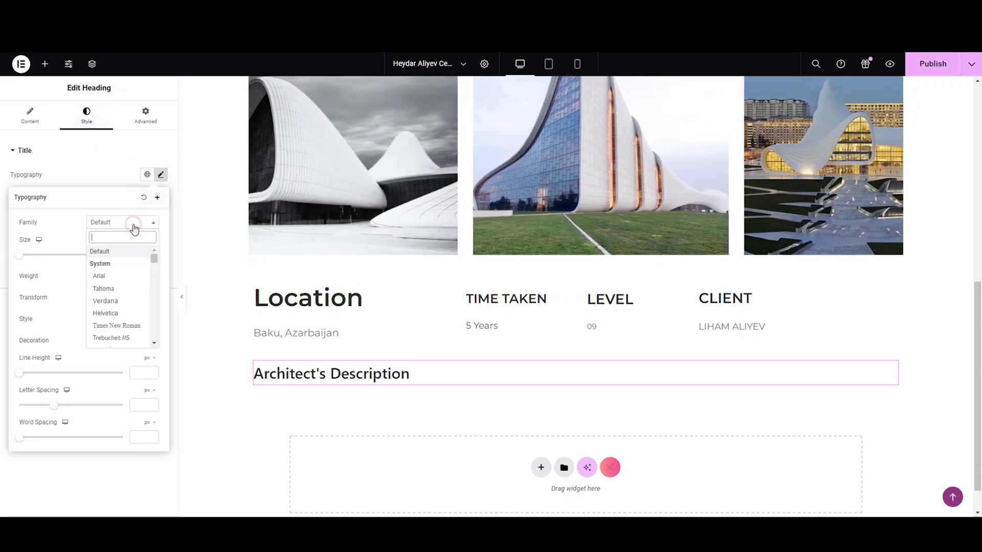
type("monts")
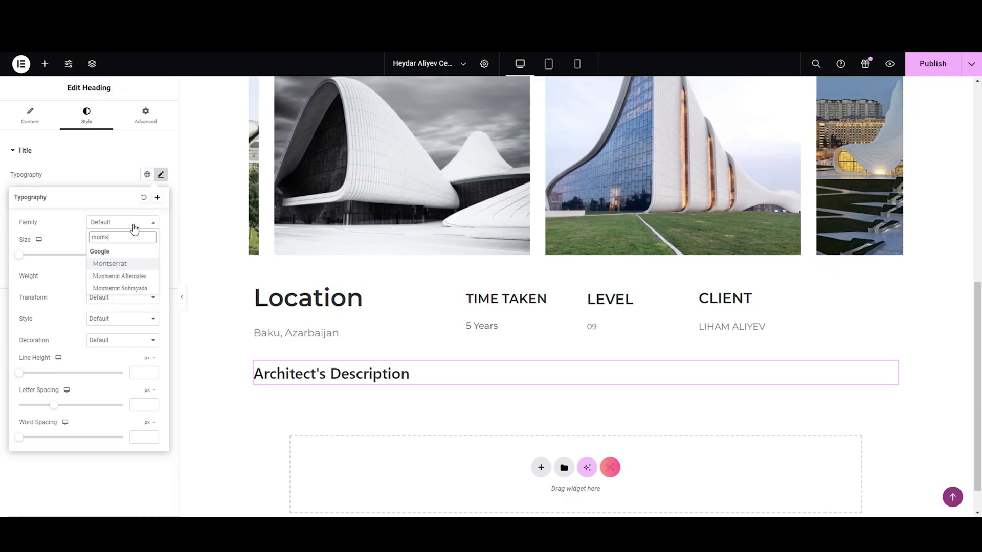
left_click(133, 264)
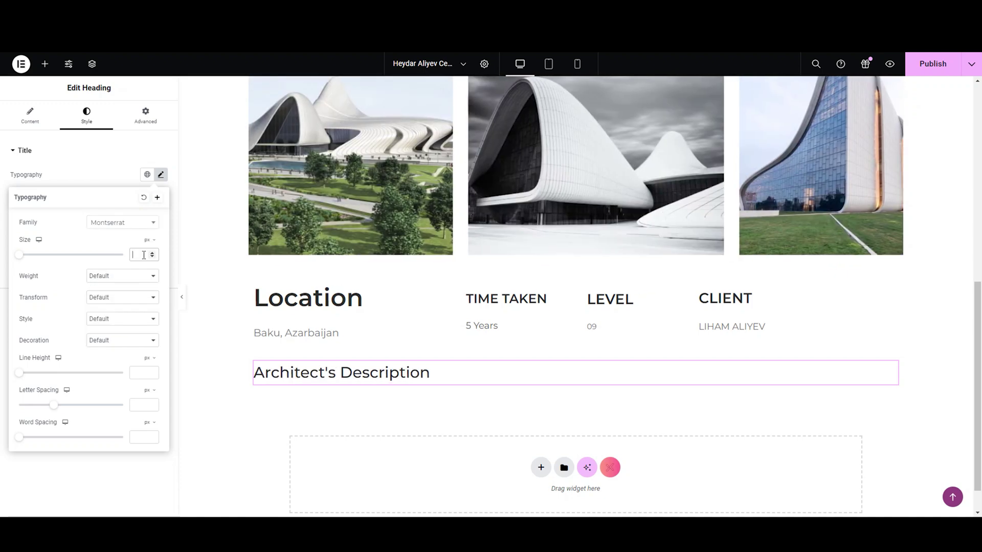
- Set the Architect's Description heading's size to 48 px and its weight to 600 (Semi Bold)
left_click(140, 255)
type("4048")
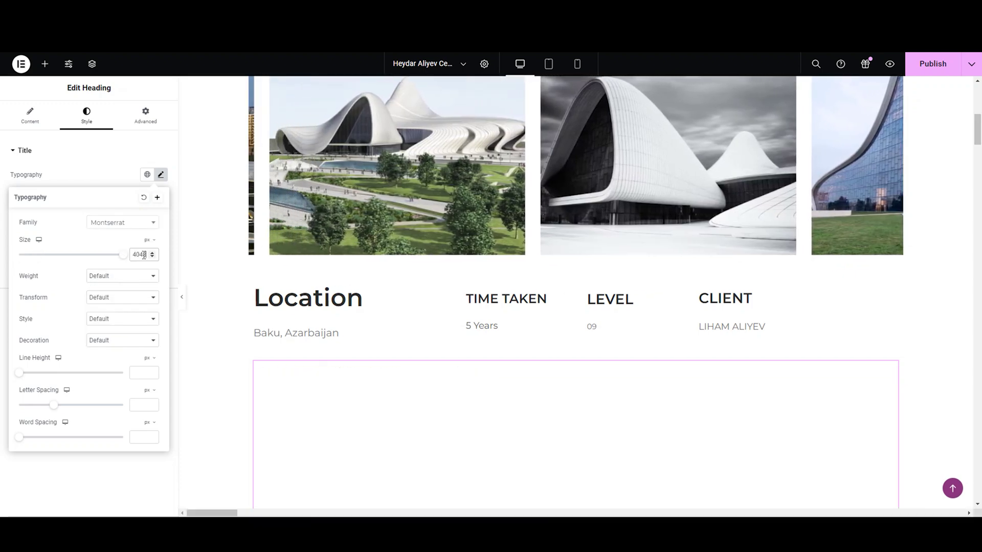
key("BackSpace")
key("BackSpace")
key("BackSpace")
key("BackSpace")
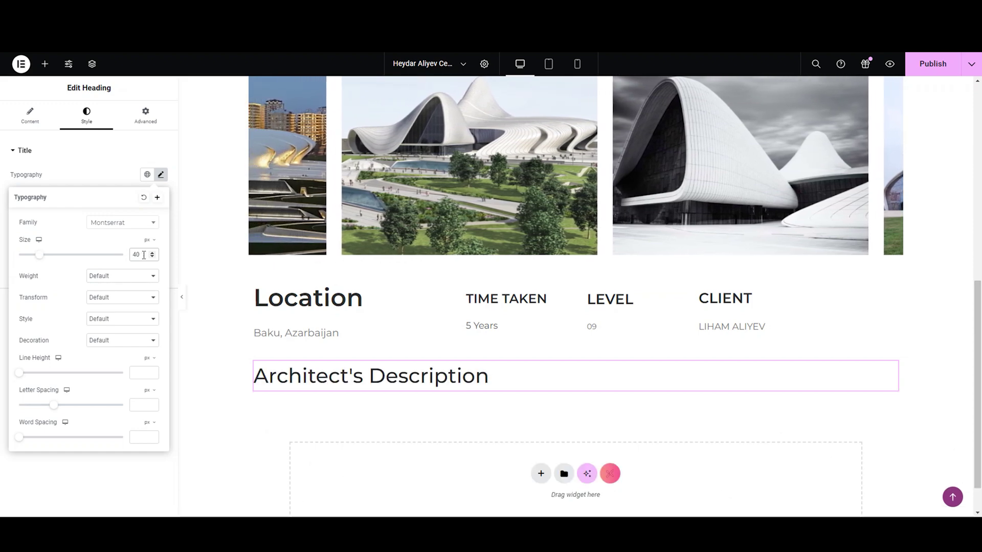
type("48")
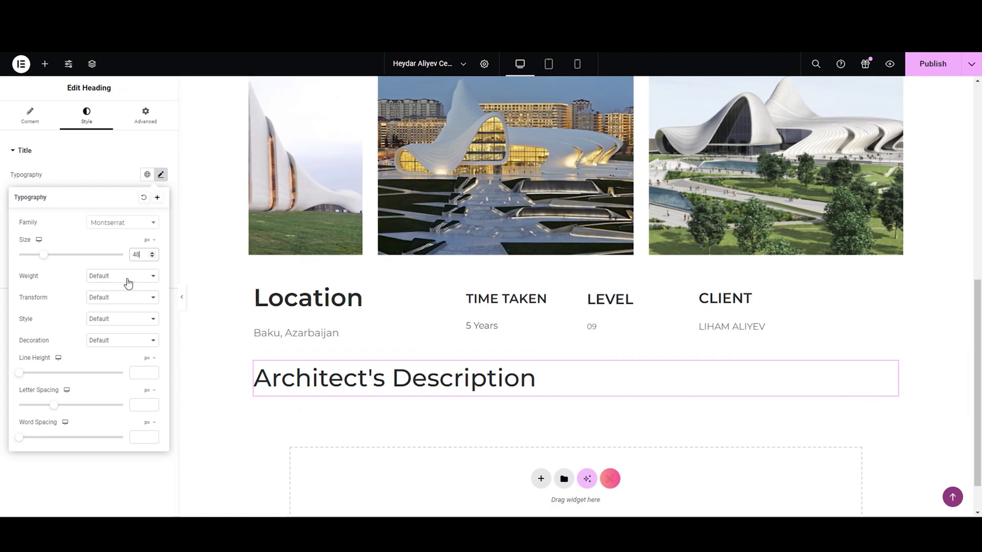
left_click(127, 283)
left_click(127, 326)
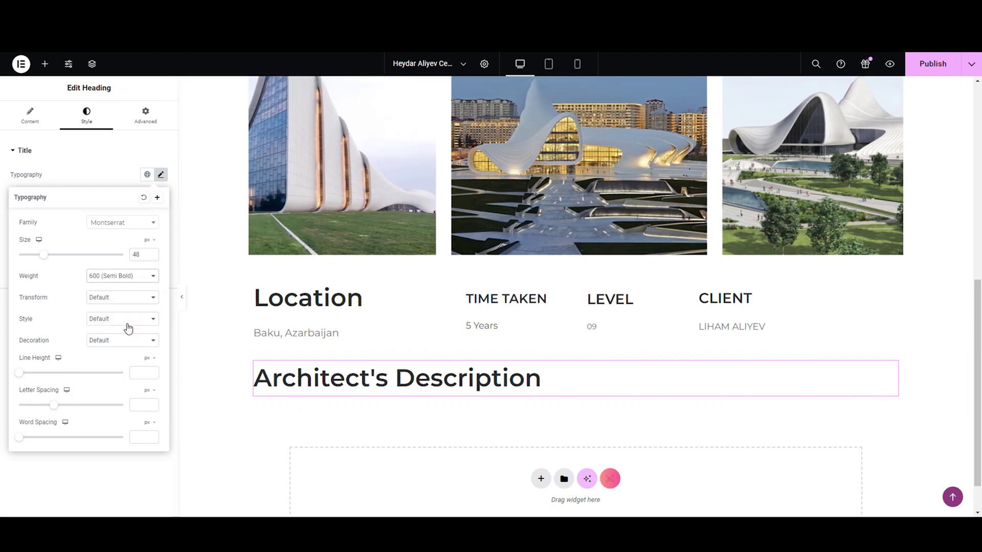
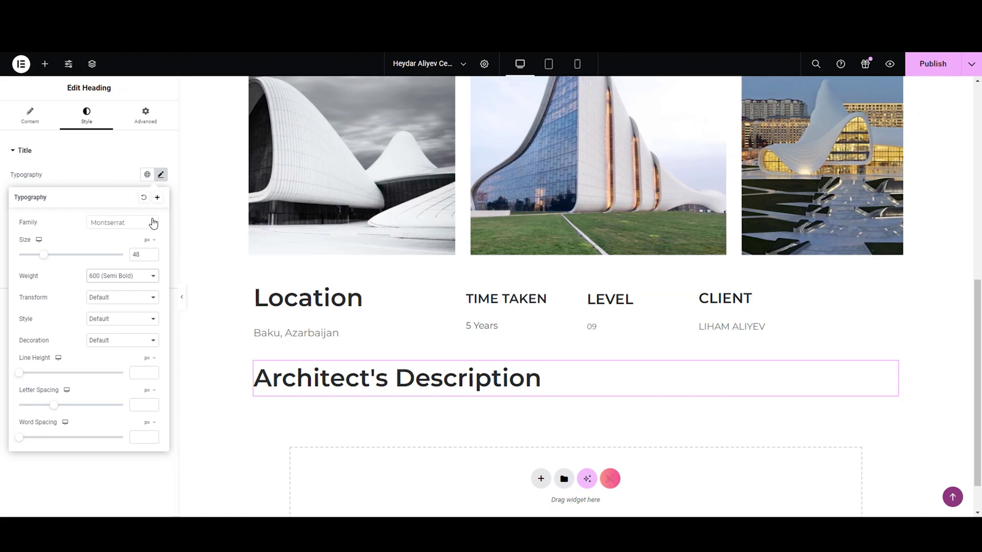
- Retype the heading's text in capitals as "ARCHITECT'S DESCRIPTION"
left_click(162, 178)
left_click(19, 125)
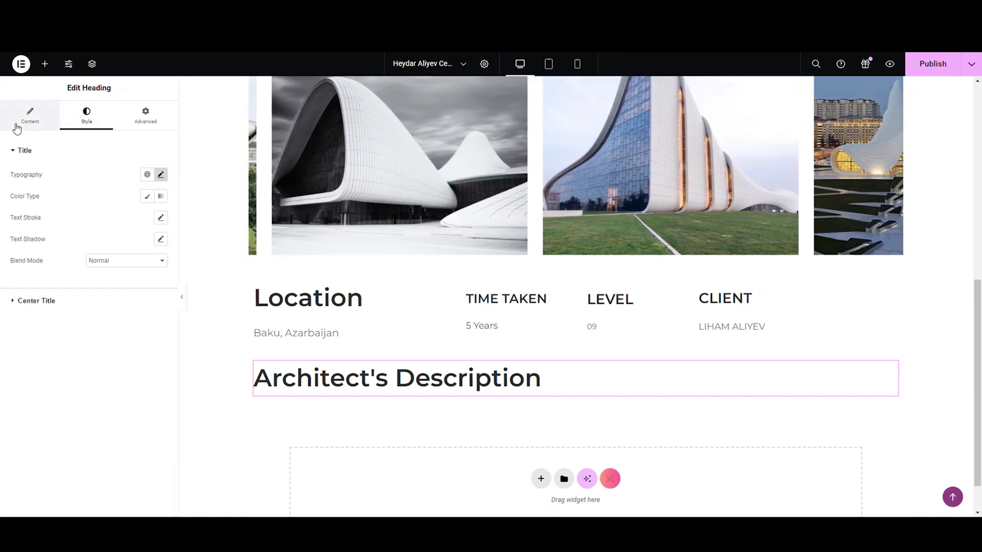
triple_click(82, 195)
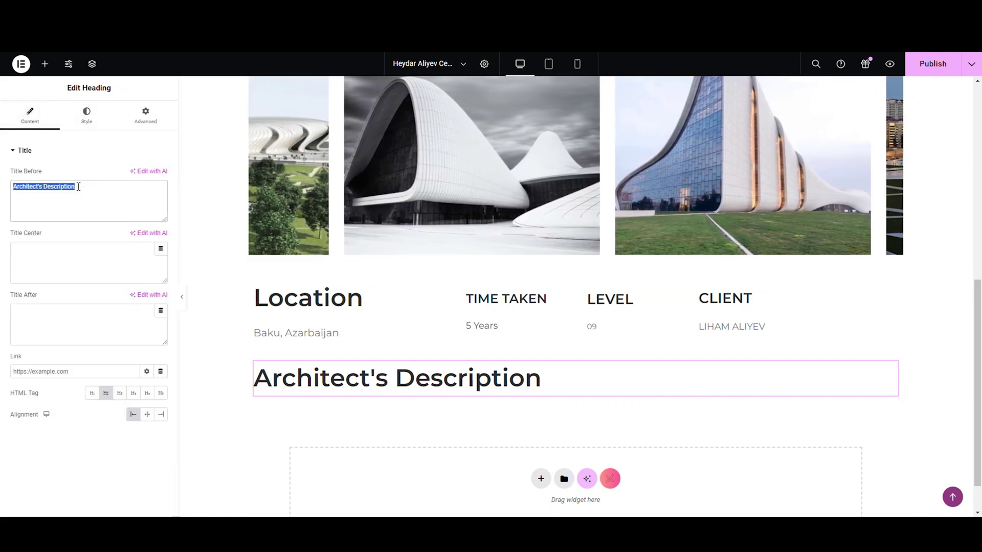
type("AR")
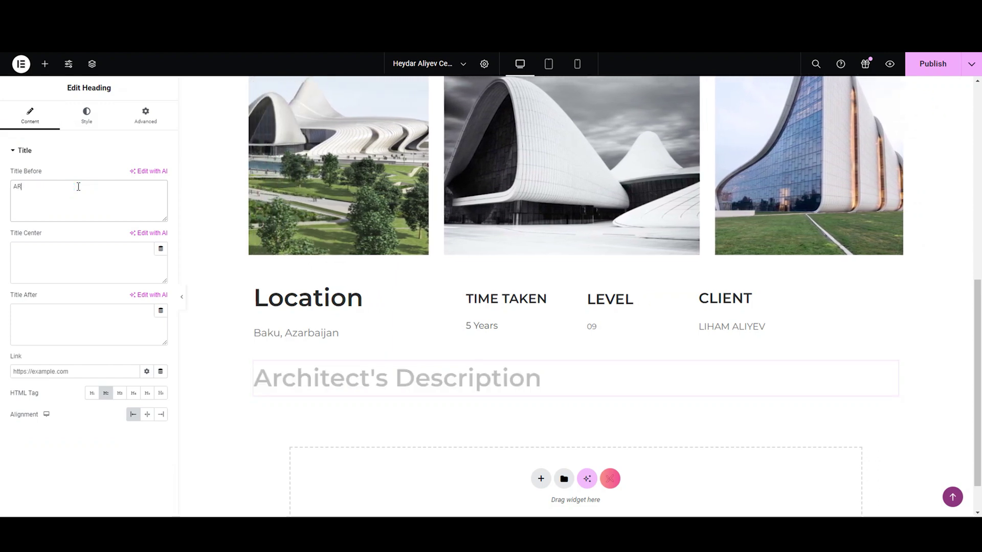
type("CHITECT'S ")
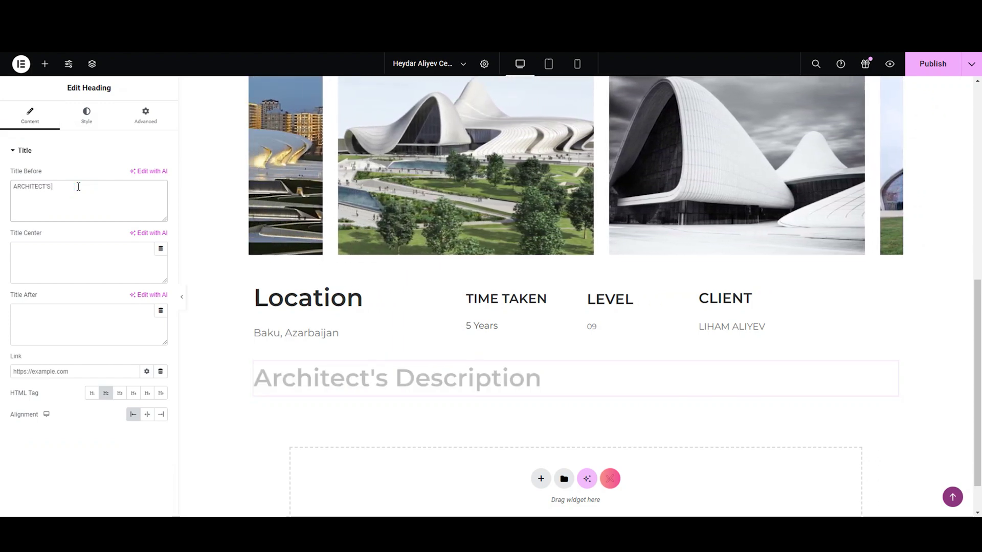
type("DESCRIPTION")
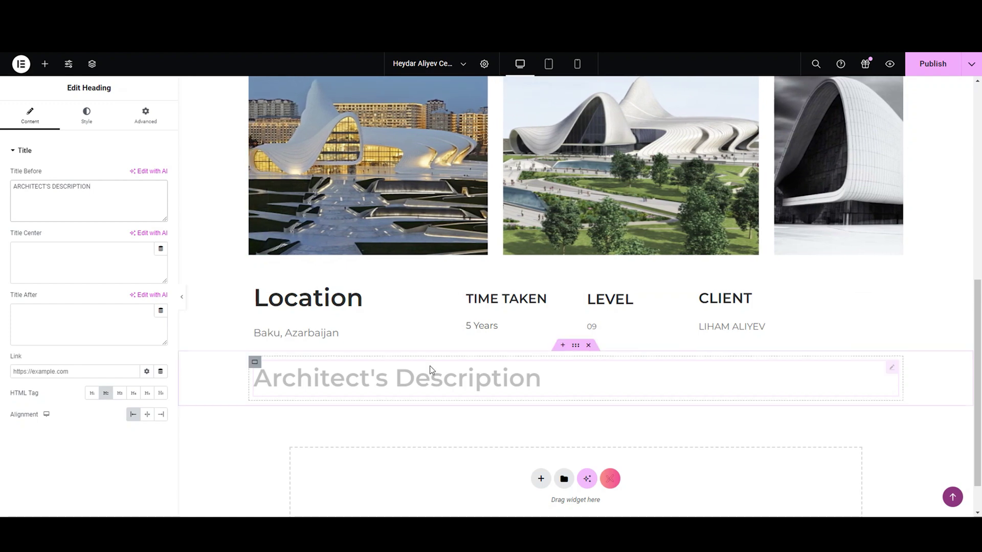
- Reduce the ARCHITECT'S DESCRIPTION heading's size to 46 px
scroll(594, 419, "down", 1)
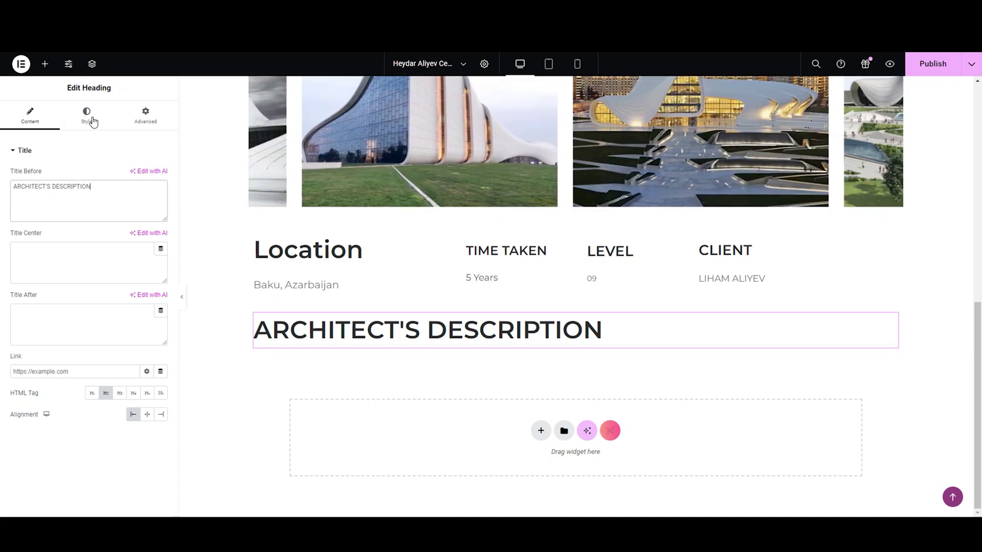
left_click(88, 117)
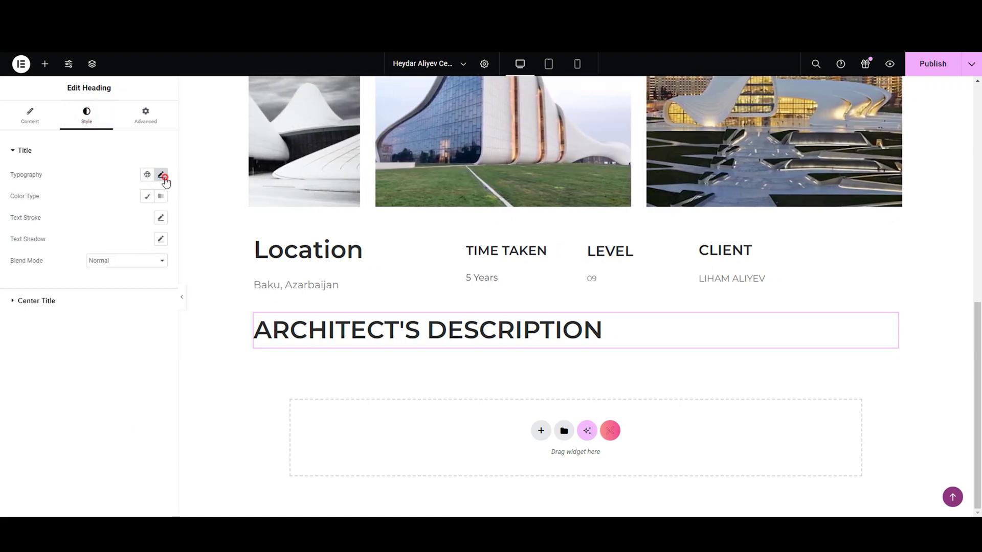
left_click(161, 175)
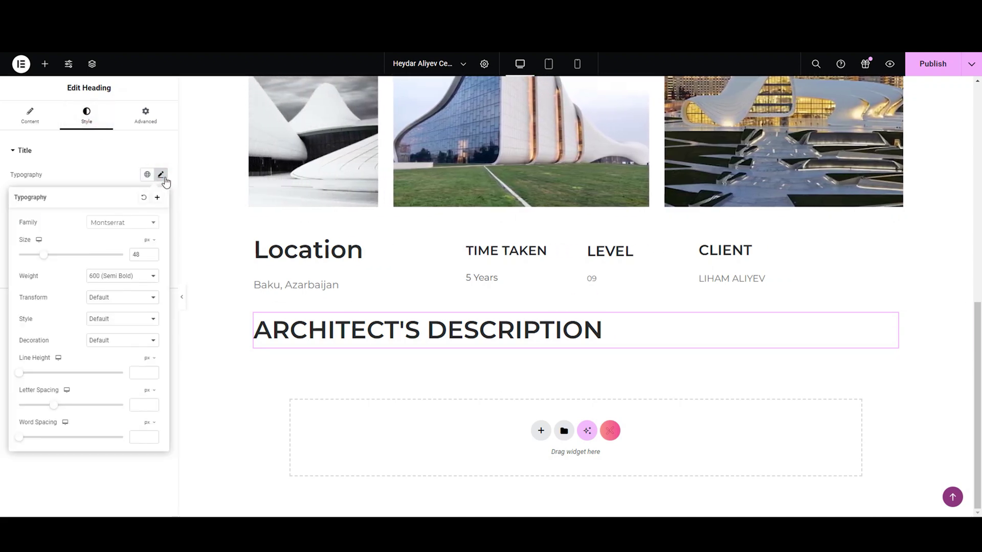
left_click(152, 257)
left_click(152, 257)
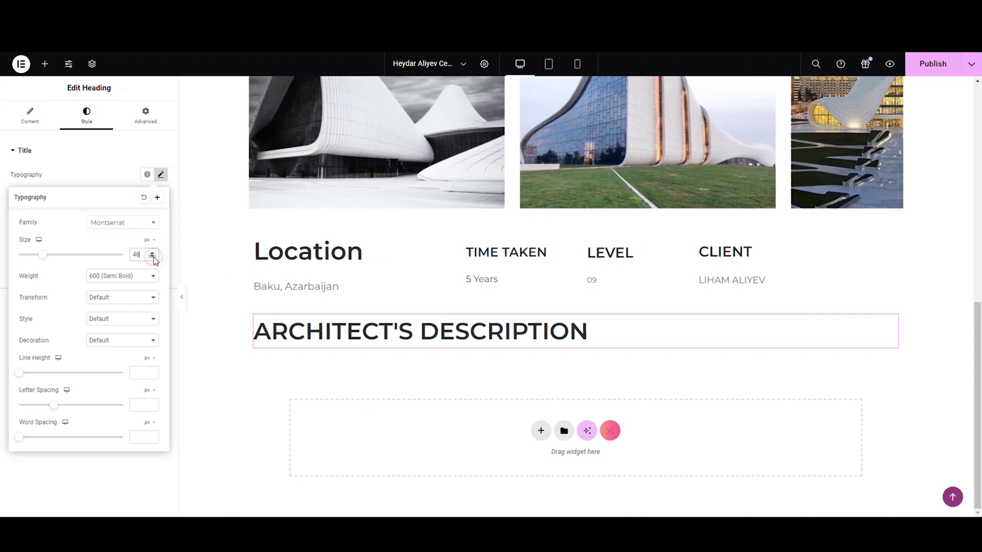
left_click(160, 175)
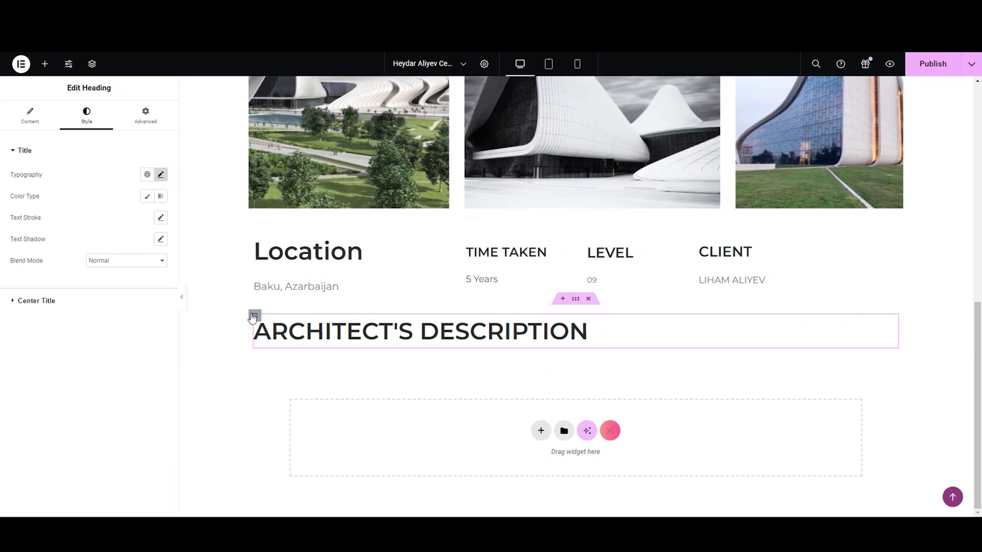
- Unlink the margin values of the container holding the ARCHITECT'S DESCRIPTION heading and set only its top margin to 30 px
left_click(255, 315)
left_click(145, 117)
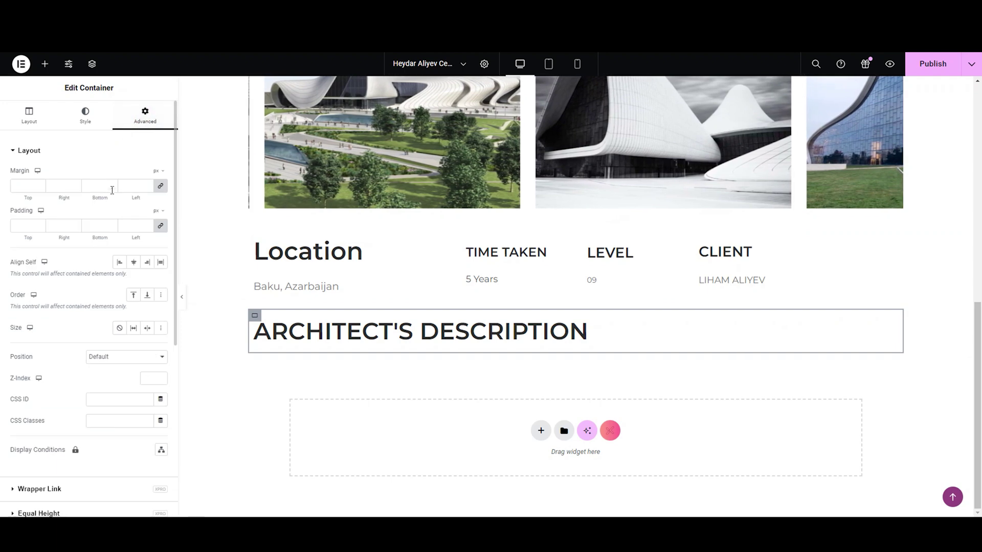
left_click(32, 186)
type("1")
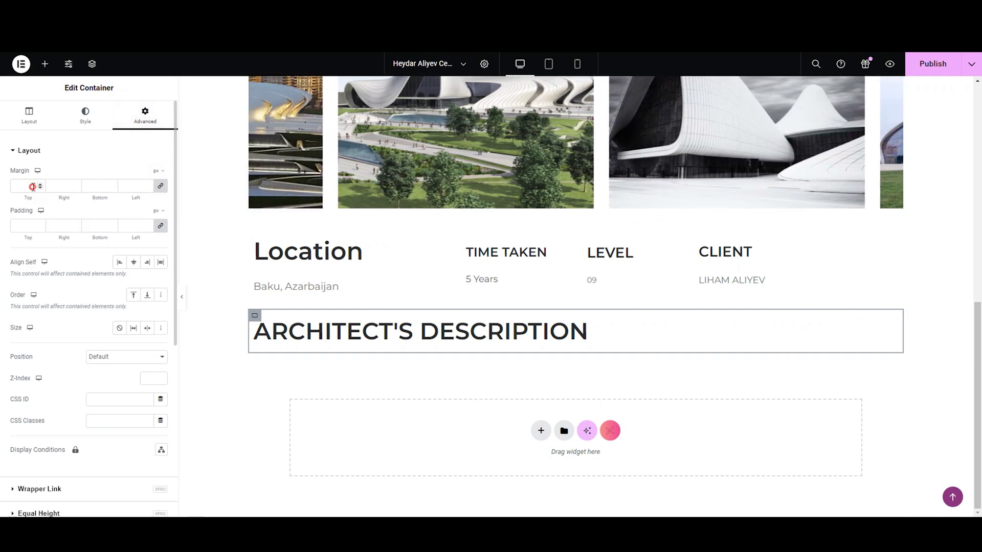
type("0")
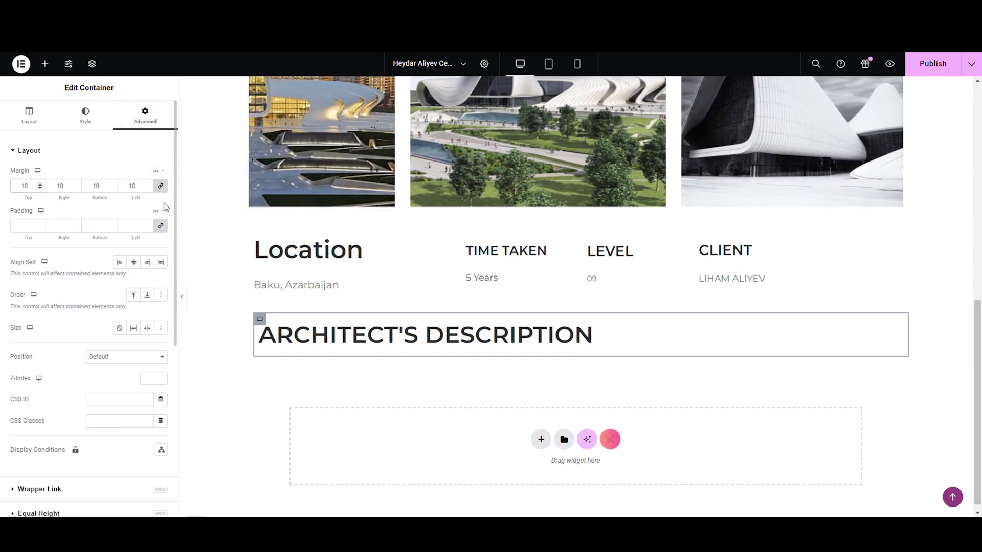
left_click(160, 187)
left_click(20, 185)
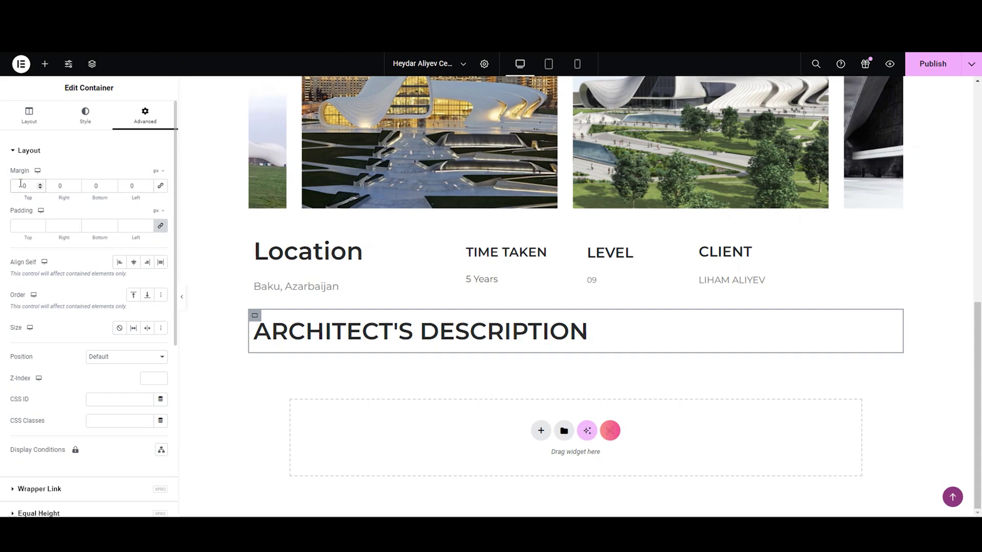
type("3")
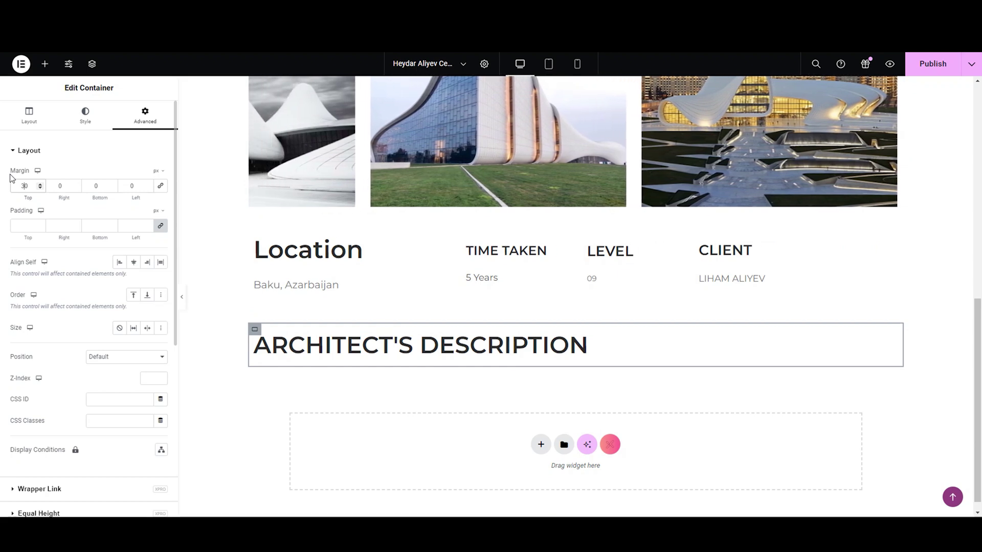
left_click(46, 151)
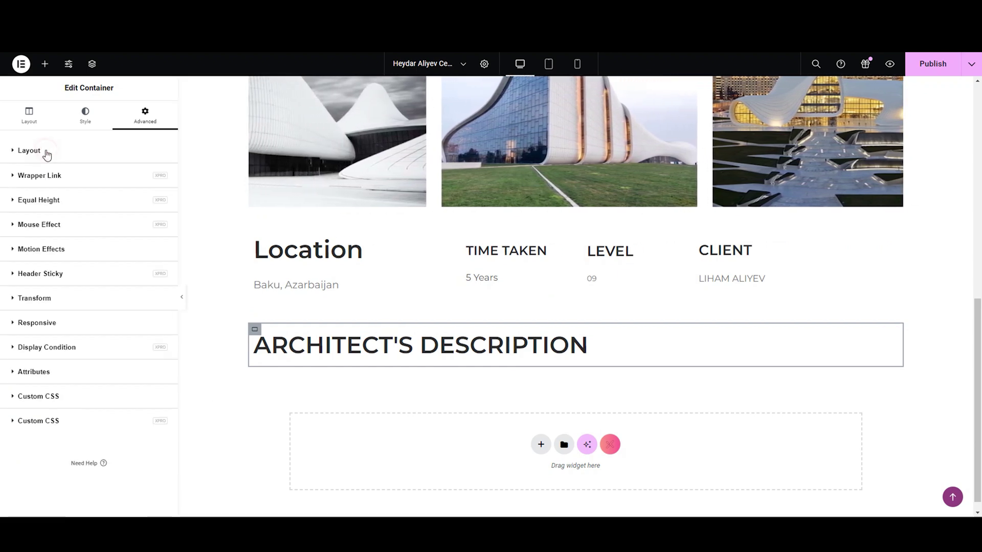
- Add a Text Editor widget below the ARCHITECT'S DESCRIPTION heading and replace its placeholder with the "At Homemakers, we're not just architects" paragraph
scroll(569, 406, "down", 1)
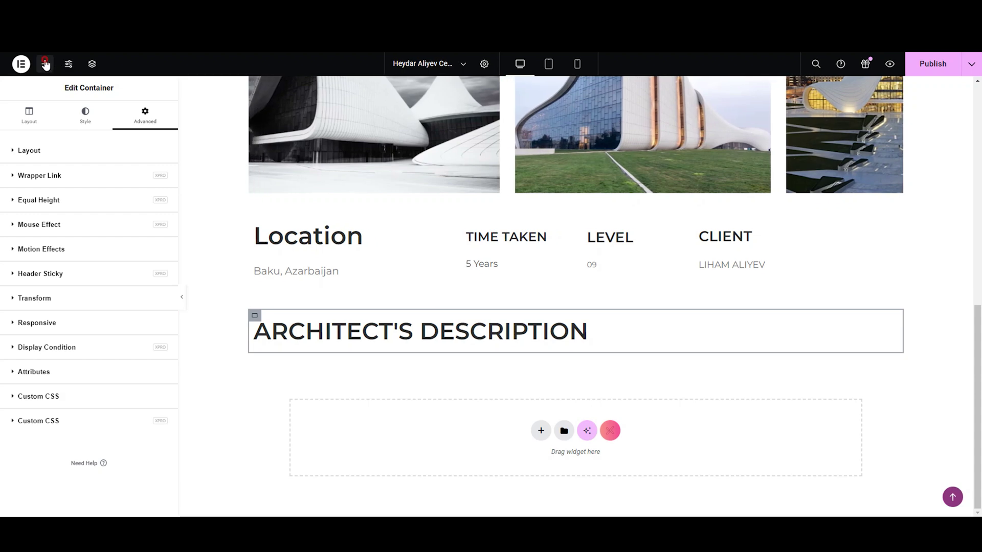
left_click(45, 64)
type("TEXT")
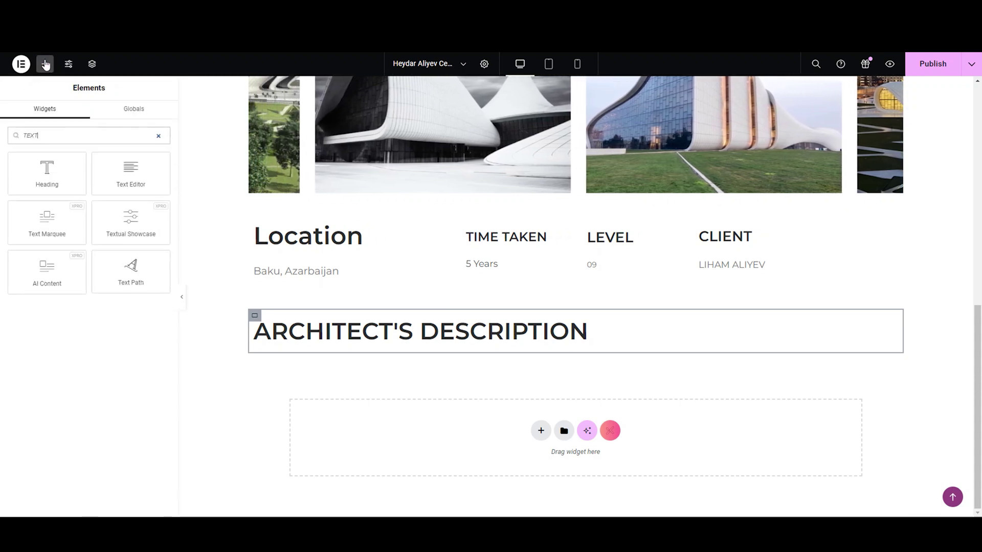
left_click_drag(131, 171, 423, 341)
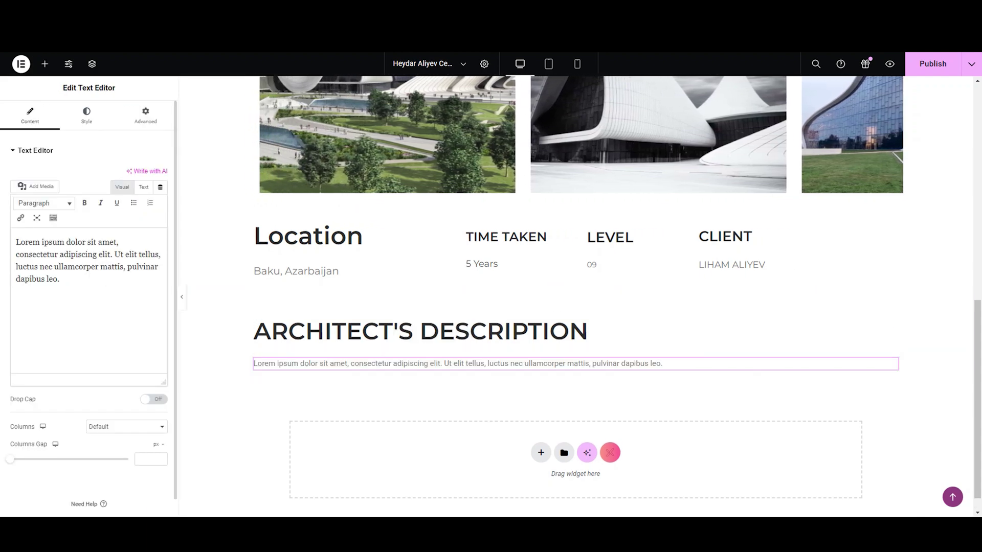
triple_click(67, 287)
type("At Homemakers, we're not just architects; we're creators of spaces where memories are made, dreams are realized, and legacies are built. With meticulous attention to detail, boundless creativity, and a deep commitment to excellence, we transform your vision into architectural masterpieces. Let us guide you through the journey of crafting your dream home, where every corner reflects your unique story and aspirations.")
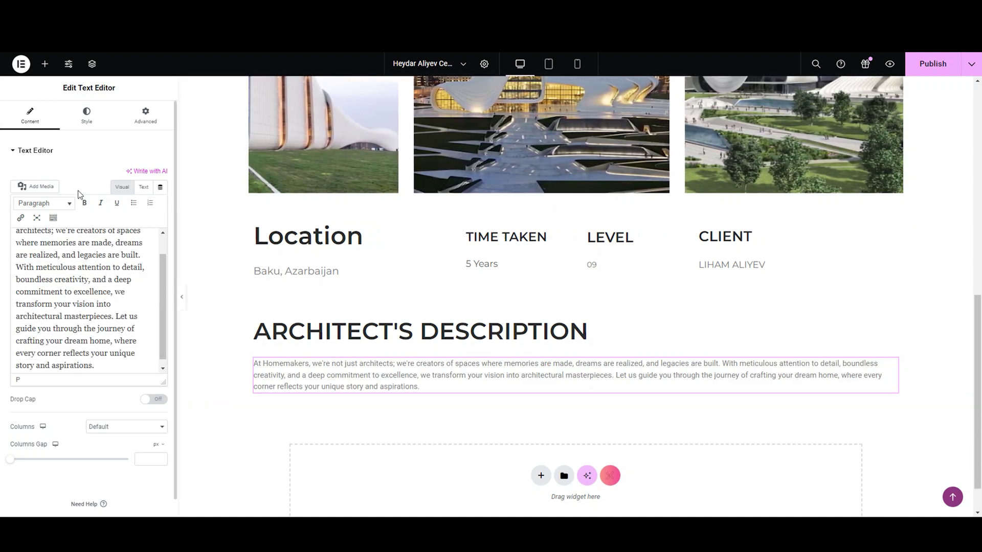
- Set the description paragraph's font family to Montserrat
left_click(86, 122)
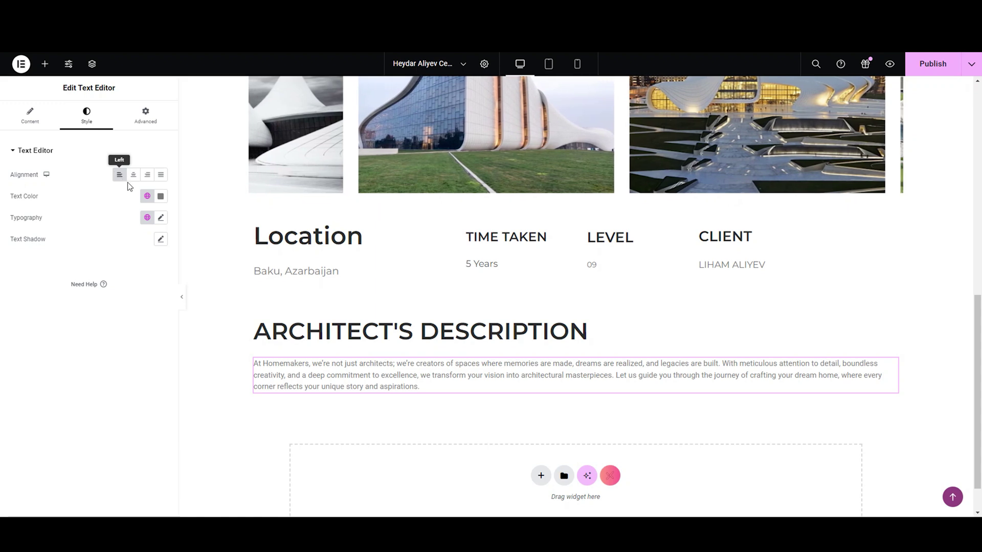
left_click(160, 218)
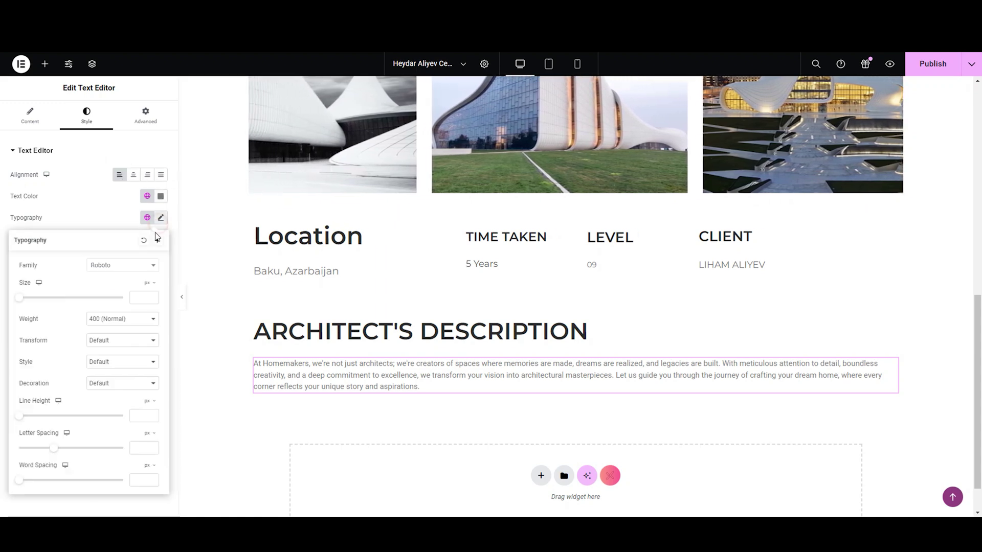
left_click(148, 265)
type("MONT")
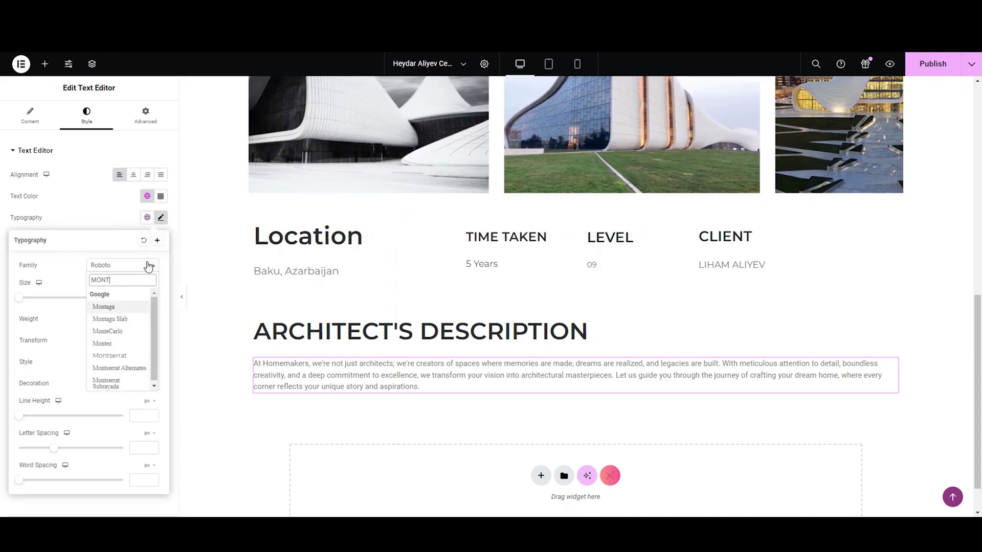
left_click(120, 357)
- Set the description paragraph's font weight to 500 (Medium) and its size to 18 px
left_click(125, 323)
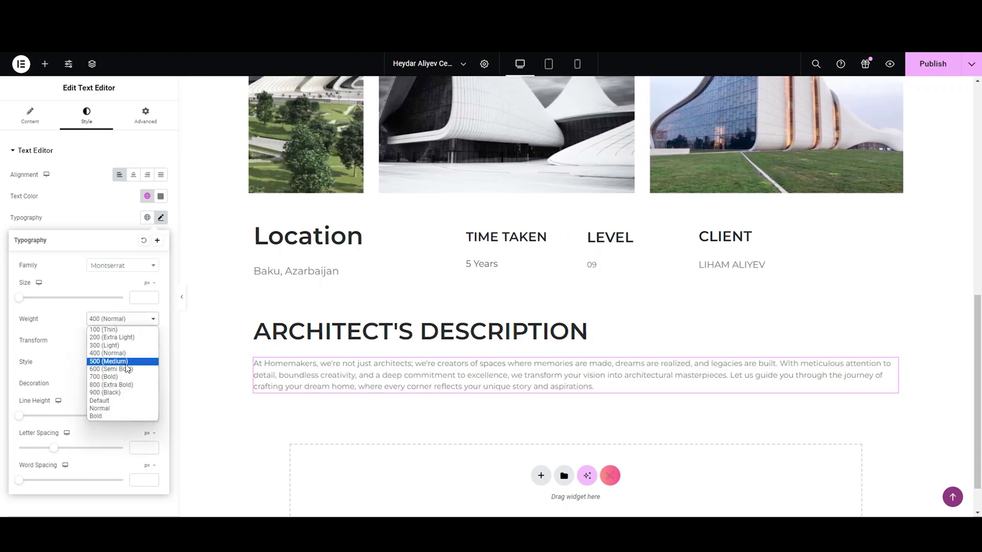
left_click(126, 364)
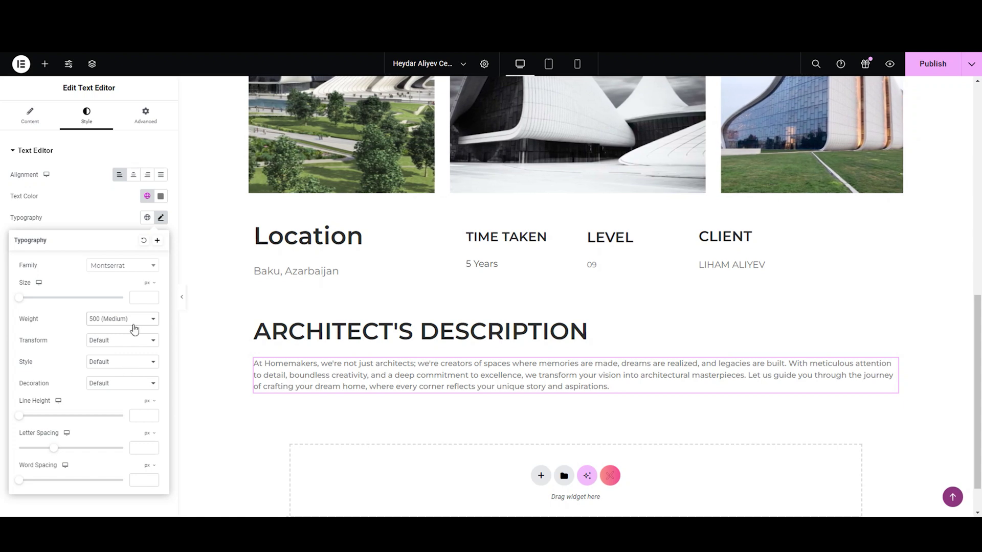
left_click_drag(21, 304, 44, 303)
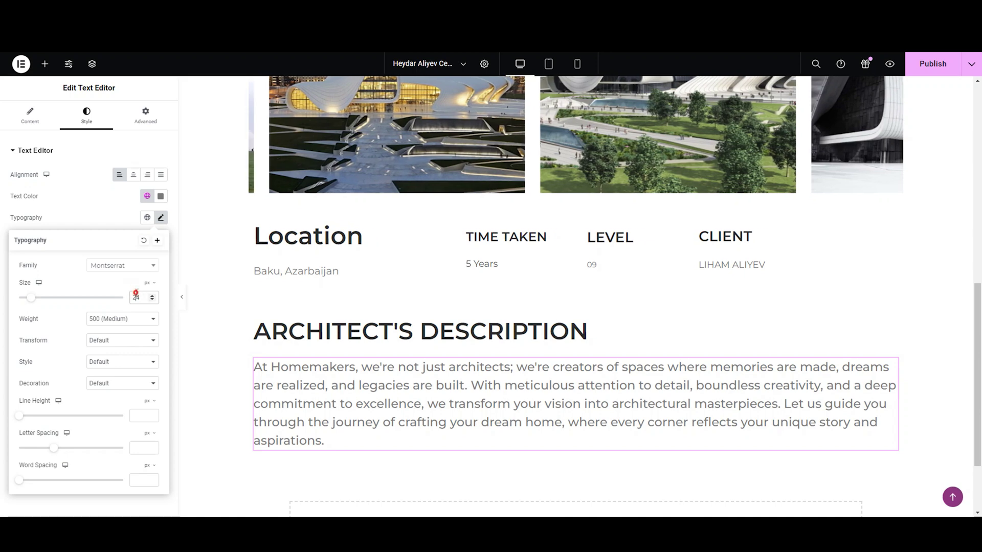
type("18")
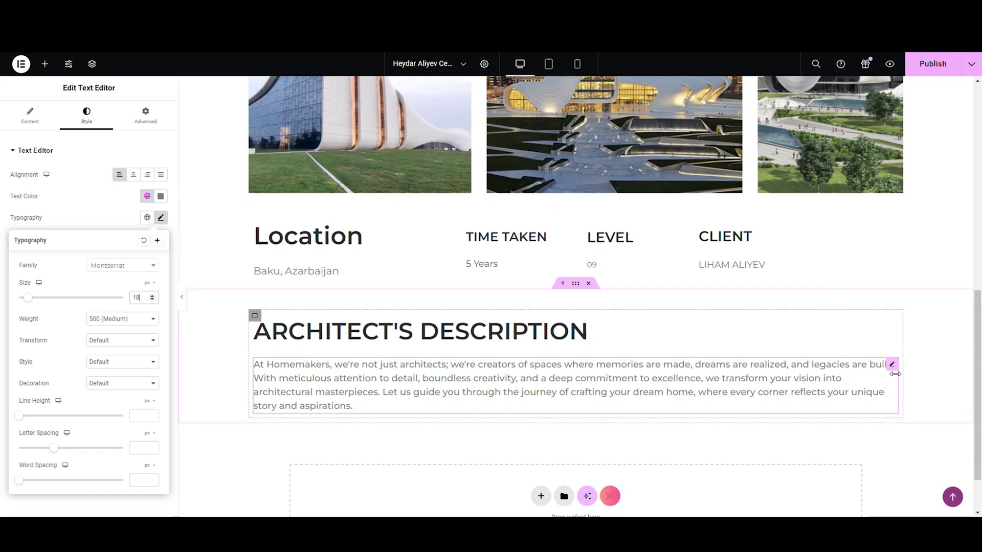
- Lighten the description paragraph's weight to 400 (Normal) and narrow its text box to about 80.6% width
left_click_drag(872, 376, 830, 375)
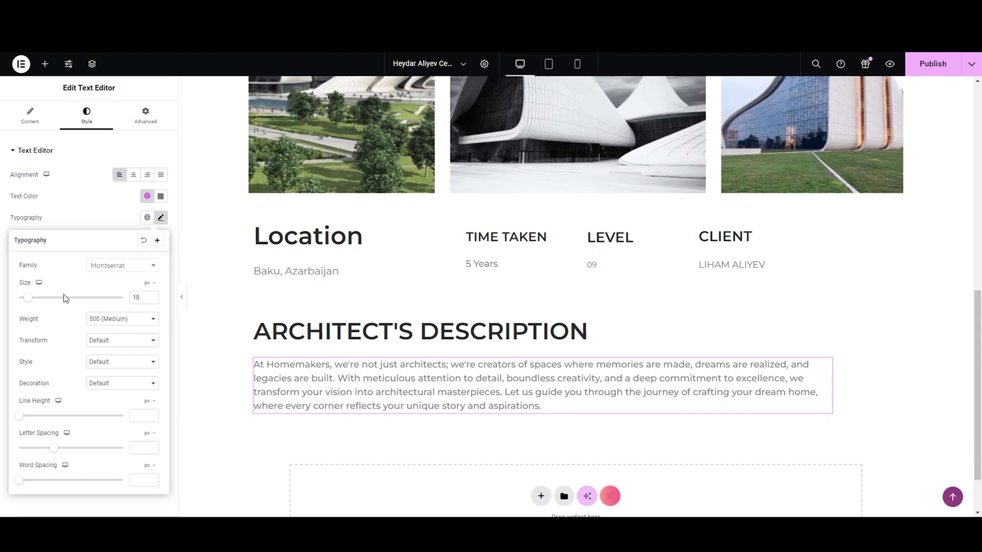
left_click(103, 319)
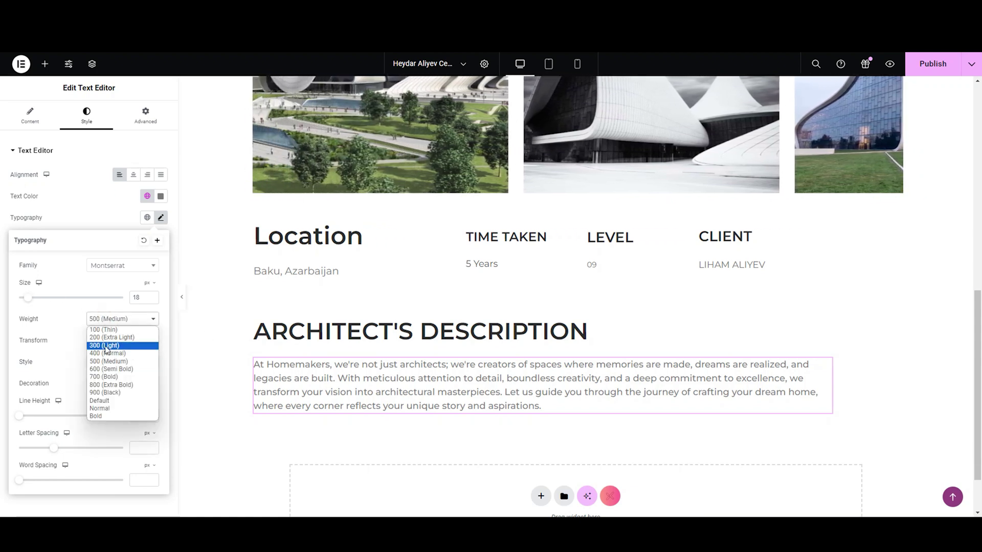
left_click(108, 353)
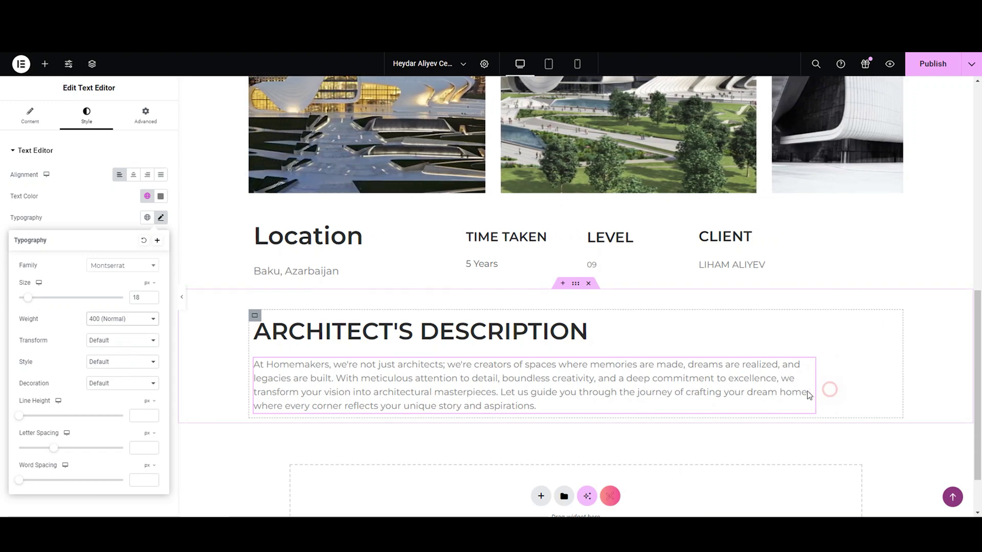
left_click_drag(825, 390, 772, 401)
scroll(767, 394, "up", 5)
scroll(701, 341, "down", 6)
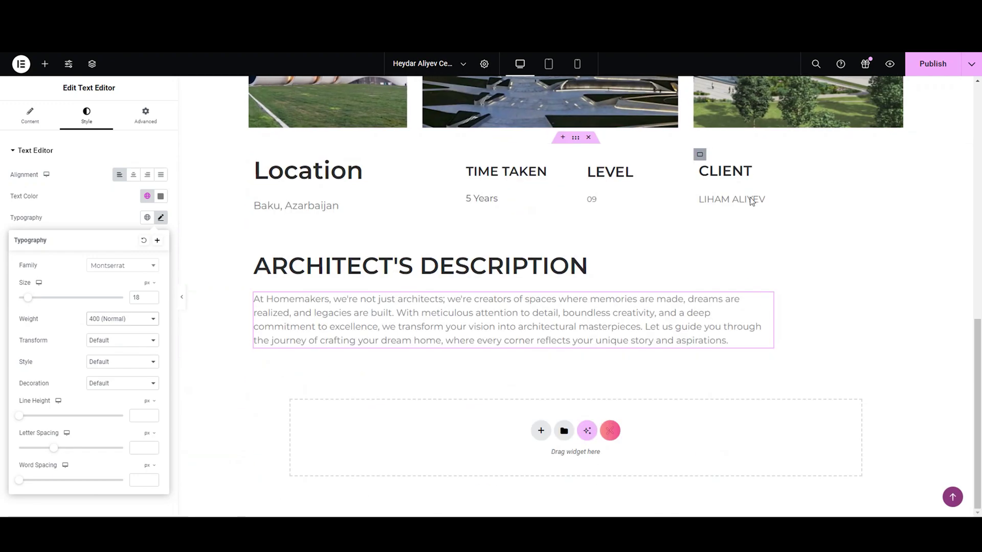
scroll(745, 328, "up", 5)
scroll(745, 325, "down", 5)
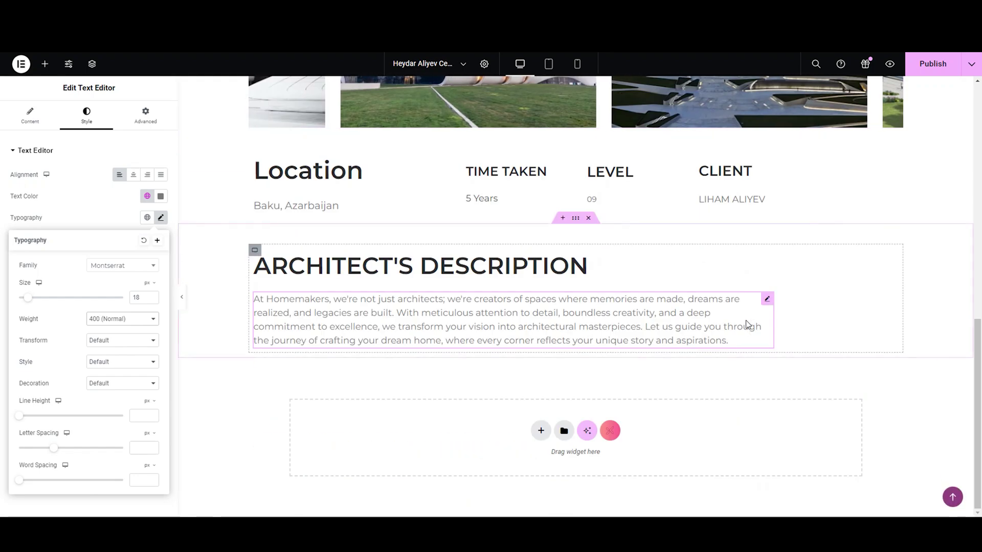
- Try justified and then right alignment on the description paragraph
left_click(161, 217)
left_click(30, 115)
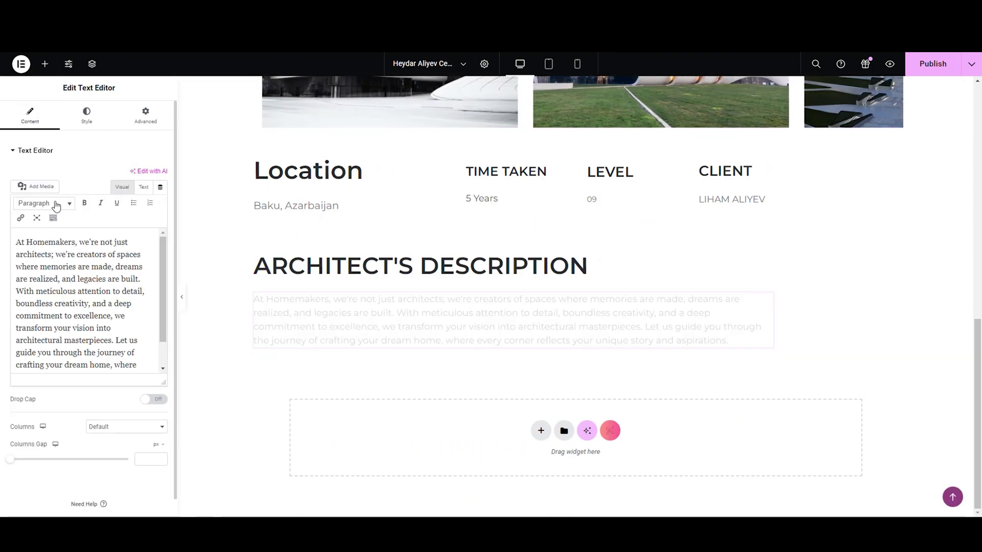
left_click(33, 150)
left_click(48, 153)
left_click(93, 123)
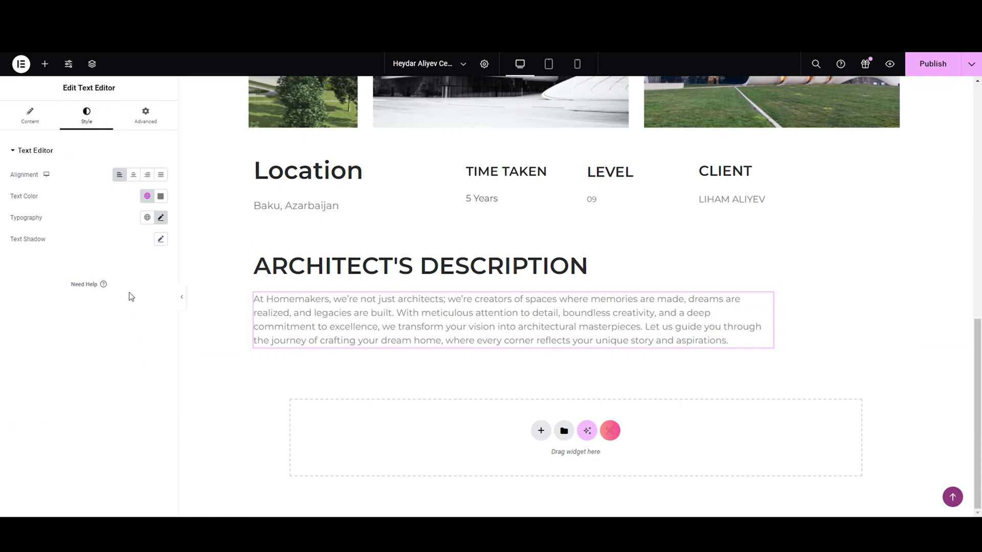
left_click(161, 176)
left_click(147, 179)
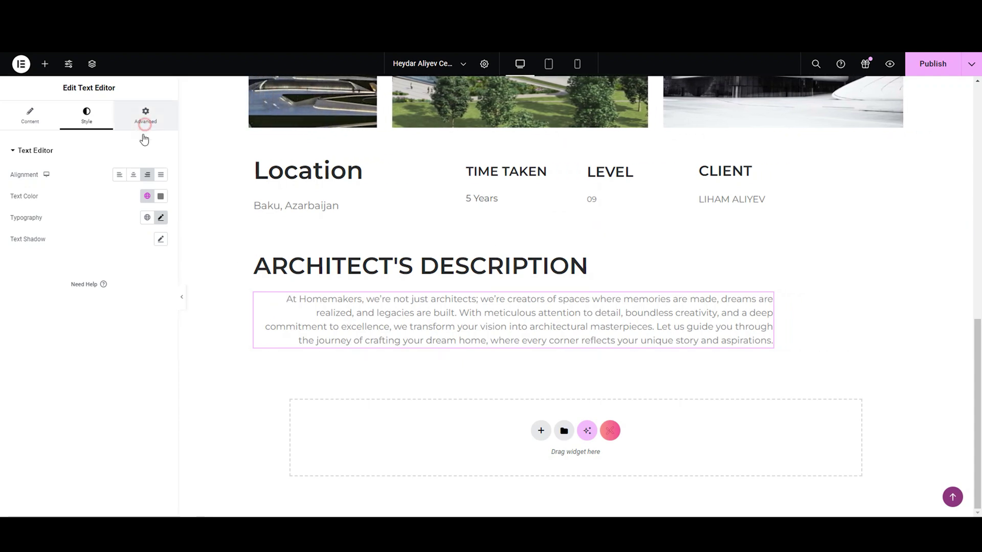
- Unlink the description paragraph's margins, set its left margin to 200 px, and align its text left
left_click(145, 119)
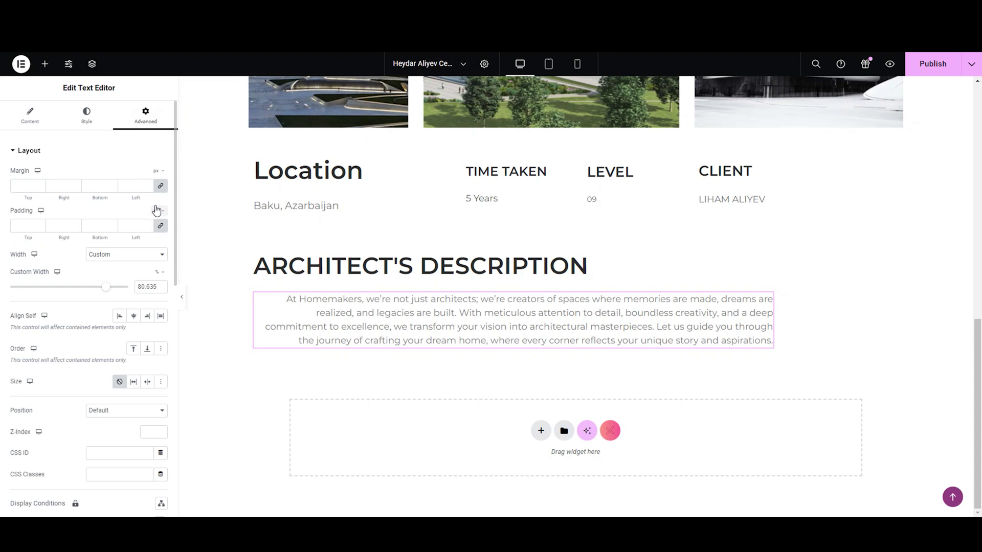
left_click(160, 186)
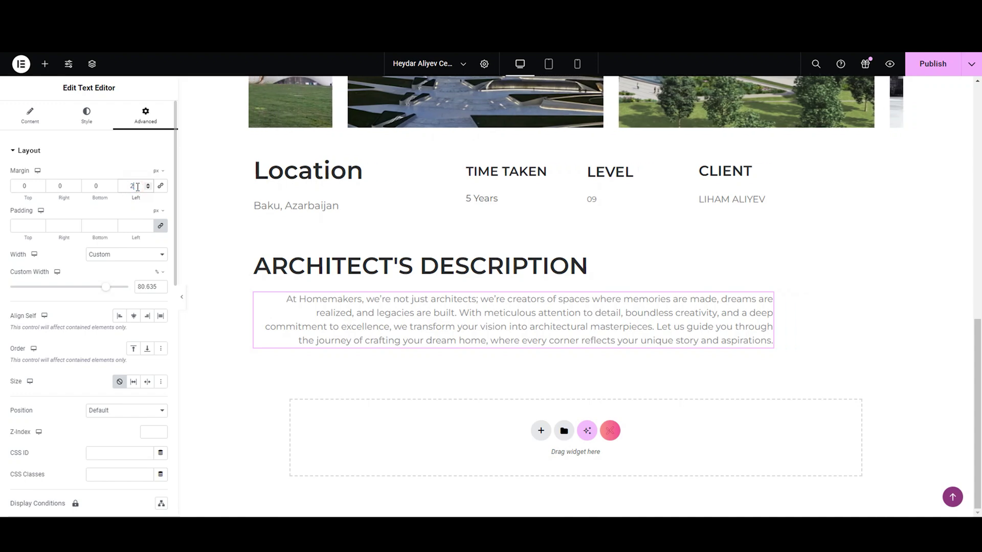
type("200")
left_click(29, 115)
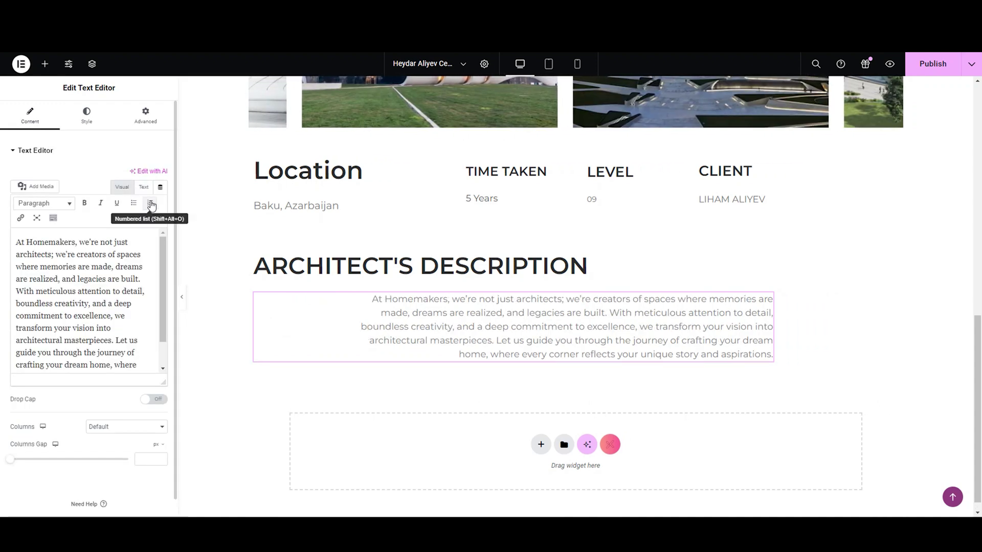
left_click(86, 115)
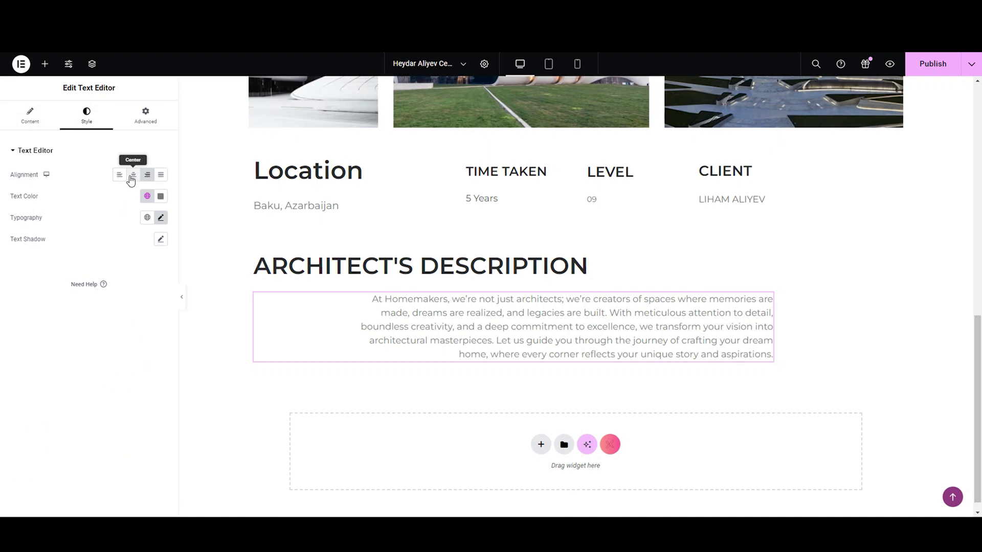
left_click(120, 176)
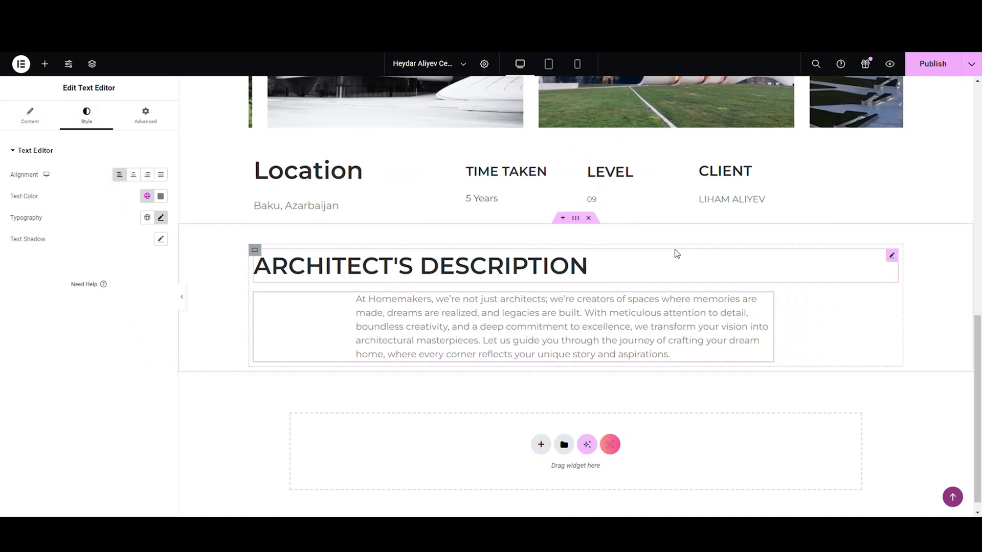
- Compare the description paragraph with the intro text under the page title and widen its text box slightly
scroll(664, 253, "up", 6)
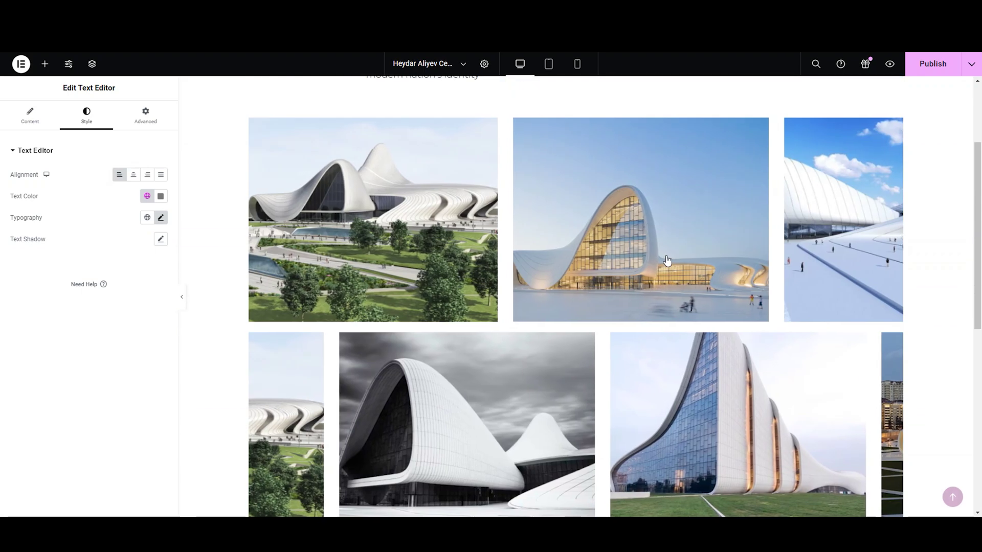
scroll(664, 240, "up", 3)
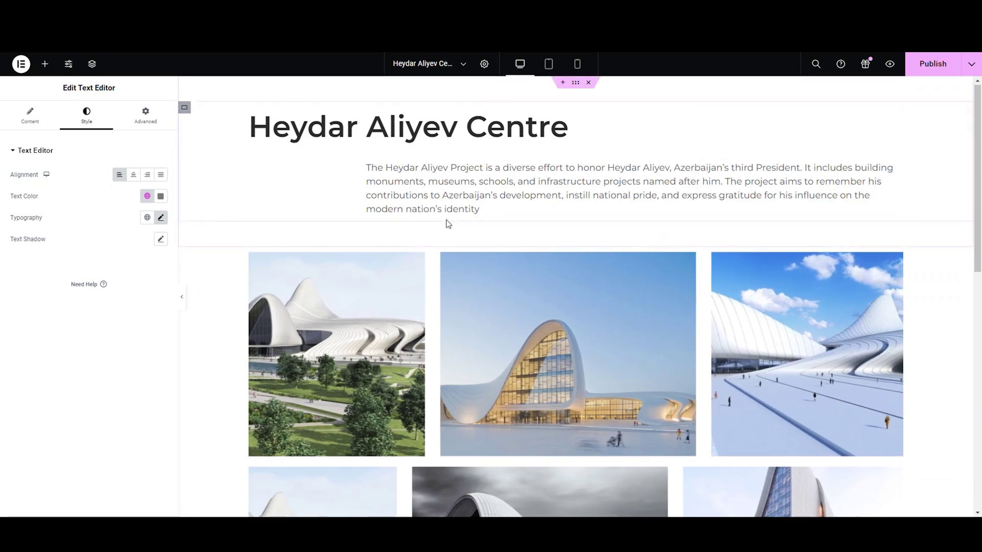
scroll(444, 219, "down", 7)
scroll(448, 224, "down", 3)
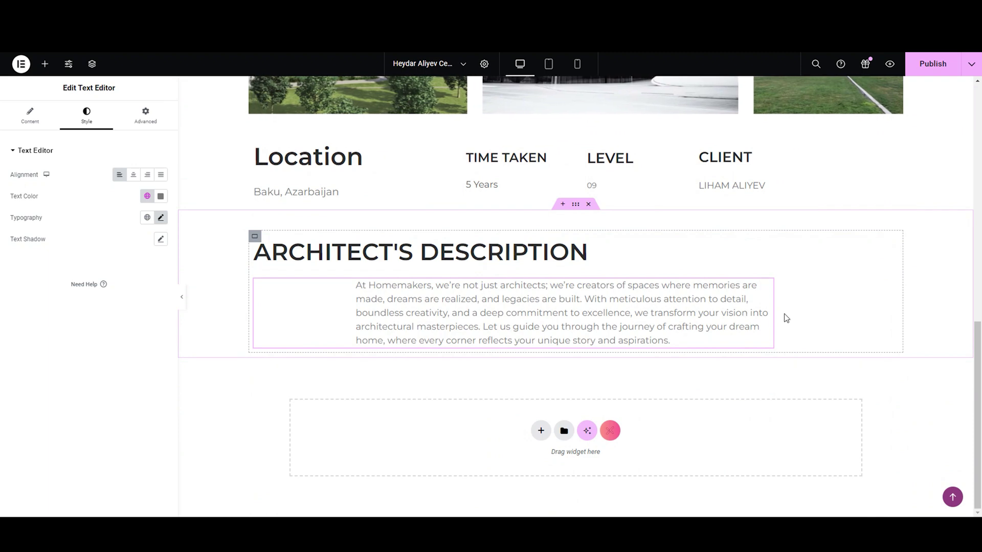
left_click_drag(773, 317, 827, 317)
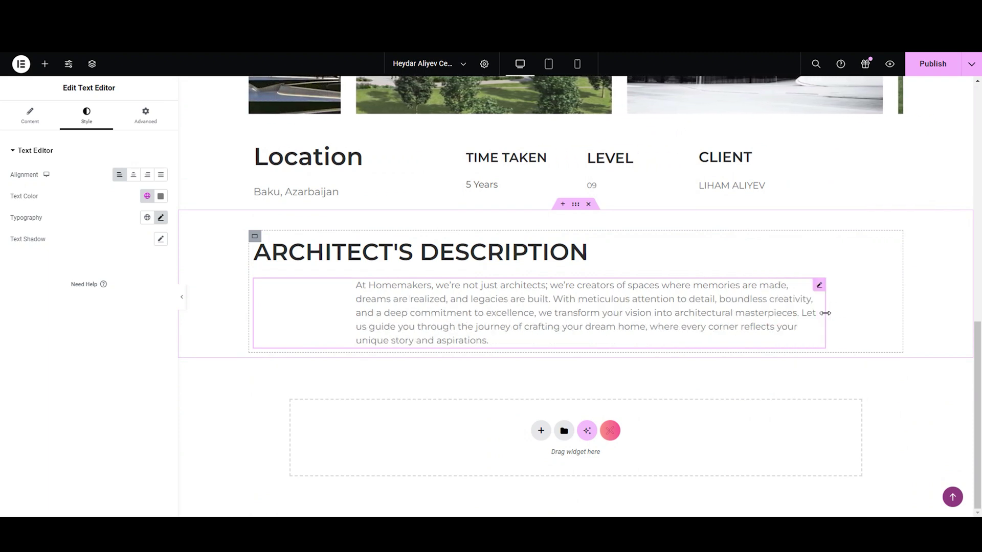
left_click(34, 152)
- Find the Image widget and add it below the Architect's Description paragraph
left_click(45, 64)
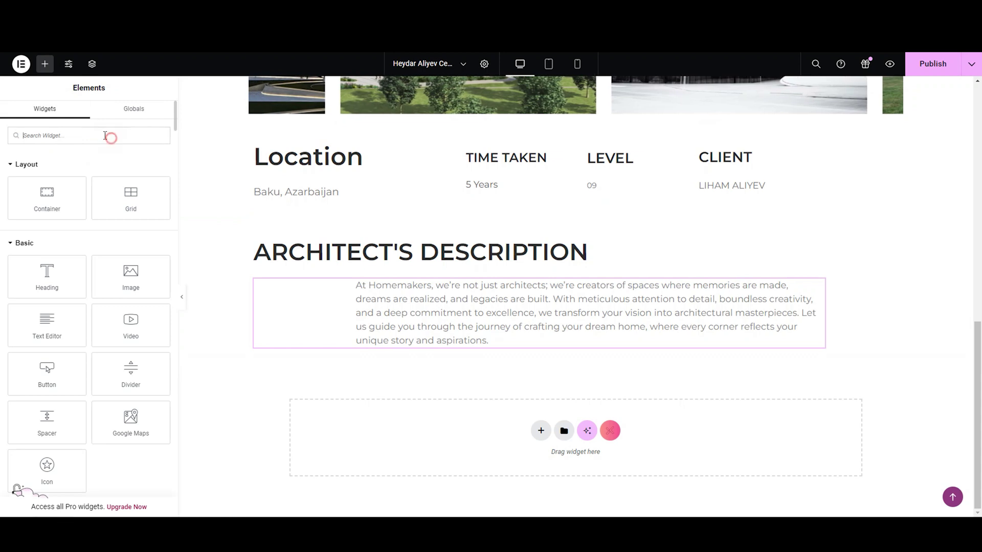
type("image")
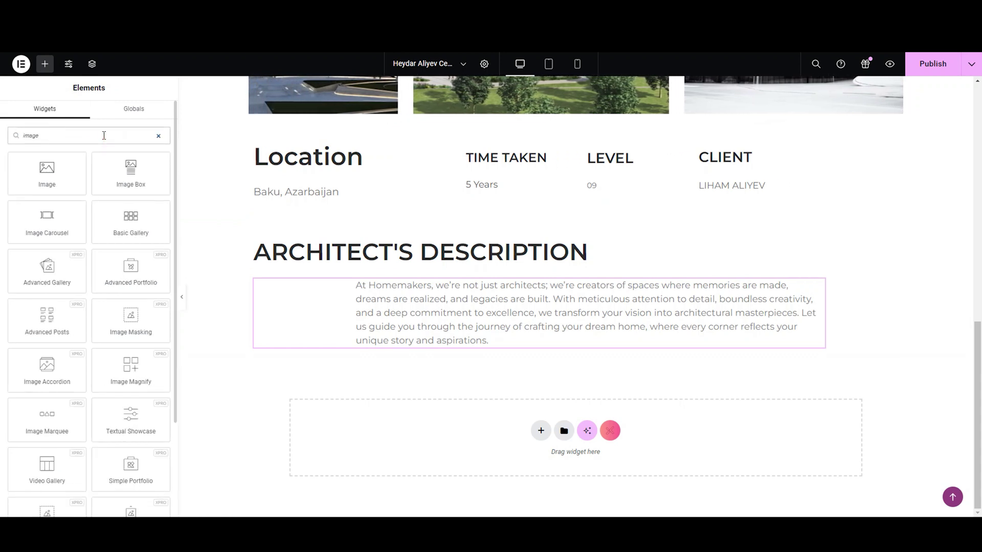
left_click_drag(82, 176, 566, 343)
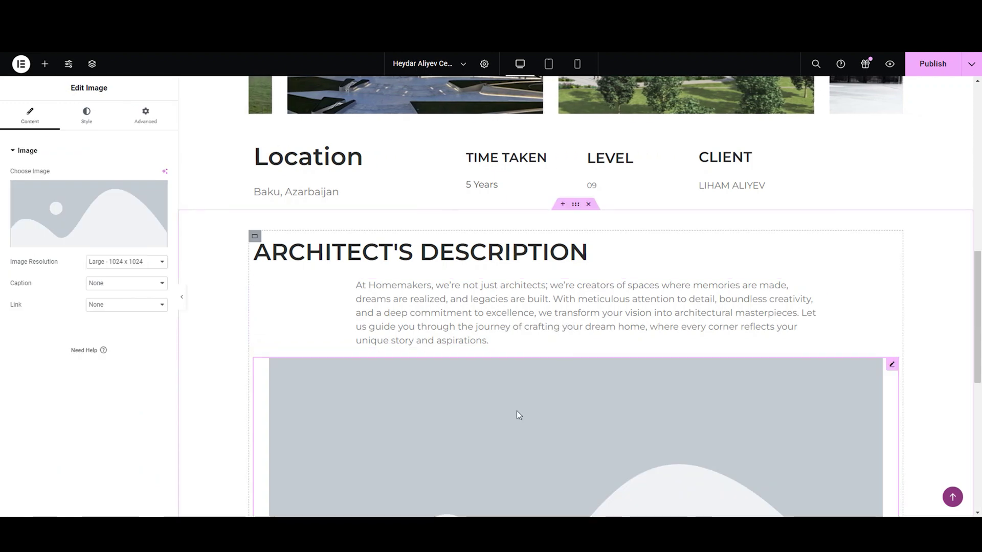
- Load more media library items and insert the wide single-storey floor plan picture into the new Image widget
left_click(127, 245)
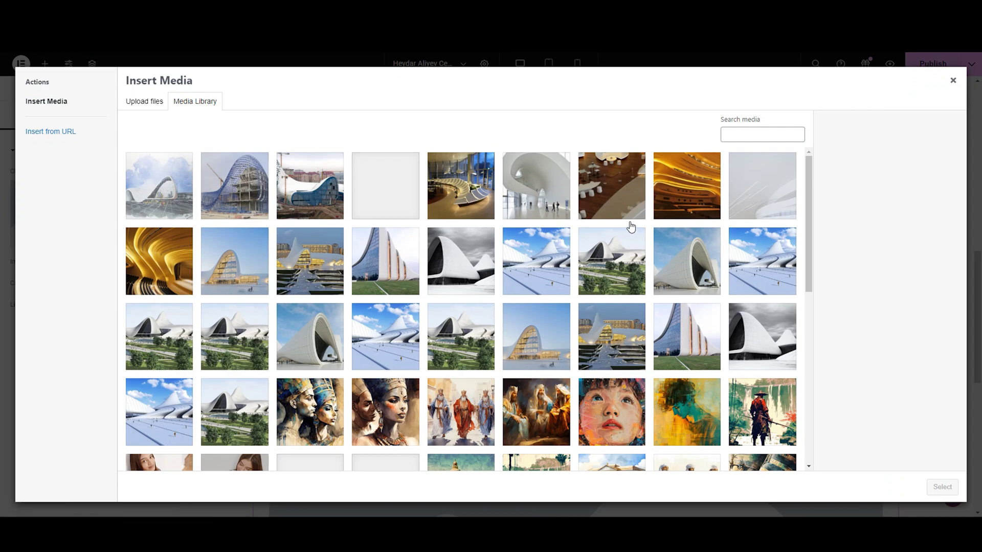
scroll(629, 225, "down", 4)
scroll(633, 227, "down", 4)
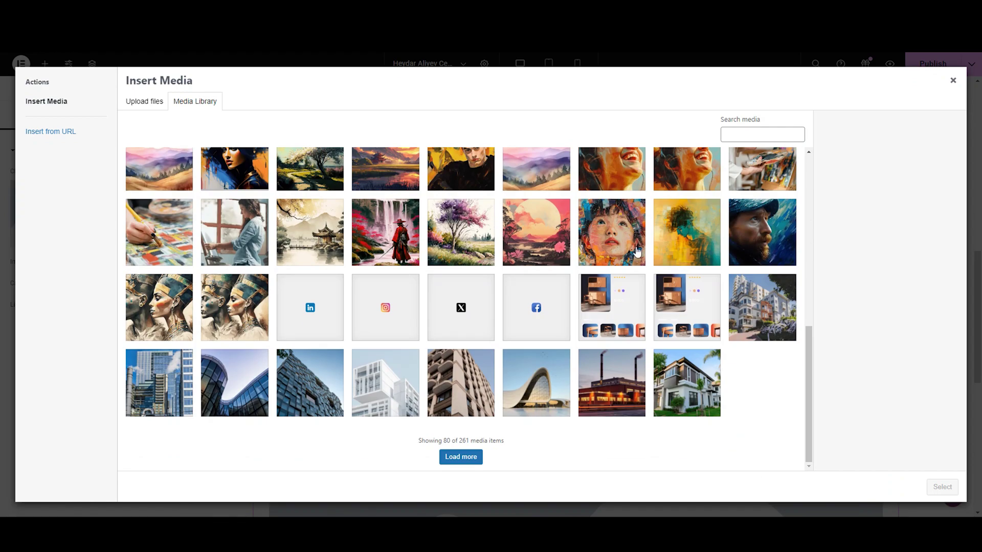
left_click(457, 459)
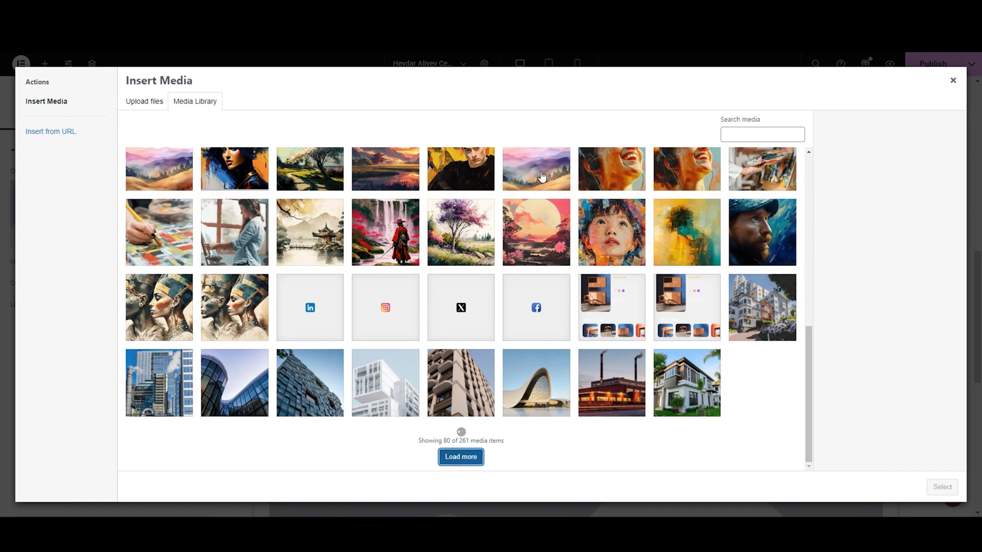
scroll(358, 281, "down", 10)
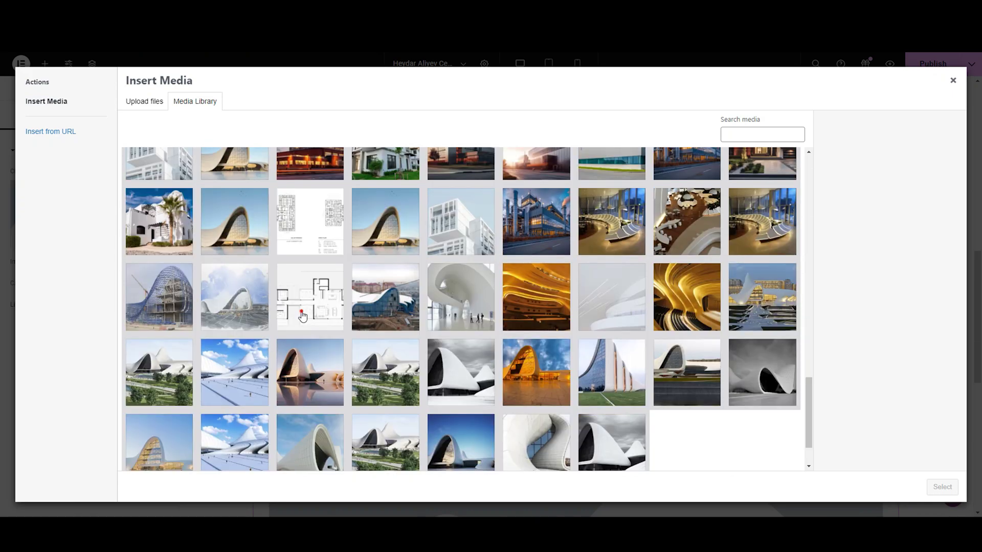
left_click(303, 316)
left_click(943, 487)
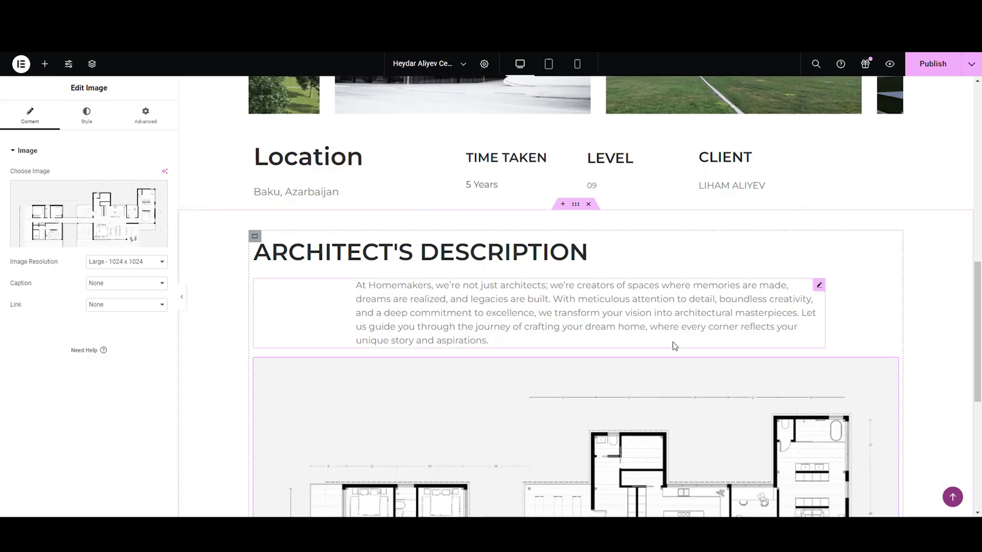
- Set the floor plan image's resolution to Full
scroll(674, 346, "down", 4)
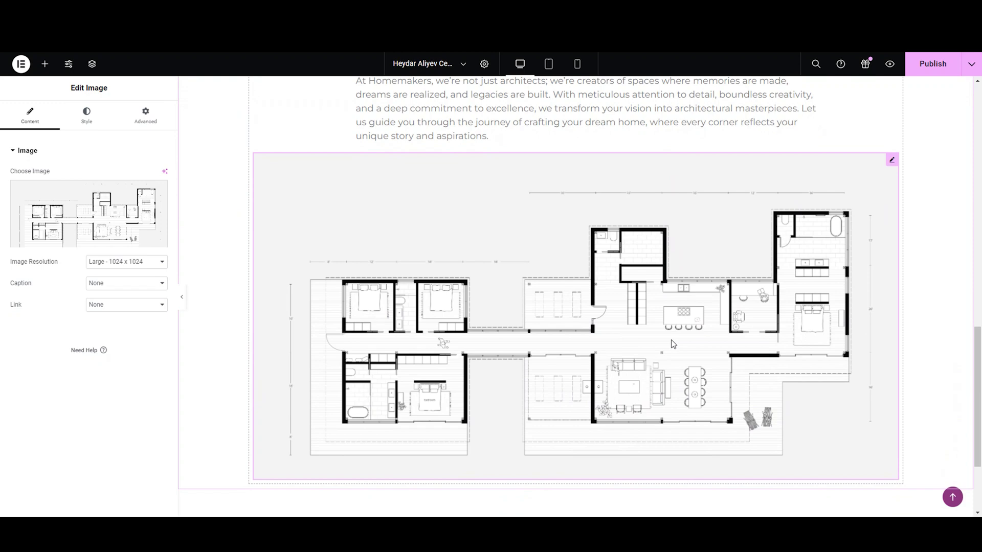
scroll(671, 339, "up", 2)
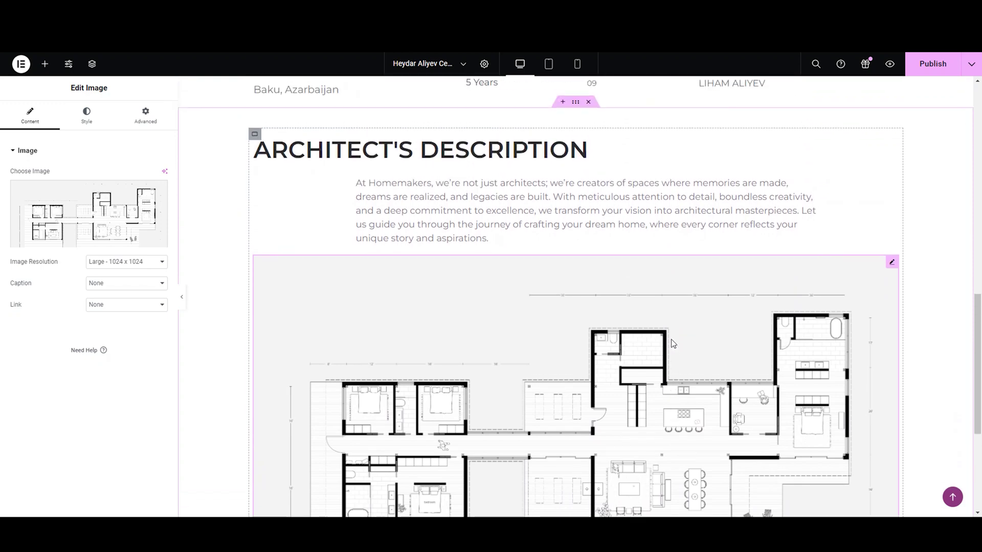
left_click(147, 264)
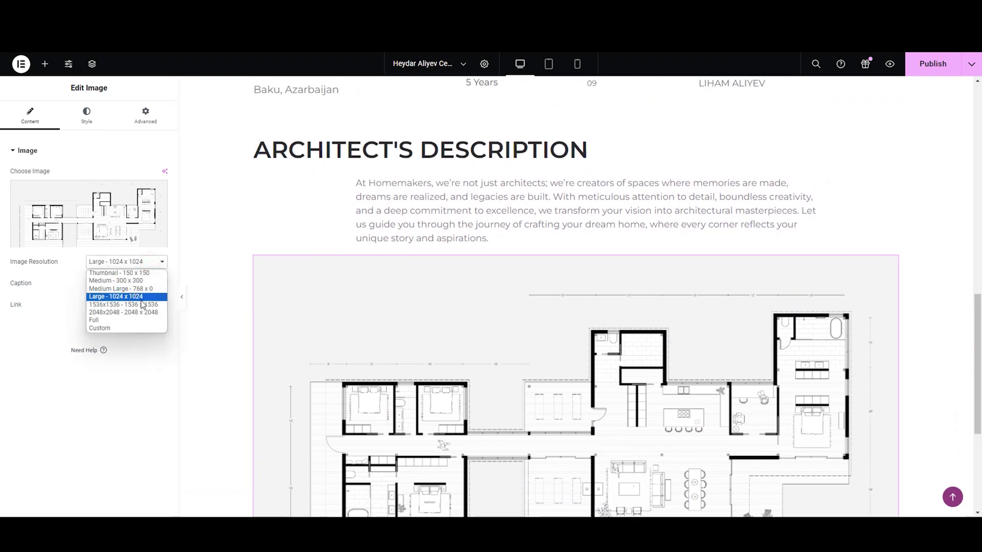
left_click(139, 320)
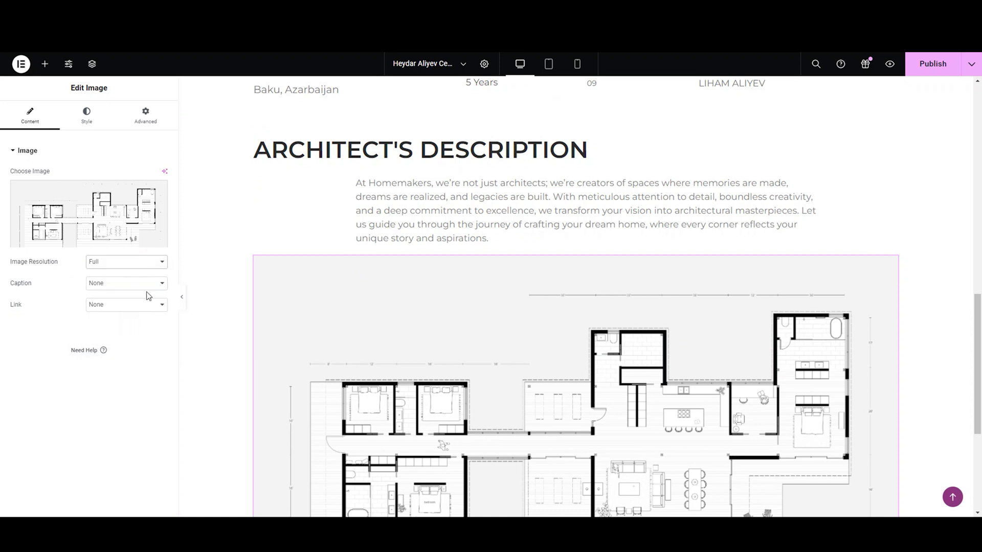
- Set the floor plan image's width to 70% and its maximum width to 73%
left_click(86, 121)
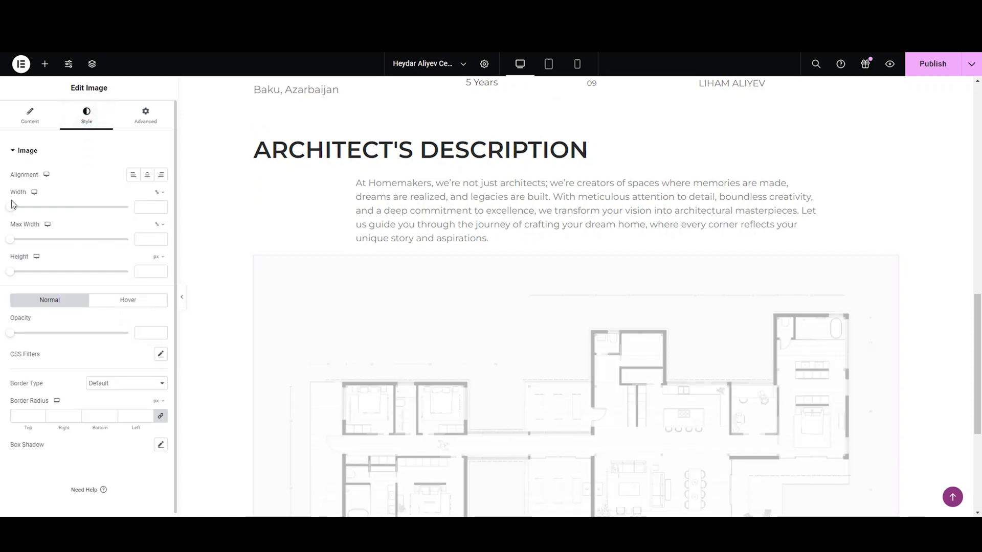
scroll(707, 287, "down", 2)
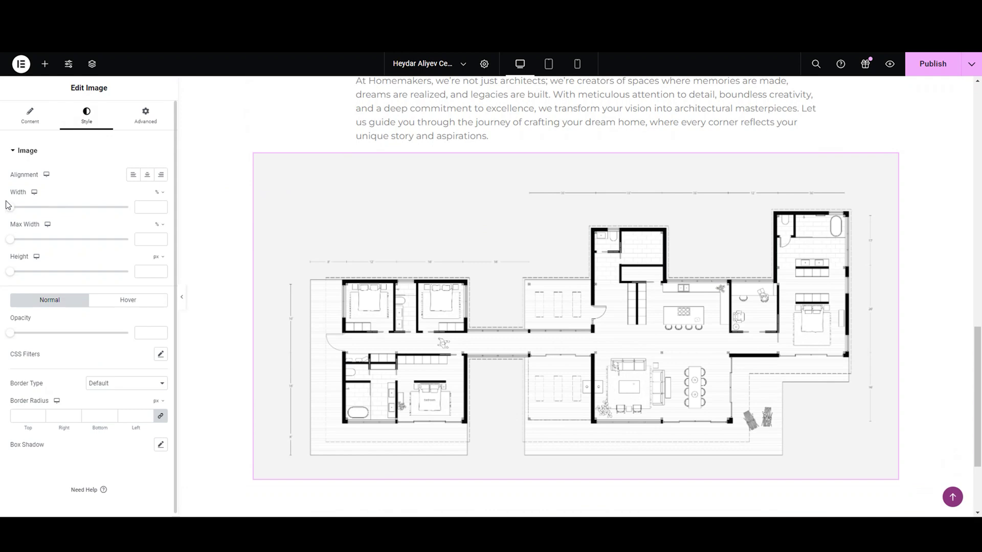
left_click_drag(10, 210, 90, 220)
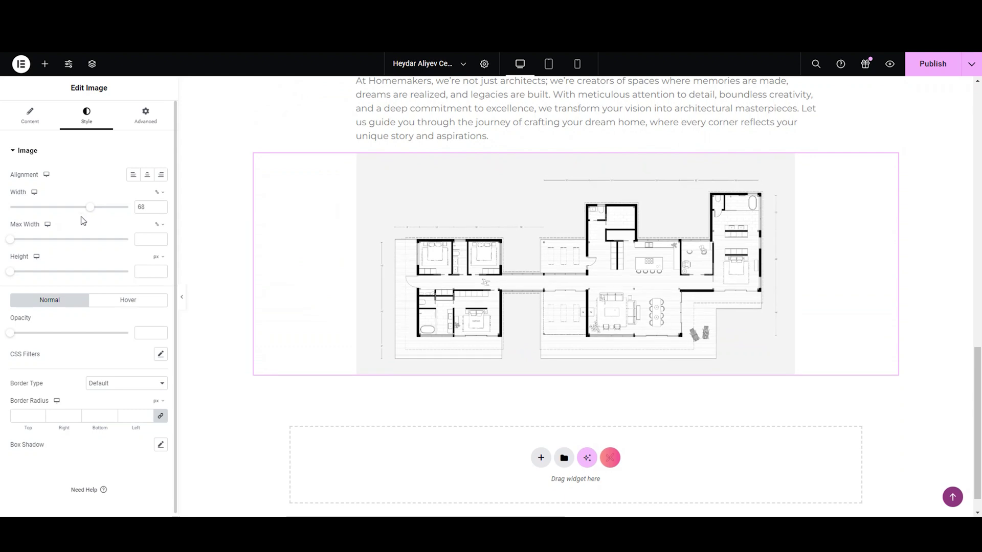
left_click(147, 204)
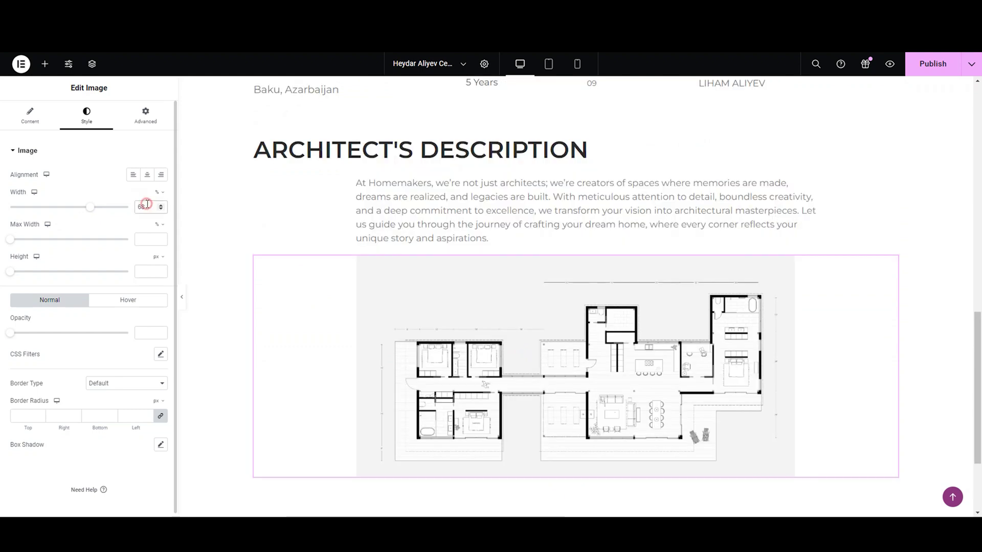
double_click(147, 204)
type("70")
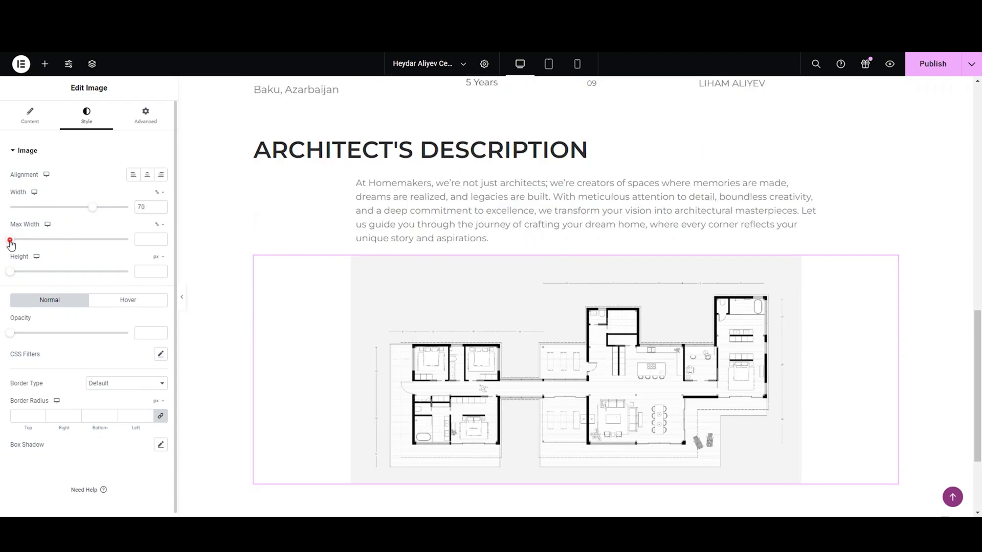
left_click_drag(10, 239, 97, 257)
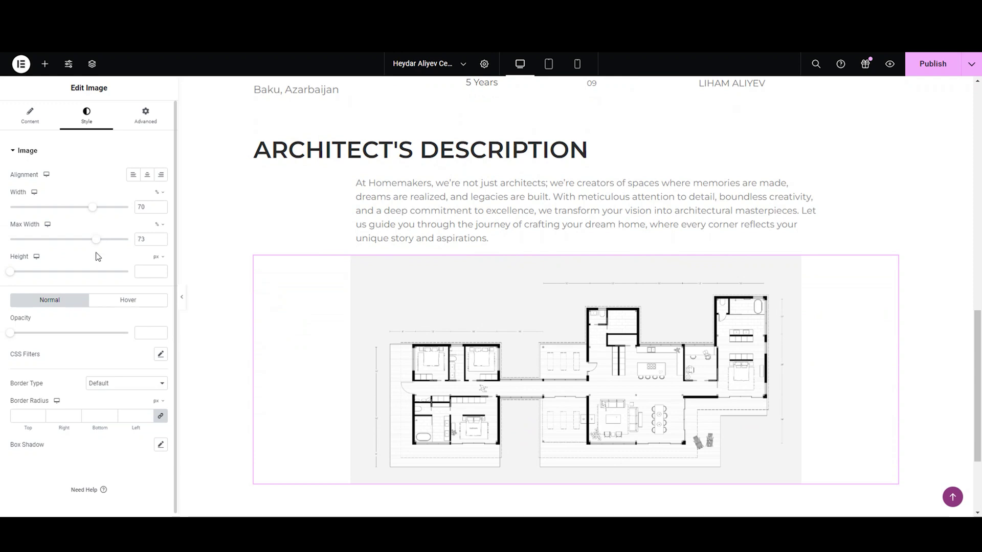
- Try a fixed height on the floor plan image, clear it, and set the image width to 75%
left_click_drag(14, 279, 131, 271)
double_click(142, 272)
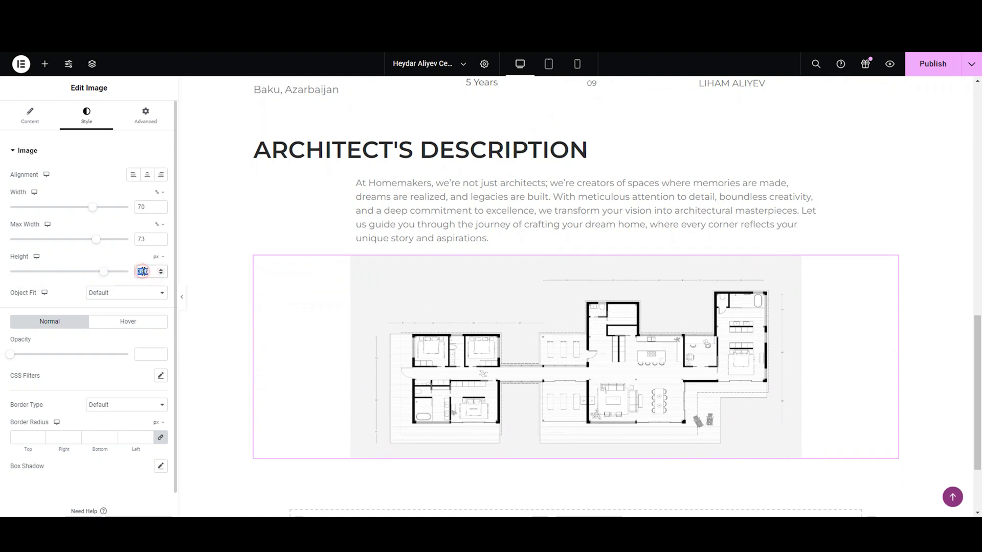
key("BackSpace")
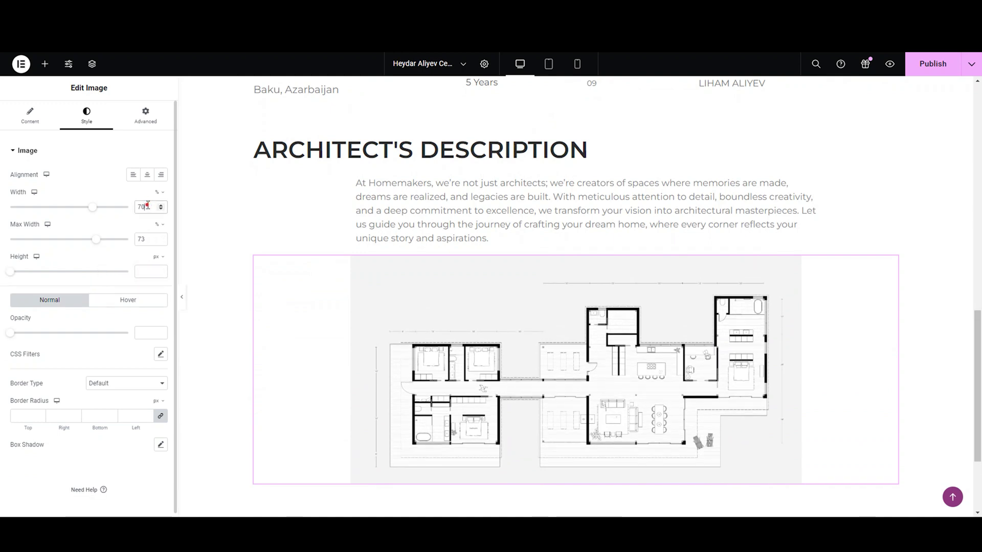
type("75")
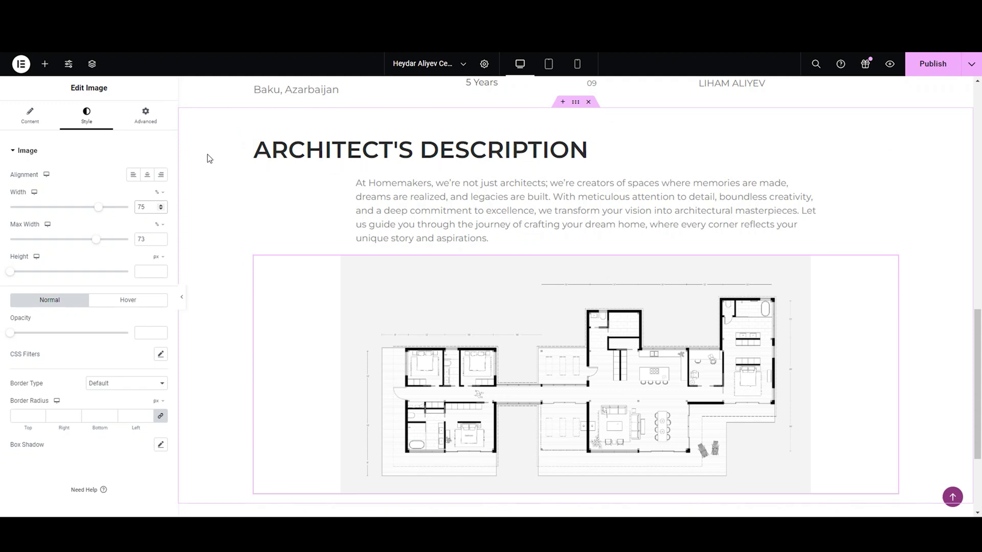
- Unlink the floor plan image's margins and set its left margin to 30 px to line it up with the paragraph
left_click(149, 122)
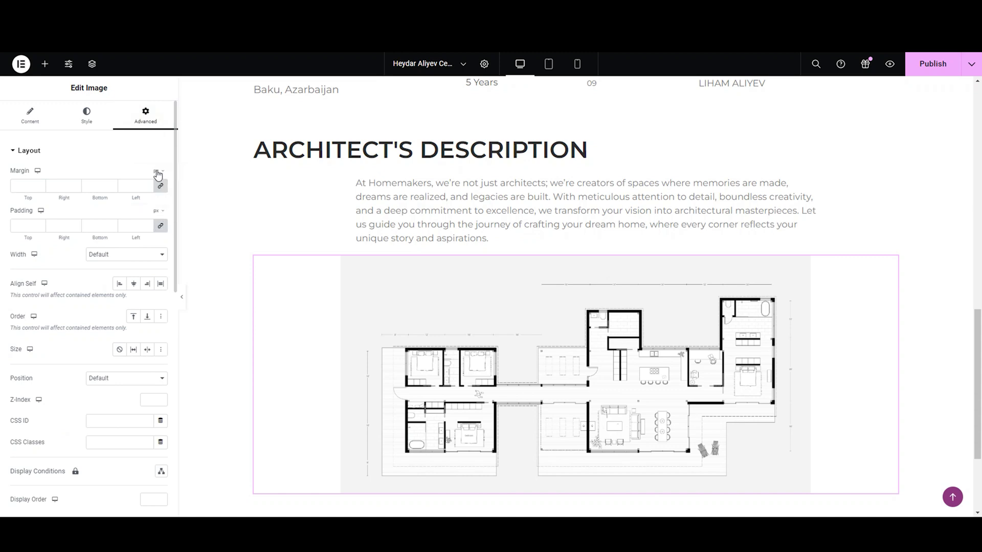
left_click(162, 193)
left_click(126, 190)
type("1")
key("BackSpace")
type("20")
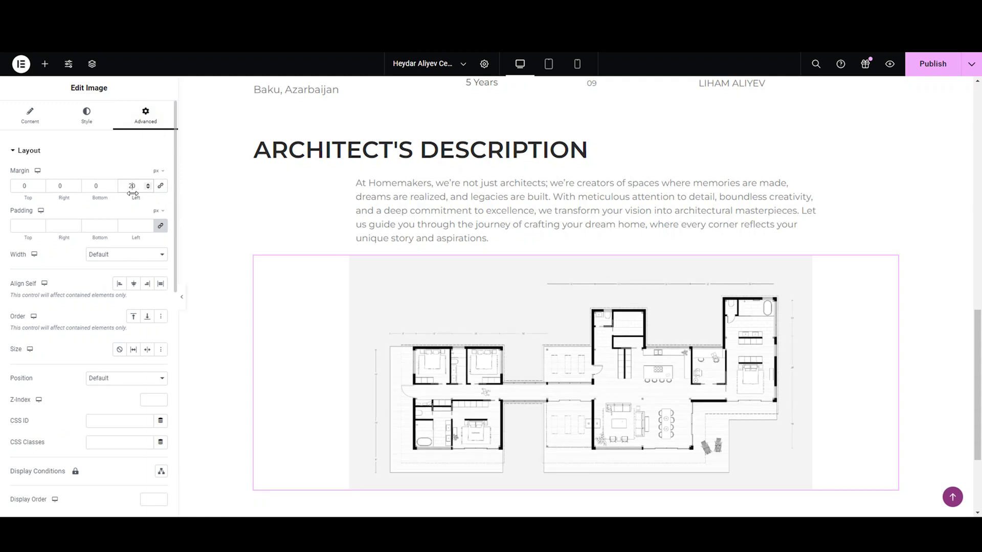
key("BackSpace")
type("3")
scroll(717, 274, "up", 6)
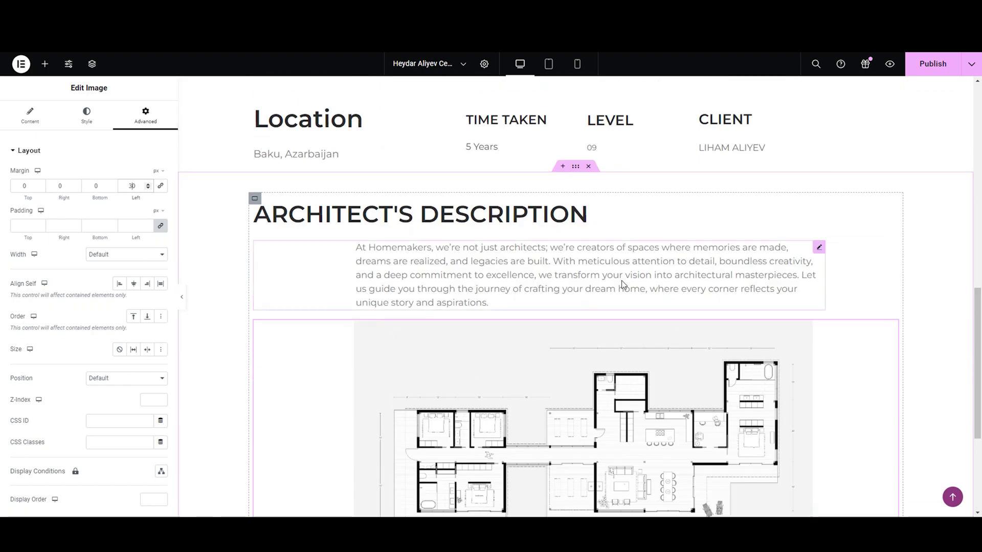
scroll(577, 208, "up", 5)
scroll(576, 207, "down", 10)
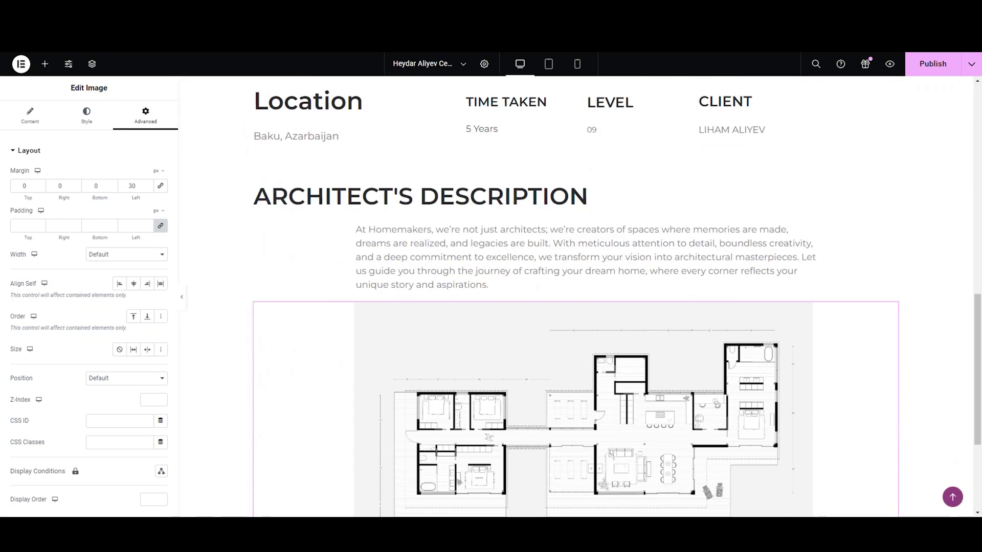
- Add a single flexbox container with row direction below the floor plan section
left_click(72, 149)
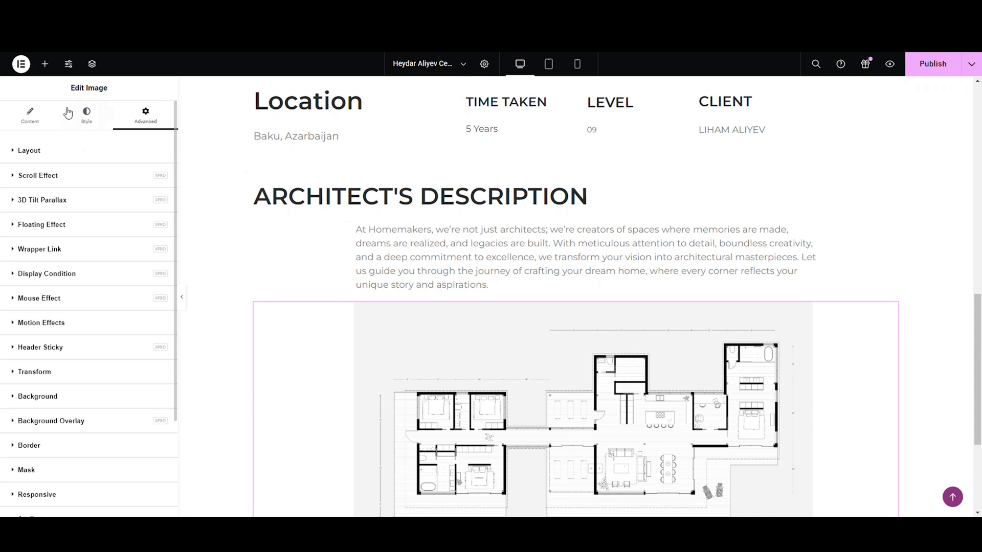
left_click(62, 74)
scroll(484, 297, "down", 3)
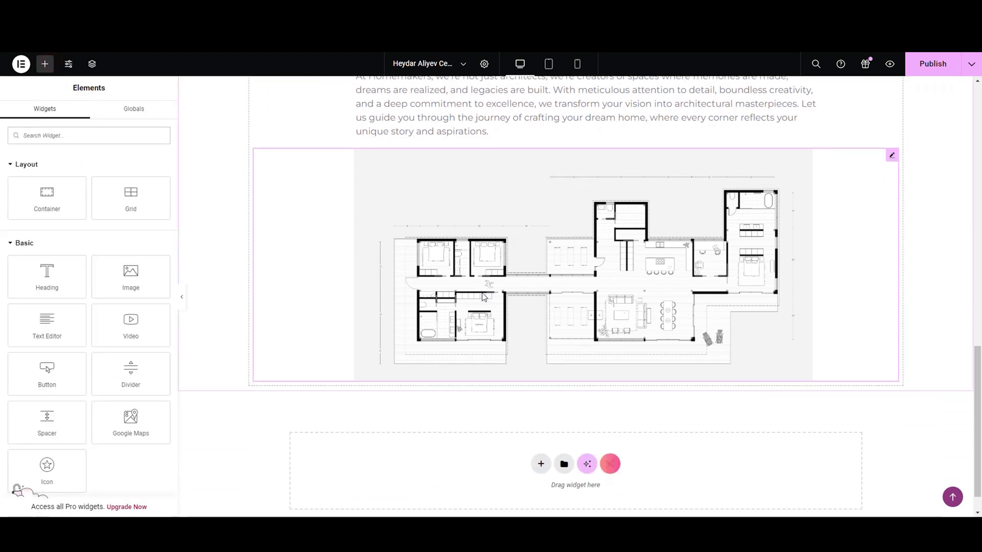
scroll(484, 297, "down", 1)
left_click(541, 431)
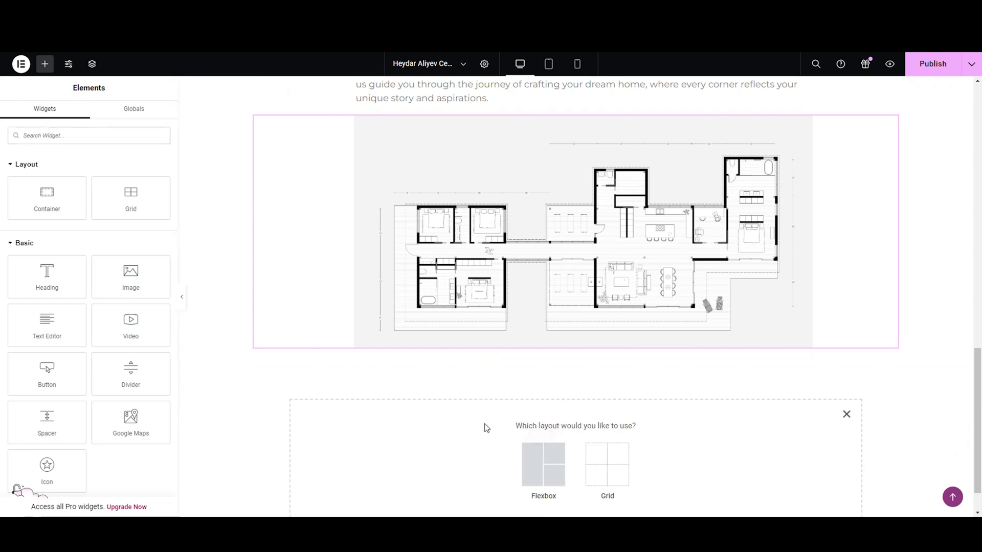
left_click(530, 455)
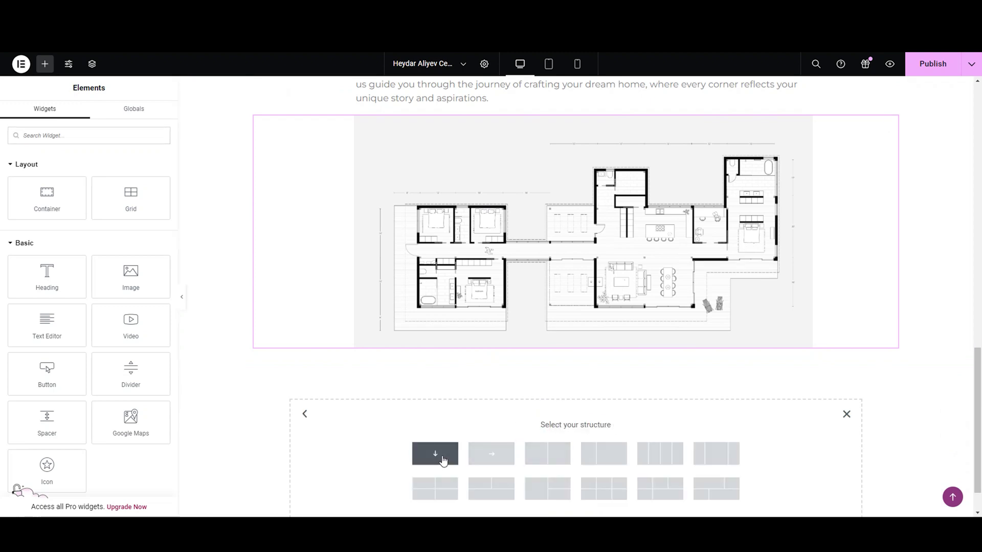
left_click(483, 464)
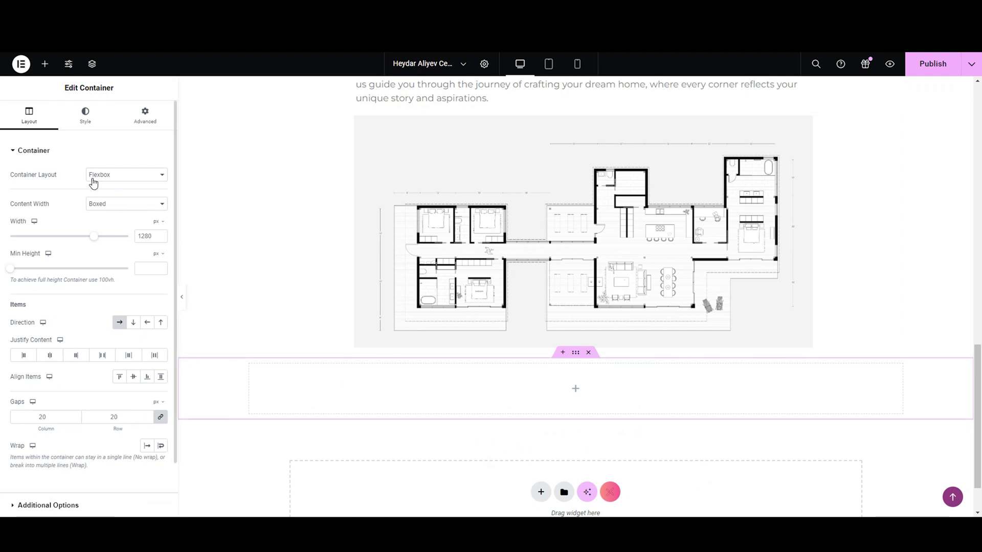
left_click(60, 358)
left_click(30, 151)
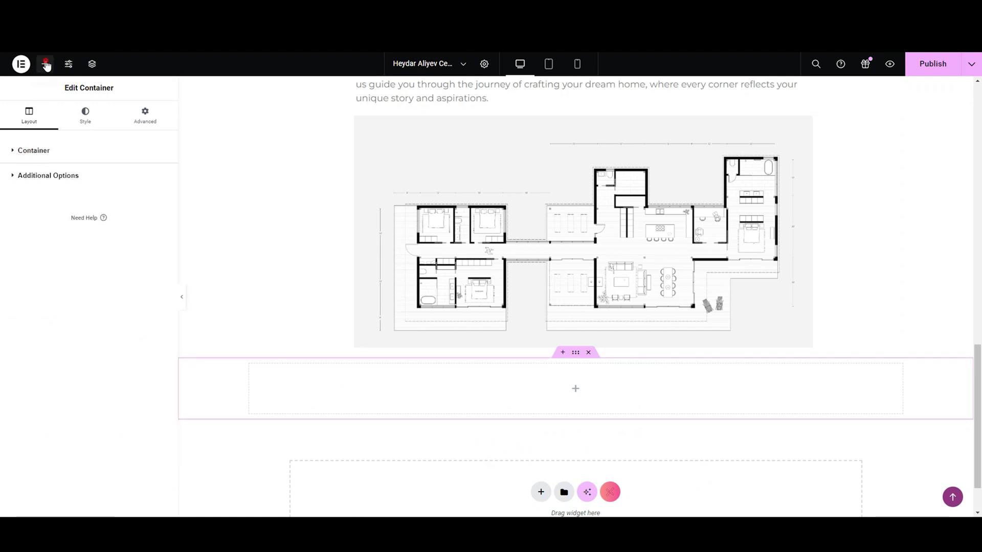
- Nest a container inside the new row container, with column direction and centred content justification
left_click(45, 63)
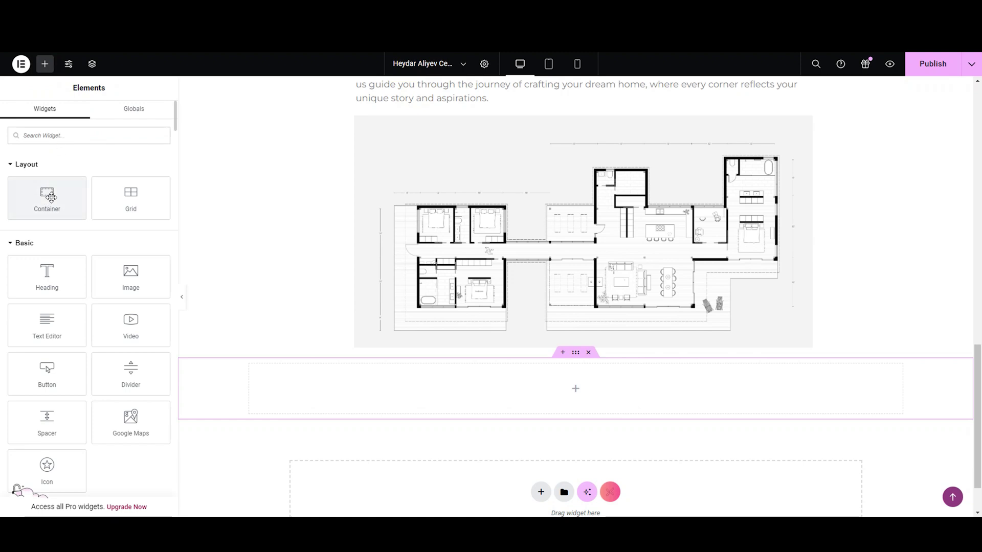
left_click_drag(51, 198, 303, 394)
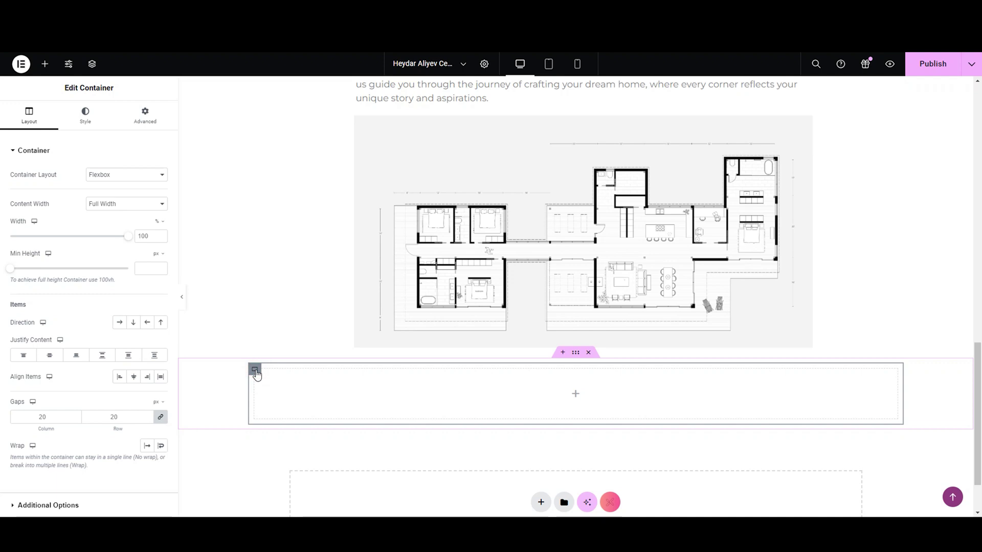
left_click(133, 324)
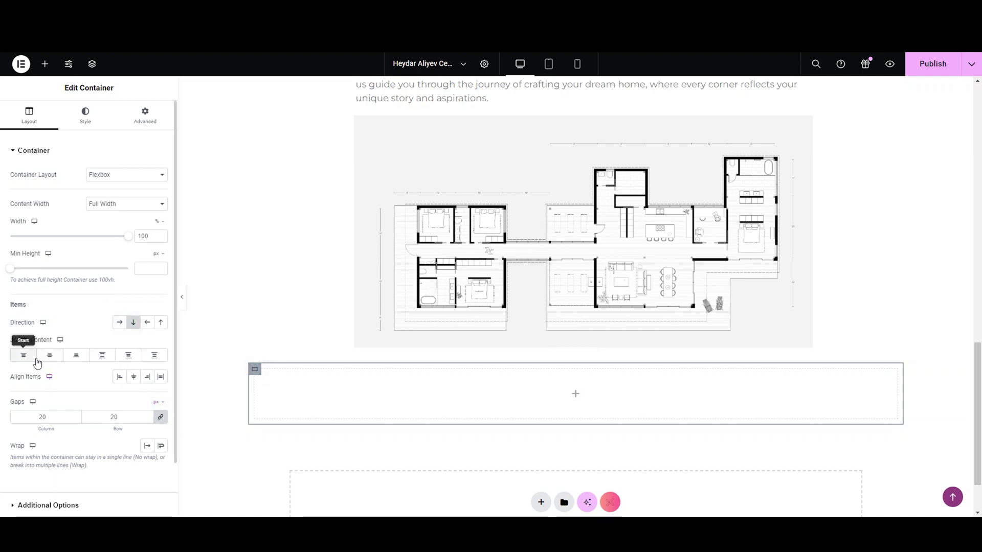
left_click(50, 356)
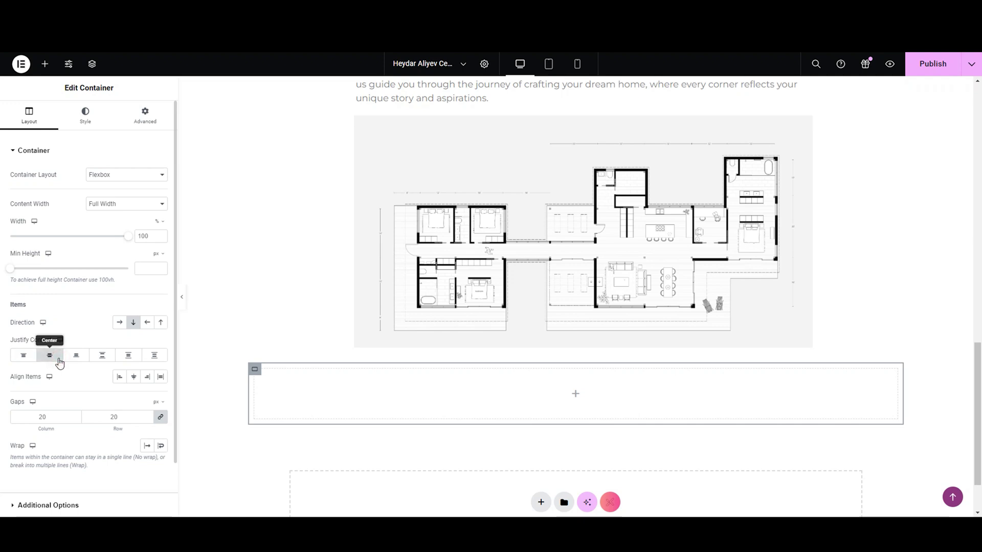
- Duplicate the nested container in the new row until the row holds four equal columns
right_click(336, 397)
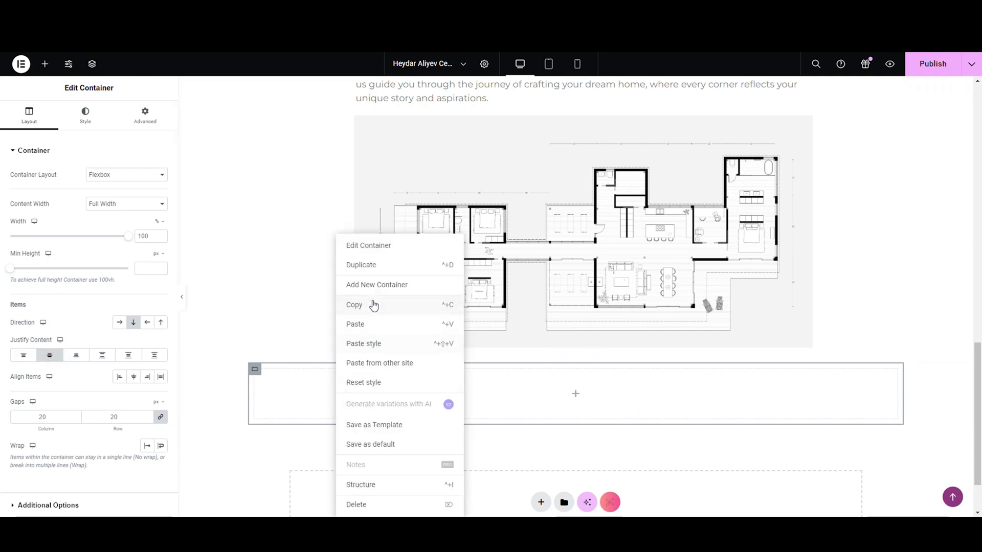
left_click(359, 265)
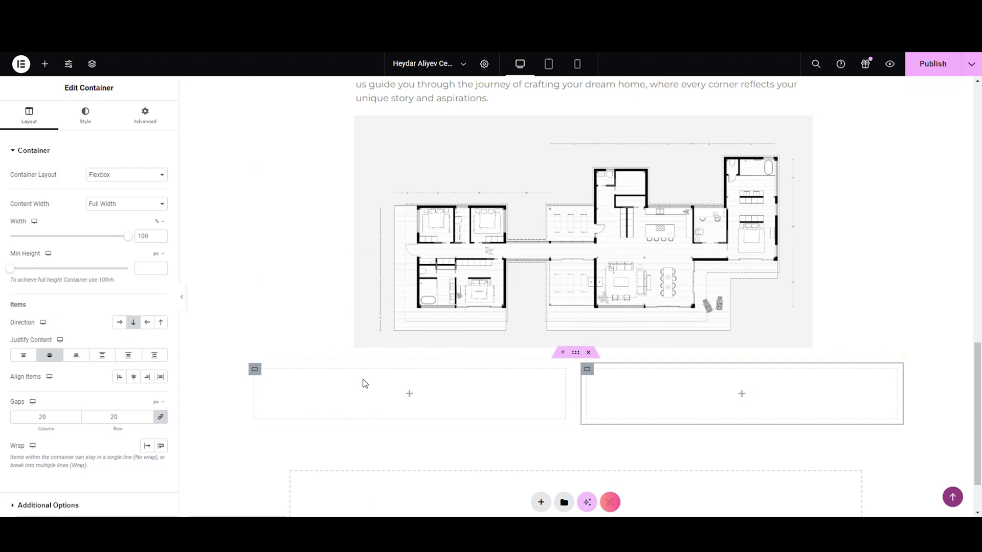
right_click(363, 382)
left_click(391, 266)
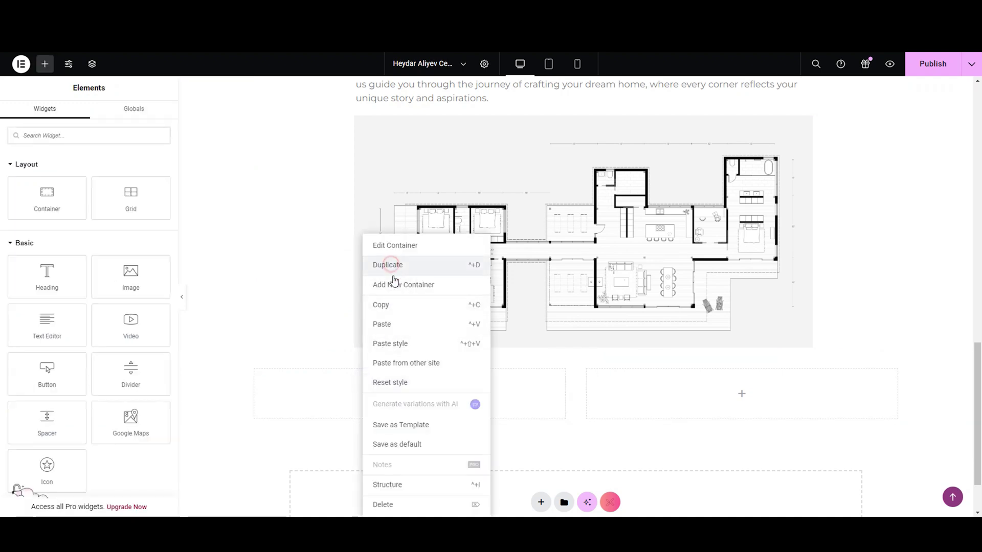
right_click(386, 385)
left_click(405, 267)
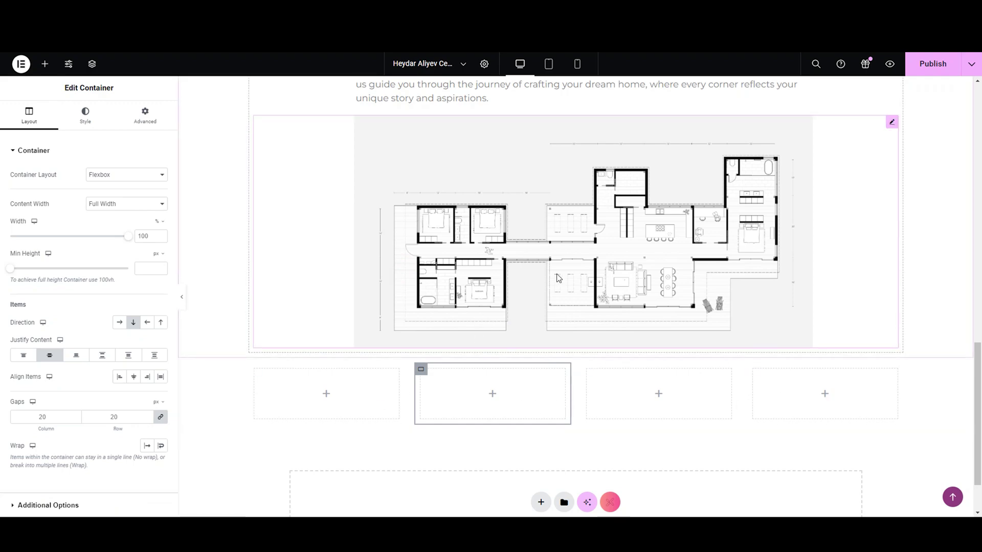
- Replace the empty four-column row below the floor plan with a copy of the Location details row
scroll(557, 278, "up", 6)
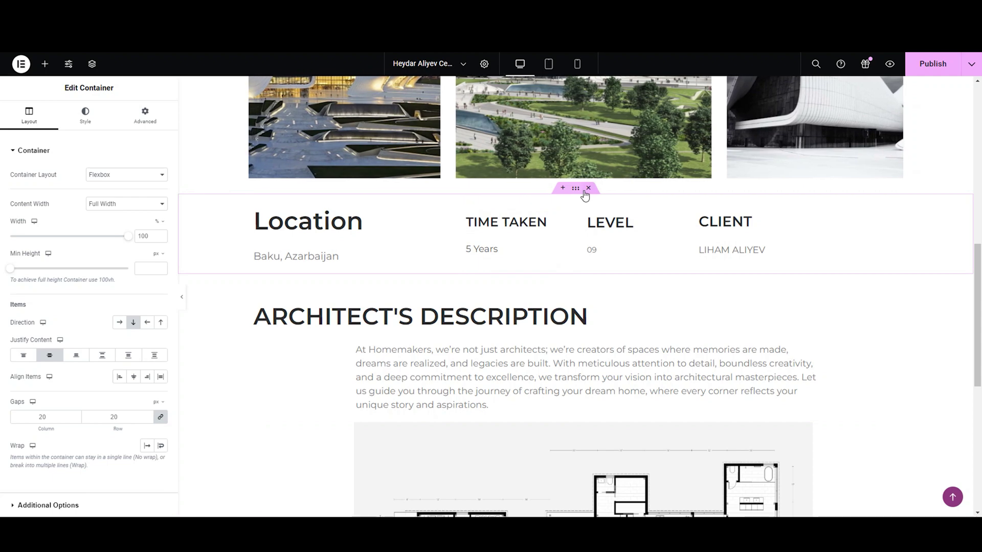
right_click(575, 189)
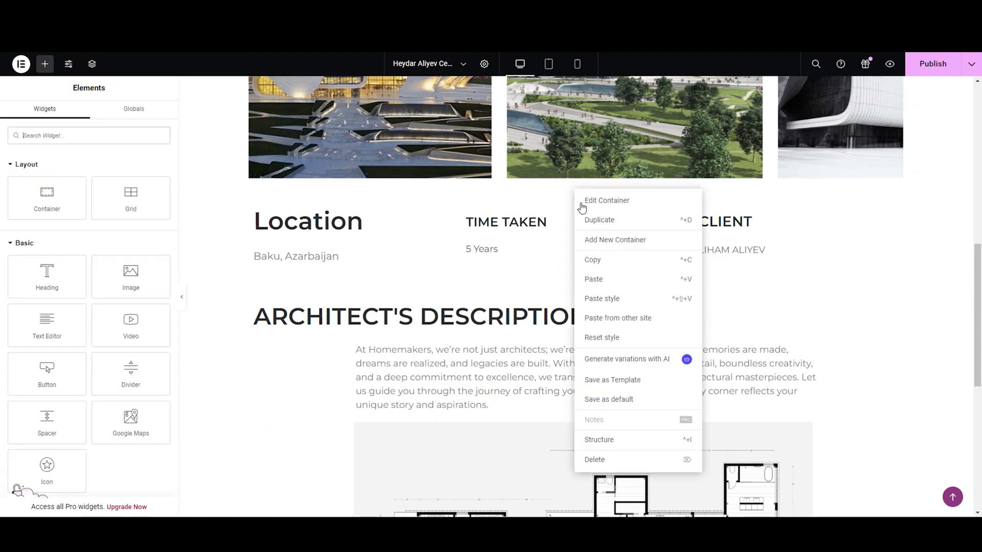
left_click(597, 267)
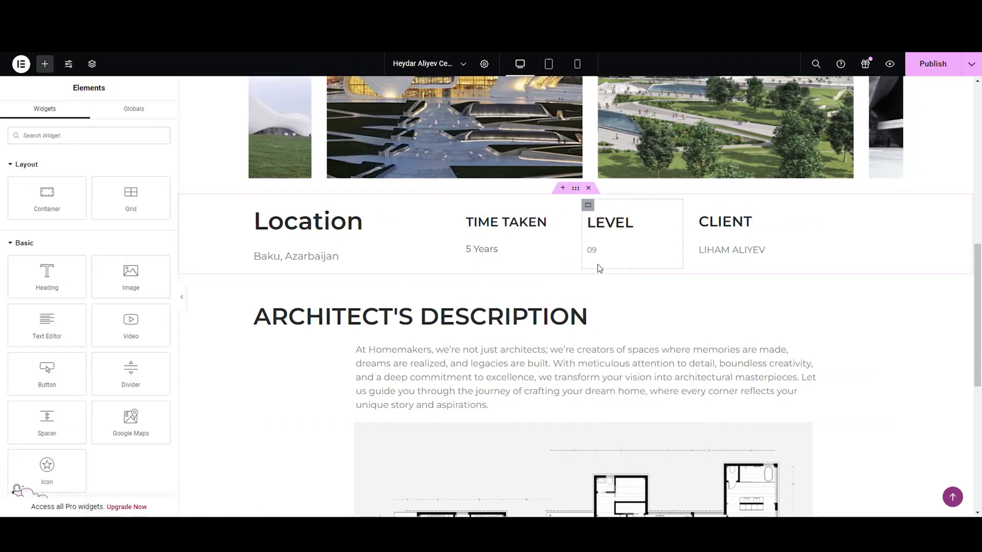
scroll(600, 268, "down", 7)
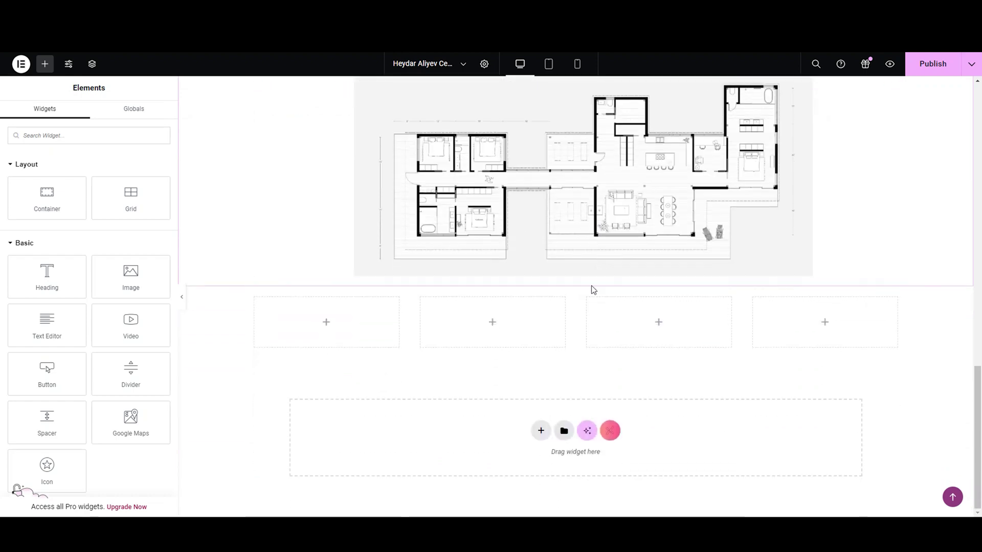
left_click(588, 281)
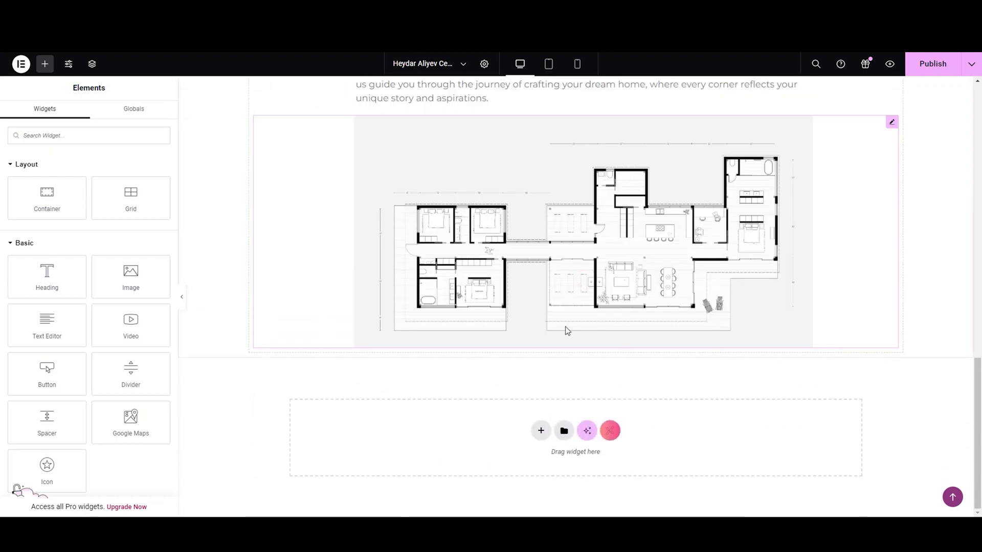
left_click(541, 431)
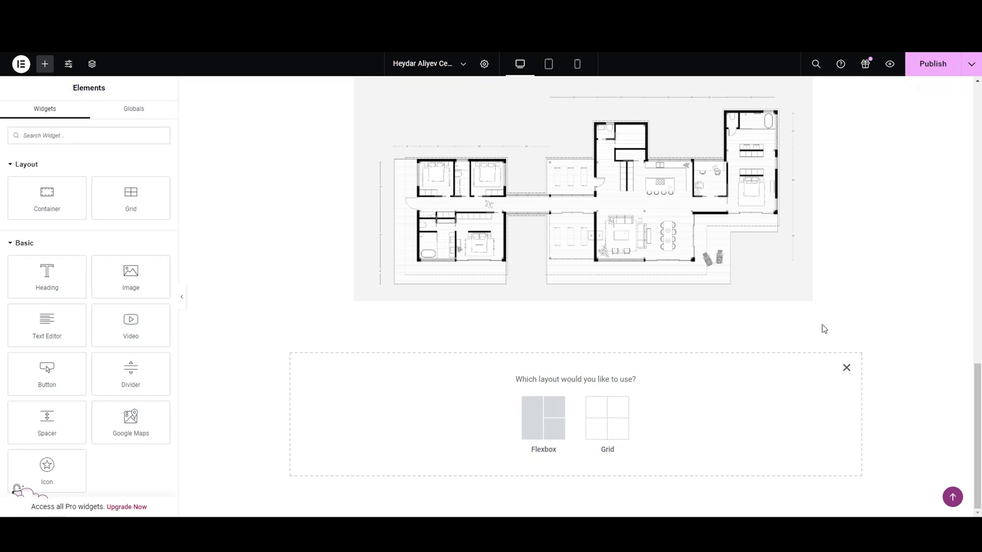
left_click(847, 368)
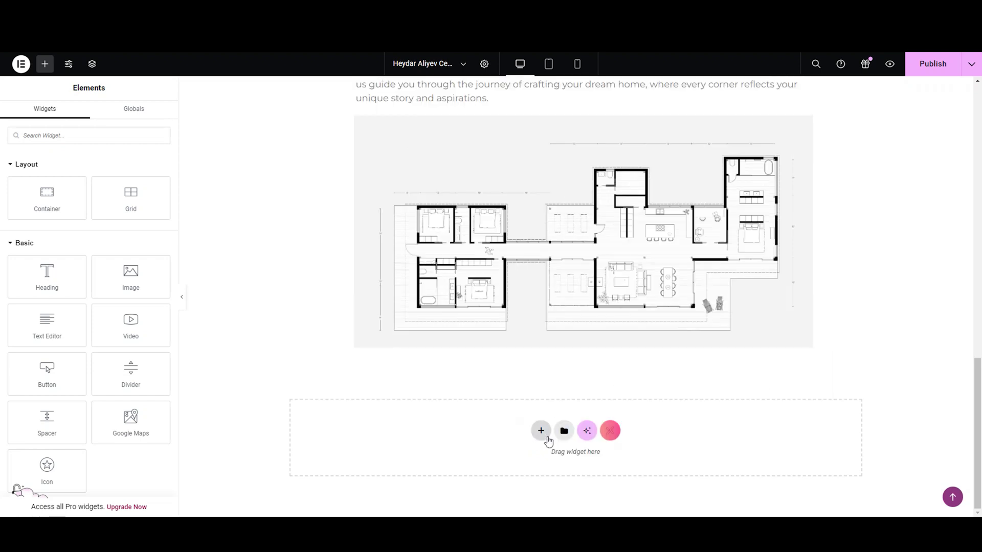
key("ctrl+v")
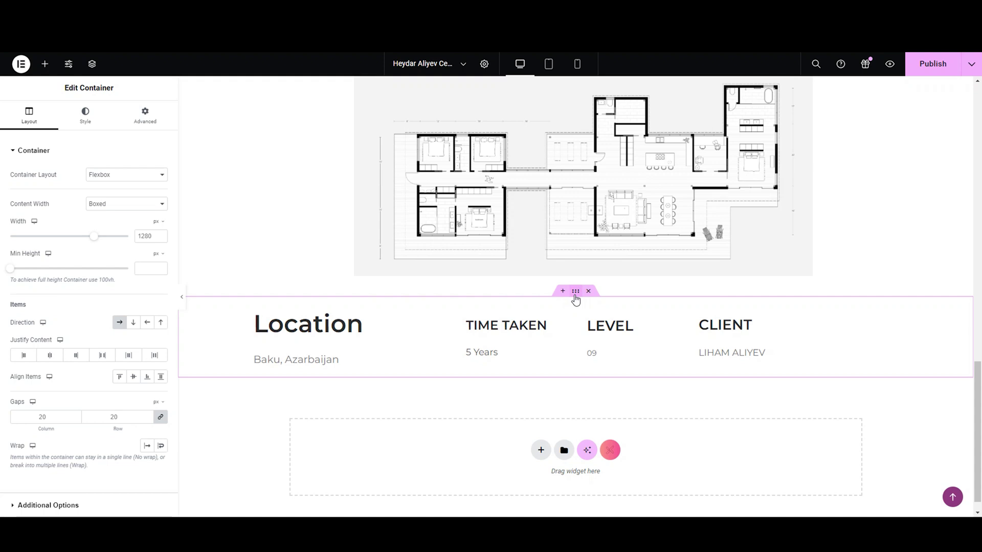
- In the copied row, change the Location heading to SQUARE FEET and the text beneath it to 3922
left_click(439, 313)
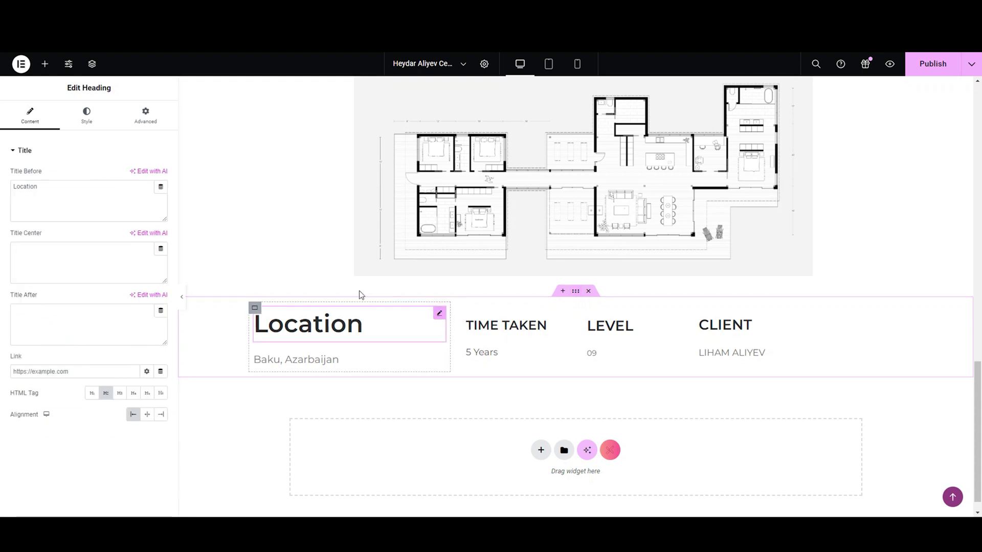
triple_click(114, 205)
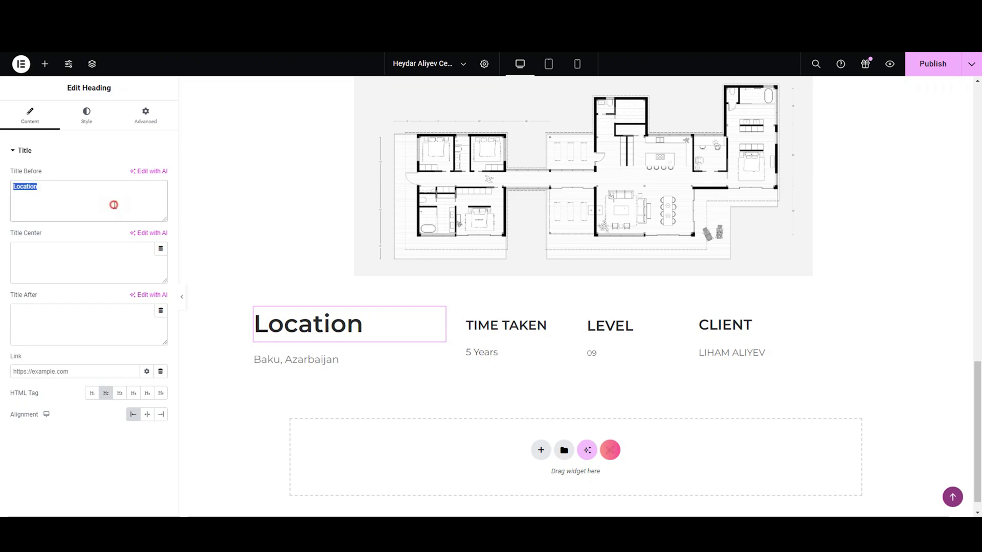
key("BackSpace")
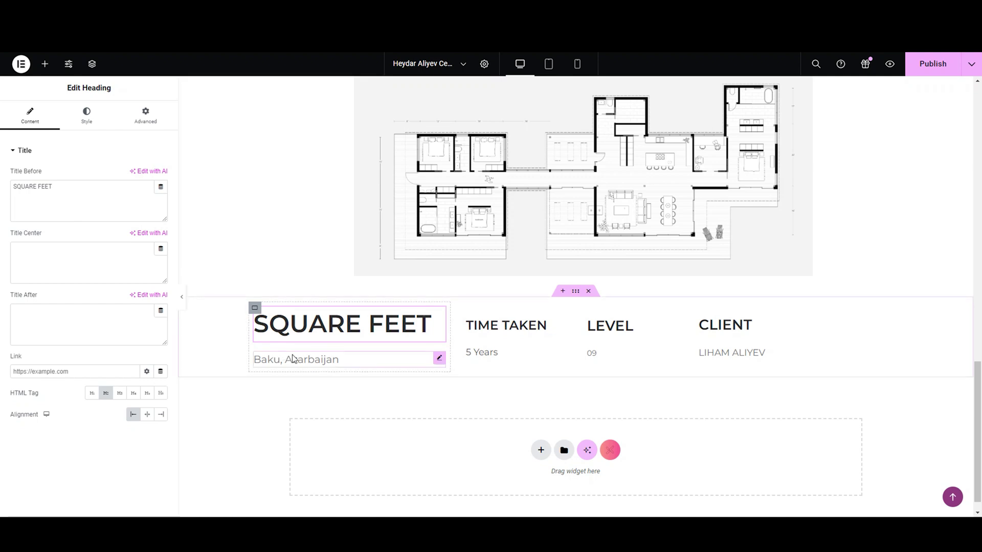
left_click(392, 360)
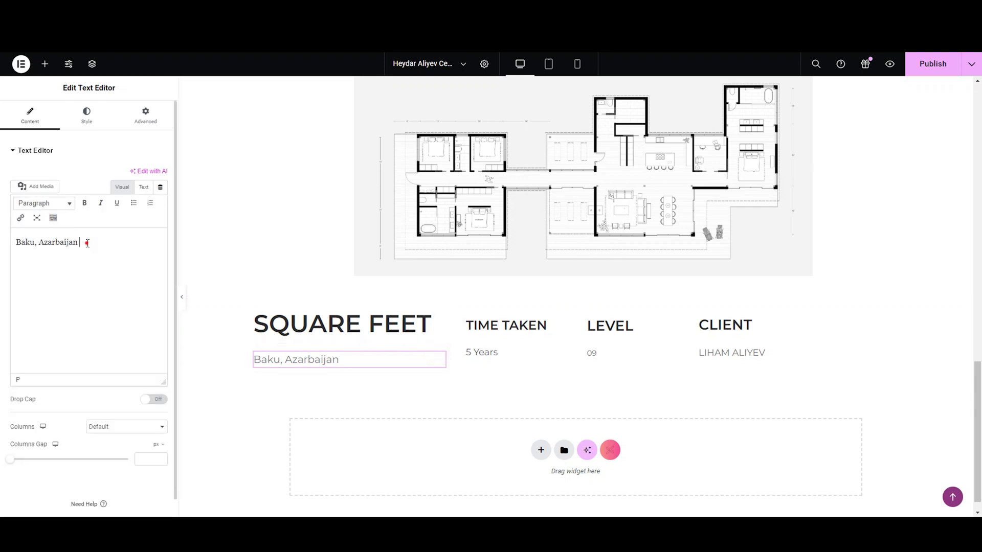
triple_click(87, 243)
type("3922")
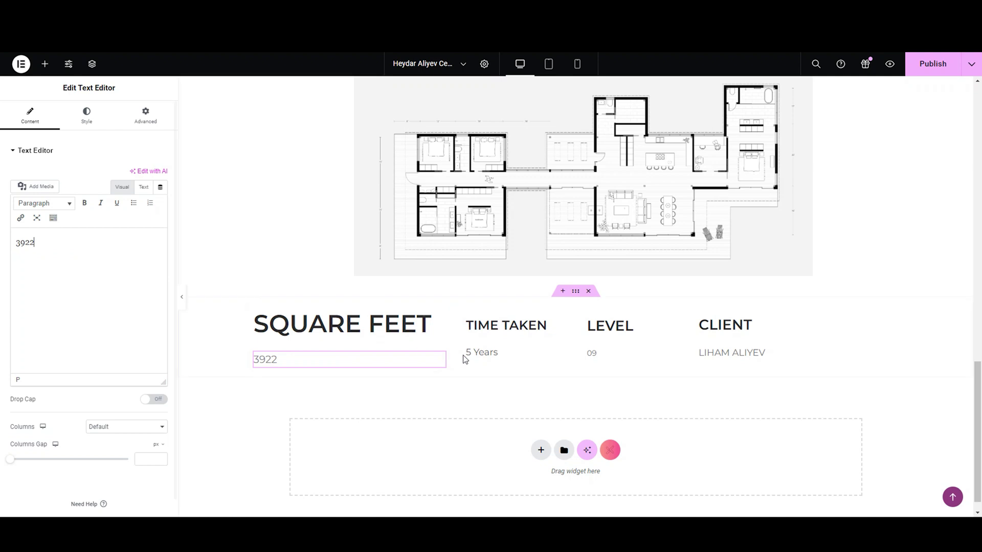
- In the copied row, change the TIME TAKEN heading to FLOORS and the text beneath it to 30
left_click(554, 325)
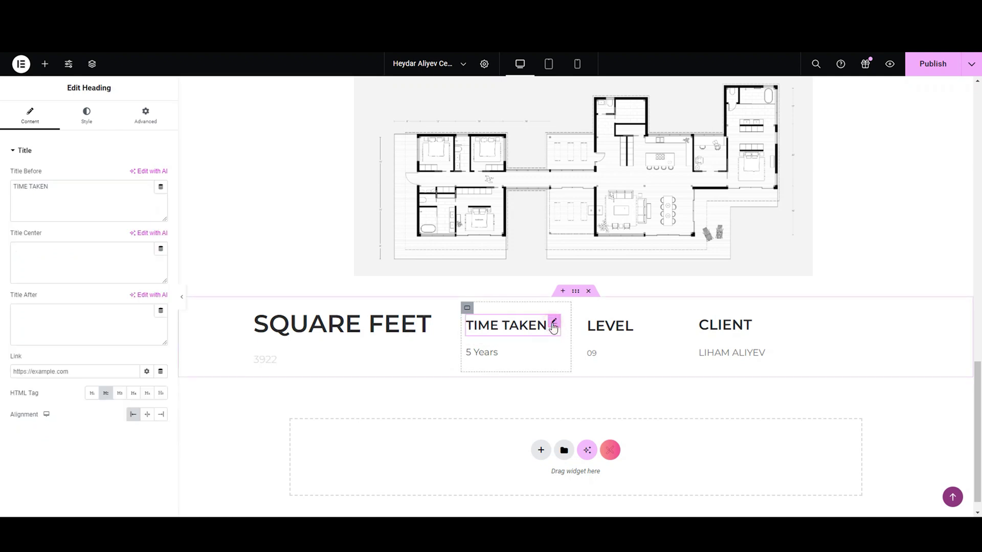
key("ctrl+a")
type("FLOOR")
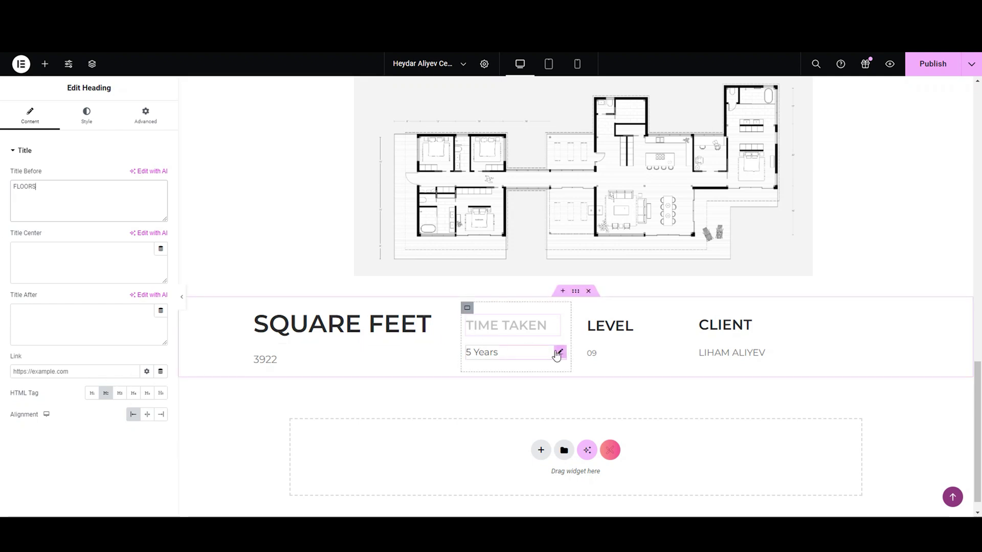
left_click(559, 353)
triple_click(107, 251)
type("30")
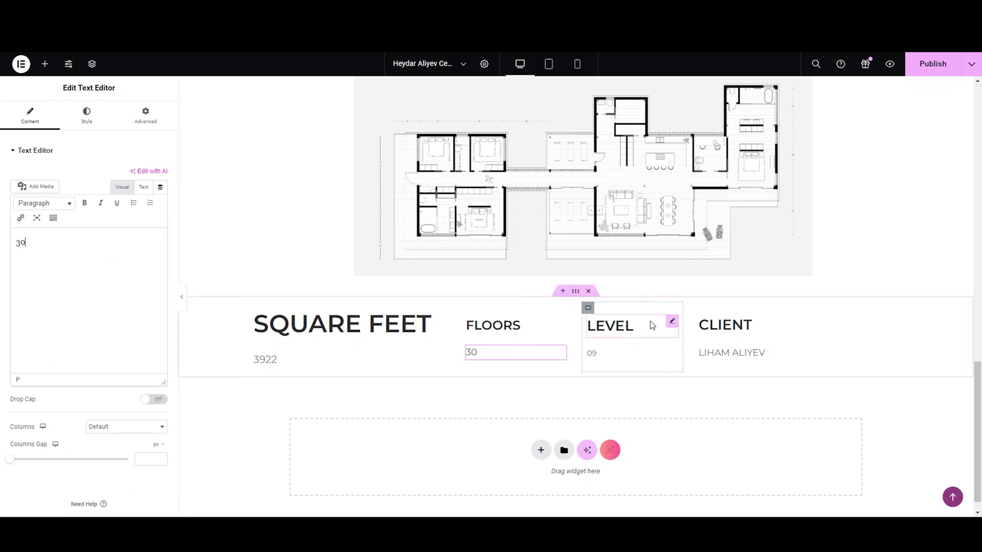
- In the copied row, change the LEVEL heading to BEDROOMS and its value text to 102
left_click(671, 325)
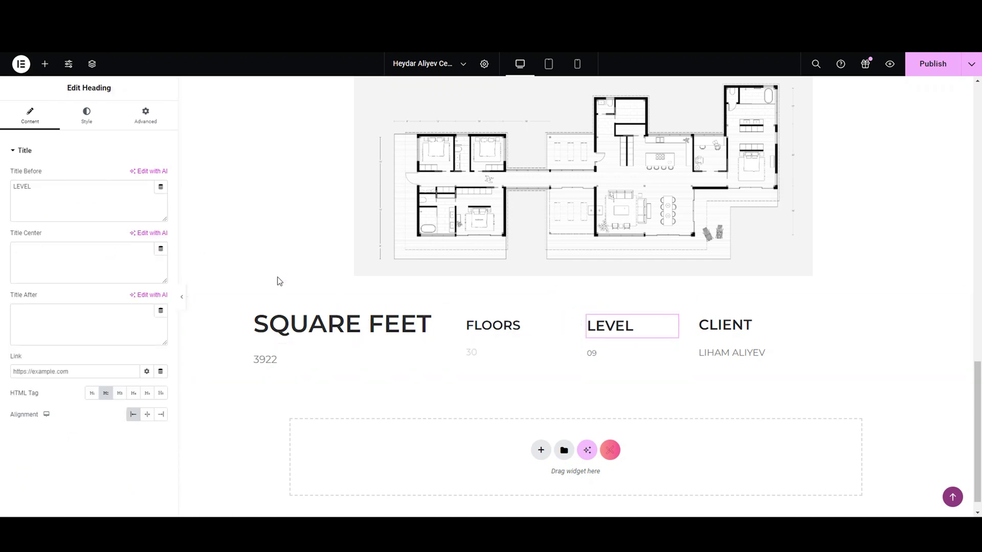
triple_click(77, 198)
type("BED")
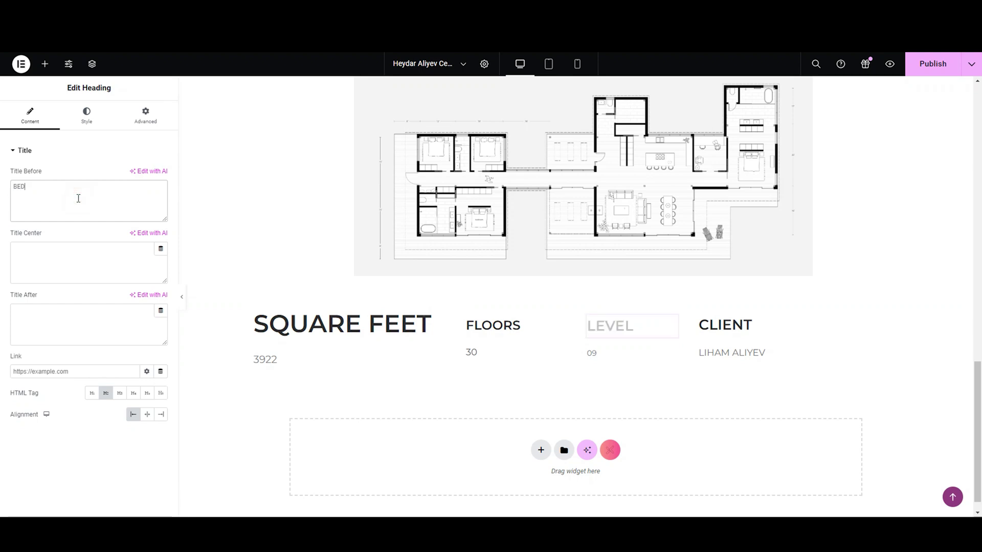
type("ROOMS")
left_click(669, 352)
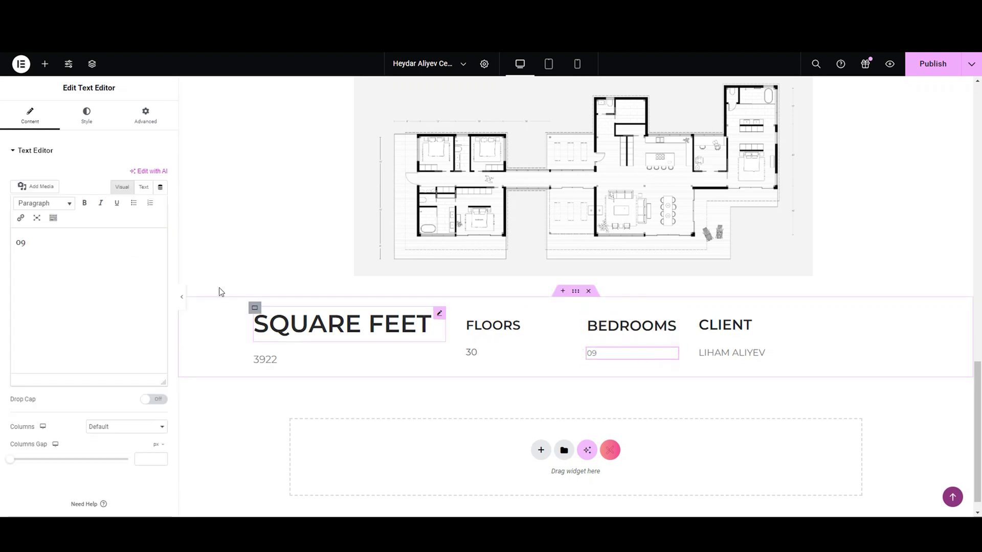
triple_click(92, 246)
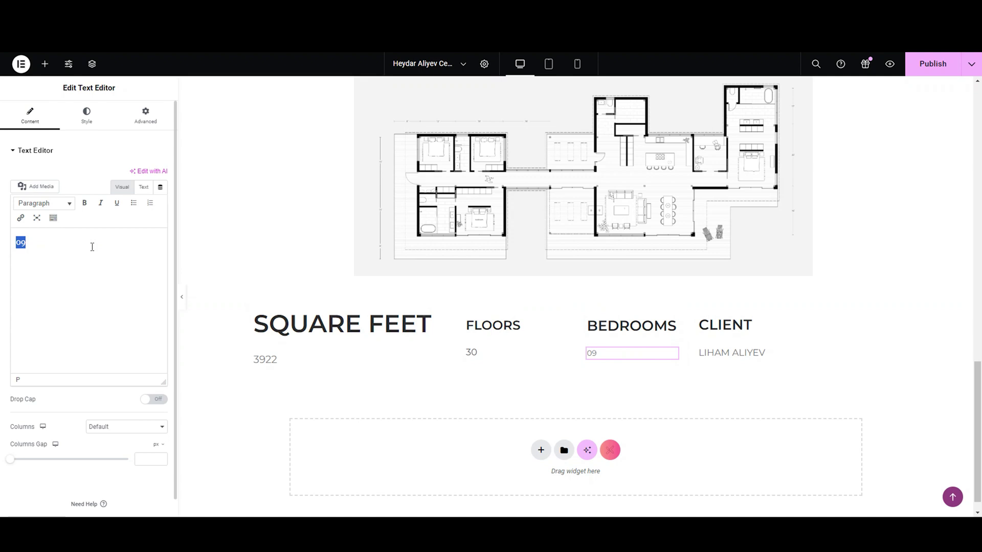
key("BackSpace")
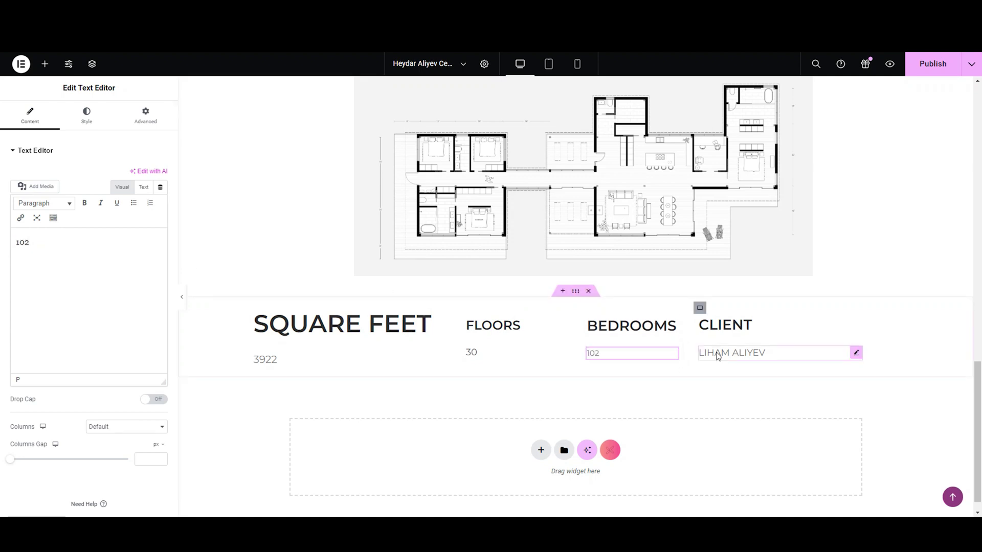
- In the copied row, change the CLIENT heading to POOLS and replace the client name with 05
left_click(856, 352)
left_click(856, 321)
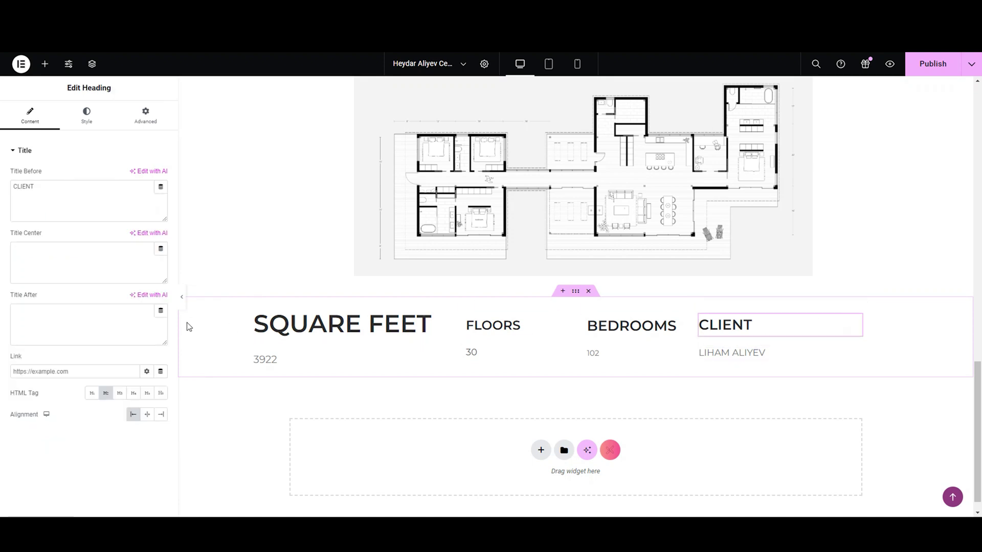
double_click(27, 185)
type("POOLS")
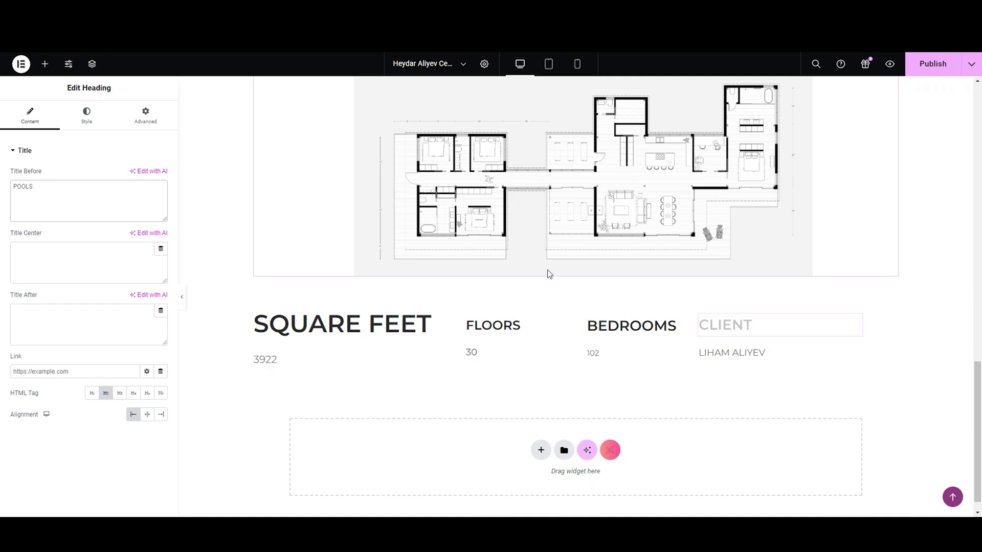
left_click(857, 358)
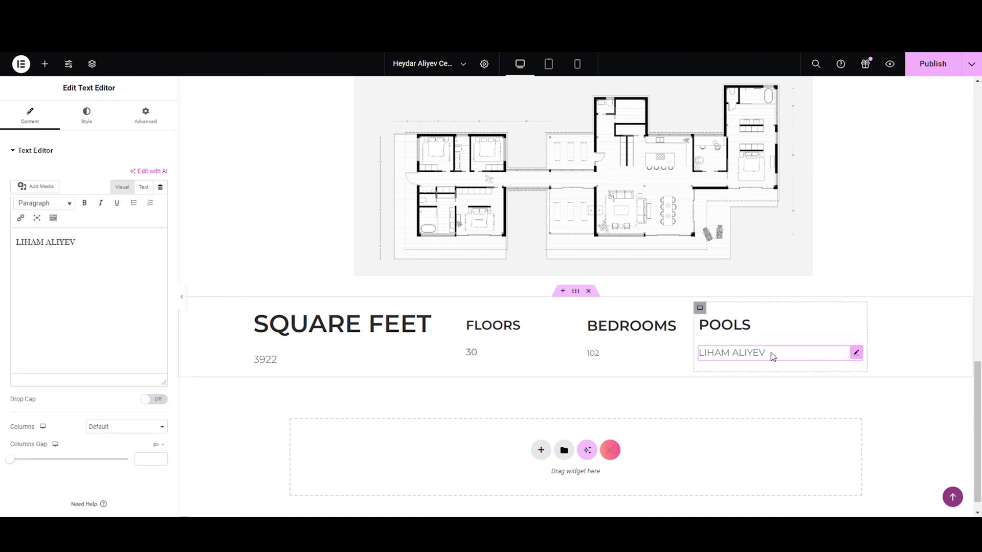
double_click(95, 245)
double_click(95, 245)
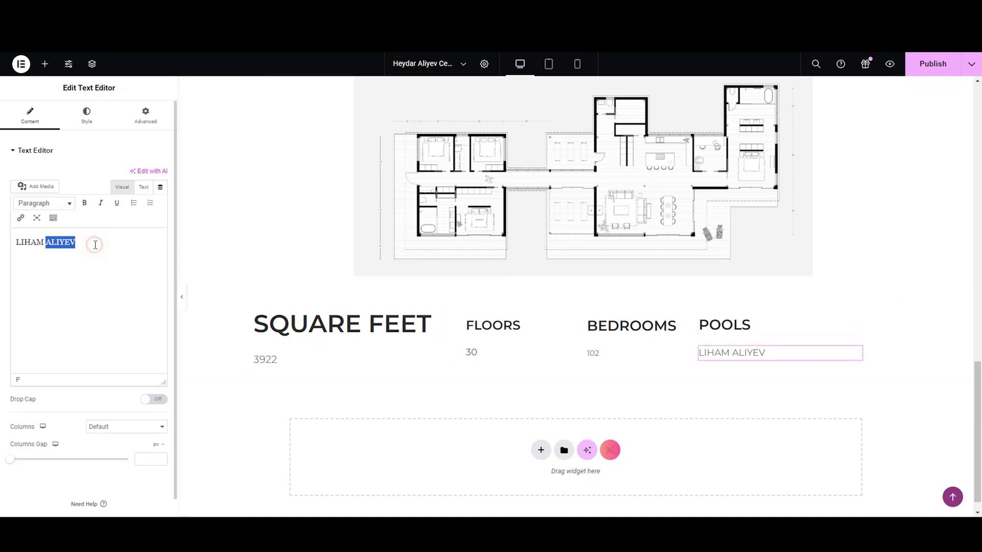
double_click(95, 245)
triple_click(95, 245)
key("BackSpace")
type("05")
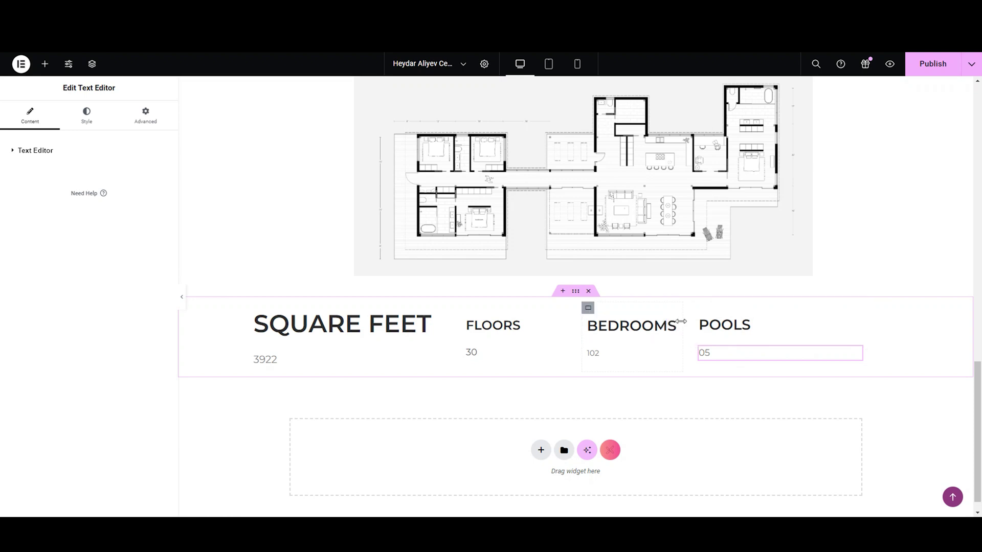
- Widen the FLOORS column and narrow the BEDROOMS column slightly, and set the SQUARE FEET container's width to 41%
left_click_drag(450, 337, 508, 341)
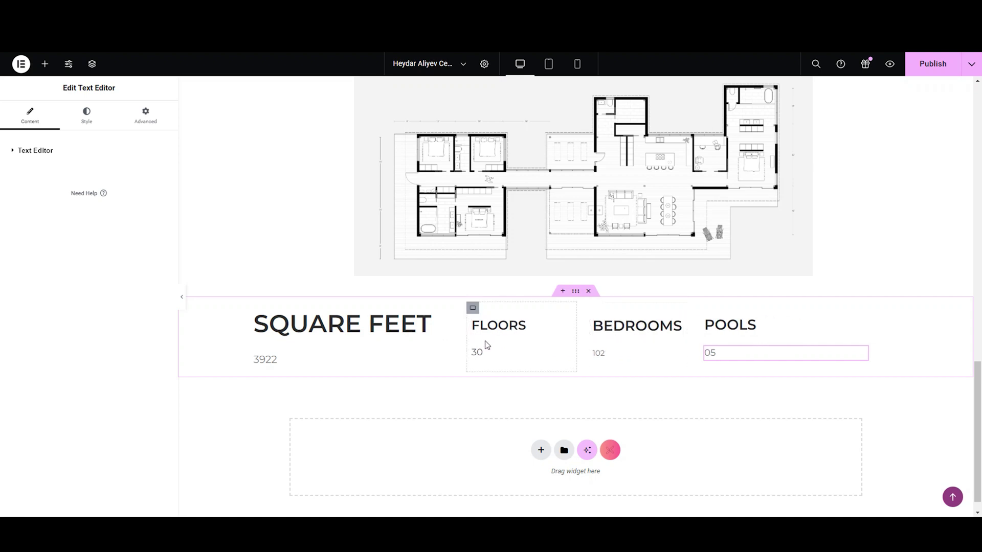
left_click_drag(455, 337, 533, 335)
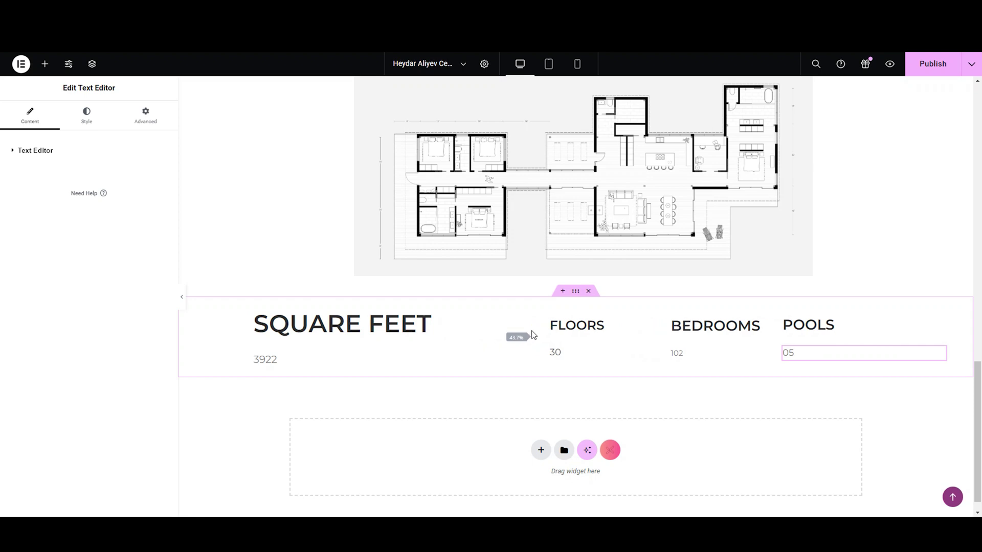
left_click_drag(534, 335, 494, 346)
mouse_move(582, 338)
left_mouse_down()
mouse_move(607, 336)
mouse_move(593, 336)
left_mouse_up()
left_click_drag(698, 340, 689, 340)
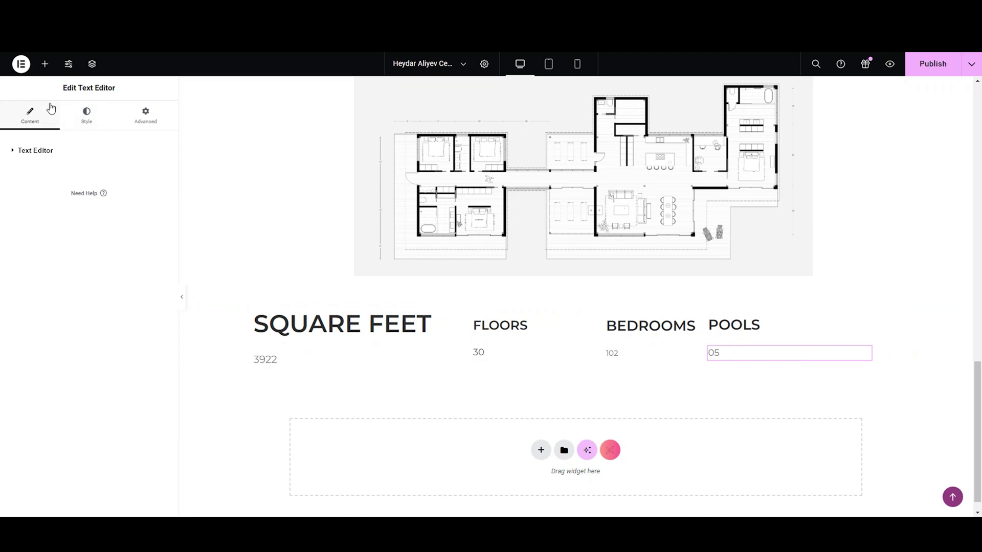
left_click(255, 307)
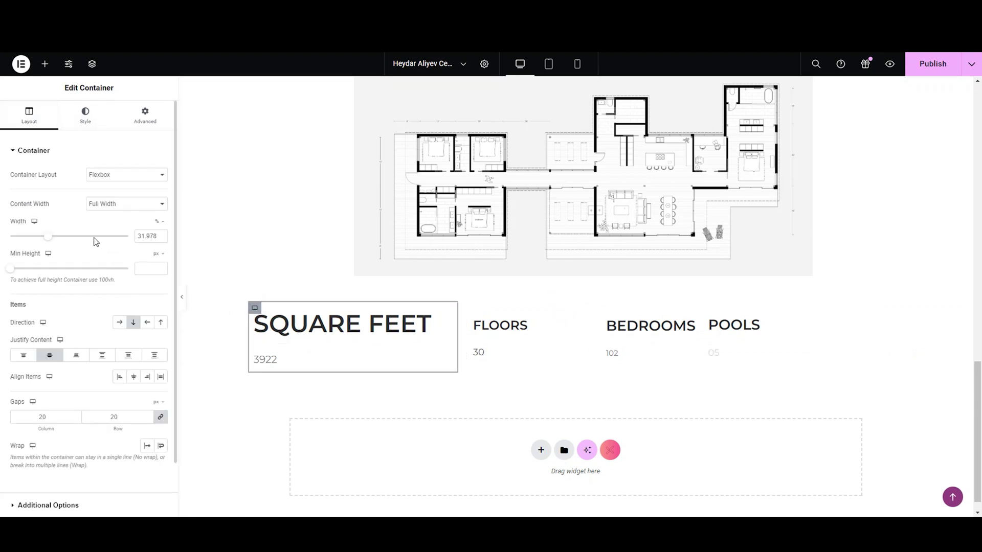
left_click_drag(53, 237, 64, 239)
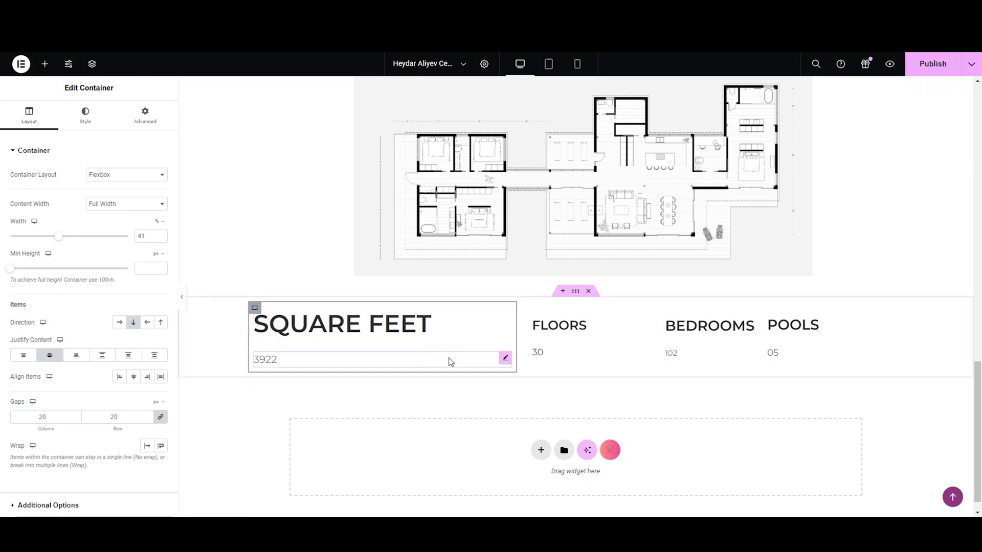
- Add a new flexbox container with row direction beneath the building facts row
left_click(38, 147)
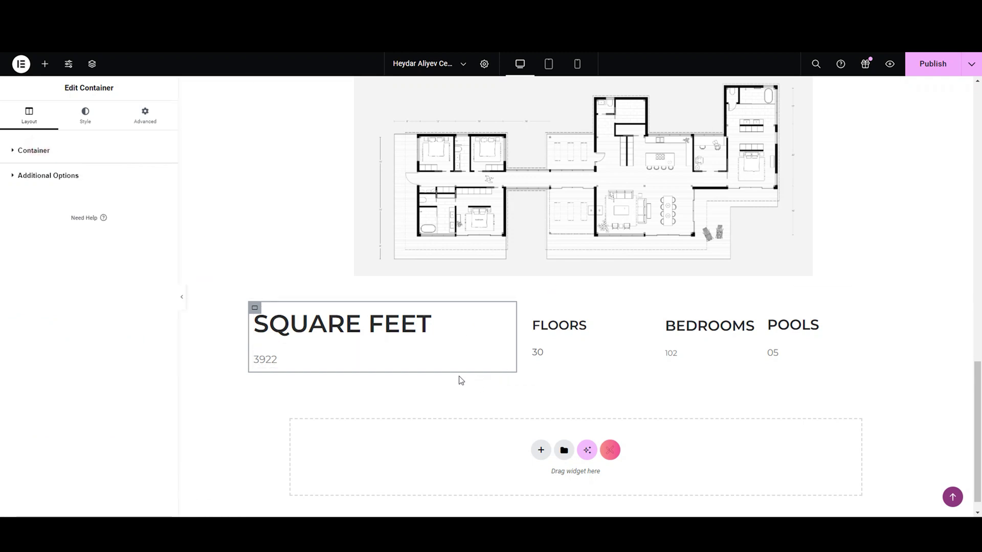
scroll(532, 378, "down", 1)
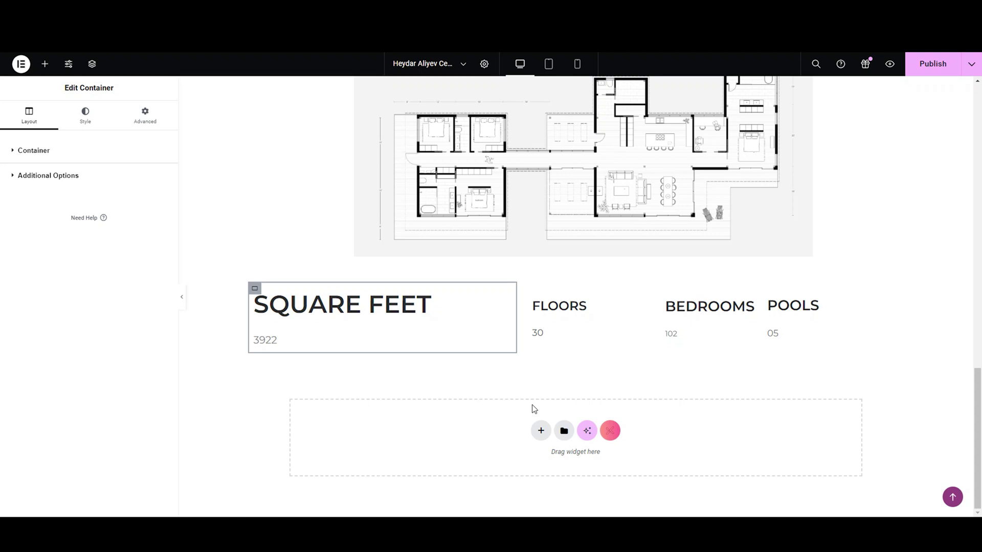
left_click(542, 432)
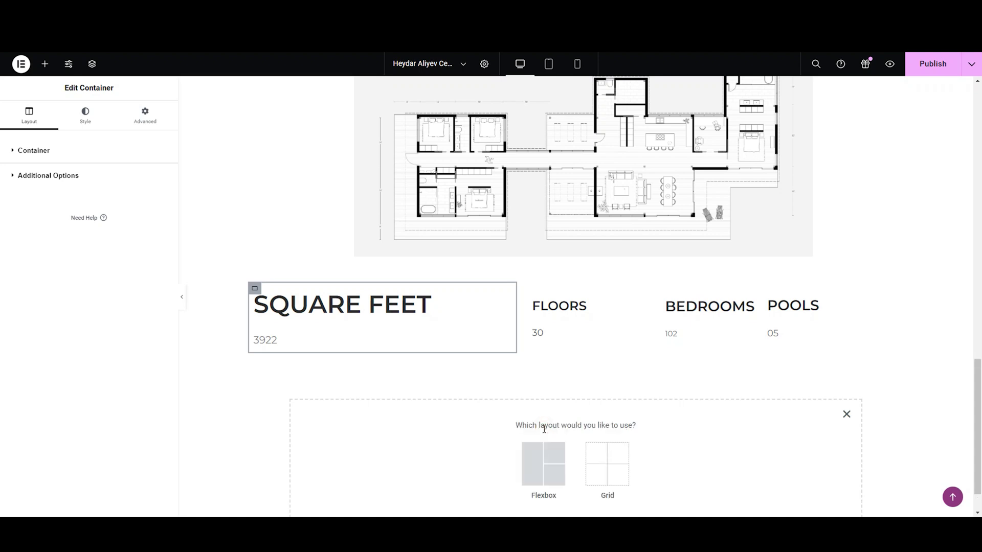
left_click(527, 476)
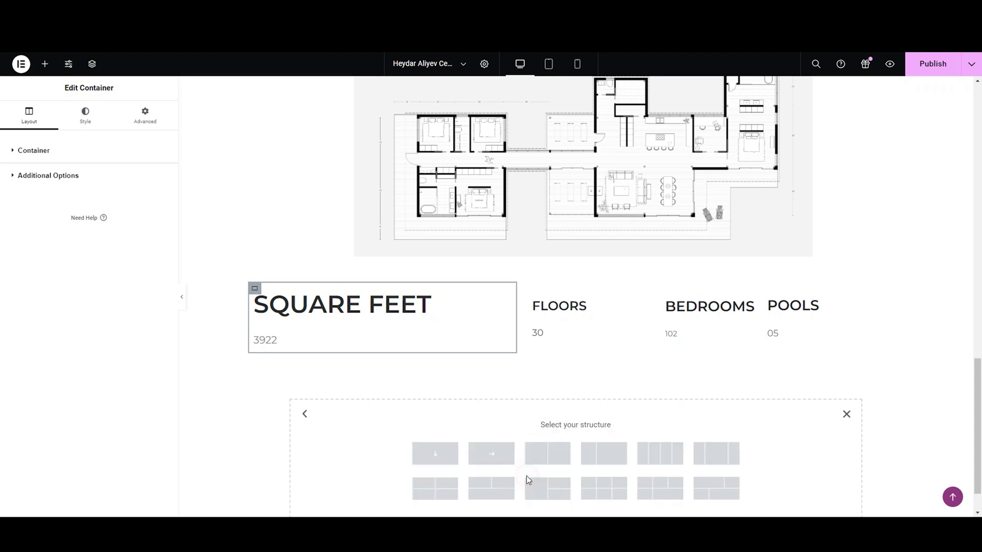
left_click(485, 458)
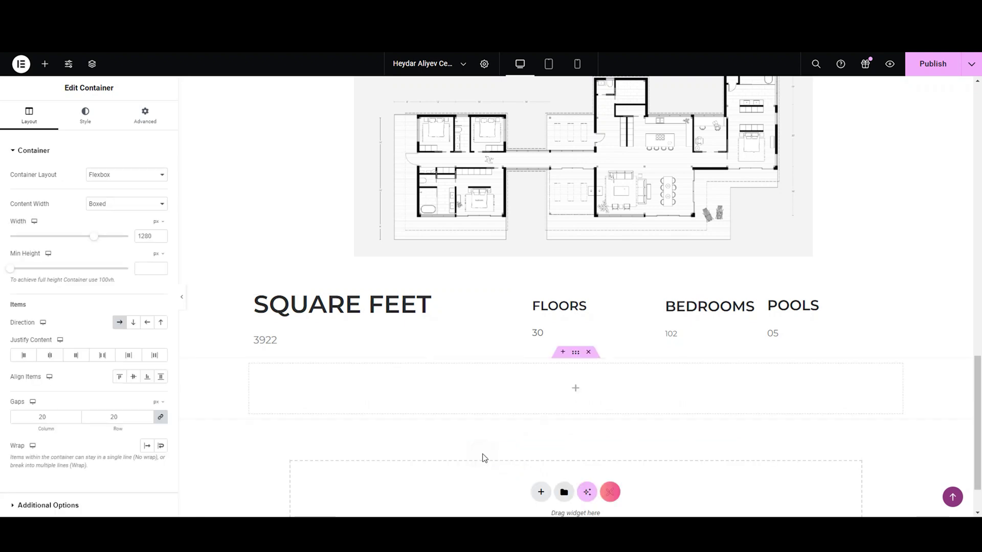
left_click(31, 152)
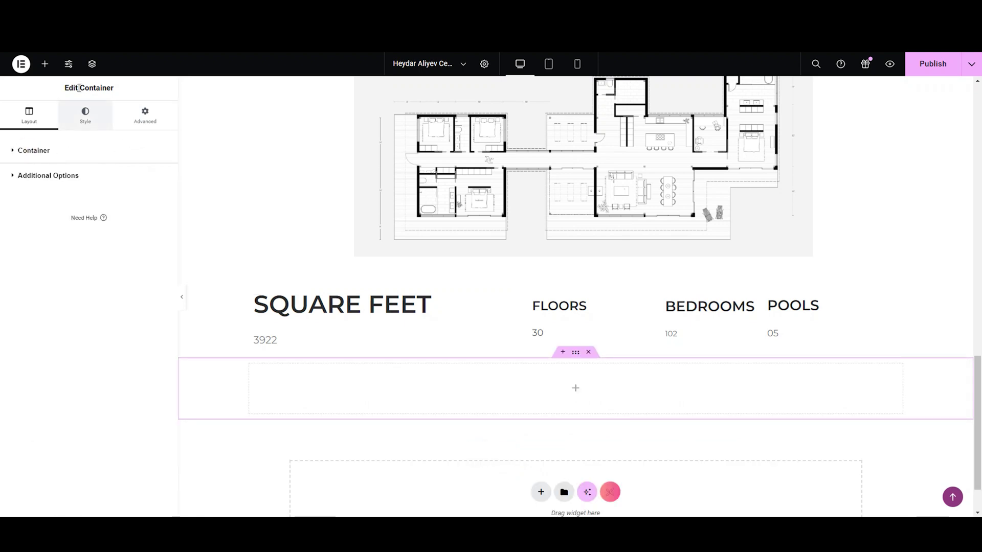
- Place an inner container in the new row and duplicate it to make two side-by-side columns
left_click(45, 62)
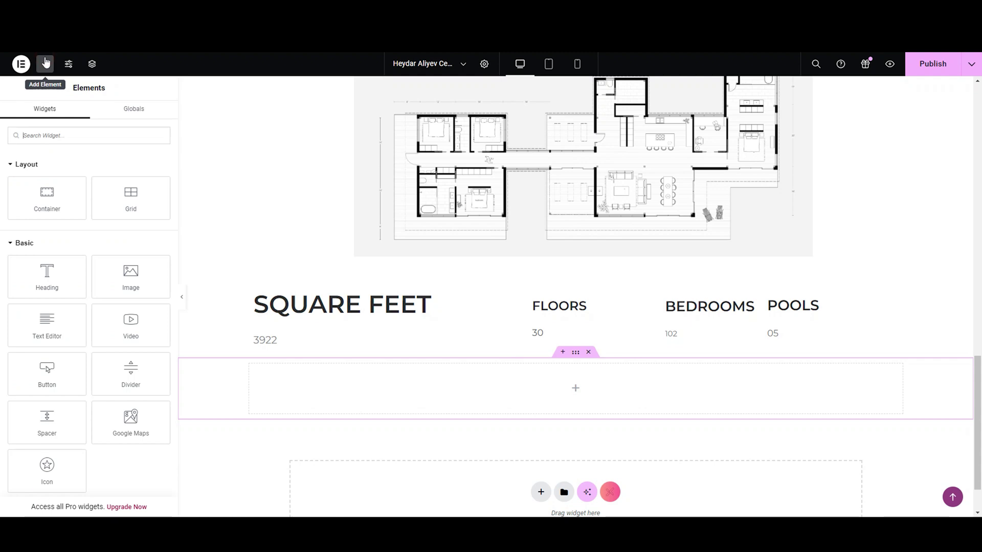
left_click_drag(48, 199, 371, 366)
right_click(257, 375)
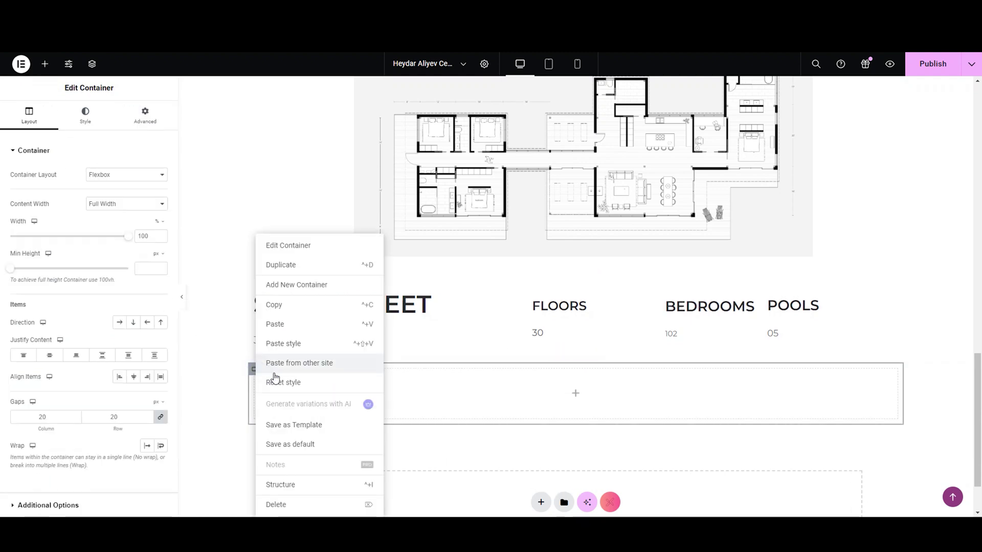
left_click(301, 266)
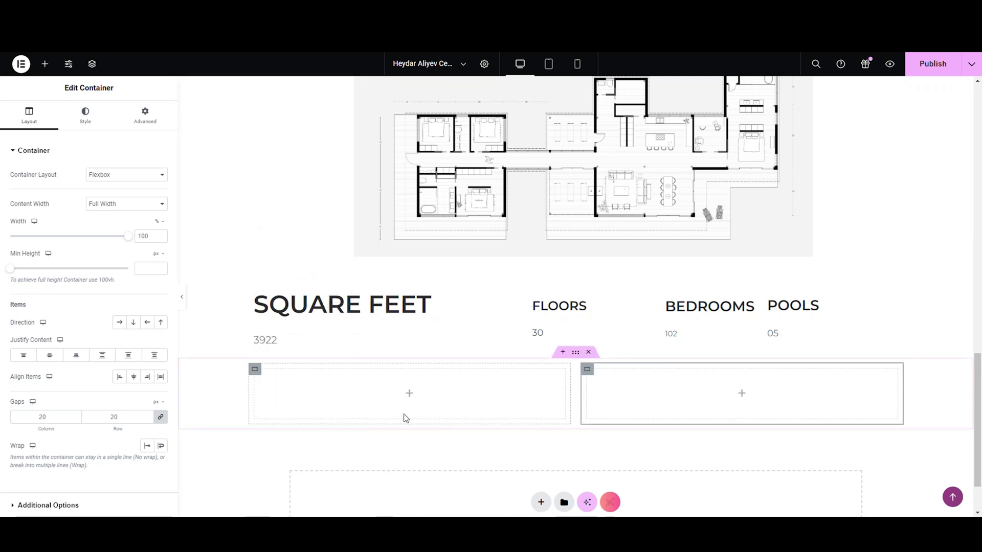
- Add an Info Box widget to the first column of the new row and set its media type to None
left_click(409, 393)
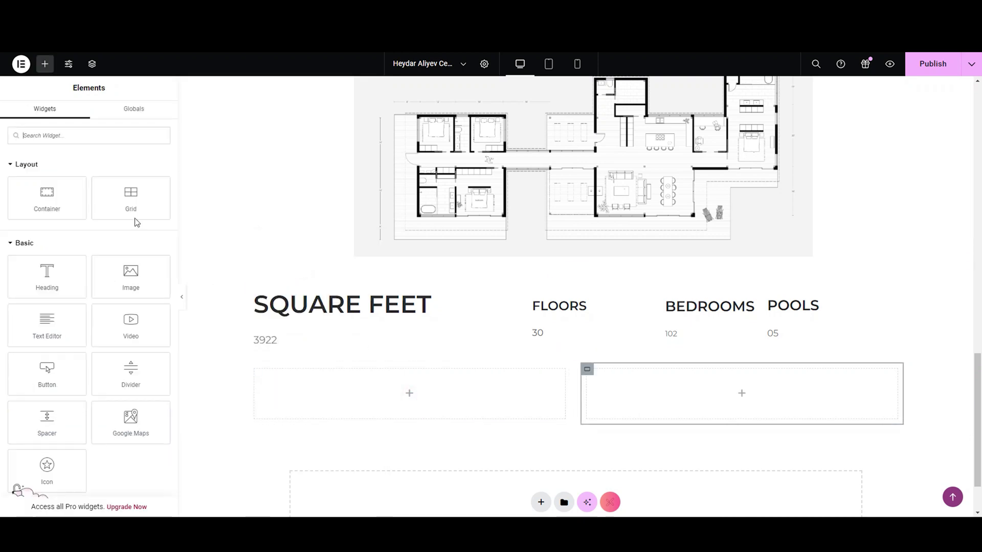
left_click(72, 134)
type("INFO")
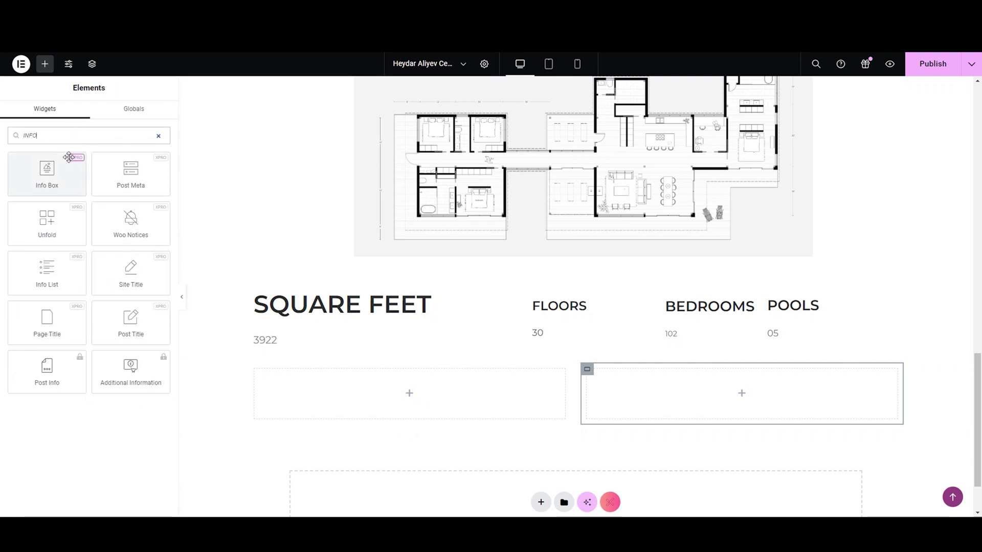
left_click_drag(76, 166, 394, 391)
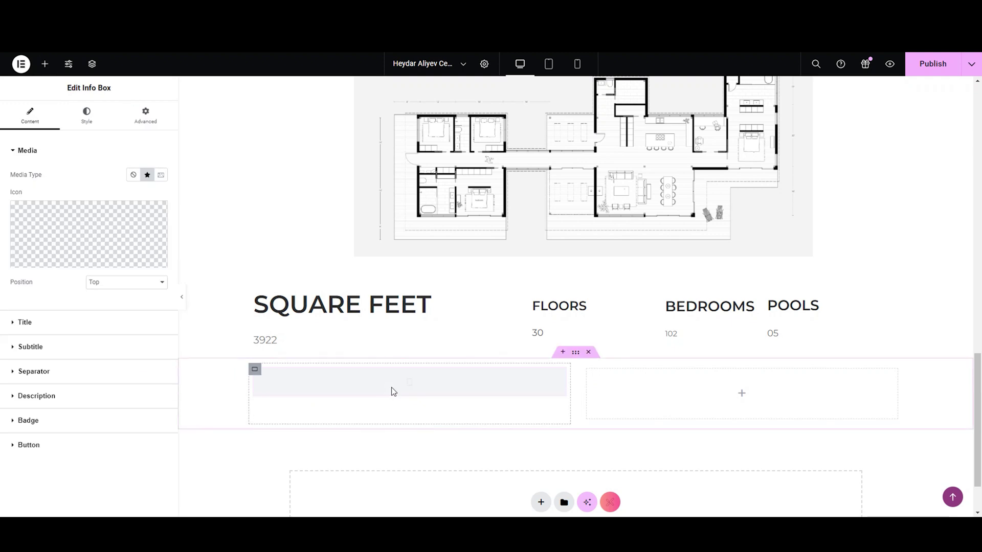
left_click(133, 175)
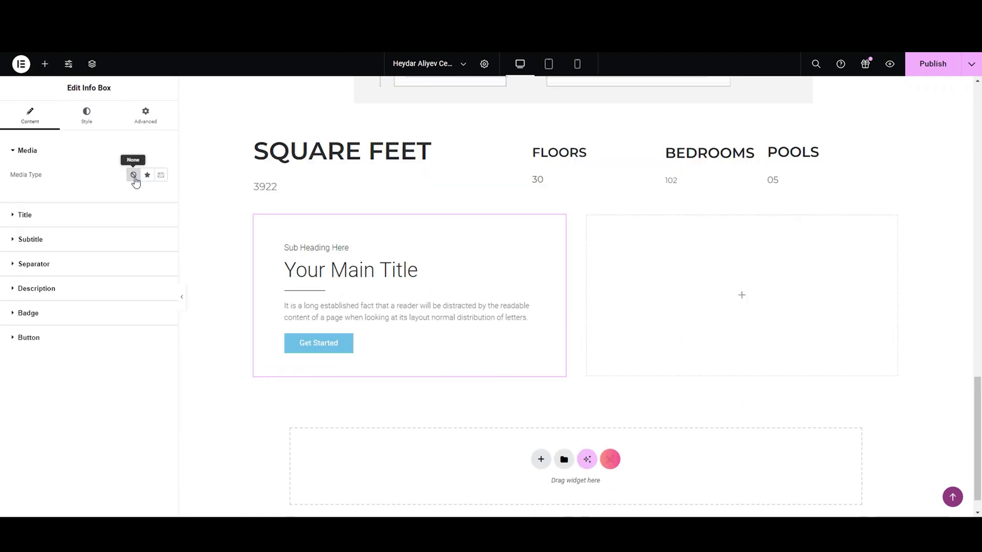
left_click(26, 152)
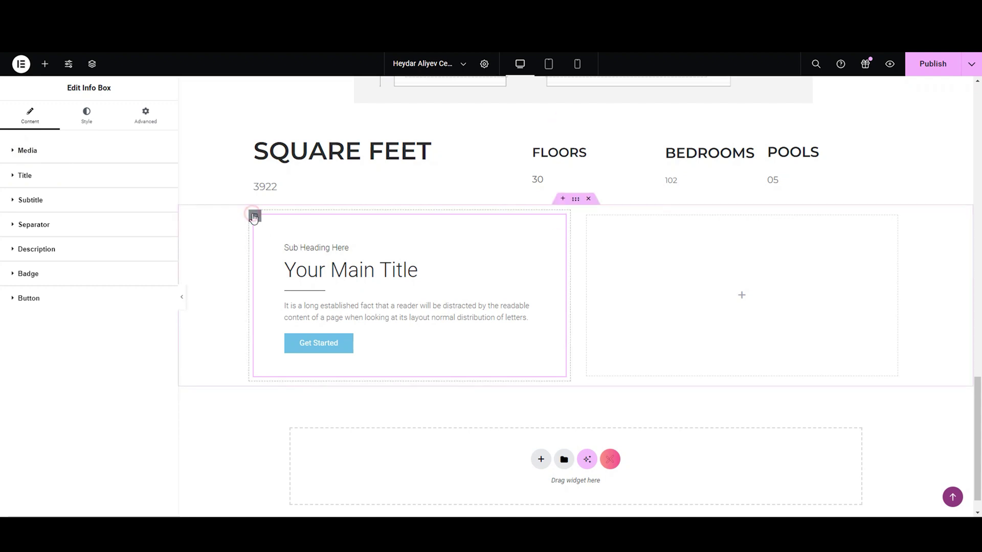
- Give the container holding the info box a solid black background, #000000
left_click(254, 217)
left_click(87, 116)
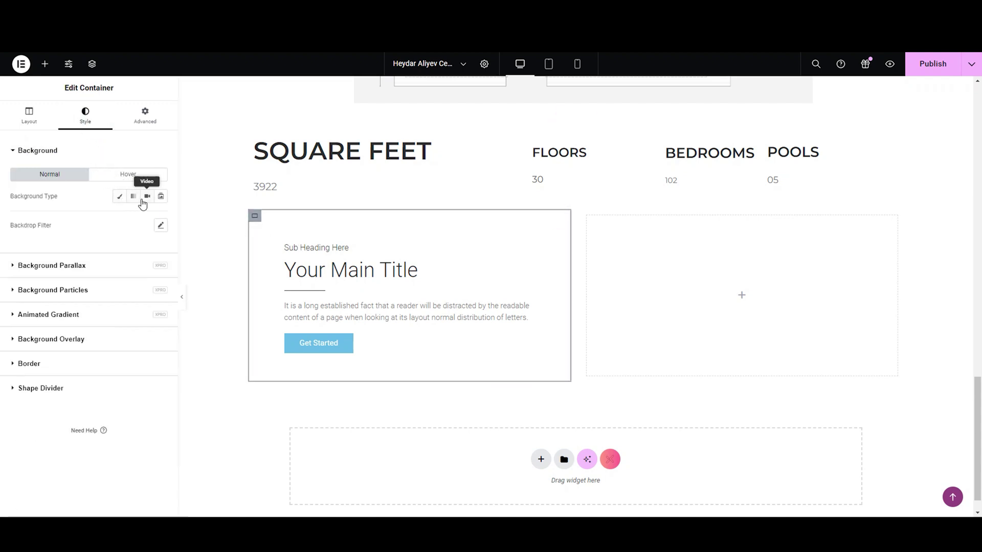
left_click(120, 196)
left_click(161, 218)
left_click(108, 340)
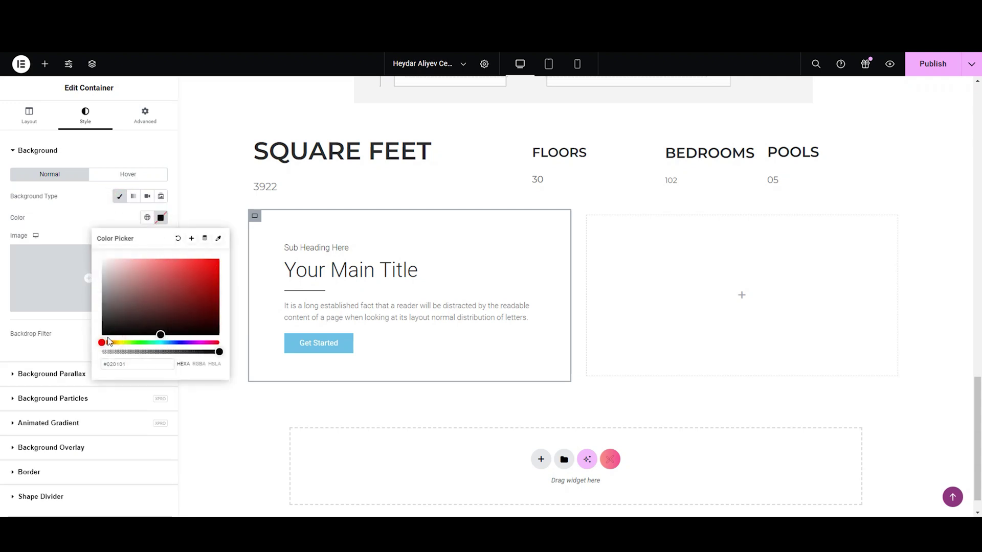
left_click(103, 332)
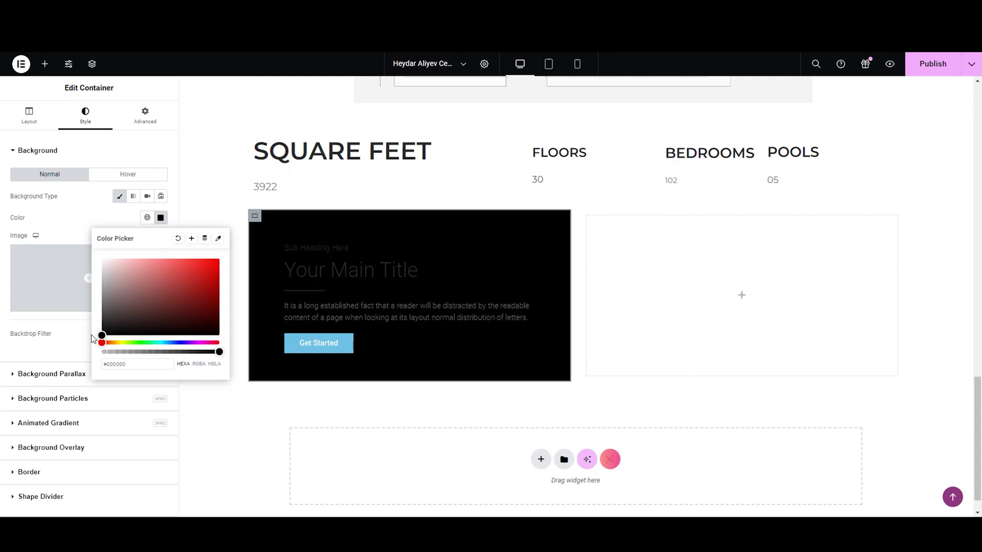
left_click(160, 218)
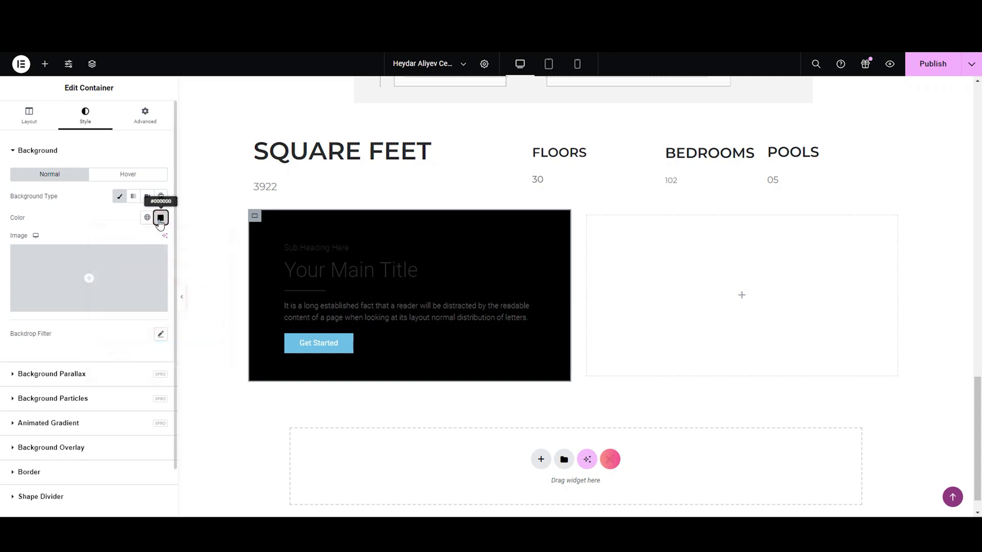
left_click(38, 150)
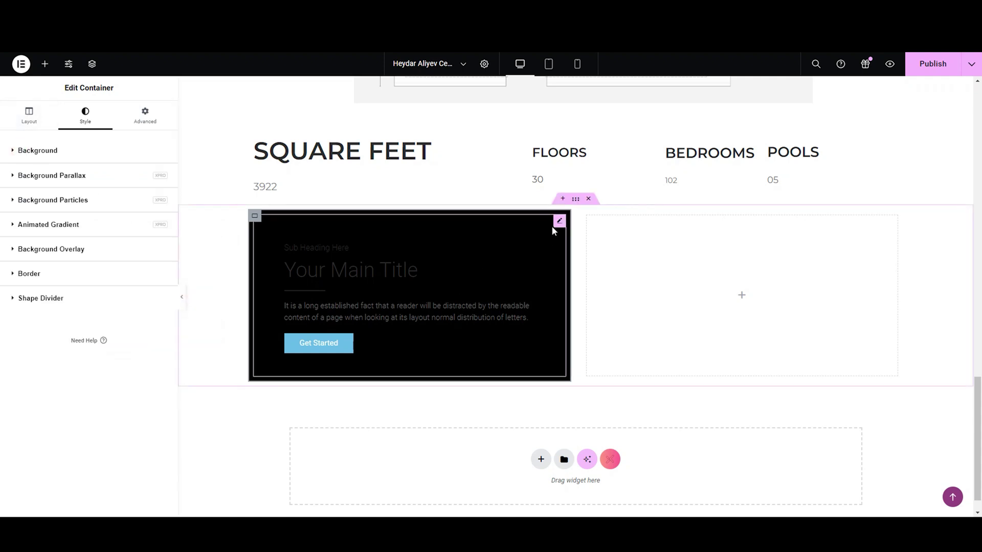
- Change the info box title to THE DESIGN IDEA
left_click(559, 221)
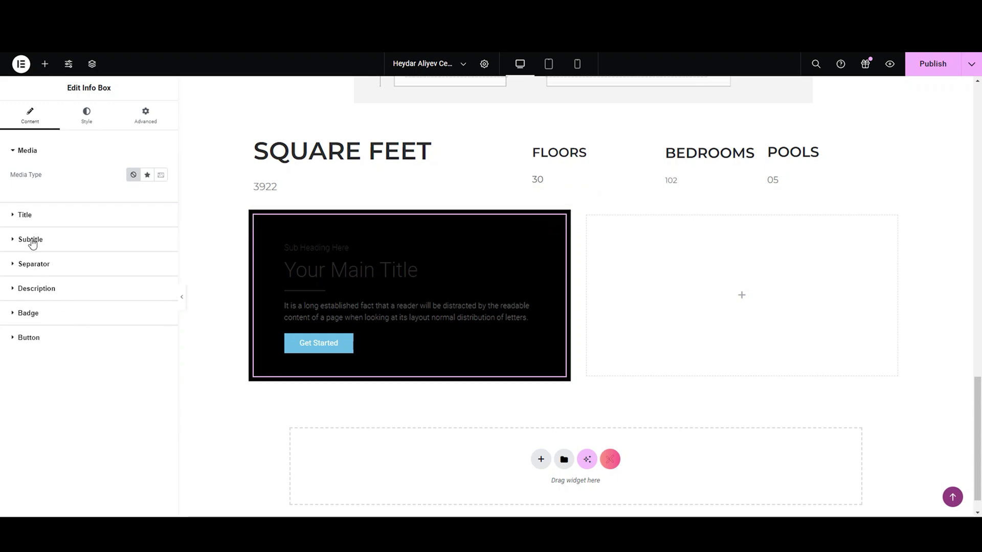
left_click(119, 214)
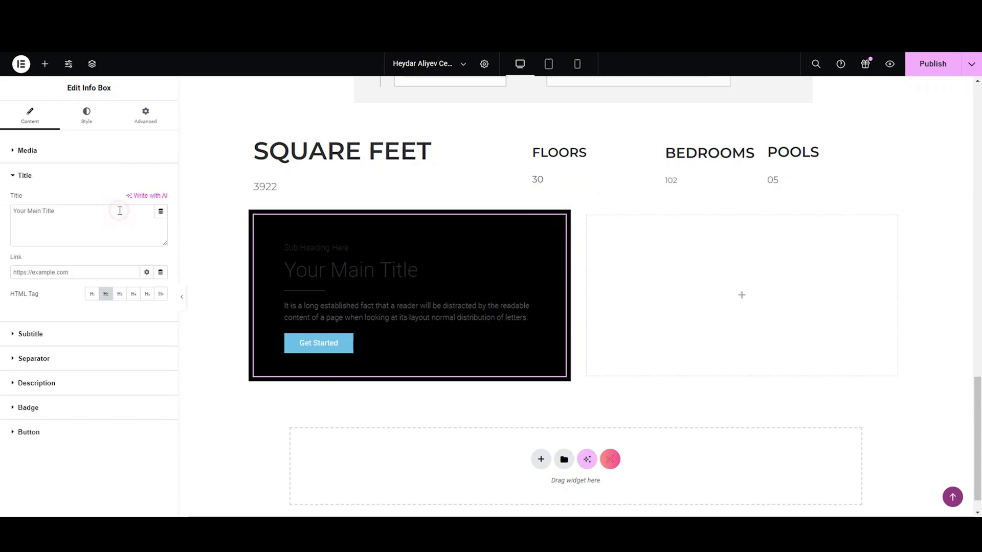
triple_click(112, 235)
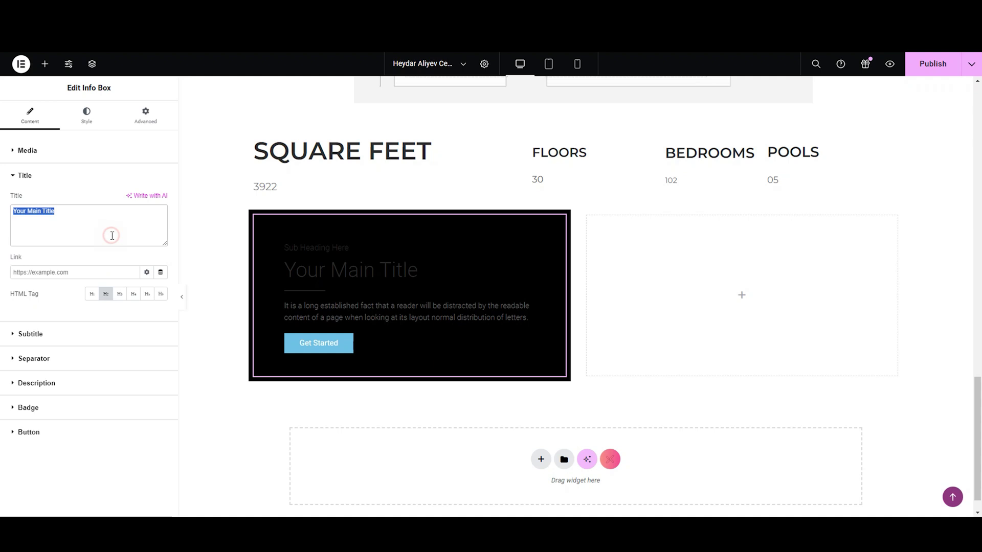
type("THE DESIGN IDEA")
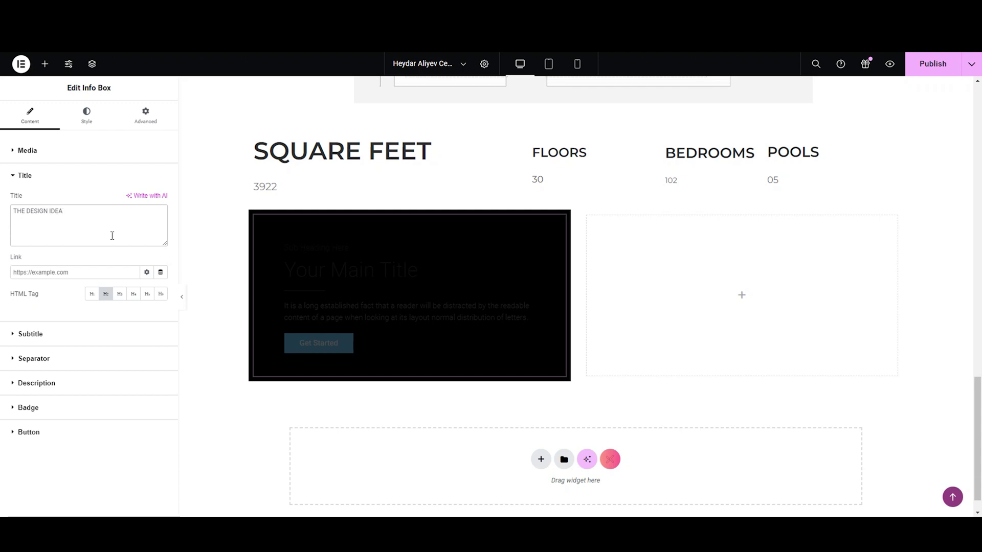
- Clear and hide the info box's subtitle, and turn off its separator
left_click(106, 333)
triple_click(113, 258)
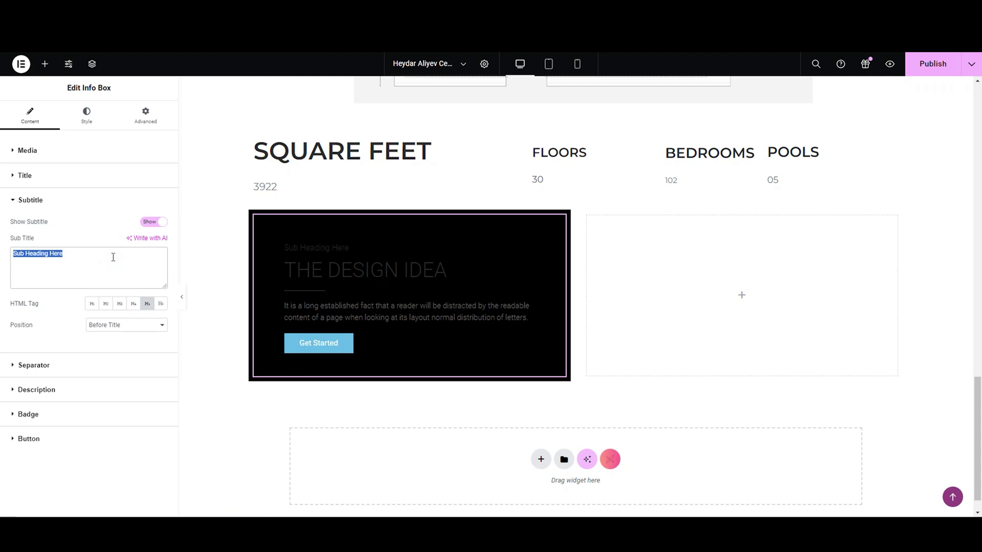
key("BackSpace")
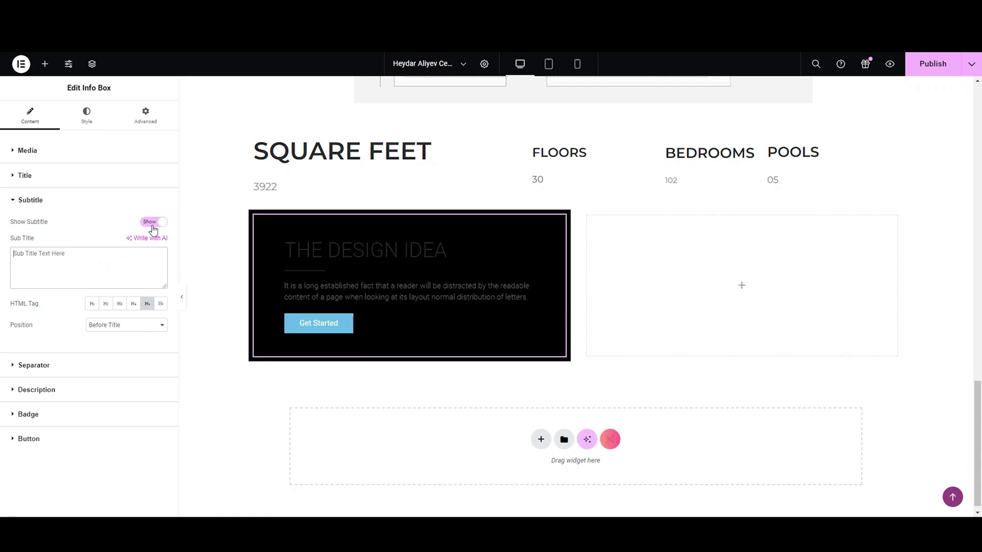
left_click(153, 221)
left_click(97, 262)
left_click(153, 246)
- Replace the info box description with text on Zaha Hadid's inspiration from Malevich and Rodchenko's Russian constructivism, and her use of drawing and abstraction
left_click(124, 280)
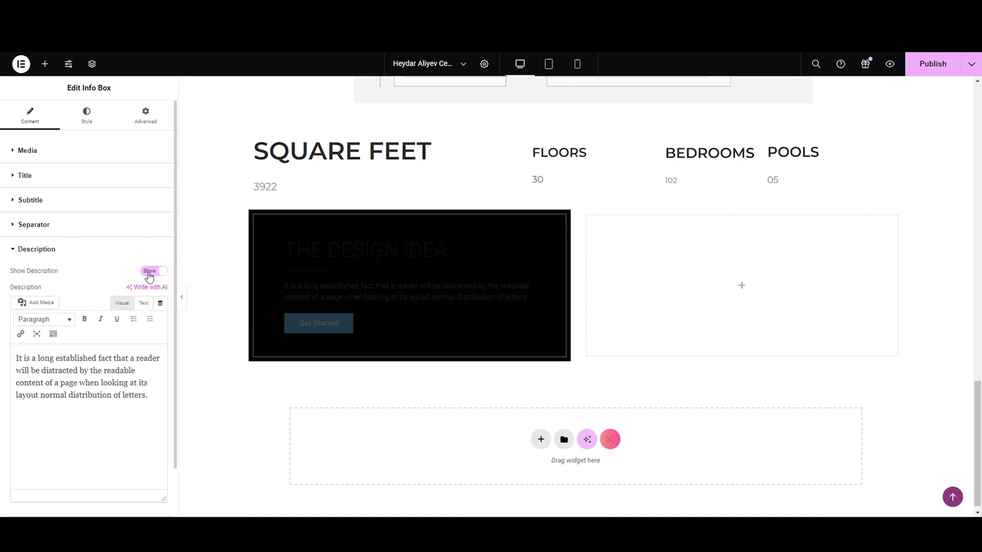
triple_click(138, 381)
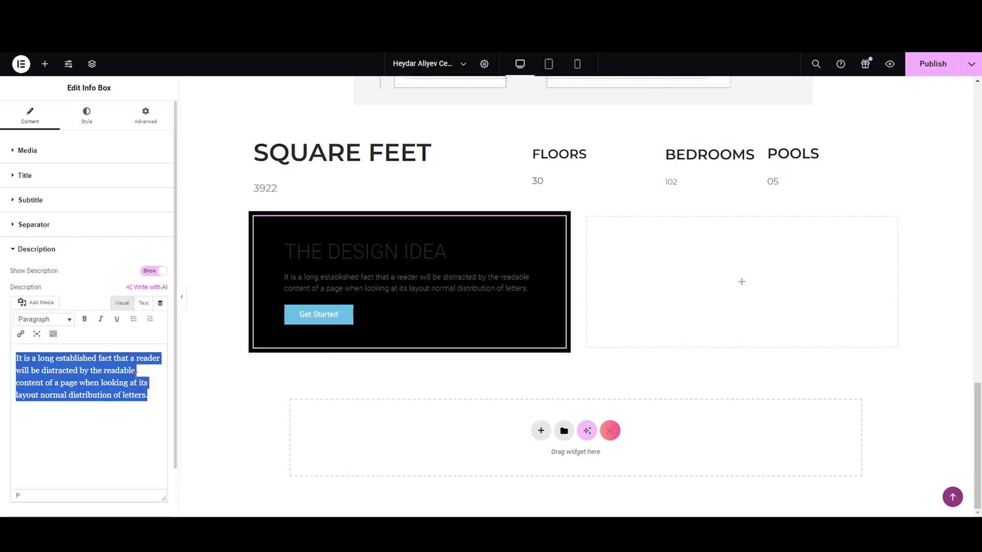
type("Zaha Hadid used the style of inspiration influenced by Malevich and Rodchenko's Russian constructivism. For Hadid, drawing was a design tool, and abstraction was an investigative structure.")
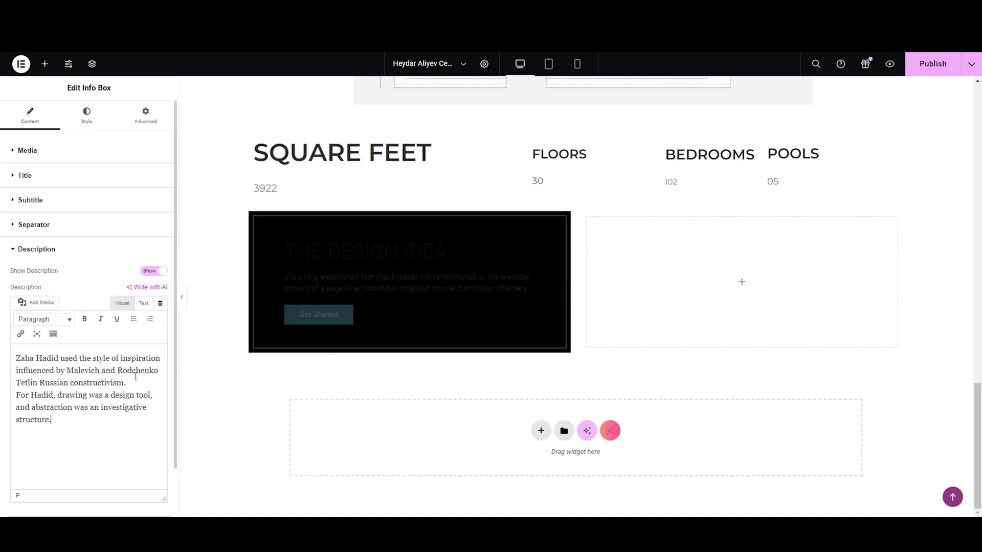
left_click(148, 273)
left_click(146, 273)
left_click(62, 250)
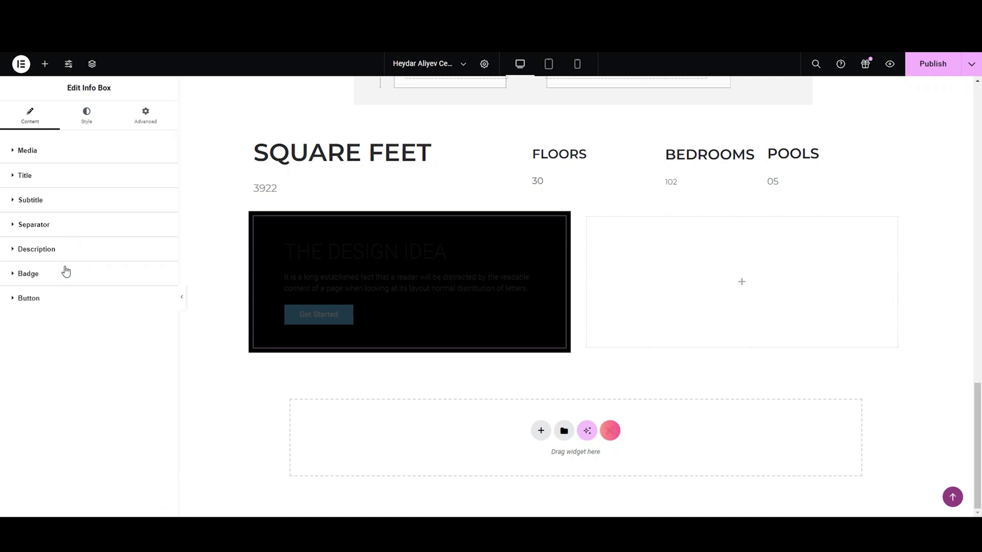
- Hide the info box's Get Started button
left_click(62, 273)
left_click(112, 334)
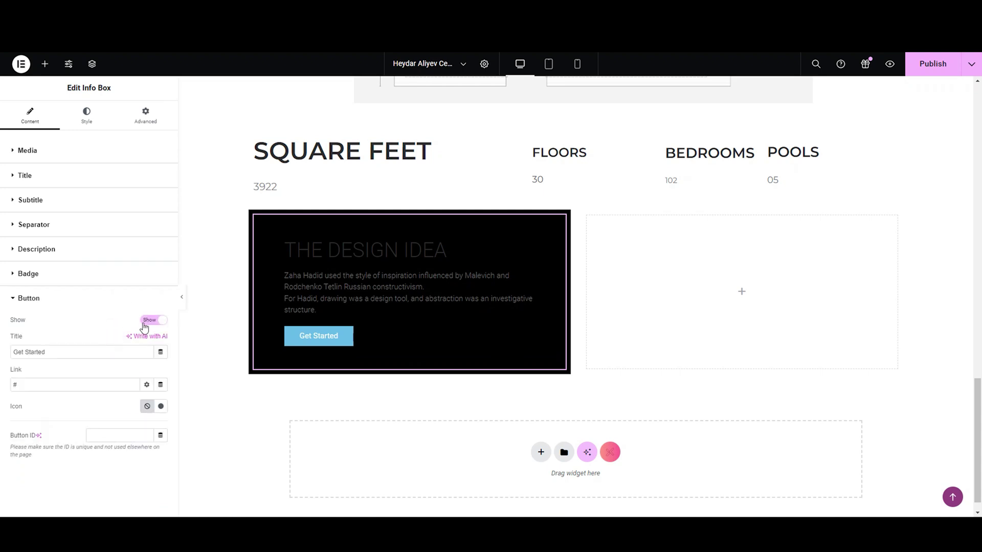
left_click(150, 321)
- Center-align the info box content, leaving its overflow setting on Auto
left_click(85, 119)
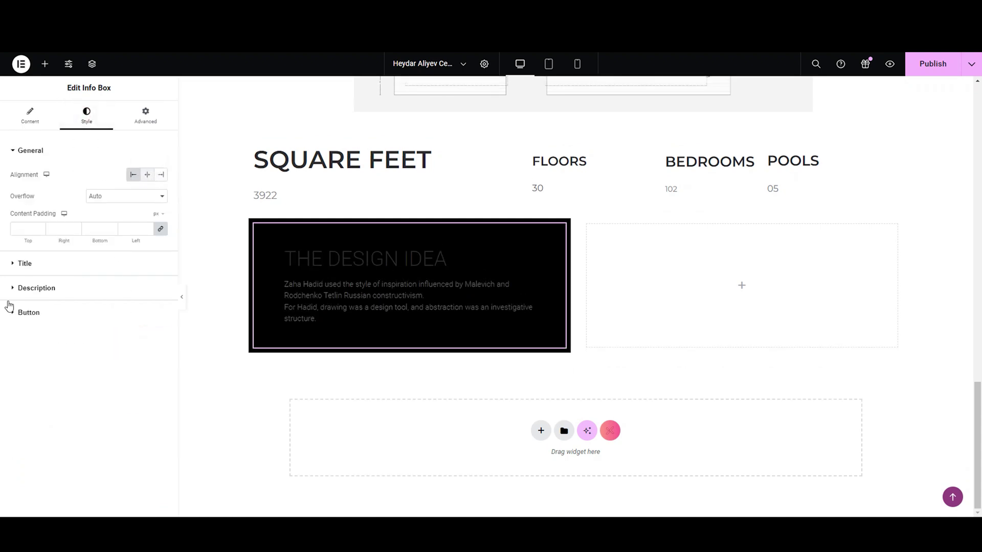
left_click(148, 174)
left_click(125, 196)
left_click(127, 197)
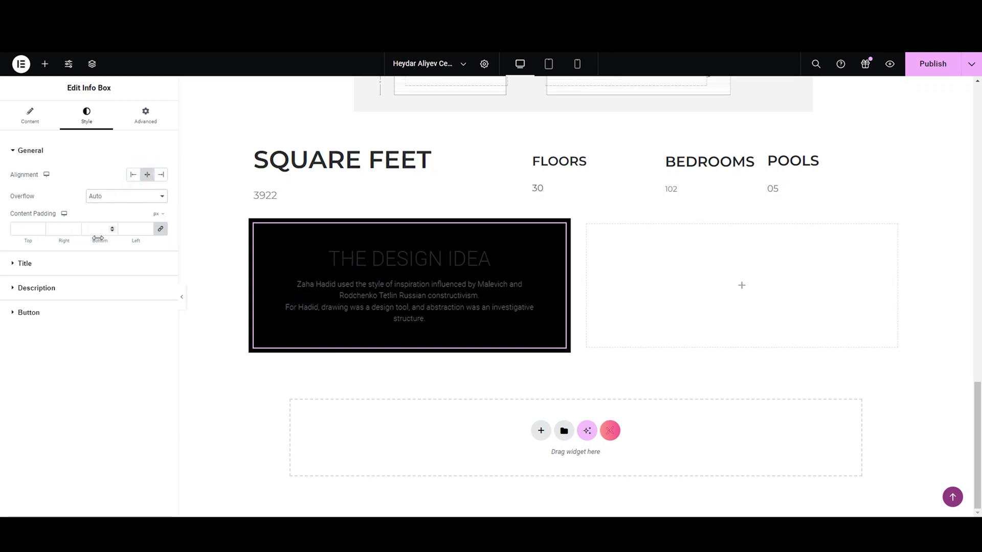
- Set the info box title's color to the white global color #FFFFFF, using the classic color type
left_click(44, 267)
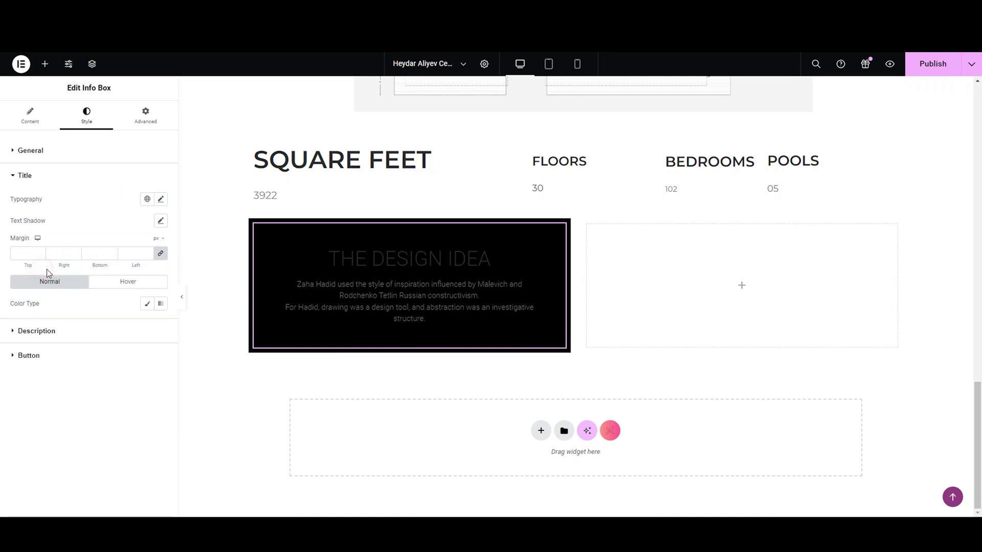
left_click(161, 199)
left_click(122, 248)
left_click(159, 201)
left_click(147, 304)
left_click(148, 325)
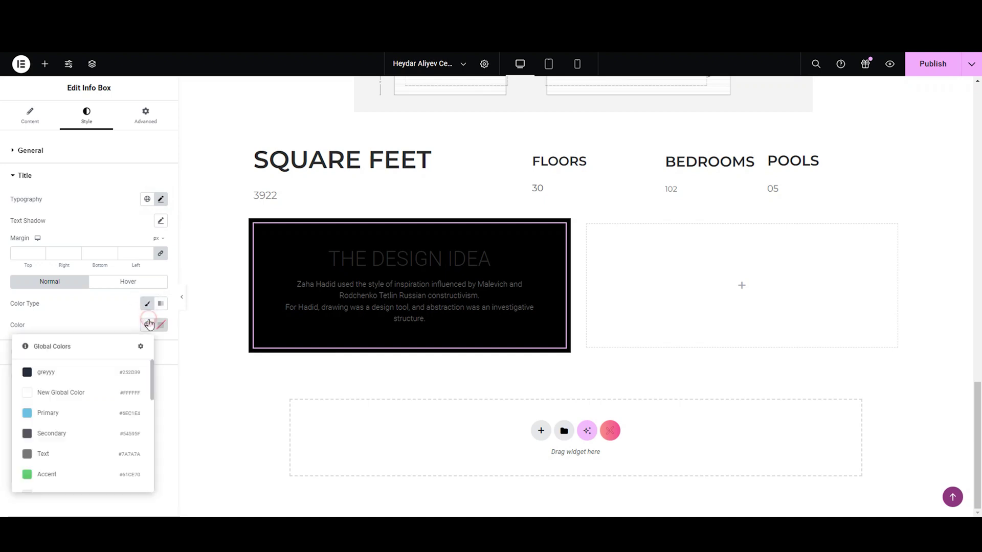
left_click(105, 391)
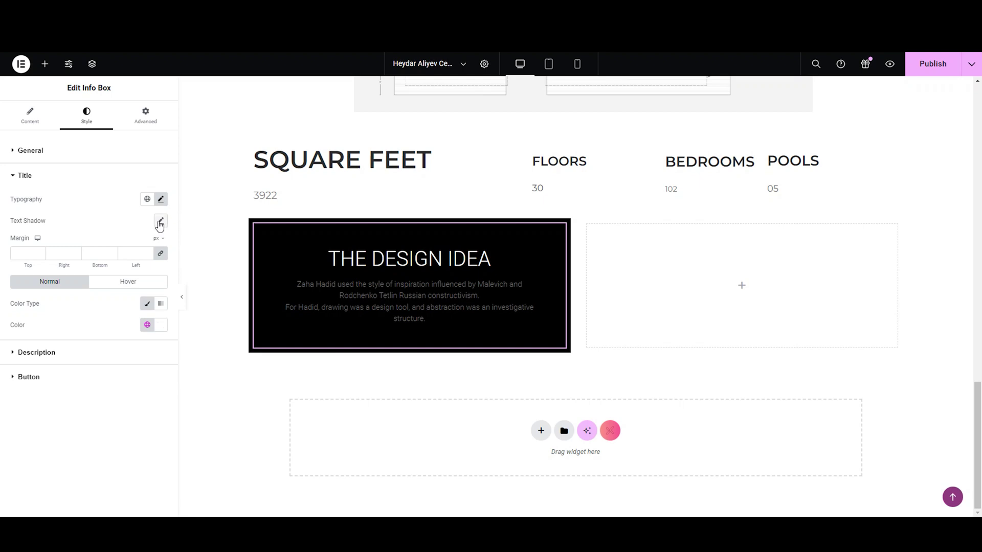
- Set the info box title's typography to Montserrat, 30 px, weight 500 (Medium)
left_click(162, 199)
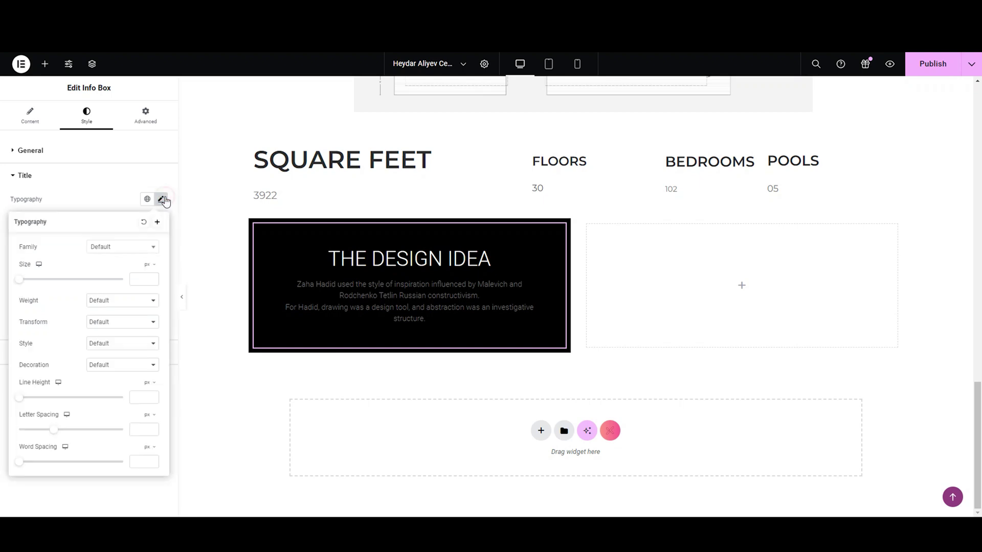
left_click(146, 246)
type("mont")
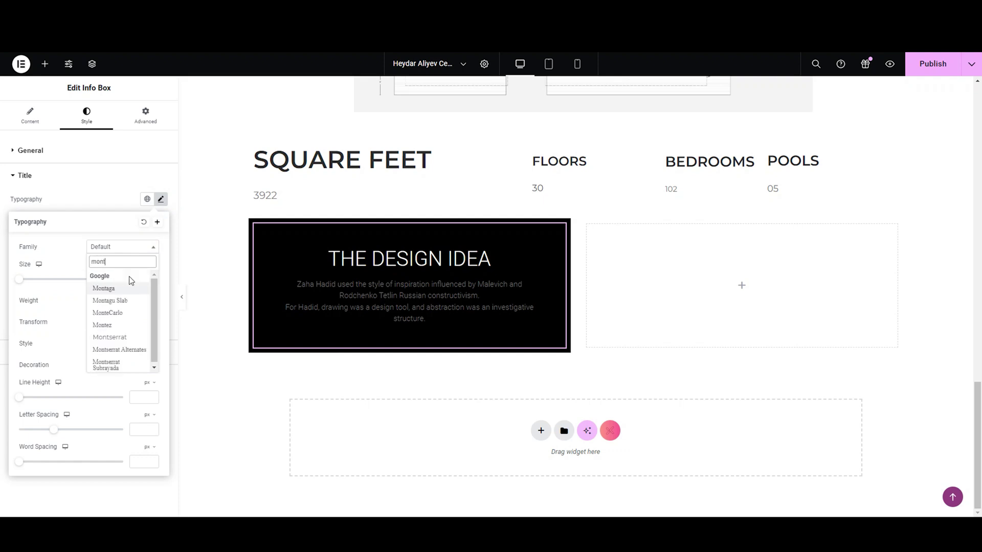
left_click(110, 337)
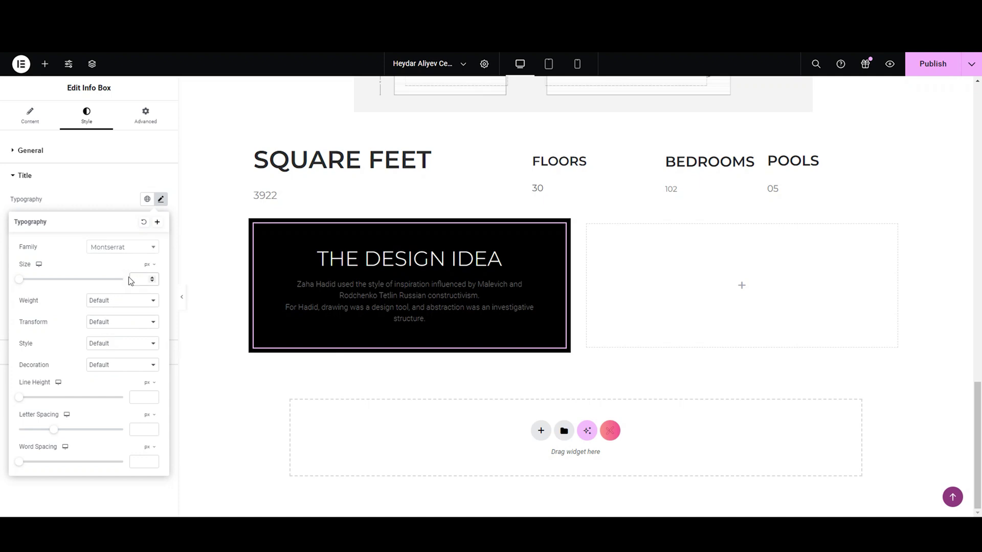
left_click(130, 278)
type("30")
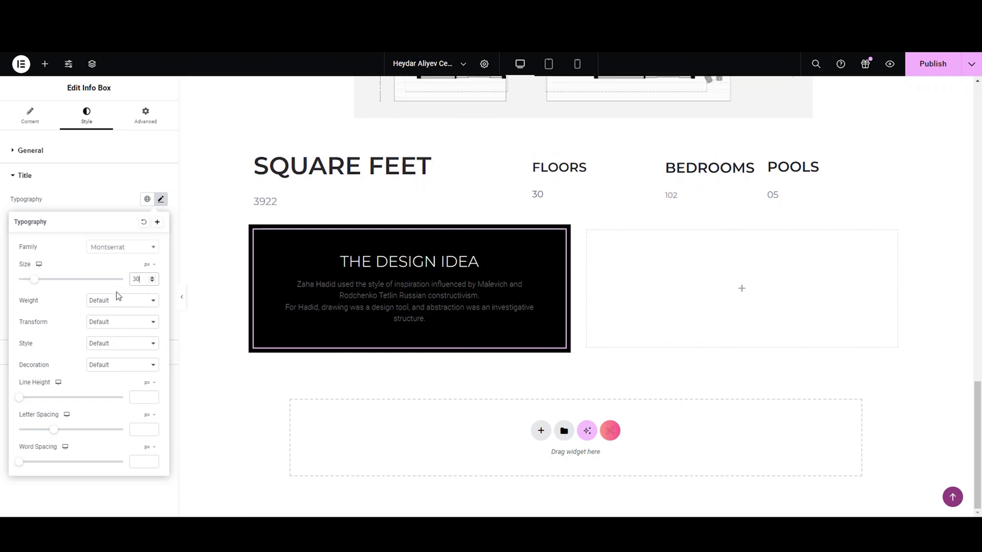
left_click(117, 306)
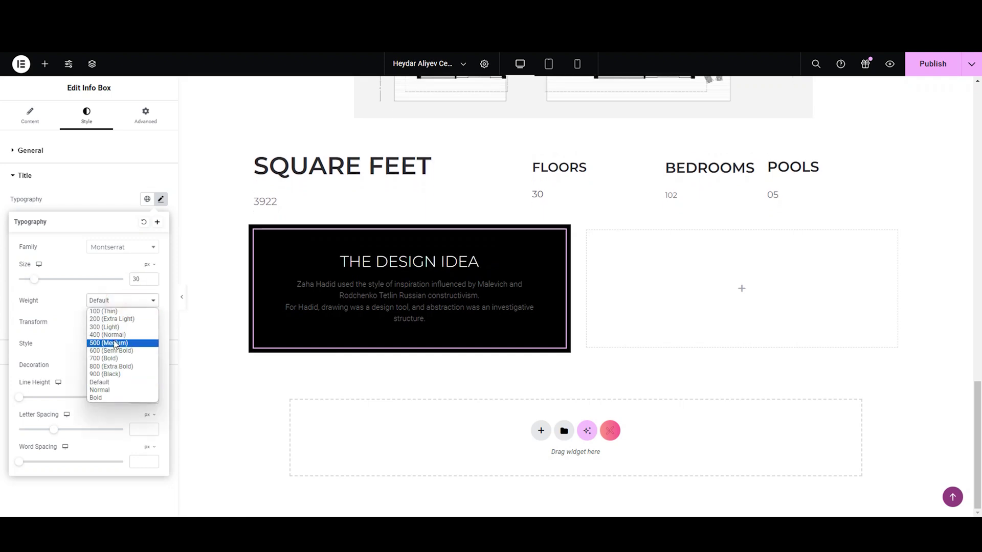
left_click(114, 343)
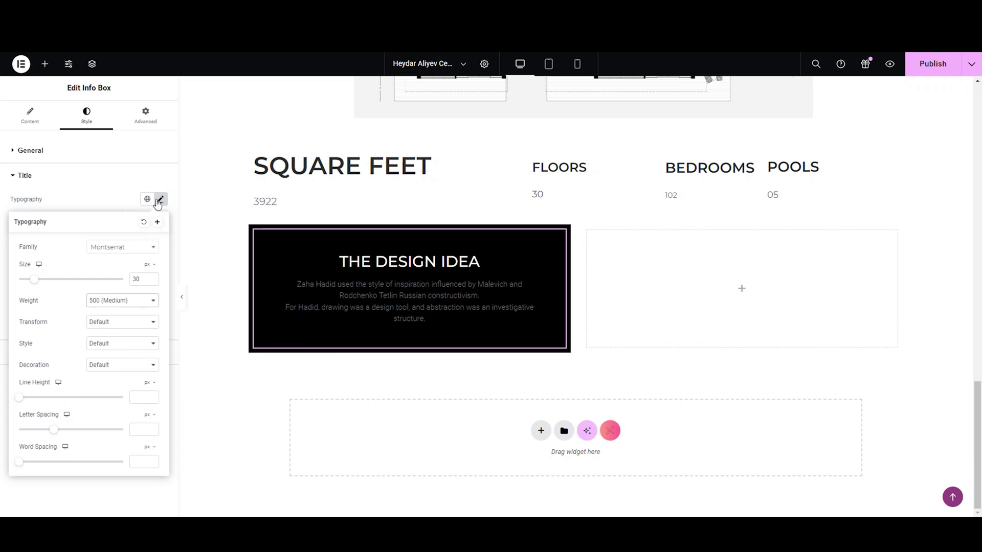
left_click(160, 199)
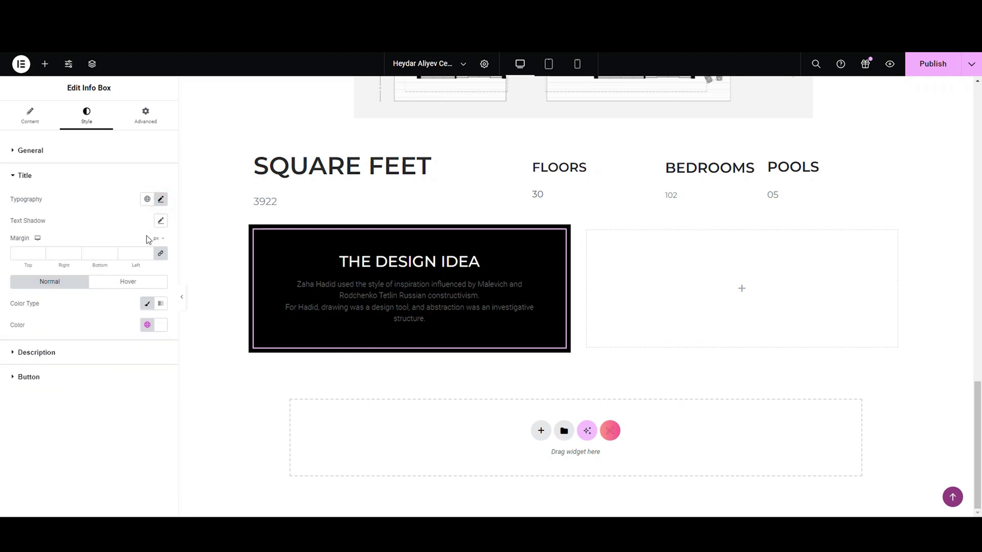
- Try a 10 px margin on all four sides of the info box title
left_click(128, 254)
type("10")
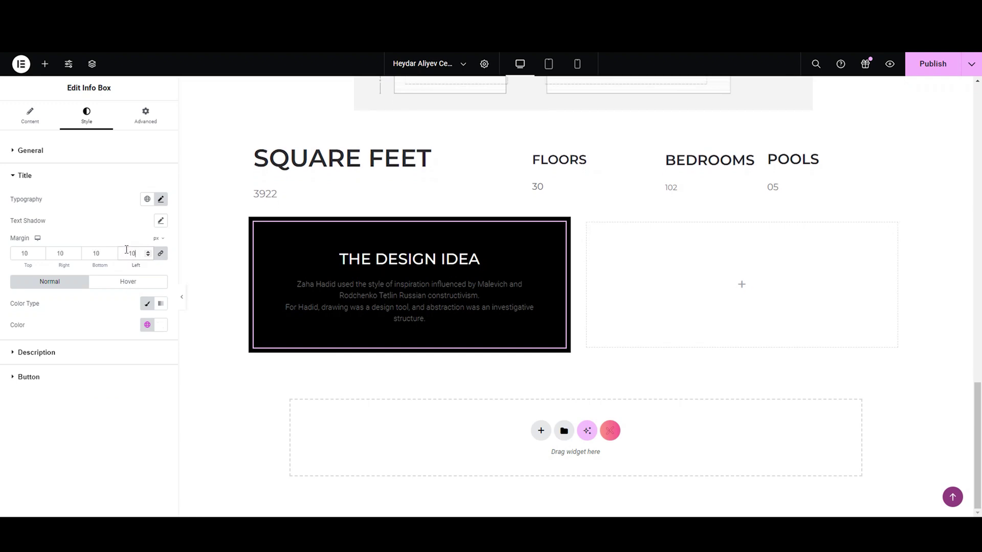
key("BackSpace")
key("BackSpace")
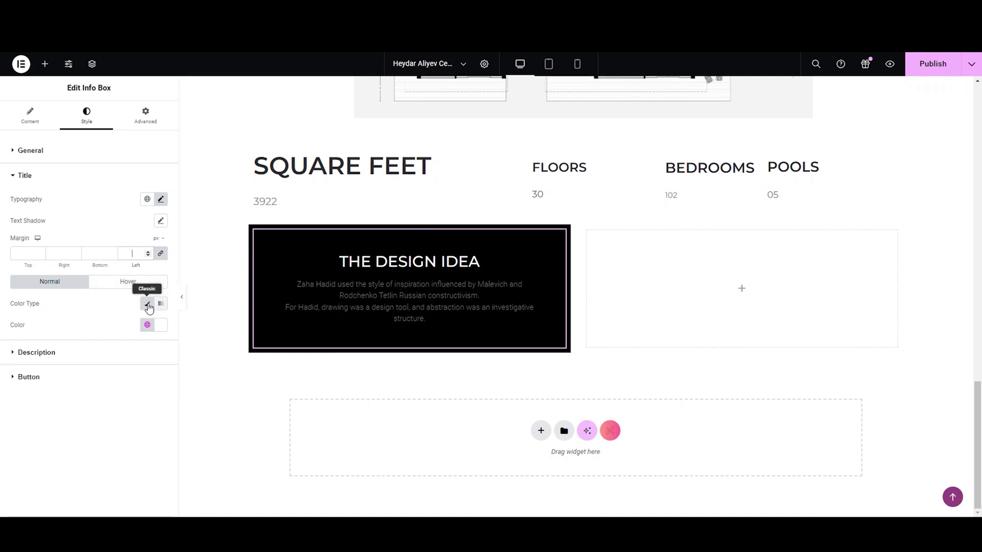
- Set the info box description's typography to Montserrat at 18 px
left_click(118, 357)
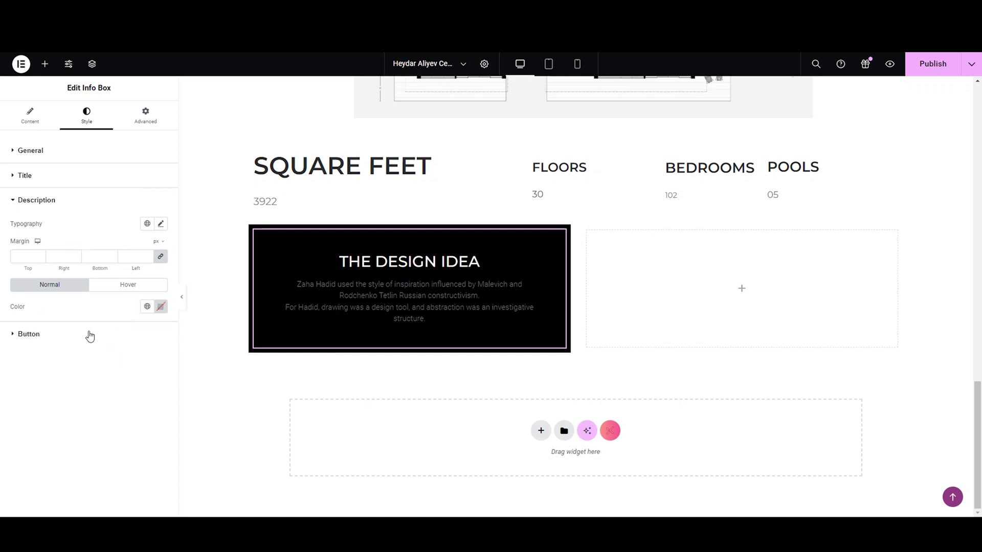
left_click(161, 223)
left_click(129, 276)
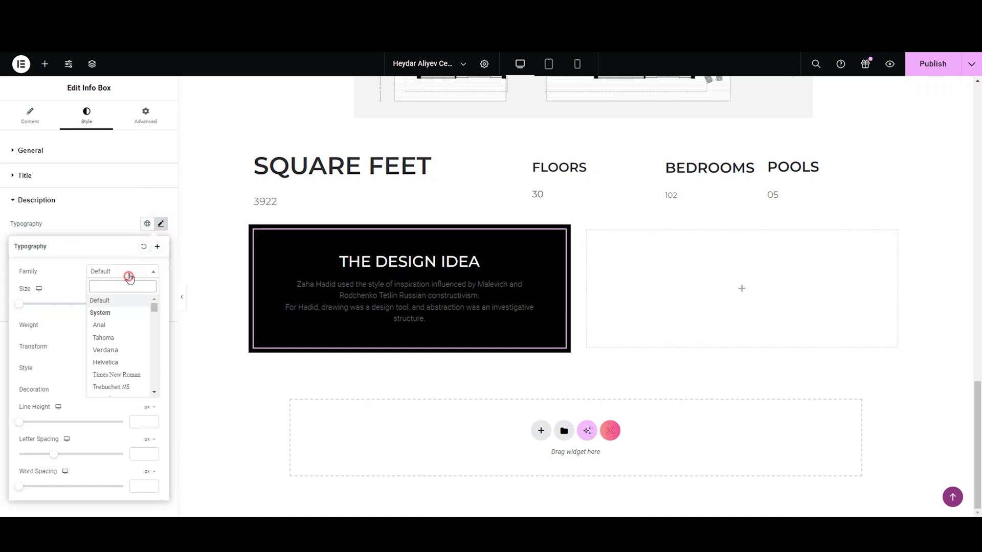
type("mont")
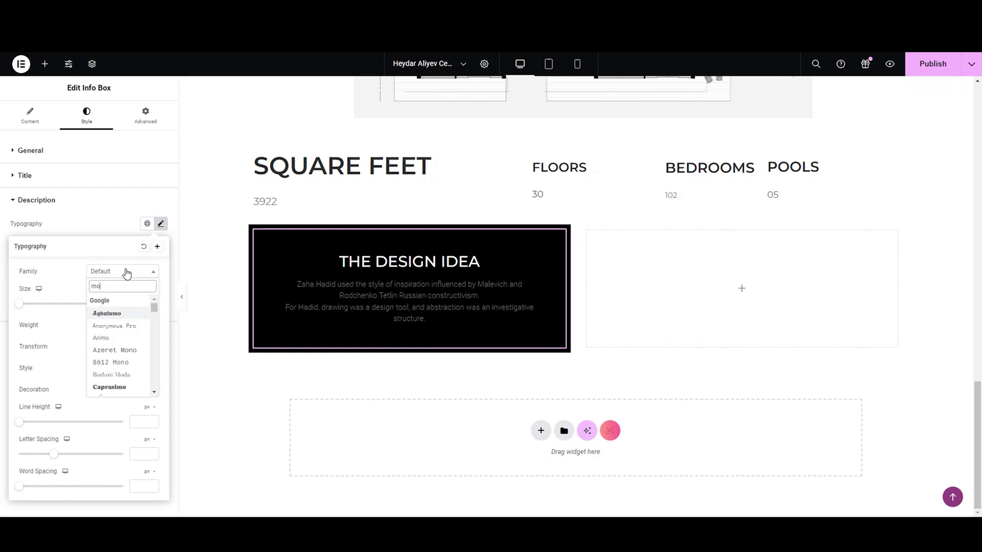
left_click(120, 318)
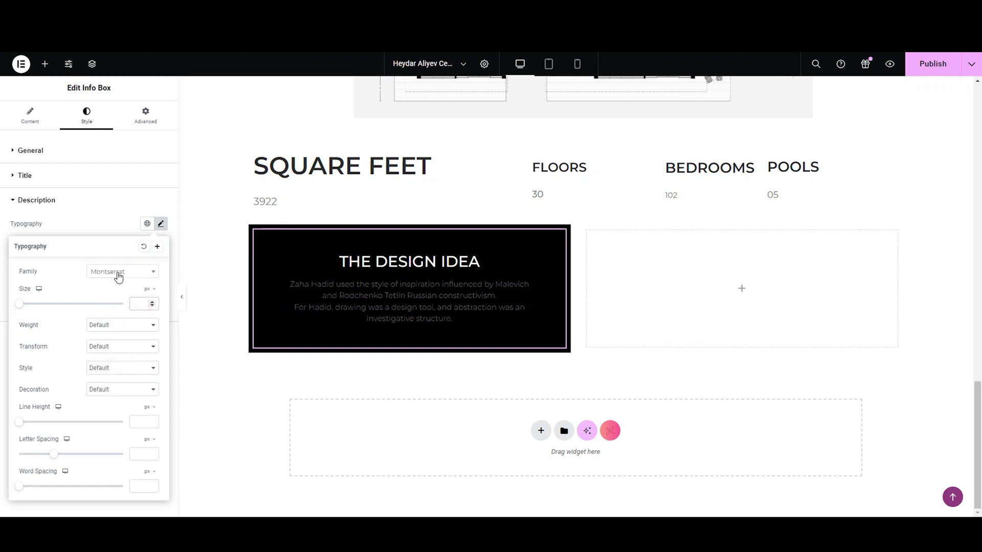
type("20")
double_click(145, 307)
type("18")
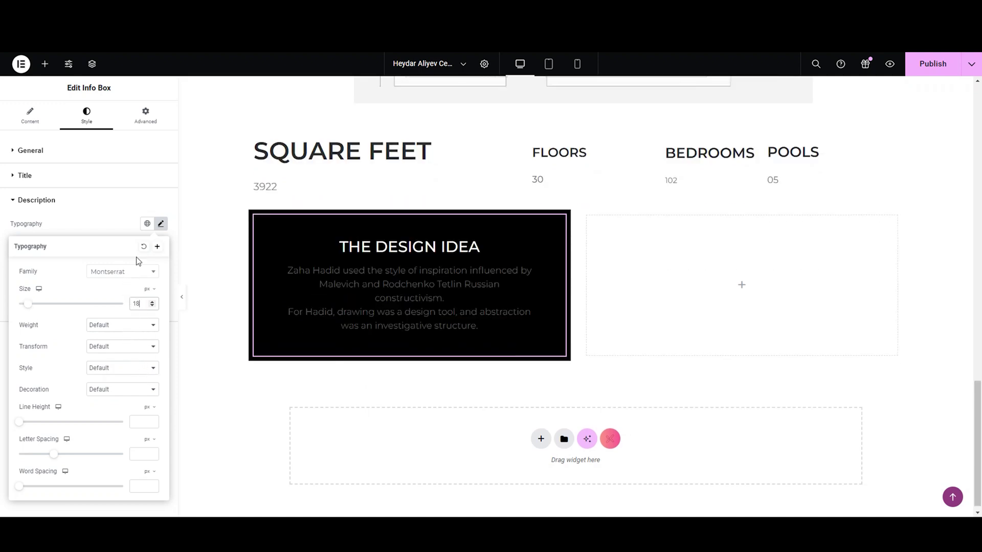
left_click(159, 225)
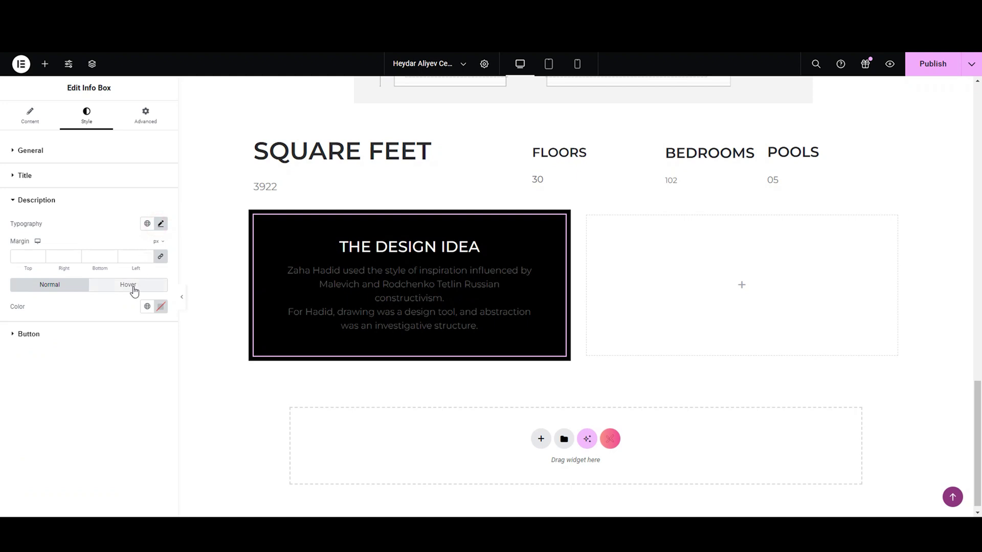
- Remove the line break before "For Hadid" in the info box description so both sentences form one paragraph
left_click(39, 201)
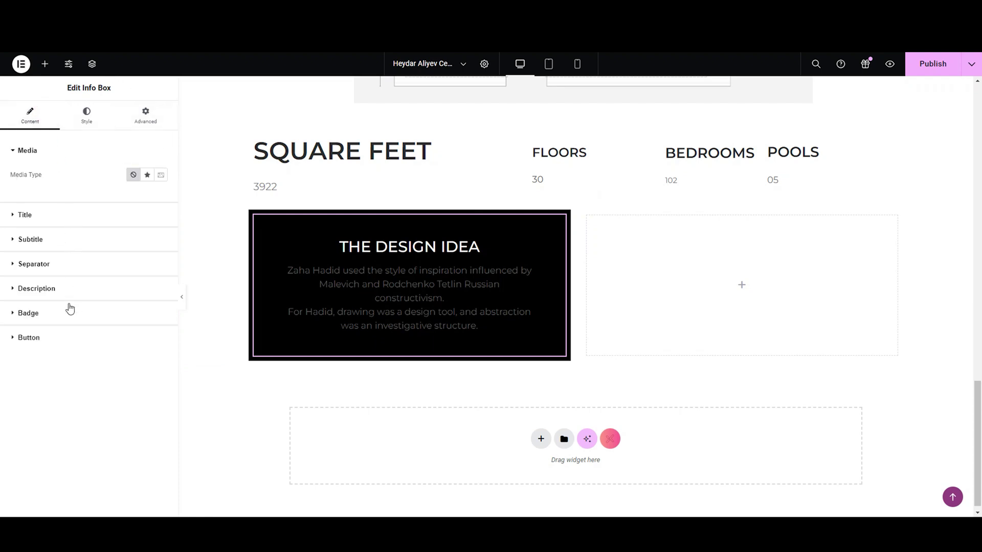
left_click(75, 288)
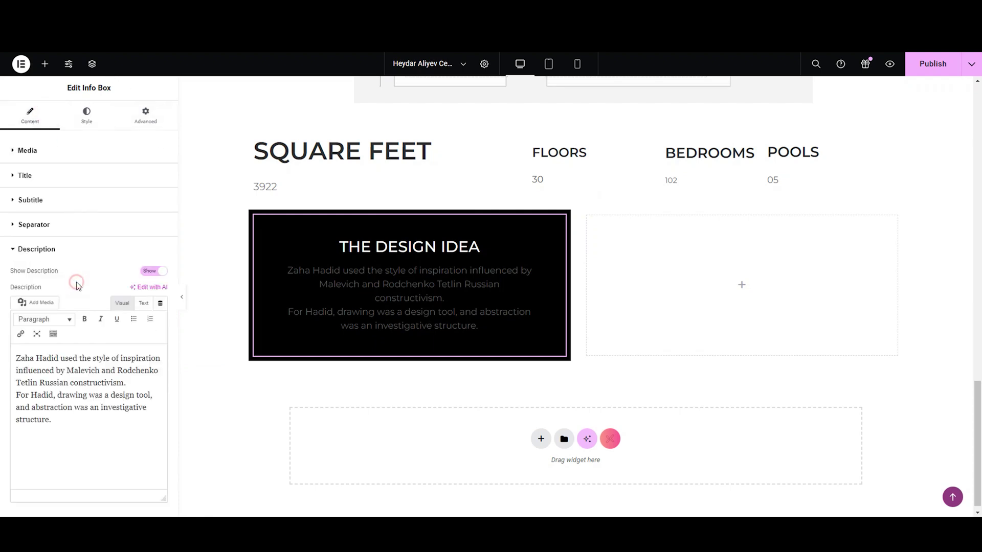
left_click(19, 392)
key("BackSpace")
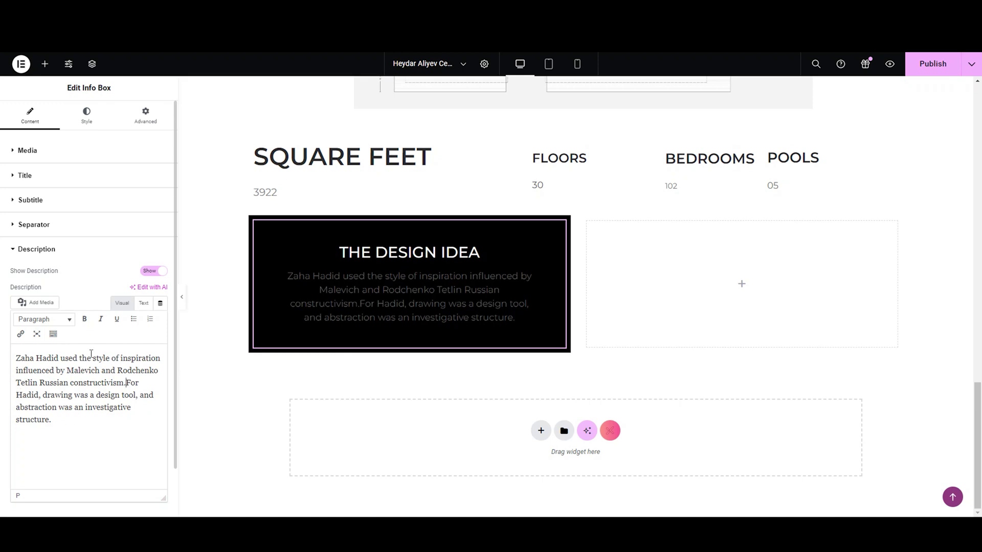
scroll(104, 344, "down", 1)
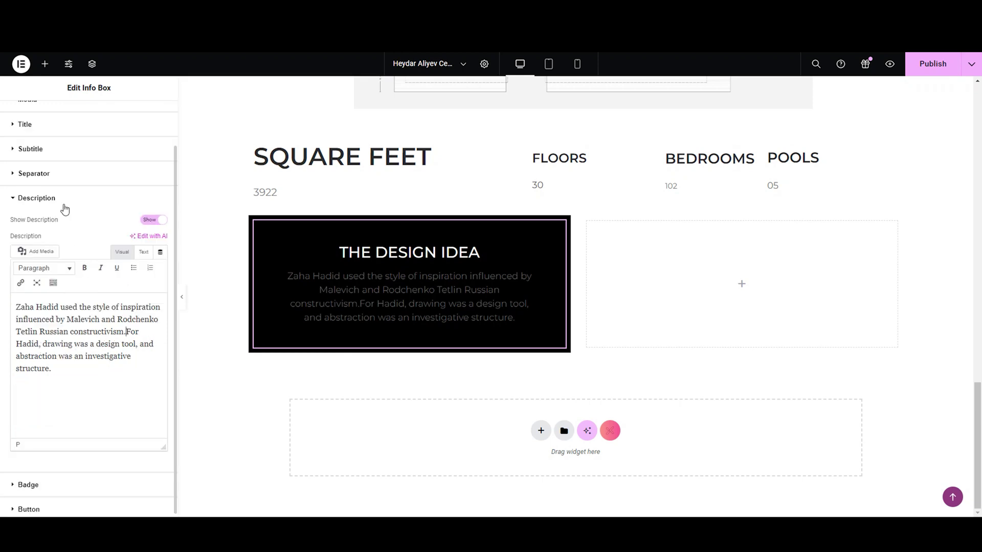
left_click(64, 206)
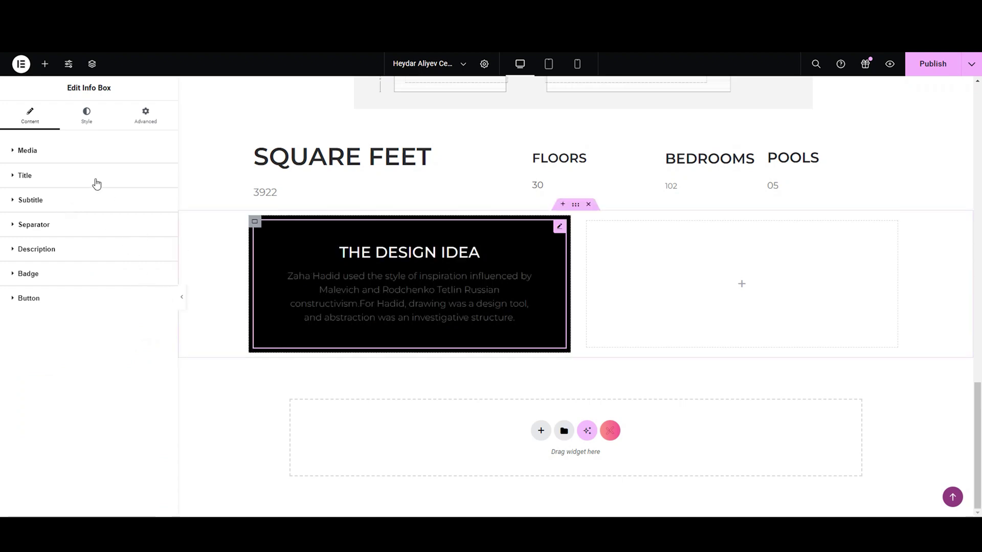
- Set the info box description's normal text color to a very light grey
left_click(87, 118)
left_click(116, 288)
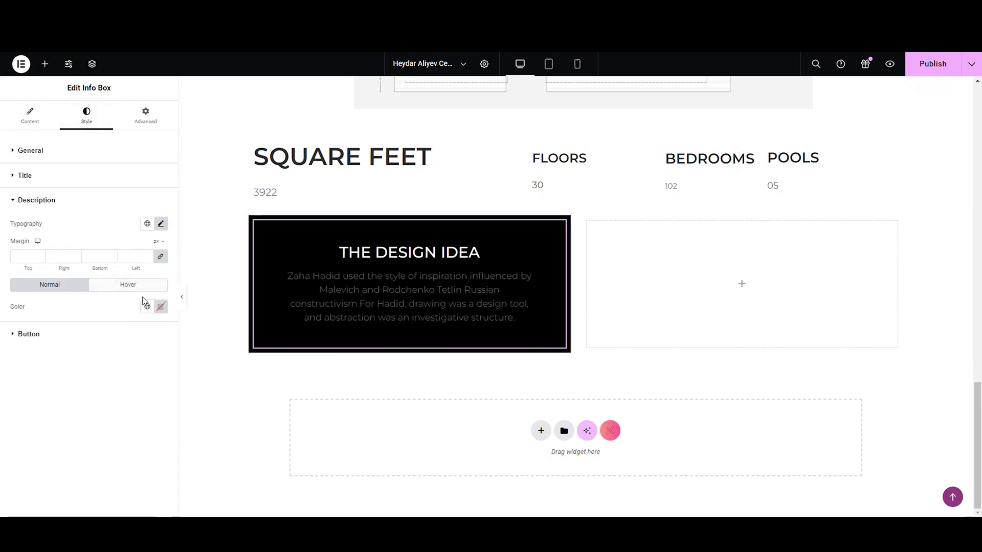
left_click(161, 307)
type("#BBBBBB")
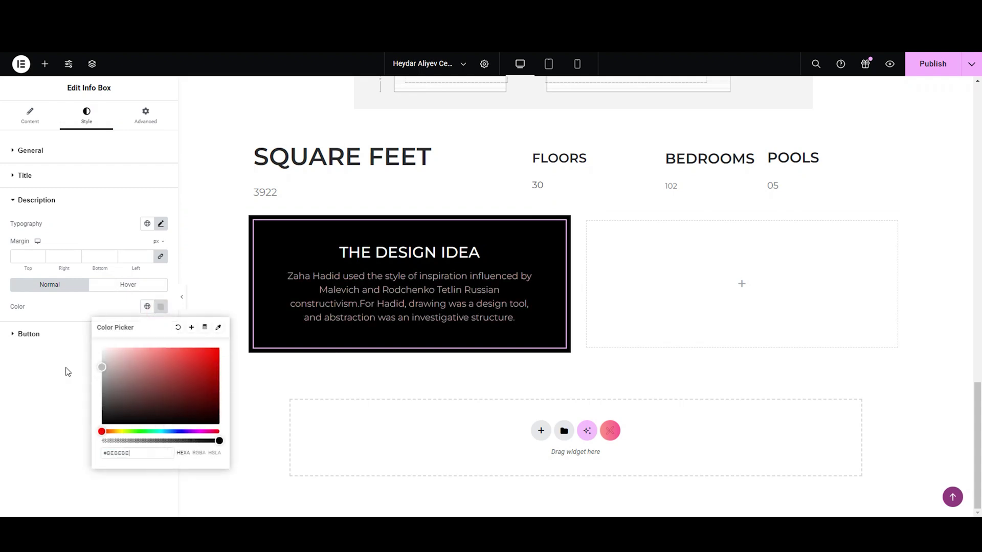
left_click_drag(65, 369, 41, 345)
left_click(36, 355)
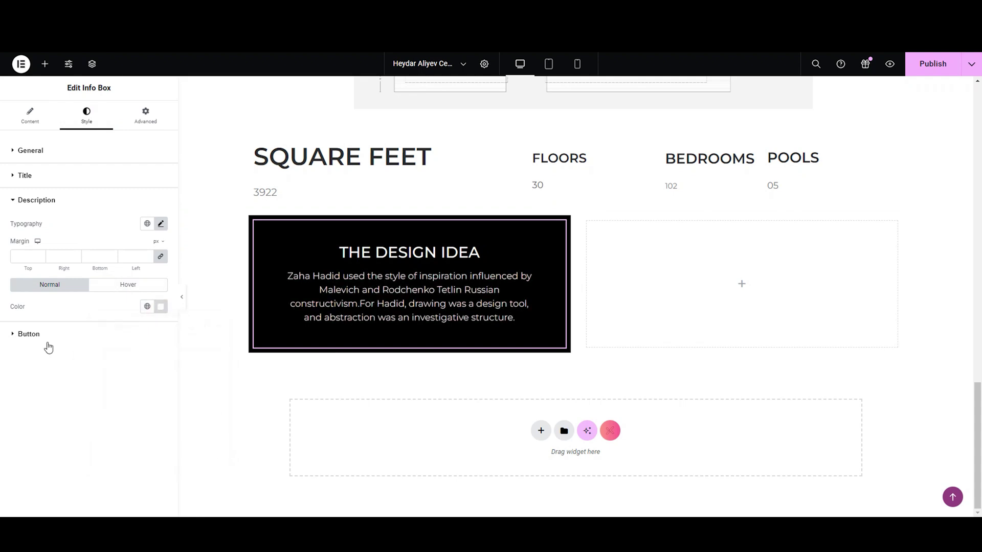
left_click(51, 200)
- Add an Image widget to the empty column beside the Design Idea info box
left_click(45, 64)
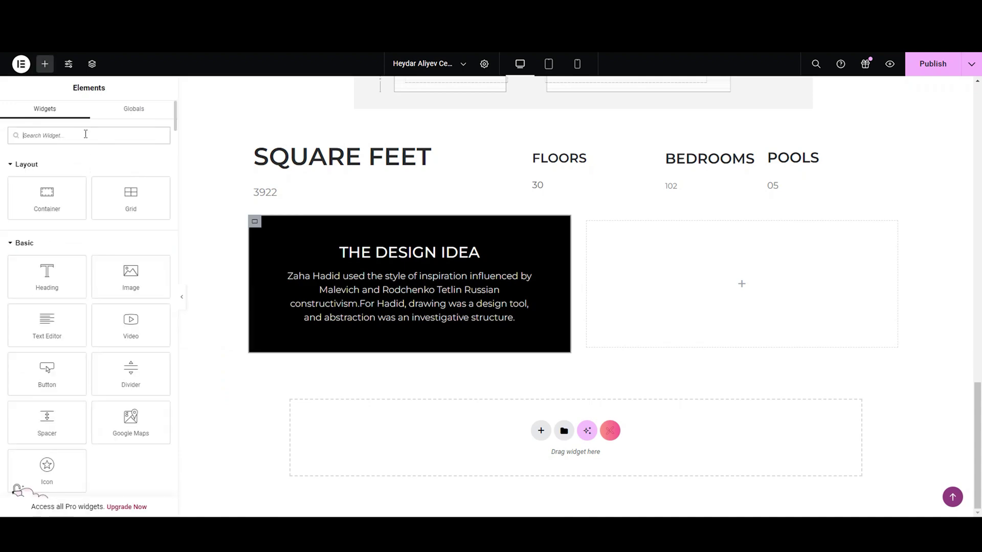
type("image")
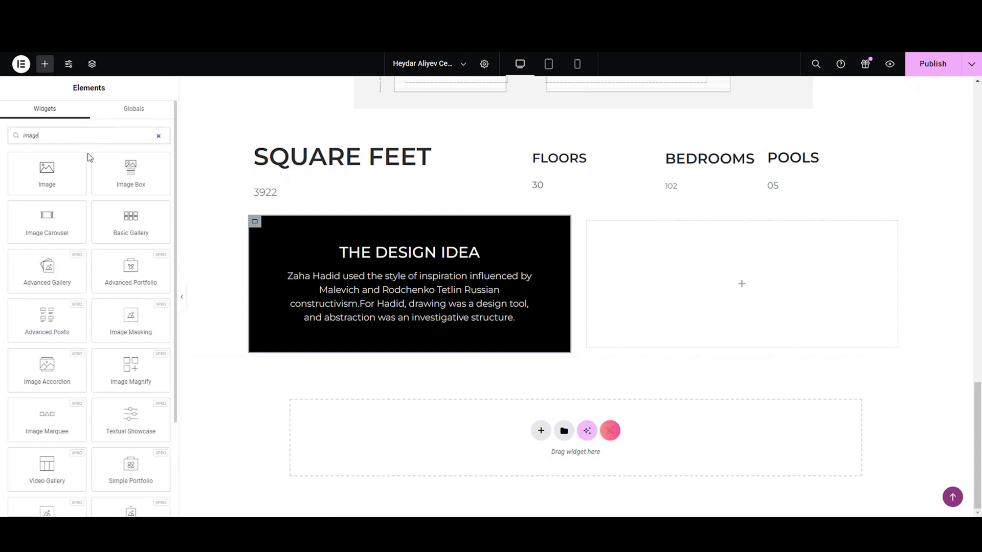
left_click_drag(49, 173, 733, 298)
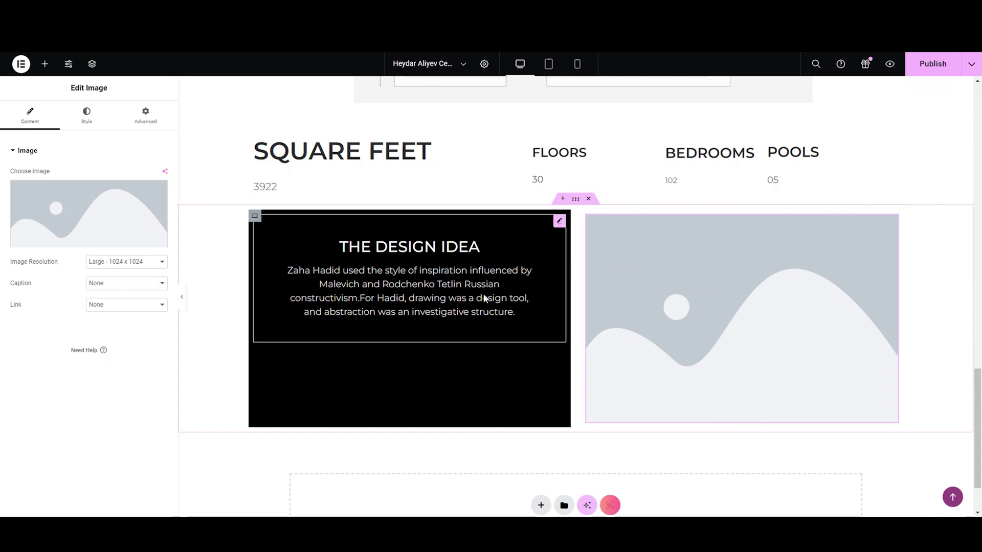
- Use the watercolor building picture image-4.png from the media library for the new image widget, at Full resolution
left_click(117, 241)
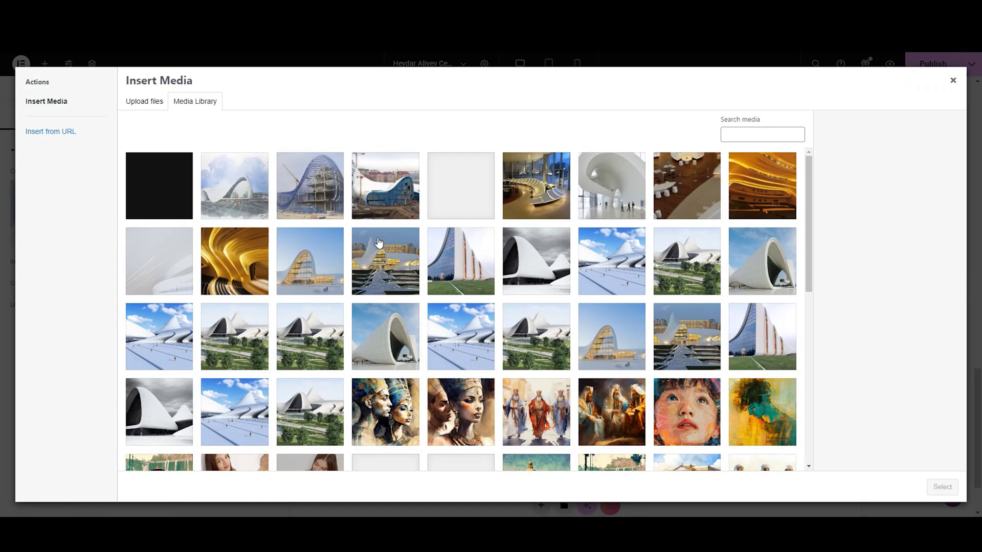
left_click(237, 199)
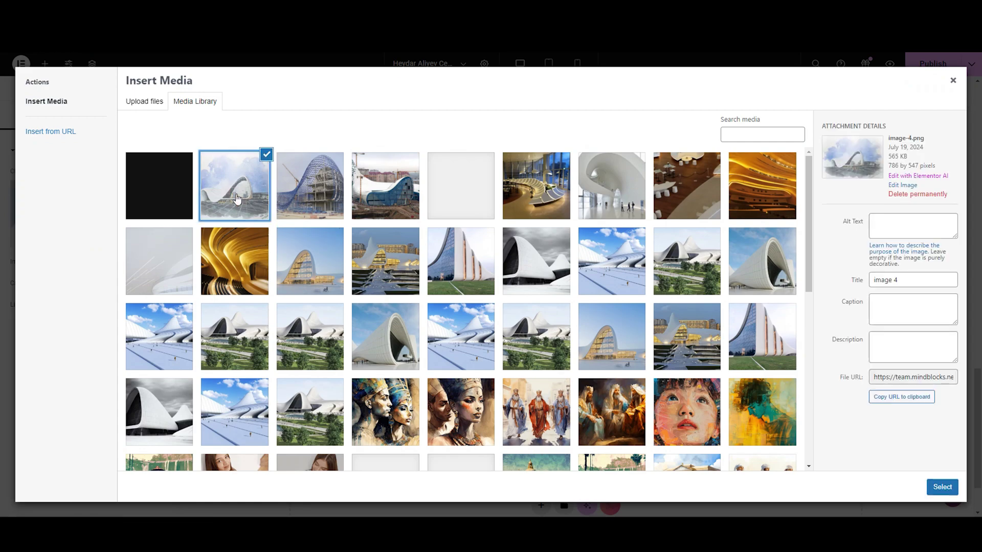
left_click(944, 487)
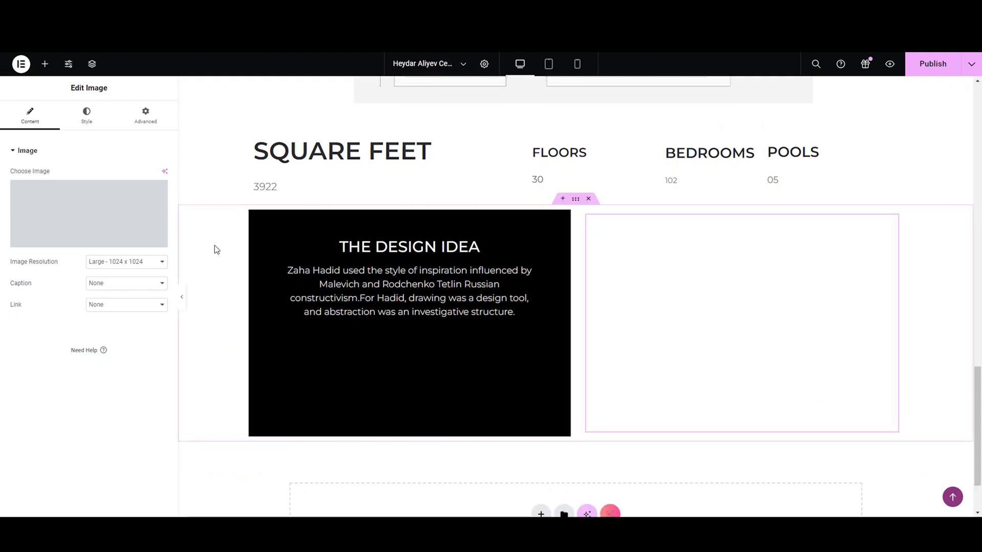
left_click(158, 261)
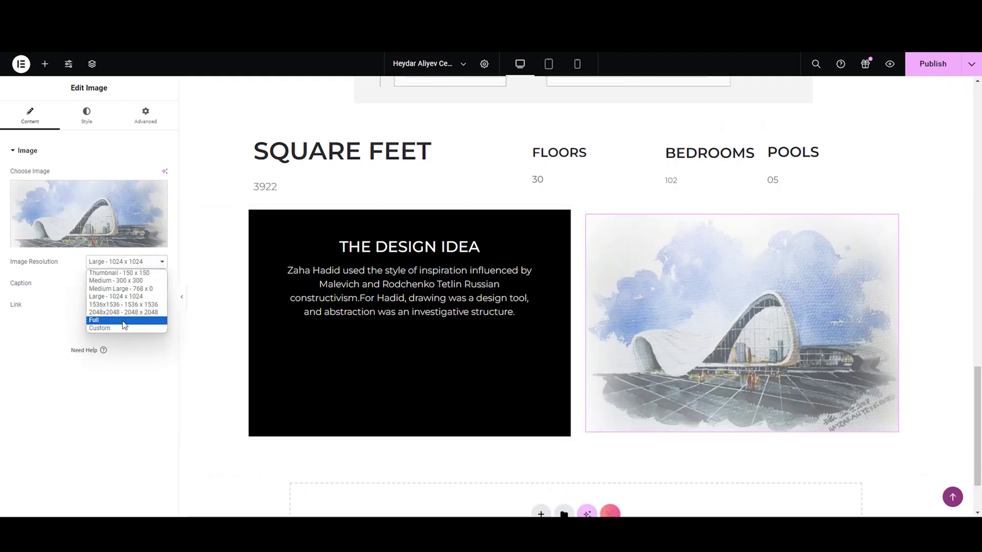
left_click(123, 322)
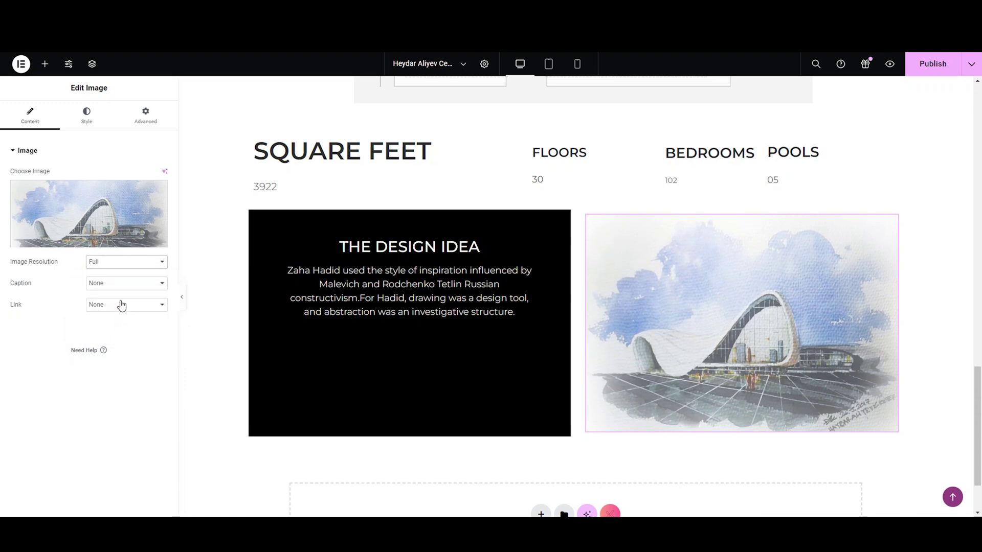
- Set the watercolor image's width to 100%
left_click(86, 112)
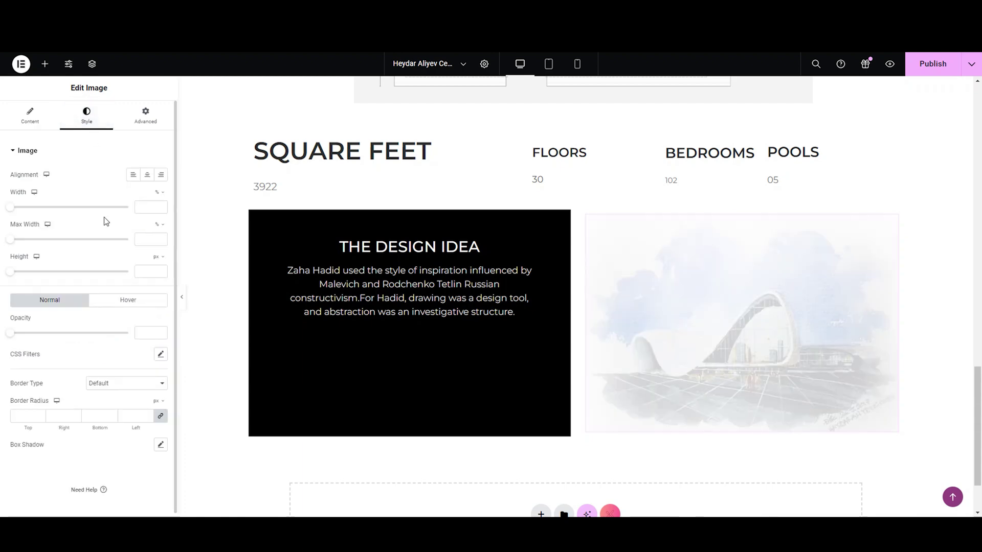
left_click(14, 209)
left_click_drag(18, 212, 162, 244)
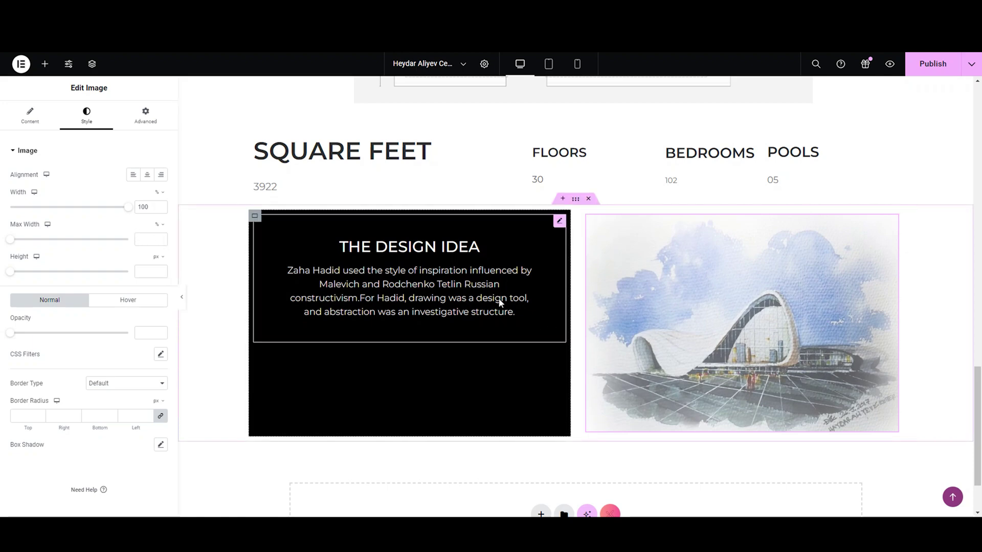
- Unlink the description margins of the Design Idea info box and set the description's top margin to 70 px
left_click(254, 217)
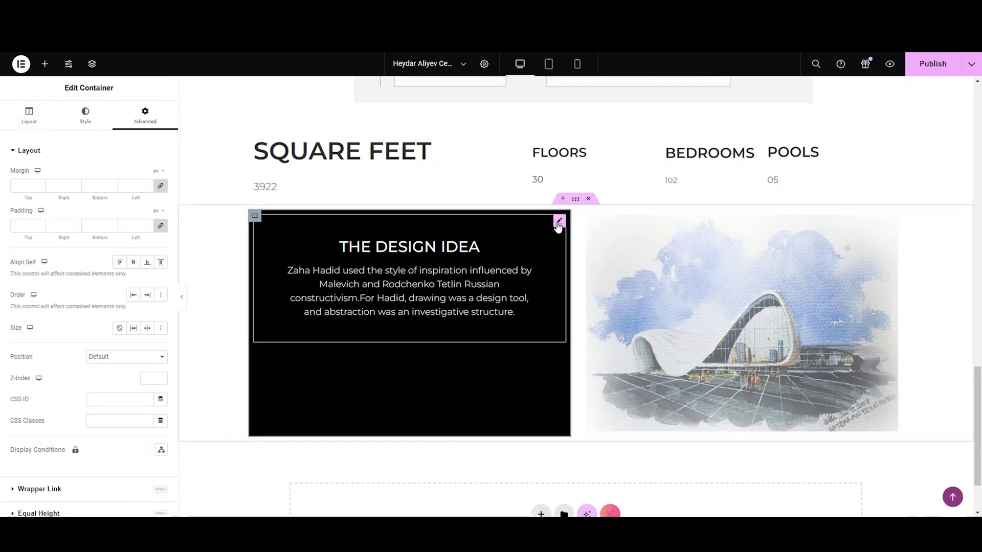
left_click(559, 224)
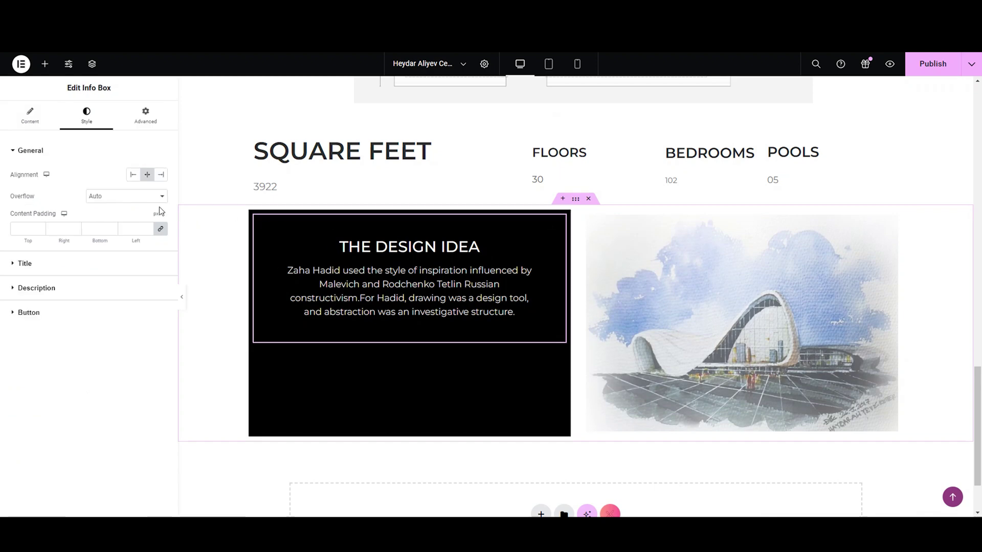
left_click(66, 290)
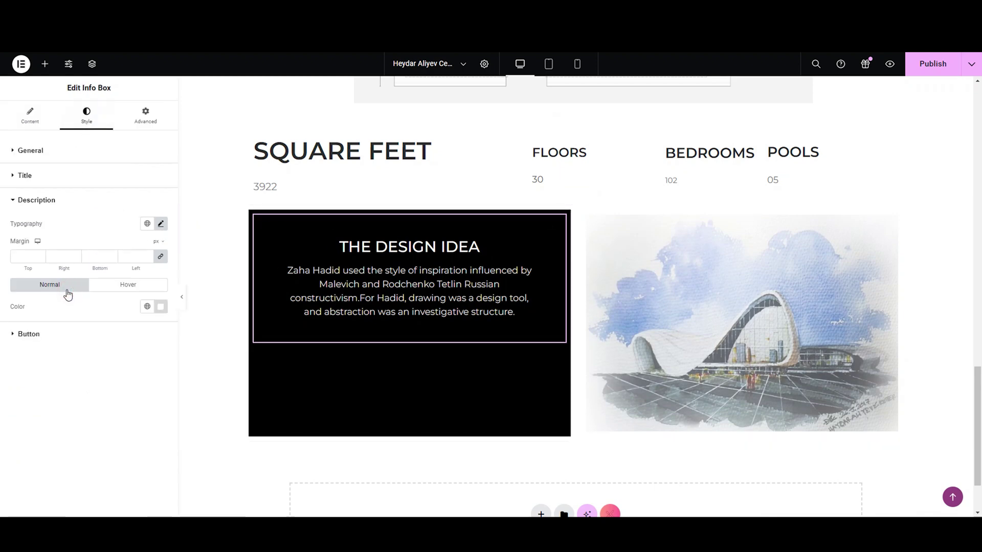
left_click(160, 257)
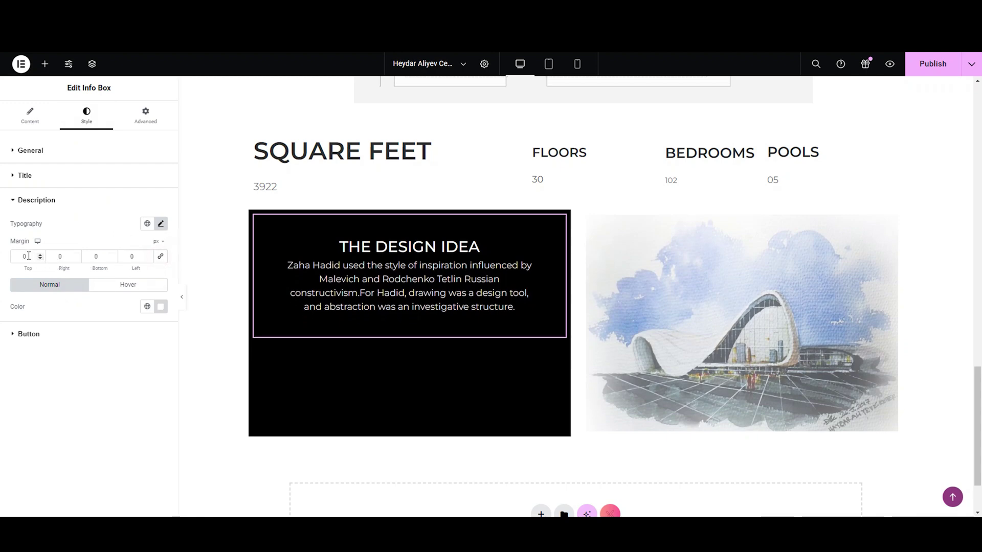
type("5")
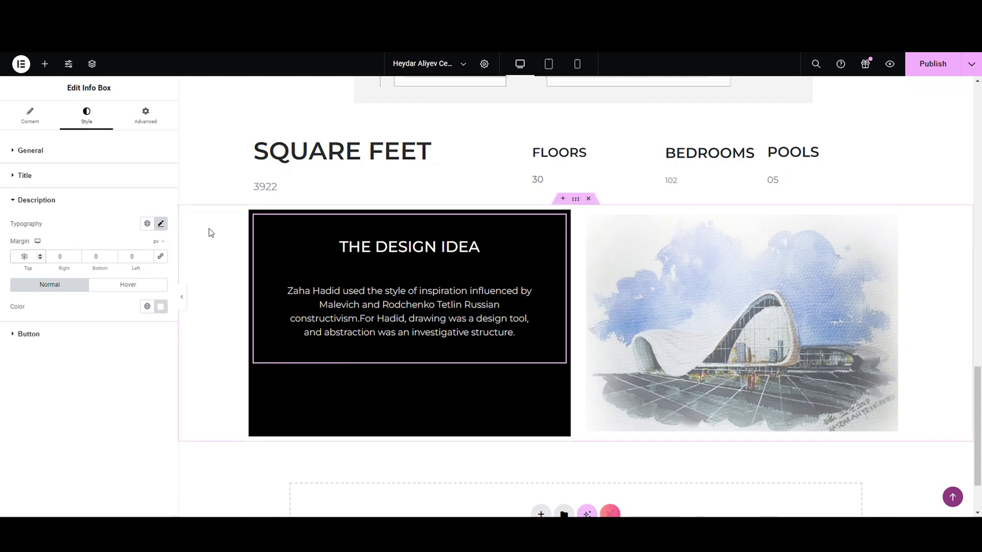
left_click(40, 255)
key("BackSpace")
key("BackSpace")
type("700")
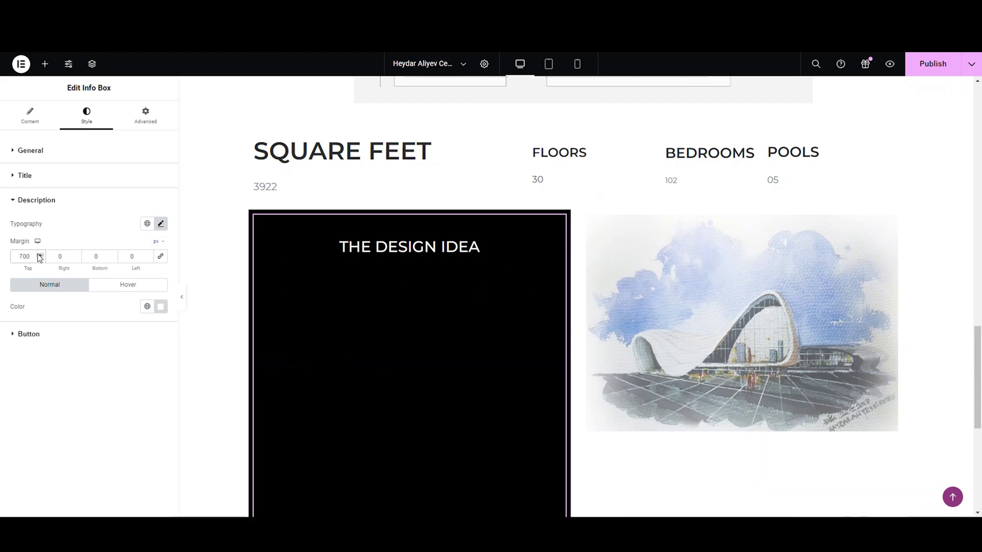
key("BackSpace")
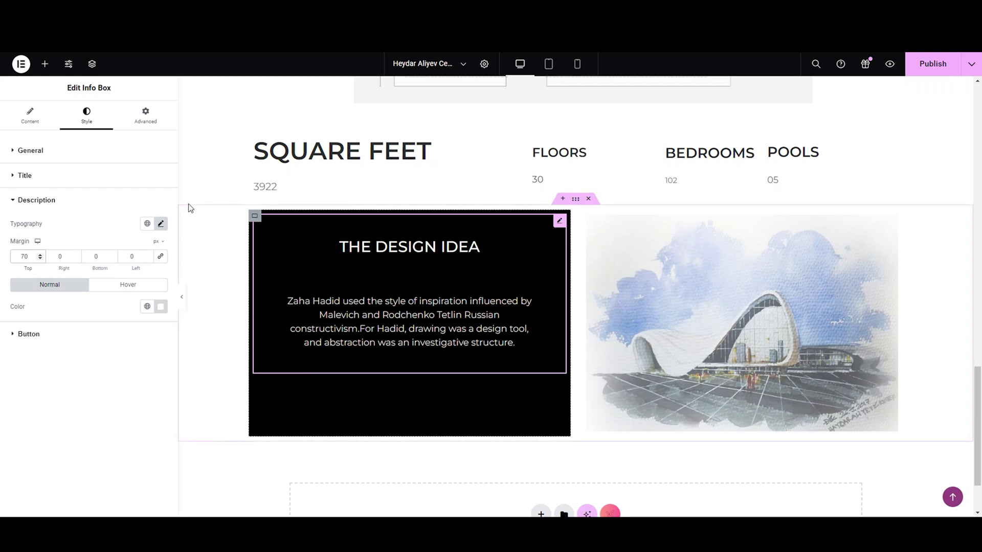
- Unlink the title margins of the Design Idea info box and set the title's top margin to 50 px
left_click(37, 176)
left_click(158, 256)
left_click(21, 252)
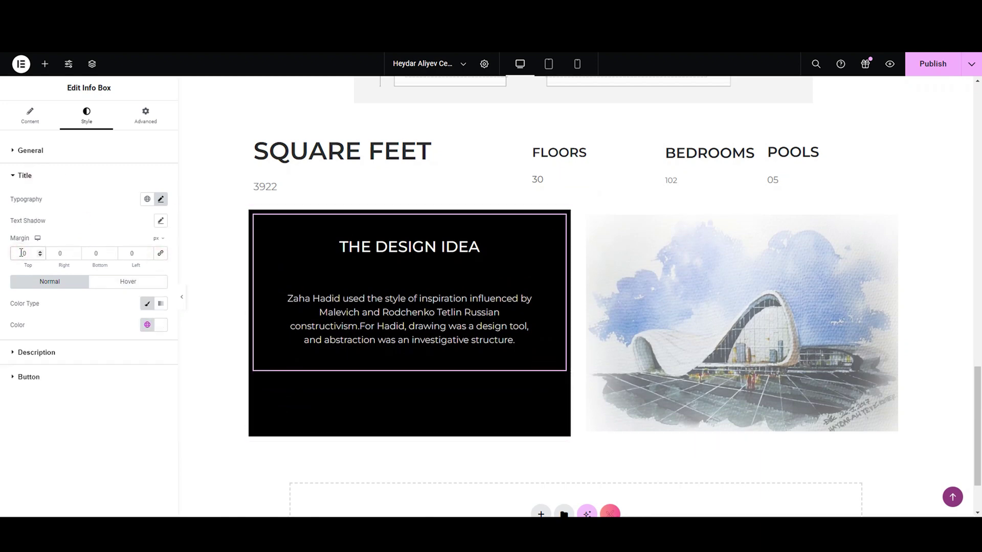
type("1")
key("BackSpace")
type("2")
key("BackSpace")
type("5")
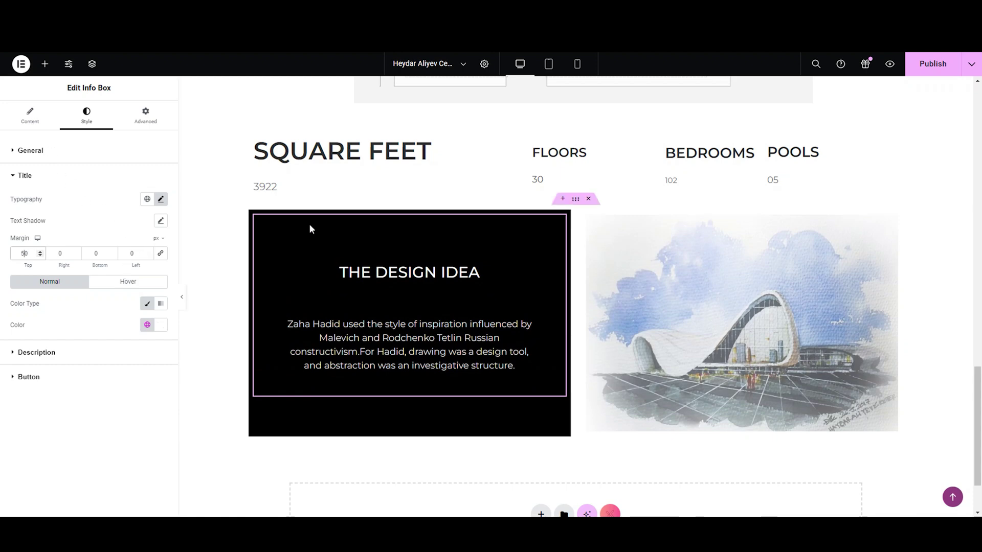
- Set the column and row gaps of the container holding the Design Idea text and image to 0 px
left_click(828, 256)
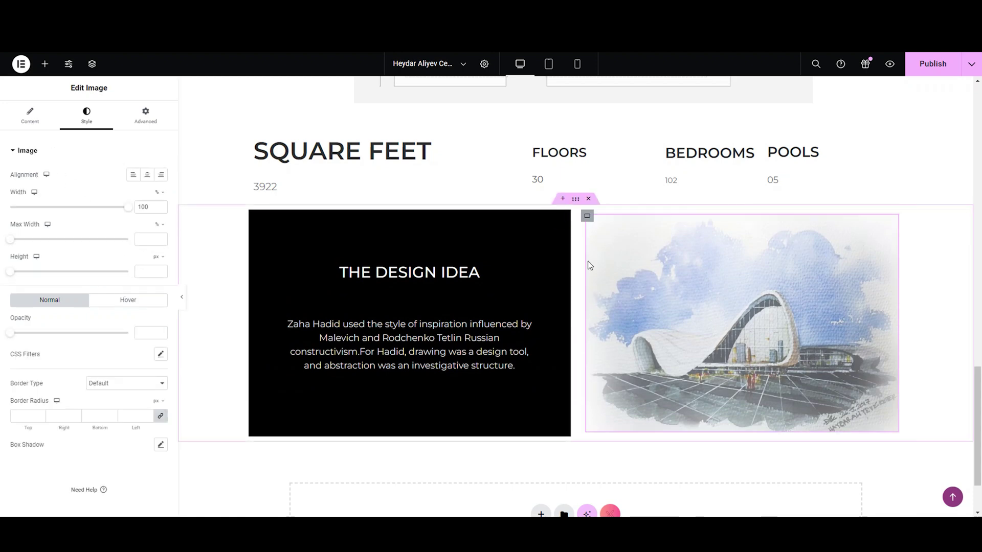
left_click(573, 200)
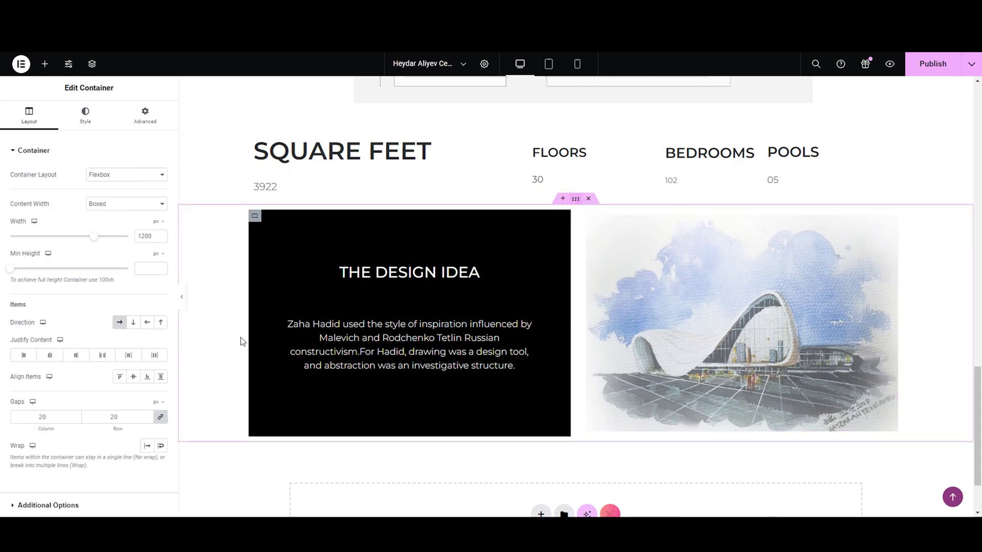
left_click(115, 419)
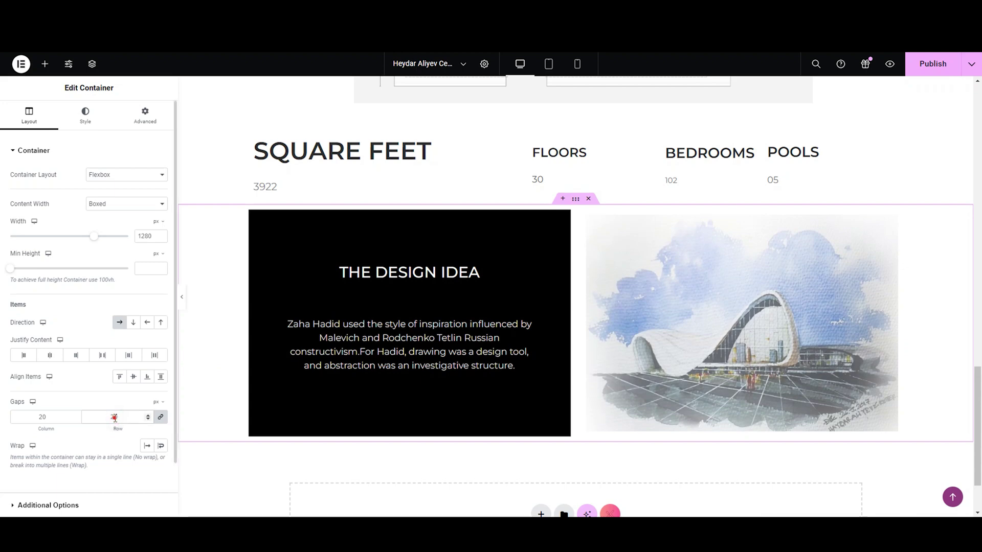
left_click(116, 418)
left_click(160, 420)
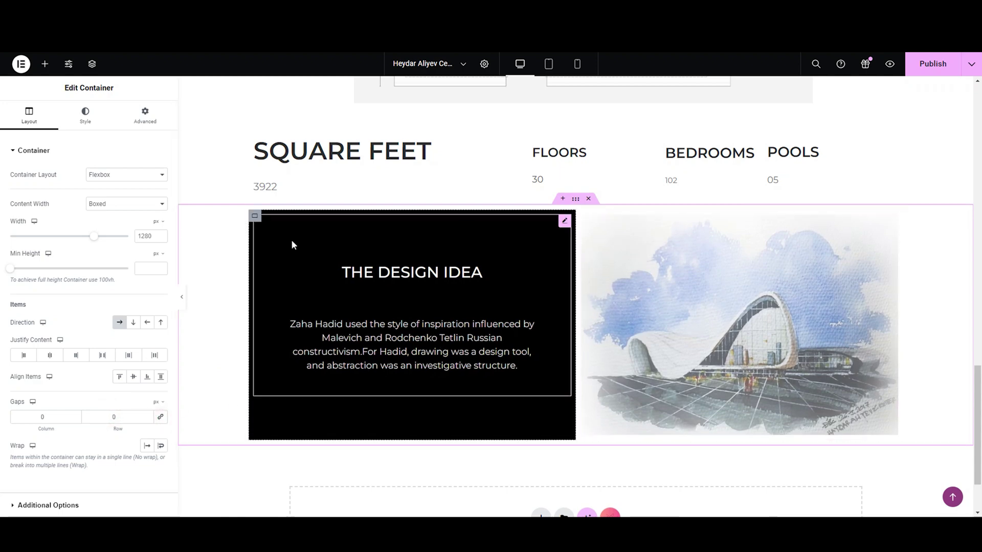
scroll(505, 387, "down", 1)
left_click(59, 149)
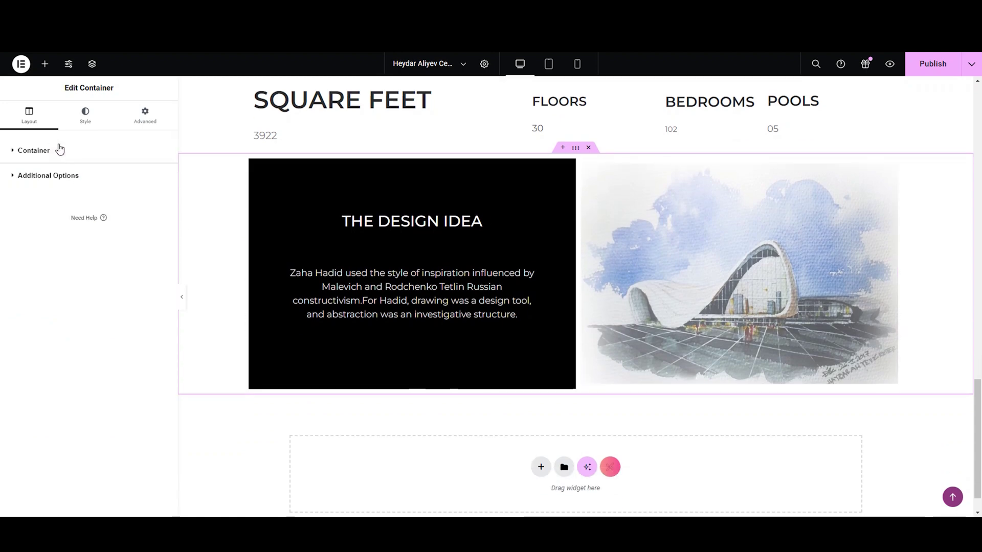
- Add a new single-column Flexbox container below the Design Idea section
scroll(505, 379, "down", 1)
left_click(541, 430)
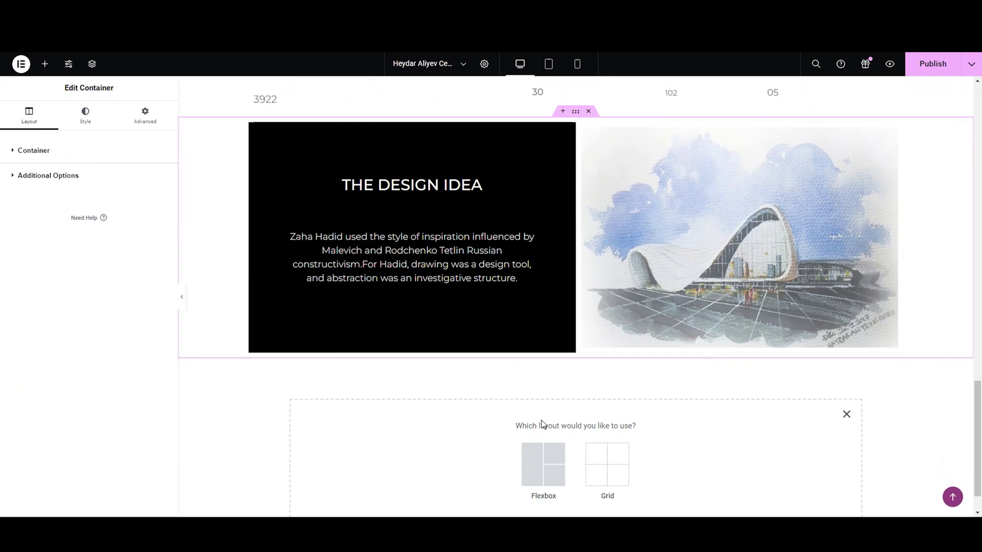
left_click(544, 462)
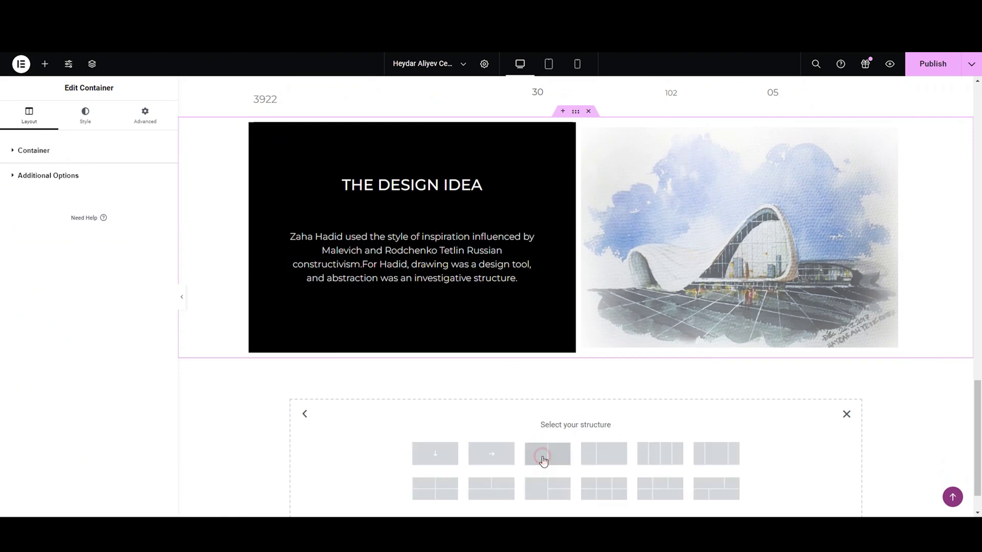
left_click(435, 455)
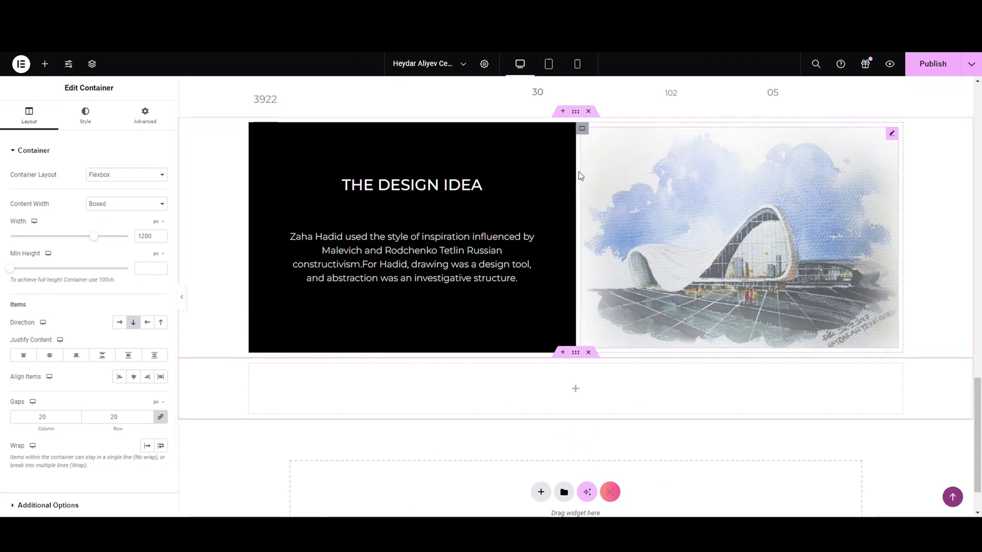
- Copy the Design Idea section into the new empty container and reverse the copy's row direction so the image precedes the text
right_click(575, 113)
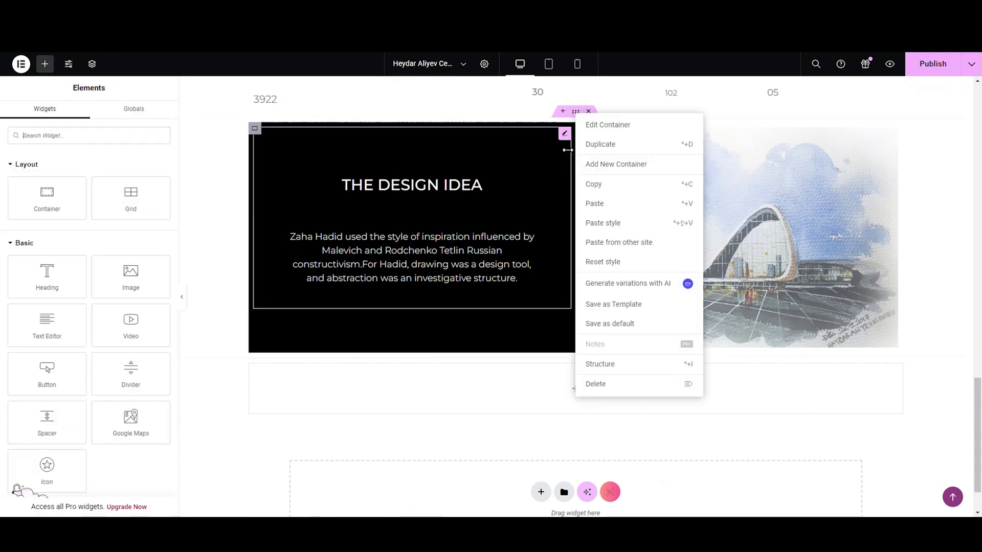
left_click(607, 193)
right_click(548, 403)
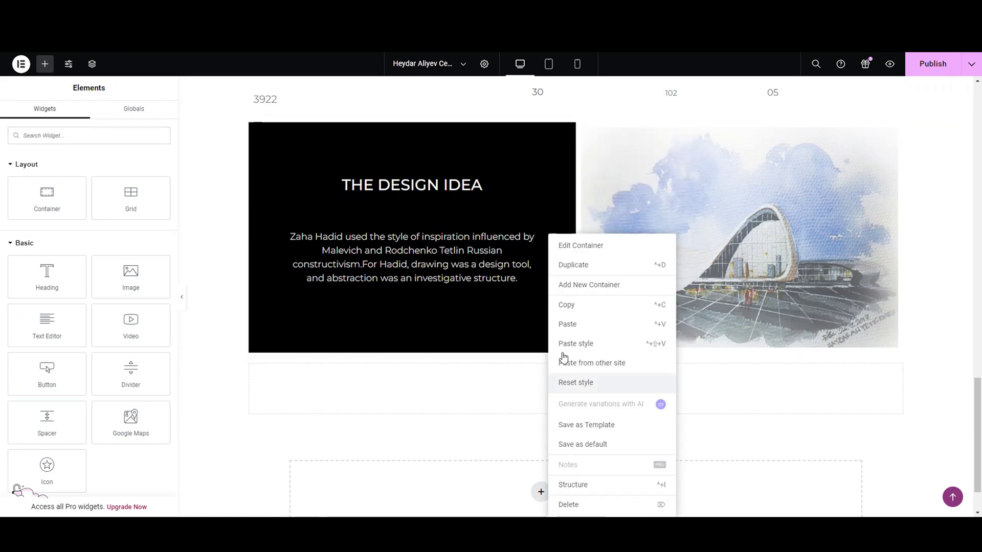
left_click(568, 324)
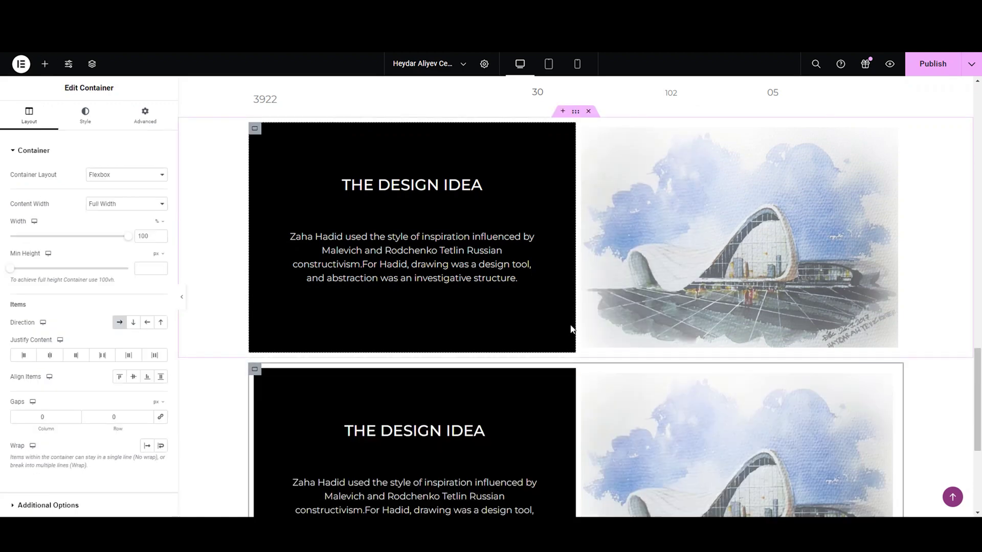
scroll(571, 329, "down", 3)
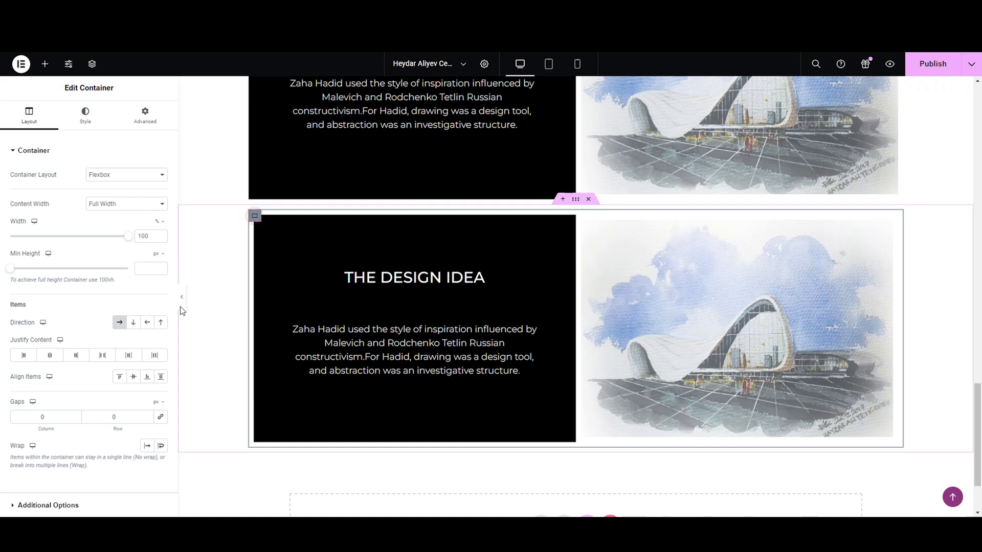
left_click(147, 326)
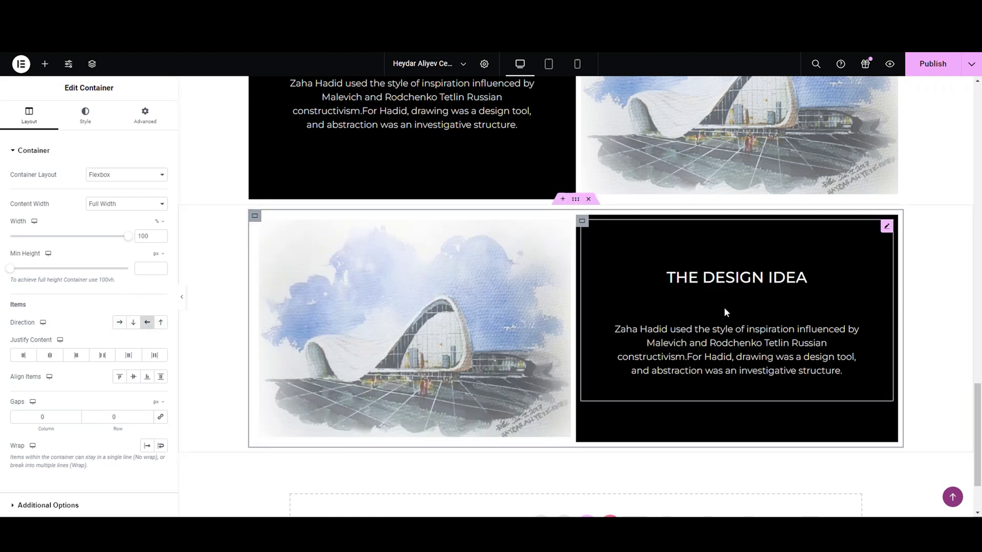
- Unlink the margins of the outer container around the copied section and set its top margin to 100 px
mouse_move(597, 208)
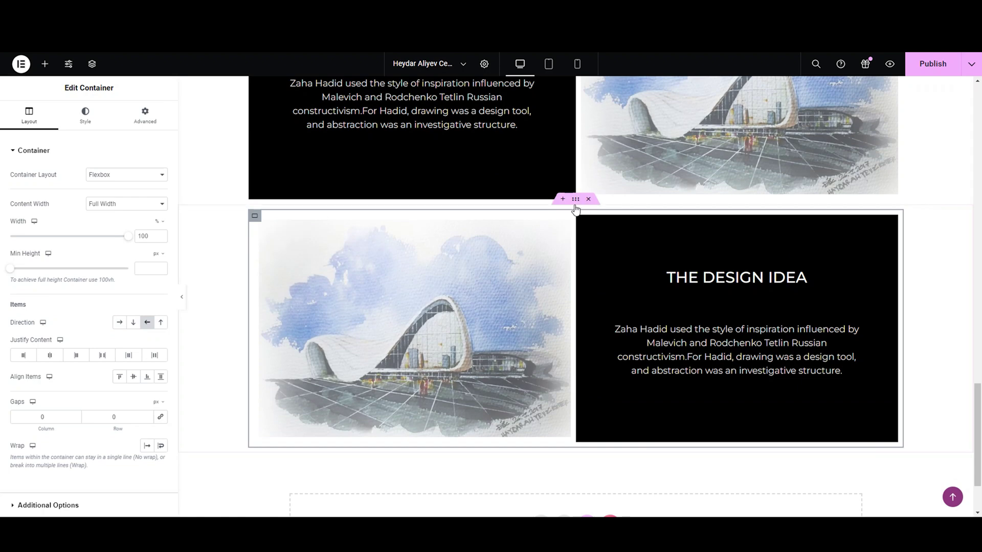
left_click(573, 201)
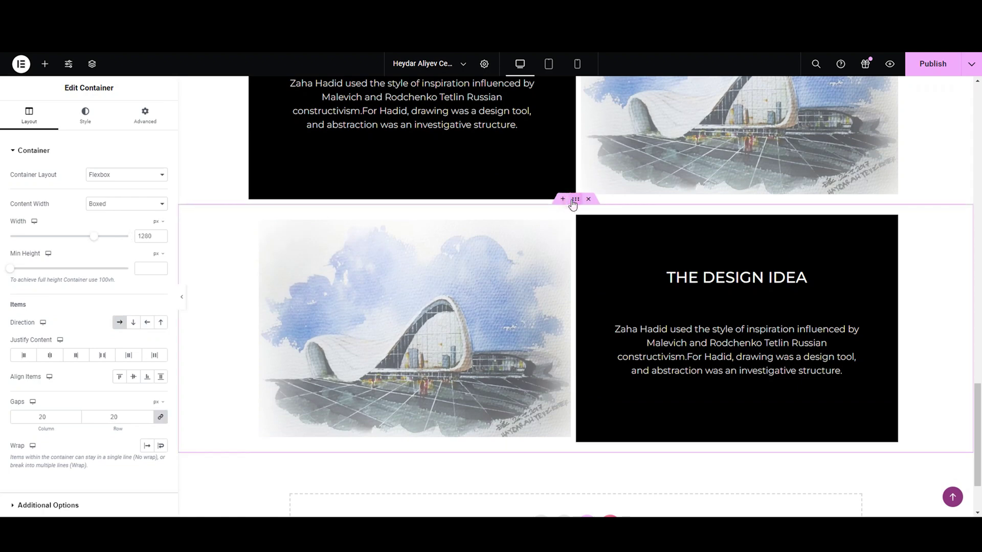
left_click(145, 126)
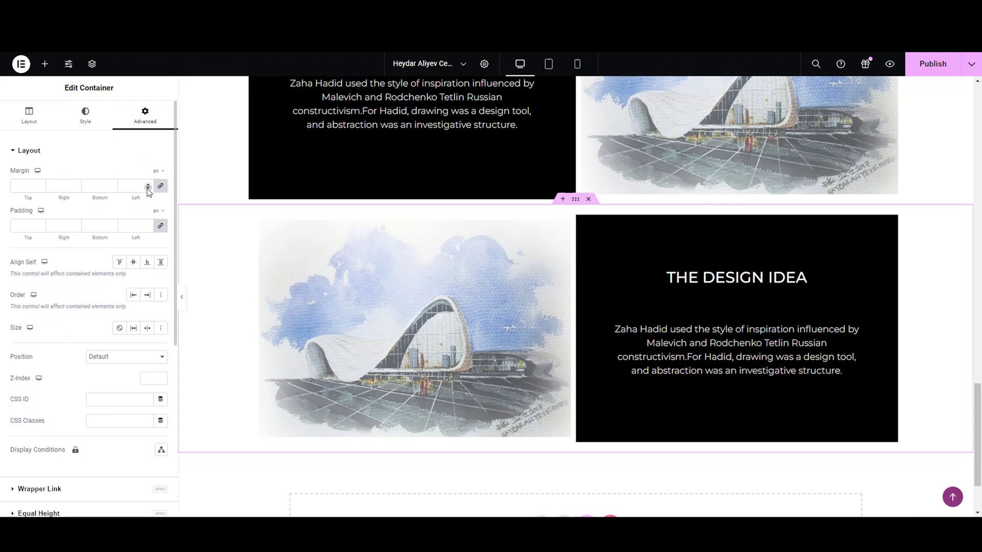
left_click(160, 186)
left_click(27, 188)
type("50")
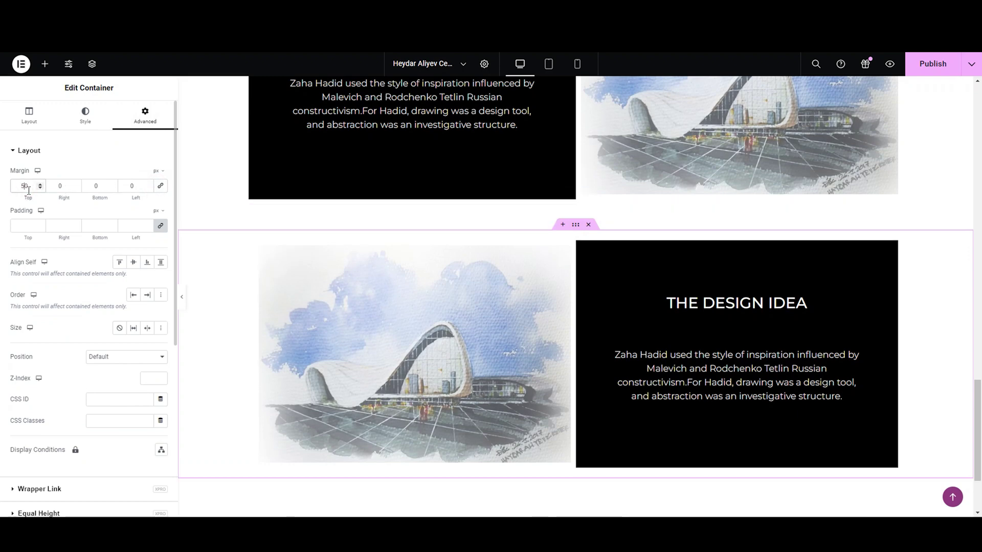
scroll(536, 208, "up", 1)
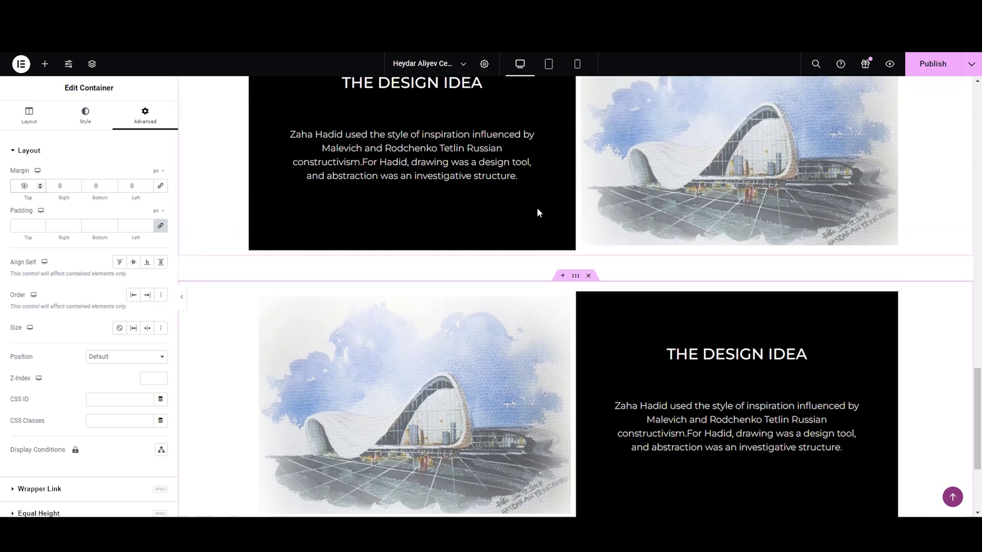
double_click(27, 187)
type("100")
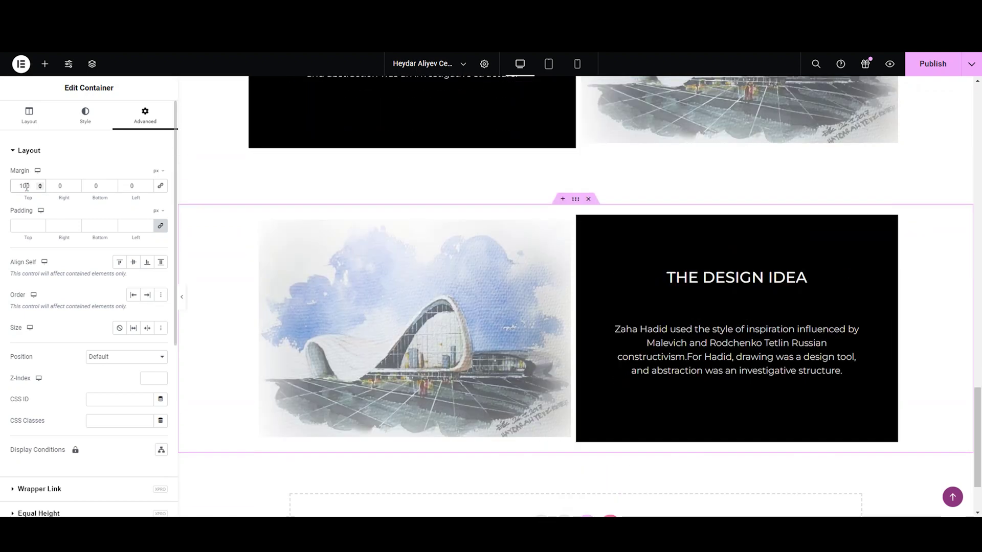
- Left-align the watercolor image in the original Design Idea section and reduce its width to 81%
scroll(672, 187, "up", 3)
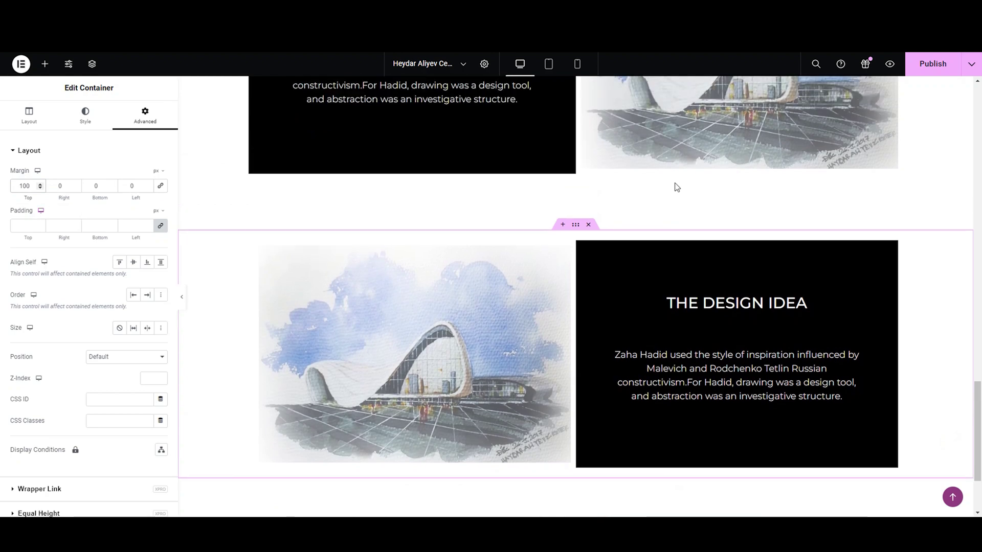
scroll(916, 195, "up", 2)
left_click(791, 214)
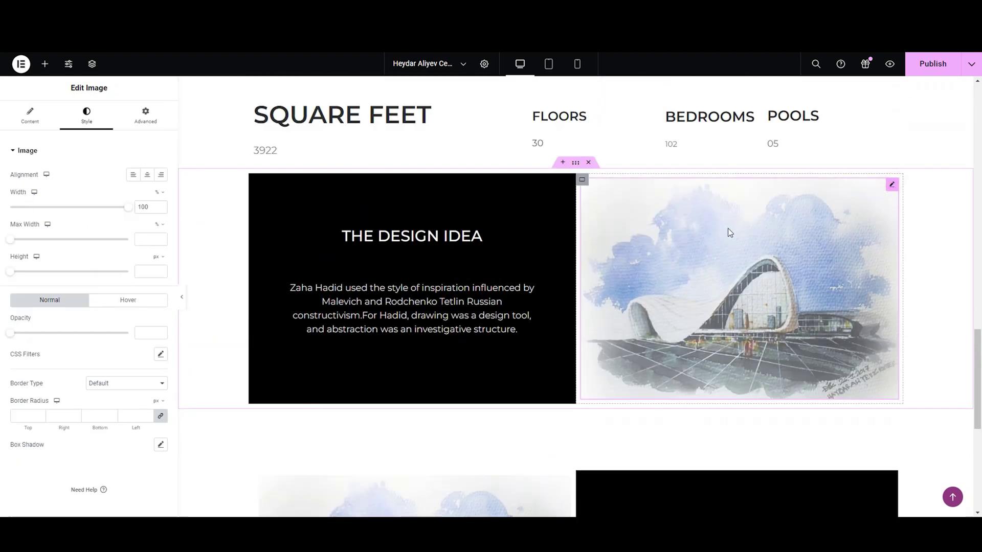
left_click_drag(128, 211, 113, 218)
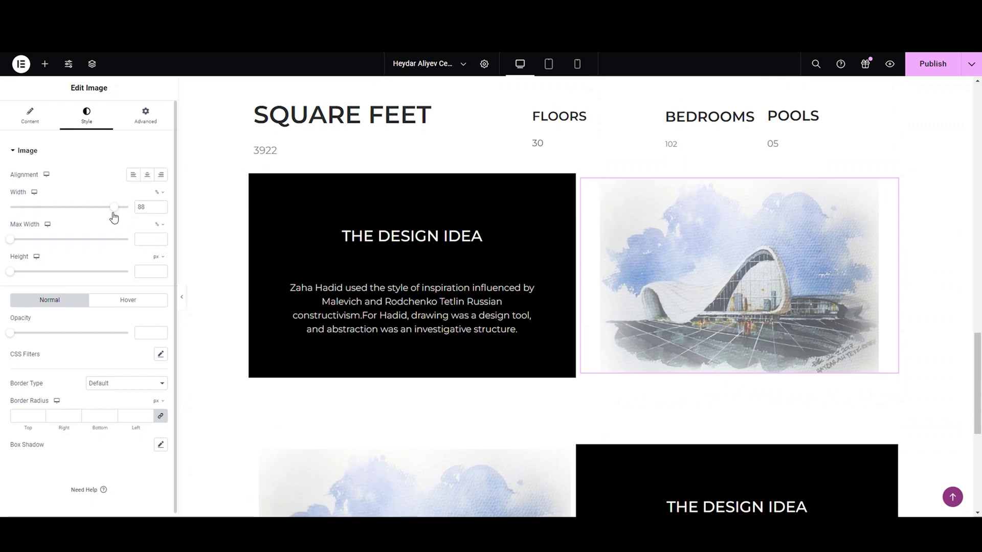
left_click(132, 178)
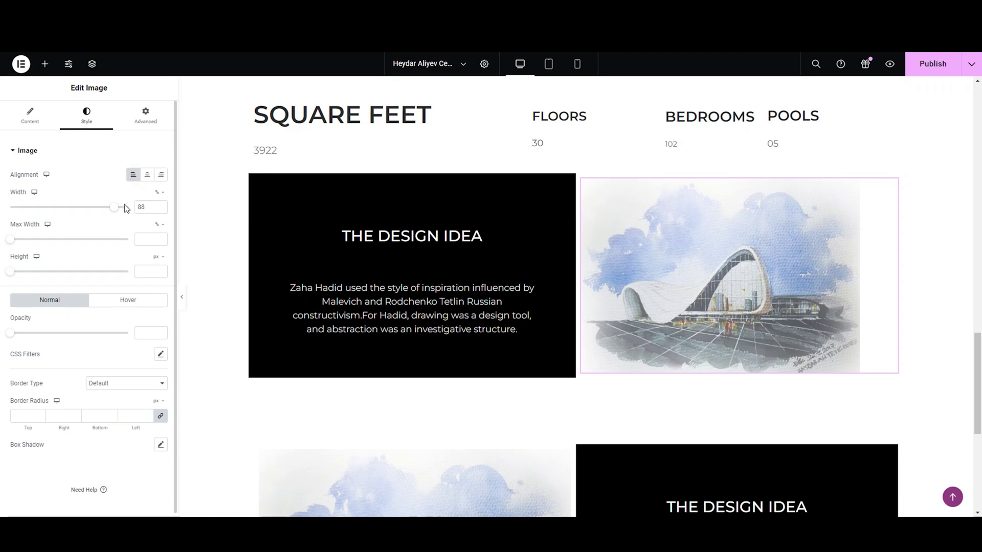
left_click_drag(116, 209, 111, 213)
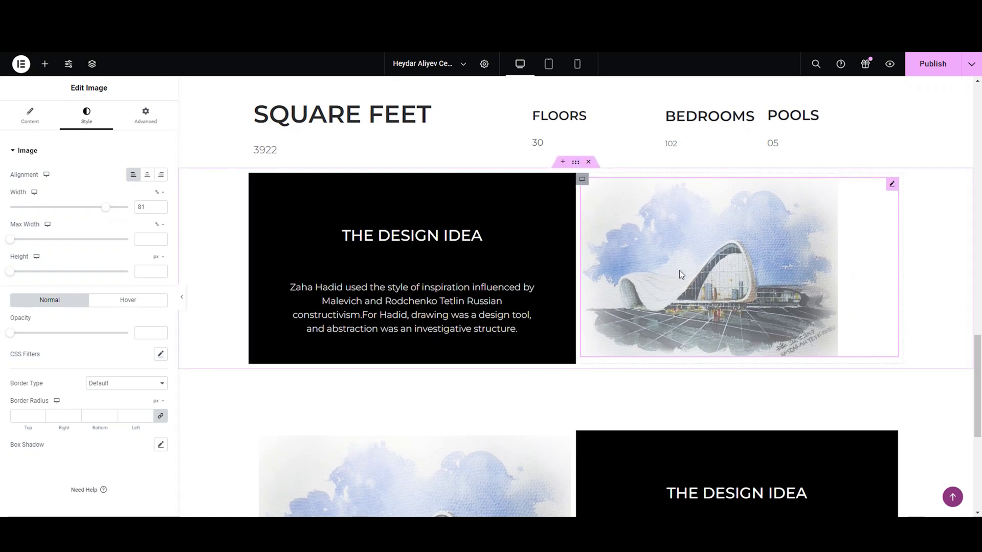
- Replace the watercolor image in the copied section with image-8.png from the media library
scroll(690, 268, "down", 4)
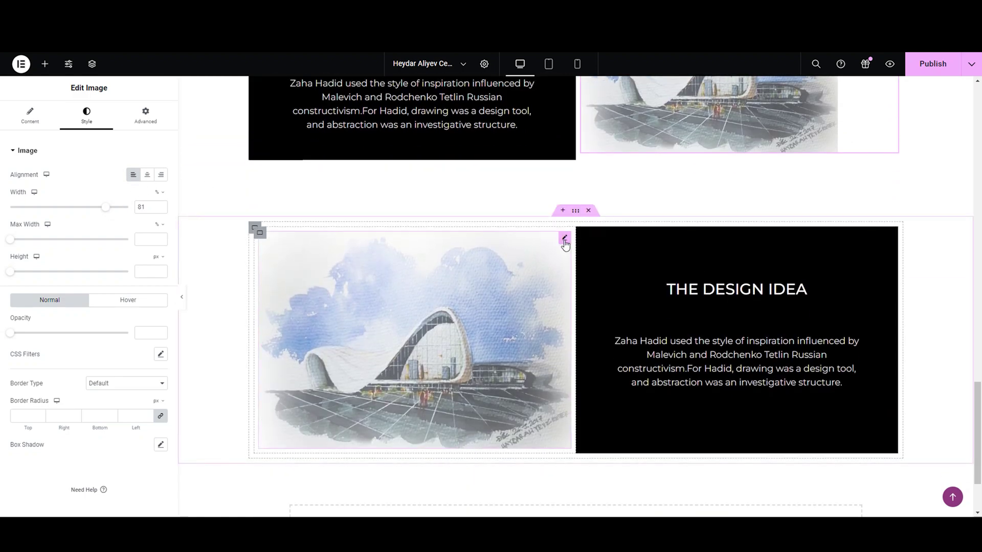
left_click(565, 238)
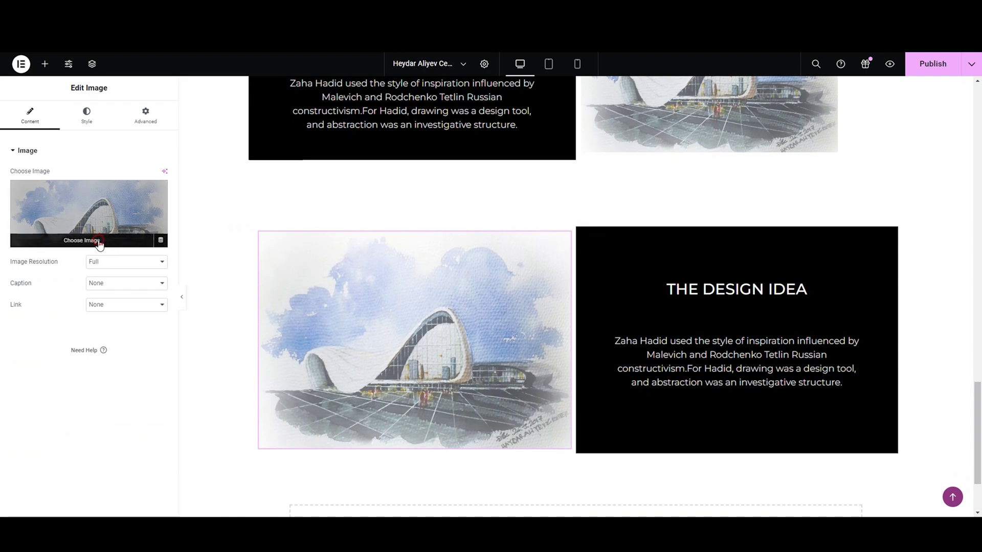
left_click(98, 241)
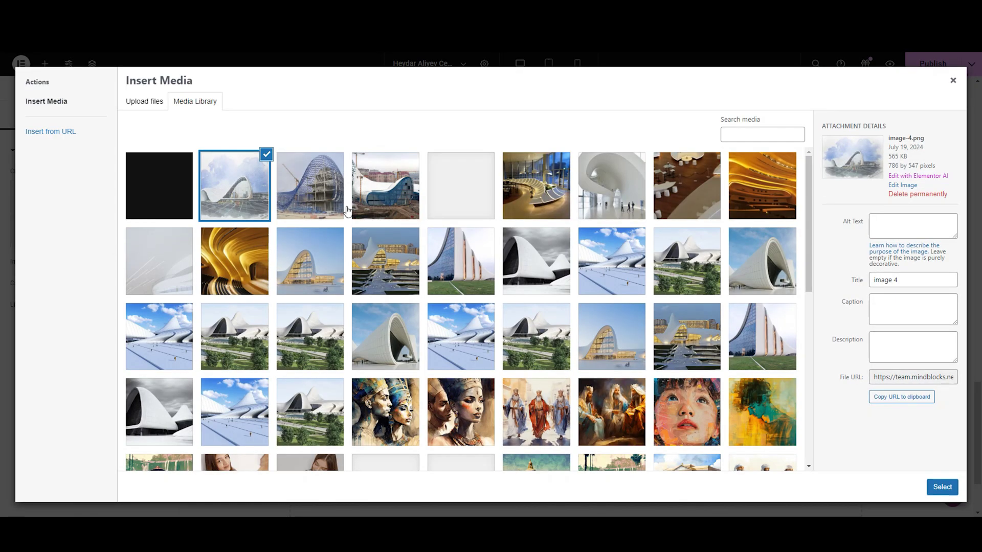
left_click(313, 210)
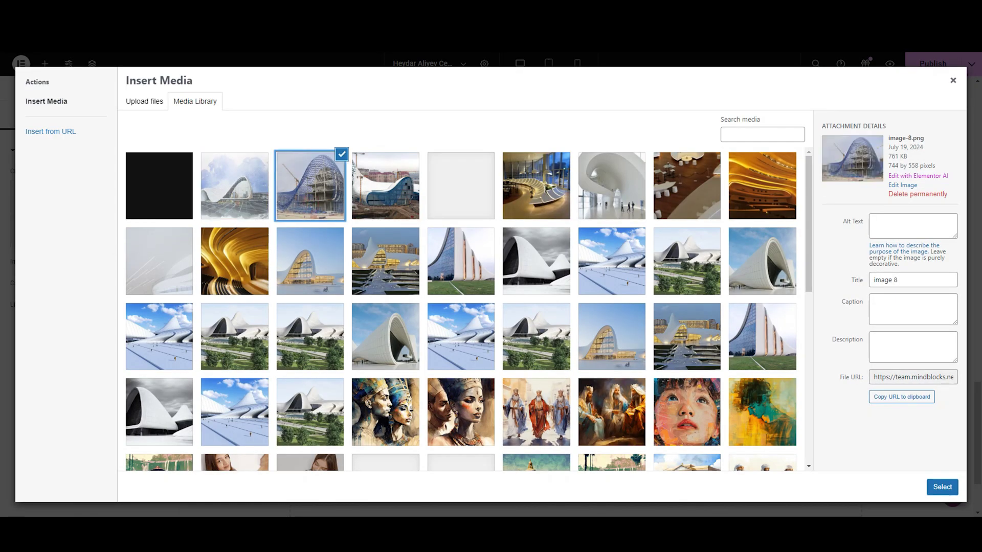
left_click(942, 487)
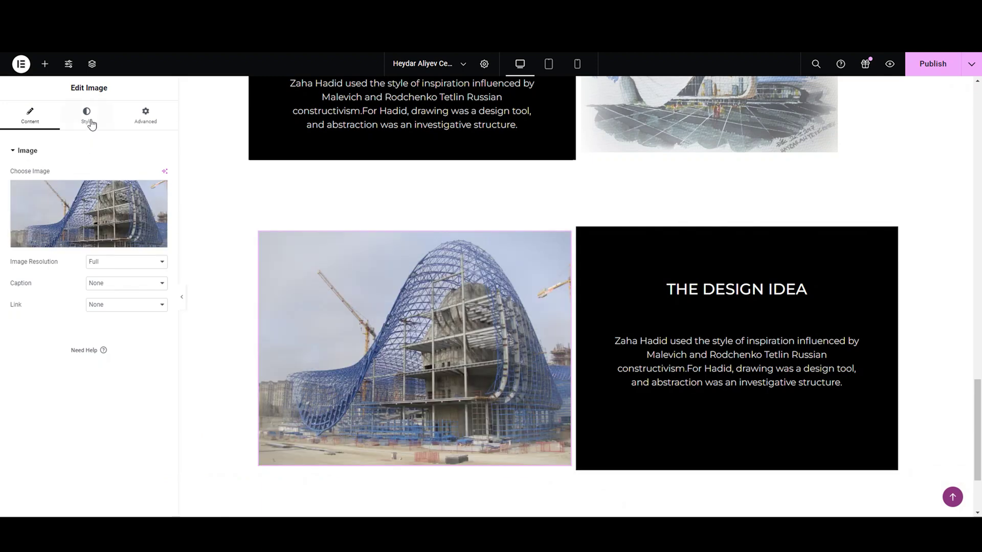
- Right-align the construction image in the copied section and reduce its width to 79%
left_click(86, 115)
left_click_drag(121, 210, 108, 210)
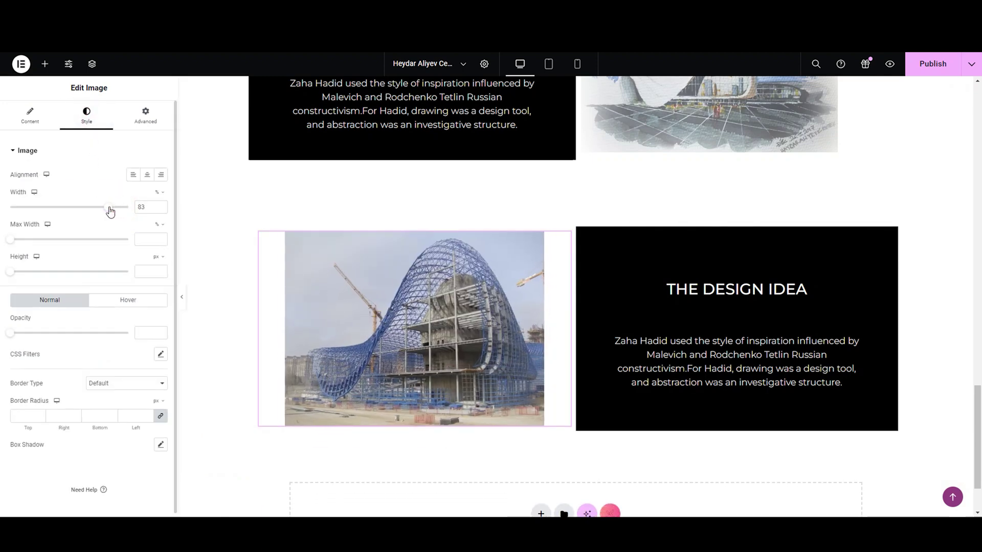
left_click(161, 175)
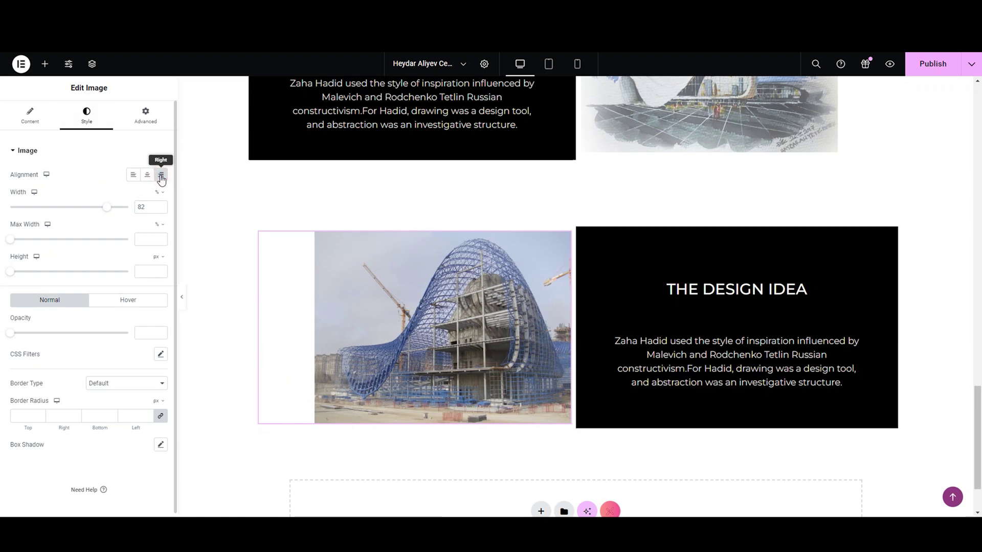
left_click_drag(107, 208, 104, 210)
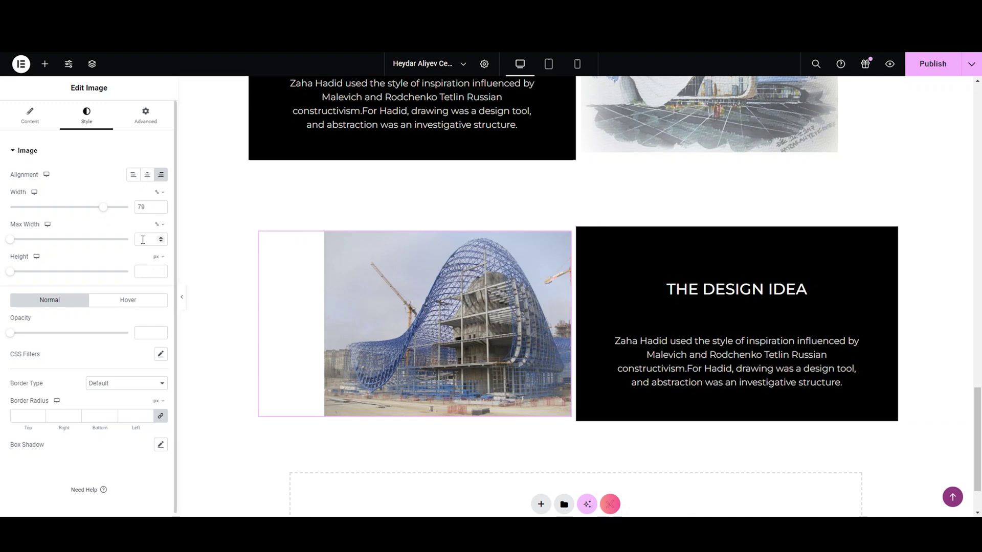
- Unlink the construction image's margins, try a 10 px left margin, and reset it to 0
left_click(144, 115)
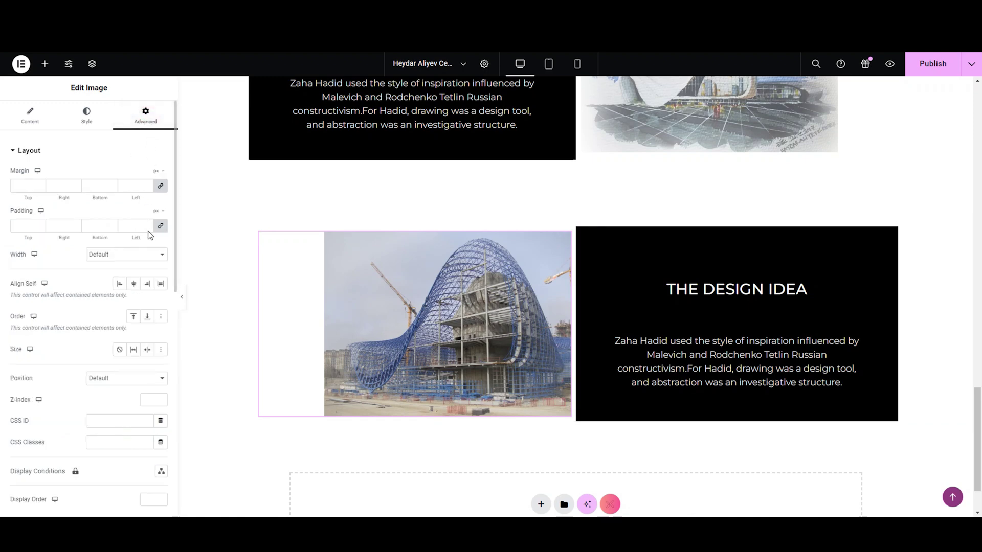
left_click(160, 185)
type("10")
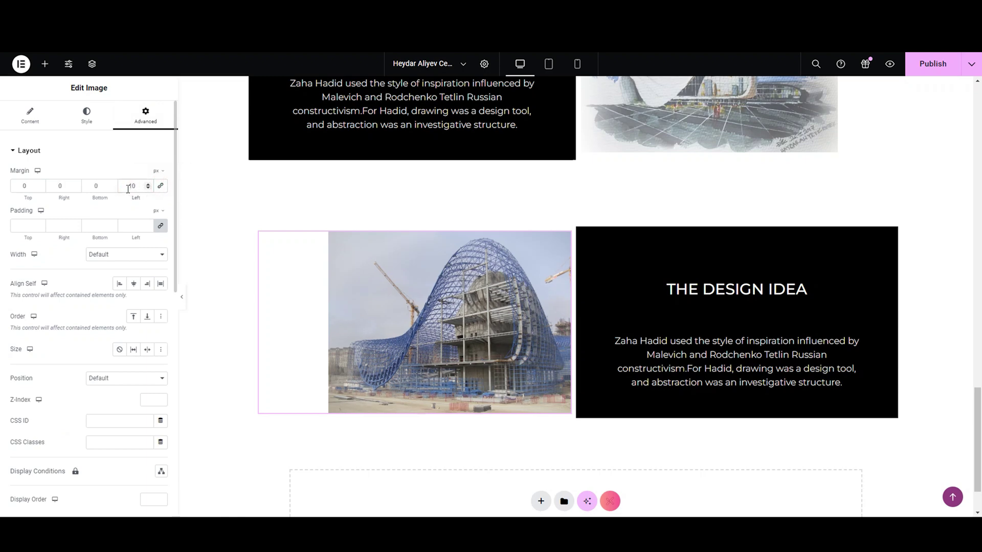
key("BackSpace")
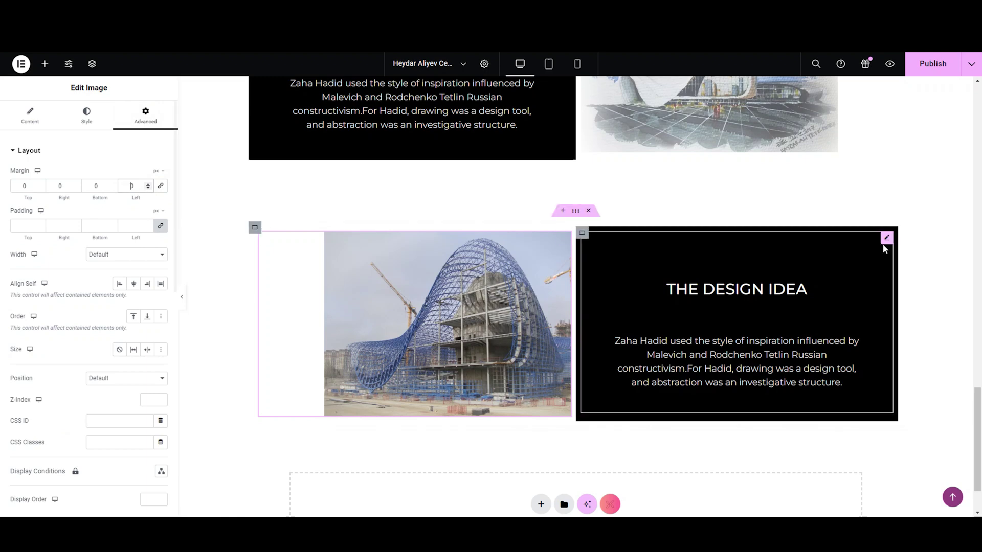
- Change the title of the copied black info box to "SPACE FRAME"
left_click(887, 242)
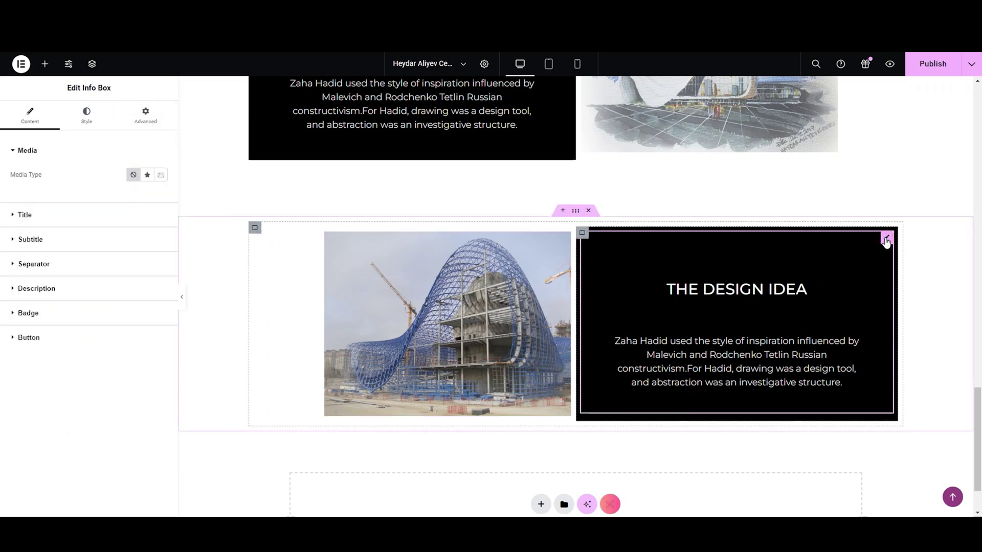
left_click(61, 215)
triple_click(62, 209)
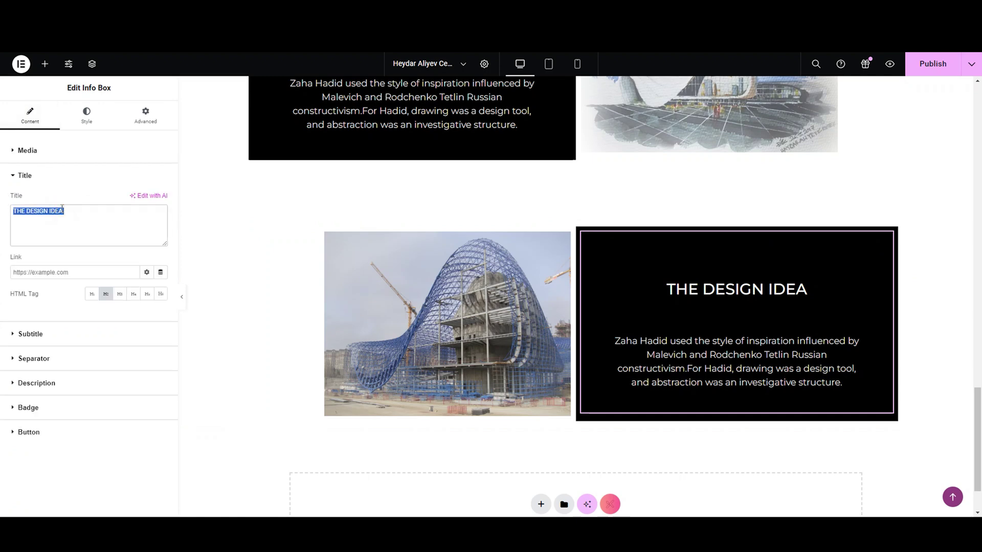
key("BackSpace")
type("SPACE FRAME")
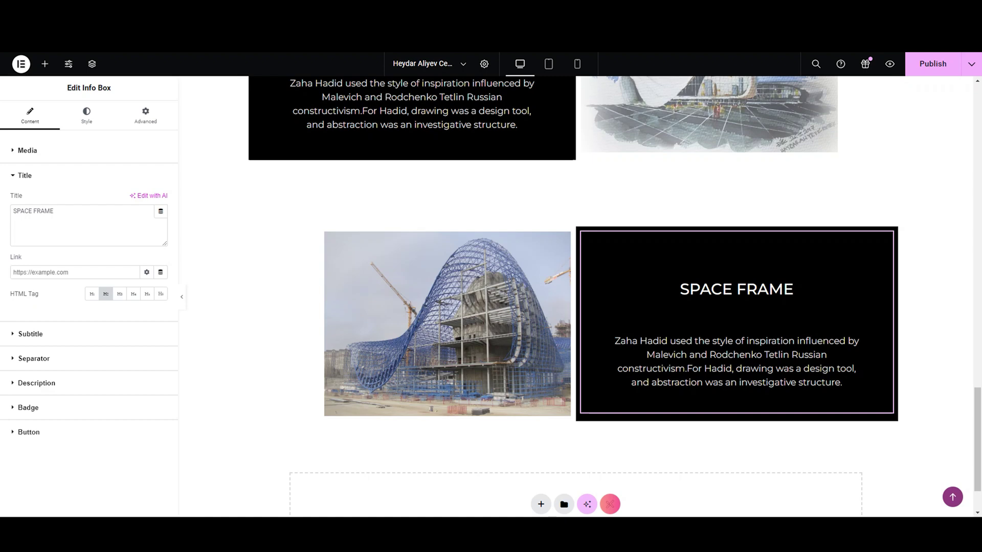
- Replace the Space Frame description with the paragraph from "Introduction of curved 'boot columns' to achieve the inverse peel" to "'dovetails' tapering towards the free end."
left_click(55, 211)
left_click(36, 383)
left_click(29, 176)
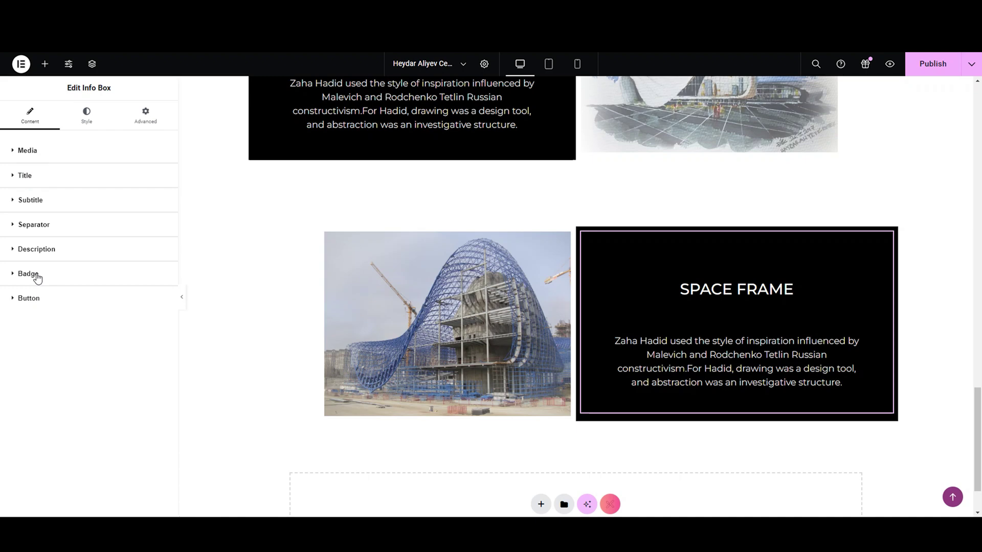
left_click(59, 250)
triple_click(81, 400)
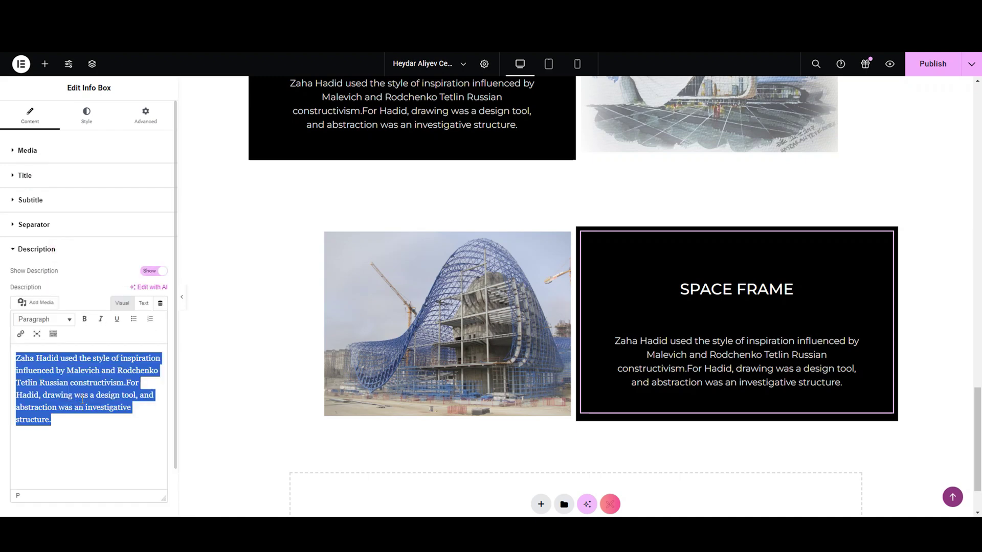
type("Introduction of curved 'boot columns' to achieve the inverse peel of the surface from the ground at the west, and the cantilever beams 'dovetails' tapering towards the free end.")
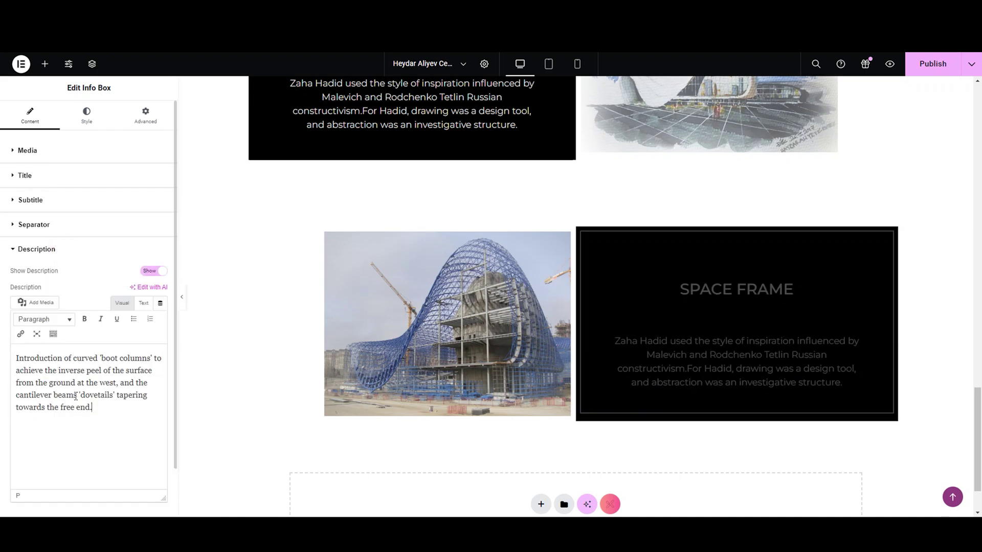
- Set the top margin of the description in the Design Idea info box to 50 px
scroll(475, 307, "up", 4)
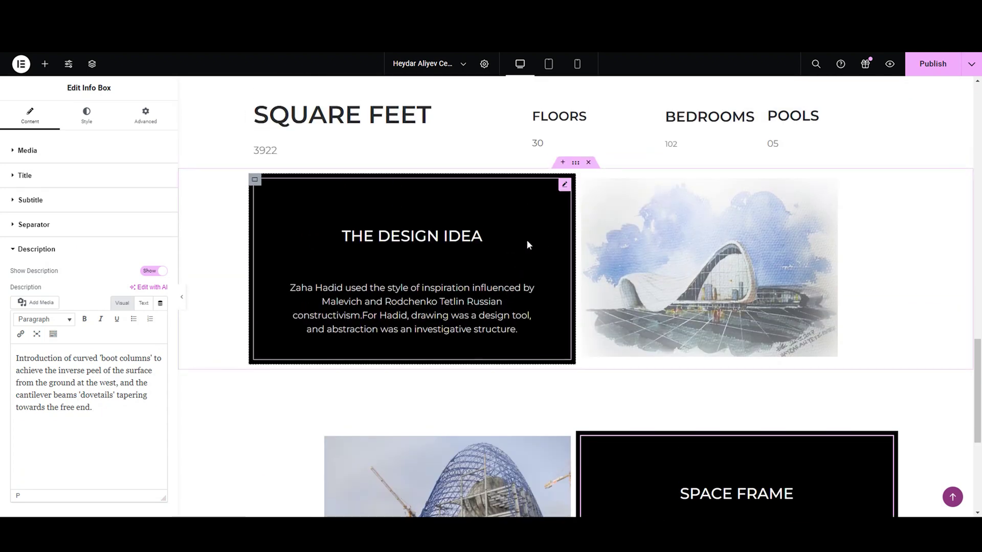
left_click(564, 185)
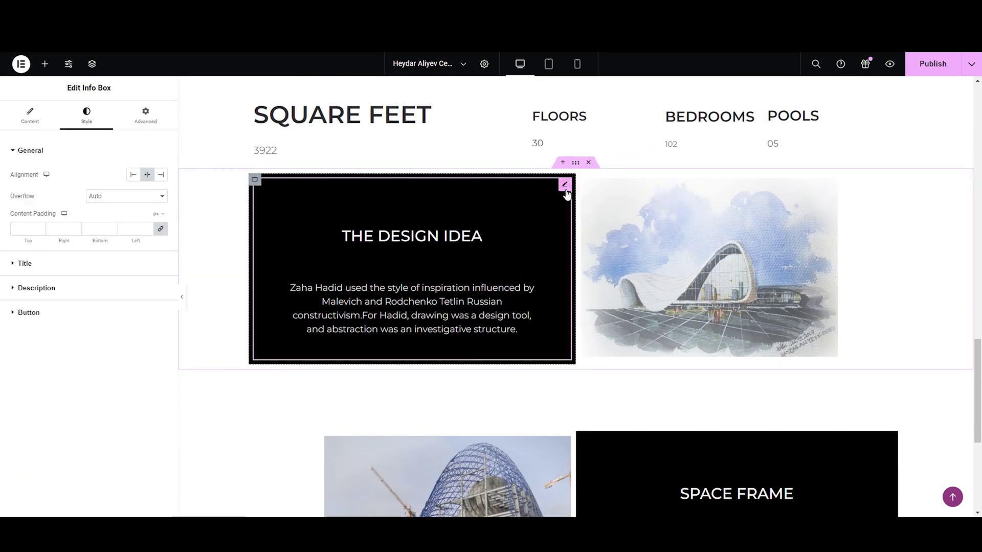
left_click(105, 287)
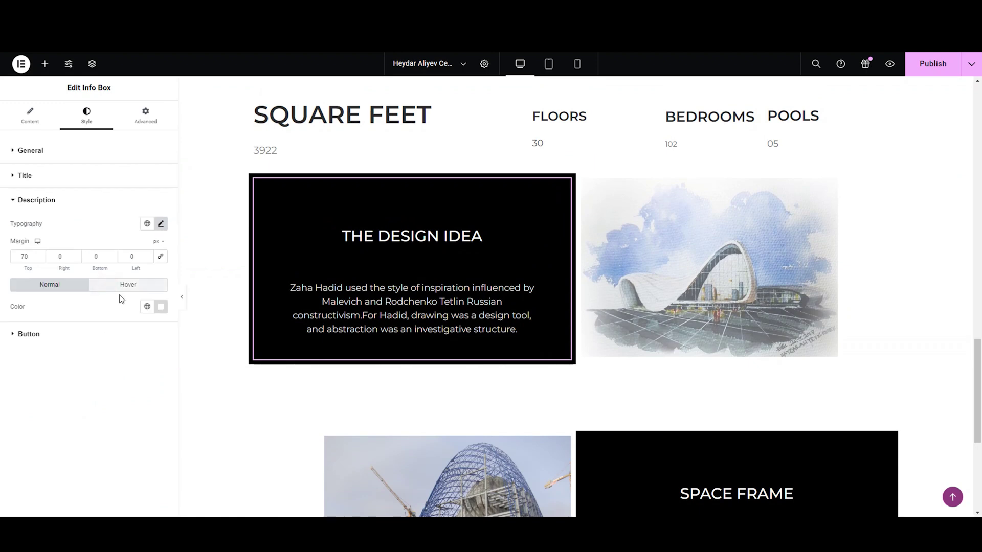
double_click(24, 256)
type("5")
type("02")
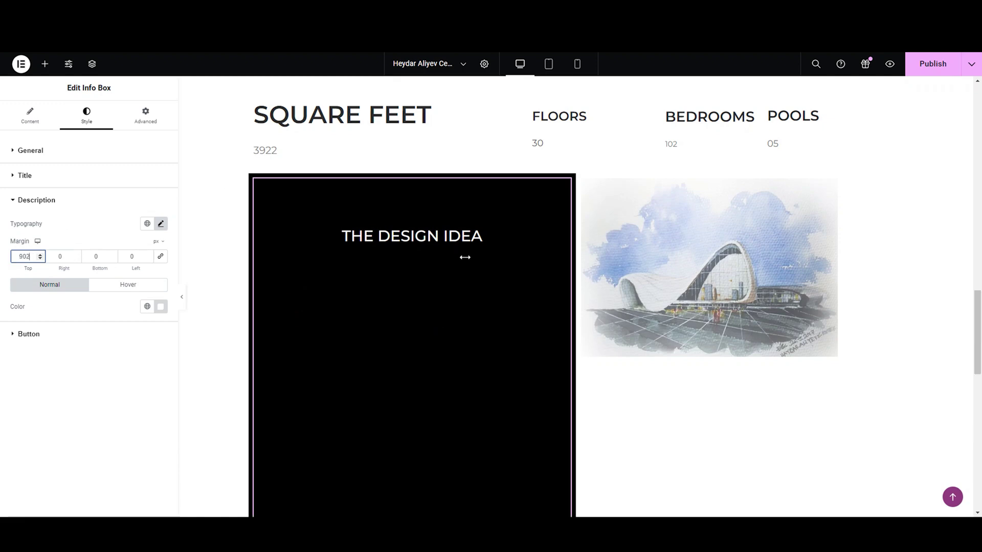
double_click(23, 256)
type("36")
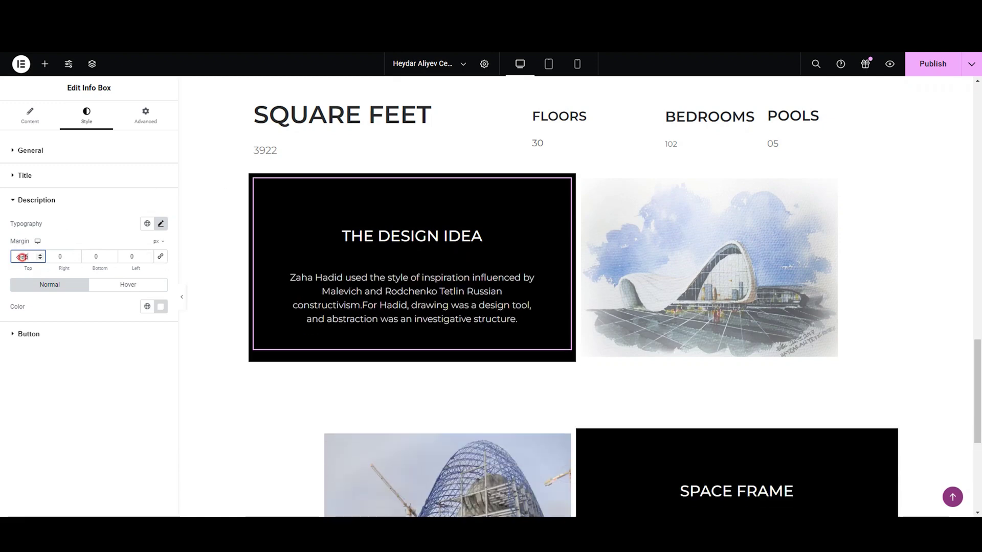
double_click(24, 257)
type("50")
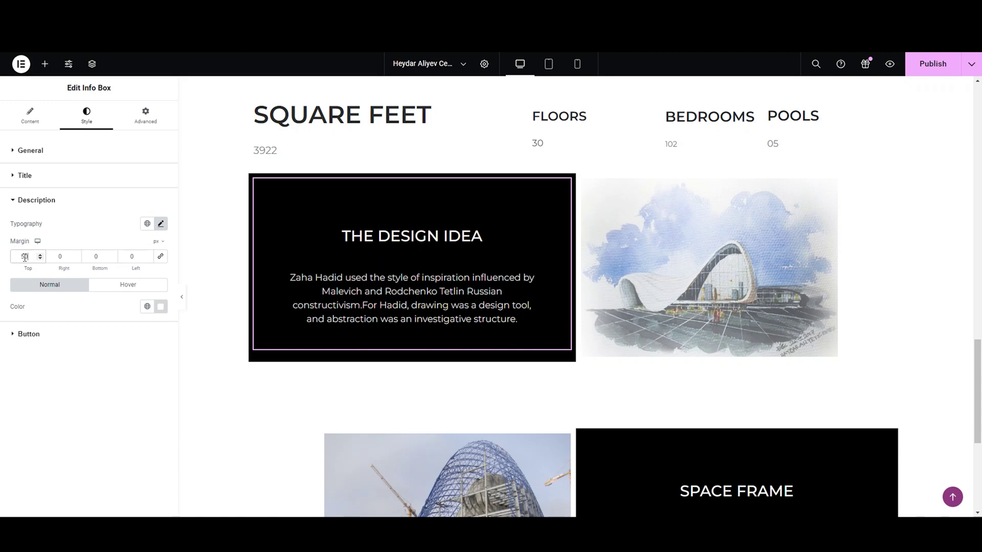
- Set the top margin of the description in the Space Frame info box to 50 px
scroll(547, 345, "down", 3)
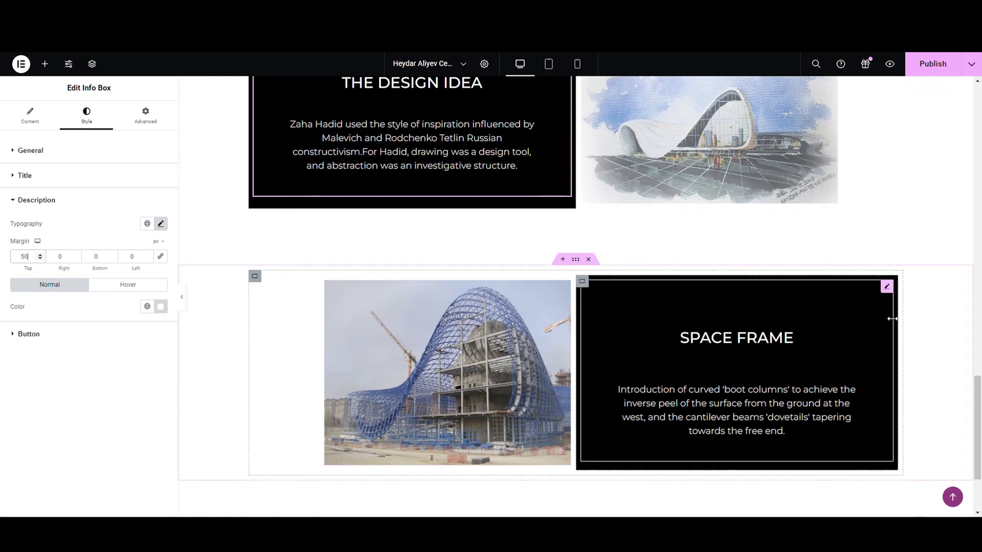
left_click(888, 284)
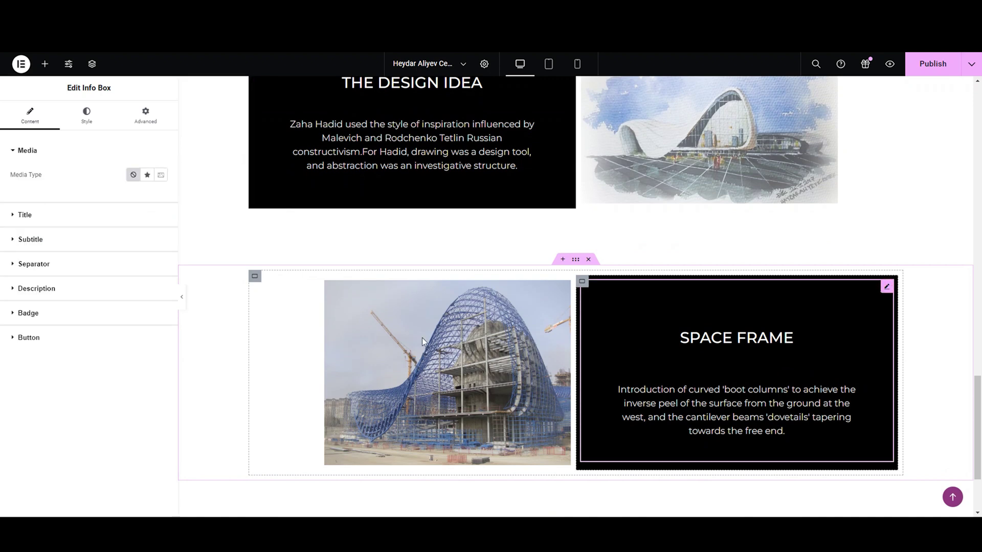
left_click(71, 288)
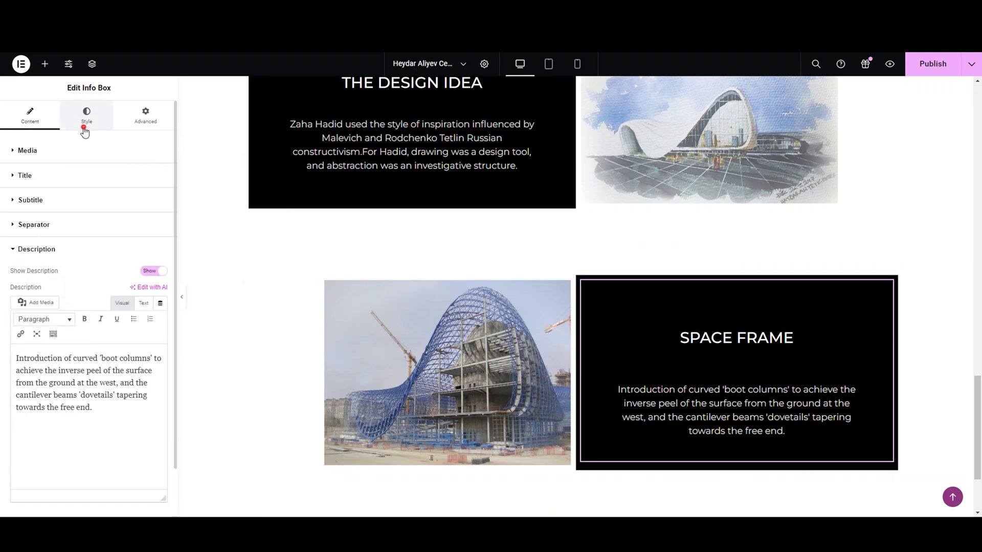
left_click(84, 123)
left_click(48, 287)
double_click(23, 256)
type("50")
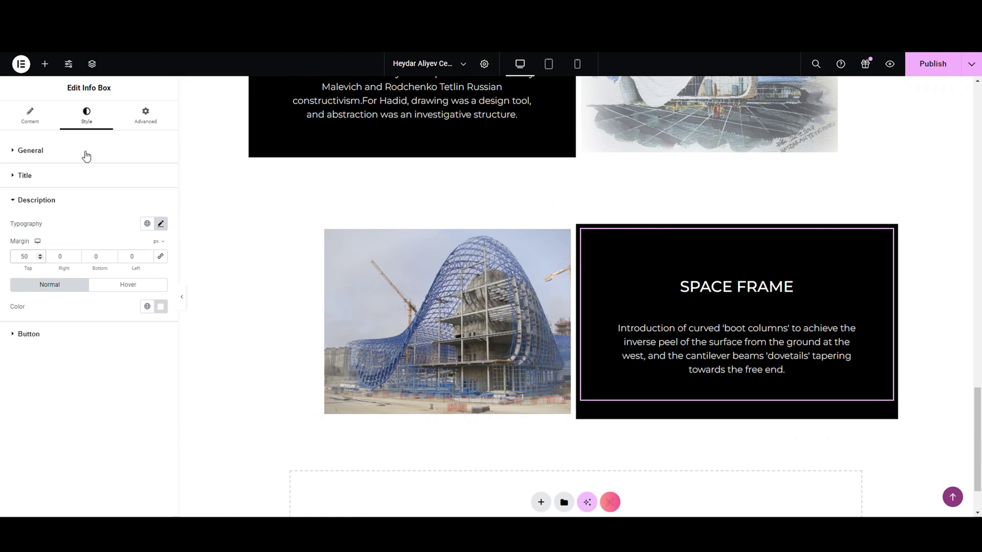
left_click(77, 201)
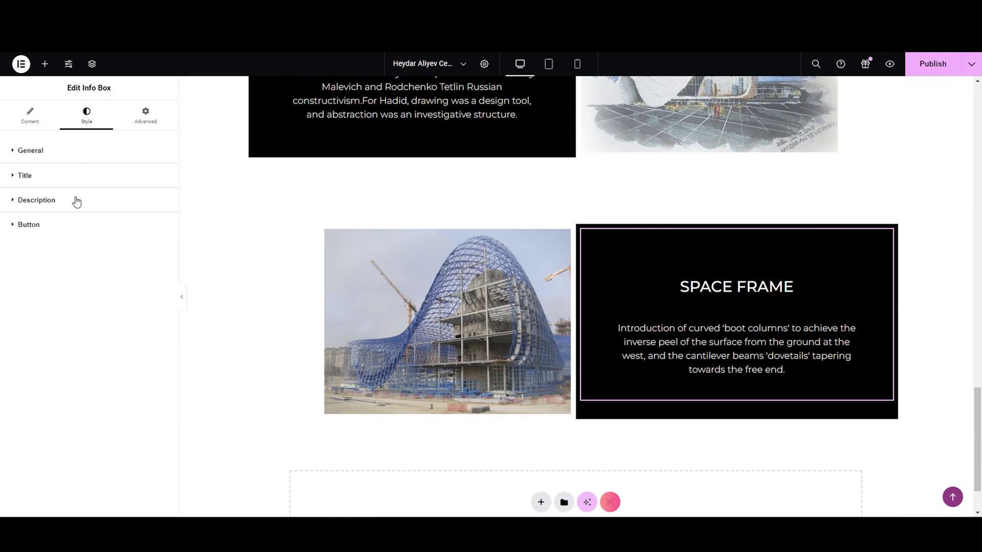
- Add a new single-column Flexbox container below the Space Frame section
scroll(511, 309, "down", 2)
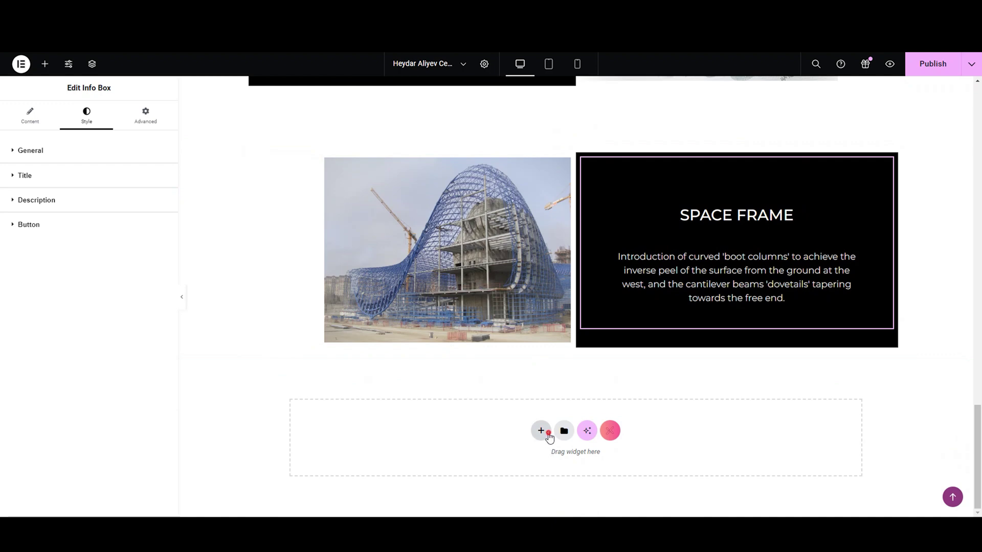
left_click(540, 428)
left_click(534, 453)
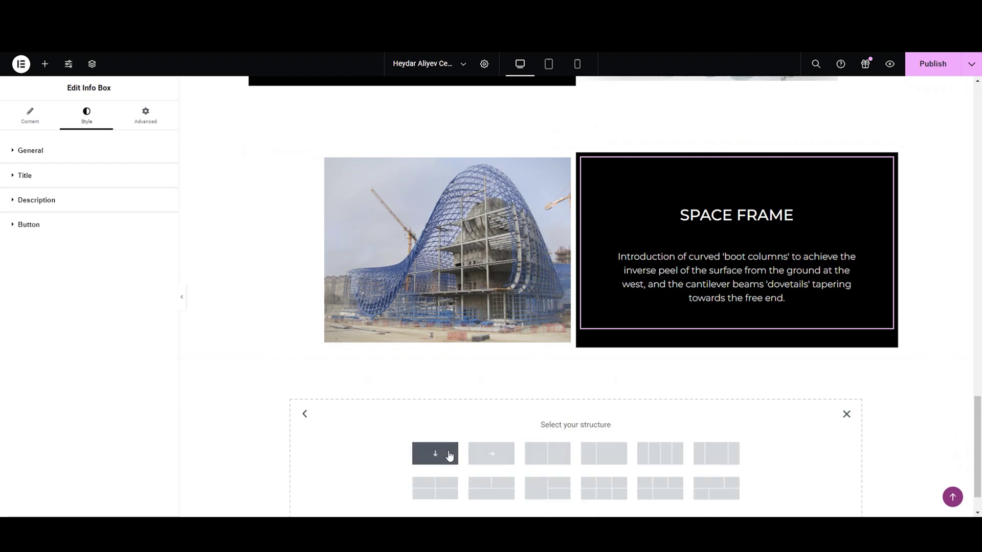
left_click(450, 454)
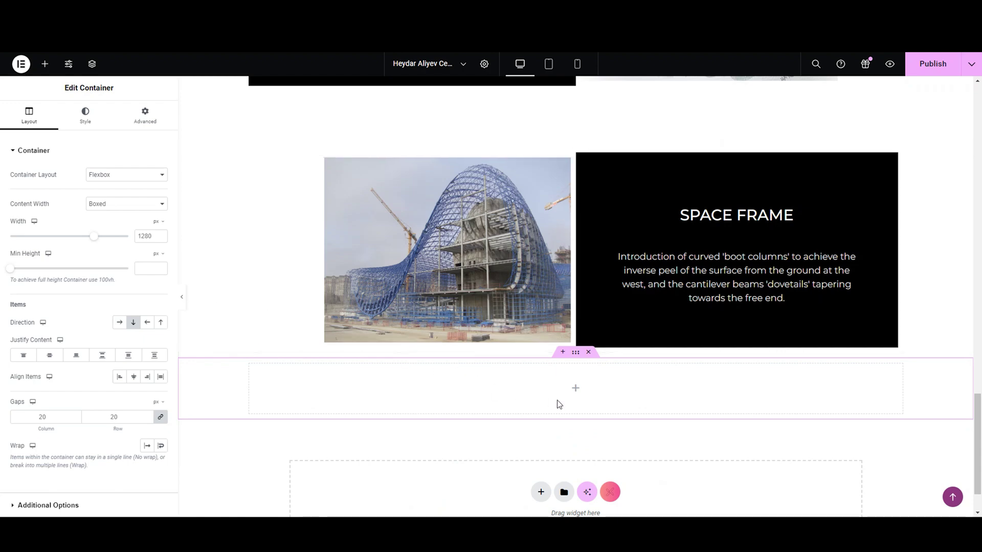
- Search the widgets for a heading and place the XPRO Heading widget in the new empty container
left_click(575, 389)
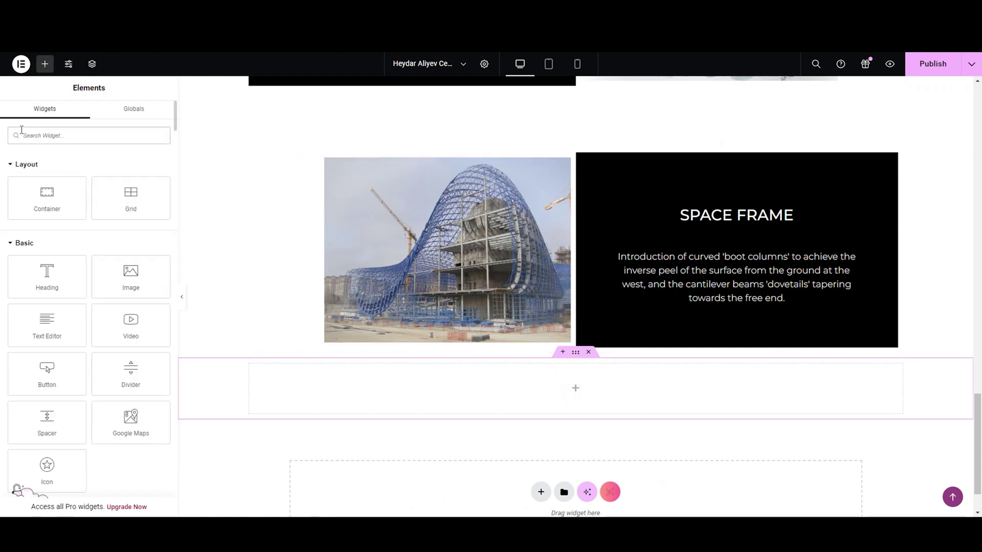
type("HEAD")
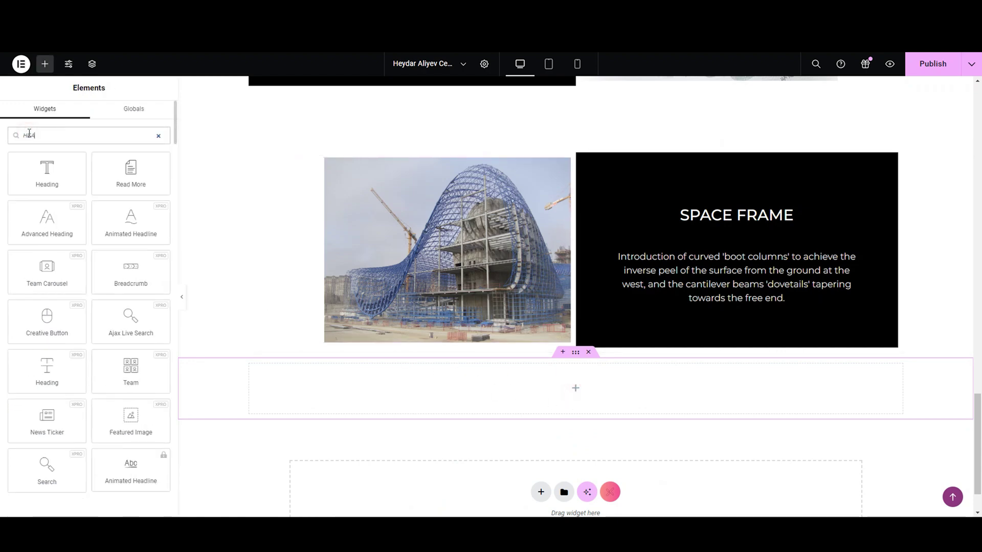
left_click_drag(112, 271, 487, 381)
- Clear the placeholder text from the after and center title parts of the new heading
double_click(94, 303)
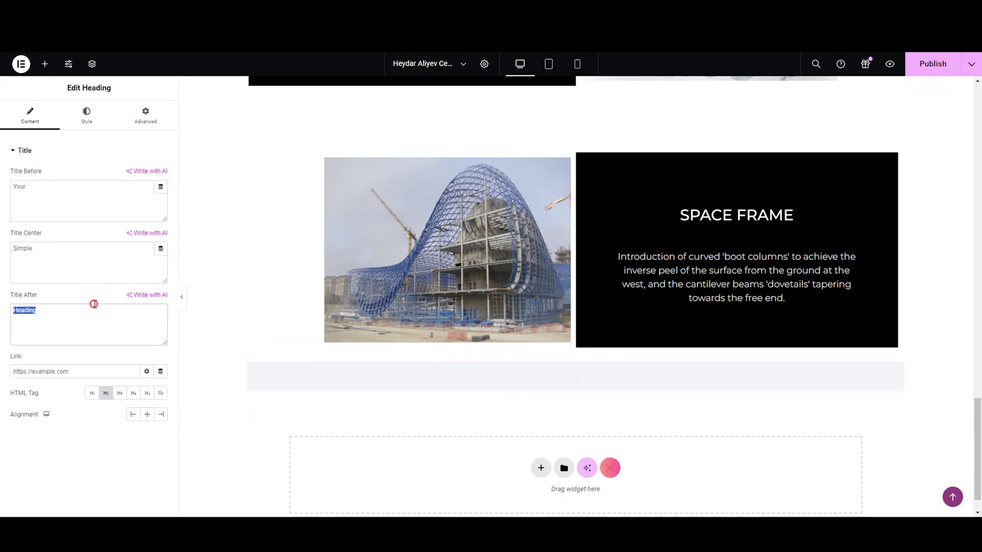
key("BackSpace")
left_click(78, 260)
double_click(79, 261)
key("BackSpace")
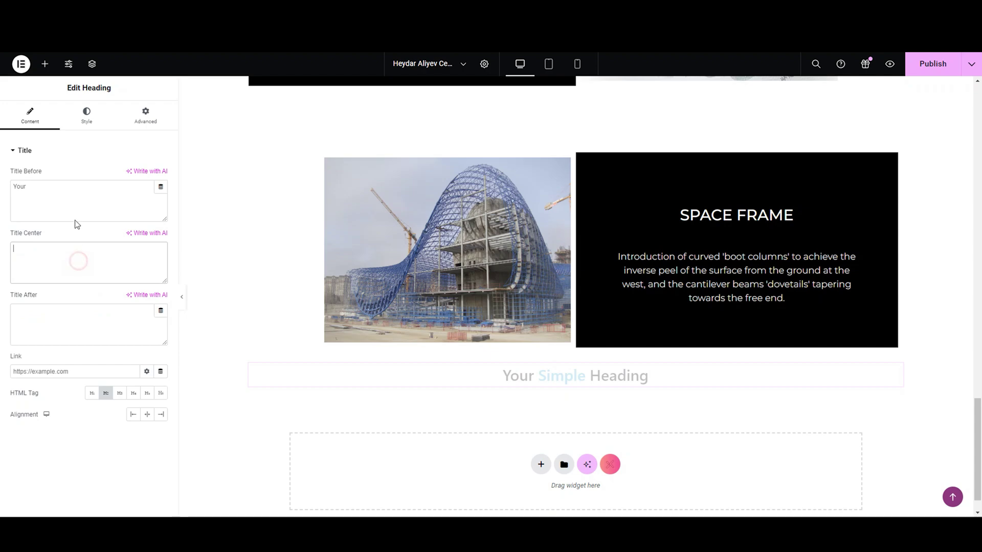
- Replace the heading's before title text with "STRUCTURE ANALYSIS" and align the heading left
left_click(75, 211)
double_click(75, 211)
key("BackSpace")
key("BackSpace")
key("BackSpace")
key("BackSpace")
key("BackSpace")
key("BackSpace")
key("BackSpace")
key("BackSpace")
key("BackSpace")
key("BackSpace")
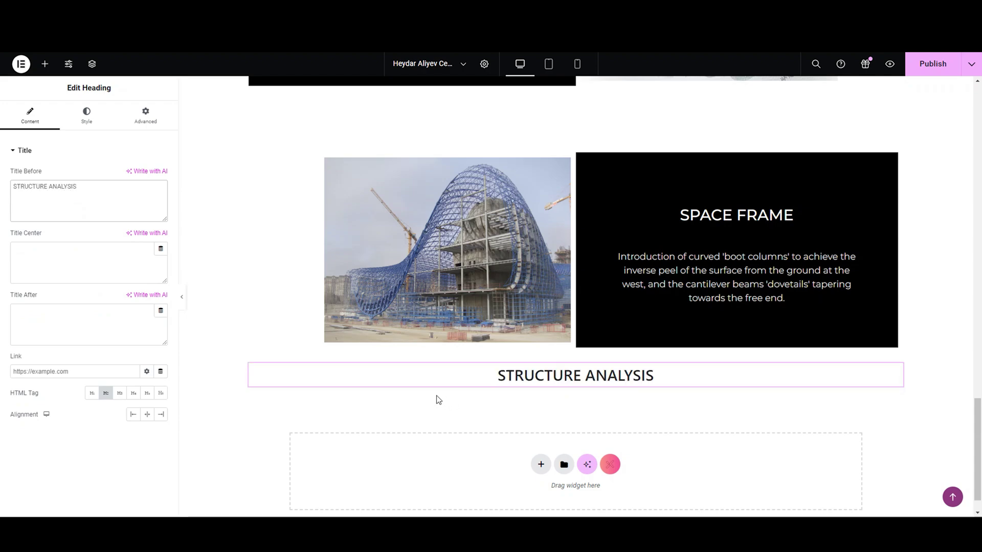
left_click(141, 415)
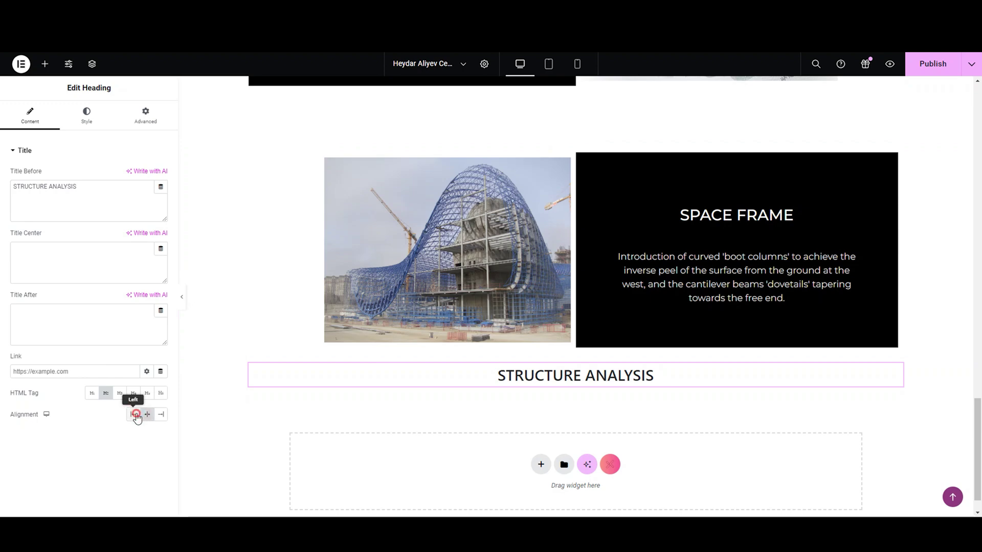
left_click(132, 414)
- Set the font family of the Structure Analysis heading to Montserrat
left_click(85, 115)
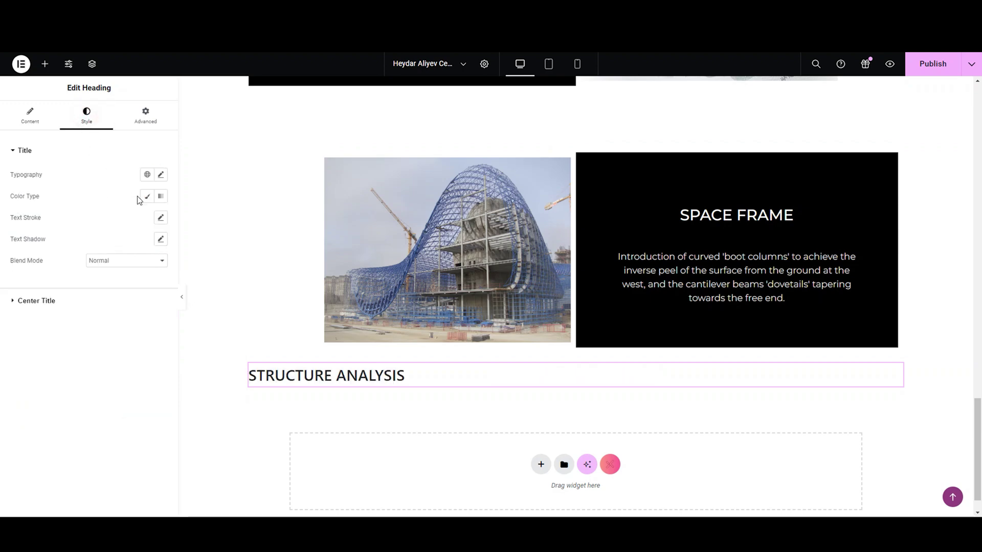
left_click(160, 174)
left_click(151, 222)
type("MONTS")
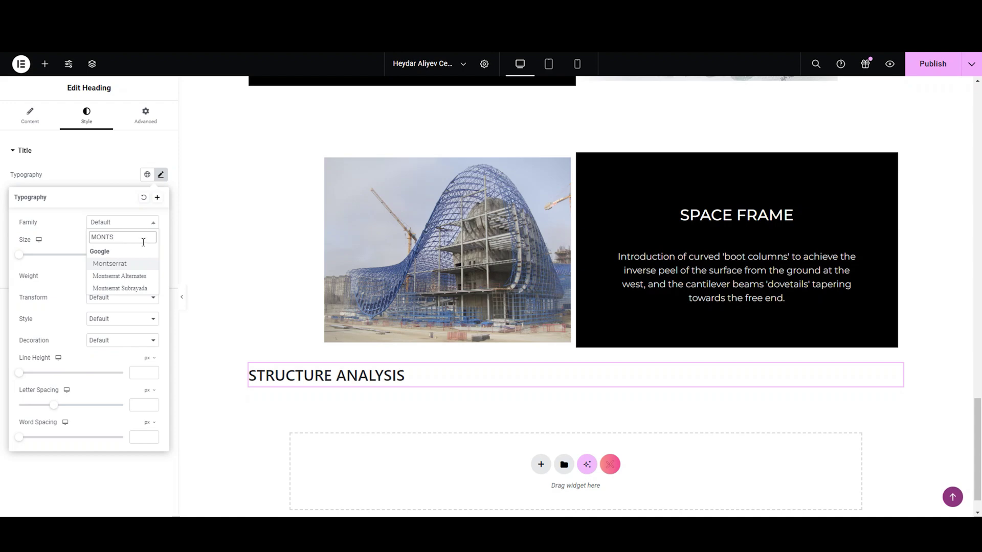
left_click(139, 264)
- Set the Structure Analysis heading's font size to 42 px and its weight to 600 (Semi Bold)
left_click(138, 255)
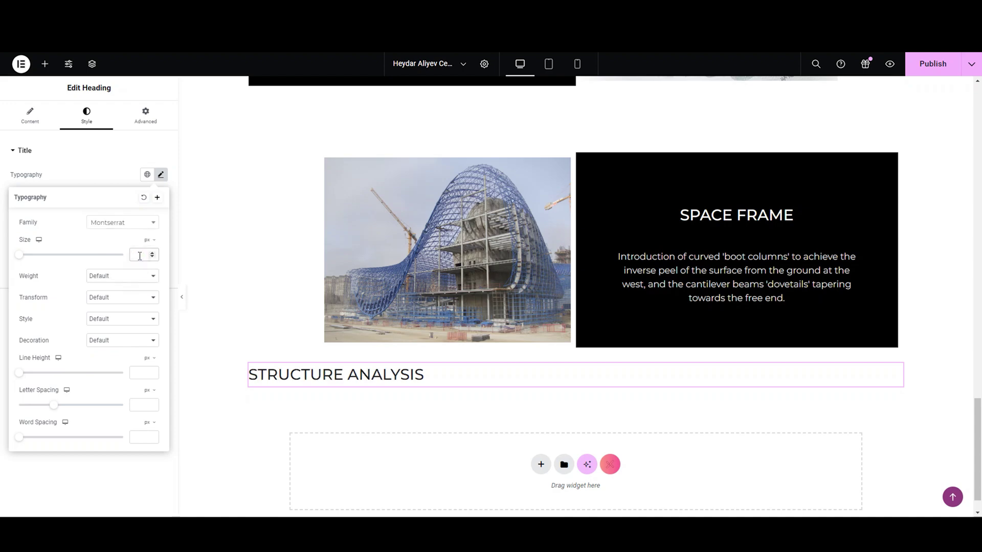
type("40")
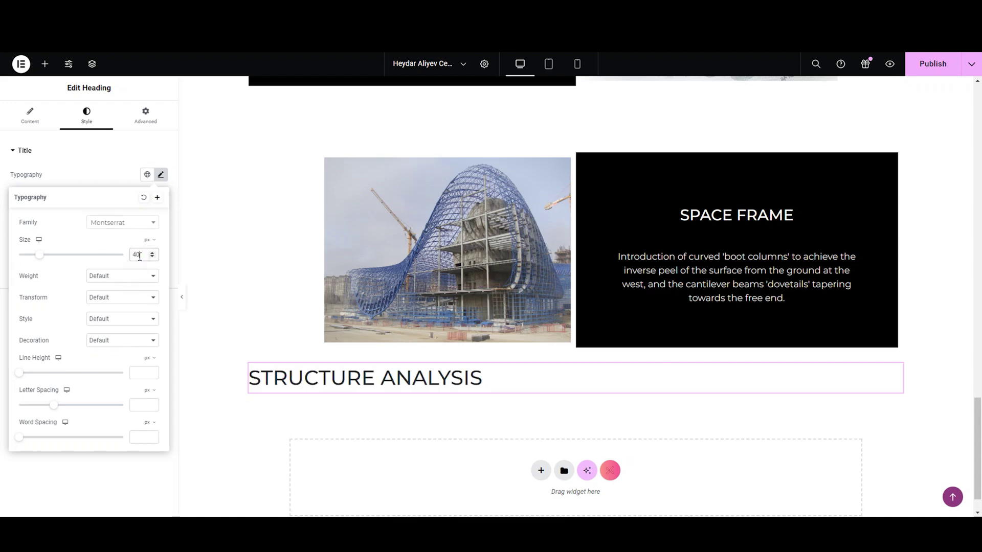
key("BackSpace")
type("2")
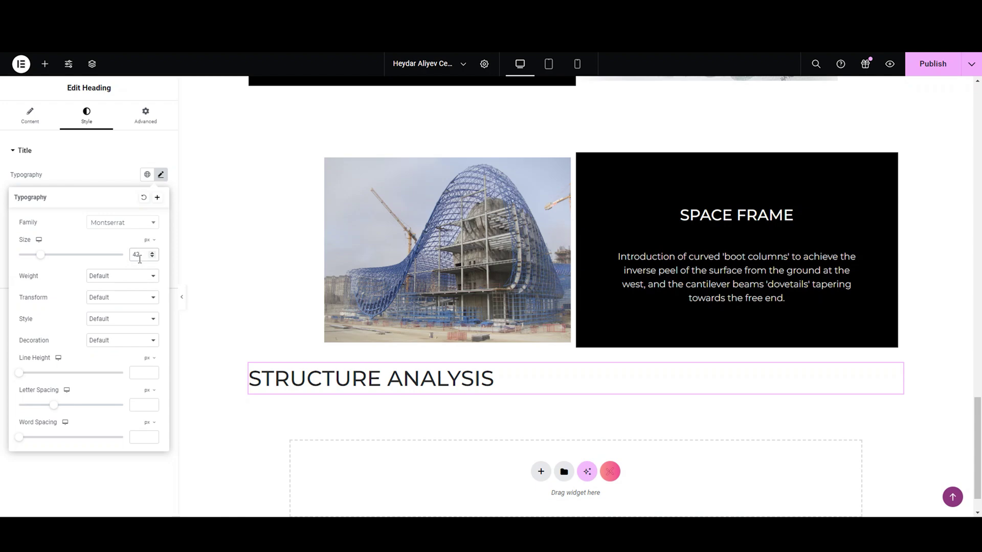
left_click(132, 278)
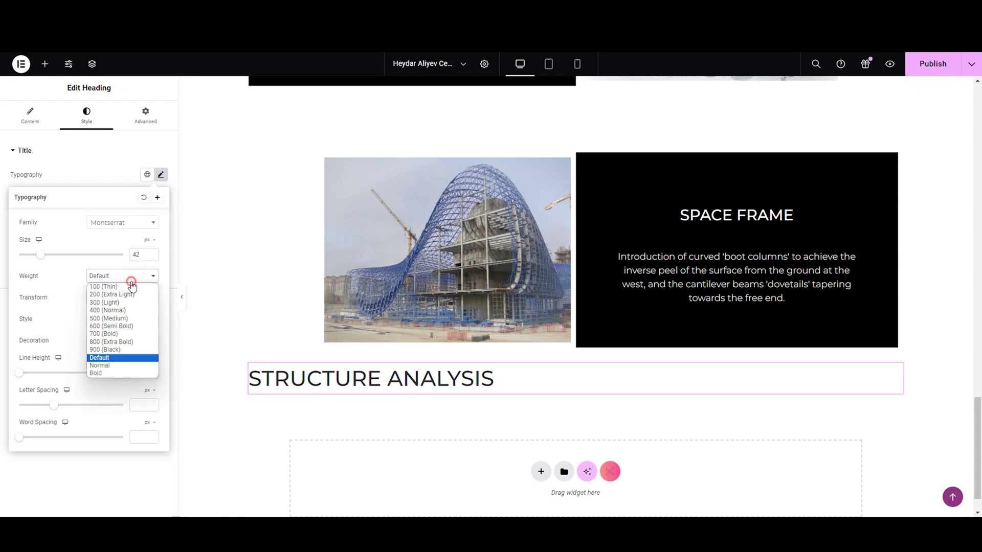
left_click(121, 328)
left_click(161, 178)
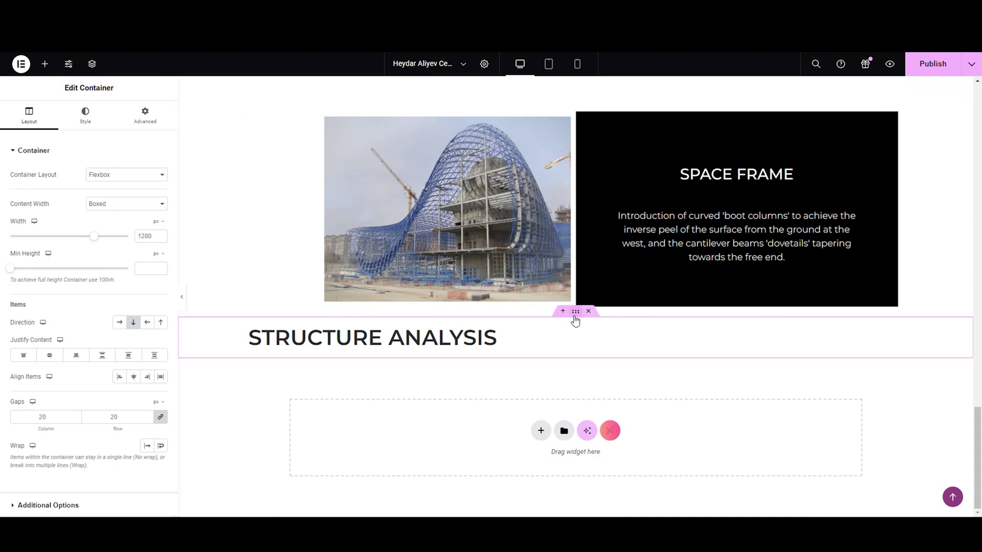
- Unlink the margins of the Structure Analysis heading's container and set its top and bottom margins to 50 px
left_click(146, 118)
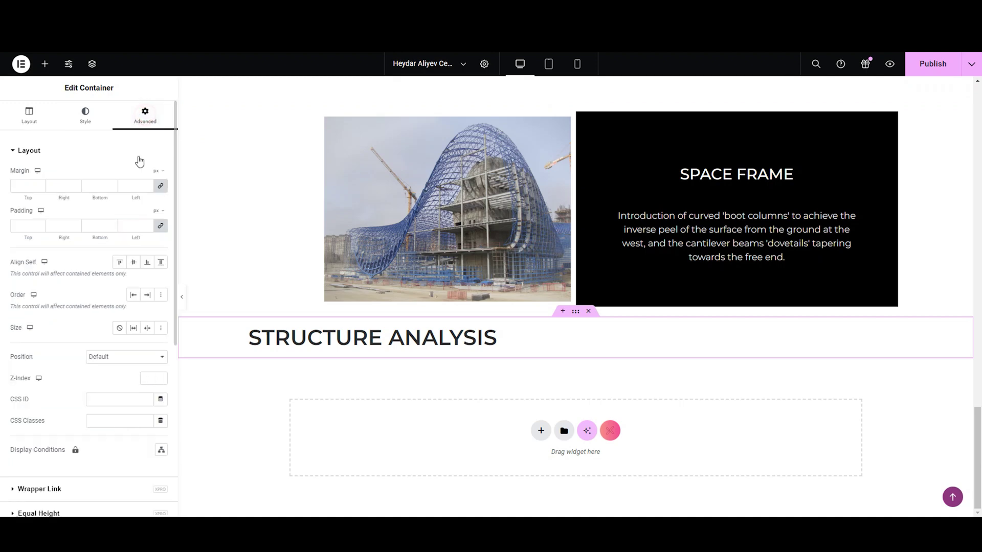
left_click(160, 186)
left_click(33, 191)
type("5")
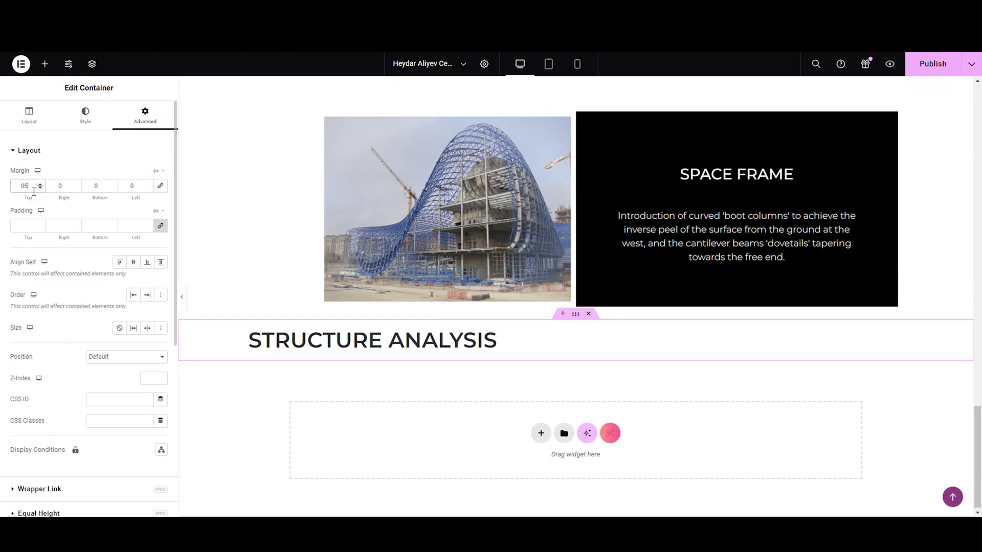
key("BackSpace")
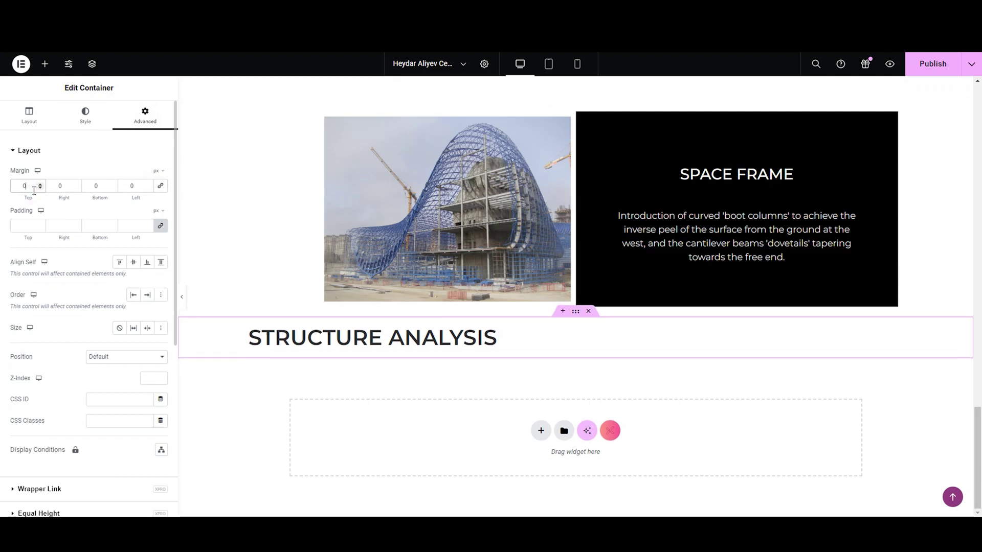
type("5")
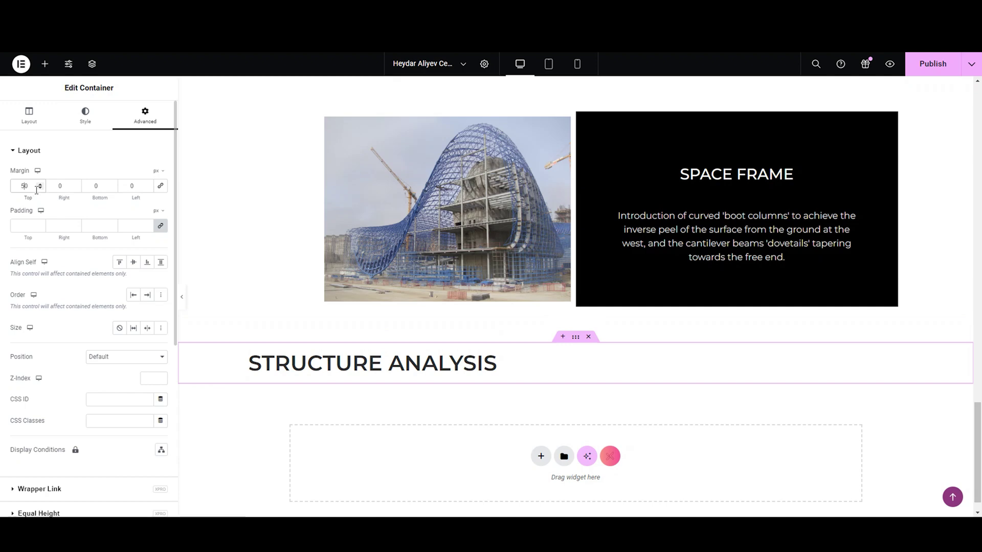
left_click(96, 188)
scroll(327, 282, "down", 1)
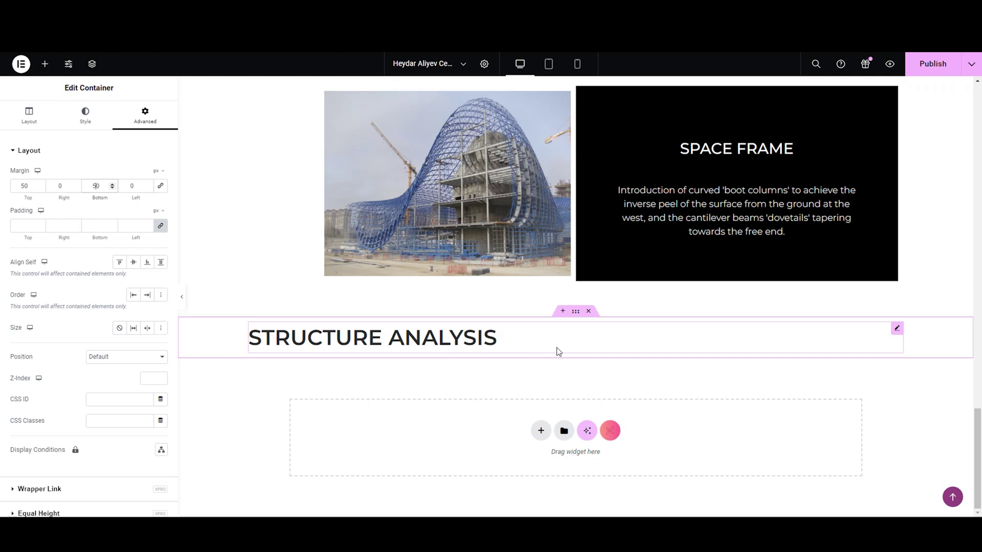
- Add a single-column Flexbox container with row direction below the Structure Analysis heading and nest a container inside it
left_click(537, 427)
left_click(528, 444)
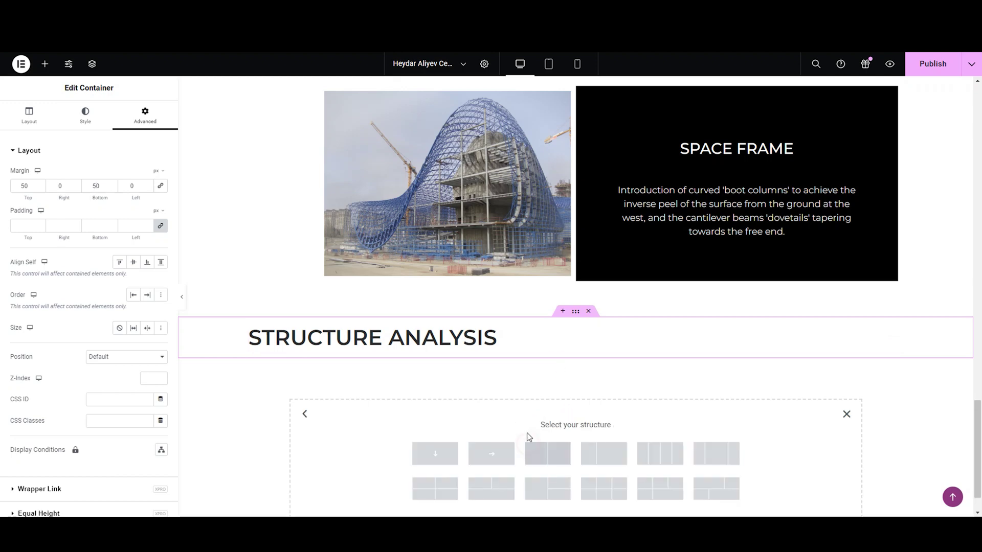
left_click(445, 450)
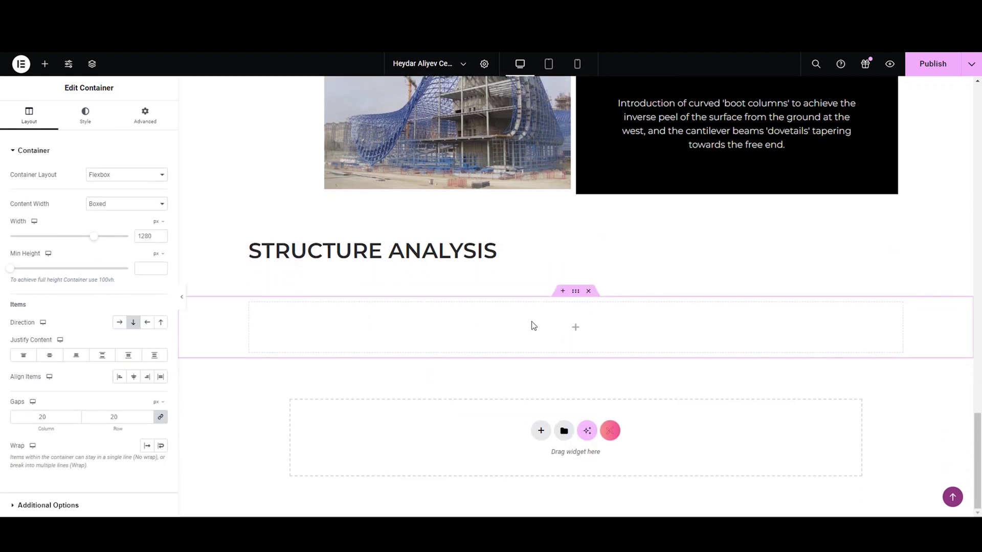
left_click(120, 327)
left_click(575, 328)
left_click_drag(47, 207, 318, 337)
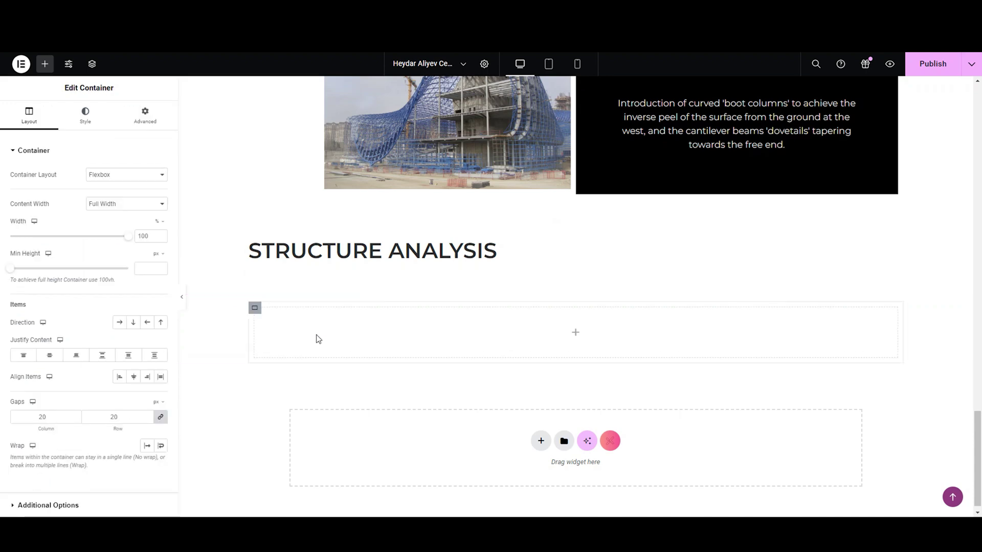
- Duplicate the nested container to form two side-by-side columns and set the copy's direction to column
right_click(256, 310)
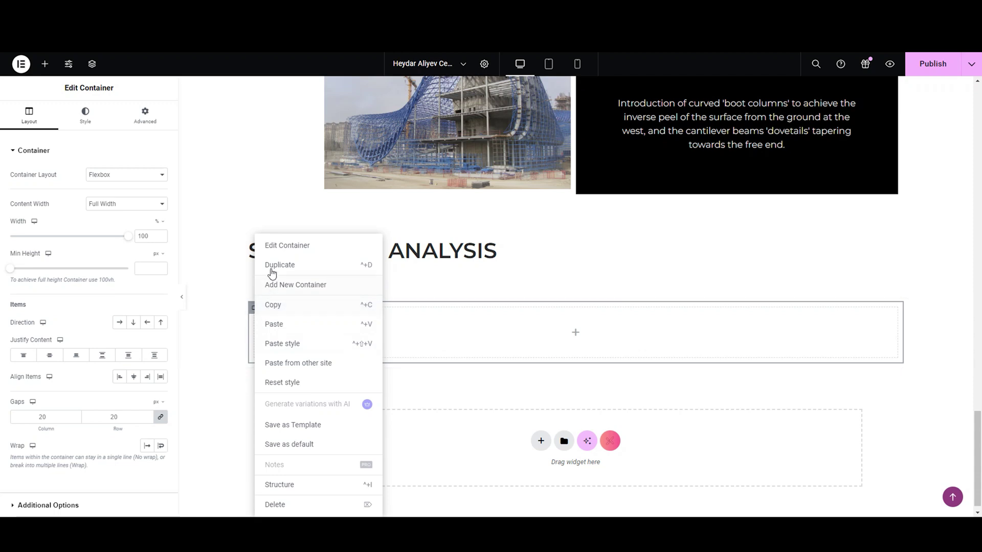
left_click(272, 266)
left_click(133, 322)
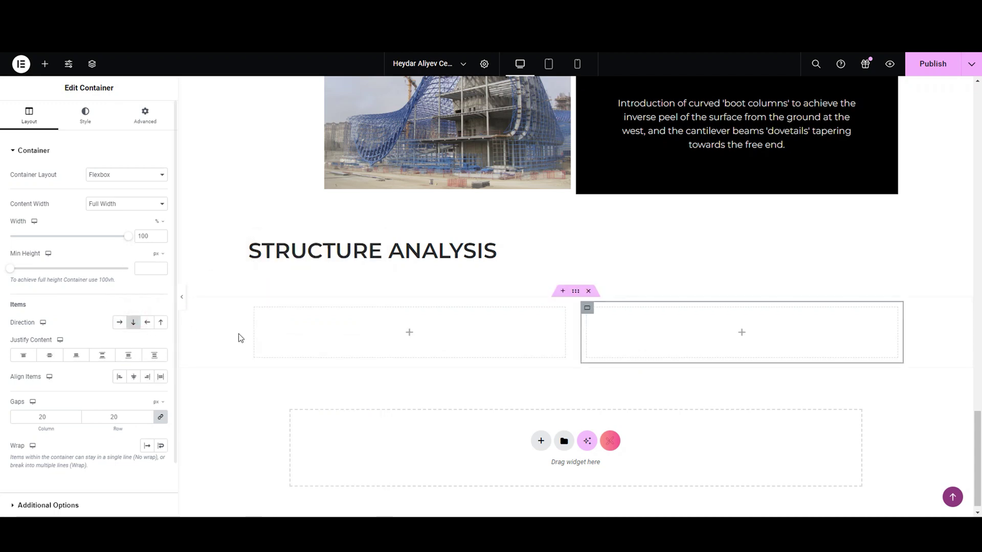
- Place an Image widget in the first of the two nested containers below the Structure Analysis heading
left_click(409, 332)
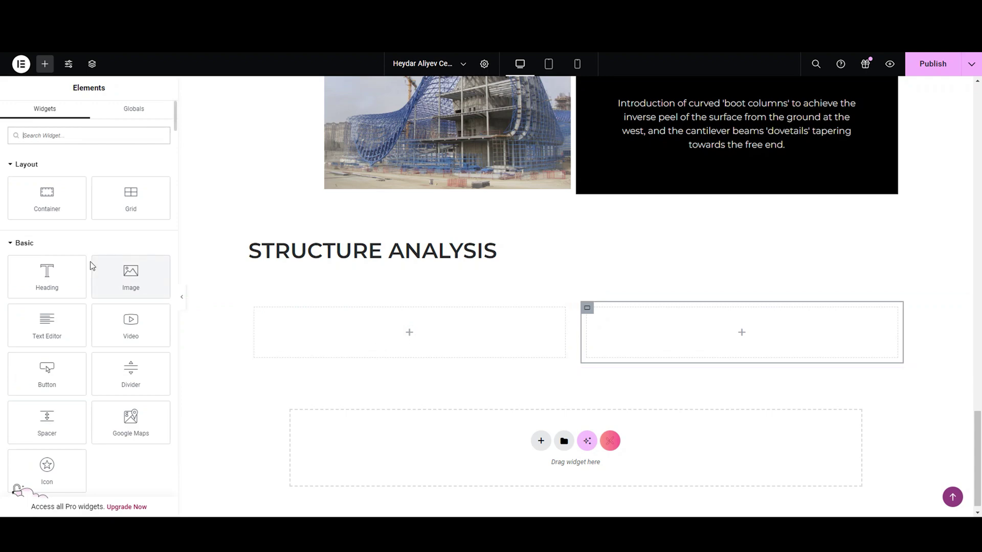
left_click_drag(131, 281, 334, 349)
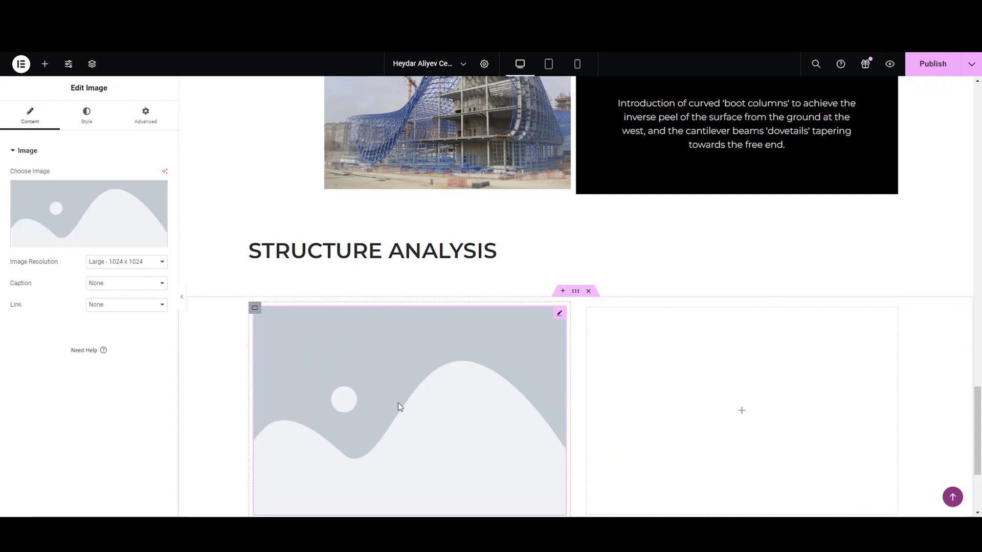
scroll(396, 388, "down", 2)
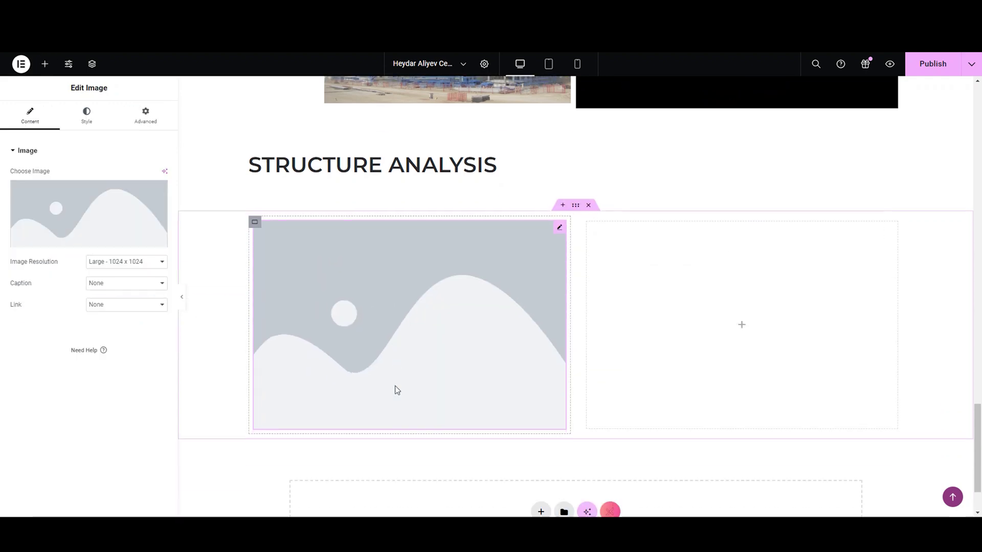
left_click(85, 241)
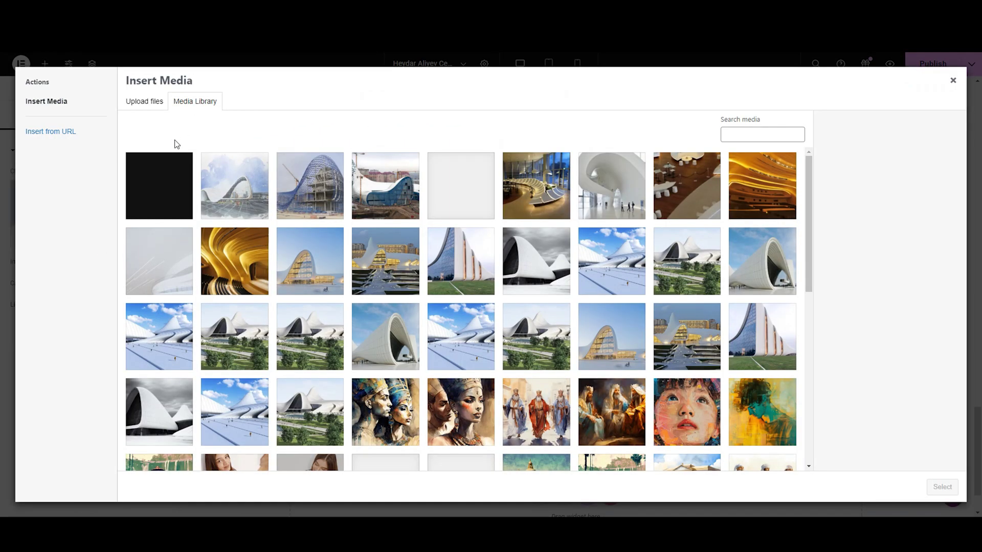
left_click(152, 105)
left_click(554, 274)
left_click(167, 122)
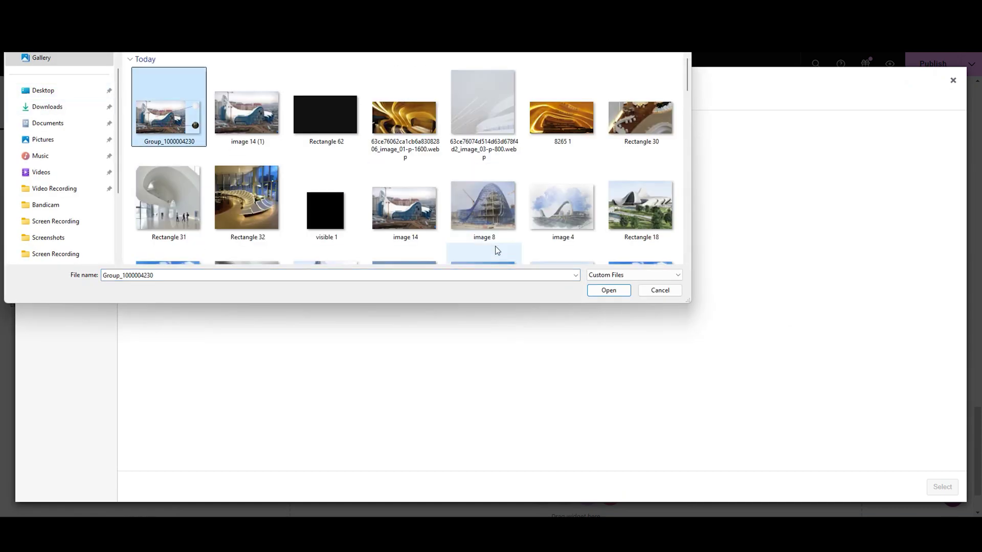
left_click(608, 290)
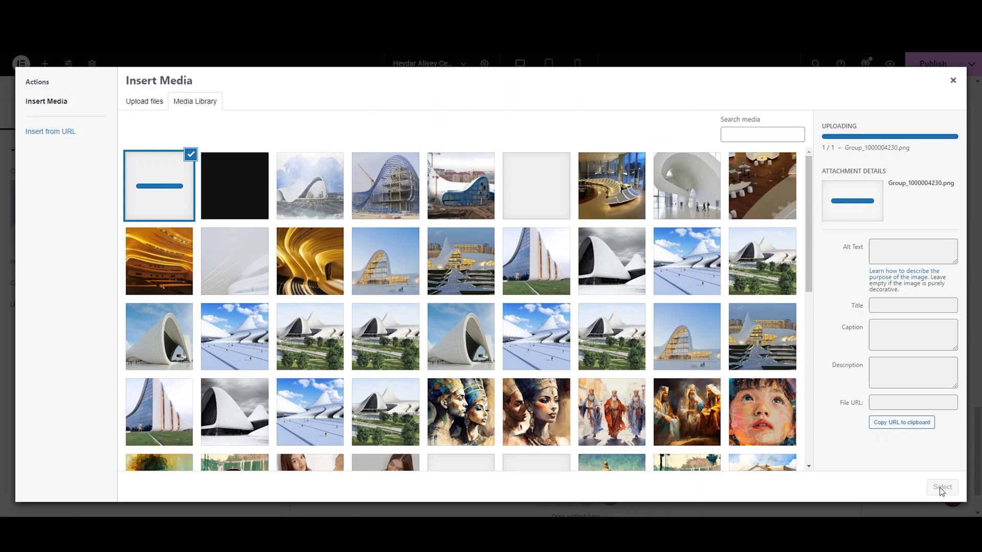
left_click(940, 487)
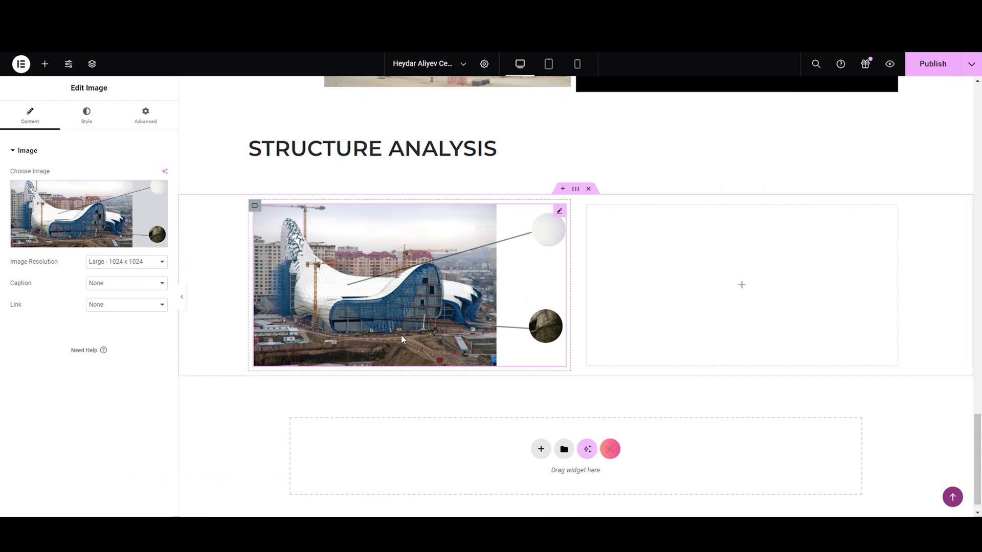
- Open the resolution choices for the construction image below the Structure Analysis heading
left_click(105, 262)
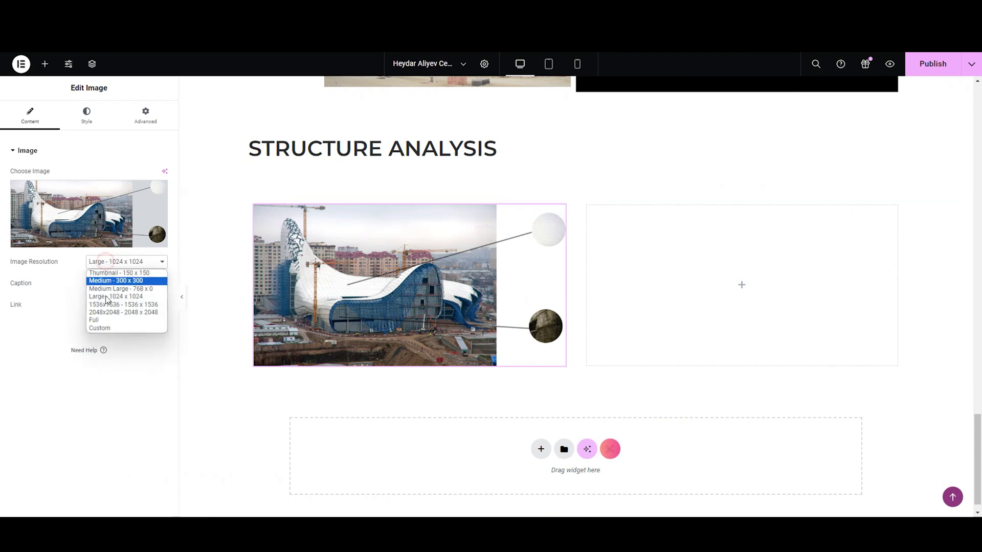